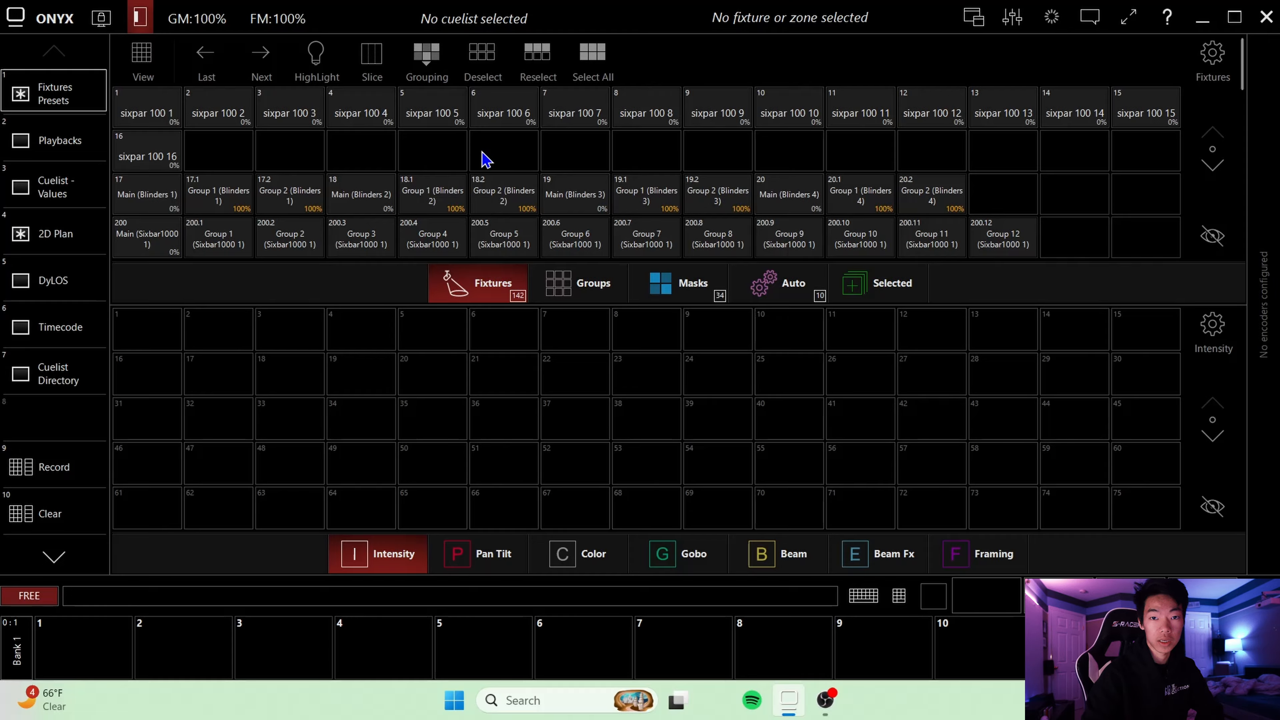
- In the patch, renumber the Sixbar1000 and Strobes fixtures consecutively starting from ID 201
left_click(24, 20)
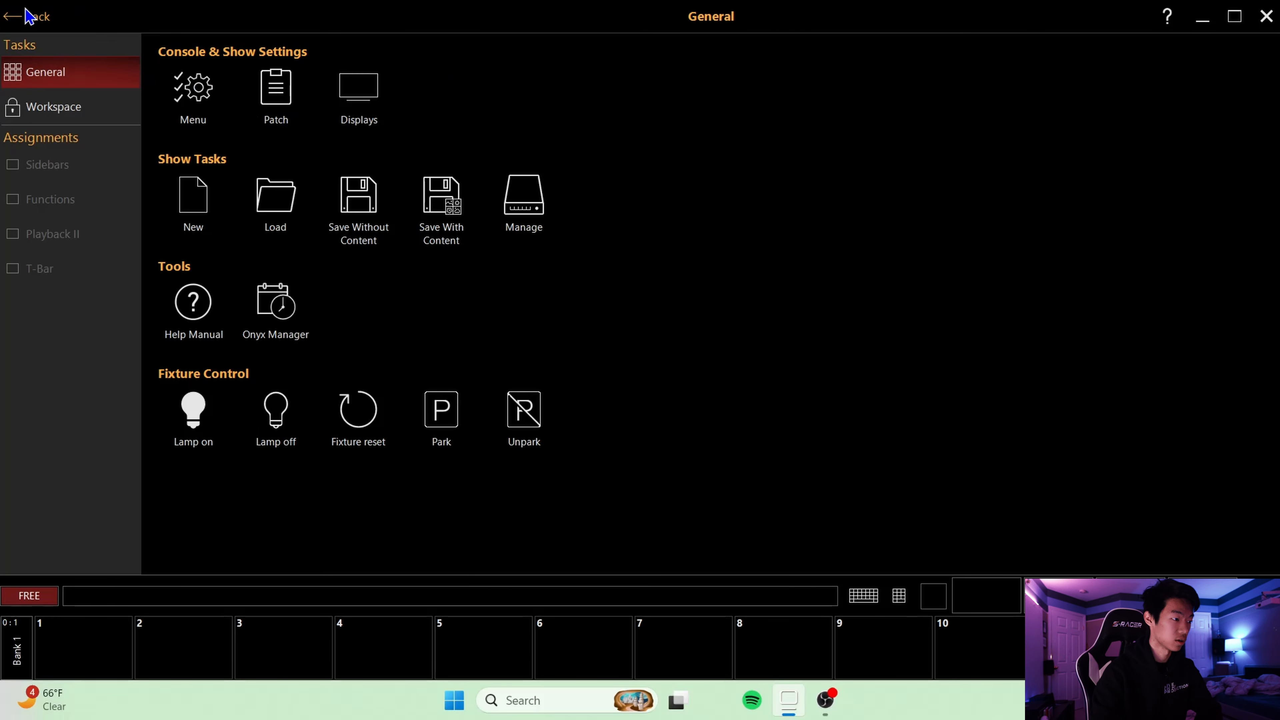
left_click(272, 117)
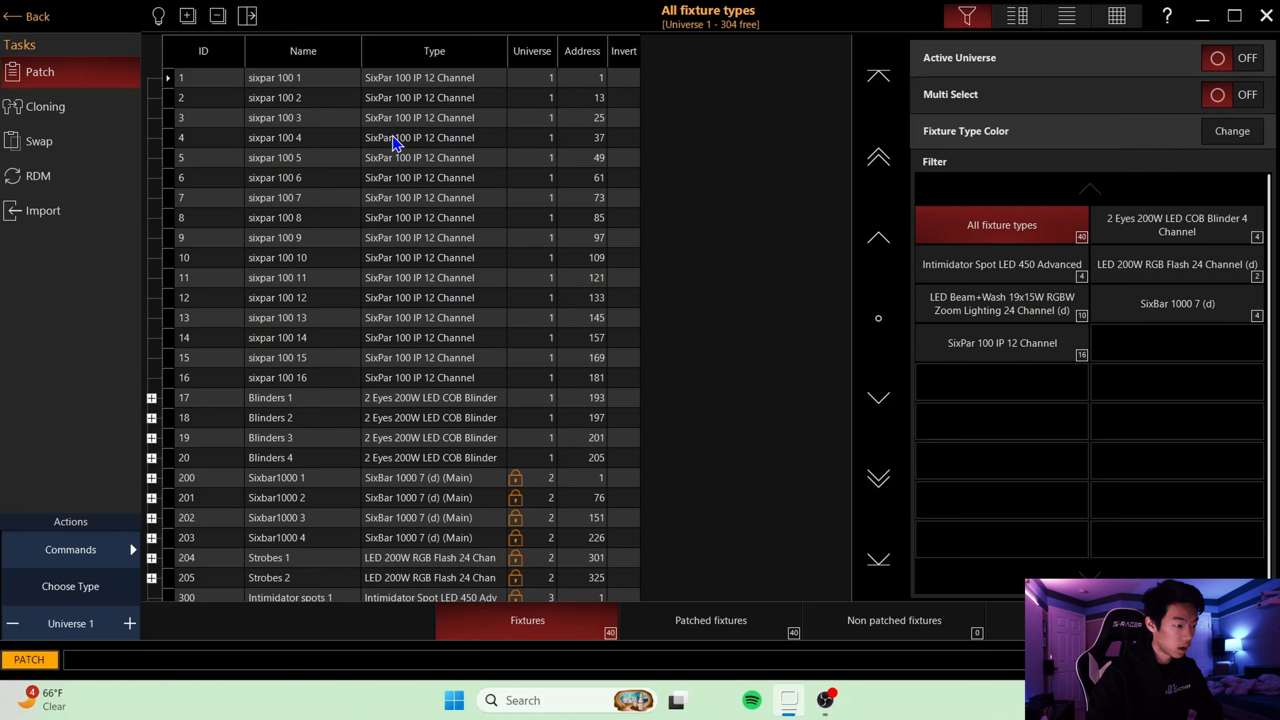
scroll(177, 294, "down", 4)
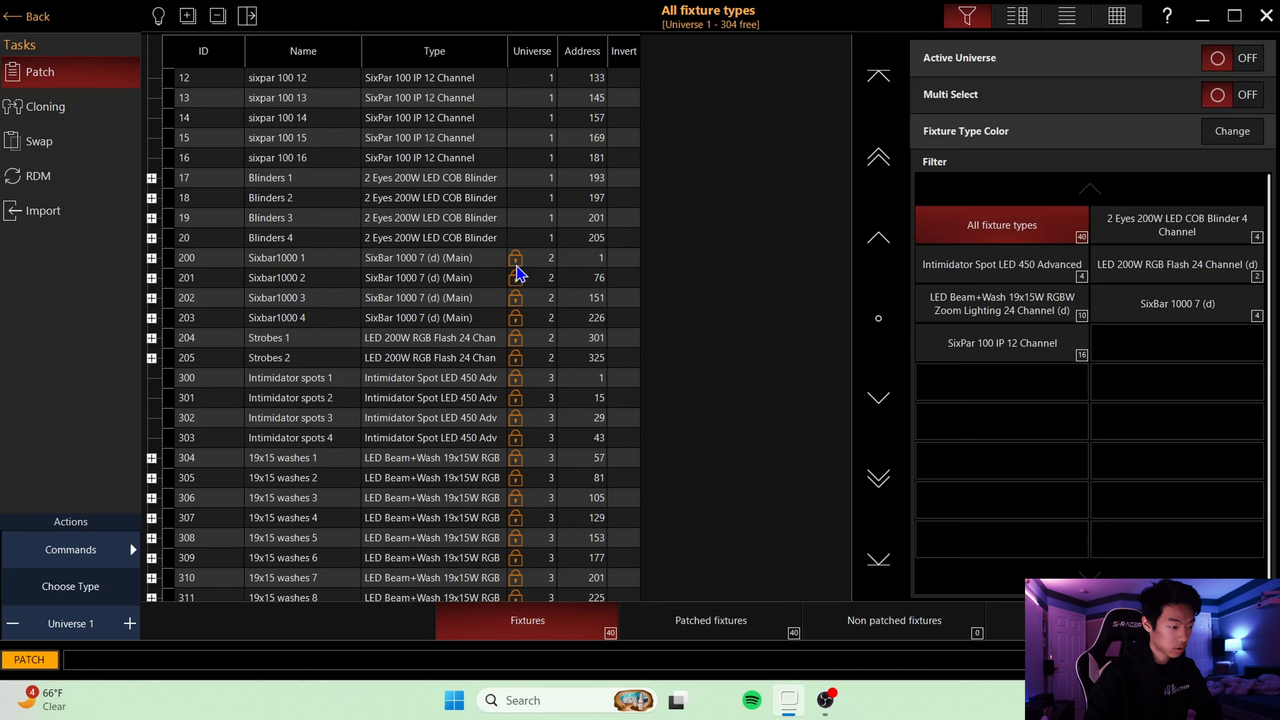
scroll(223, 271, "down", 2)
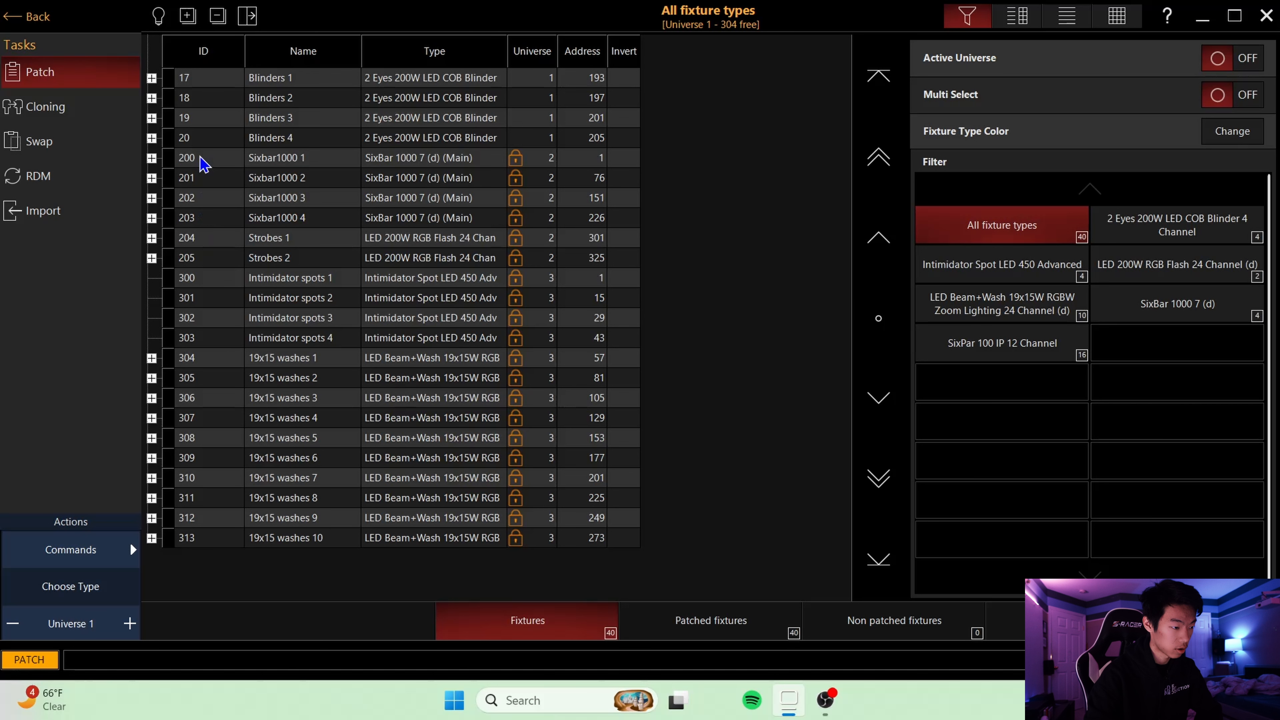
left_click_drag(201, 157, 211, 263)
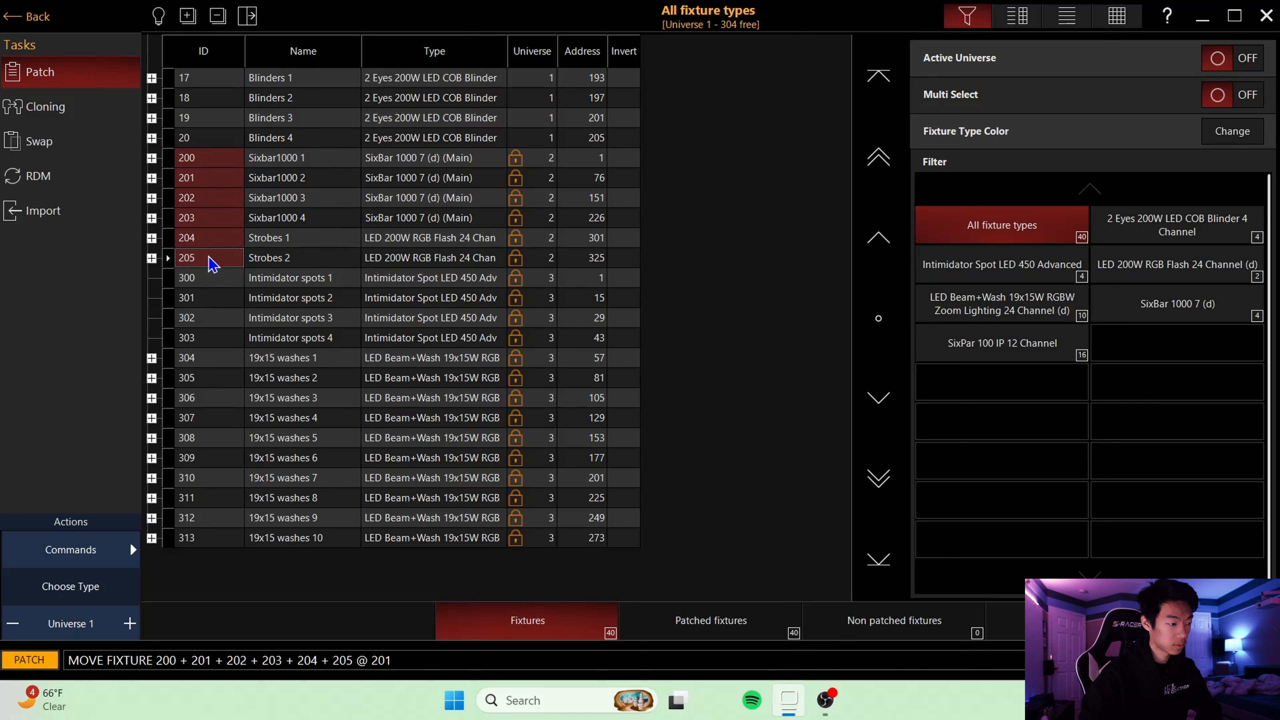
key("Return")
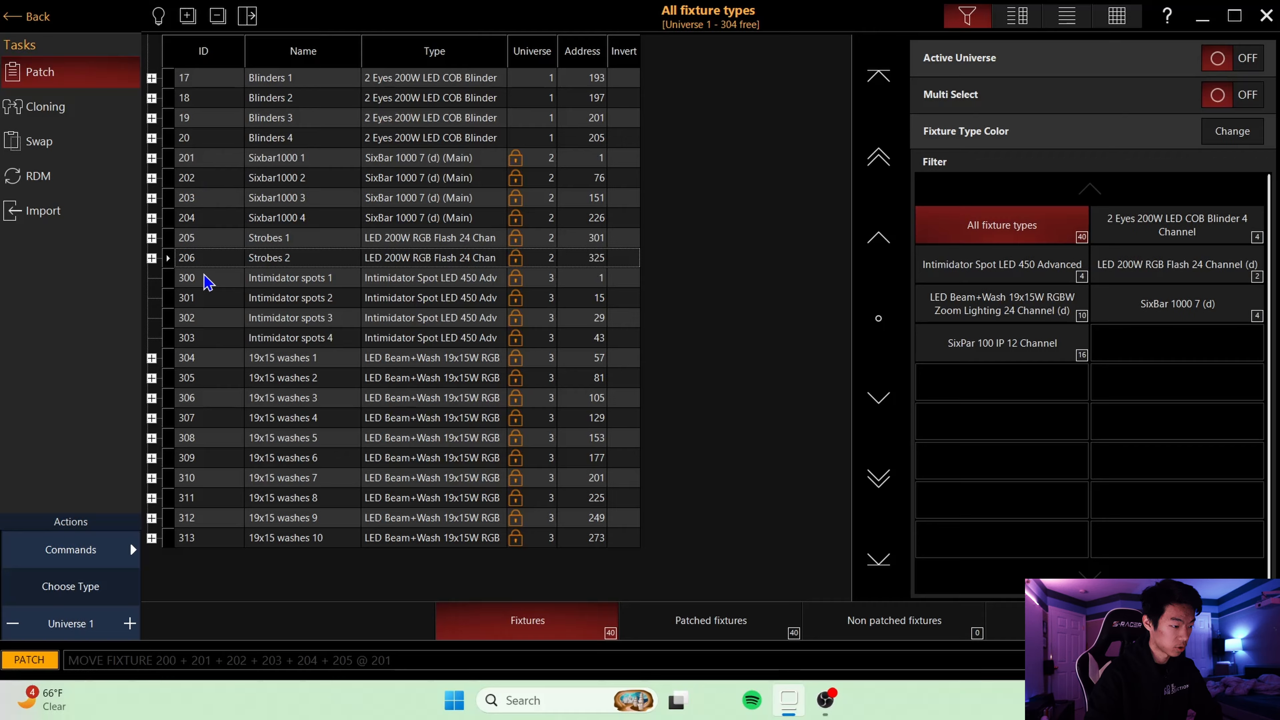
- Renumber the Intimidator spots and 19x15 washes consecutively starting from ID 301, and leave the patch
left_click_drag(207, 284, 210, 550)
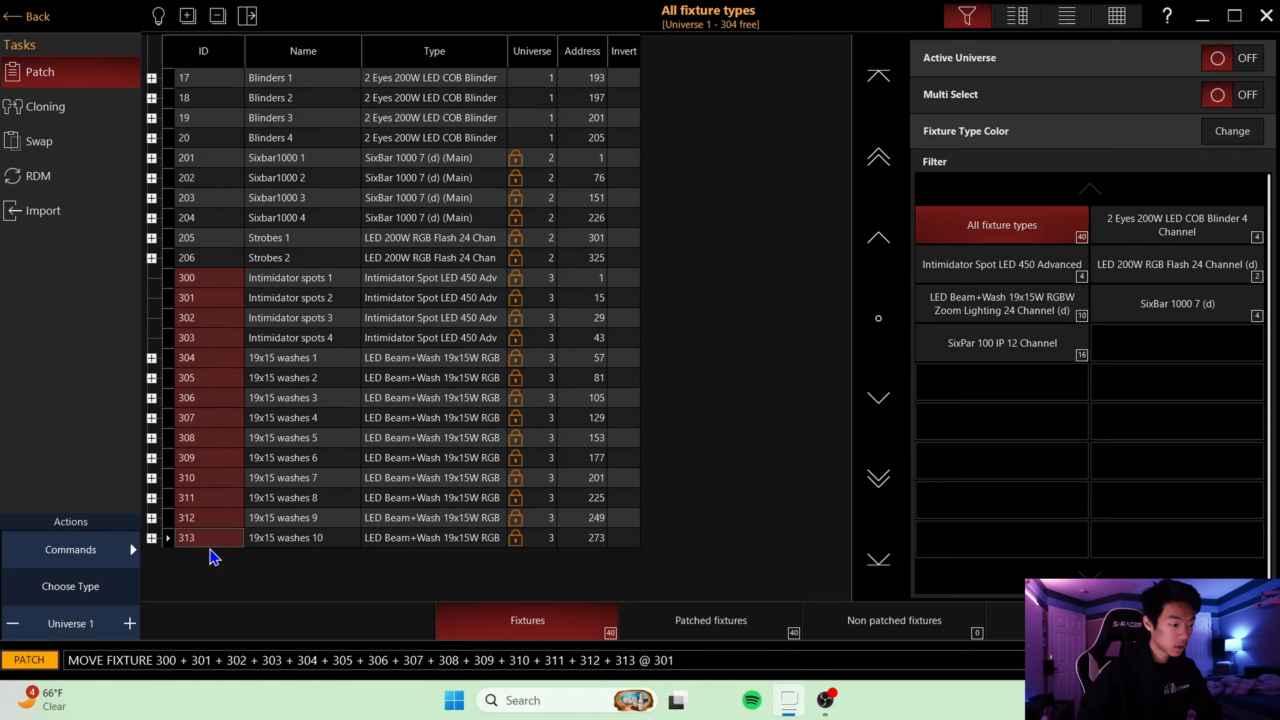
type("301")
key("Return")
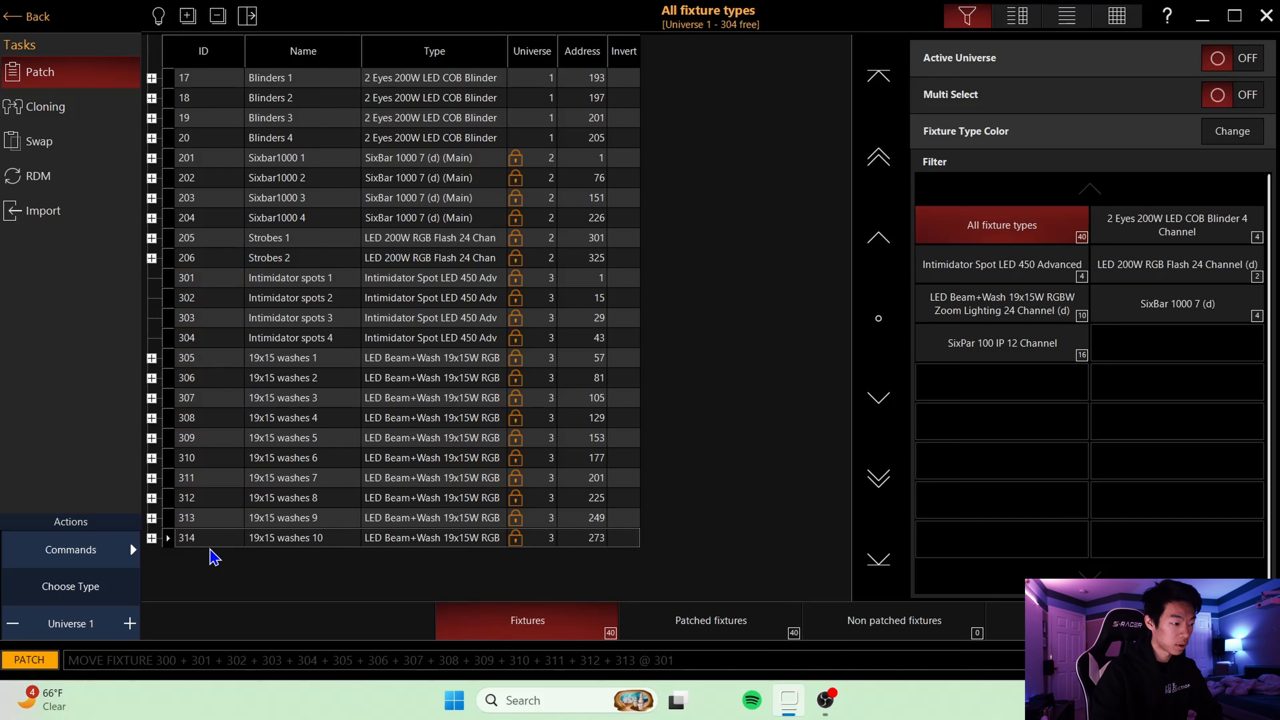
scroll(325, 443, "up", 3)
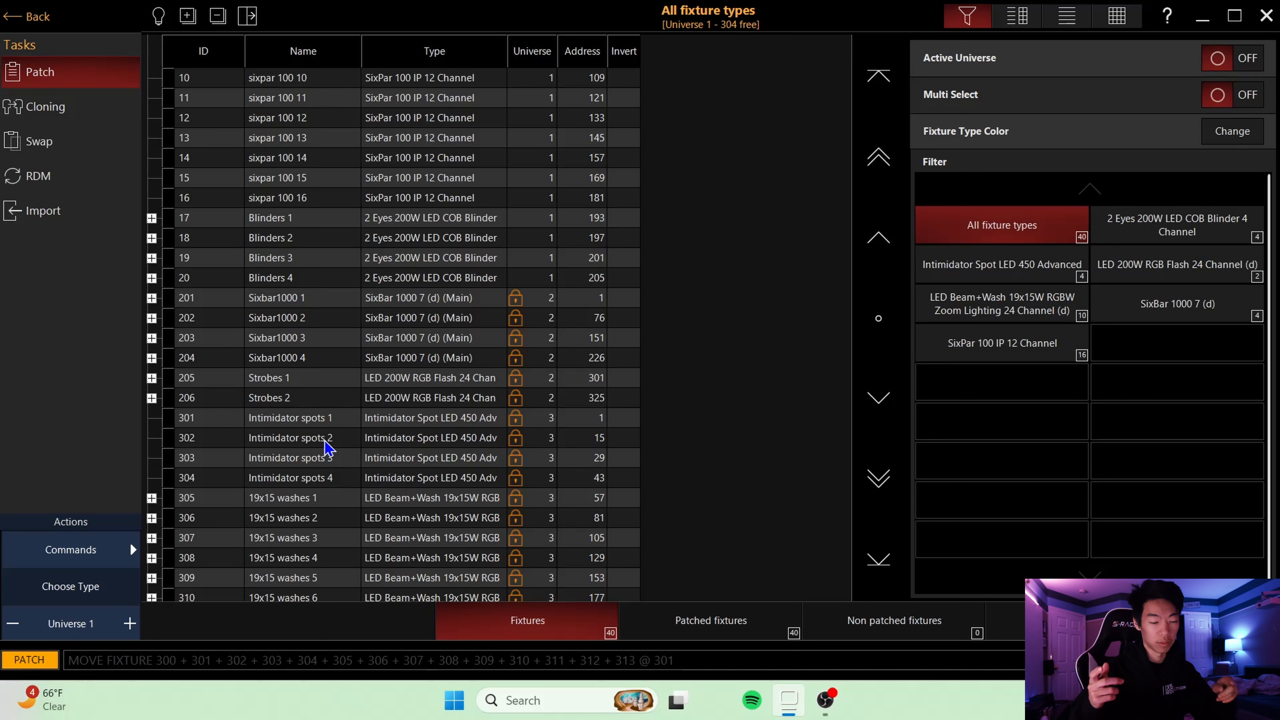
scroll(328, 445, "down", 3)
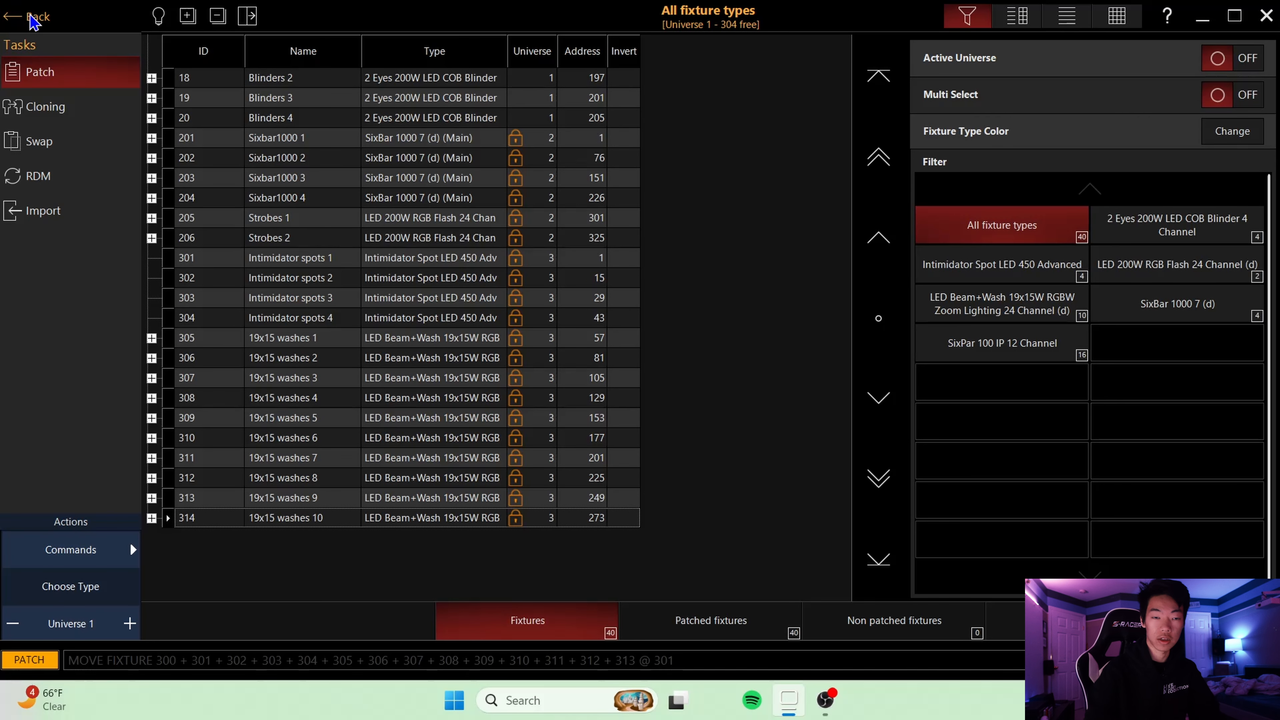
left_click(32, 21)
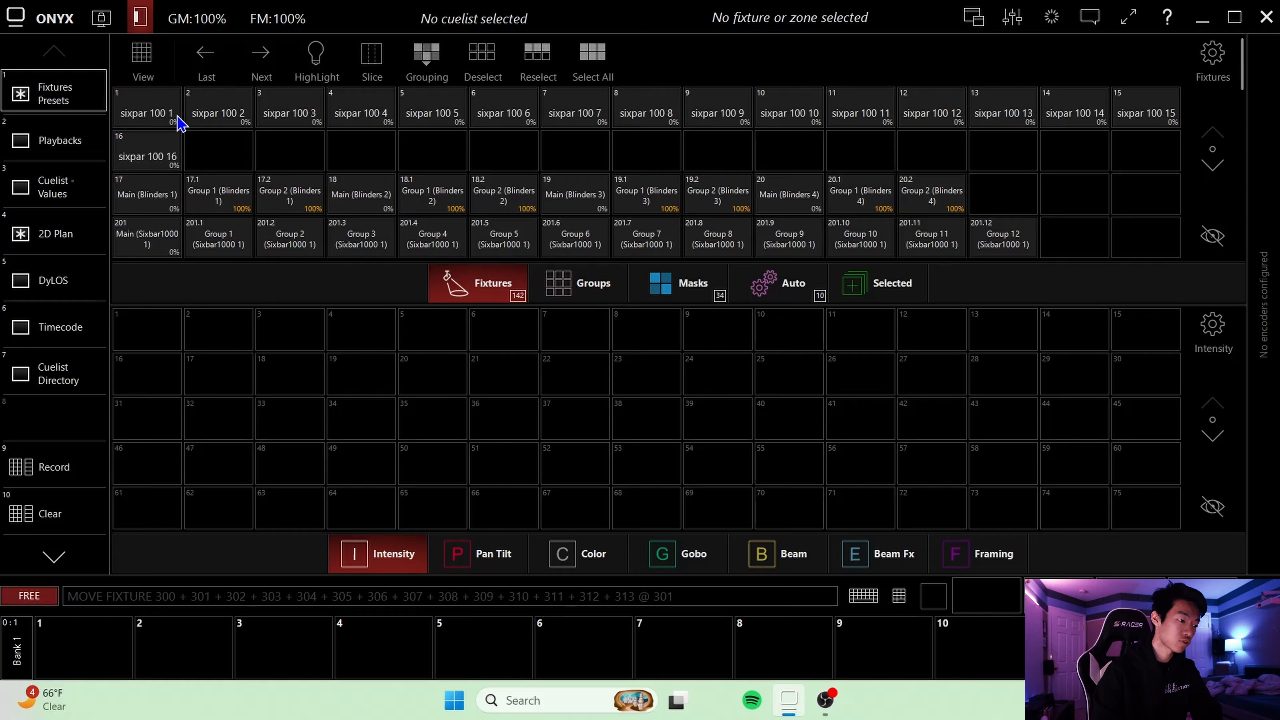
- Select sixpar 100 fixtures 1 through 16 and record them as a group in slot 1
left_click_drag(167, 121, 157, 162)
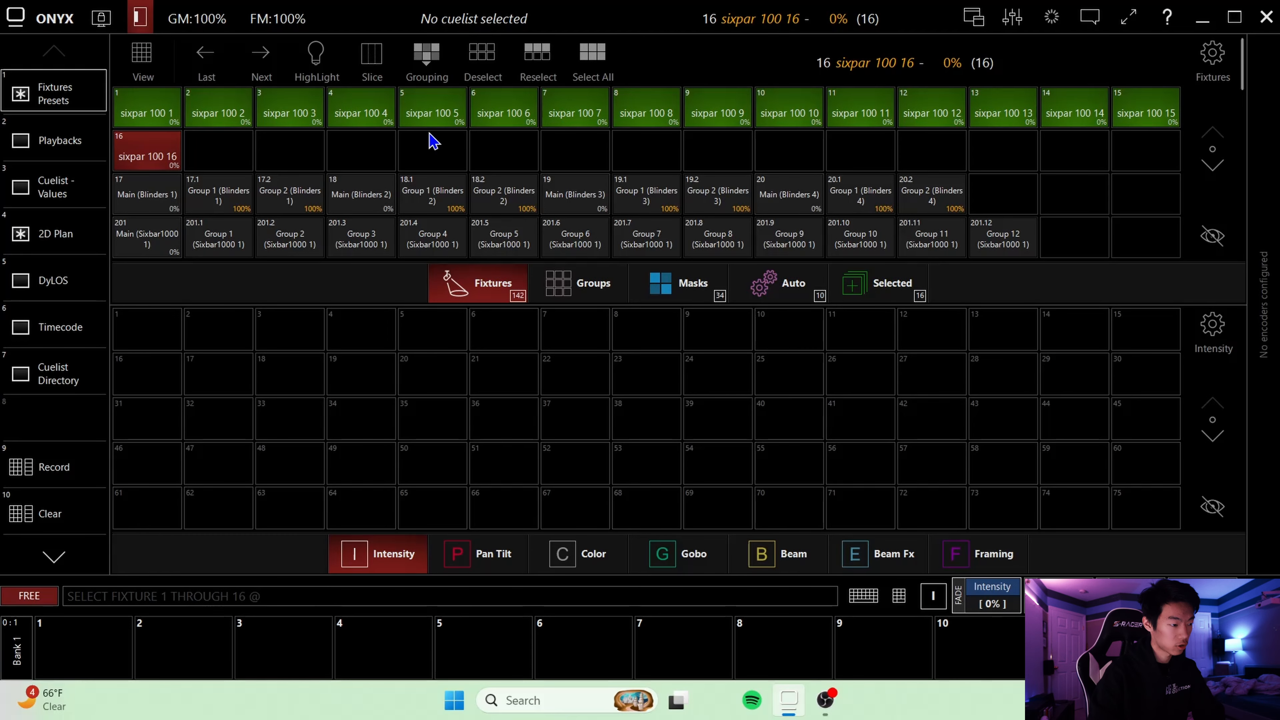
left_click(582, 300)
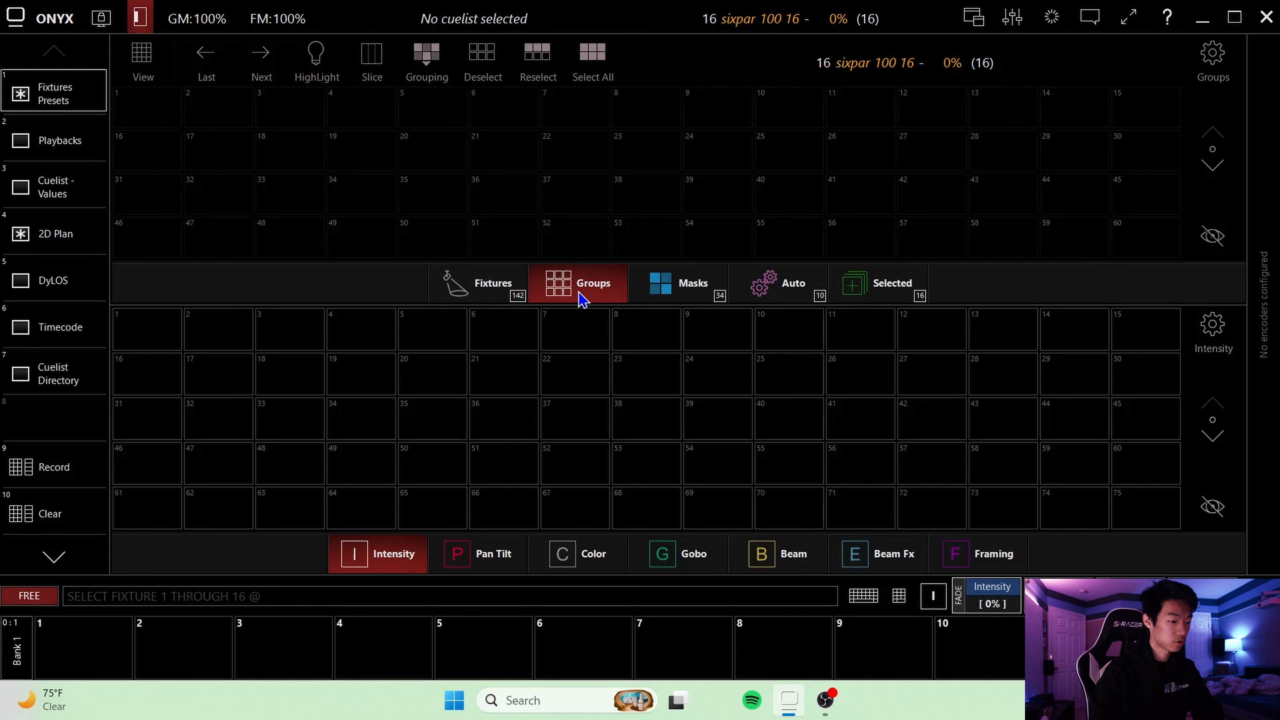
left_click(494, 288)
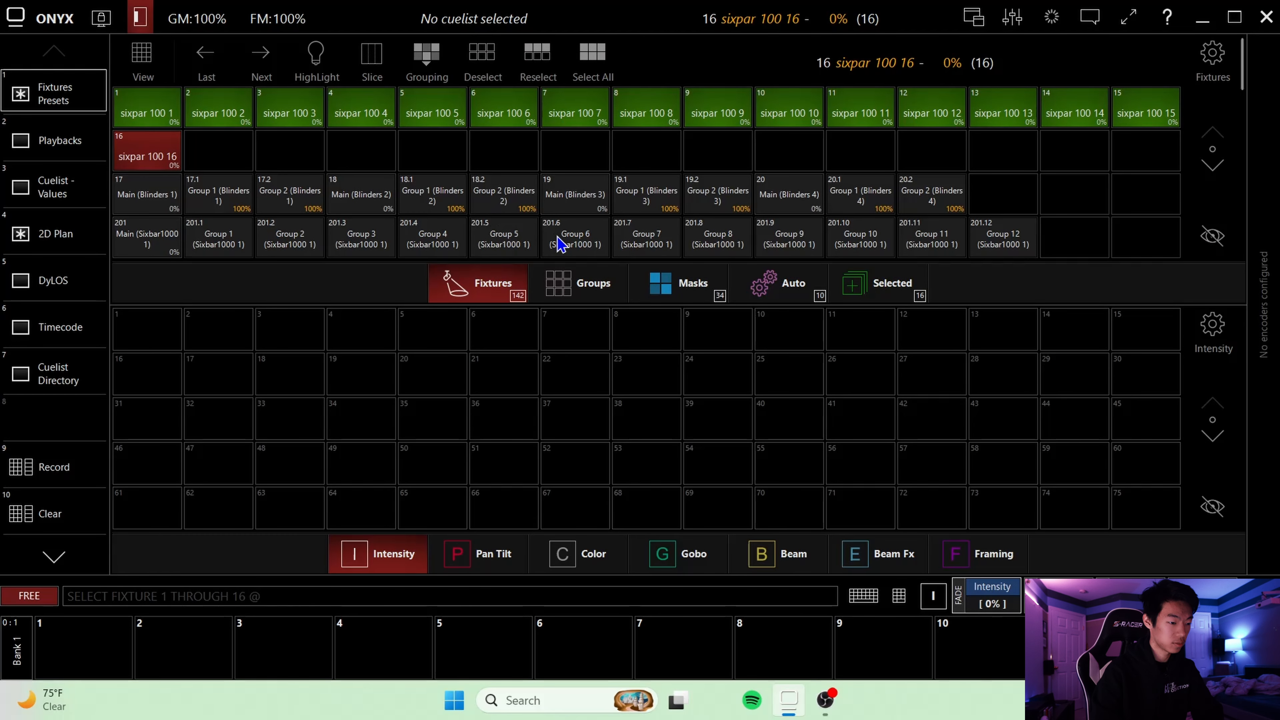
left_click(582, 290)
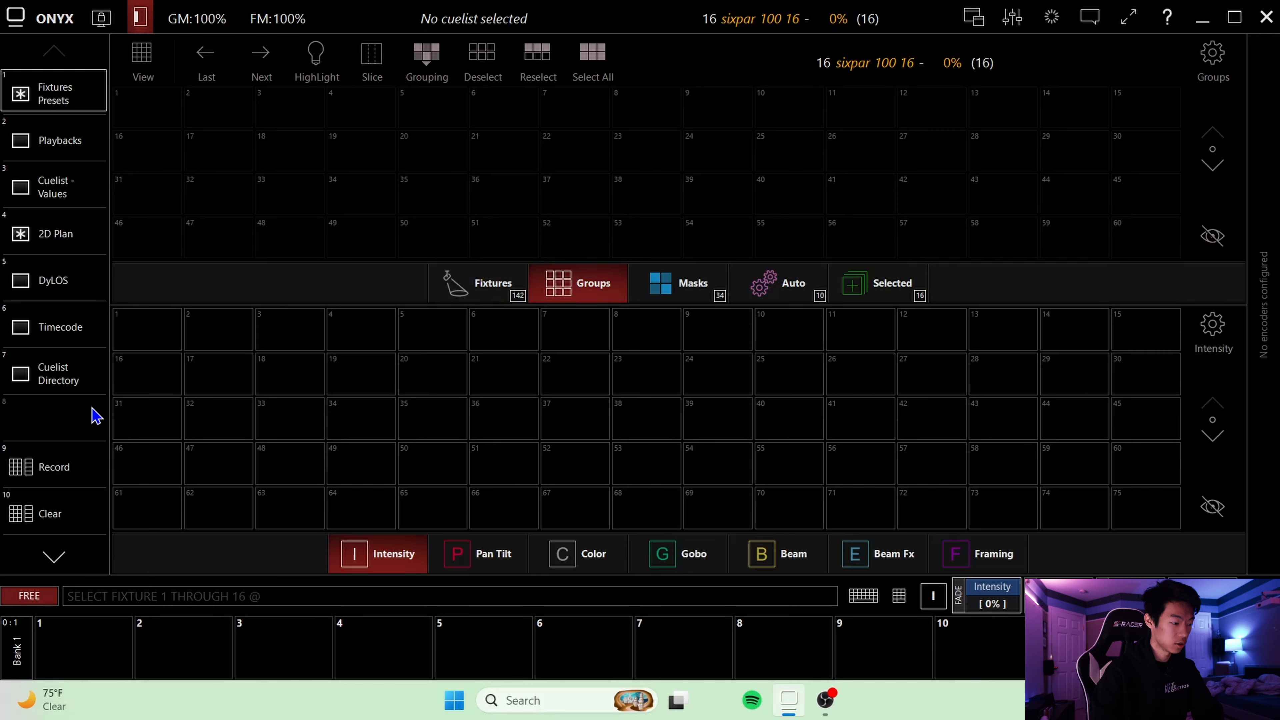
left_click(69, 470)
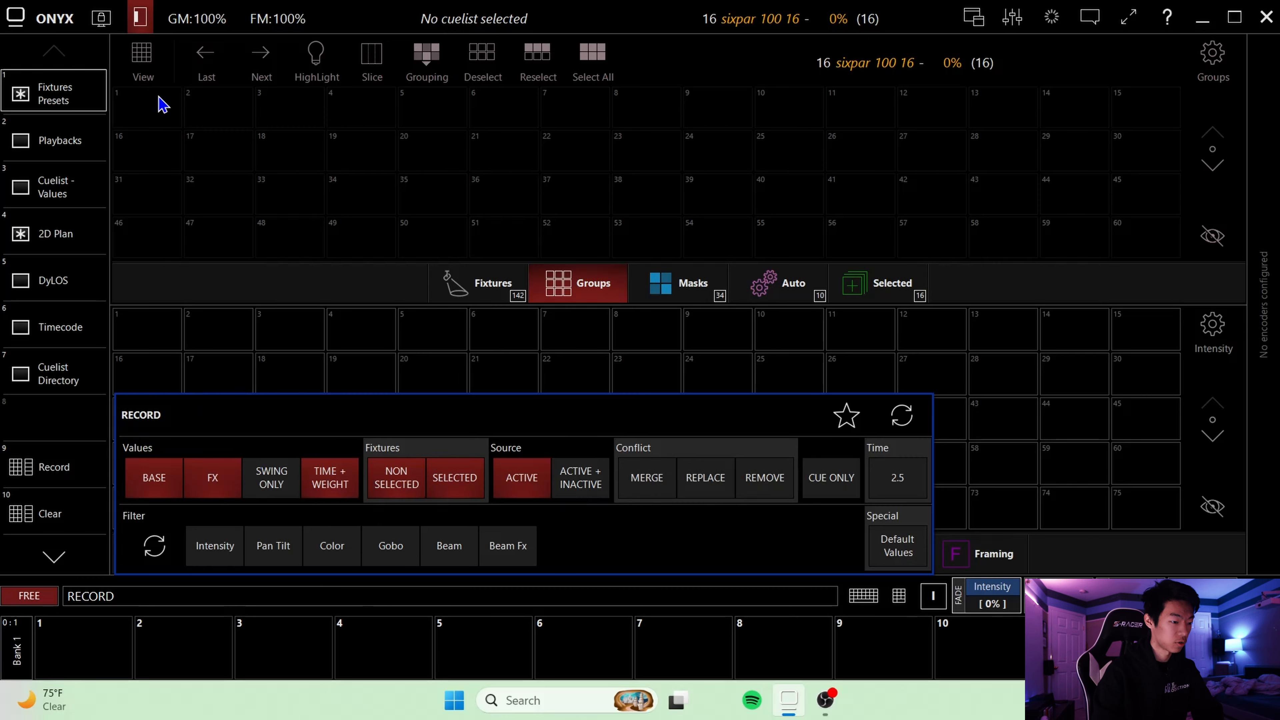
left_click(164, 105)
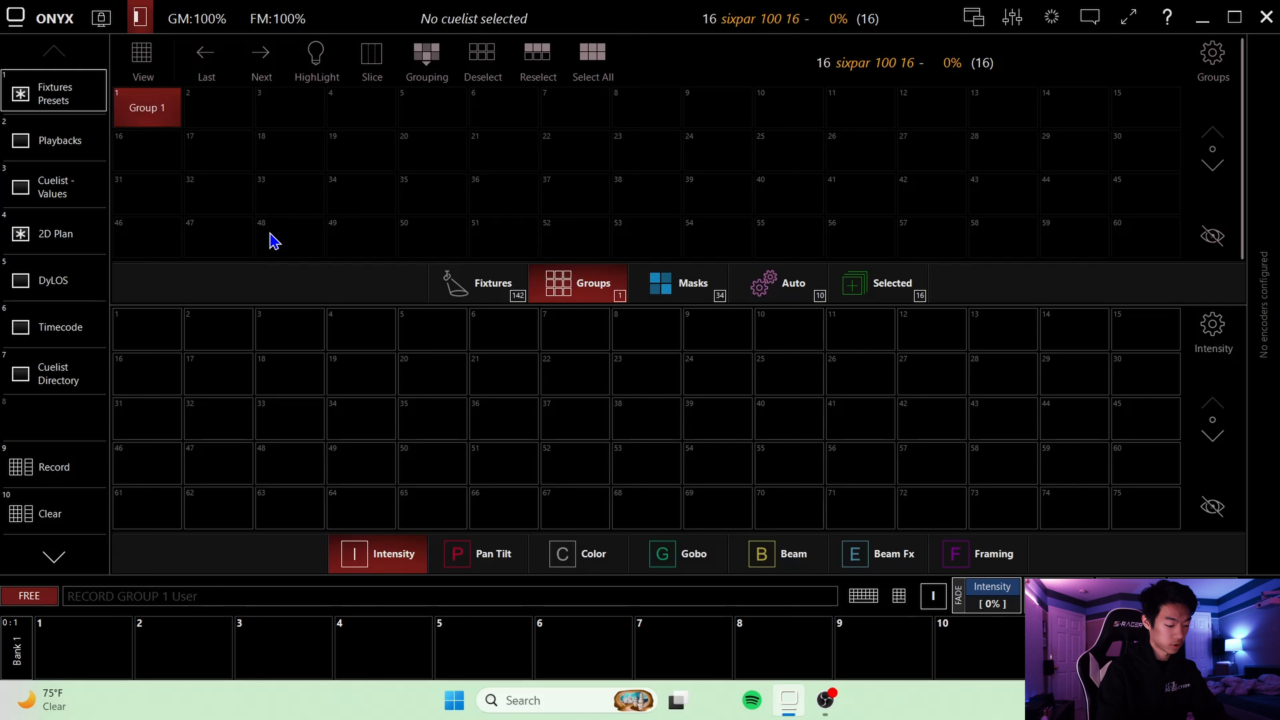
- Name the new group in slot 1 "Front wash" and clear the fixture selection
type("Frp")
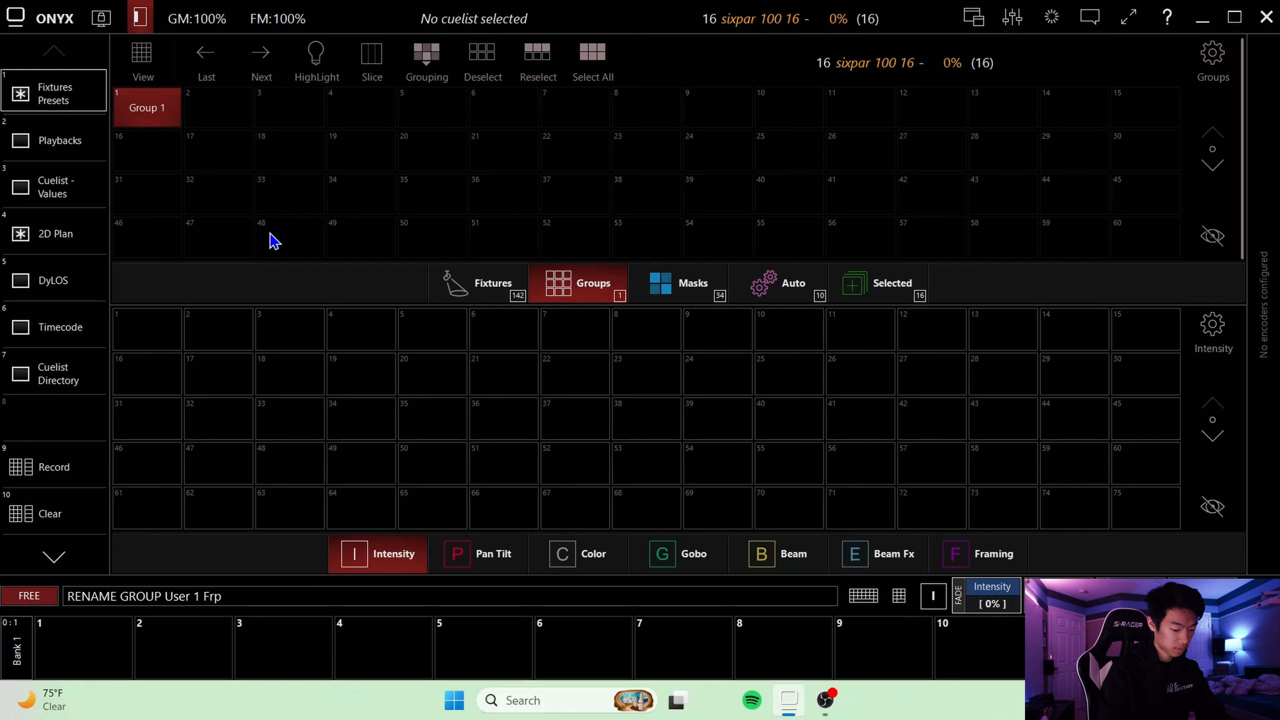
type("nt wash")
key("Return")
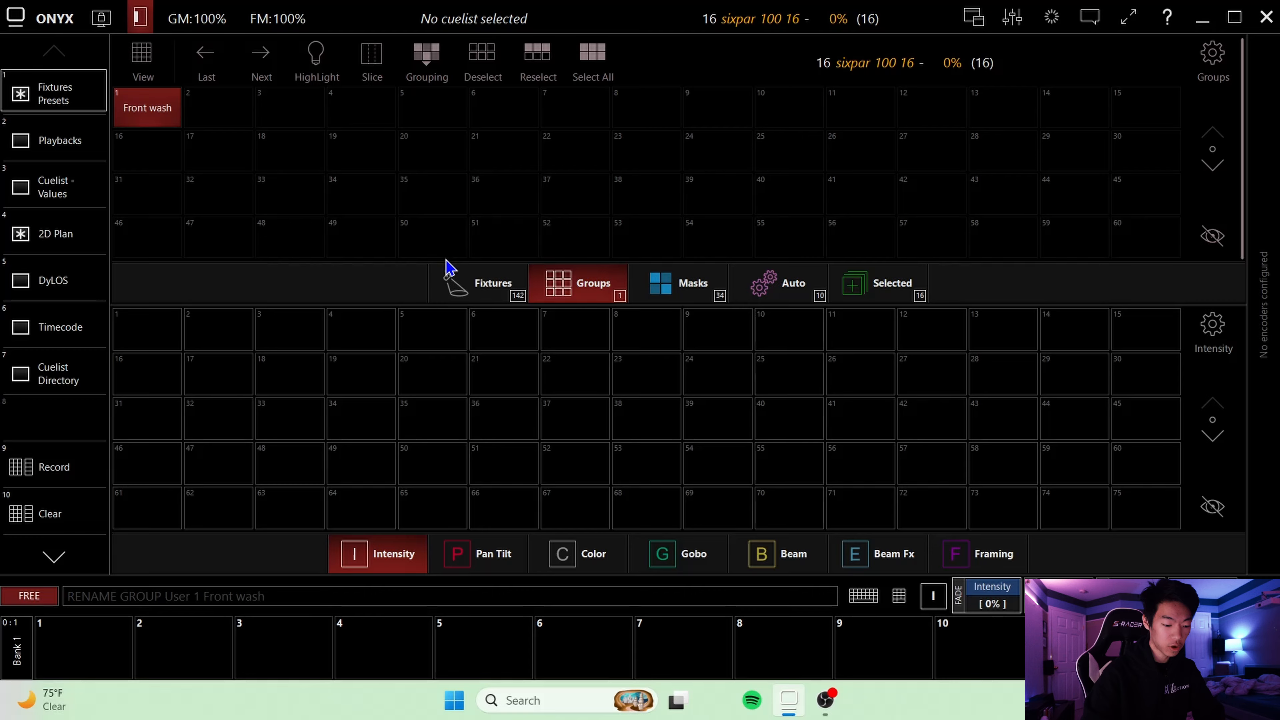
left_click(59, 520)
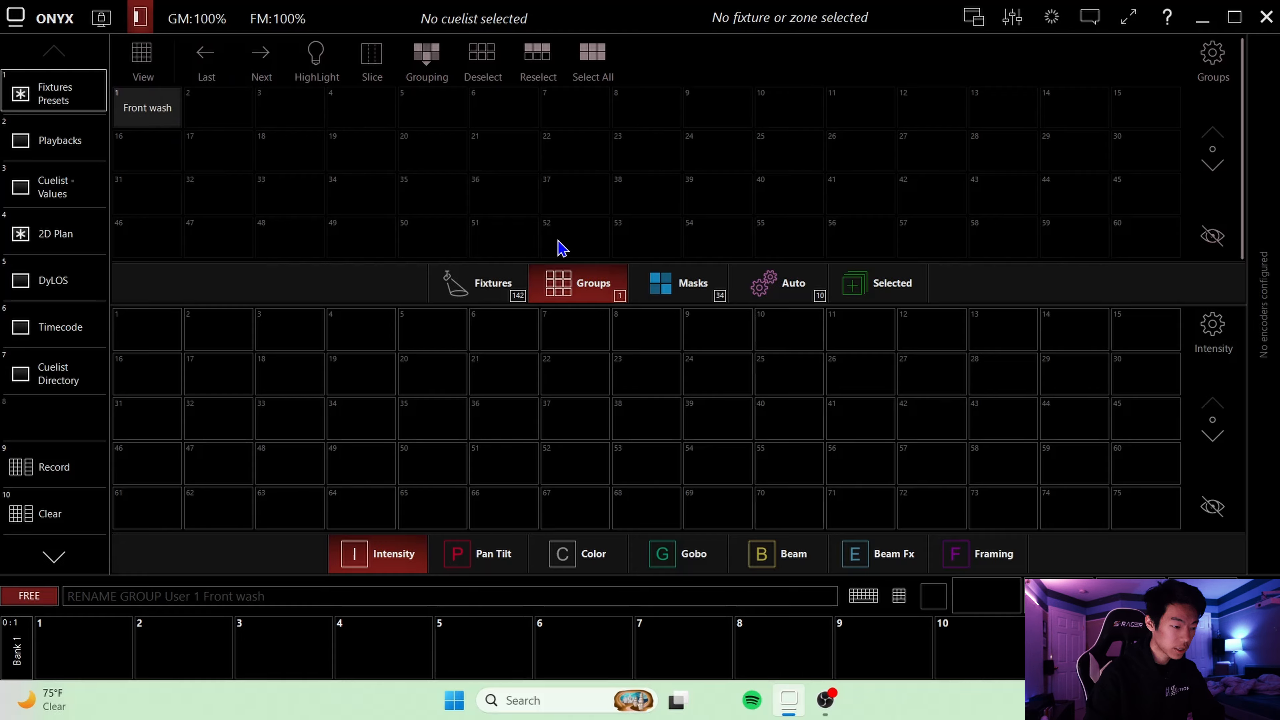
- Select the outer front wash fixtures, sixpar 100 1 through 4 and 13 through 16
left_click(481, 280)
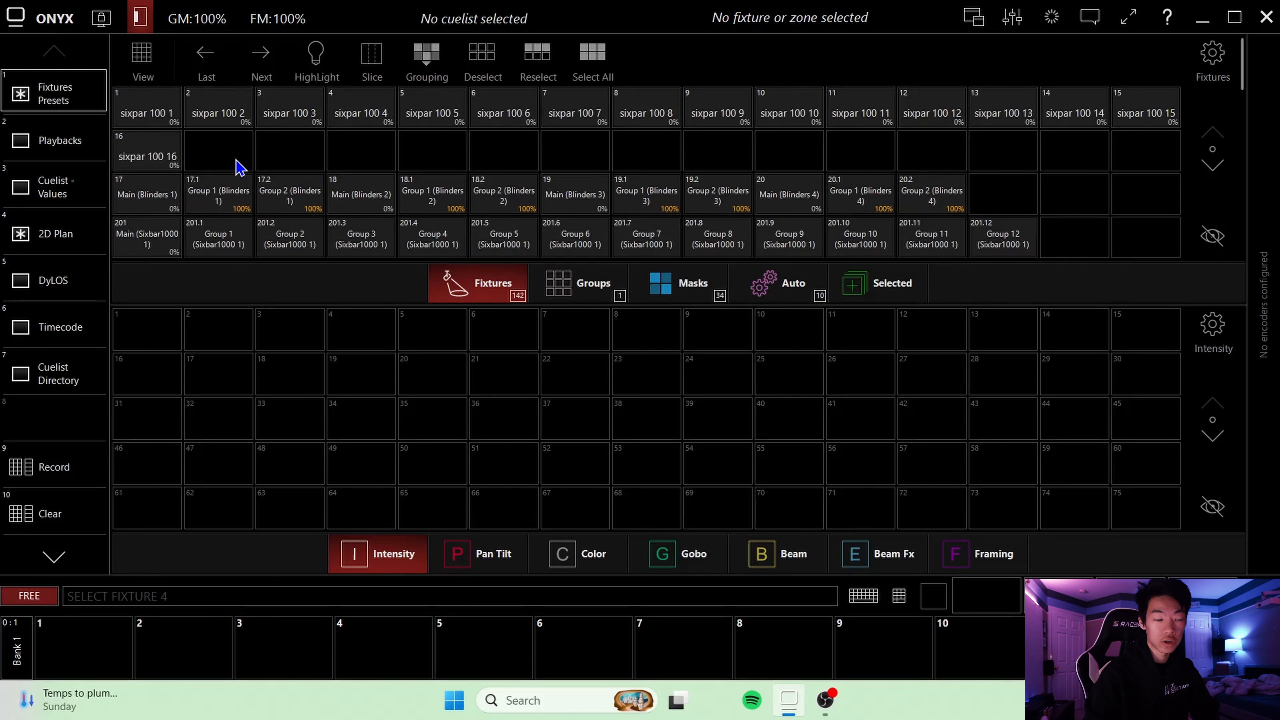
left_click(156, 120)
left_click(222, 117)
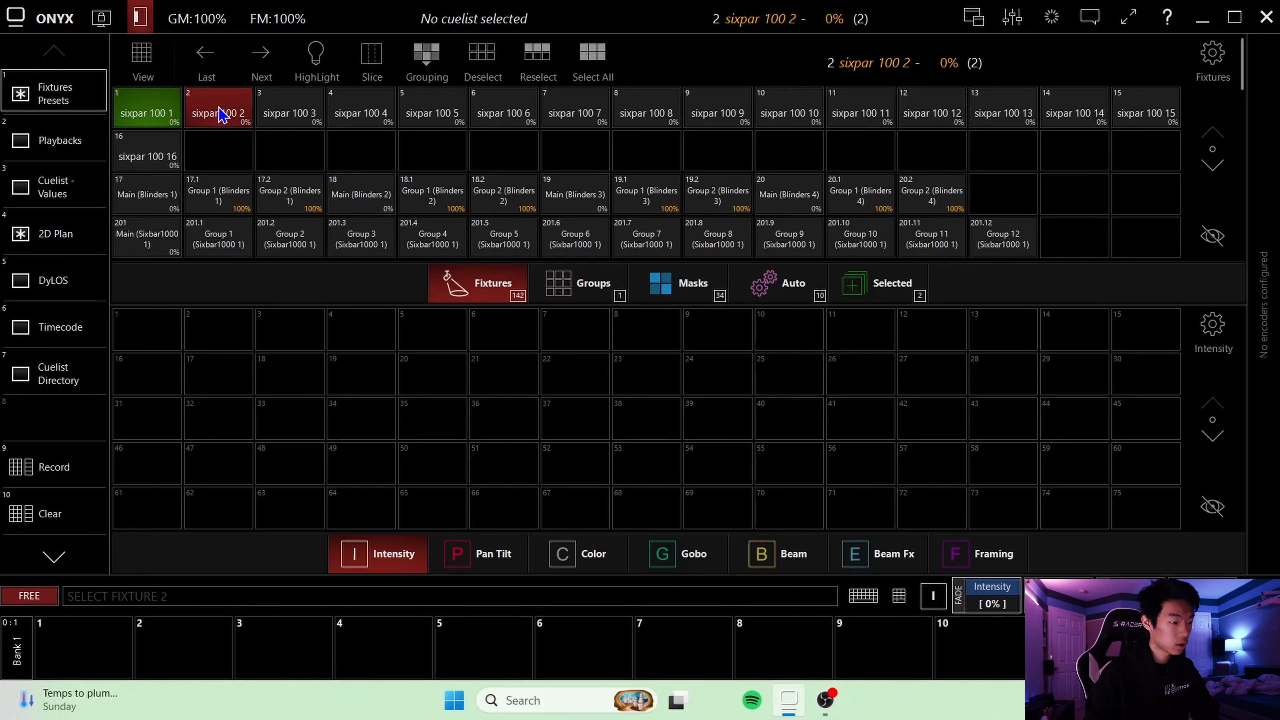
left_click(322, 119)
left_click(350, 121)
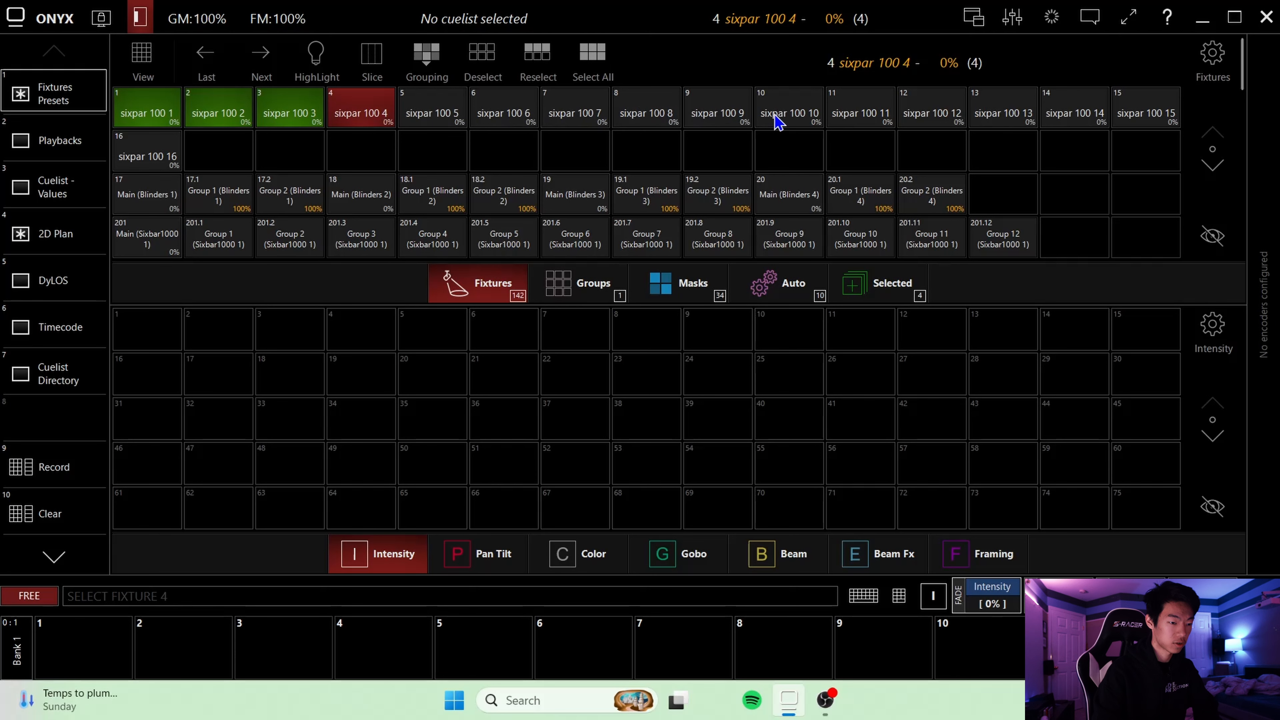
left_click(1016, 115)
left_click(1085, 115)
left_click(1137, 117)
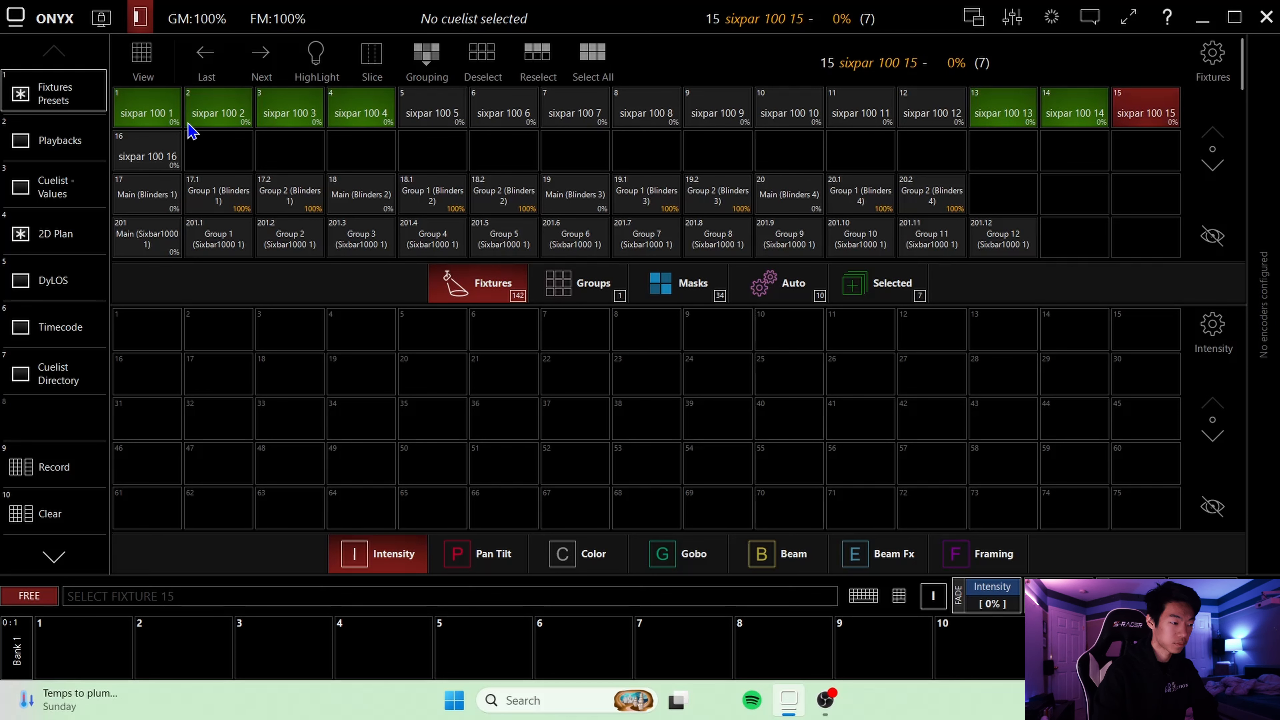
left_click(141, 151)
- Record the selected fixtures as a group in slot 16 and name it "outter"
left_click(572, 292)
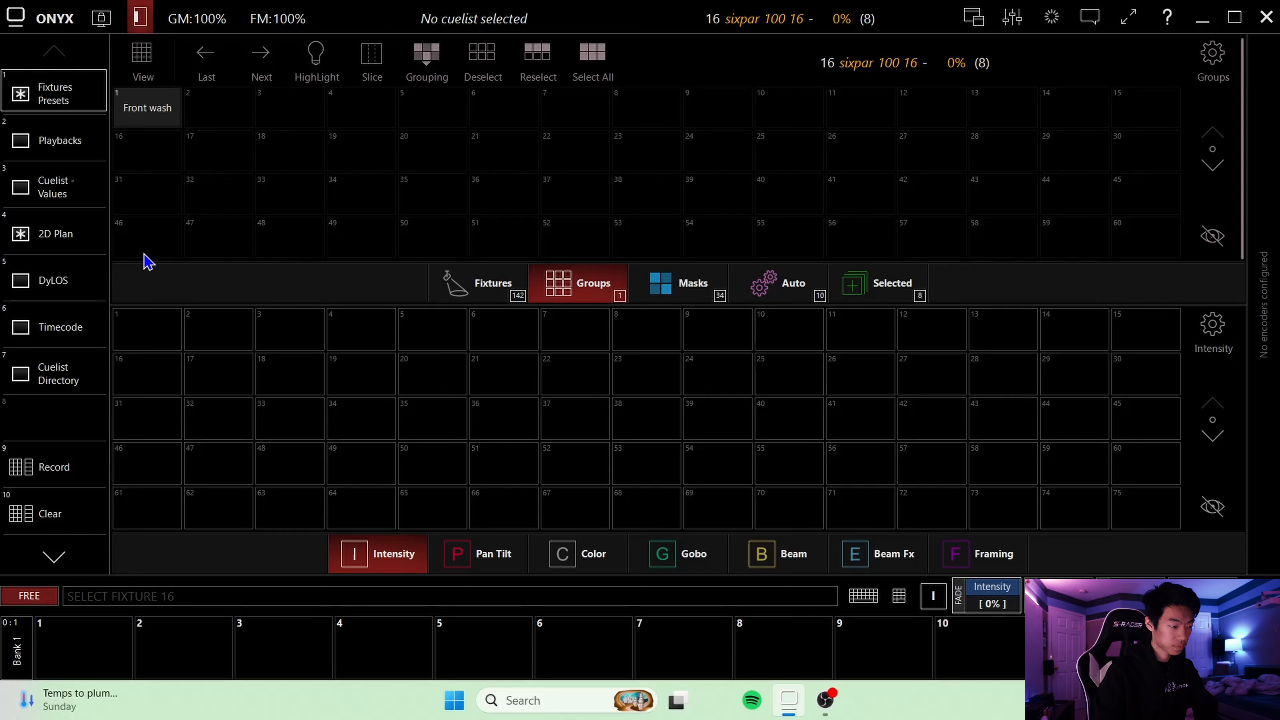
left_click(46, 471)
left_click(152, 161)
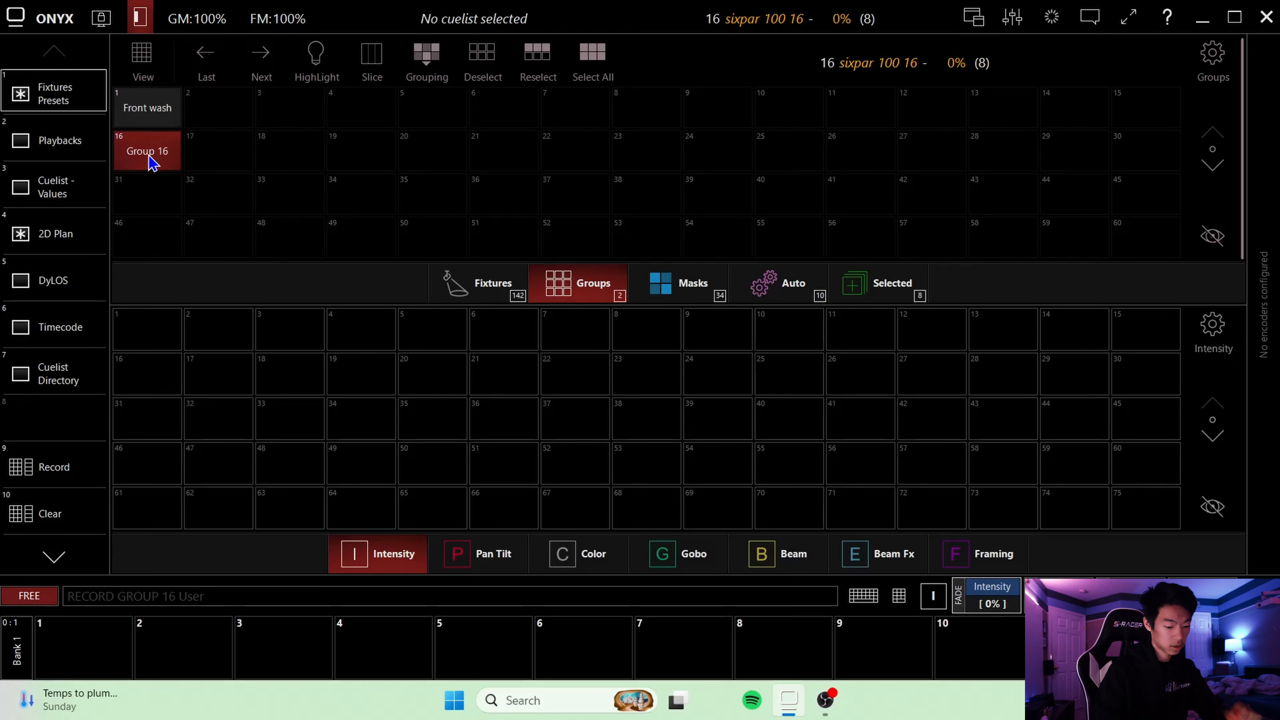
type("outter")
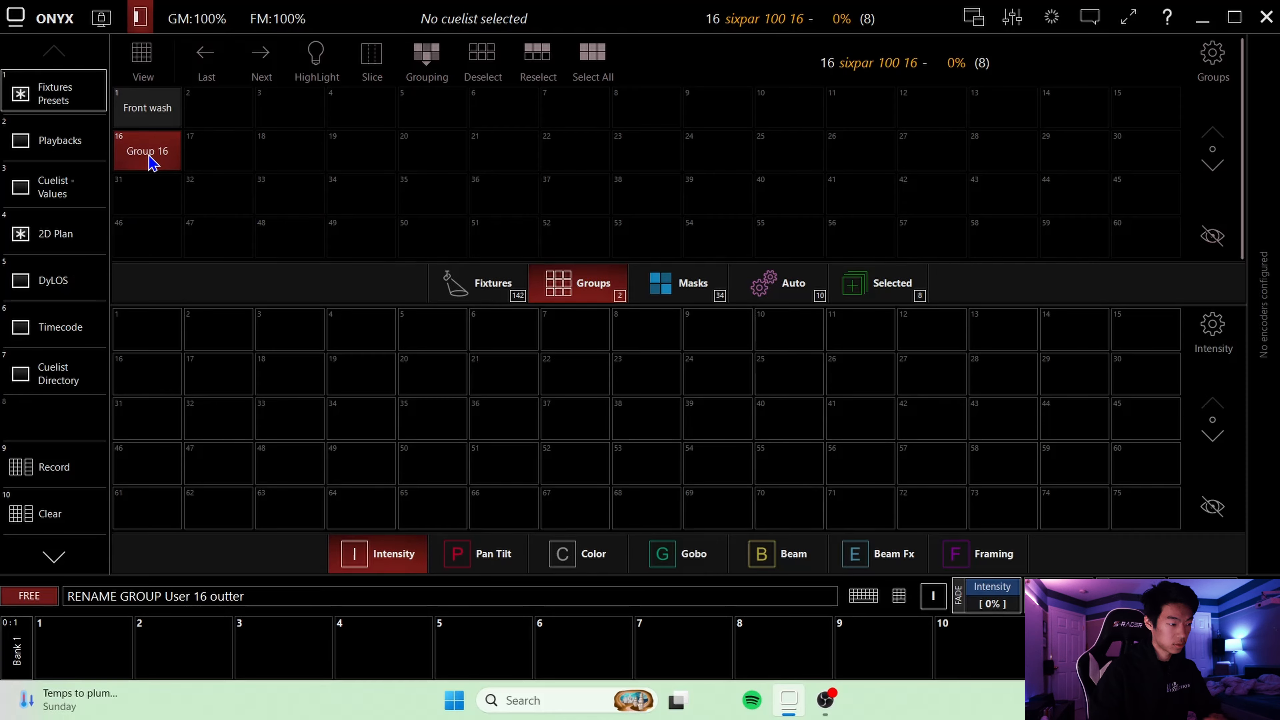
key("Return")
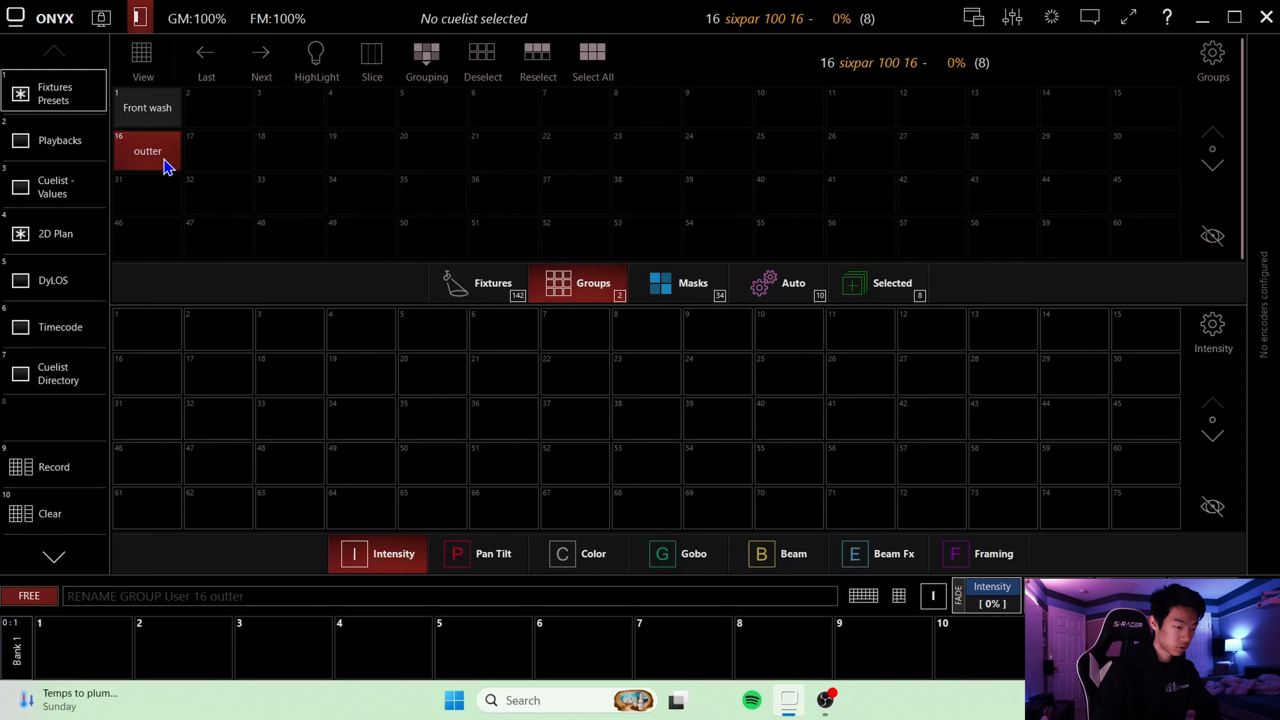
- Record sixpar 100 fixtures 5 through 12 as a group in slot 31 and name it "innter"
left_click(473, 298)
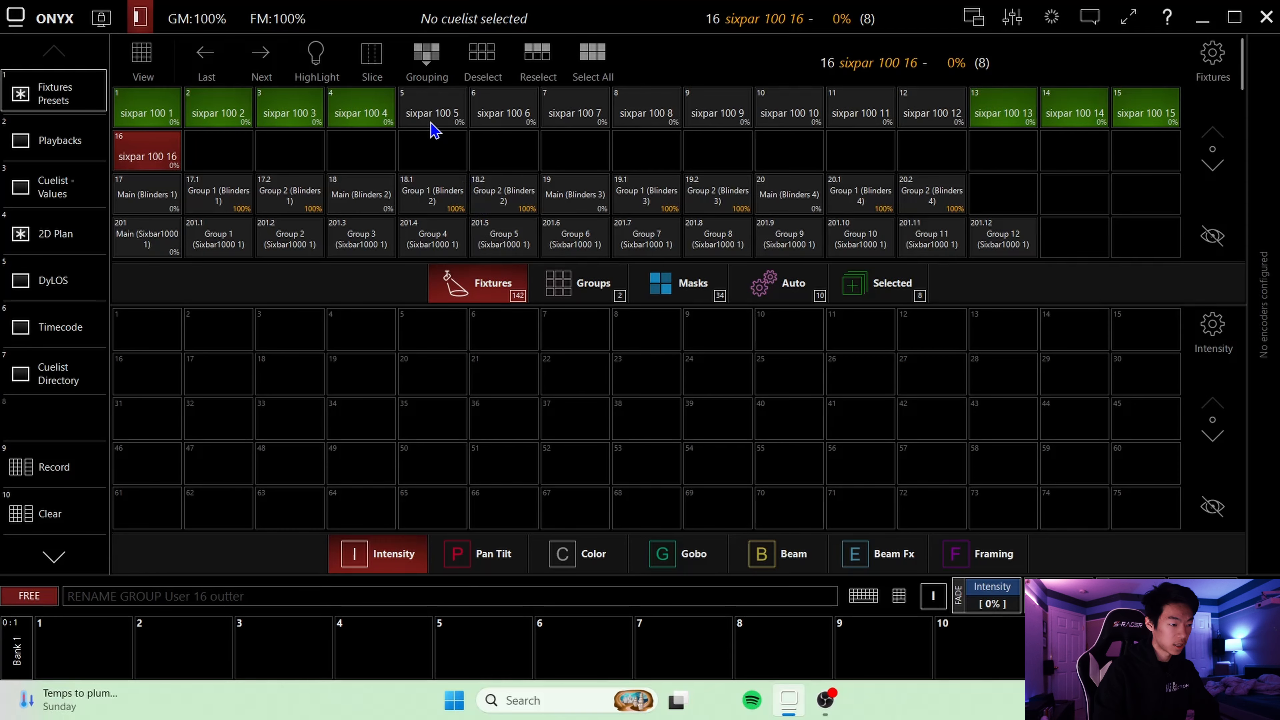
left_click_drag(433, 127, 936, 109)
left_click(575, 288)
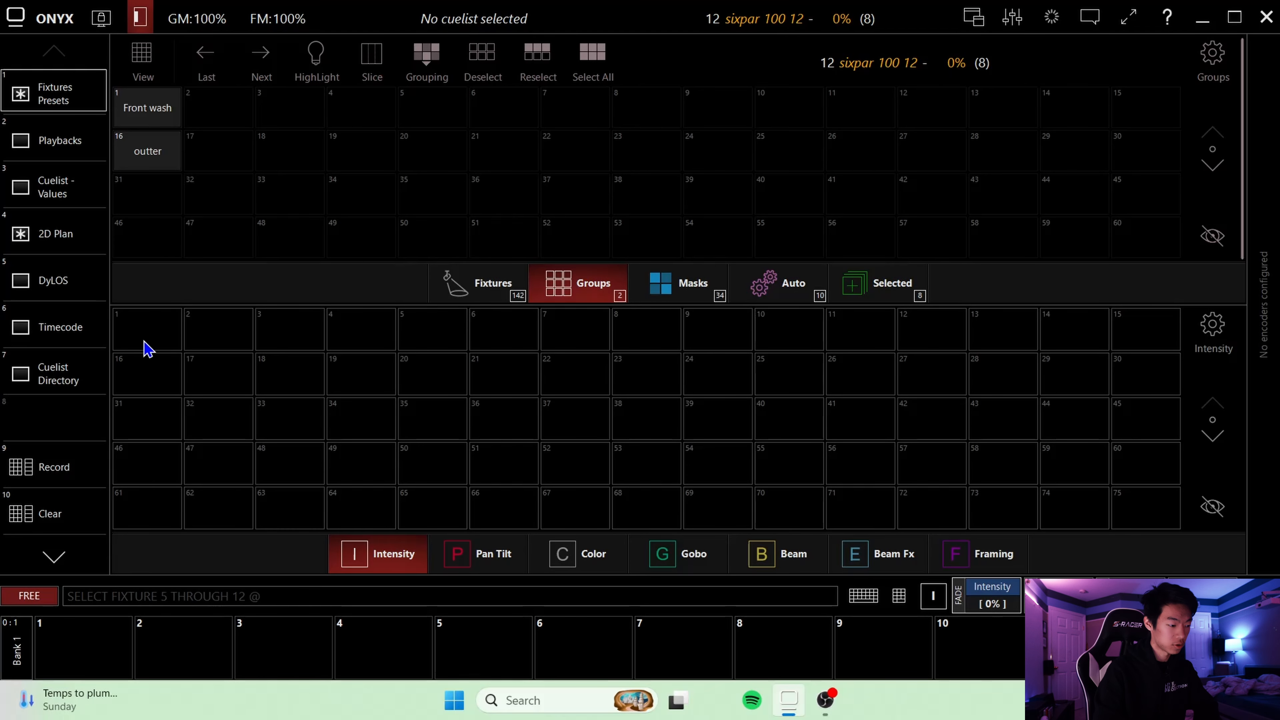
left_click(61, 470)
left_click(136, 200)
type("inn")
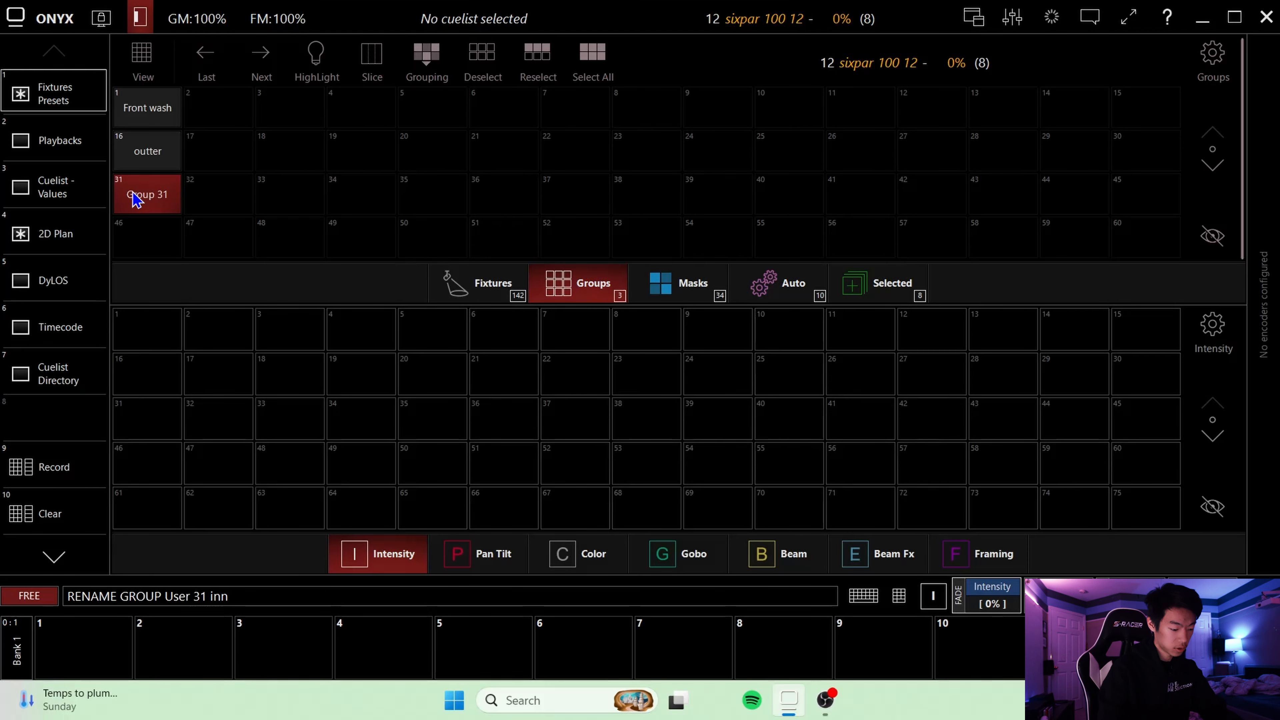
type("ter")
key("Return")
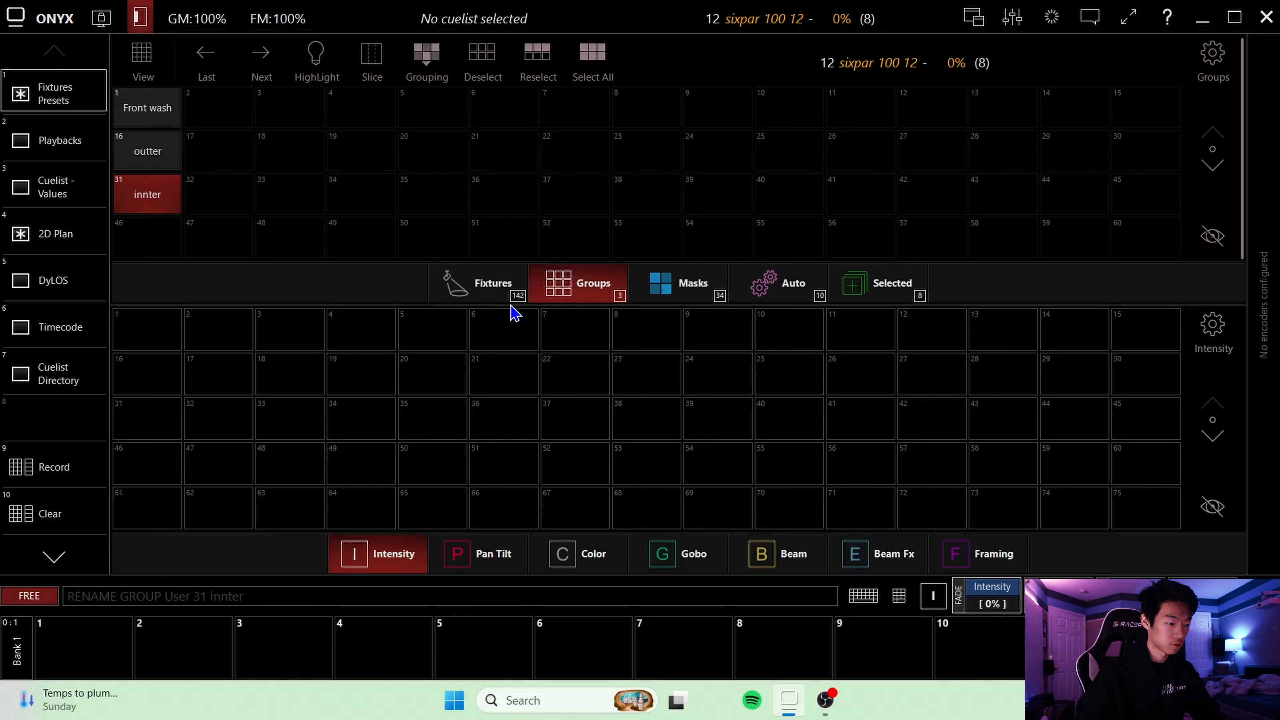
- Select the main fixtures of Blinders 1 through 4, numbers 17, 18, 19 and 20
left_click(475, 287)
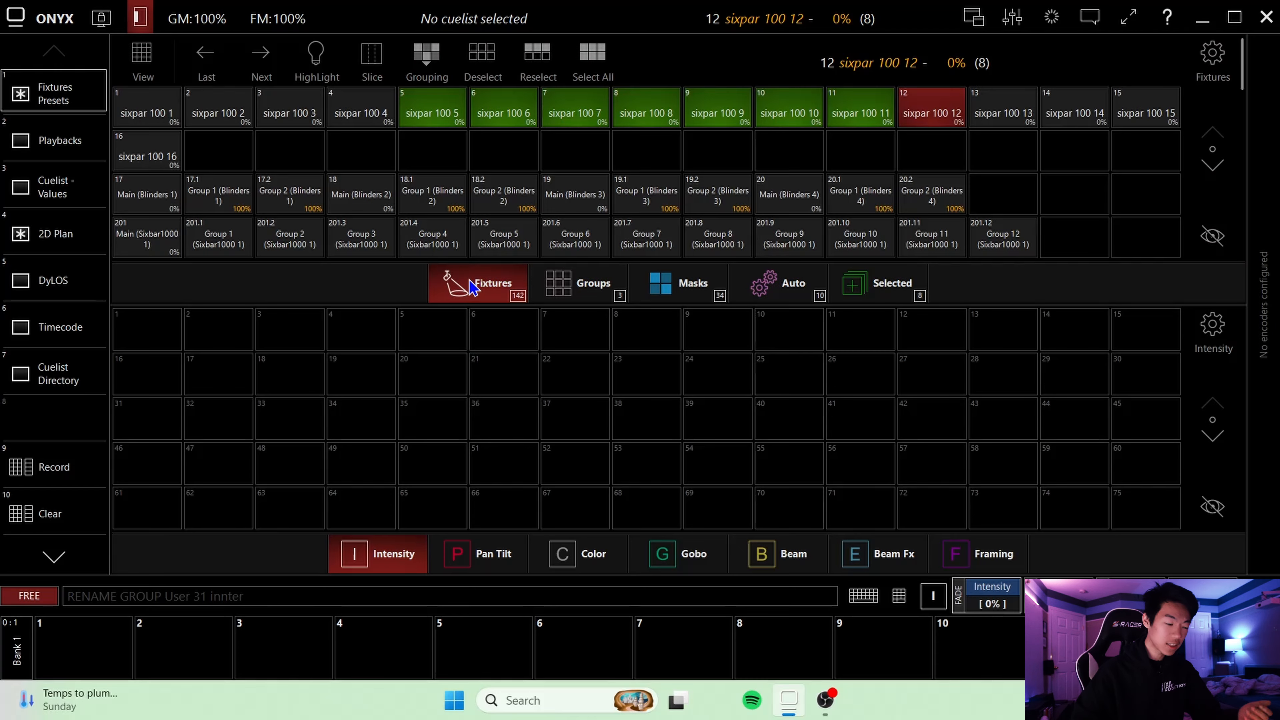
left_click(145, 199)
left_click(376, 203)
left_click(573, 201)
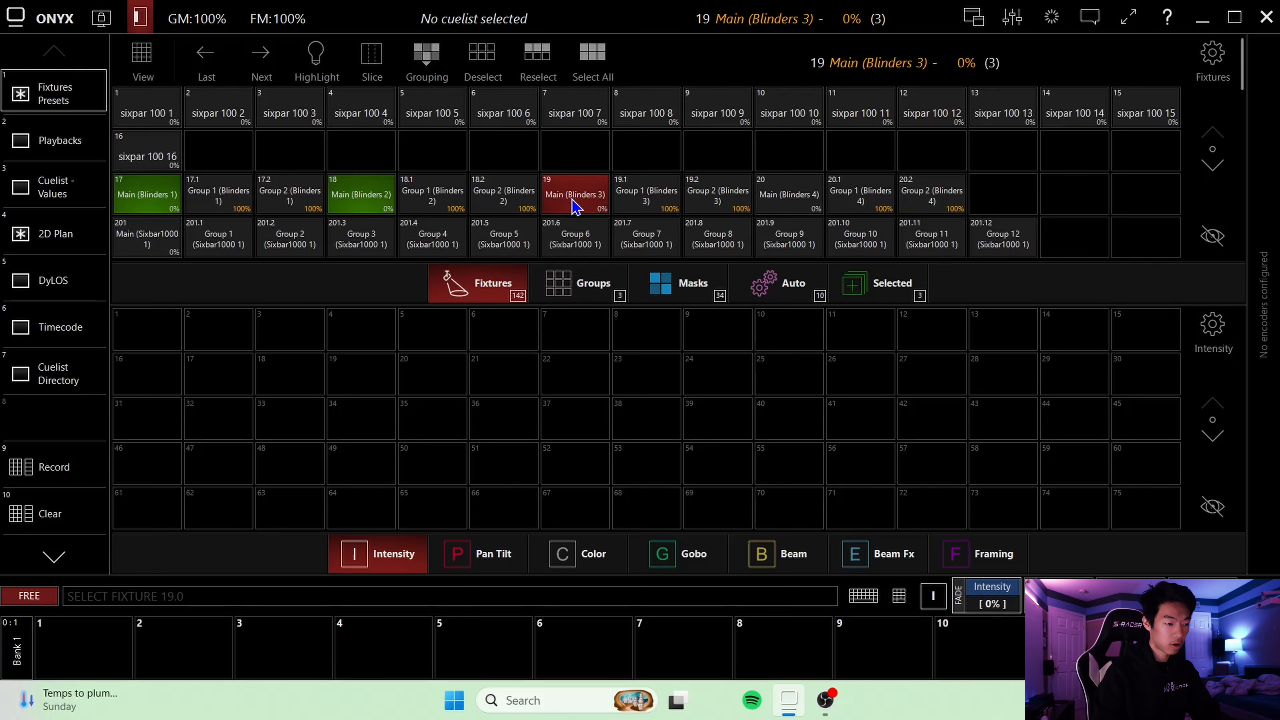
left_click(769, 202)
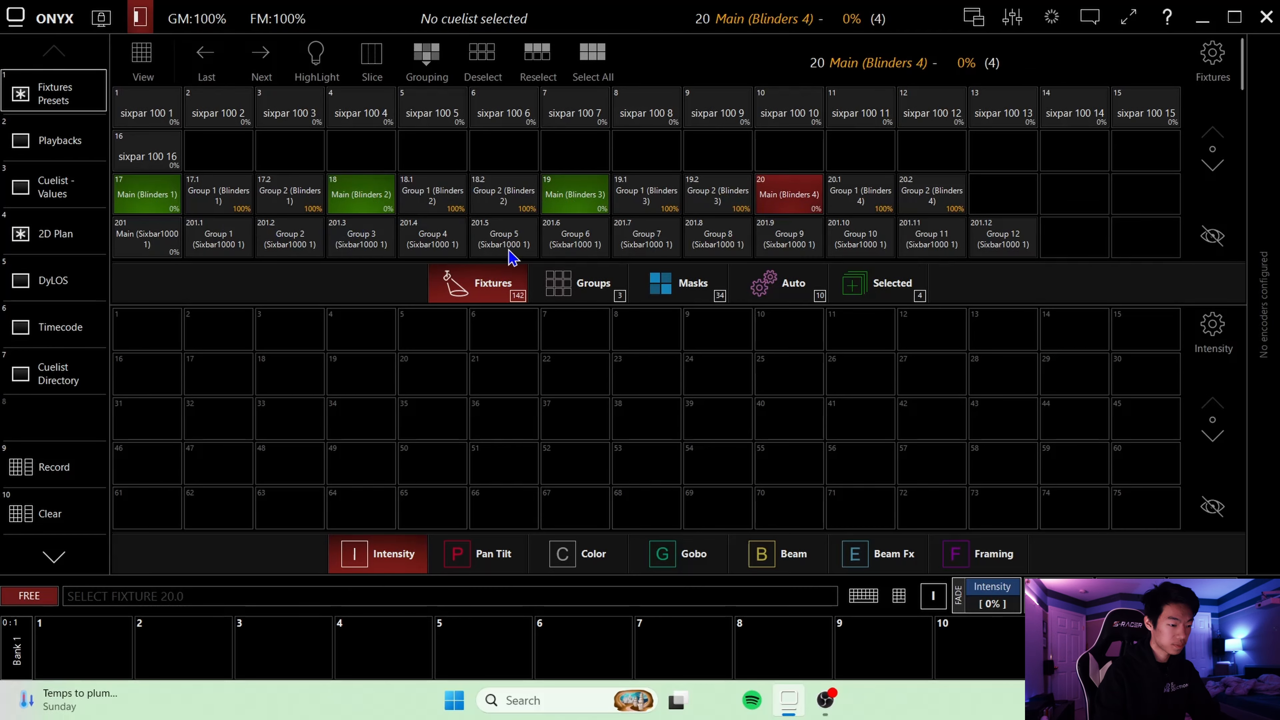
- Record the selected blinder fixtures as a group in slot 2 and name it "Blindlers"
left_click(607, 288)
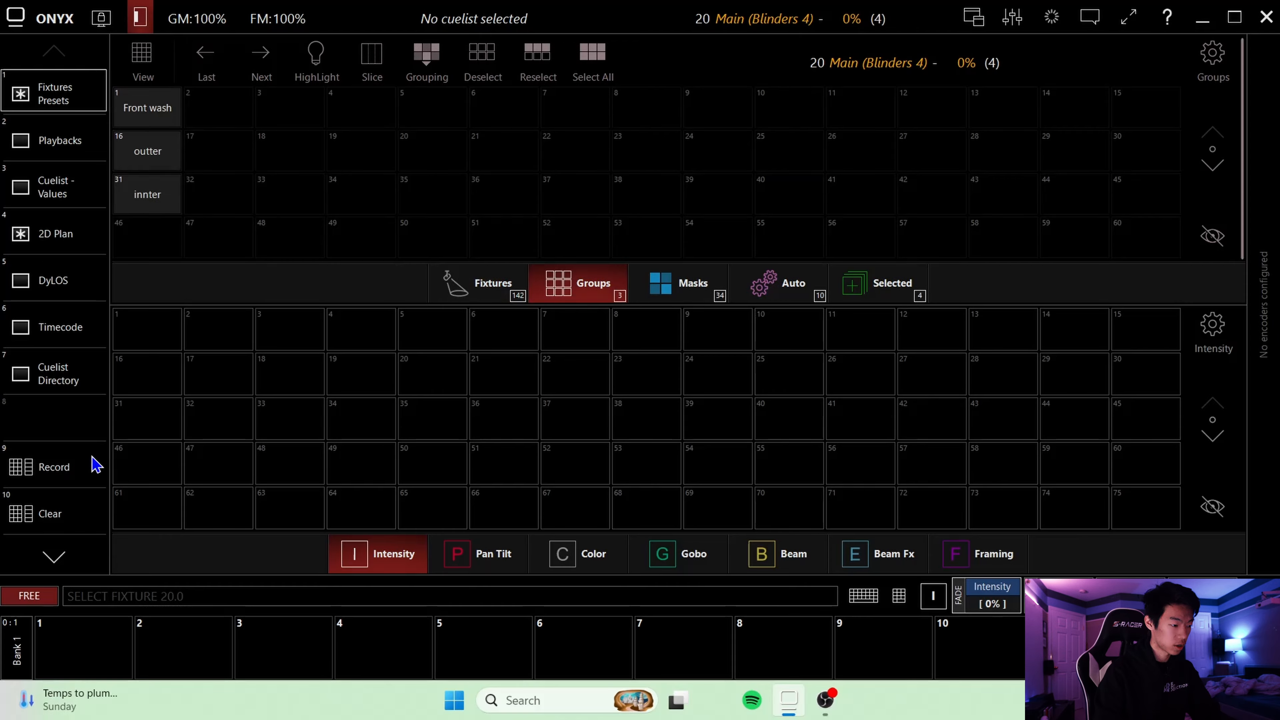
left_click(85, 448)
left_click(227, 106)
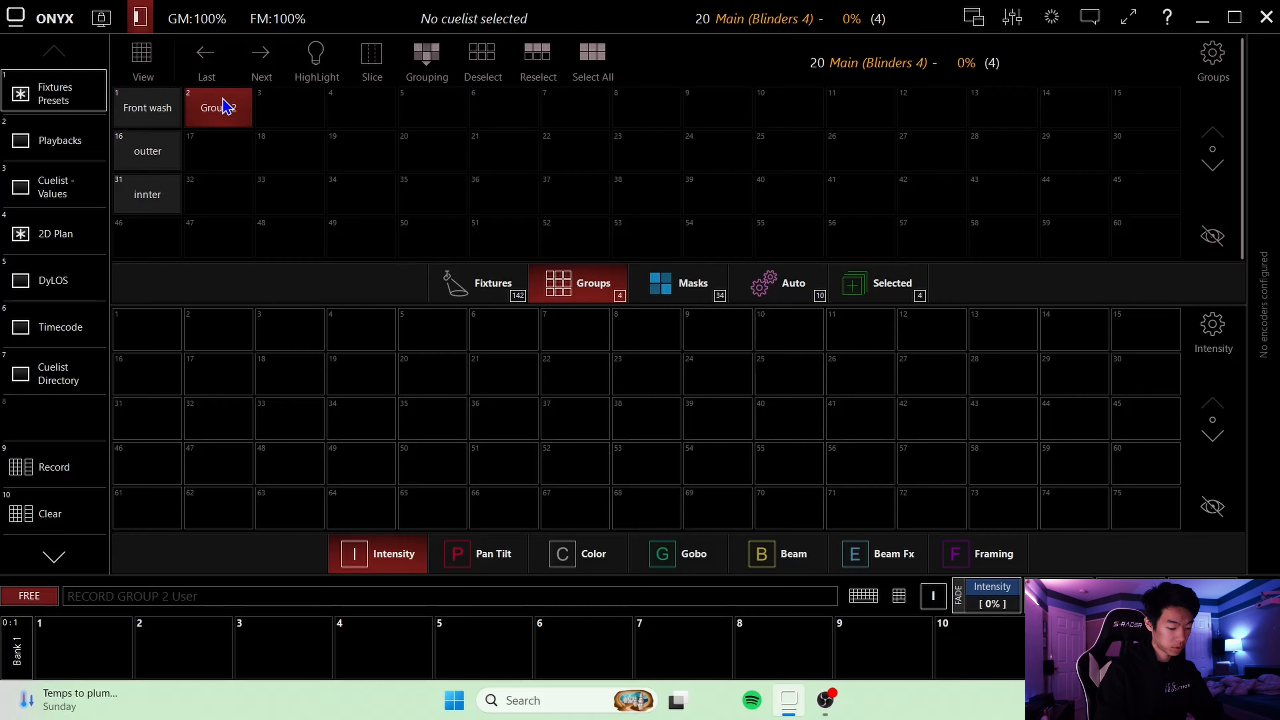
type("Blindlers")
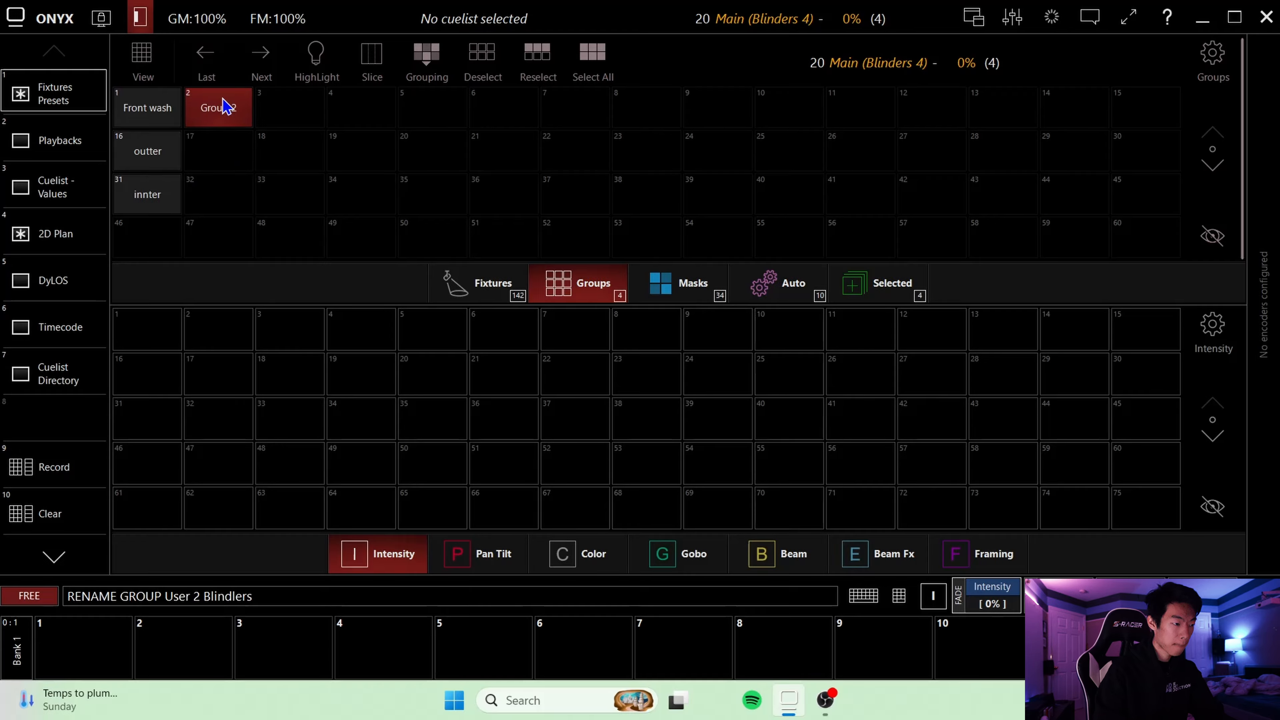
key("Return")
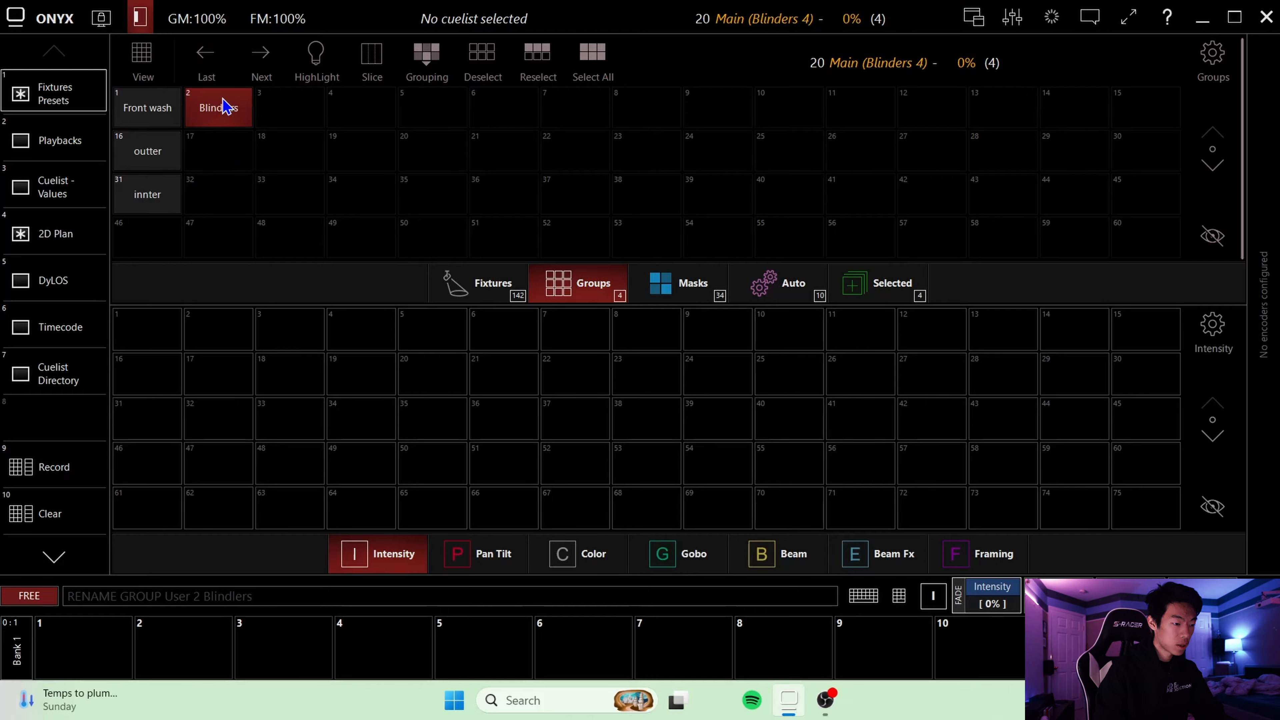
- Select the Group 1 zones of all four blinders: 17.1, 18.1, 19.1 and 20.1
left_click(457, 289)
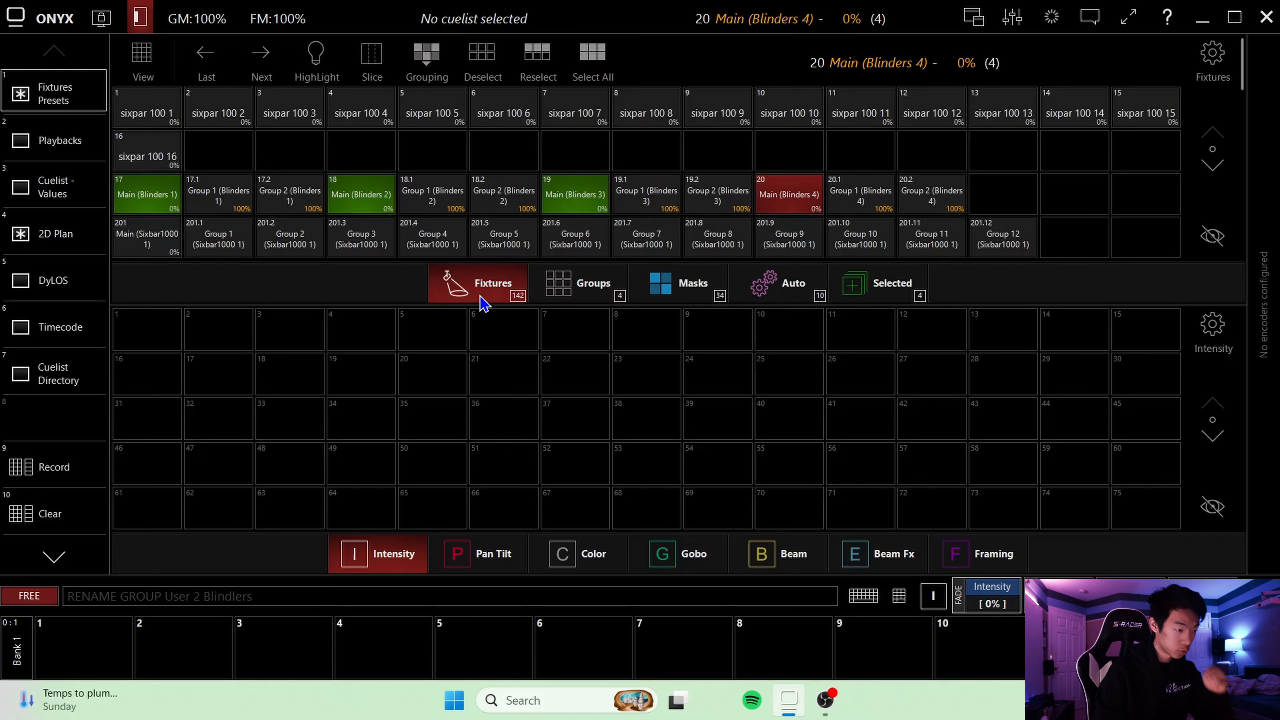
left_click(204, 192)
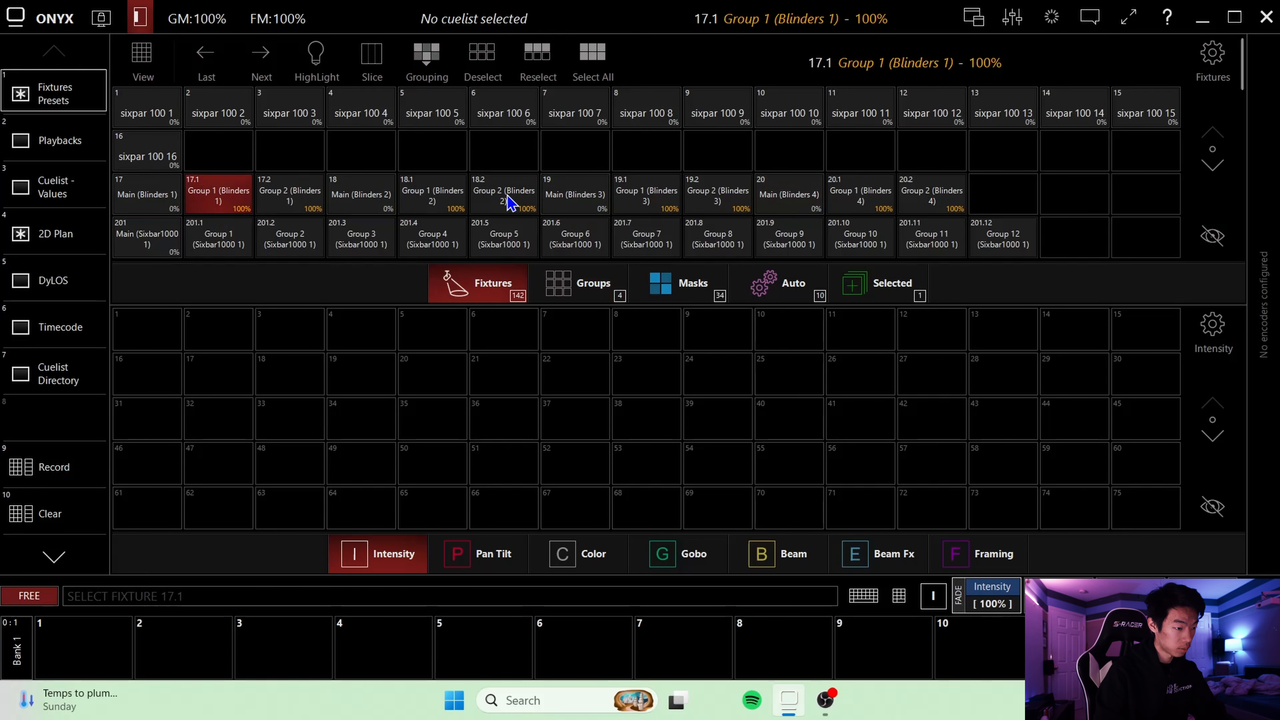
left_click(431, 194)
left_click(627, 204)
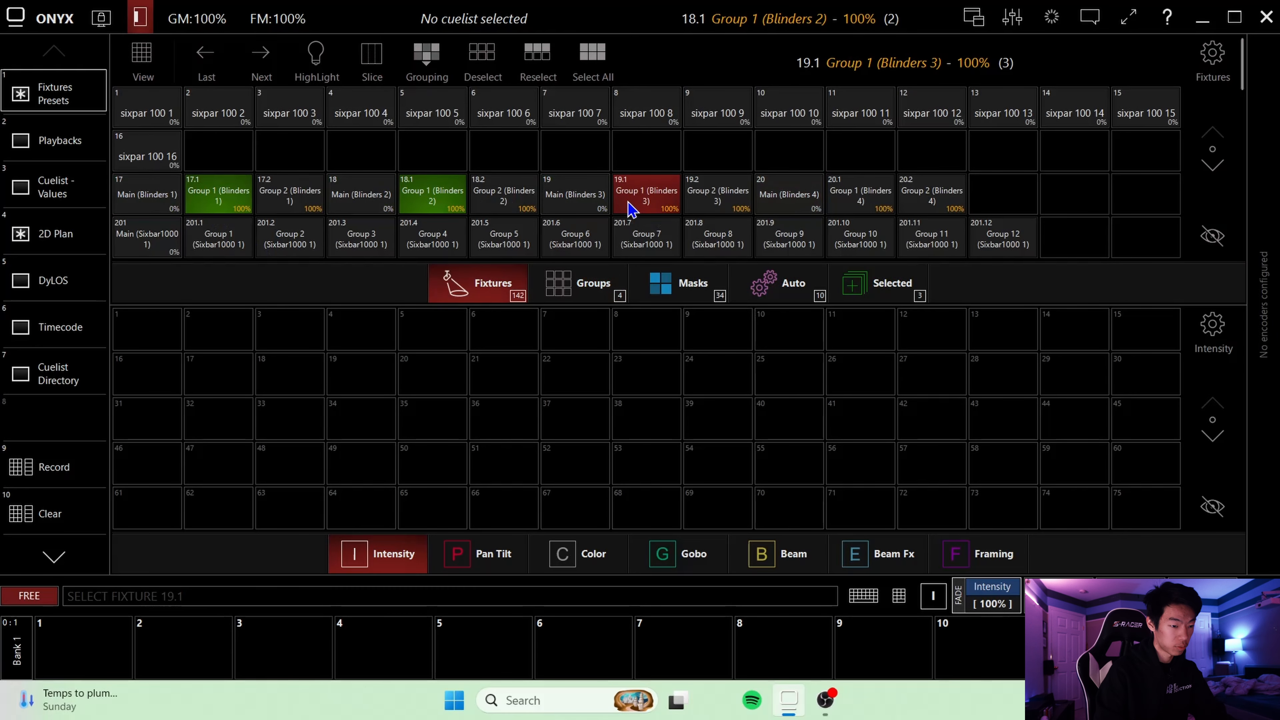
left_click(855, 199)
- Record the selected blinder zones as a group in slot 17 and name it "group 1"
left_click(589, 289)
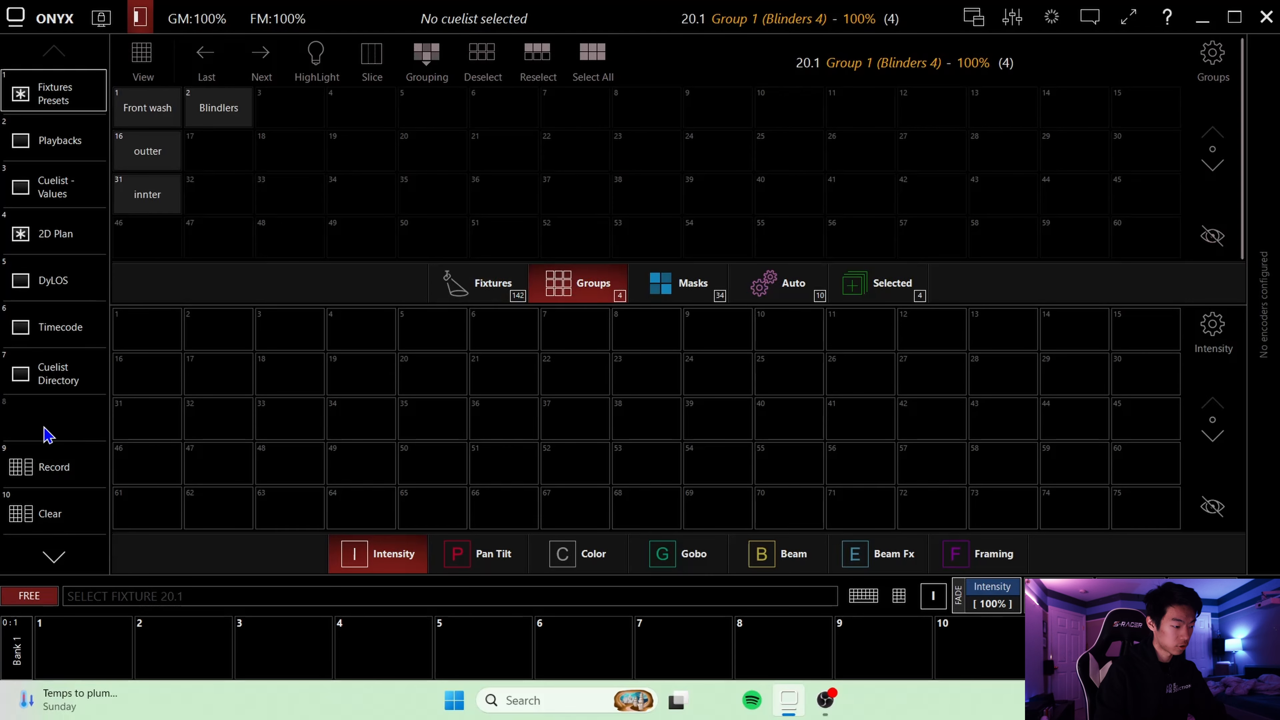
left_click(48, 466)
left_click(222, 161)
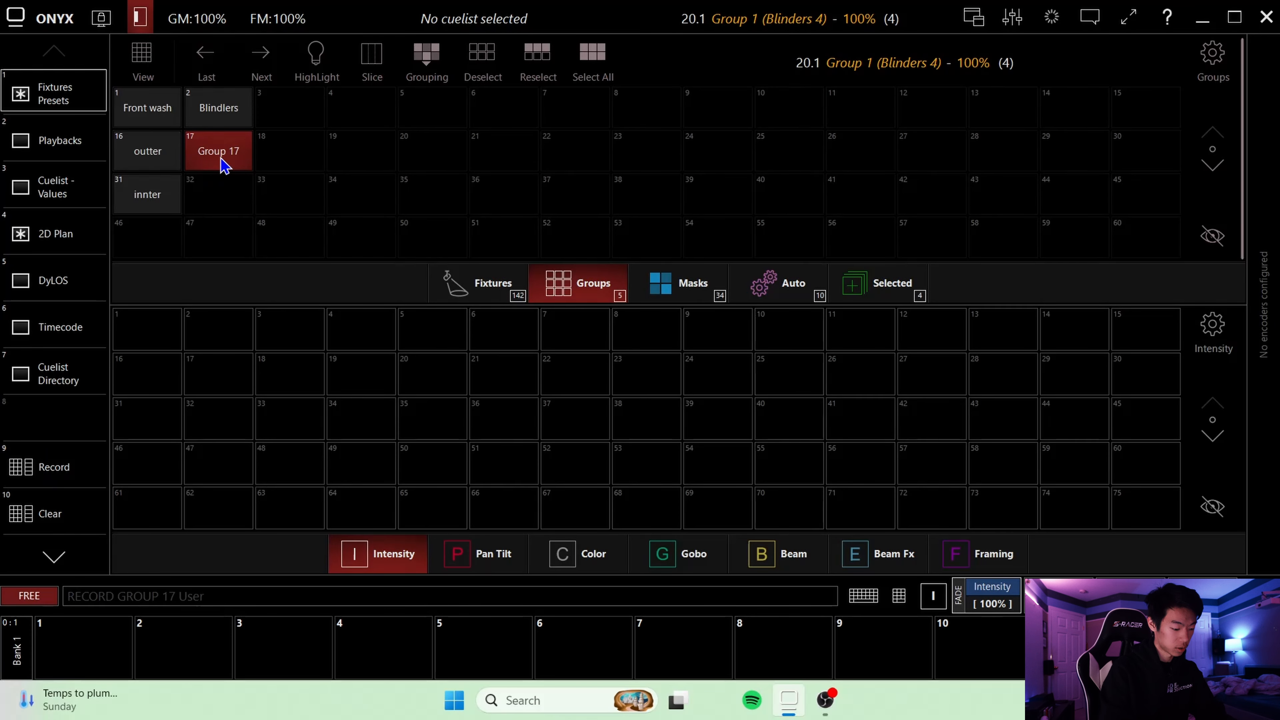
type("group 1")
key("Return")
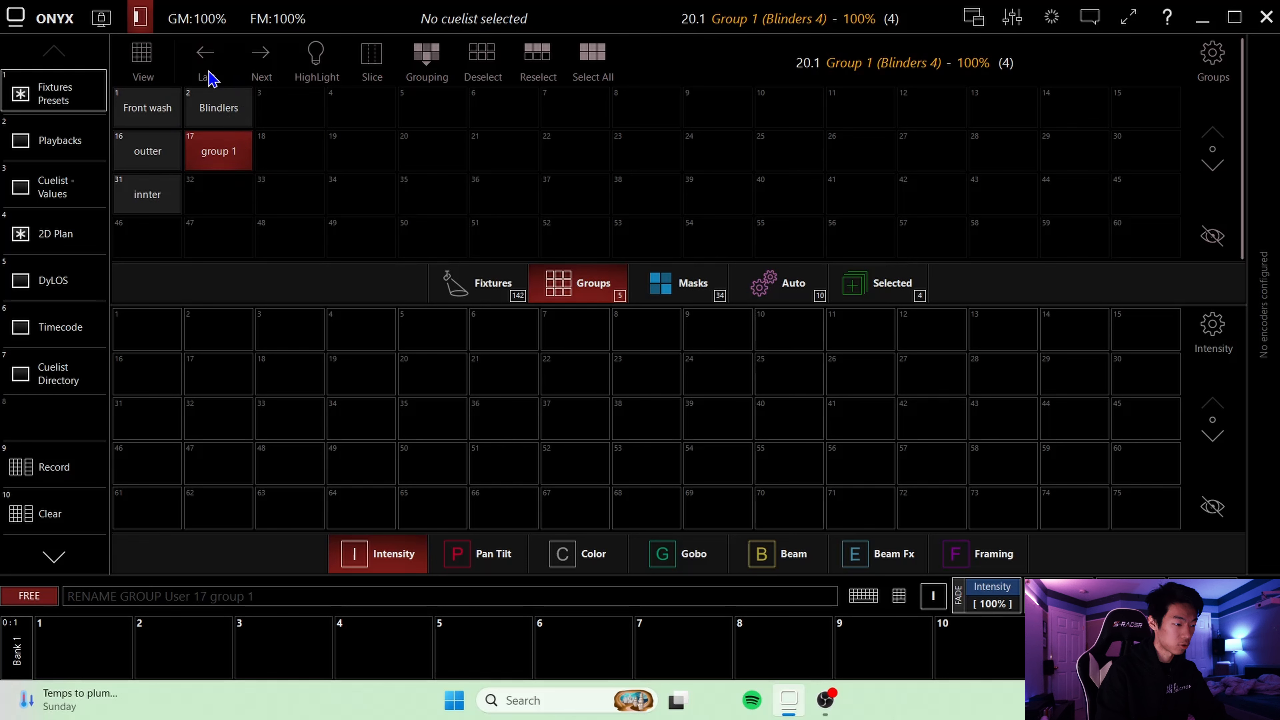
- Select the Group 2 zones of all four blinders: 17.2, 18.2, 19.2 and 20.2
left_click(471, 290)
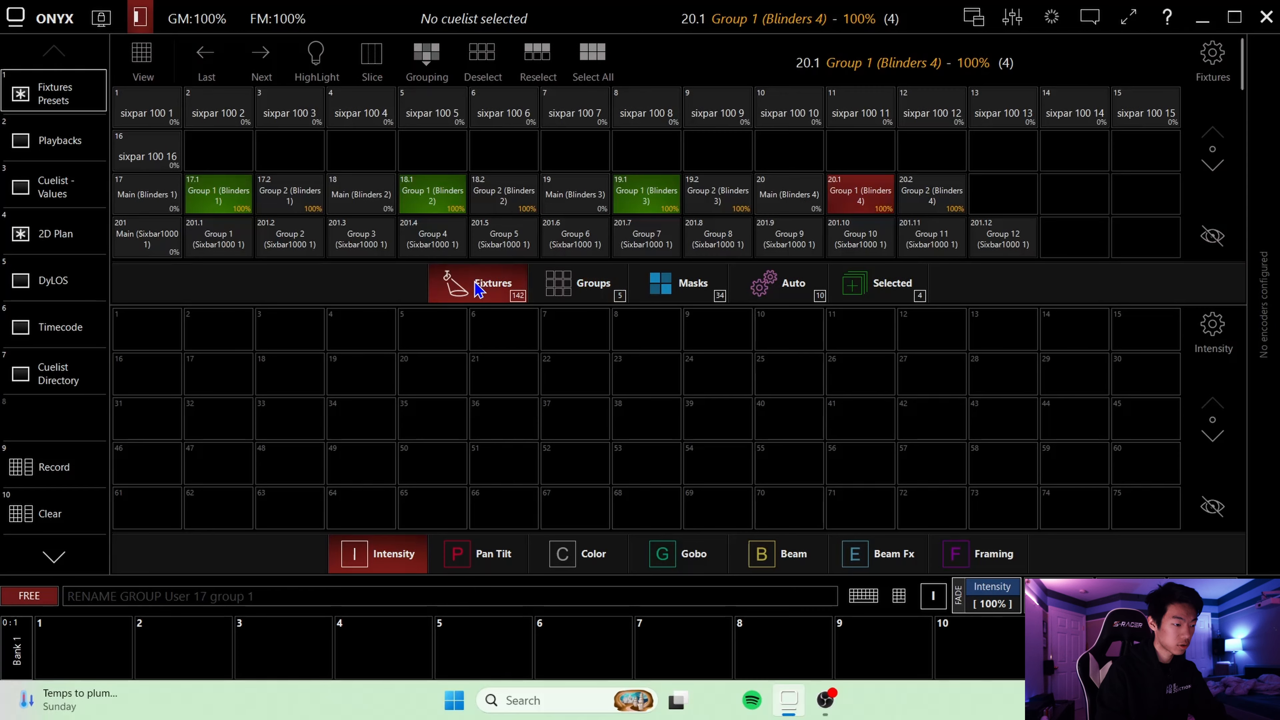
left_click(295, 203)
left_click(523, 211)
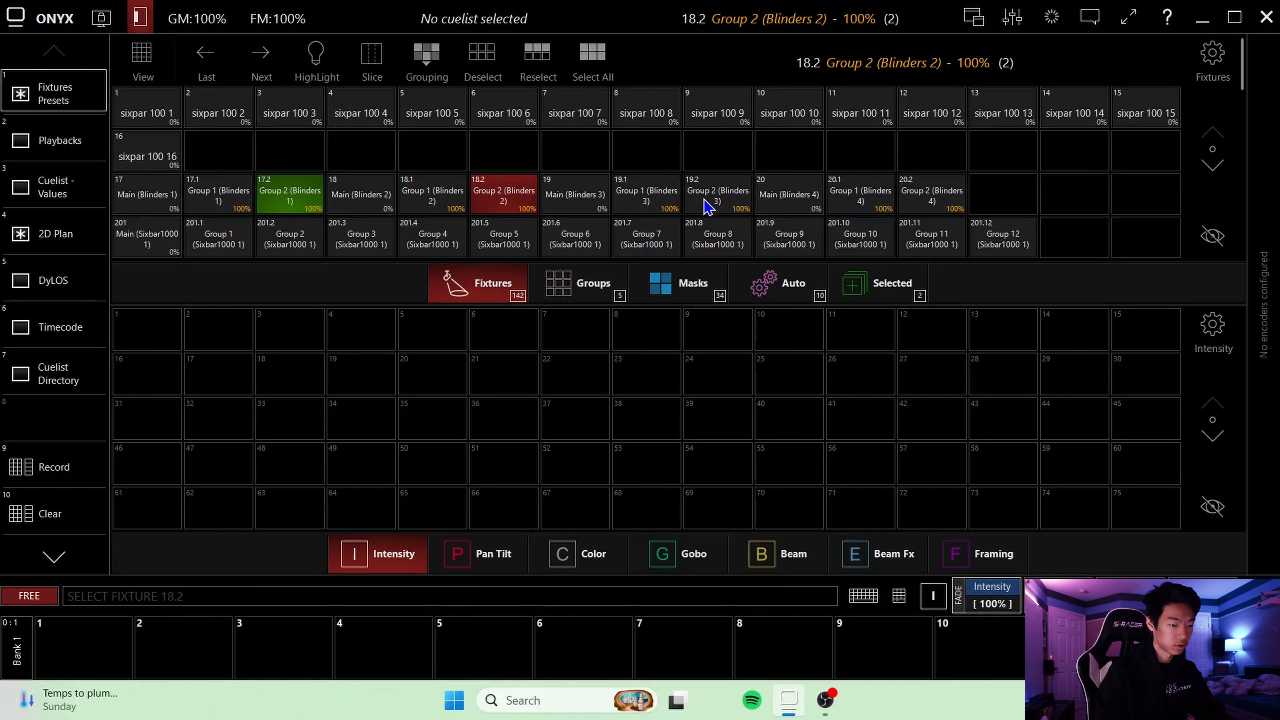
left_click(717, 199)
left_click(953, 202)
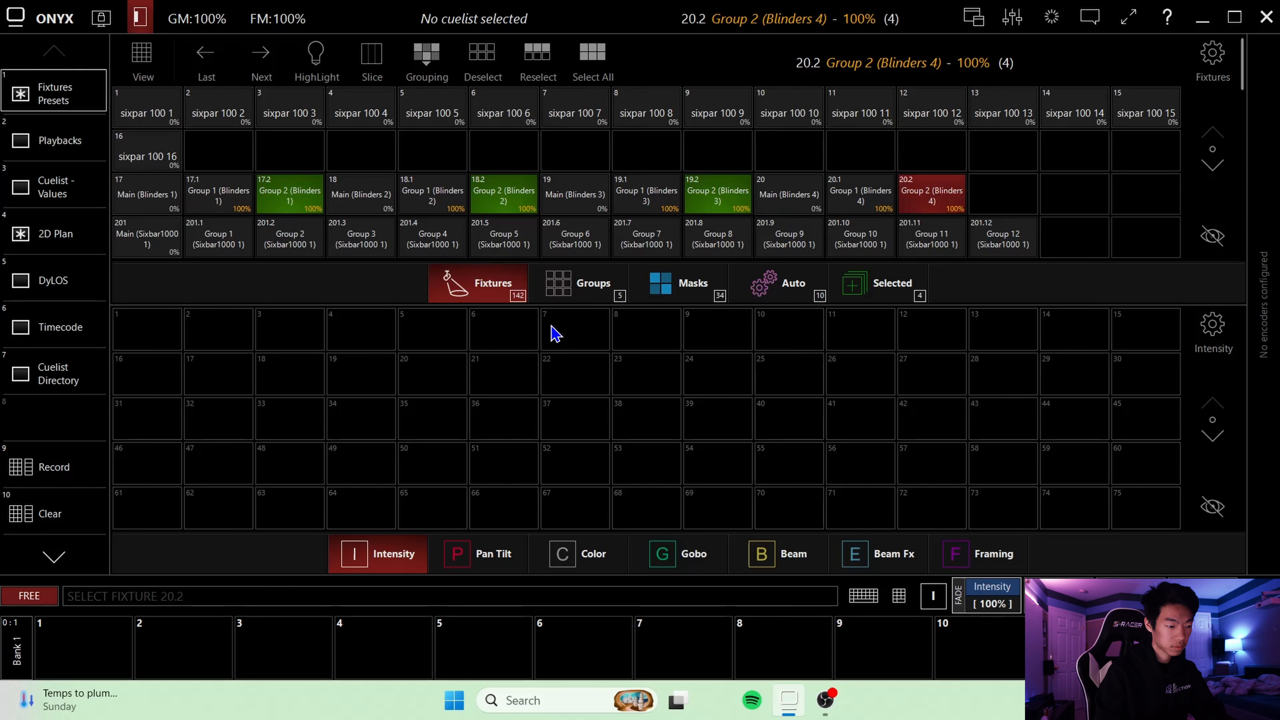
- Record the selected blinder zones as a group in slot 32 and name it "group 2"
left_click(584, 285)
left_click(85, 459)
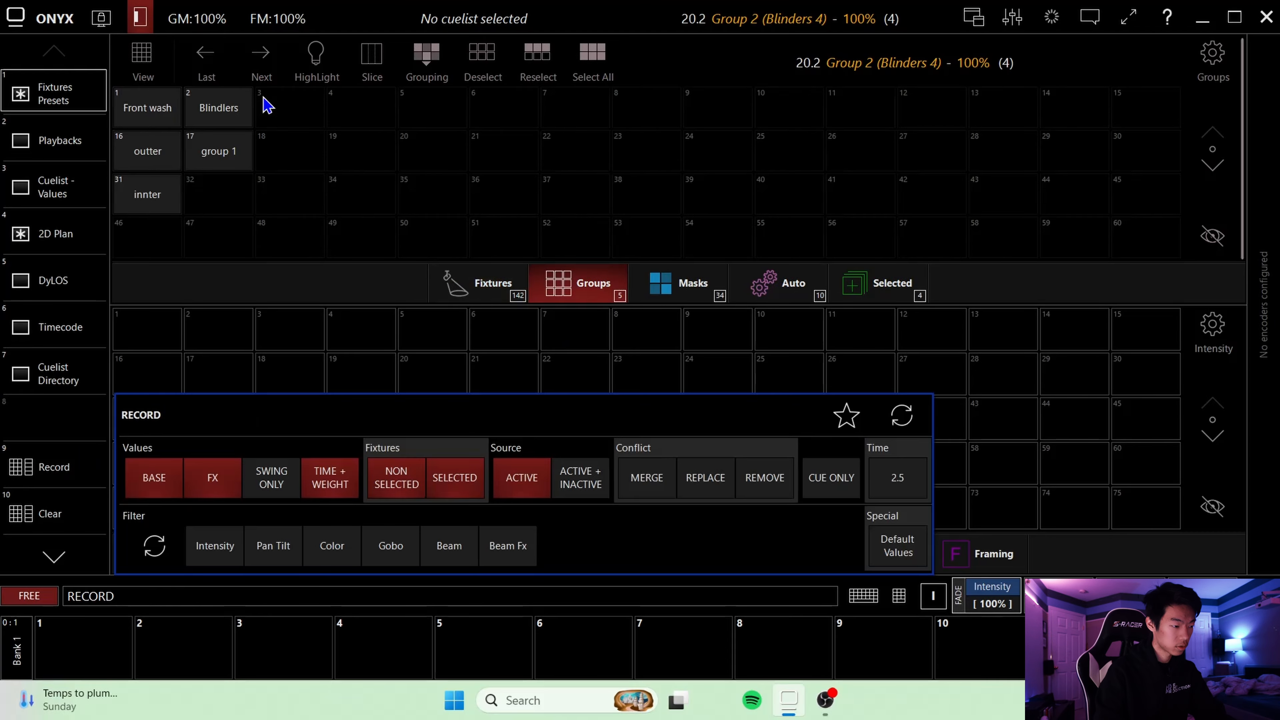
left_click(219, 199)
type("gro")
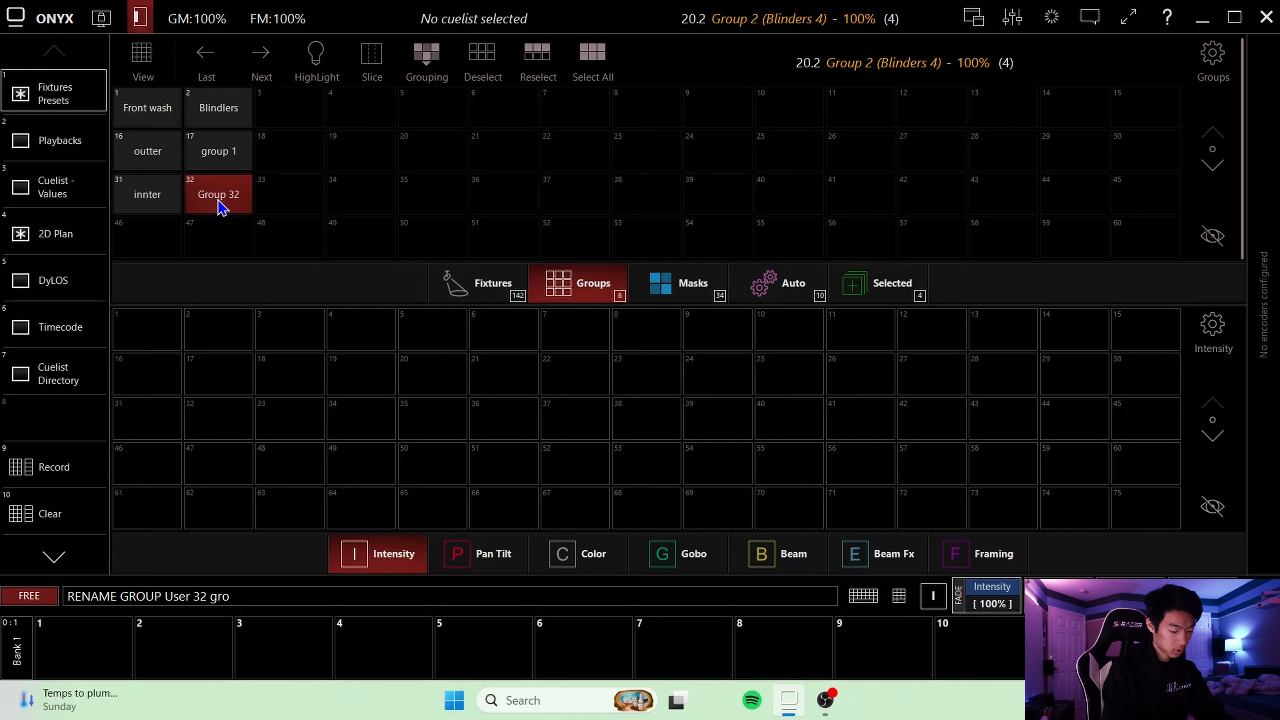
type("up 2")
key("Return")
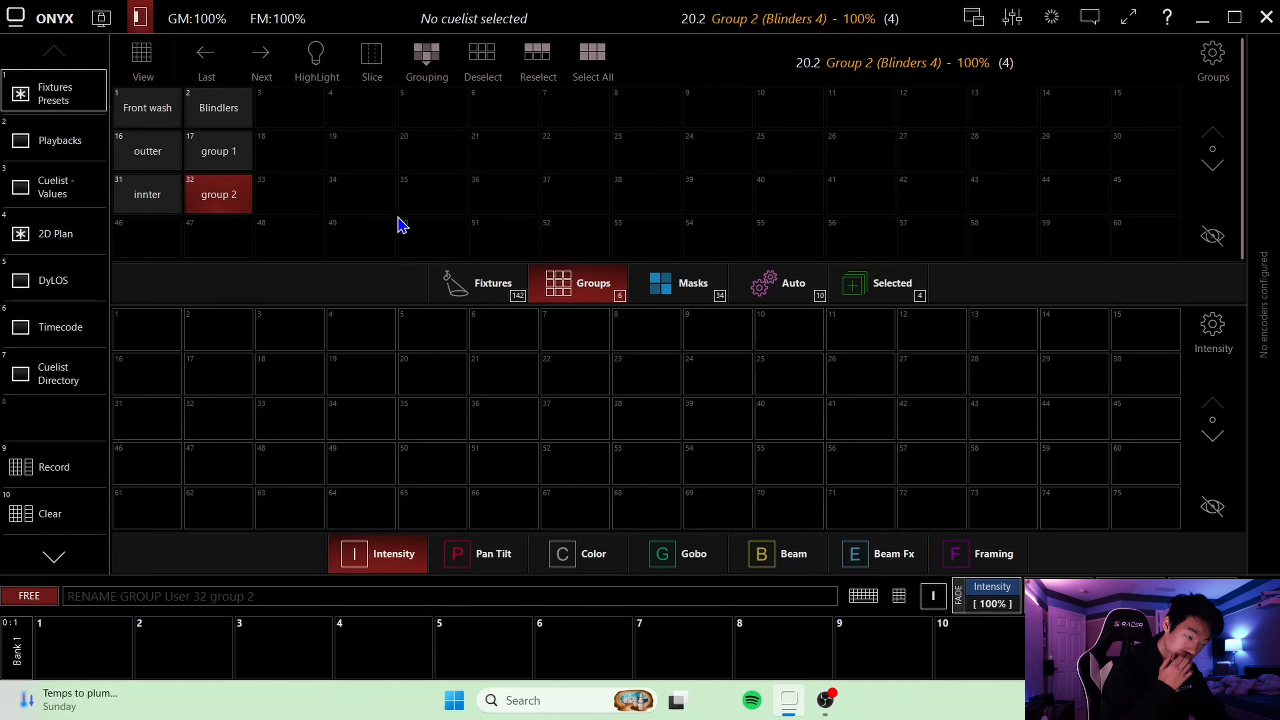
- Clear the fixture selection and select the whole Sixbar1000 range, from fixture 201 through 204.12
left_click(455, 286)
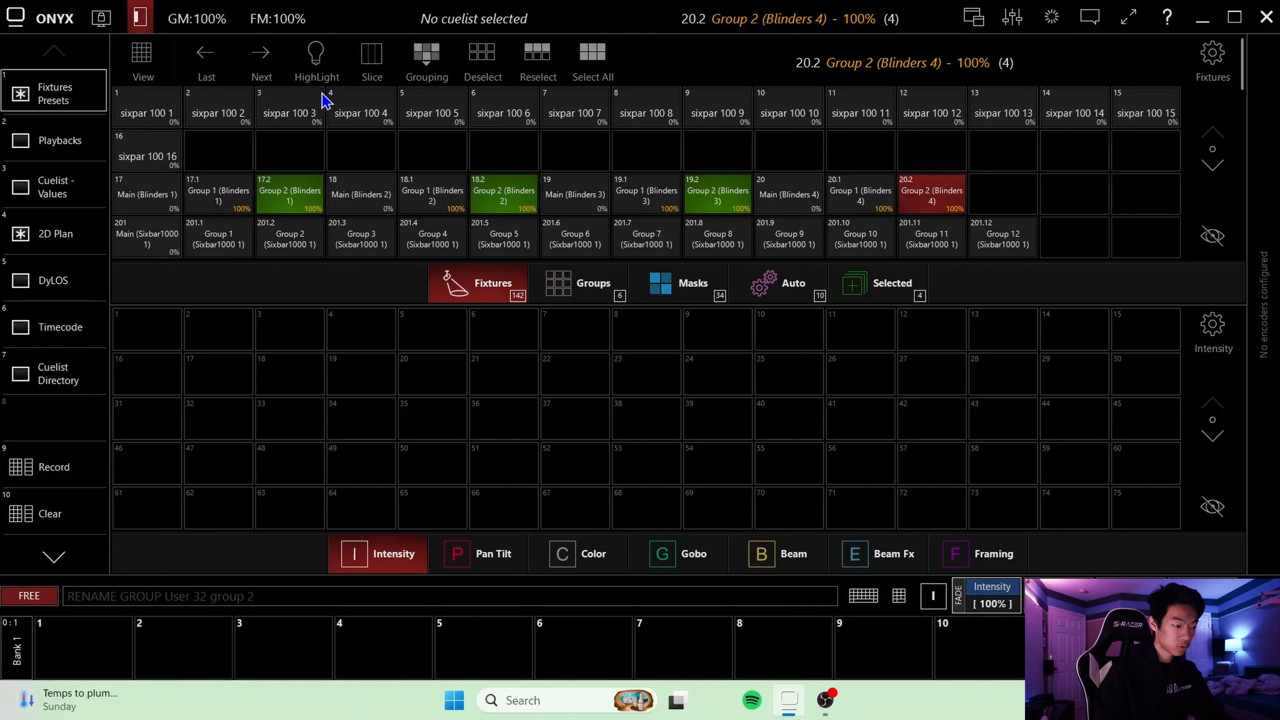
left_click(1215, 174)
left_click(1214, 174)
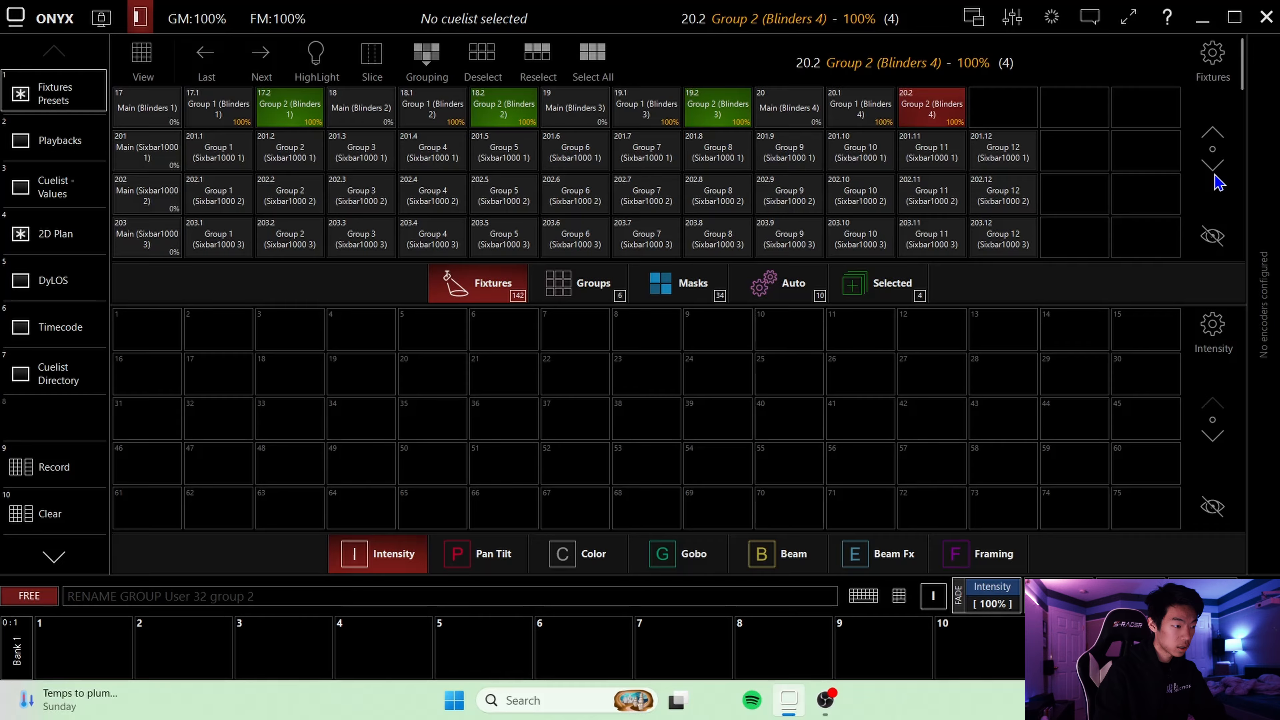
left_click(1215, 174)
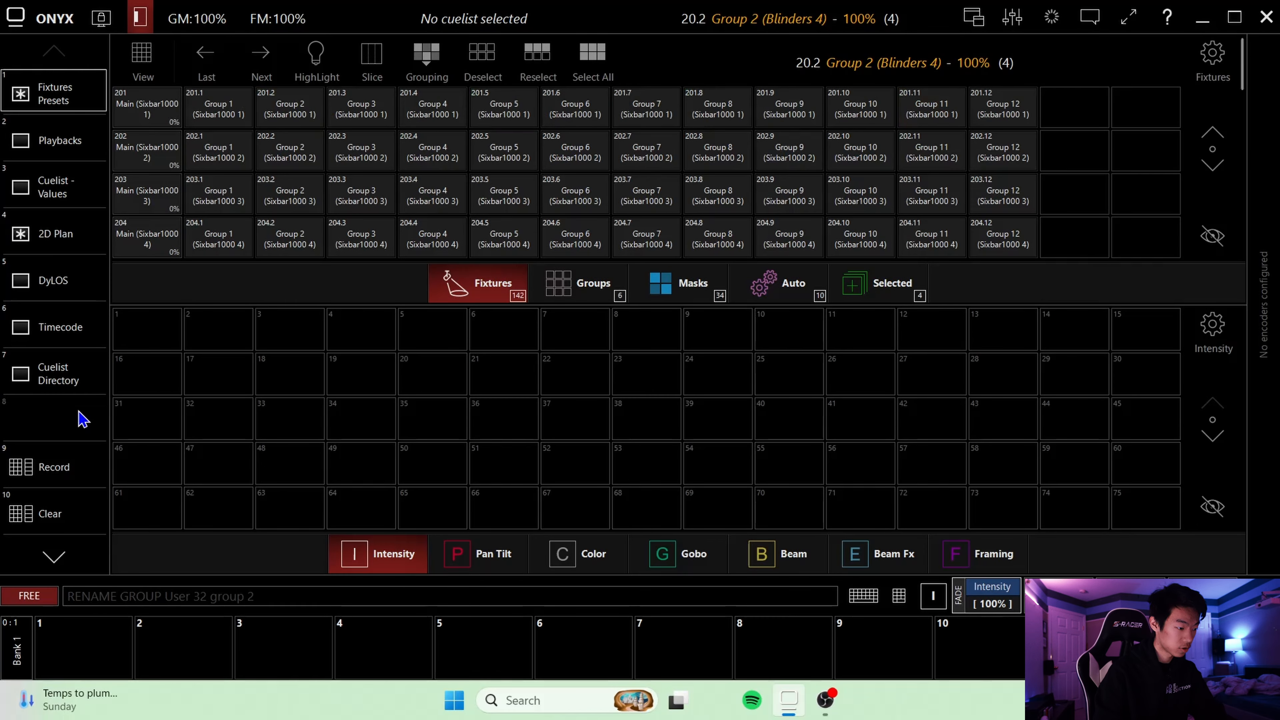
left_click(71, 514)
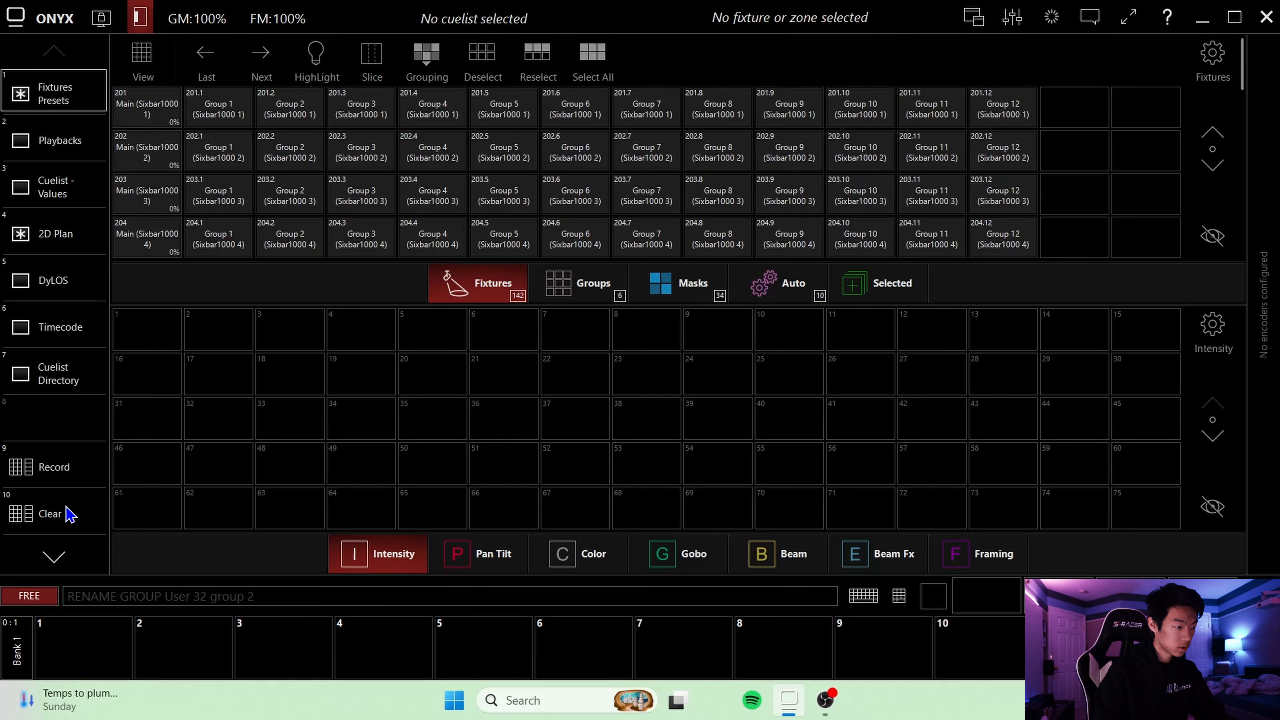
left_click(163, 122)
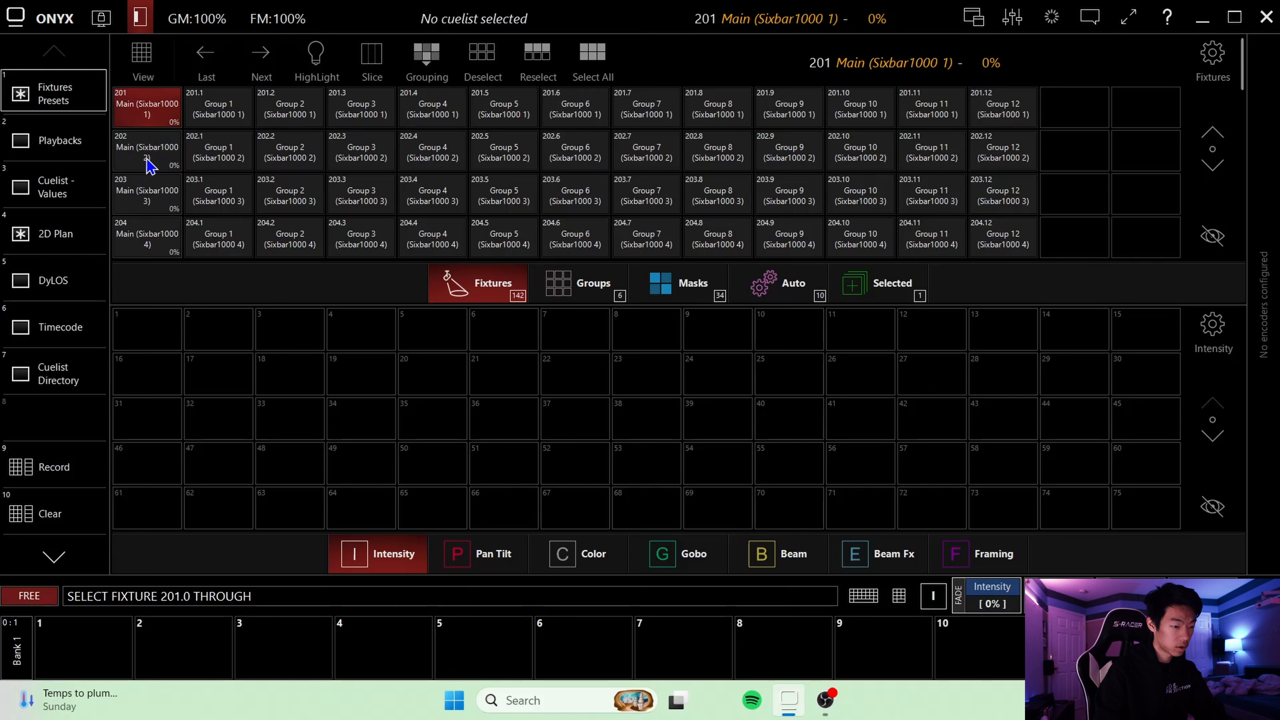
left_click(1215, 172)
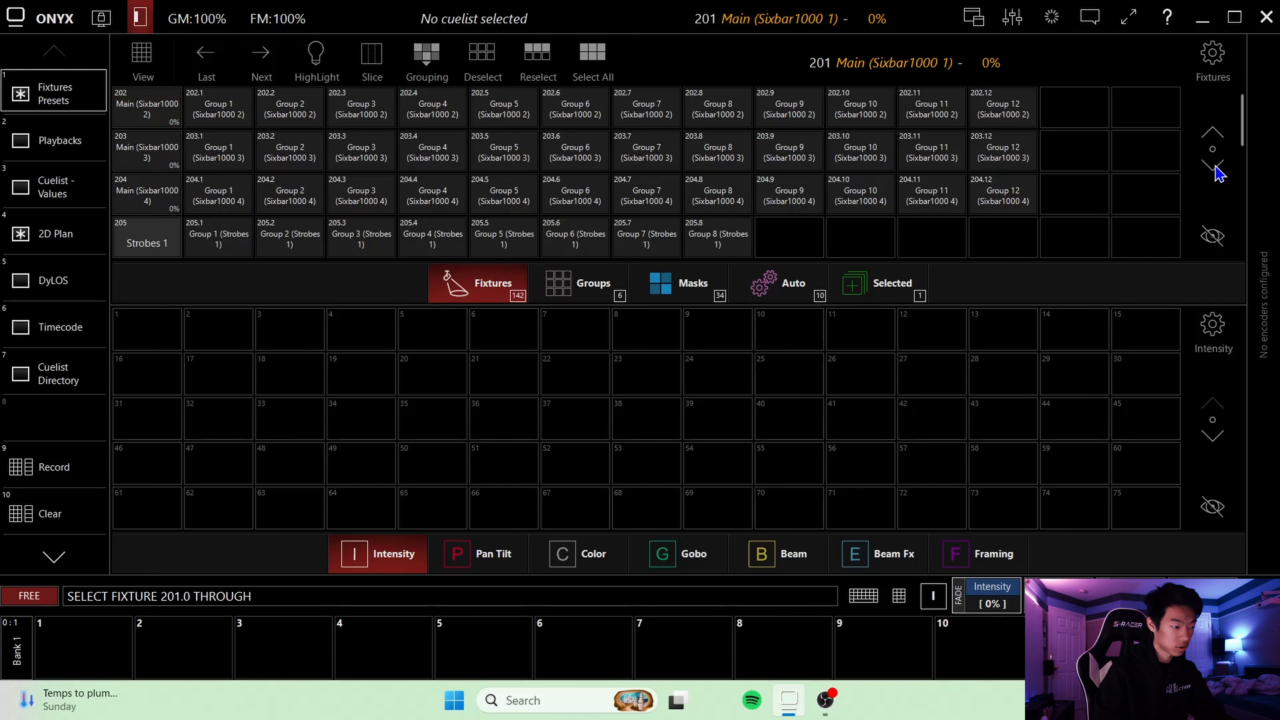
left_click(991, 205)
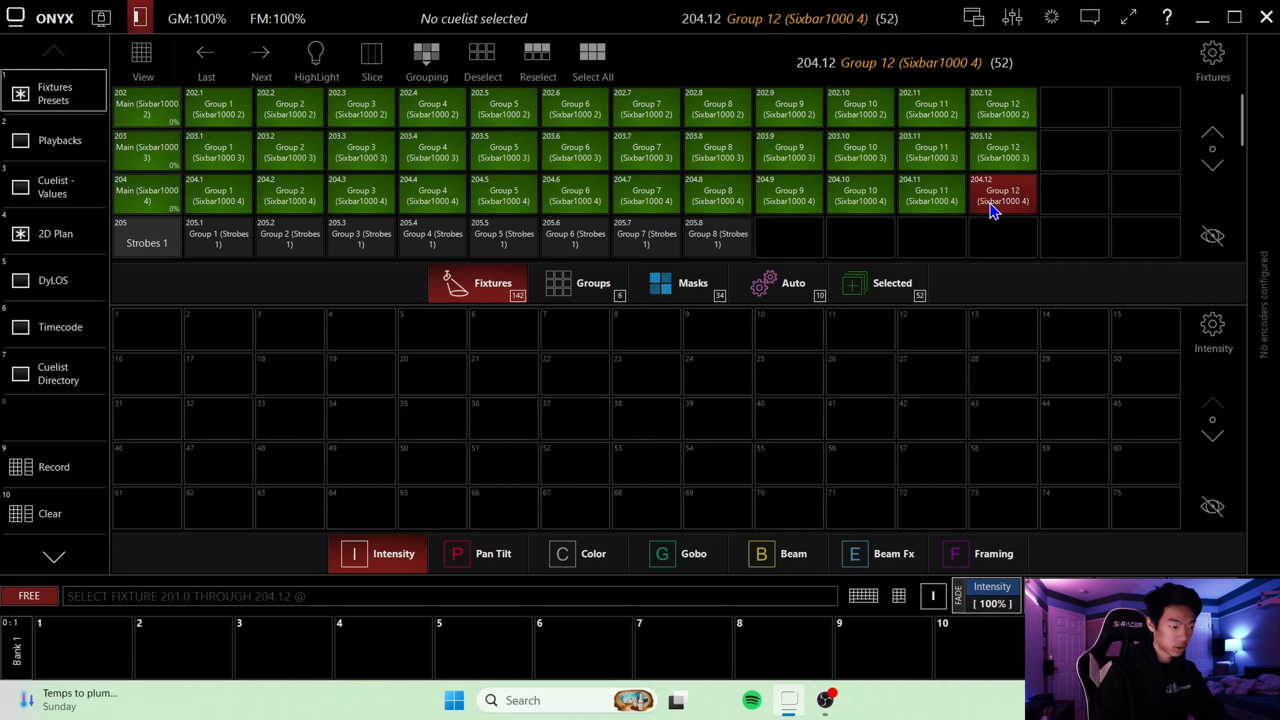
left_click(1214, 133)
left_click(1215, 133)
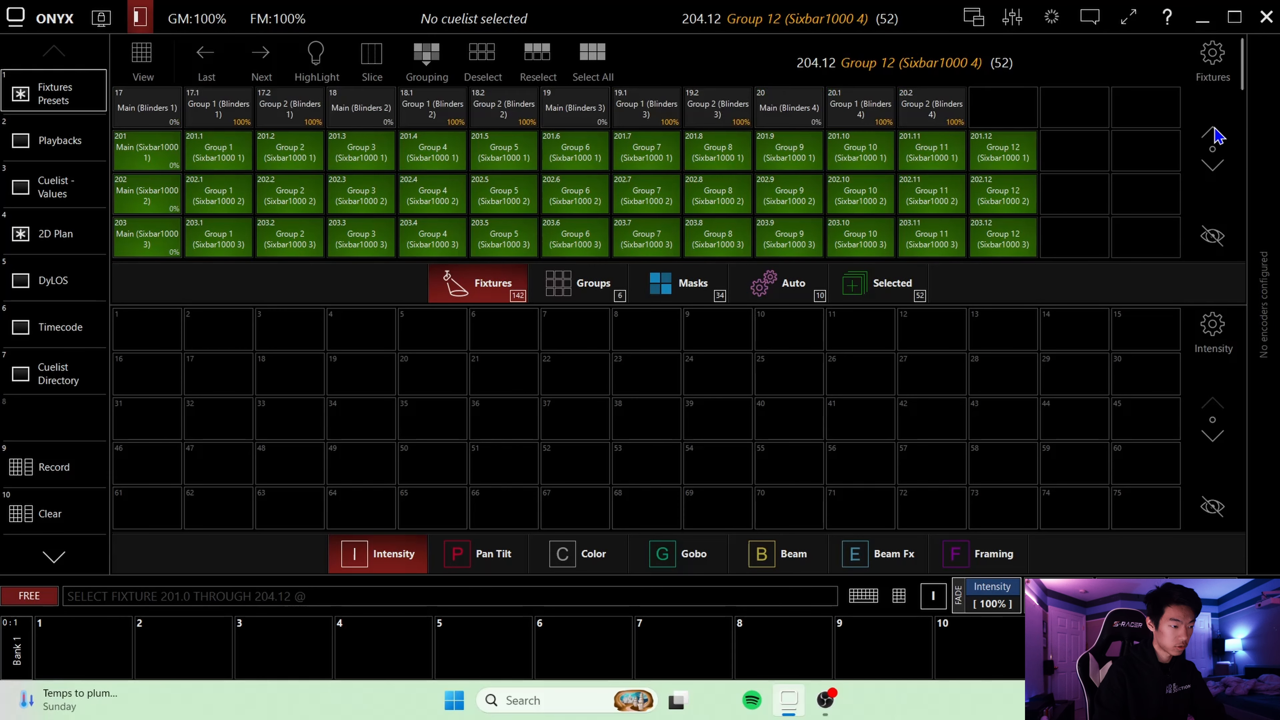
left_click(1216, 166)
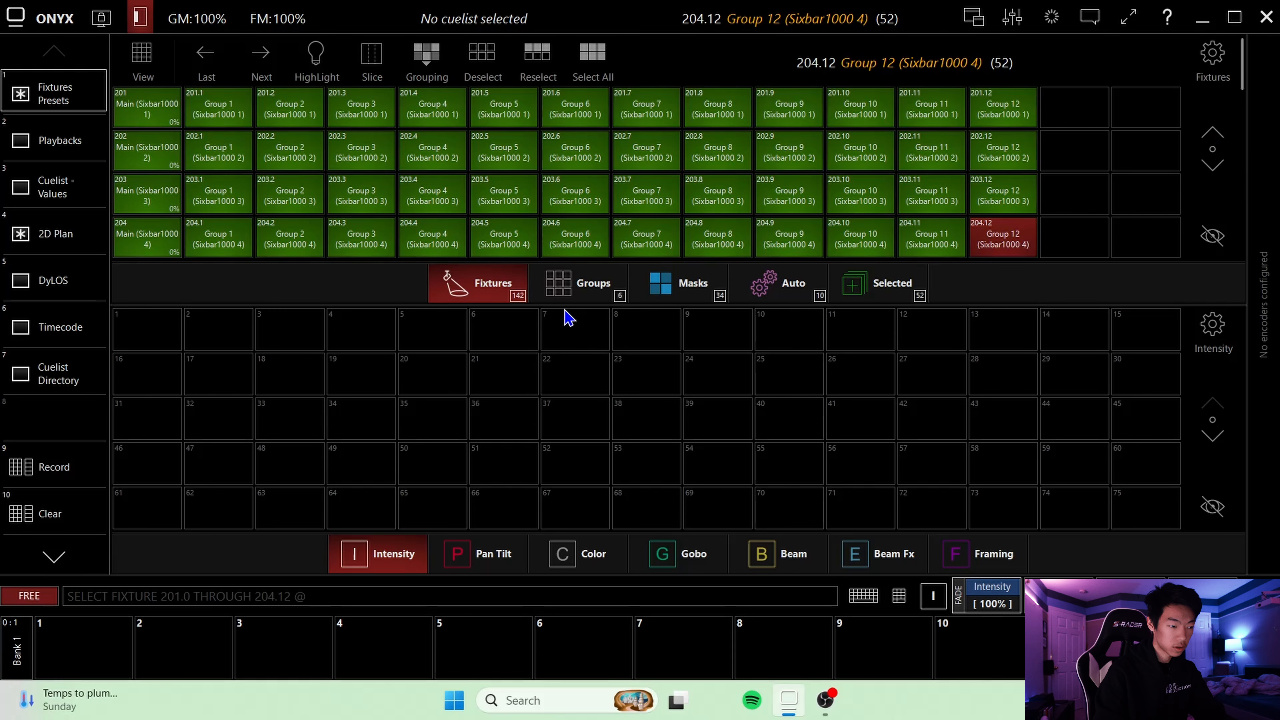
- Record the selected Sixbar1000 fixtures as a group in slot 3 and name it "Sixbar 1000"
left_click(584, 293)
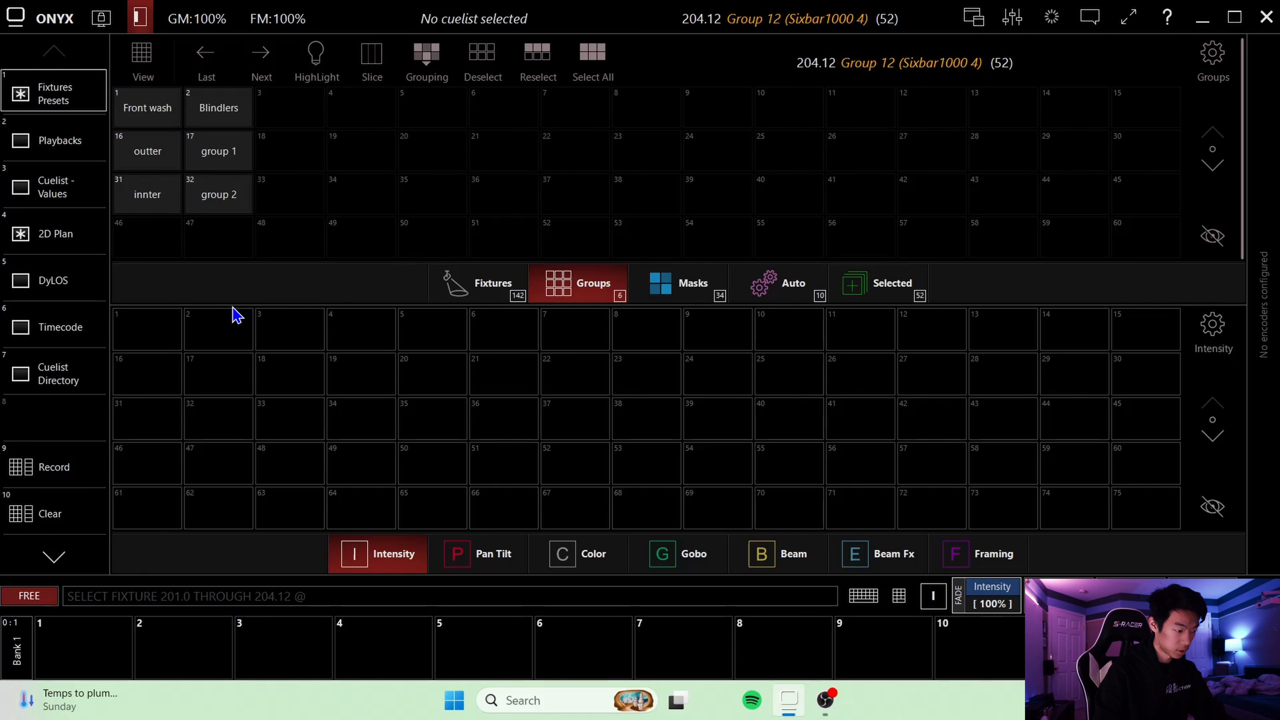
left_click(32, 481)
left_click(297, 103)
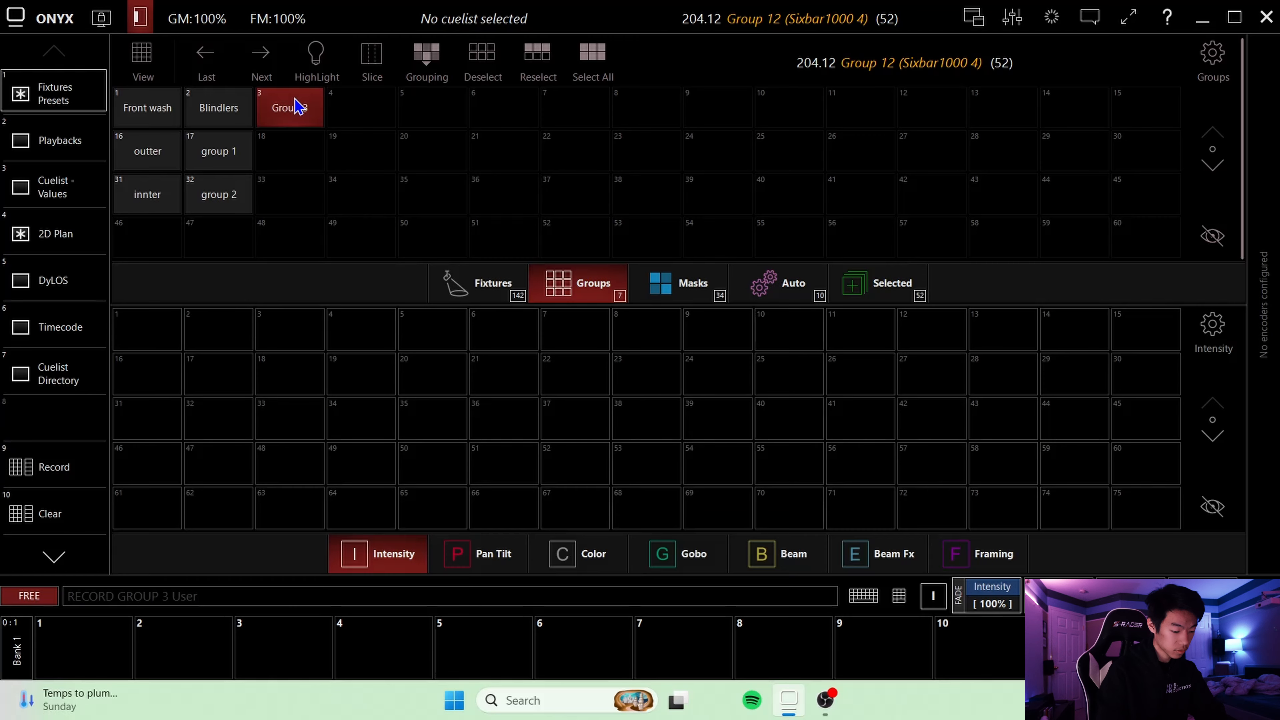
key("n")
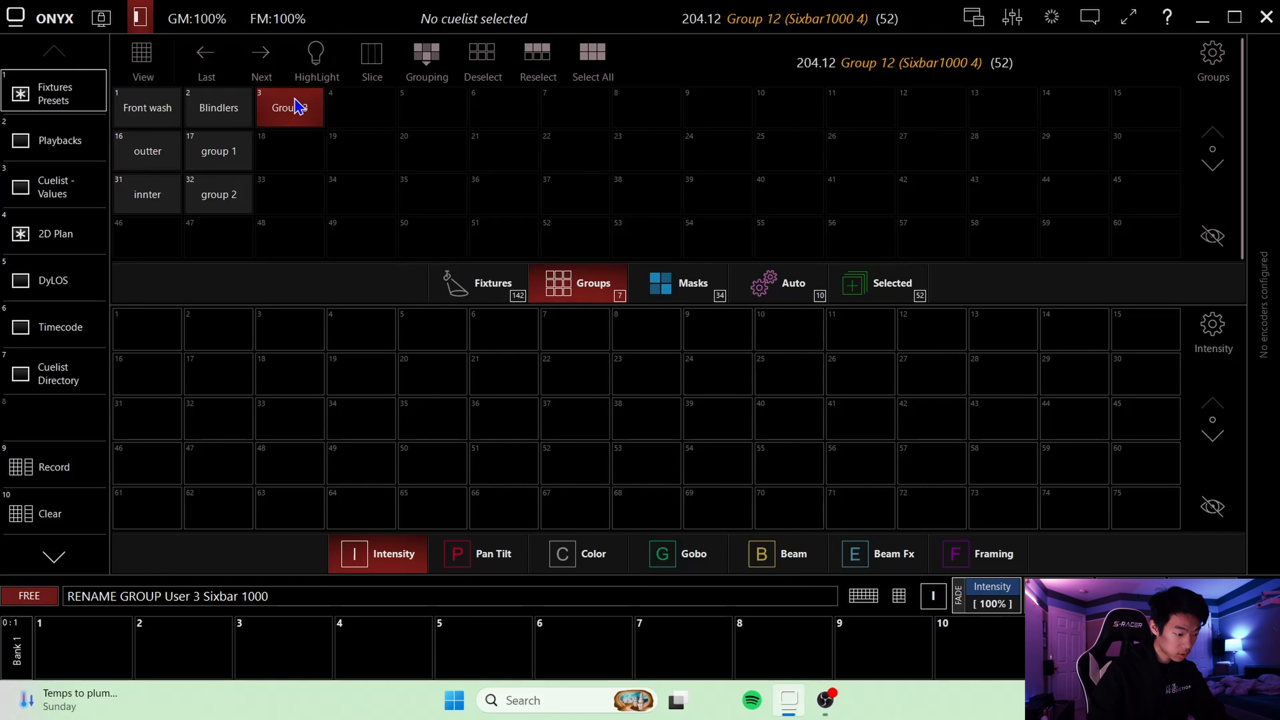
key("Return")
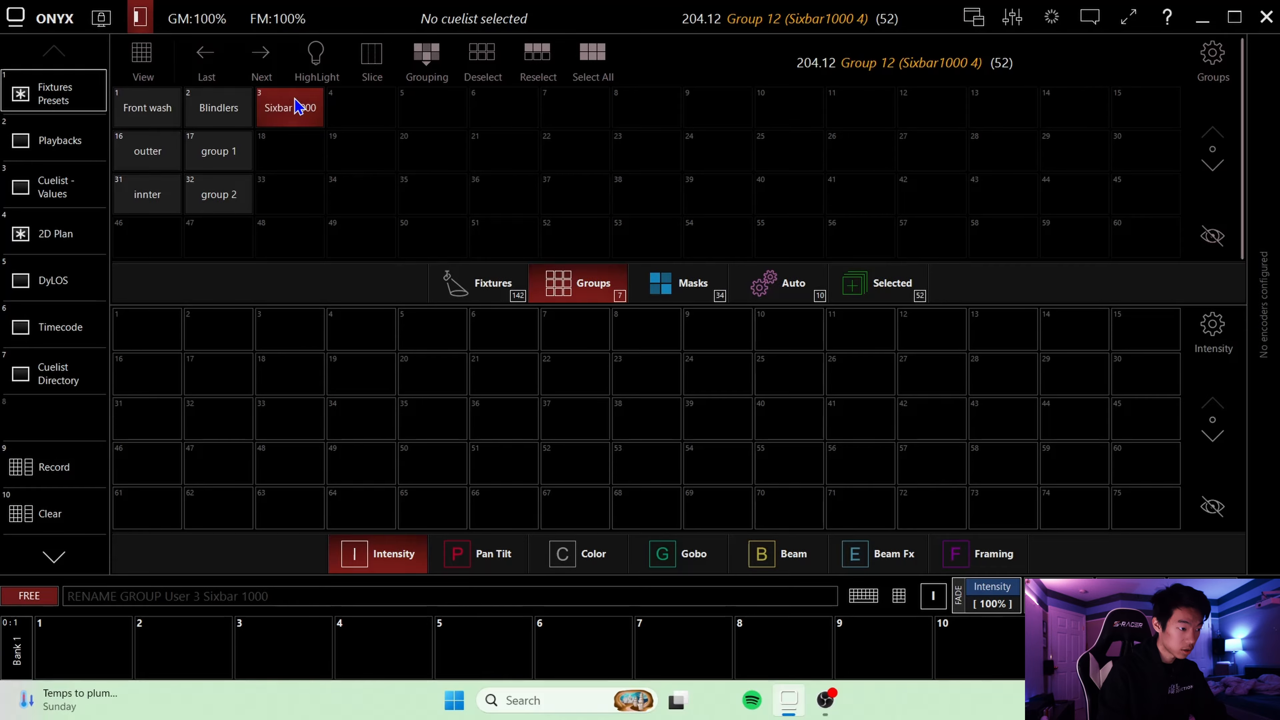
- Return to the fixture list and clear the current Sixbar1000 selection
left_click(477, 286)
scroll(603, 195, "down", 2)
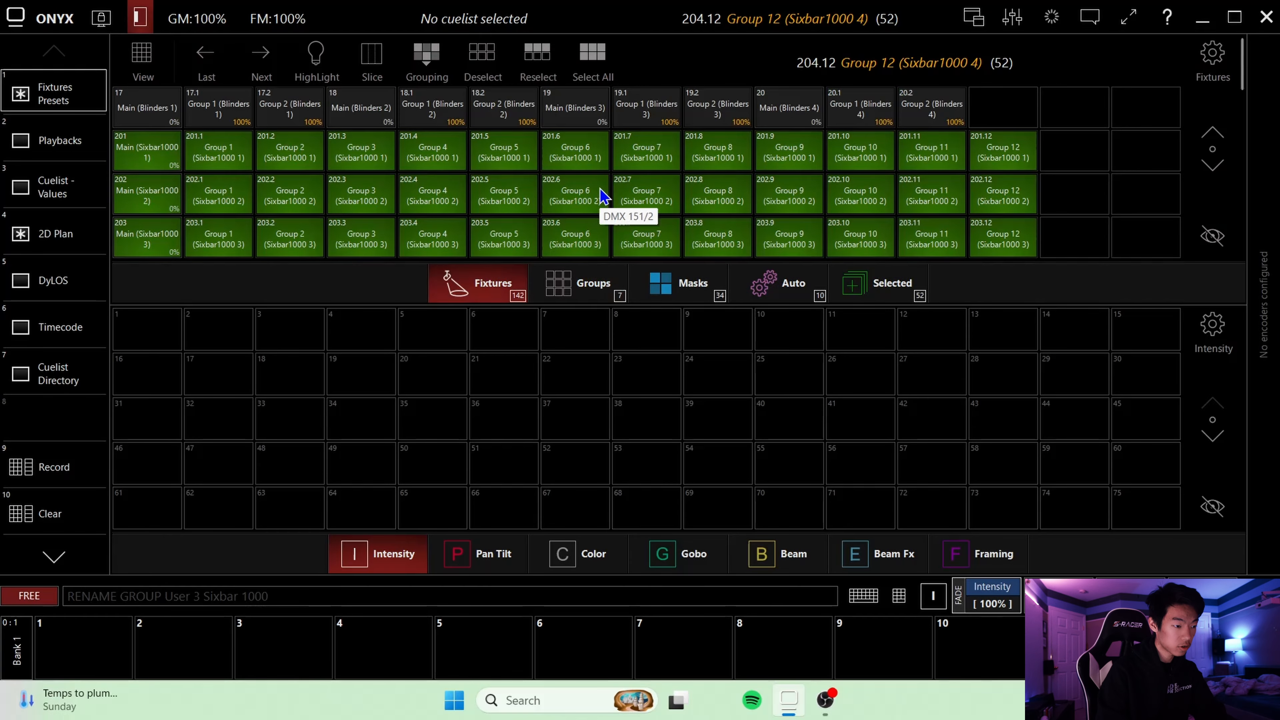
left_click(56, 466)
left_click(77, 523)
left_click(77, 523)
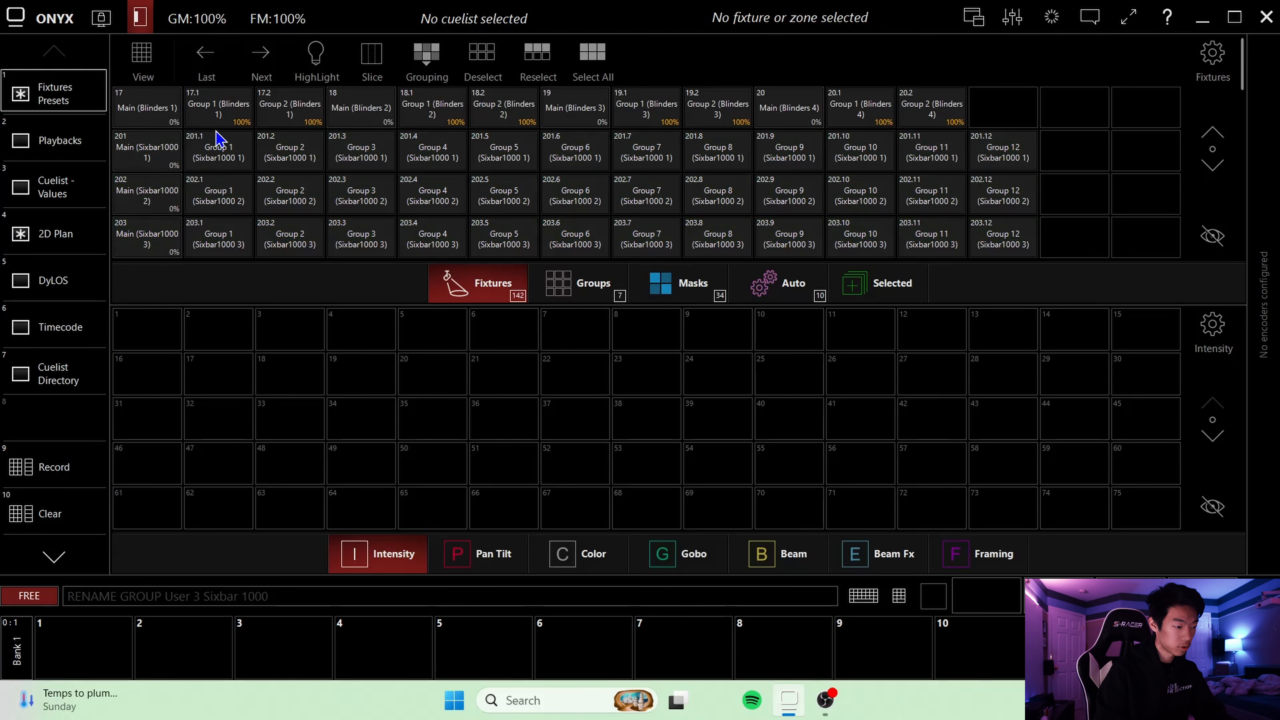
left_click(219, 146)
left_click(225, 192)
left_click(224, 227)
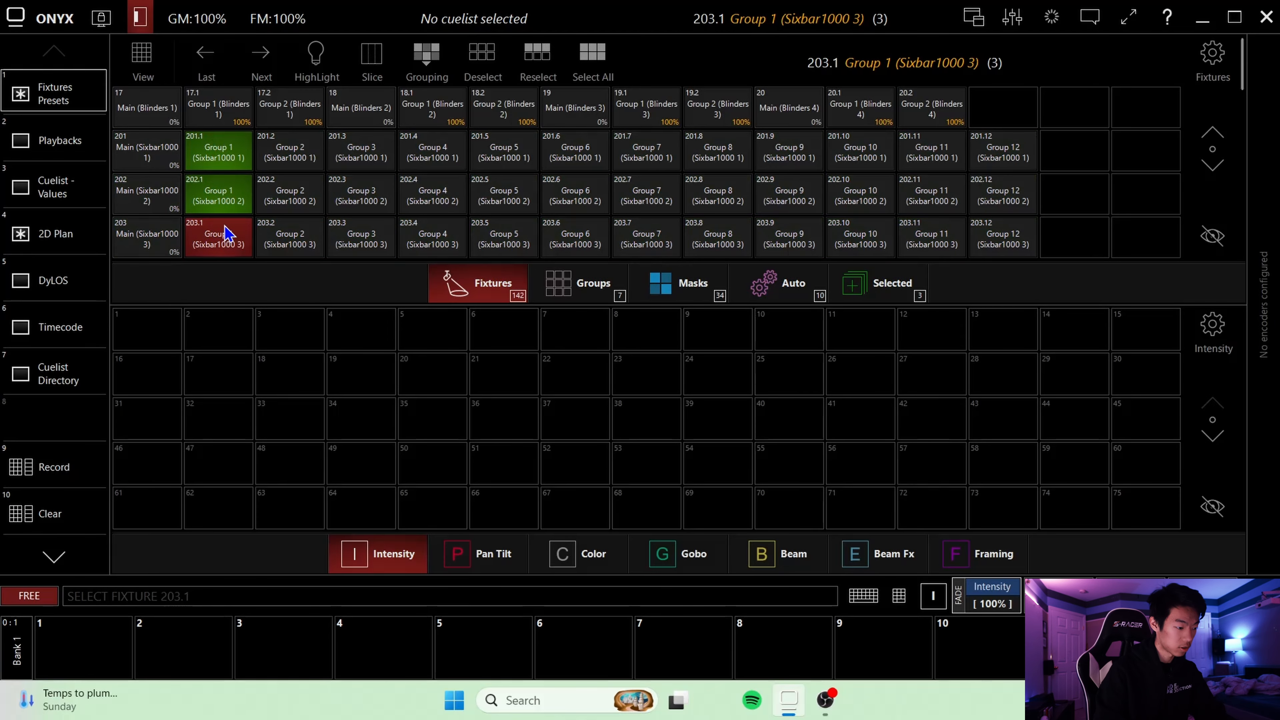
left_click(75, 524)
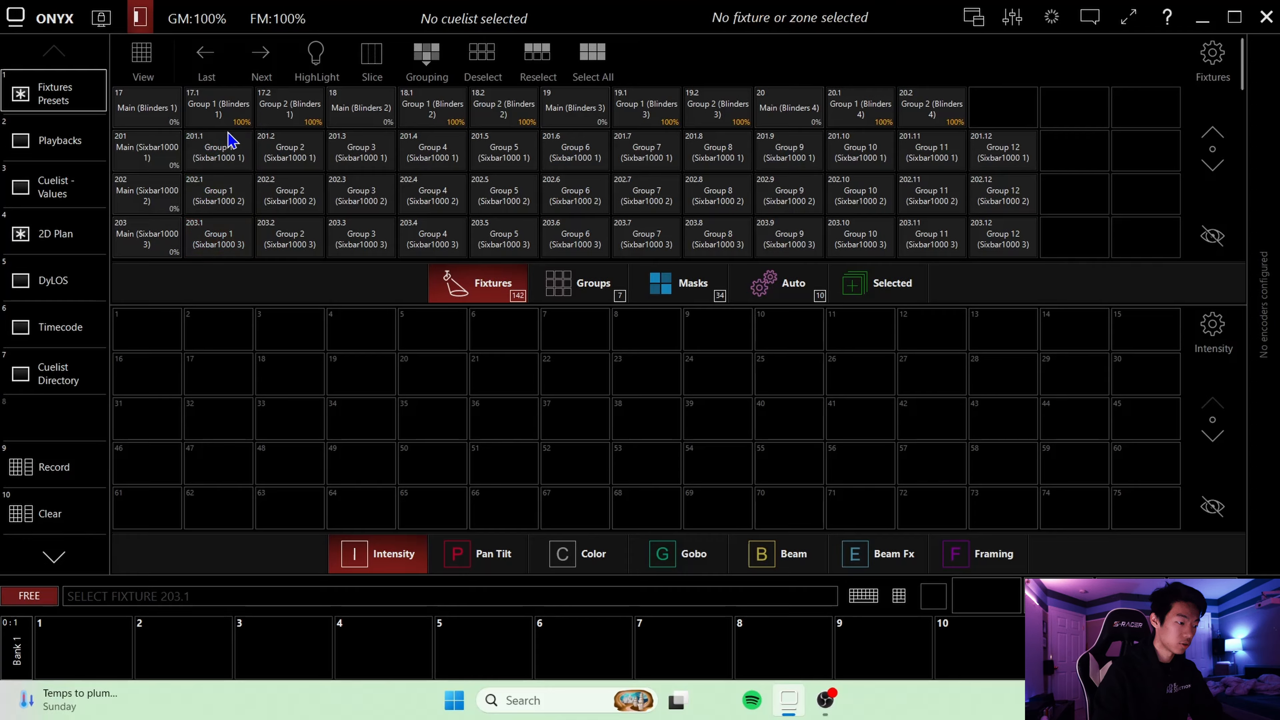
- Select the Group 1 zones of all four Sixbar1000 fixtures: 201.1, 202.1, 203.1 and 204.1
left_click(1213, 166)
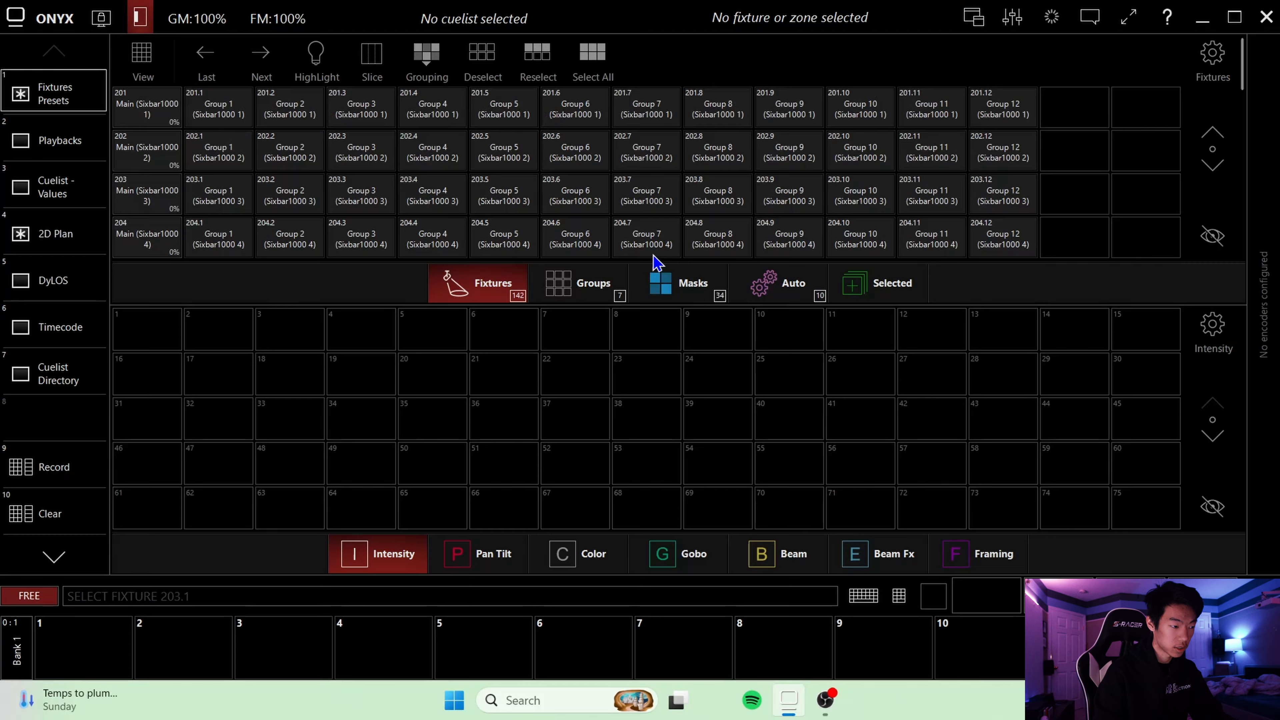
left_click(222, 107)
left_click(224, 146)
left_click(229, 197)
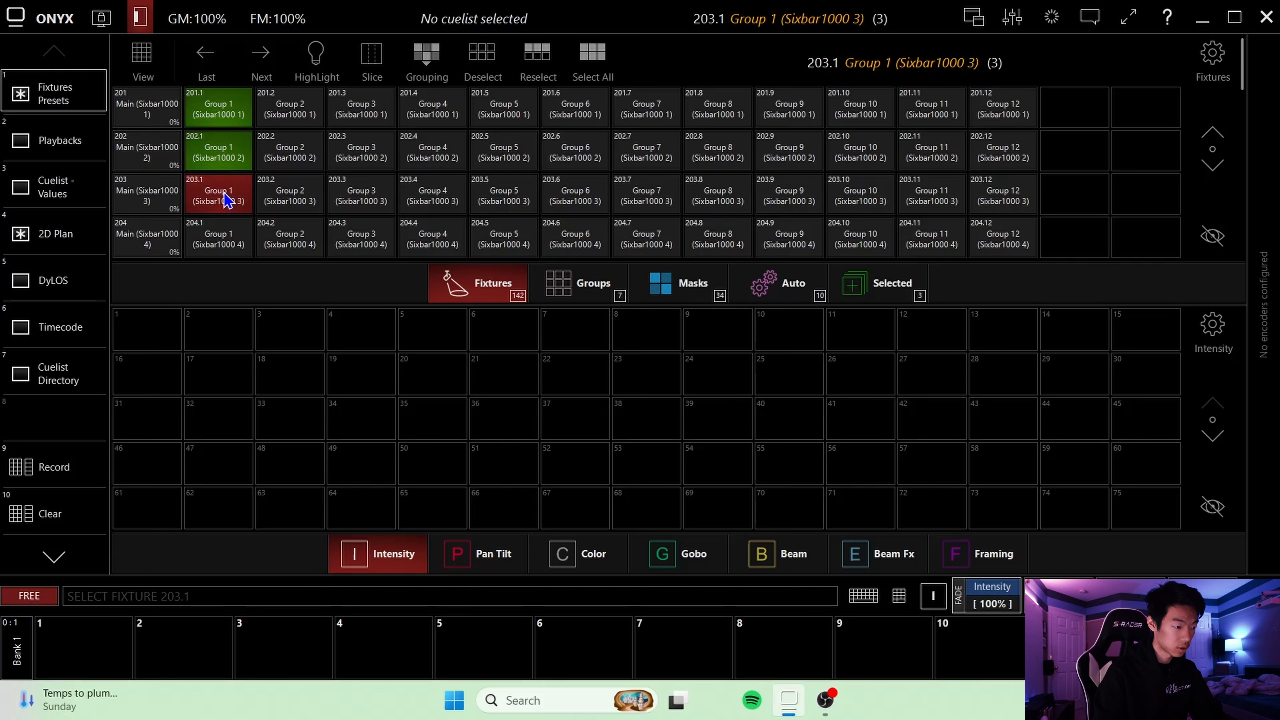
left_click(229, 237)
left_click(1219, 169)
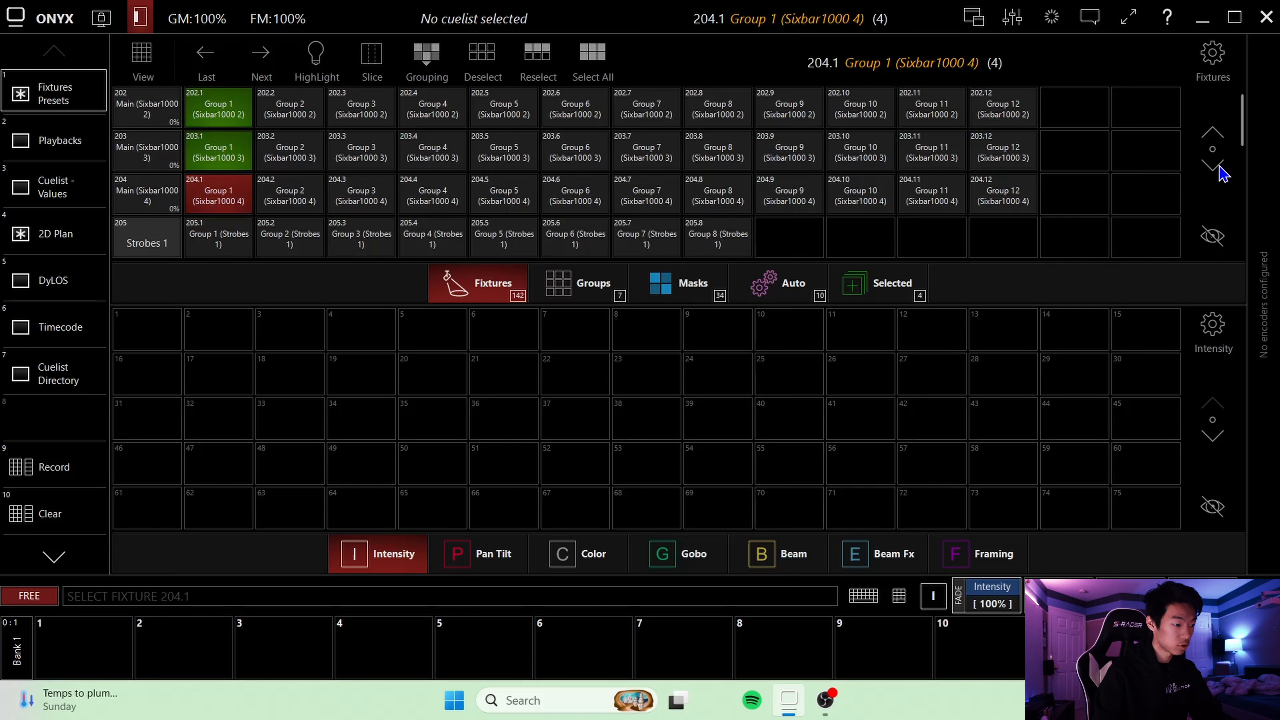
left_click(1220, 171)
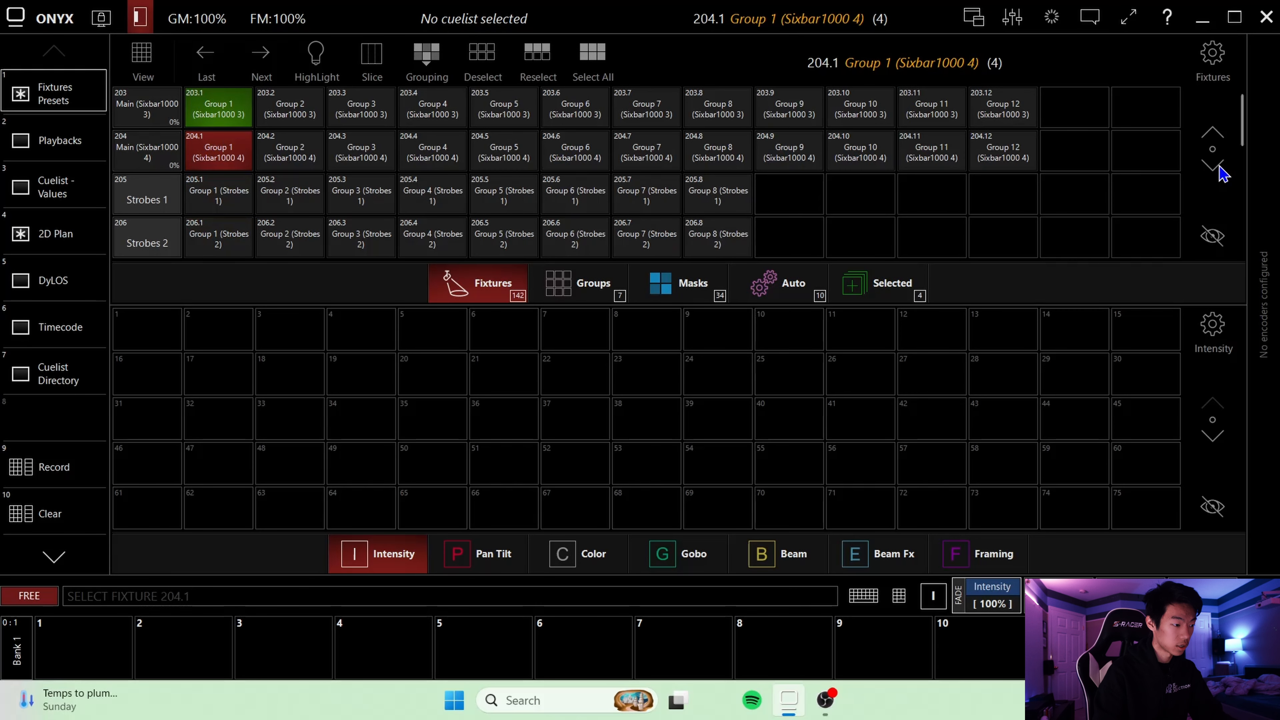
left_click(1215, 135)
left_click(1217, 138)
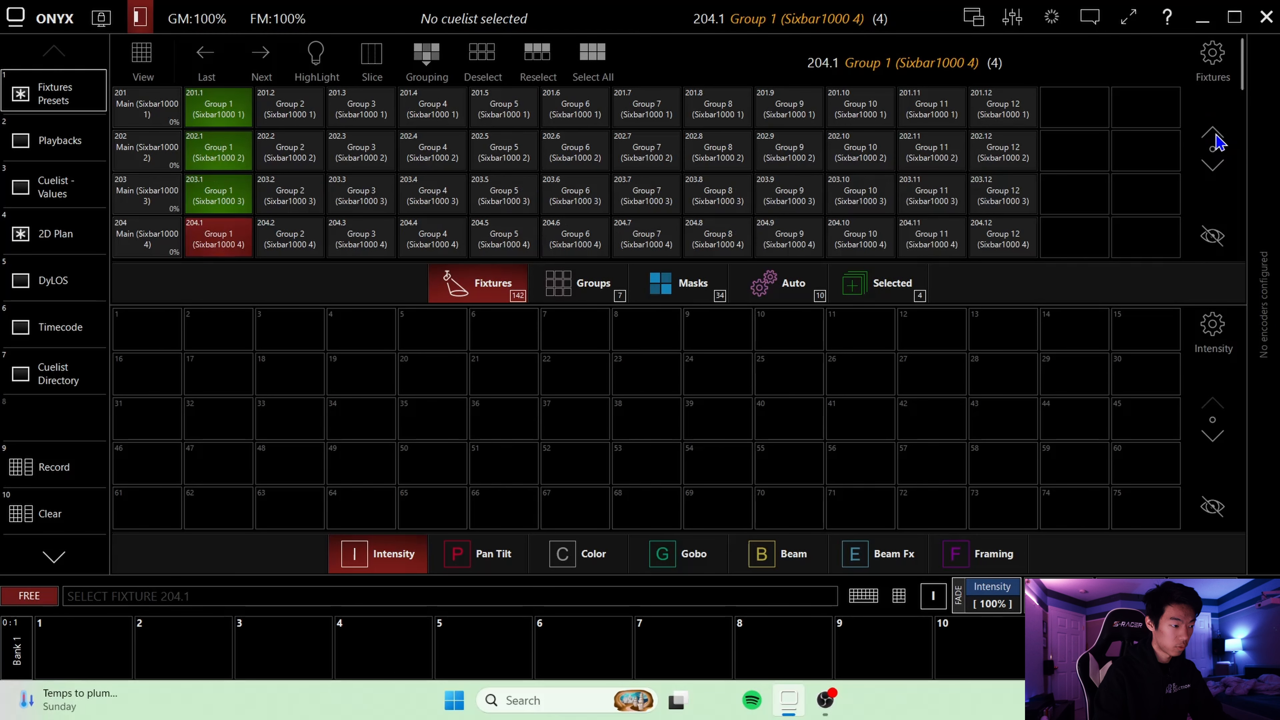
- Add the Group 3 and Group 5 zones of all four Sixbar1000 fixtures, 201 through 204, to the selection
left_click(374, 107)
left_click(383, 147)
left_click(387, 194)
left_click(383, 243)
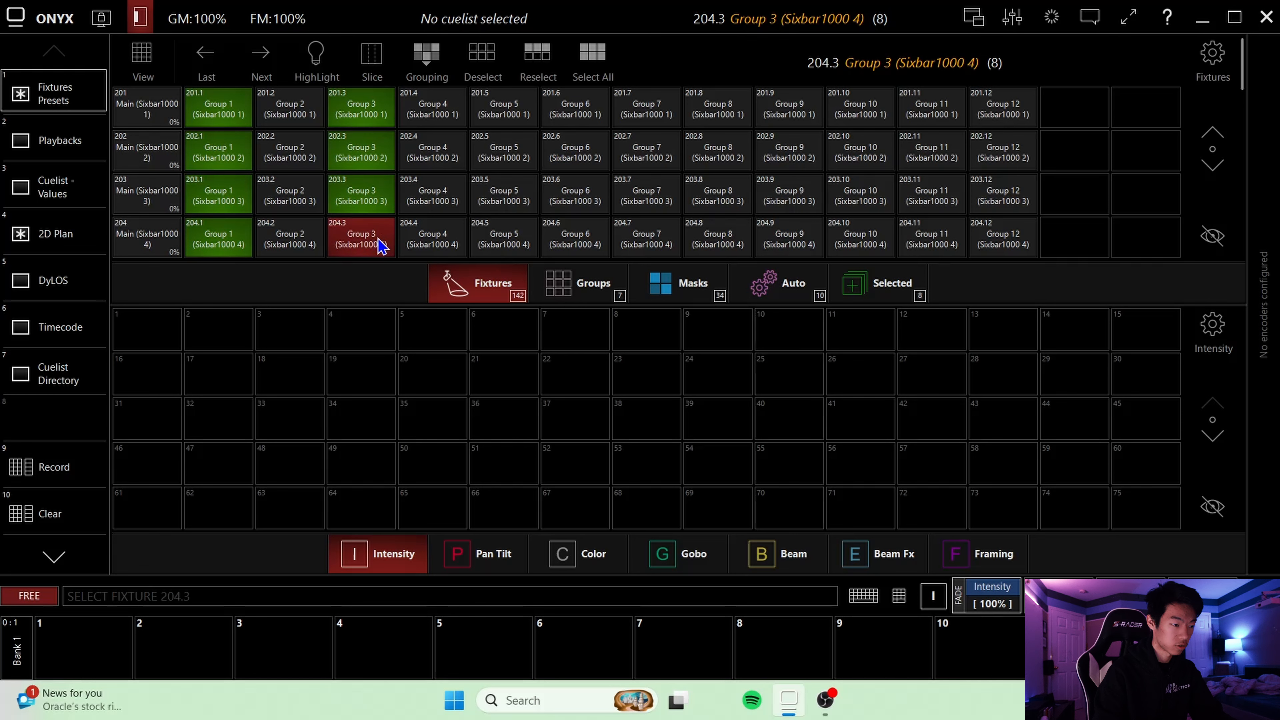
left_click(511, 119)
left_click(522, 147)
left_click(504, 212)
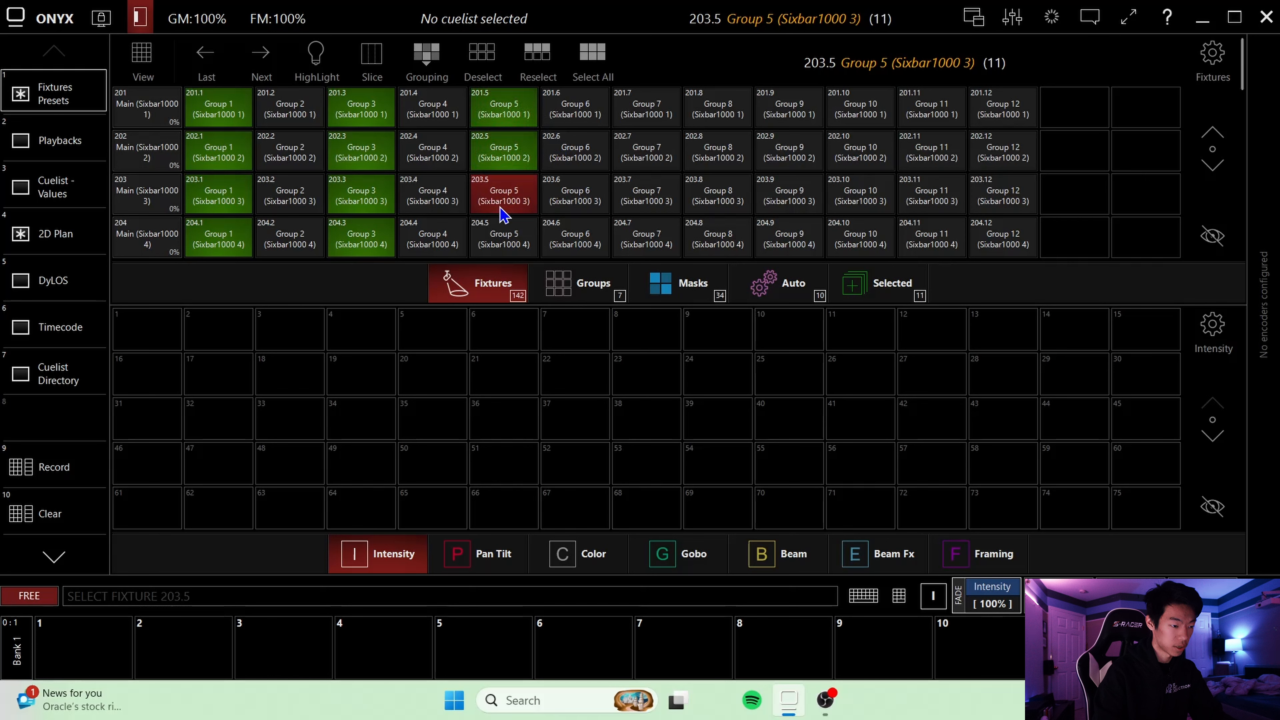
left_click(504, 232)
- Add the Group 7 zones of all four Sixbar1000 fixtures to the selection: 201.7, 202.7, 203.7 and 204.7
left_click(660, 108)
left_click(659, 146)
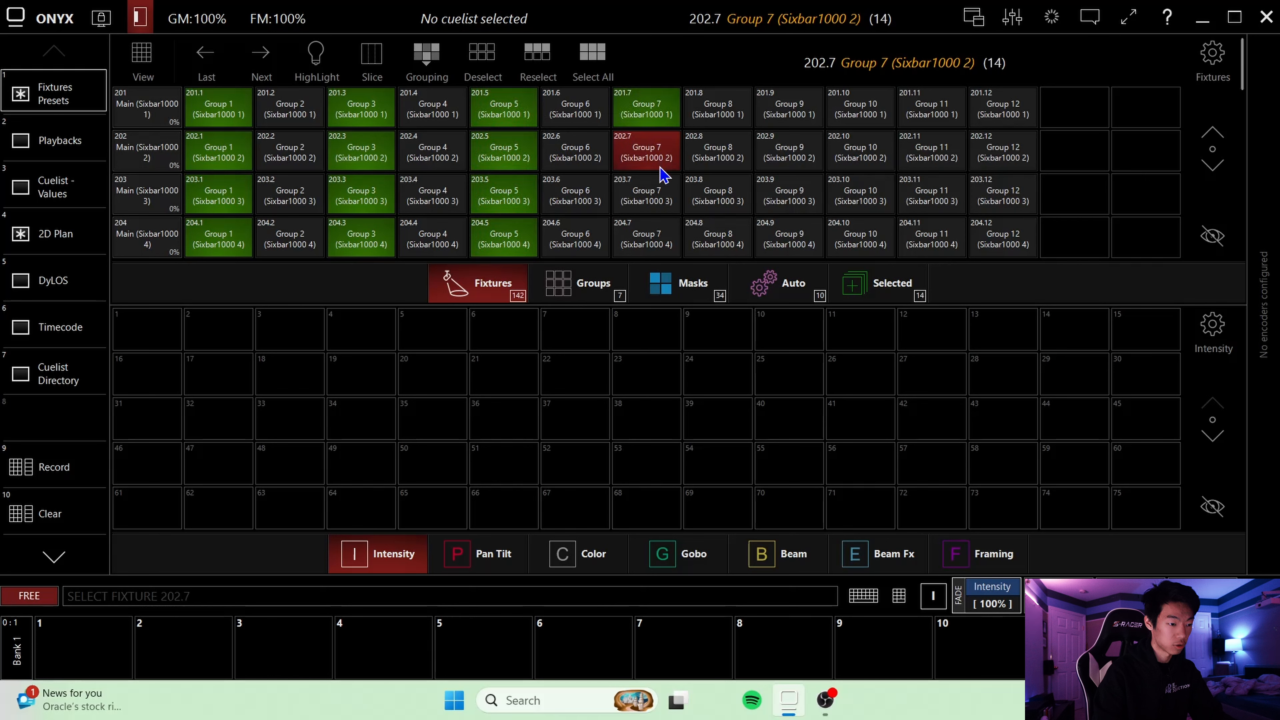
left_click(657, 165)
left_click(656, 166)
left_click(661, 199)
left_click(662, 211)
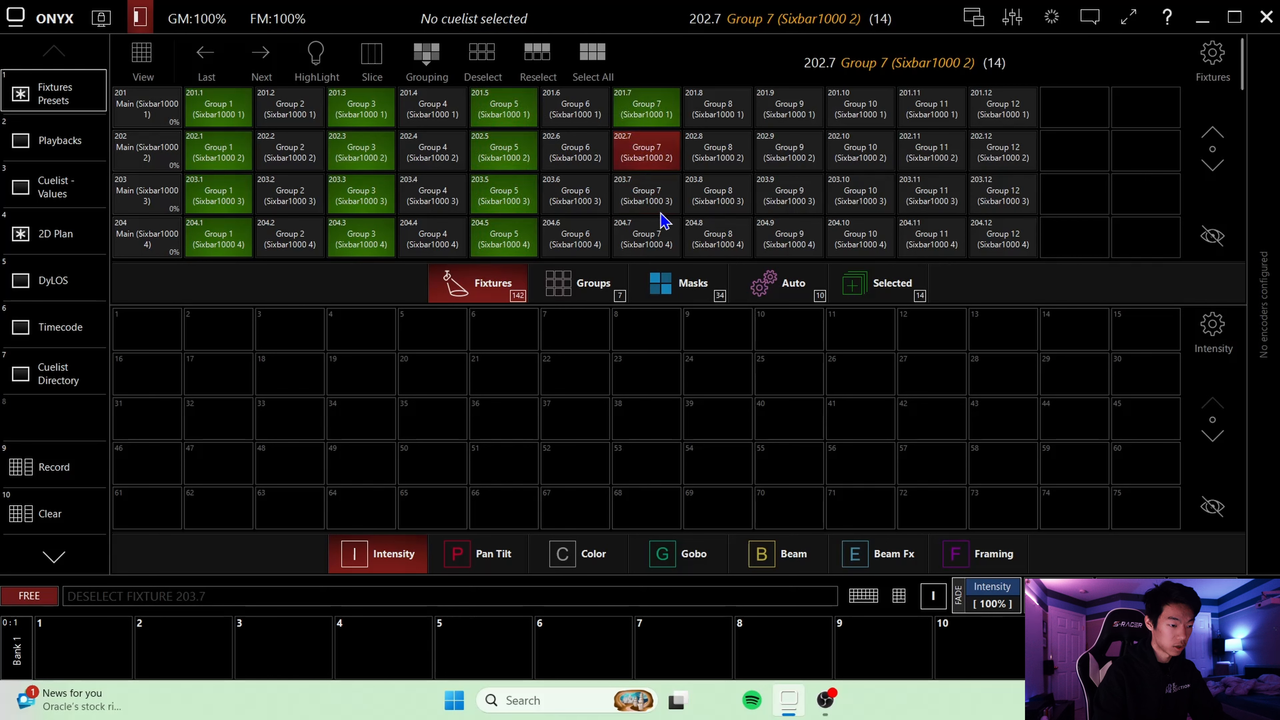
left_click(663, 212)
left_click(658, 237)
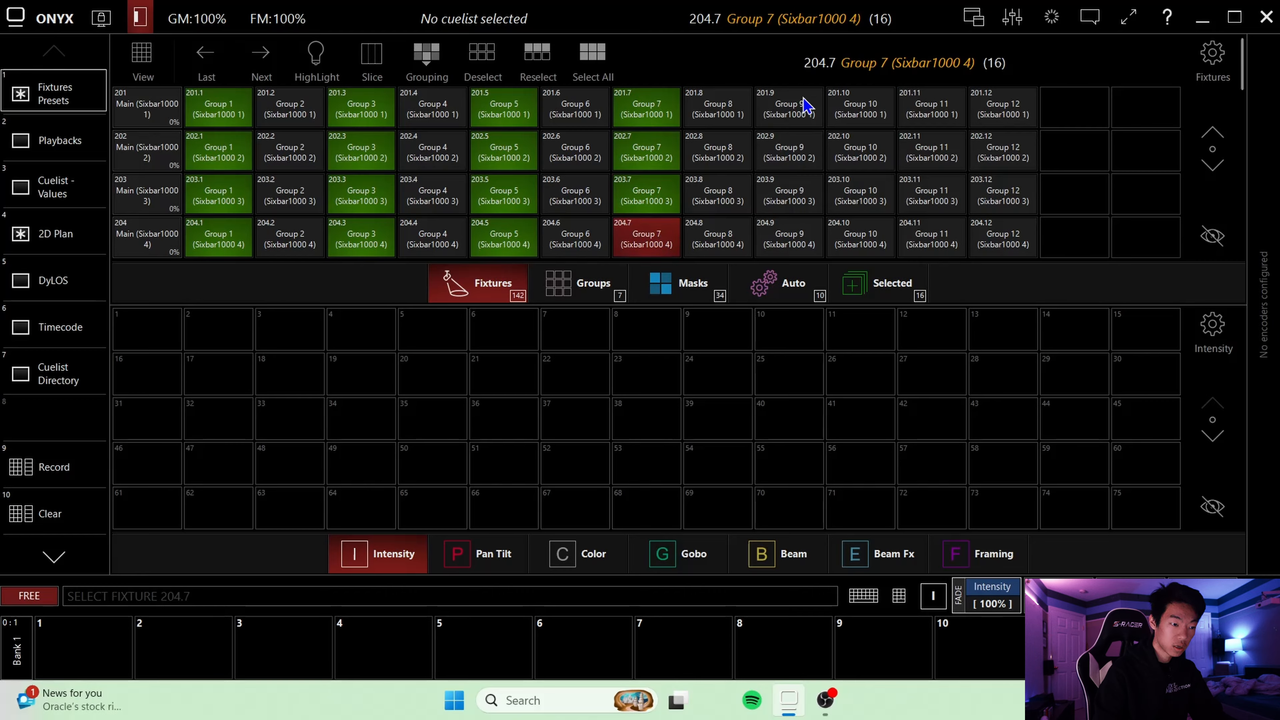
- Add the Group 9 and Group 11 zones of all four Sixbar1000 fixtures, 201 through 204, to the selection
left_click(802, 111)
left_click(797, 161)
left_click(796, 207)
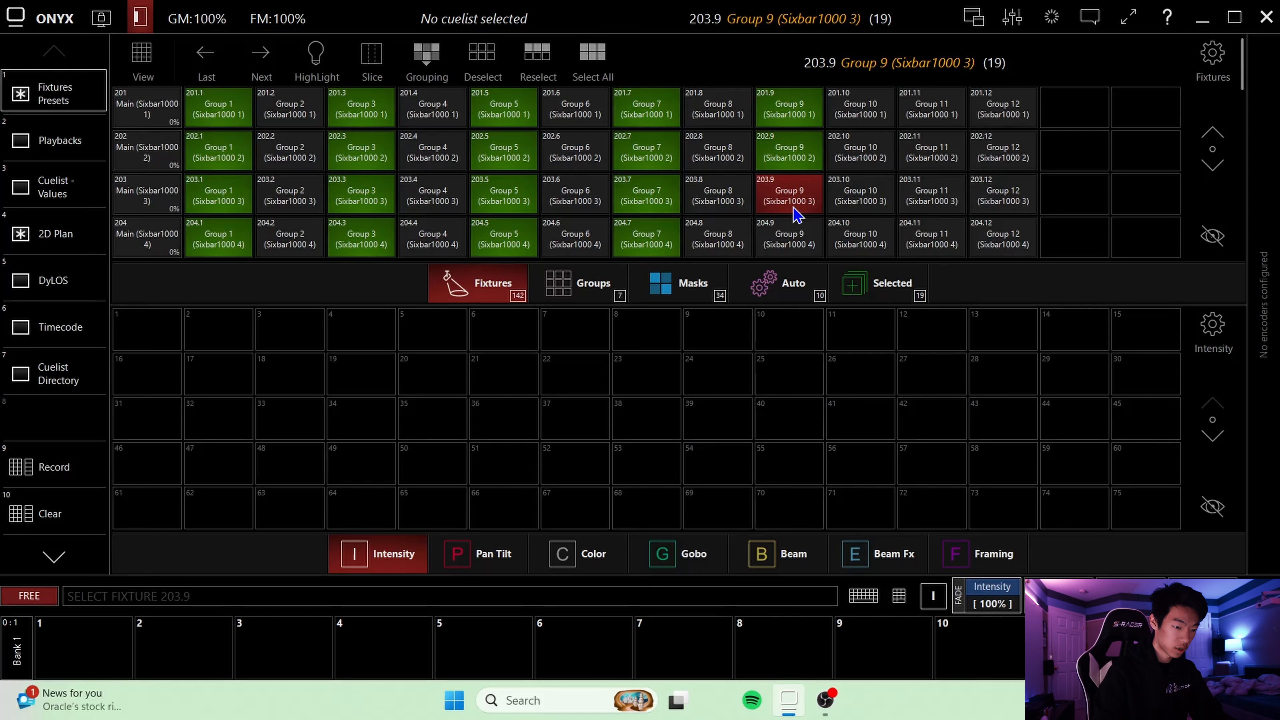
left_click(803, 248)
left_click(939, 108)
left_click(943, 150)
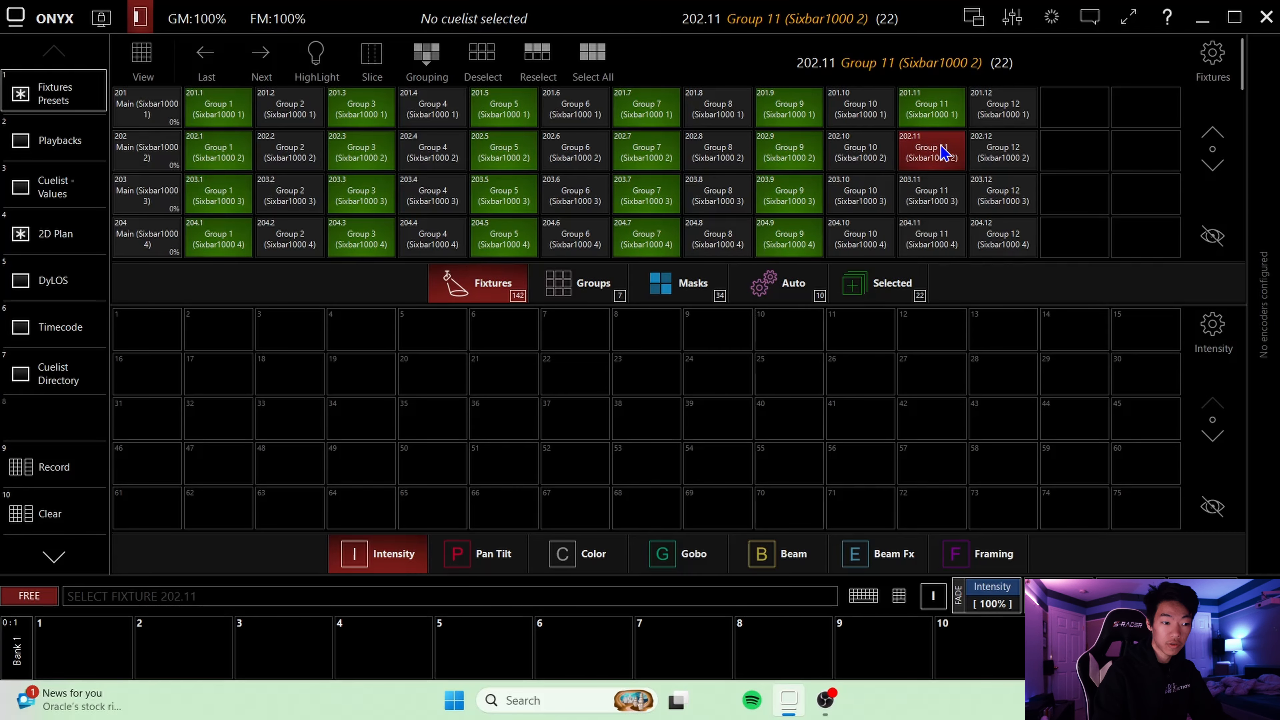
left_click(945, 208)
left_click(946, 238)
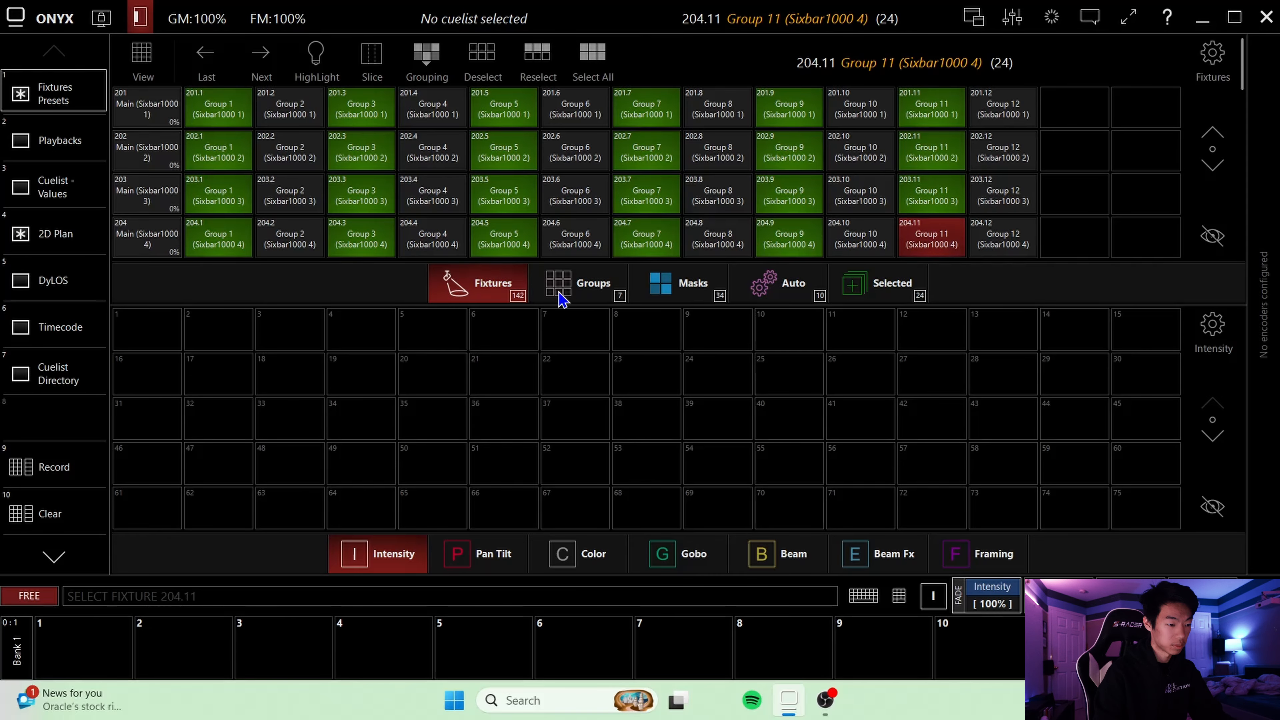
- Record the selected odd-numbered Sixbar1000 zones as a group in slot 18 and name it "odds"
left_click(559, 293)
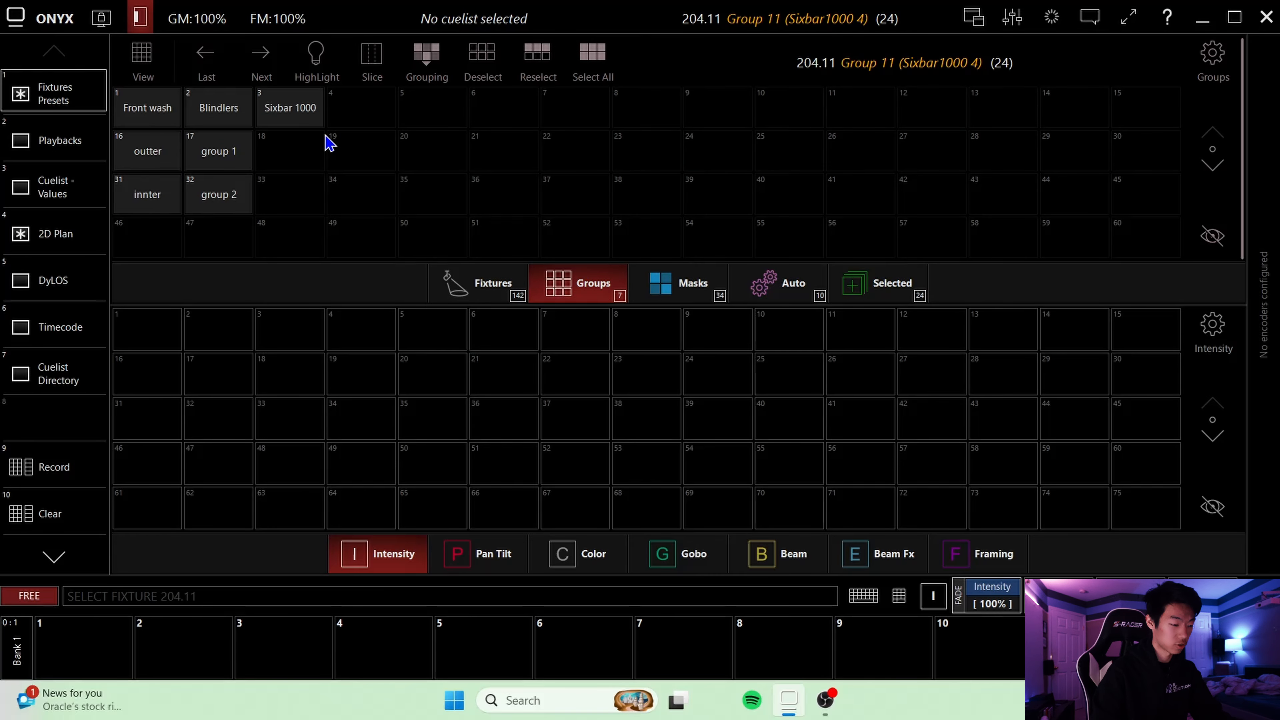
left_click(48, 475)
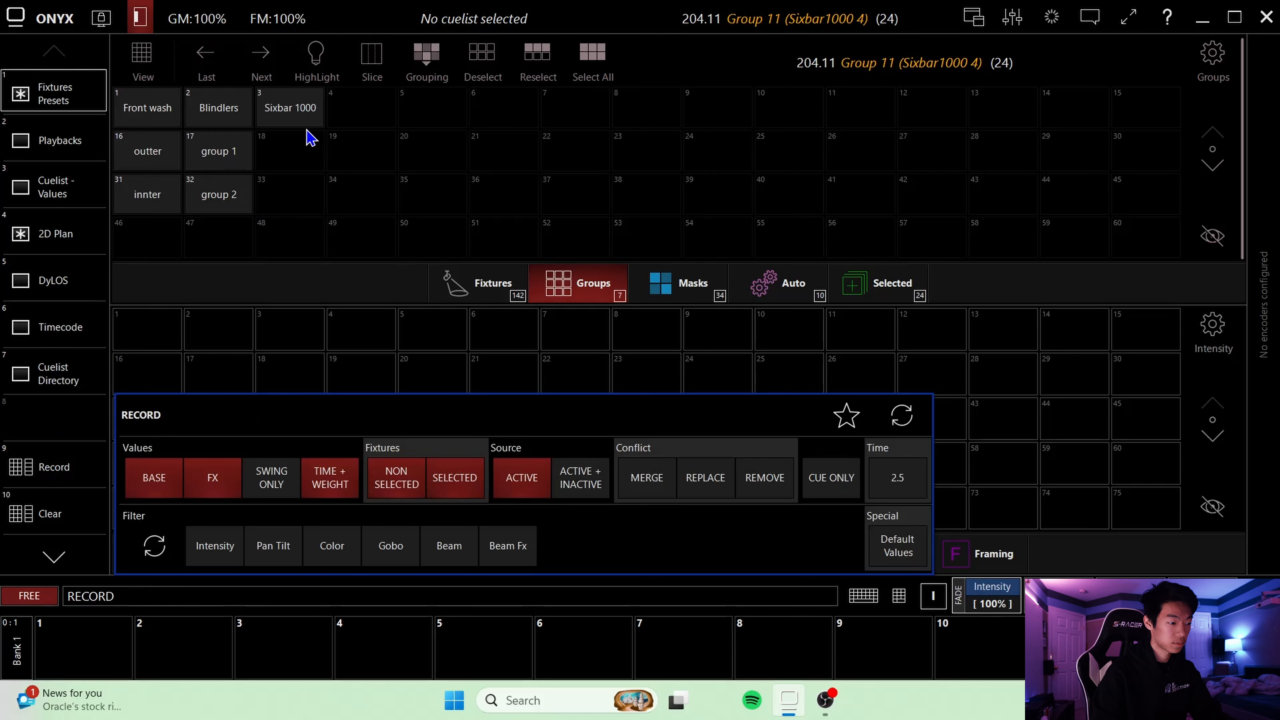
left_click(310, 149)
type("odds")
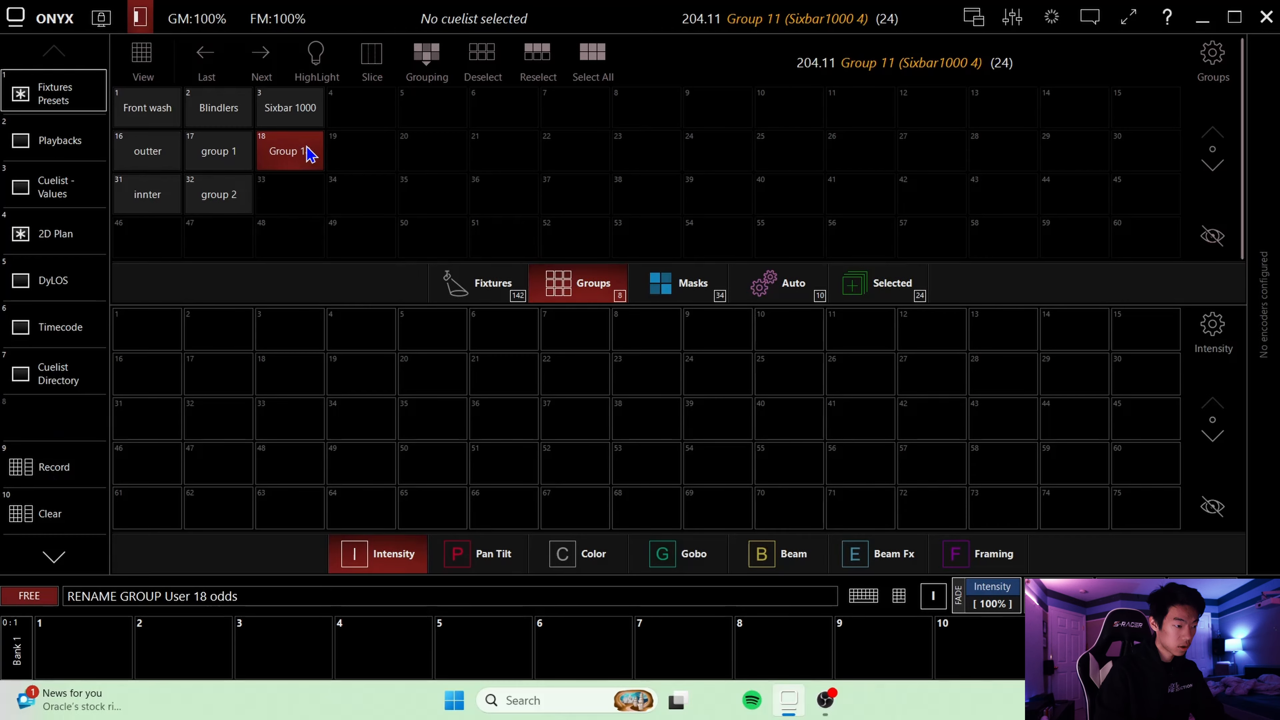
key("Return")
- Clear the fixture selection and select the Group 2 zones of all four Sixbar1000 fixtures: 201.2, 202.2, 203.2 and 204.2
left_click(497, 278)
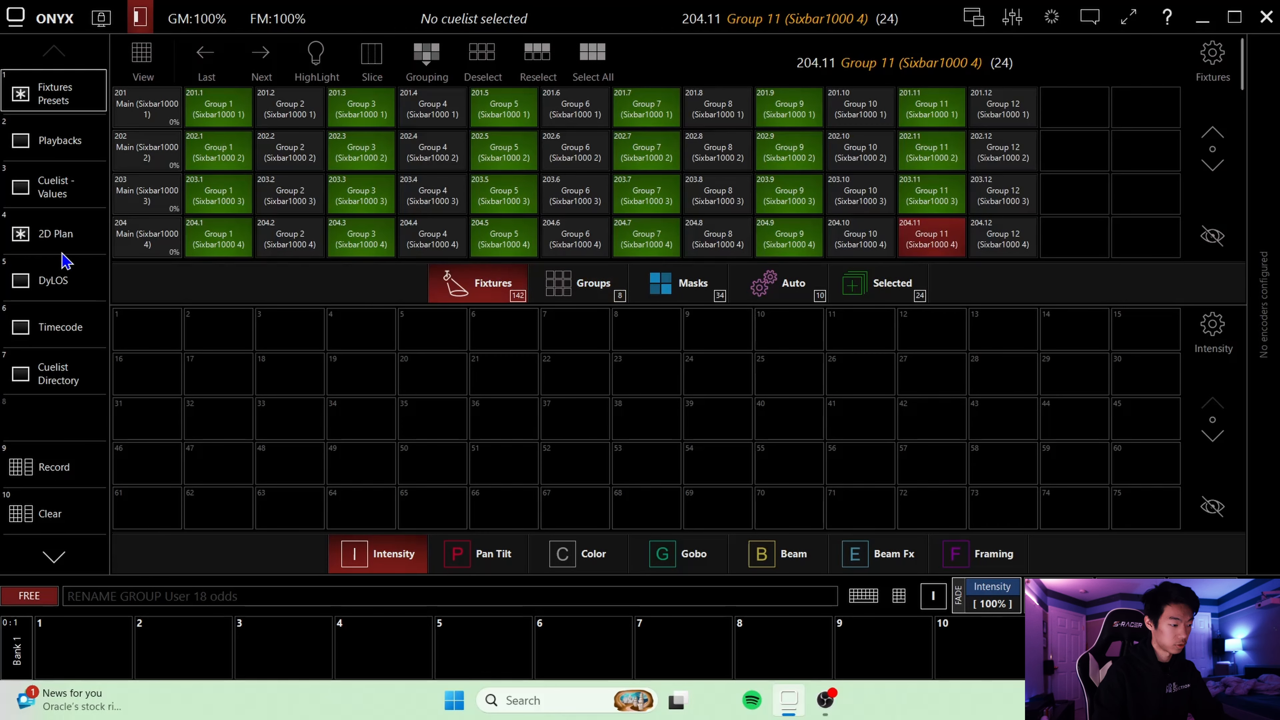
left_click(55, 510)
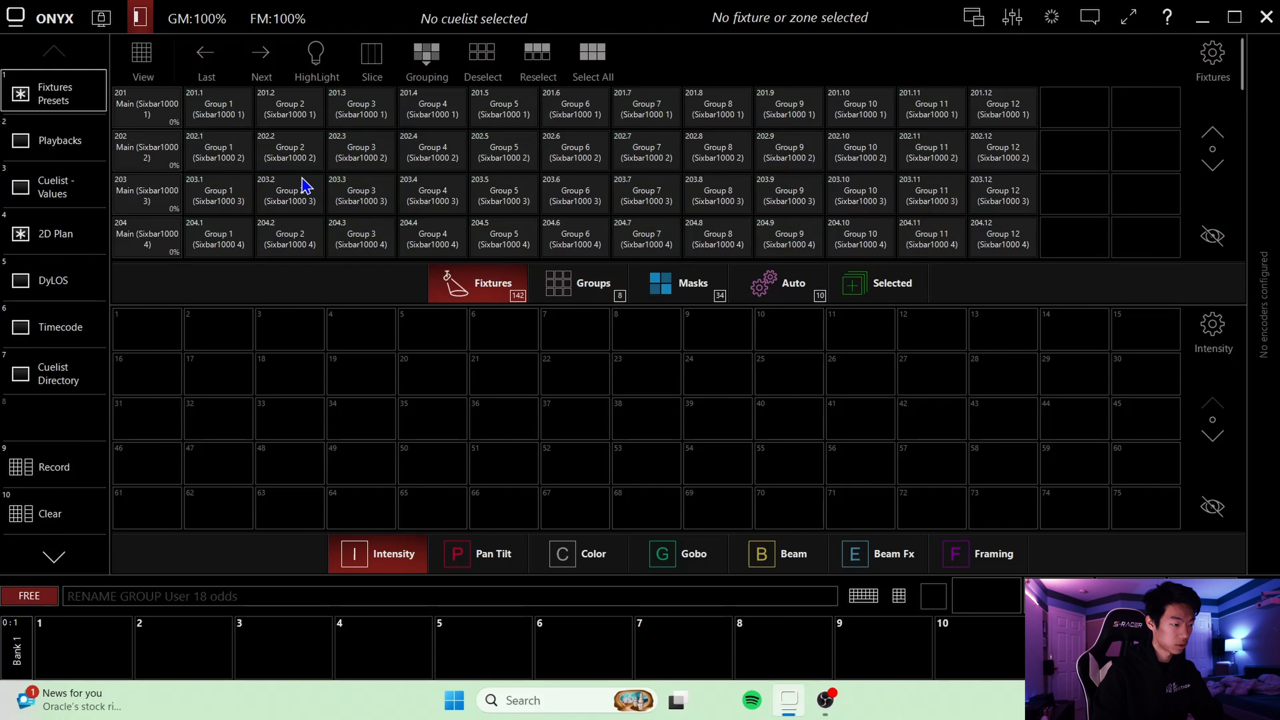
left_click(294, 98)
left_click(295, 149)
left_click(294, 202)
left_click(297, 239)
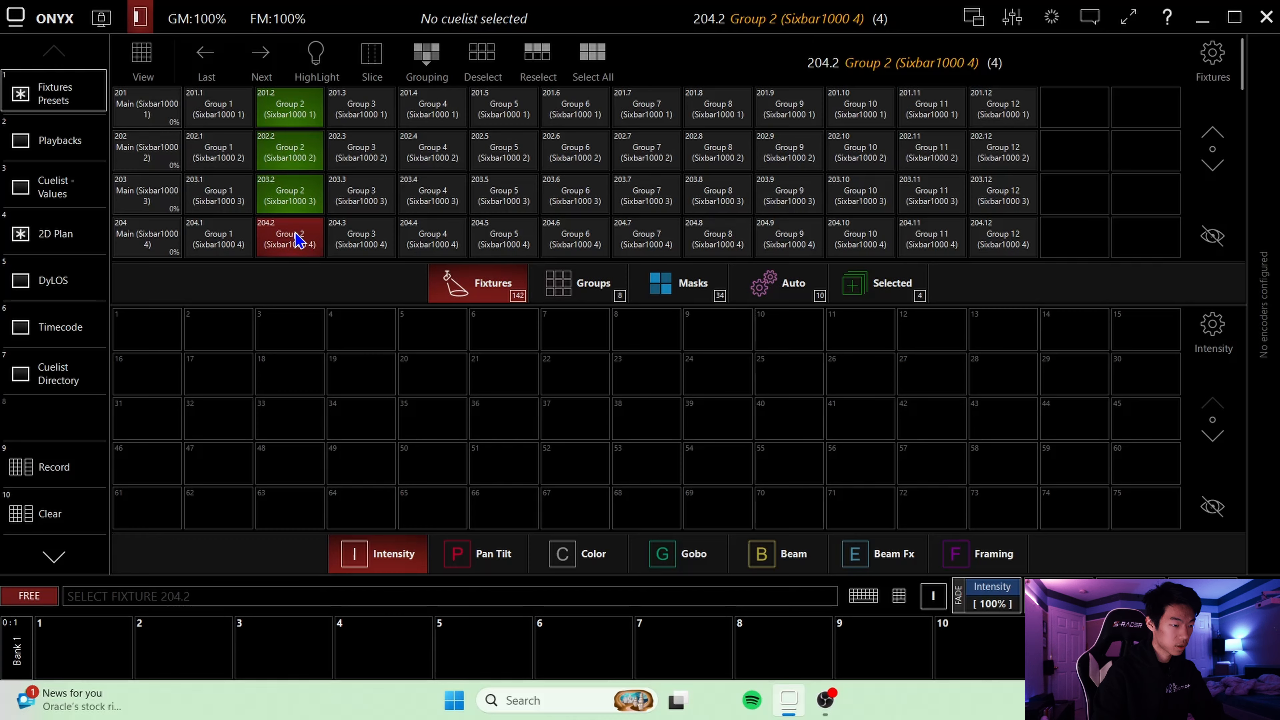
- Add the Group 4 and Group 6 zones of all four Sixbar1000 fixtures, 201 through 204, to the selection
left_click(455, 101)
left_click(445, 149)
left_click(446, 191)
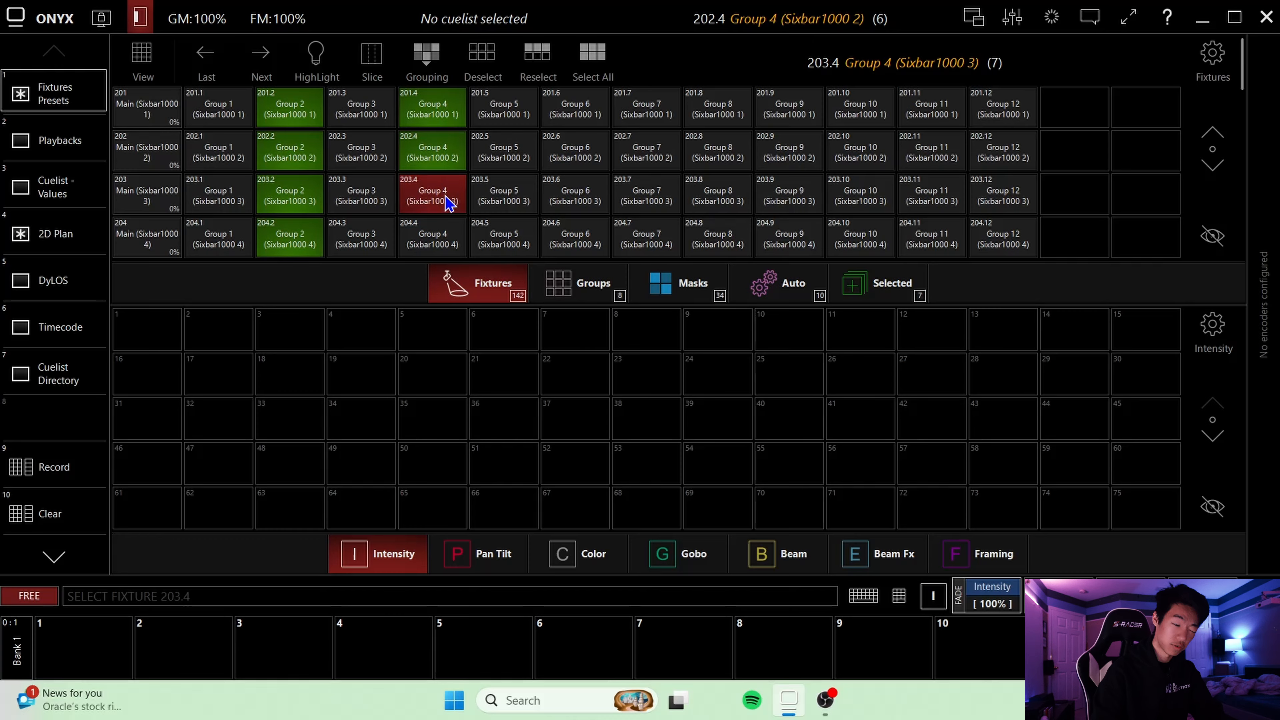
left_click(446, 237)
left_click(554, 116)
left_click(562, 152)
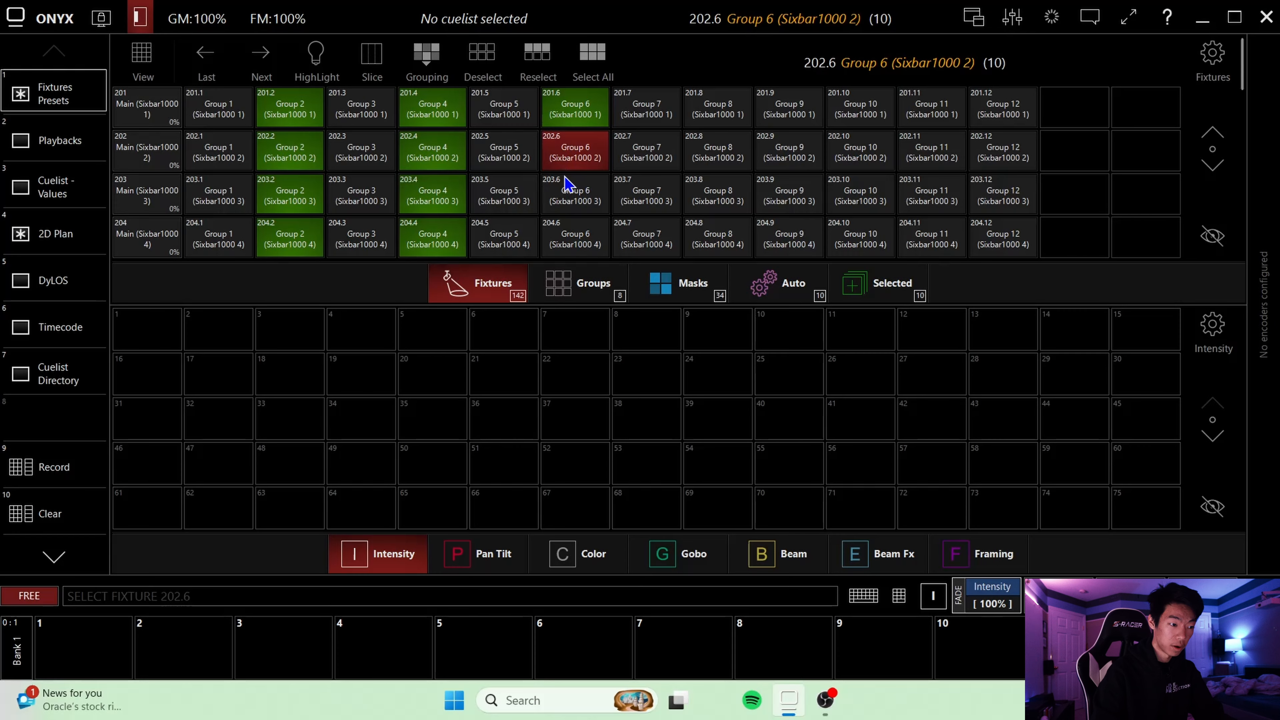
left_click(569, 189)
left_click(580, 237)
- Add the Group 8 and Group 10 zones of all four Sixbar1000 fixtures, 201 through 204, to the selection
left_click(733, 115)
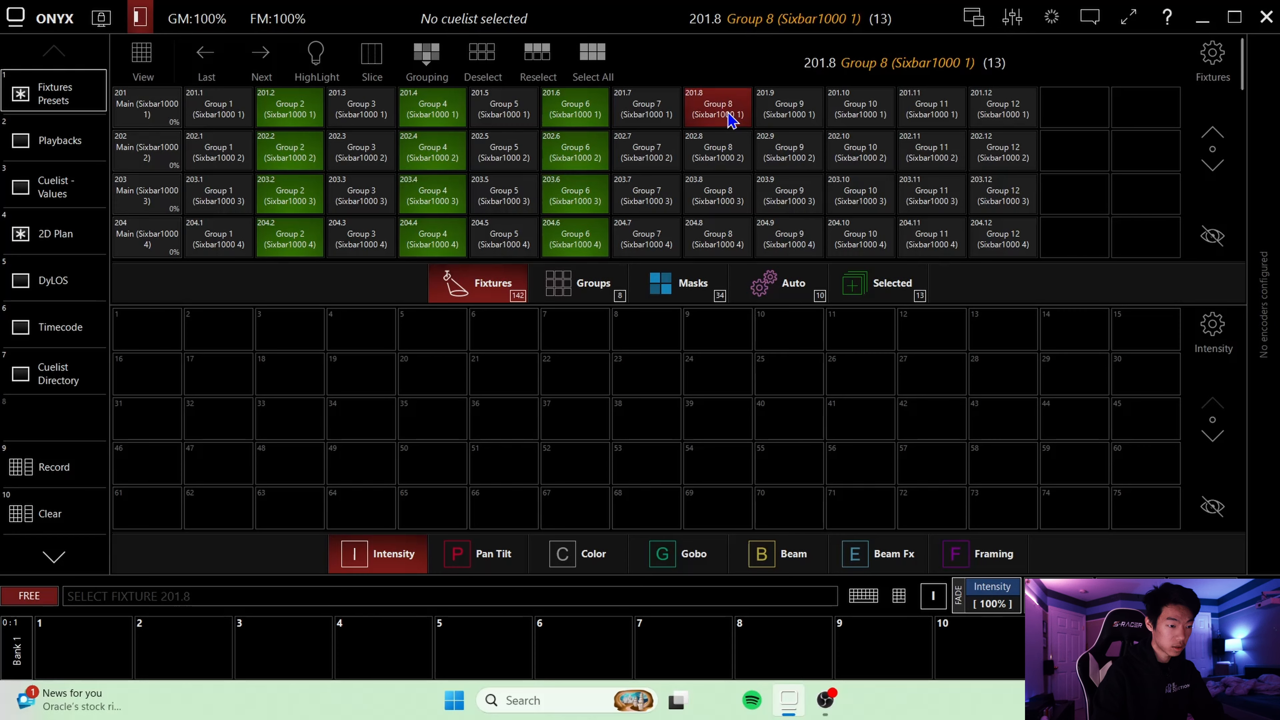
left_click(733, 150)
left_click(733, 189)
left_click(733, 239)
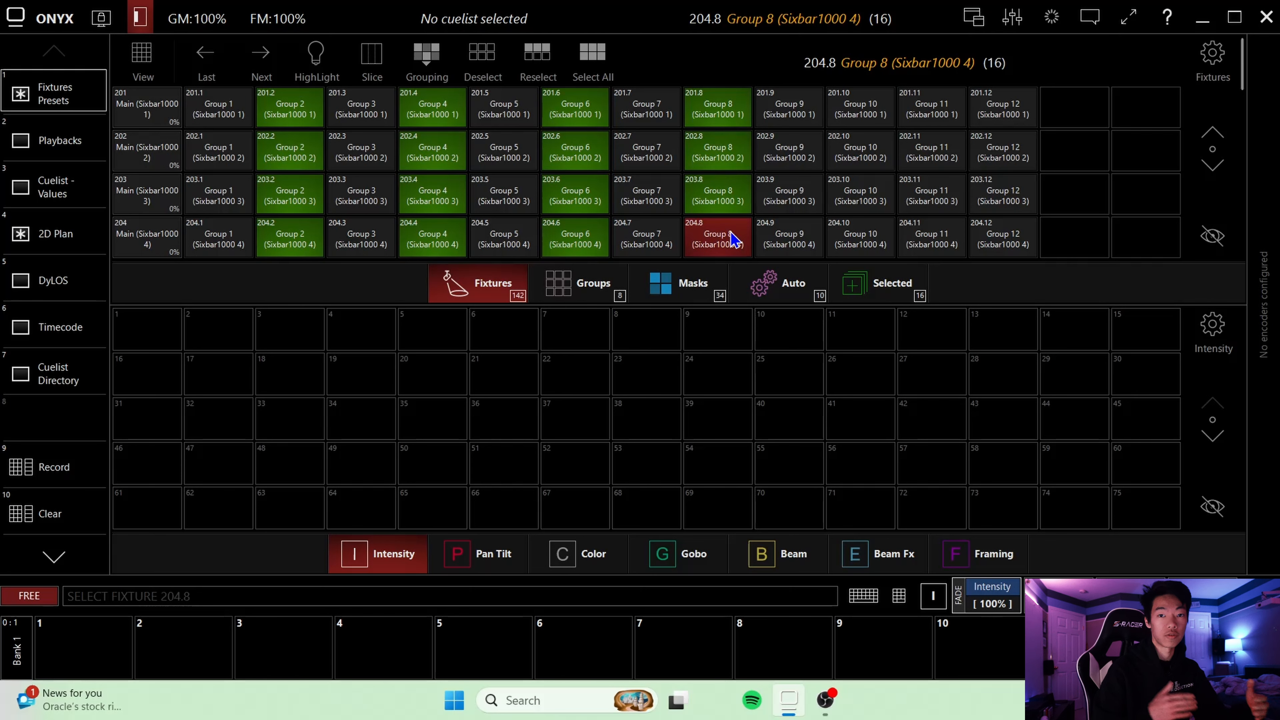
left_click(850, 112)
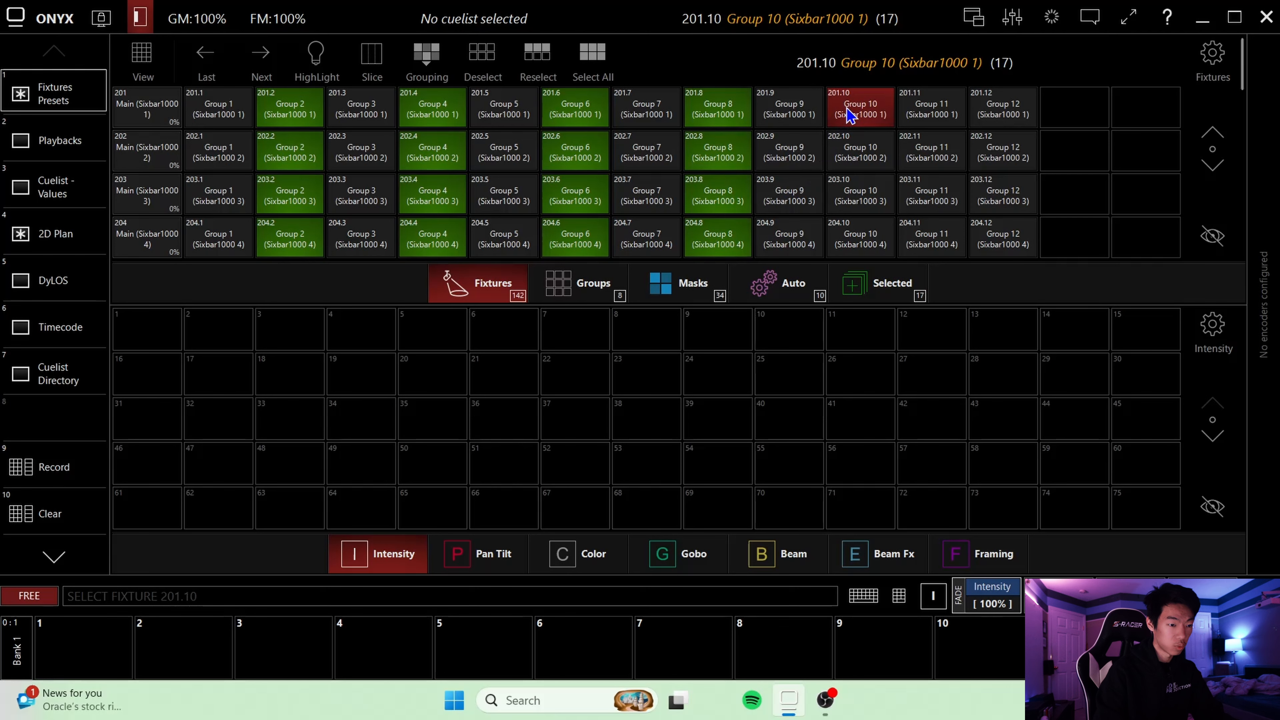
left_click(863, 150)
left_click(868, 203)
left_click(869, 243)
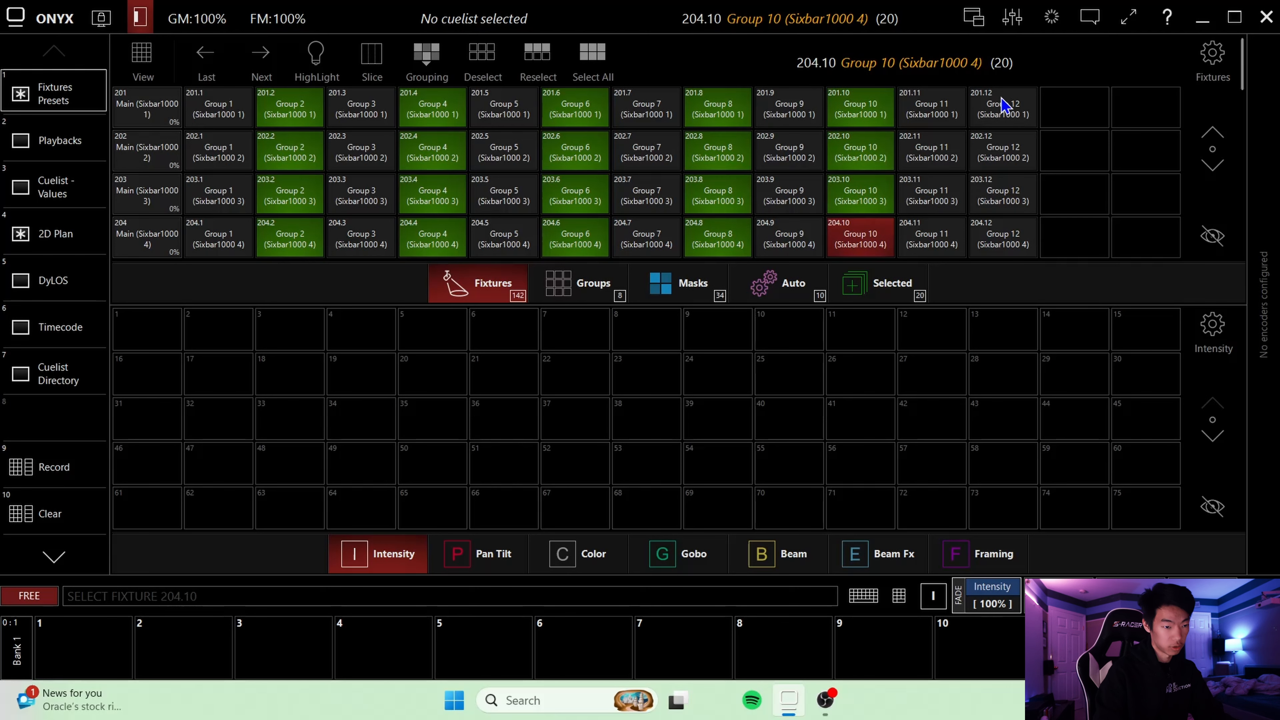
- Add the Group 12 zones of all four Sixbar1000 fixtures to the selection: 201.12, 202.12, 203.12 and 204.12
left_click(1007, 107)
left_click(1008, 165)
left_click(1015, 194)
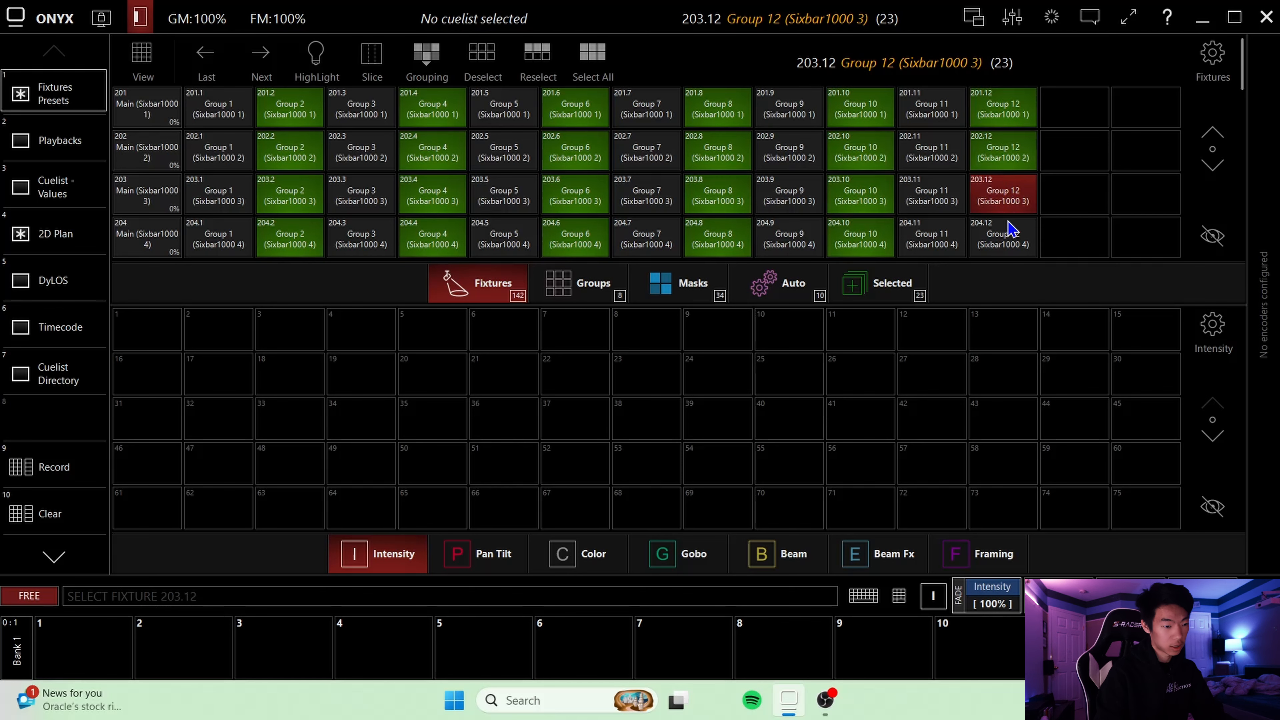
left_click(1016, 233)
- Record the selected even-numbered Sixbar1000 zones as a group in slot 33 and name it "even"
left_click(587, 303)
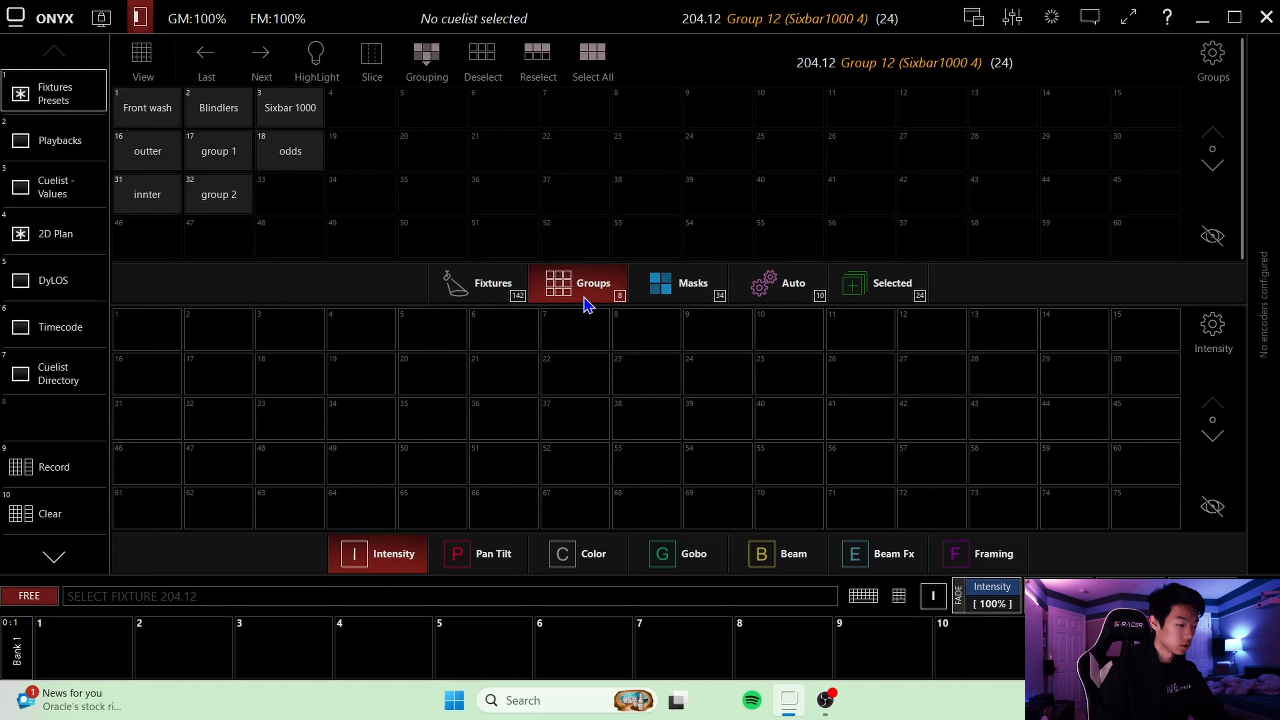
left_click(32, 468)
left_click(293, 212)
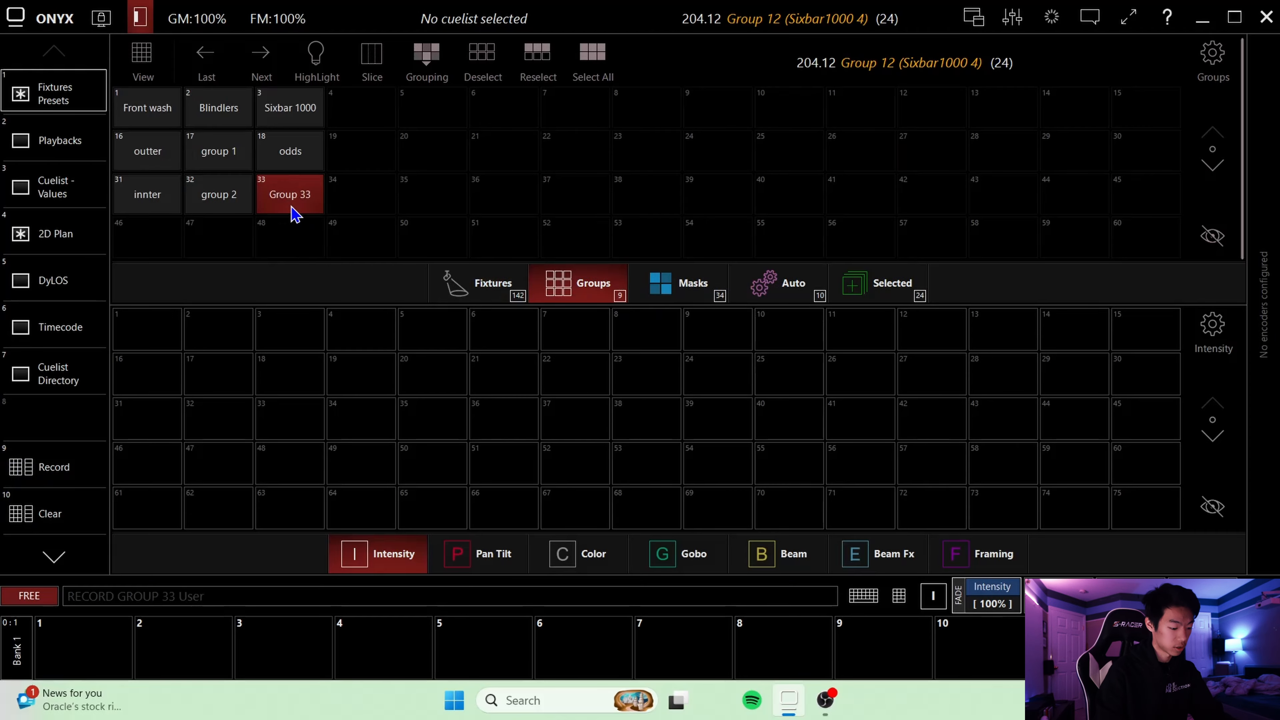
type("even")
key("Return")
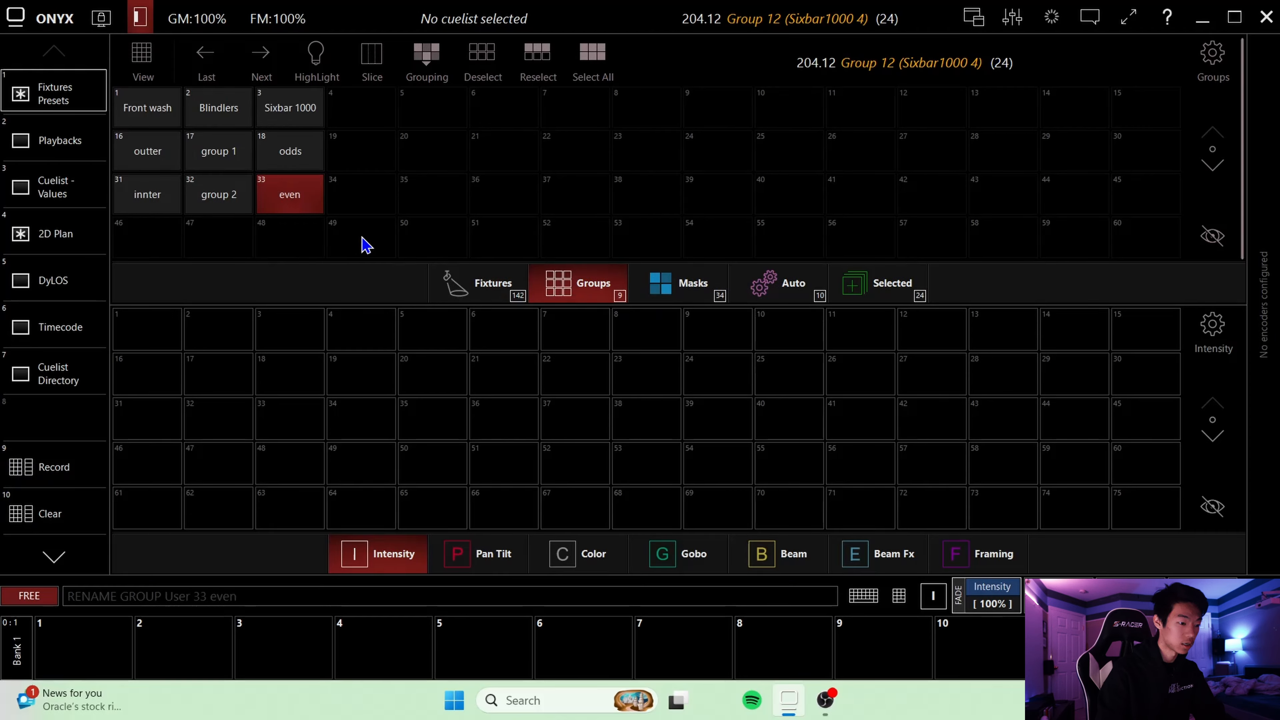
- Return to the fixture list and clear the selection of even-numbered Sixbar1000 zones
left_click(464, 281)
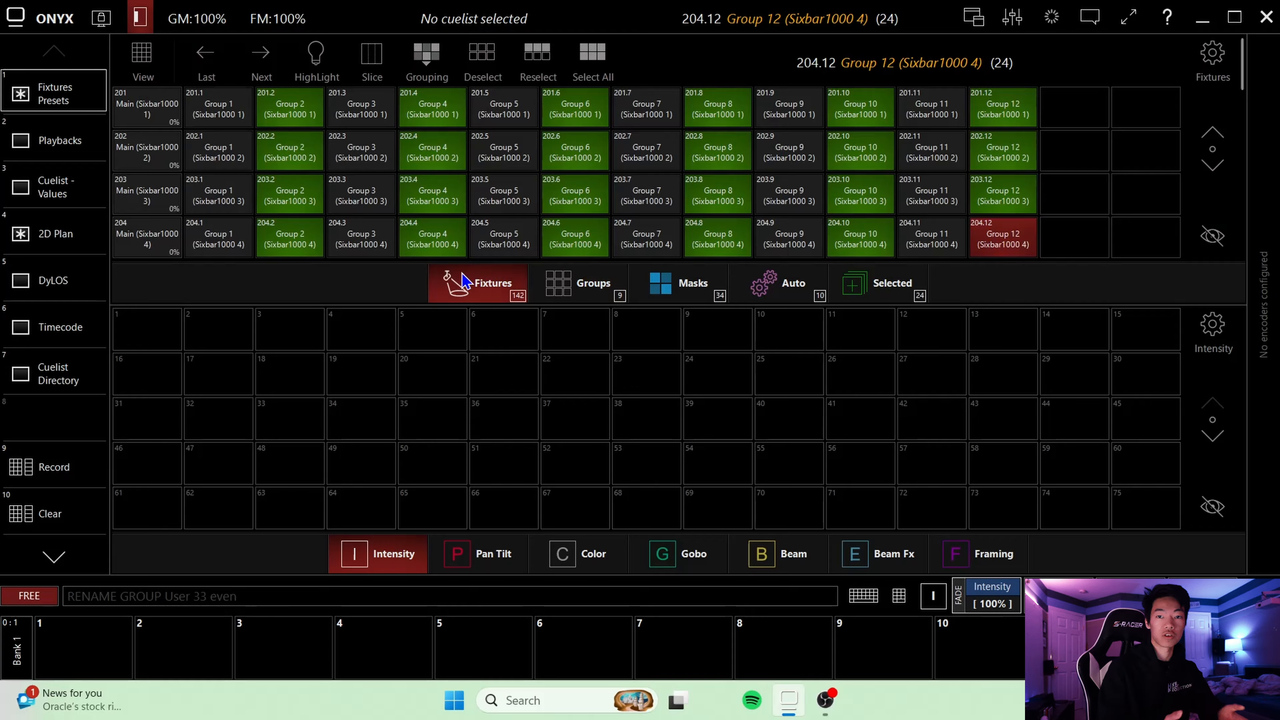
left_click(57, 503)
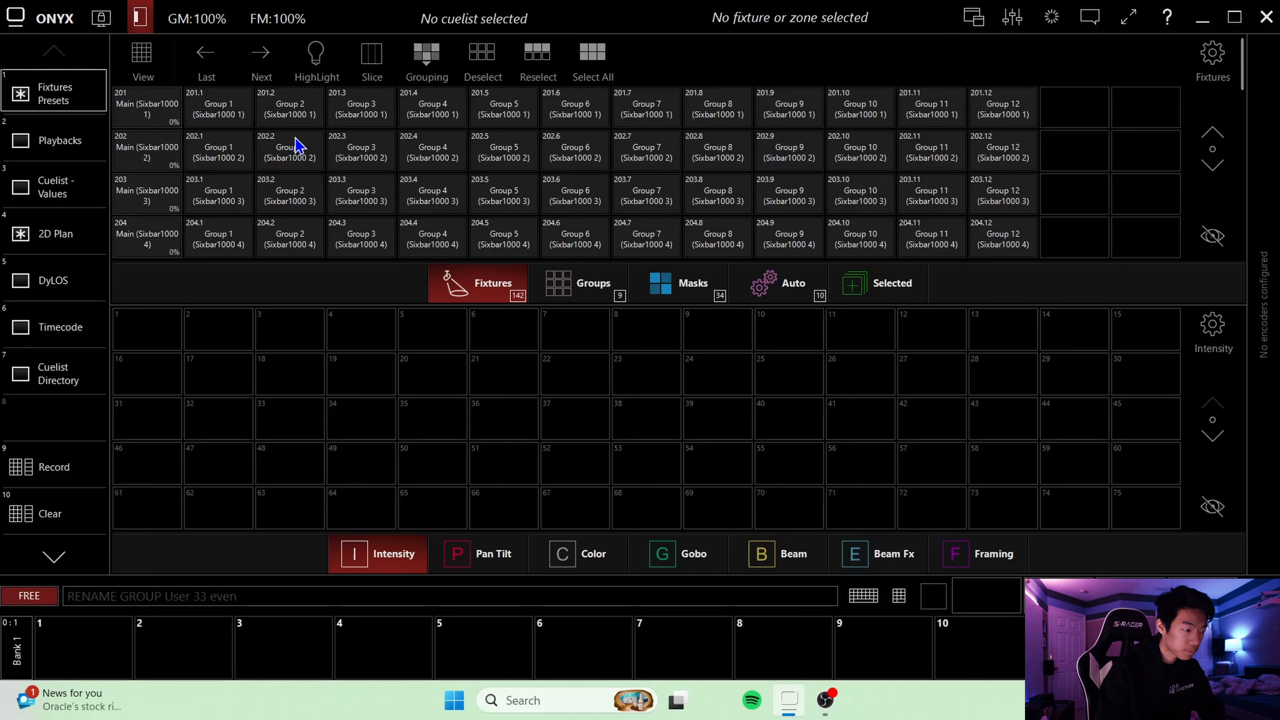
- Select Sixbar1000 fixtures 201 and 203 together with all twelve of their zones
left_click(160, 107)
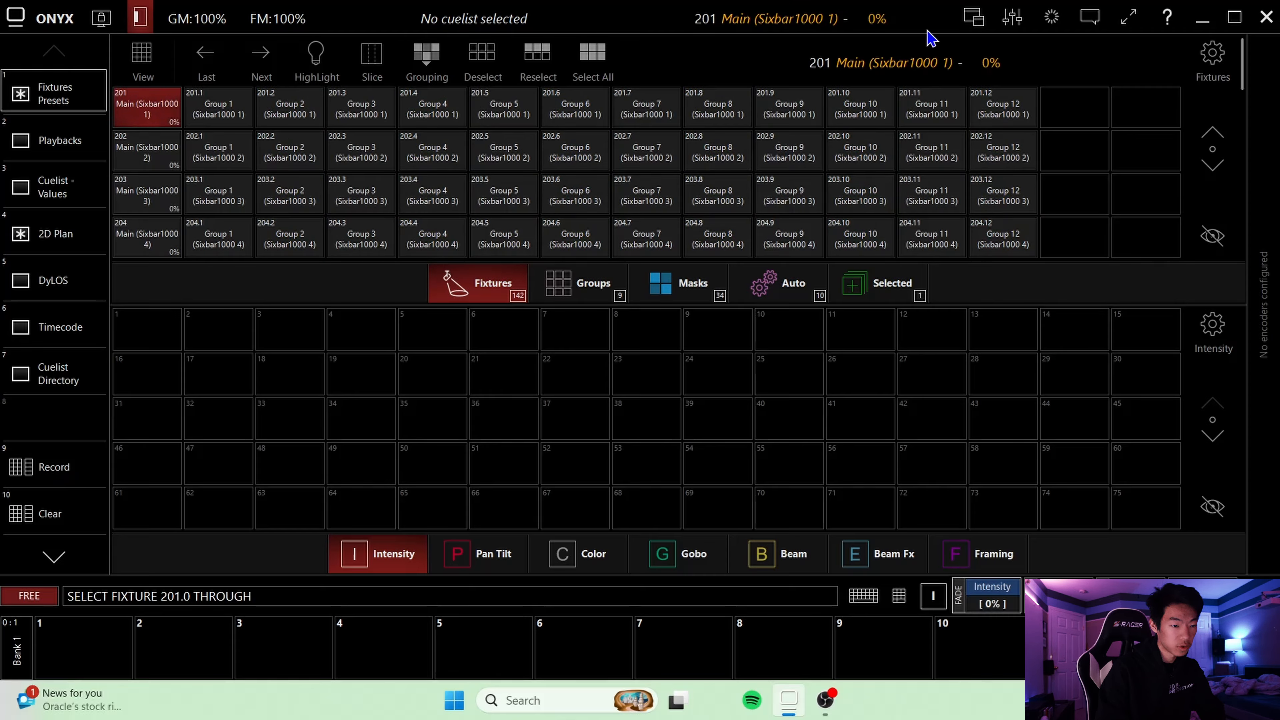
left_click(1004, 116, "shift")
left_click(165, 193)
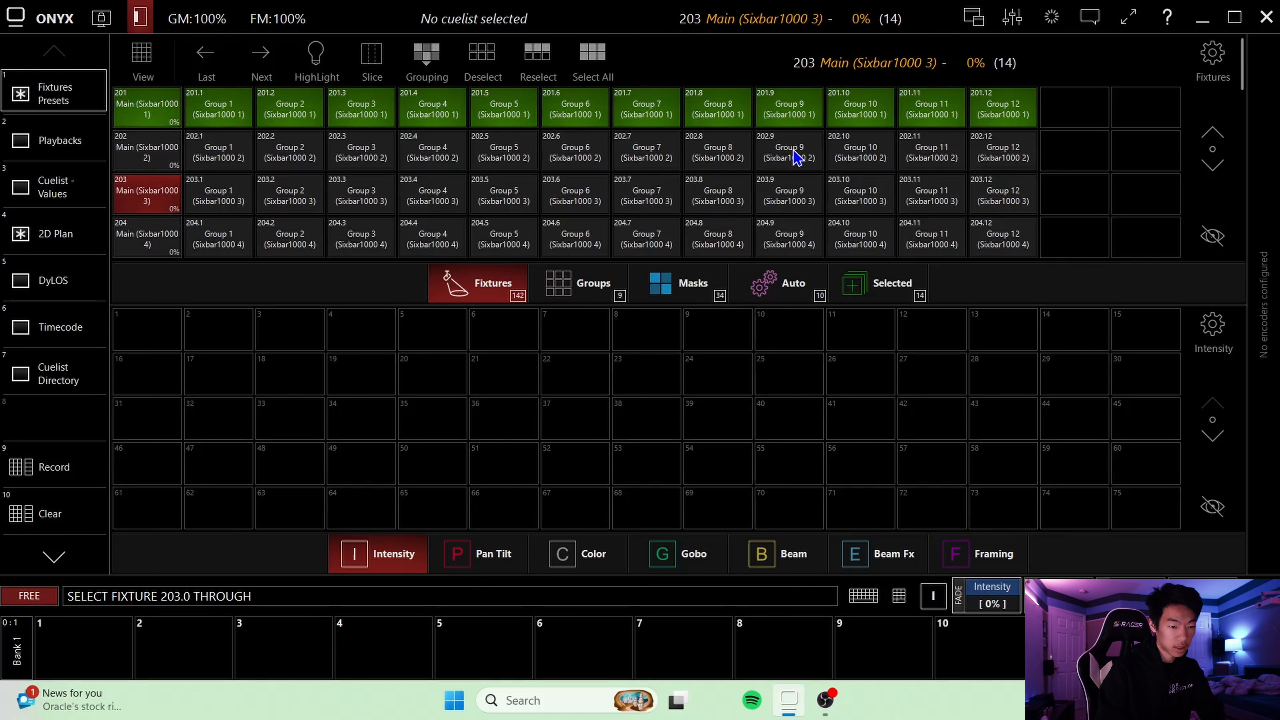
left_click(1022, 191, "shift")
- Record the selected Sixbar1000 fixtures 201 and 203 as a group in slot 48 and name it "Left"
left_click(592, 284)
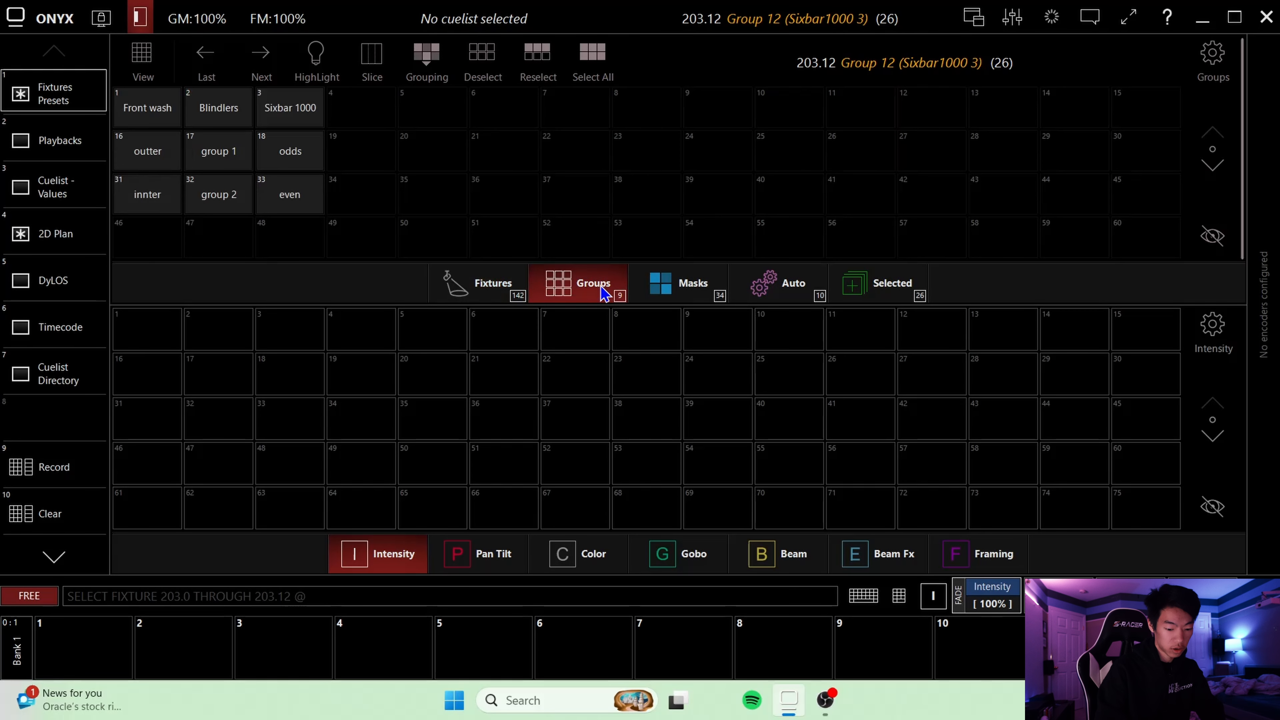
left_click(50, 470)
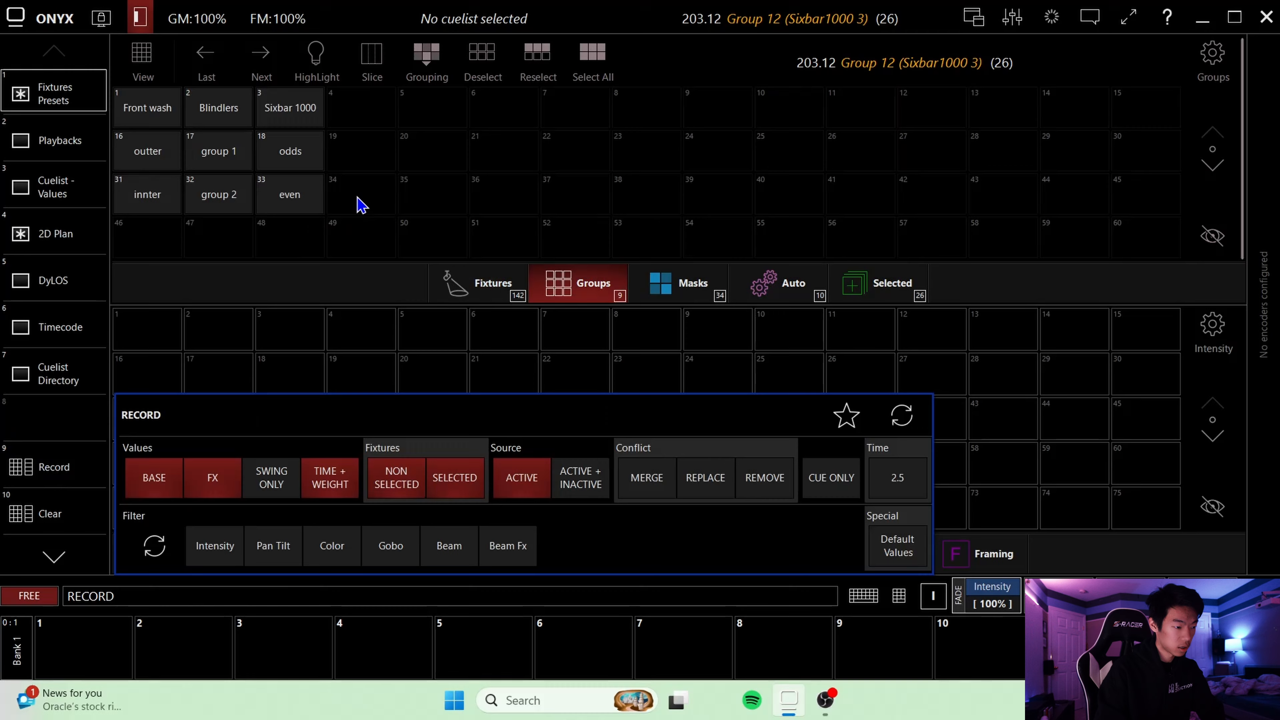
left_click(304, 242)
type("Left")
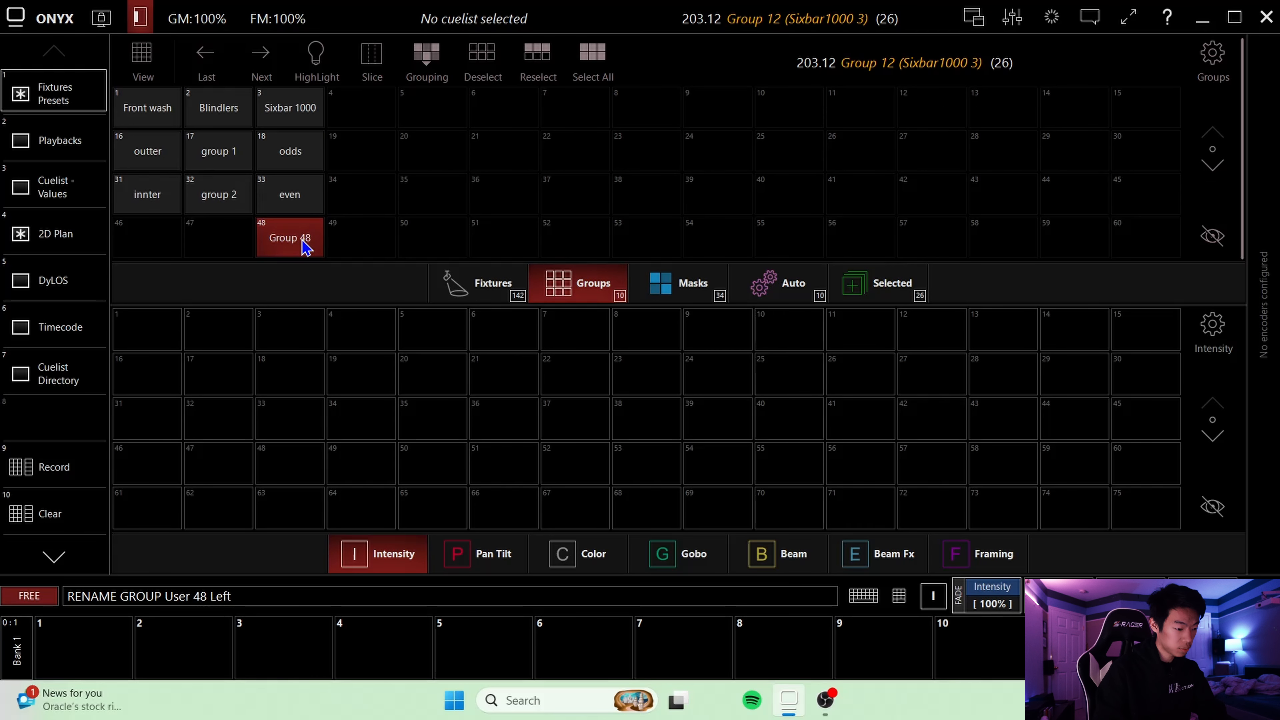
key("Return")
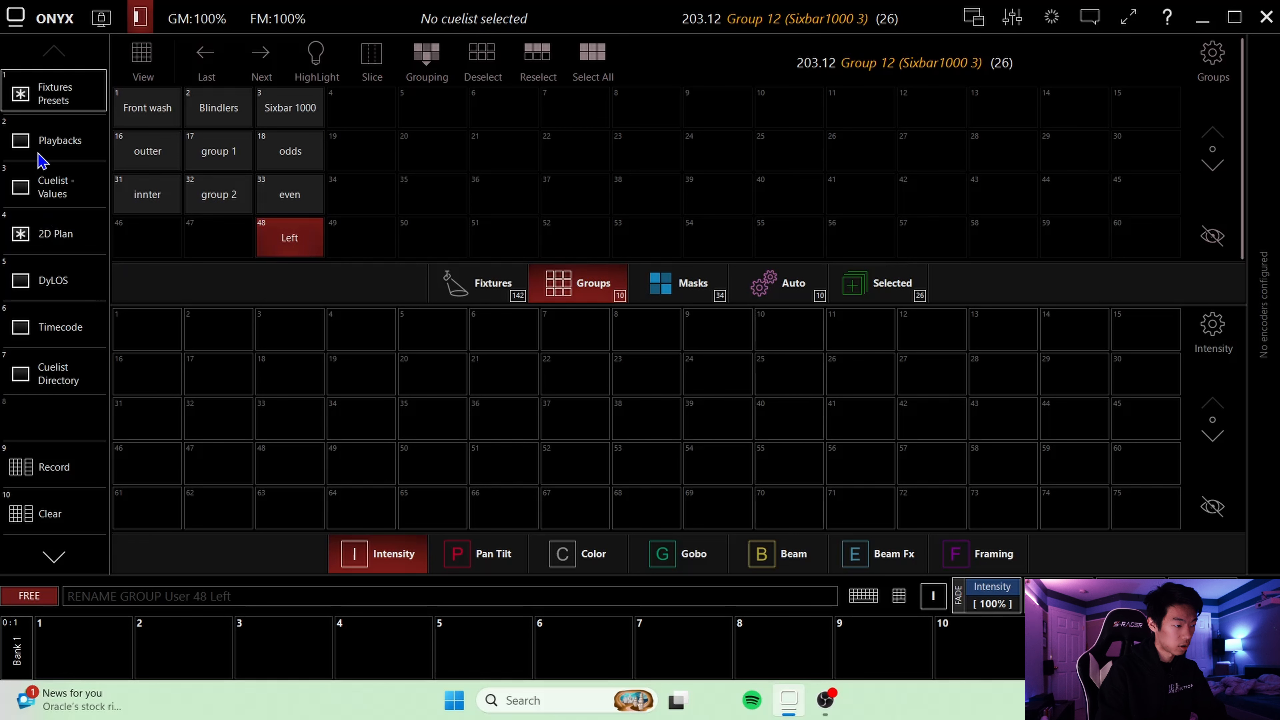
- Clear the fixture selection and select Sixbar1000 fixtures 202 and 204 with all twelve of their zones
left_click(497, 289)
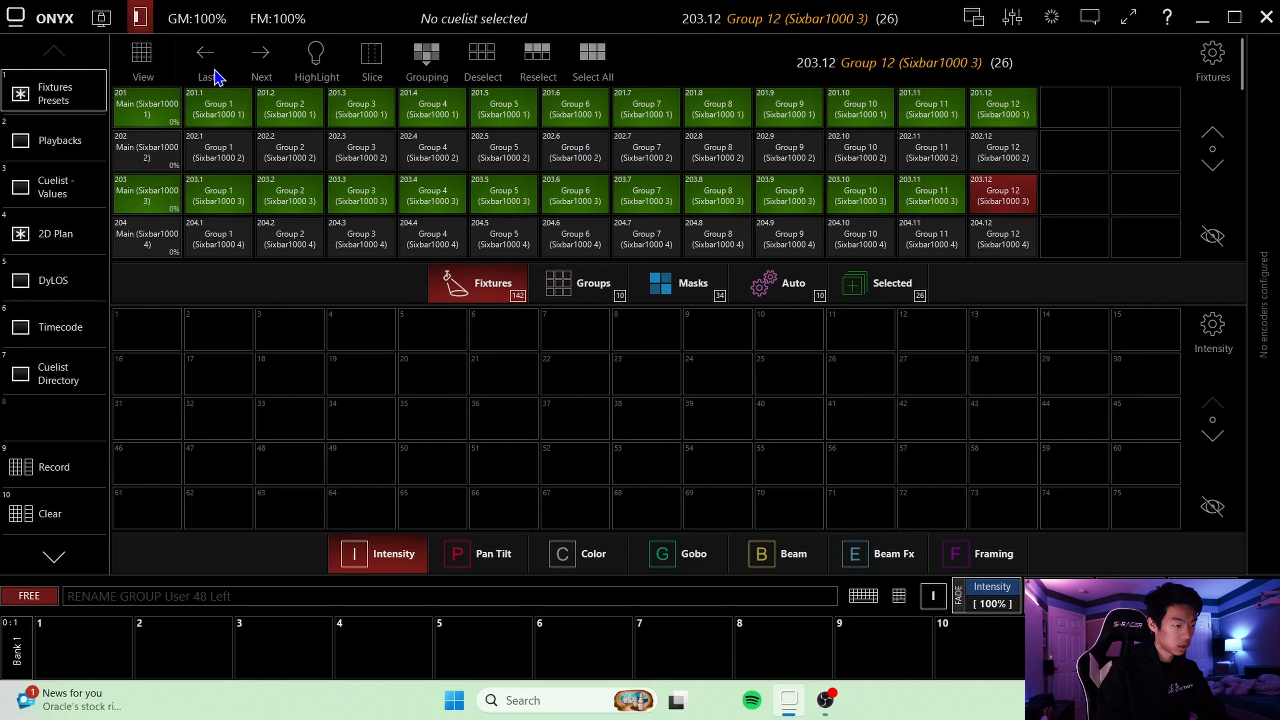
left_click(81, 518)
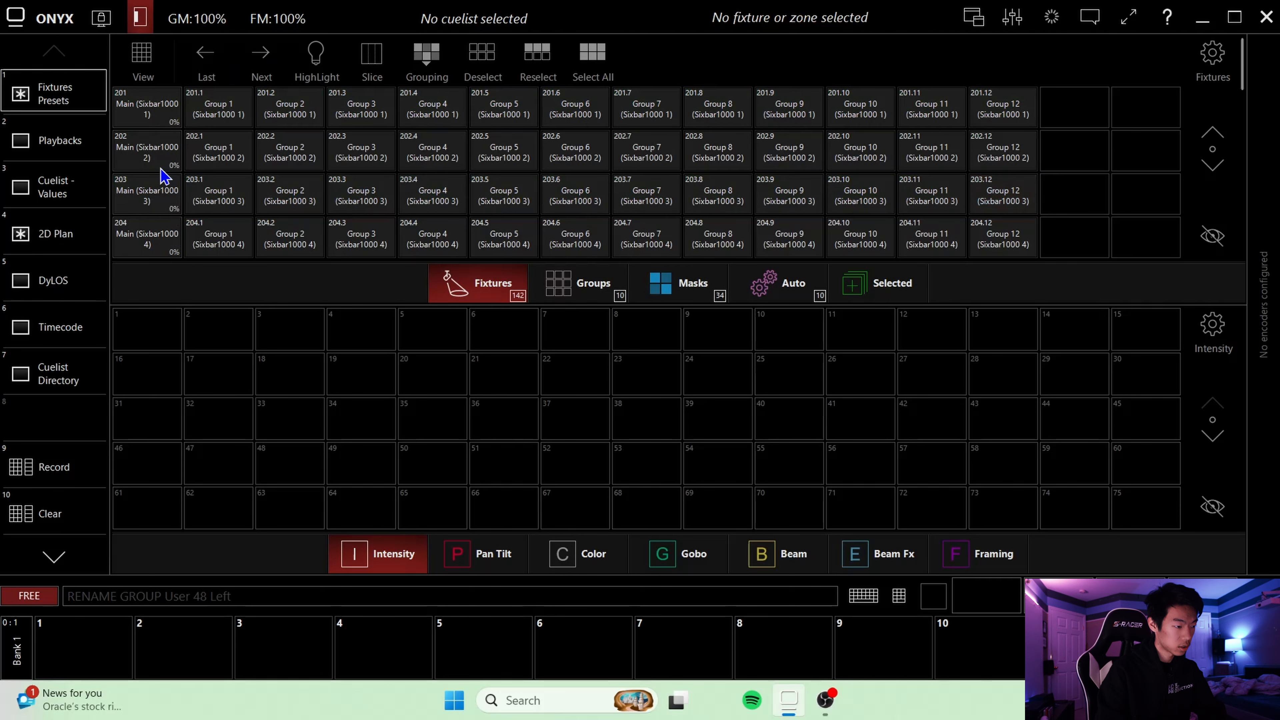
left_click(150, 158)
left_click(971, 146, "shift")
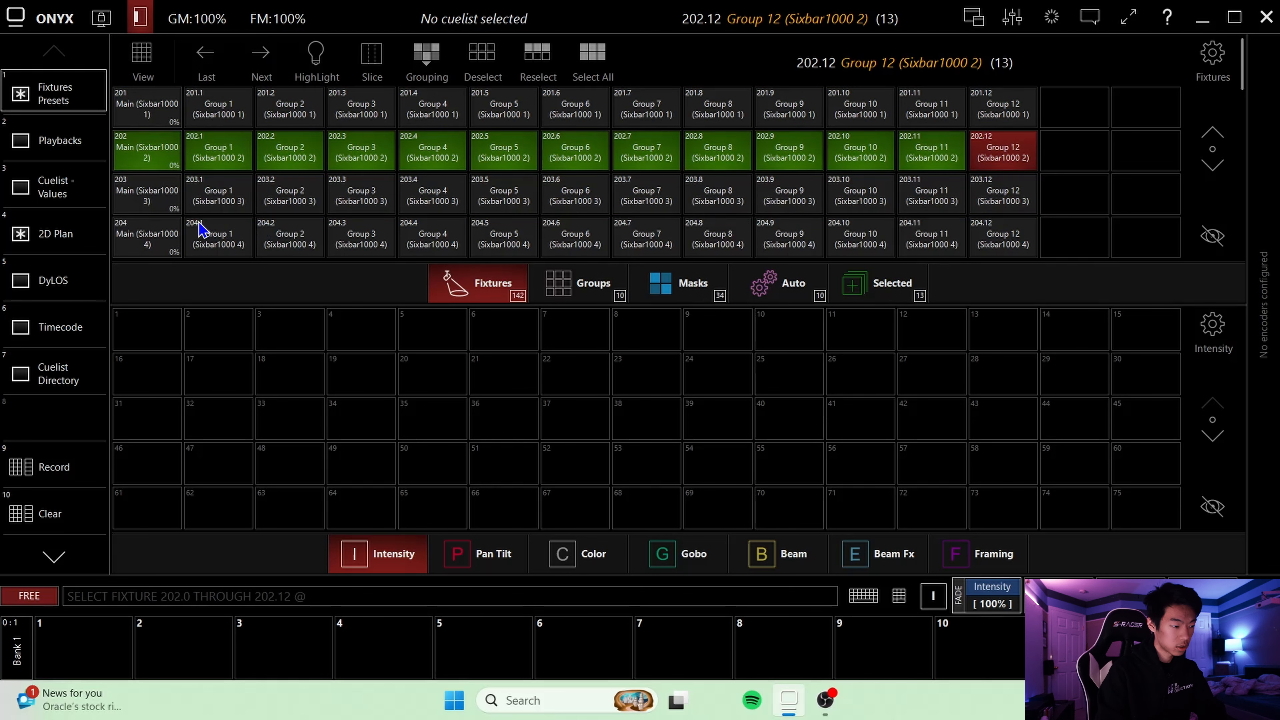
left_click(149, 243)
left_click(1023, 231, "shift")
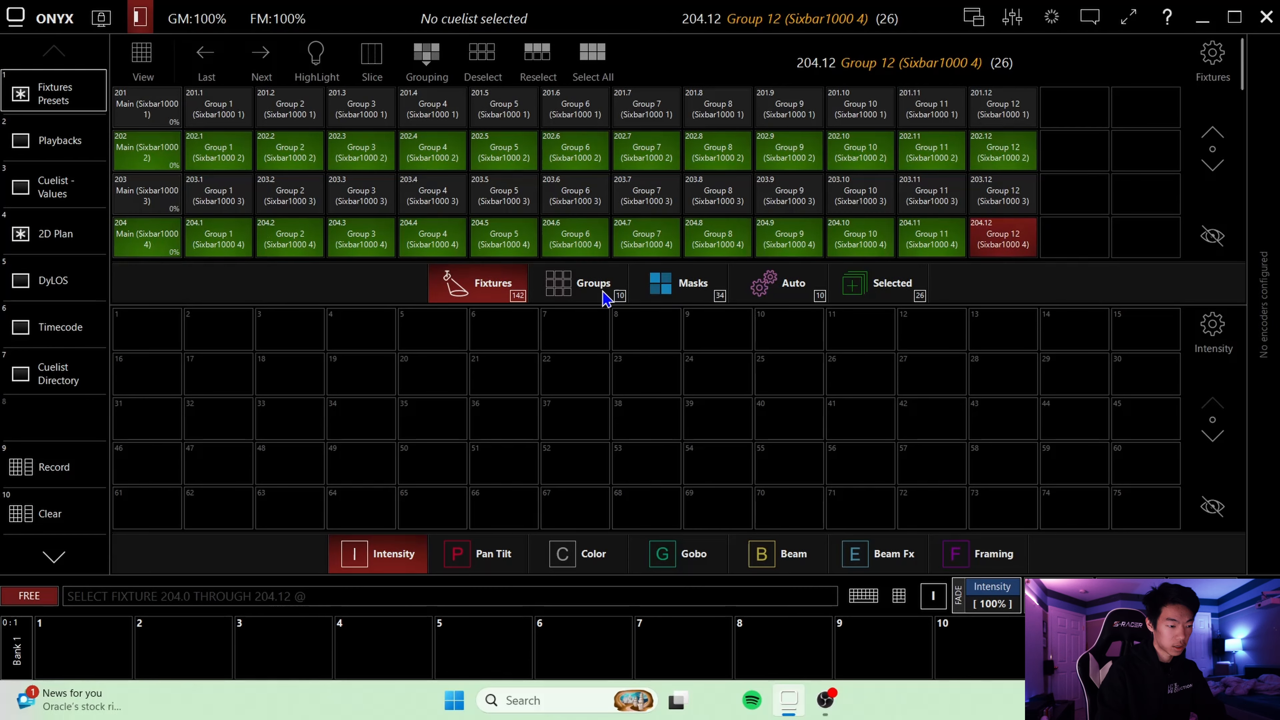
- Record the selected Sixbar1000 fixtures 202 and 204 as a group in slot 63 and name it "Right"
left_click(585, 291)
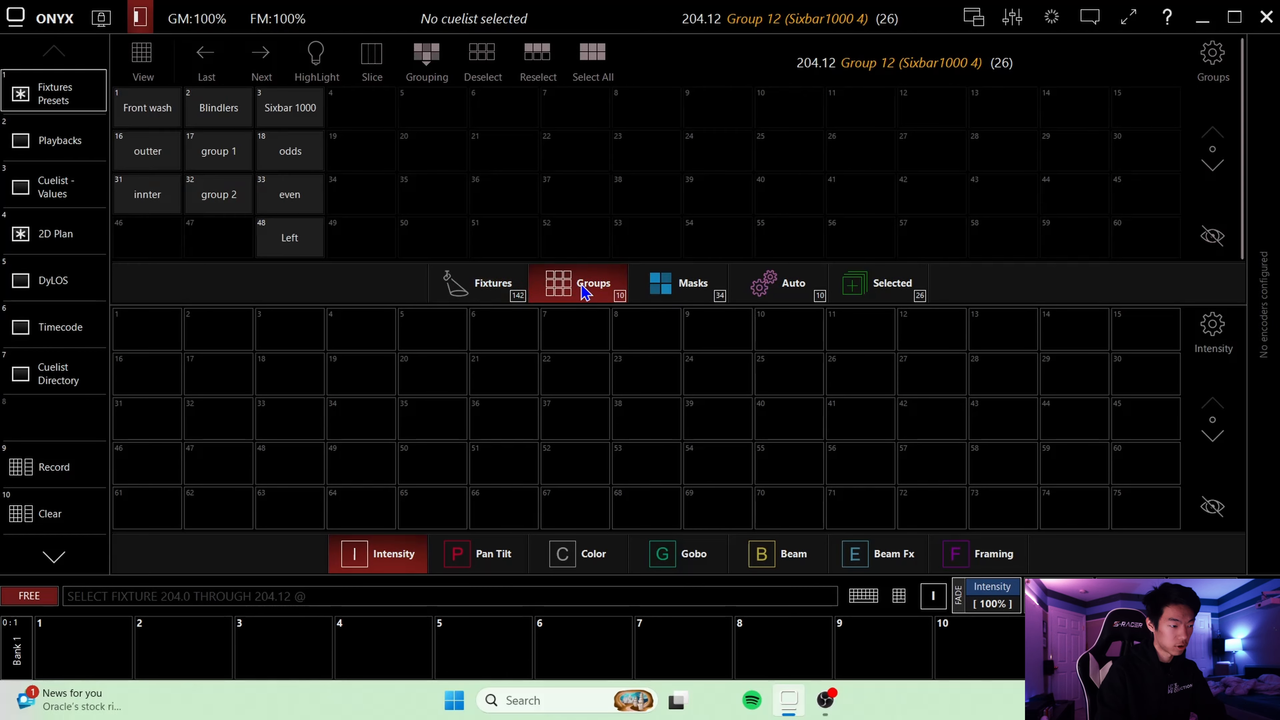
left_click(1219, 168)
left_click(31, 475)
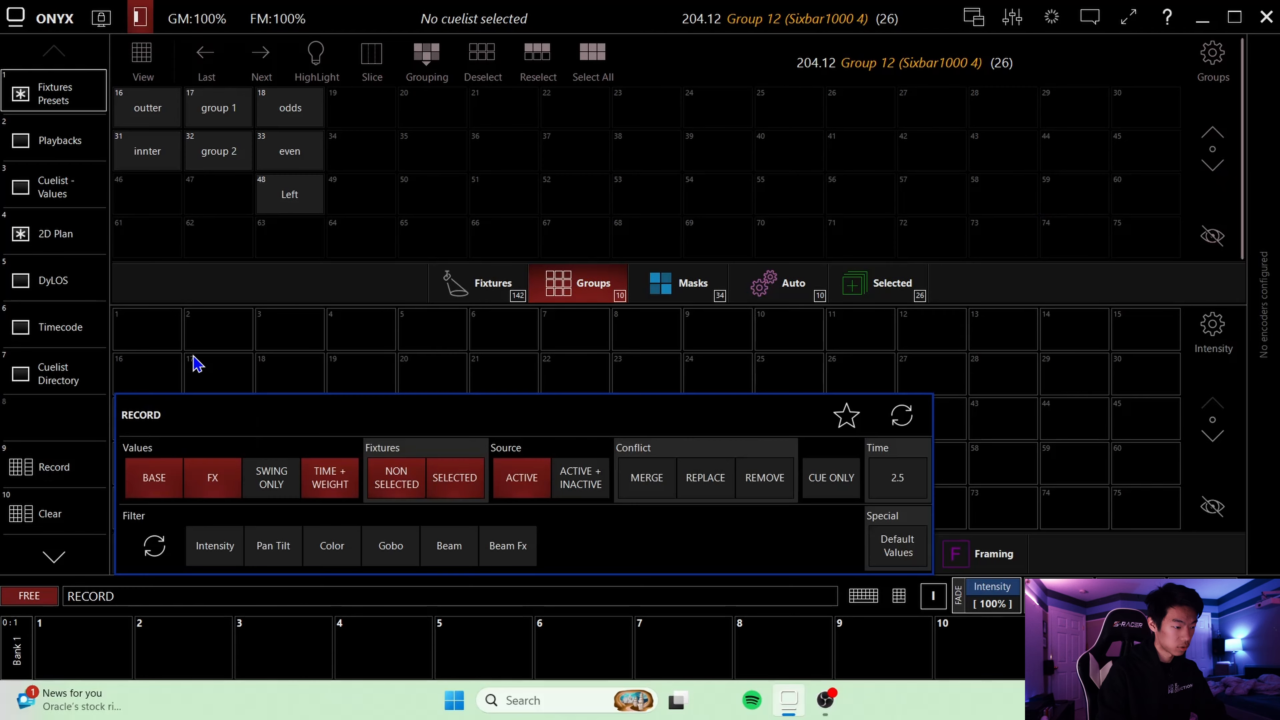
left_click(290, 237)
type("Right")
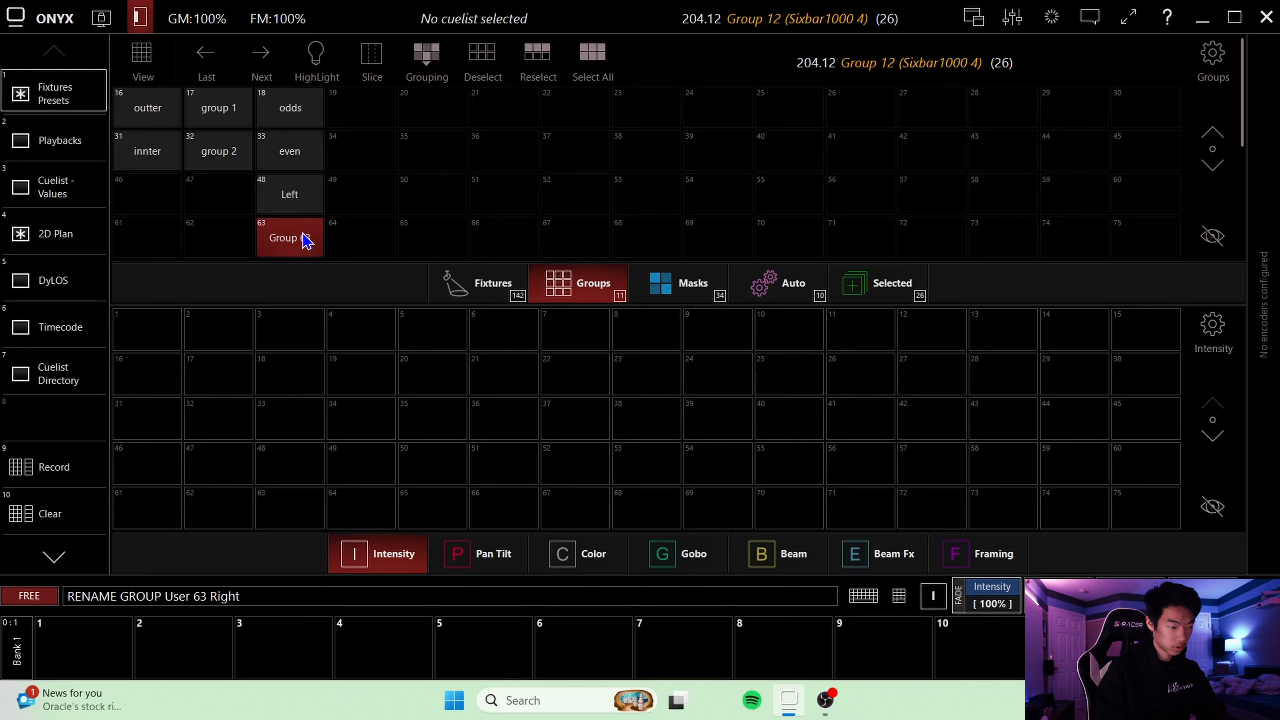
key("Return")
left_click(1213, 132)
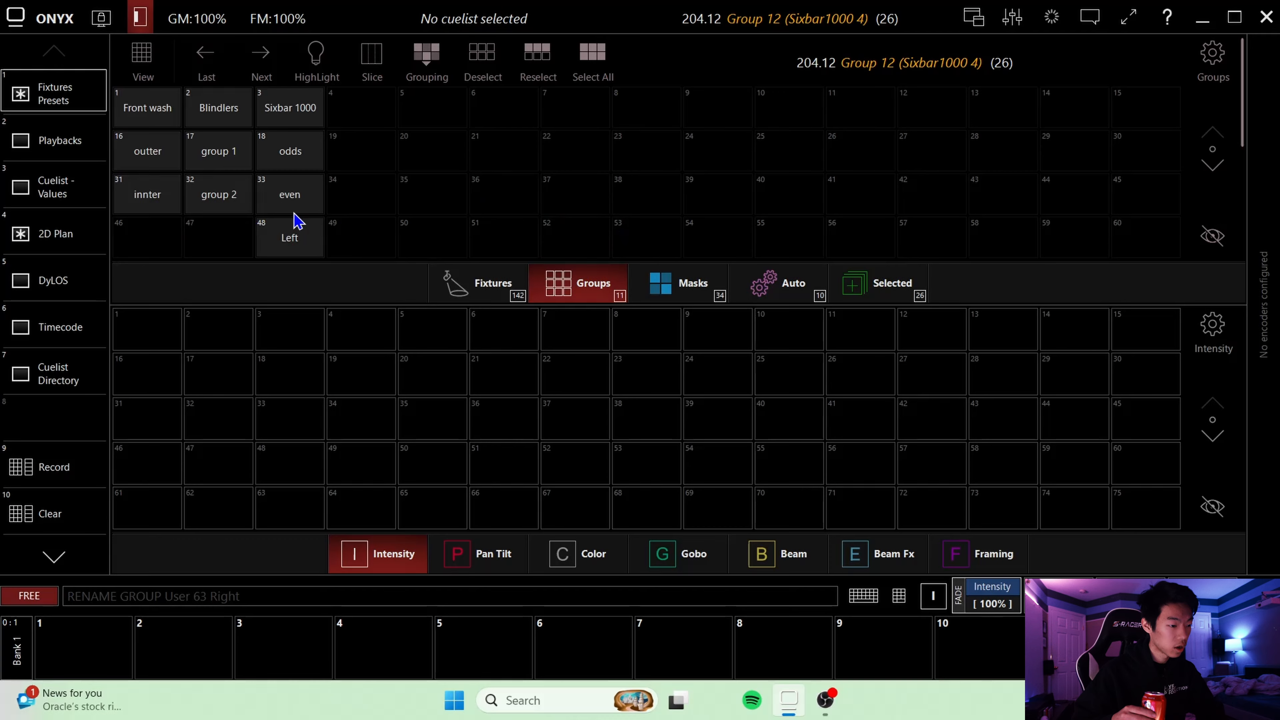
- Clear the Sixbar1000 selection and select the fixtures Strobes 1 (205) and Strobes 2 (206)
left_click(474, 285)
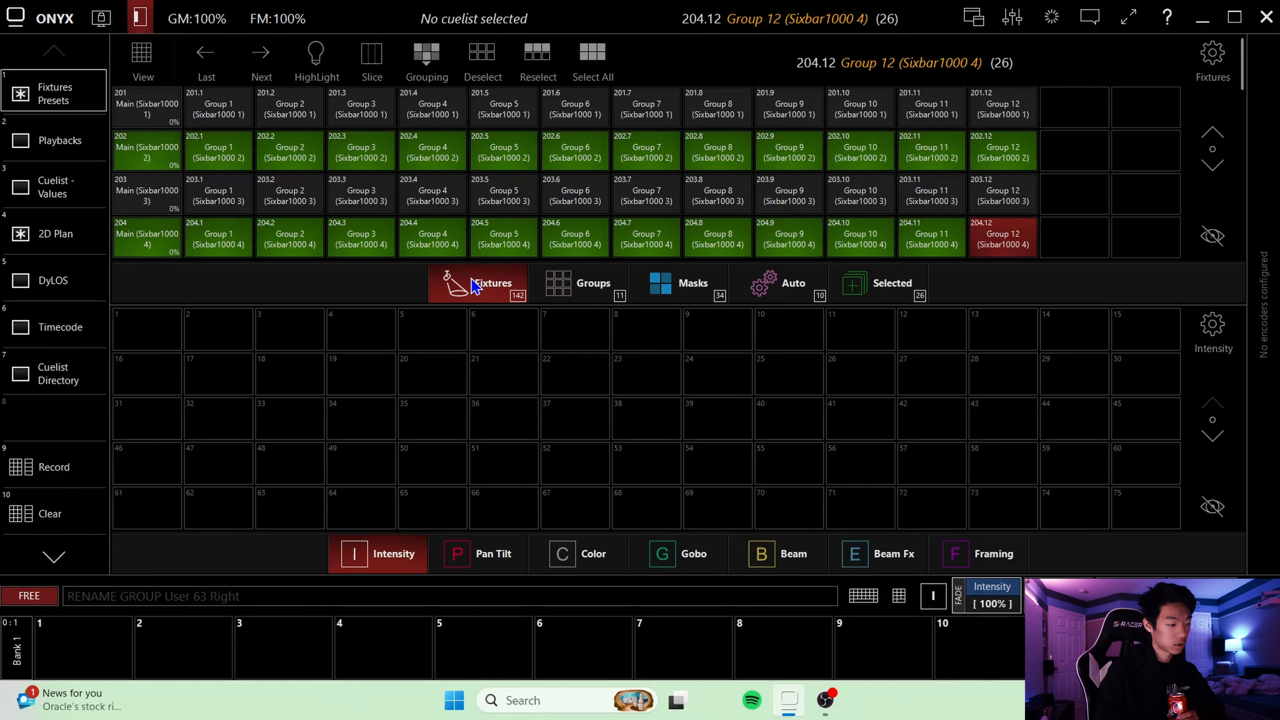
left_click(48, 524)
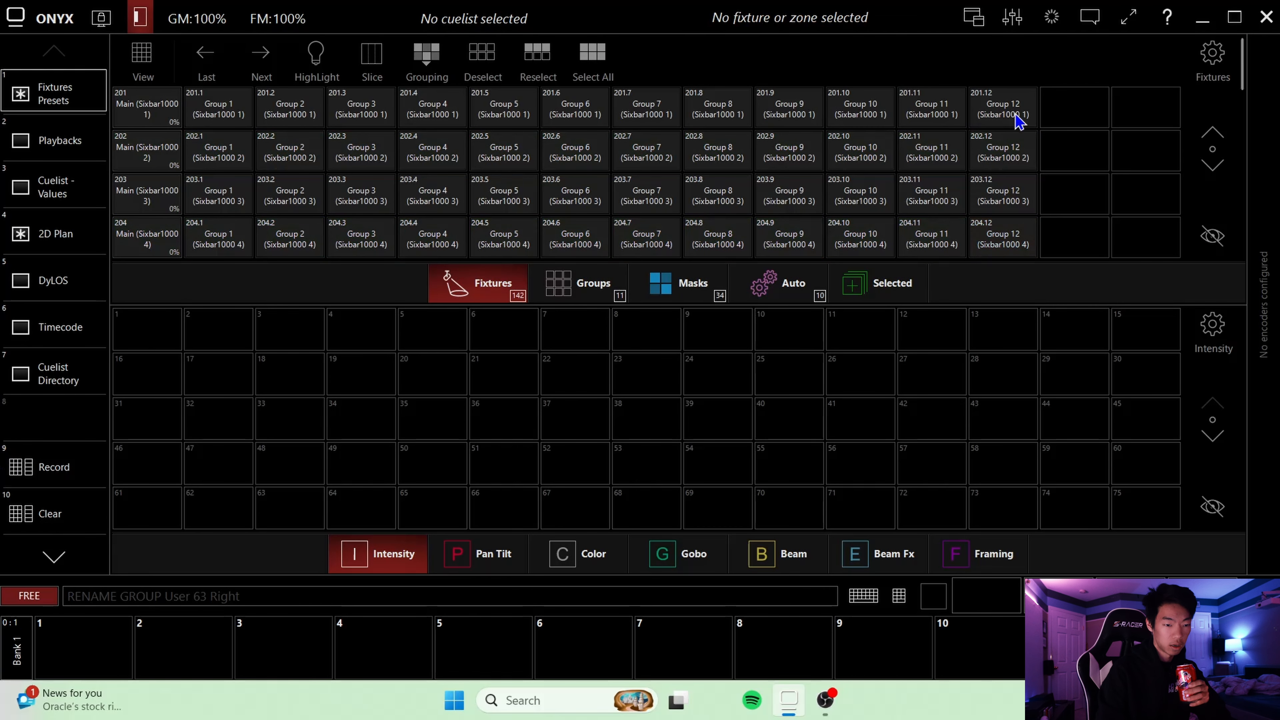
left_click(1215, 166)
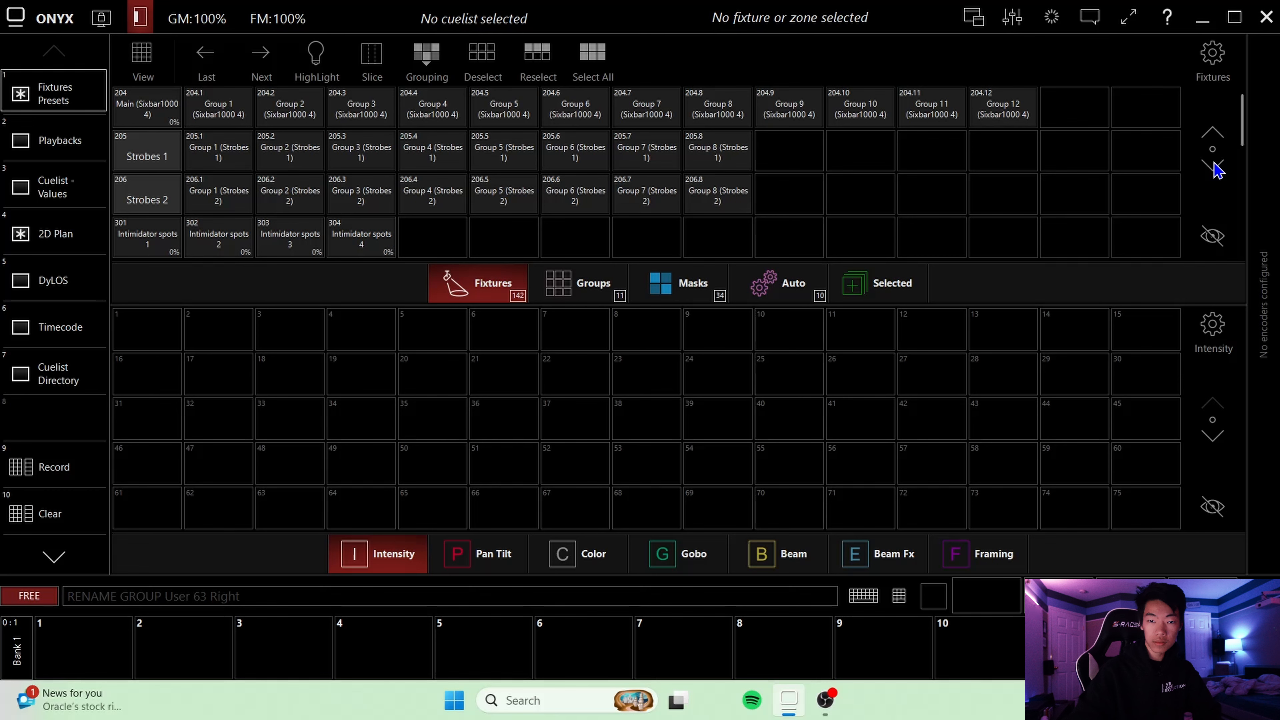
left_click(146, 154)
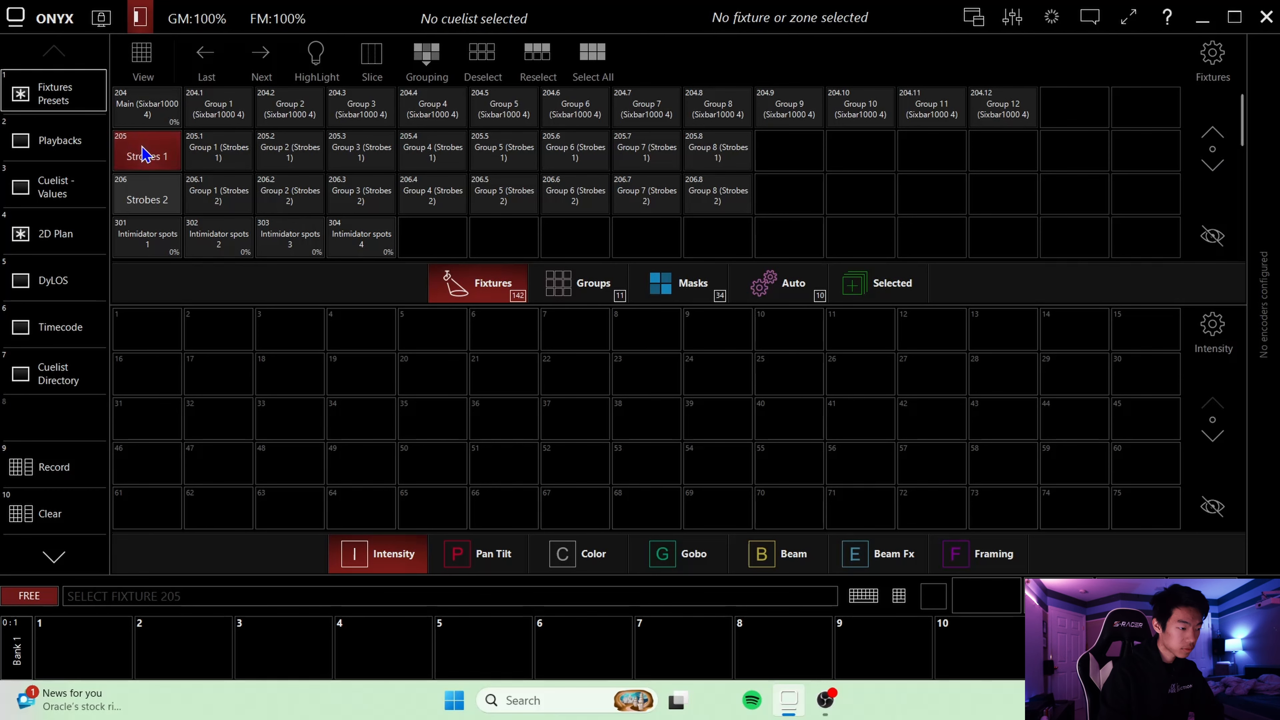
left_click(164, 194)
- Record both selected strobe fixtures as a group in slot 4 and name it "Strobes"
left_click(565, 300)
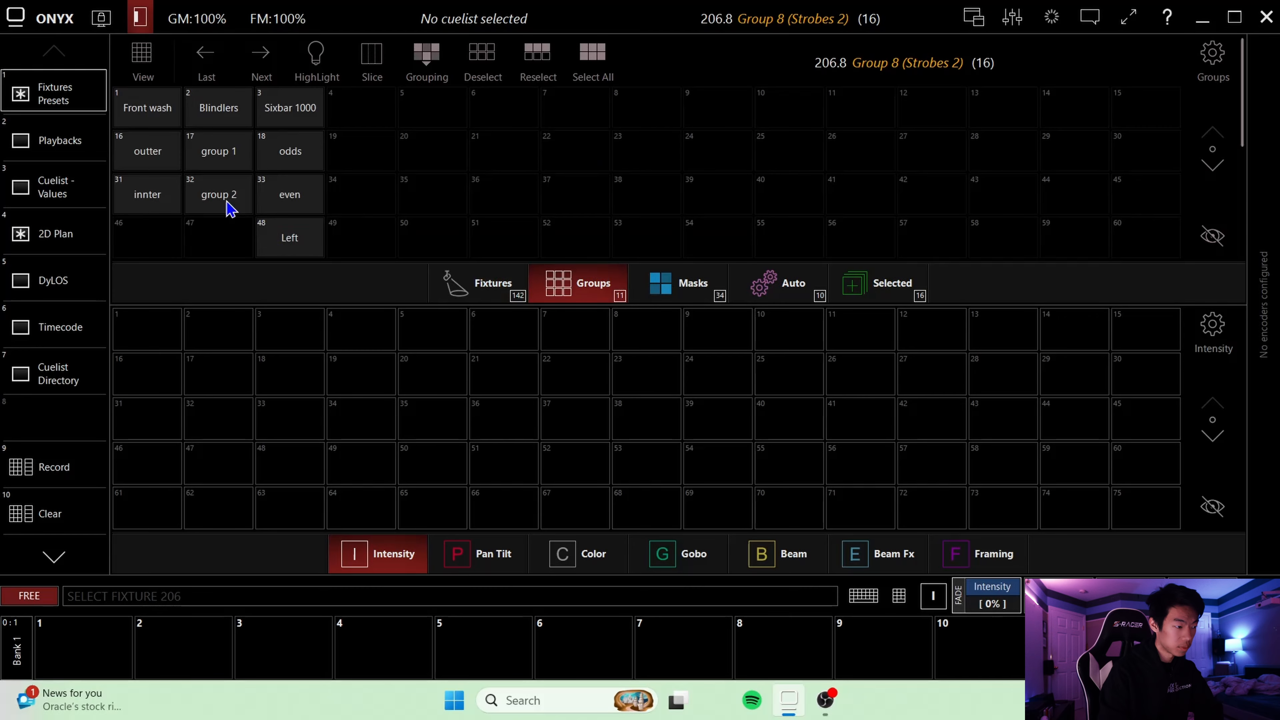
left_click(72, 454)
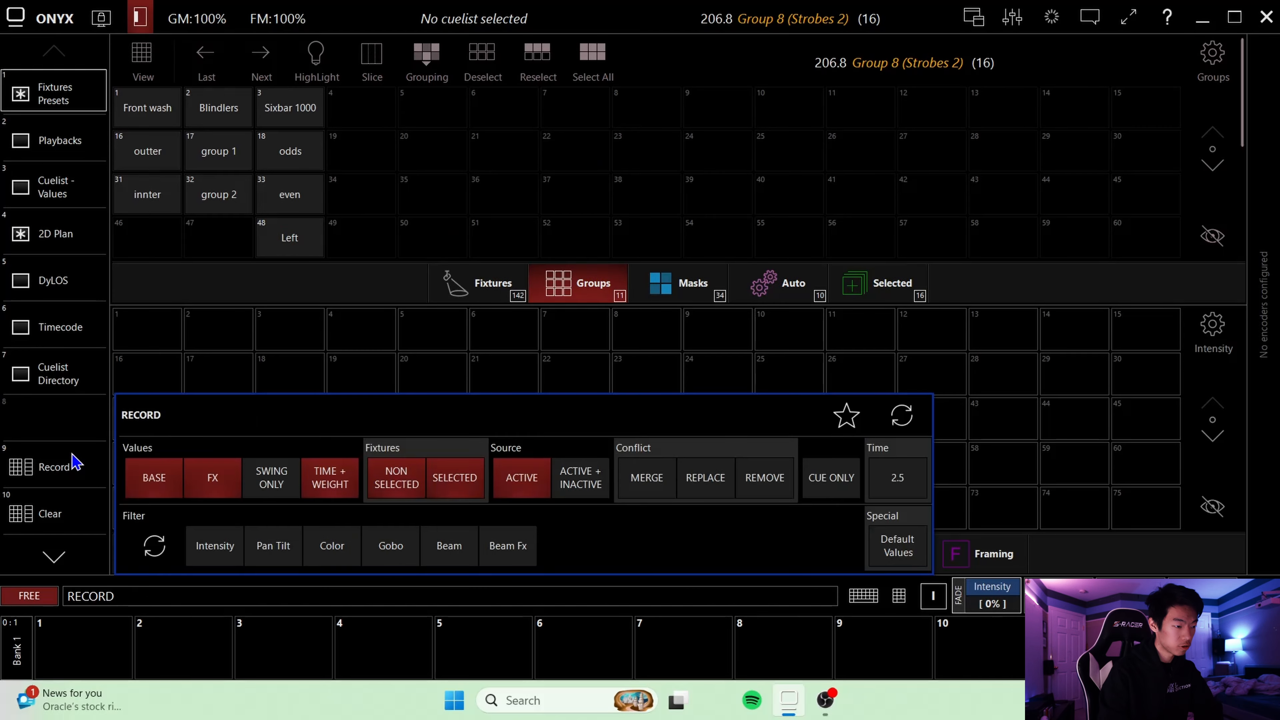
left_click(366, 108)
type("Strob")
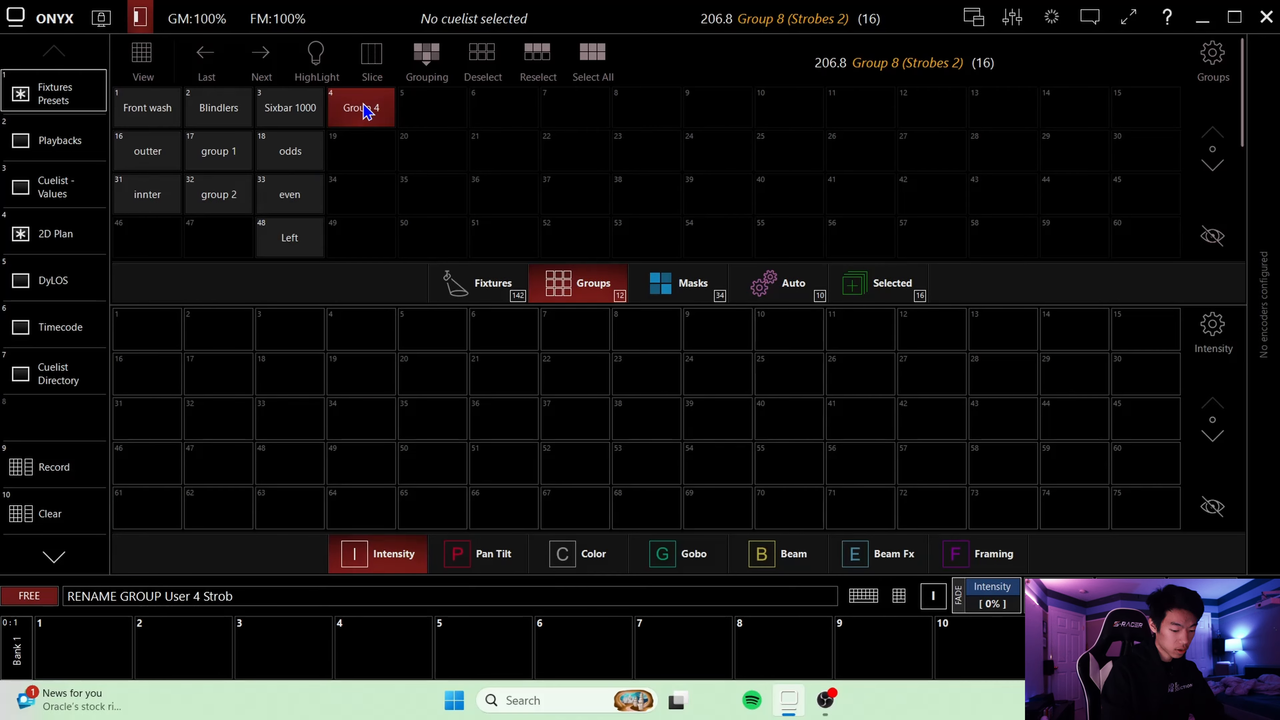
type("e")
key("Return")
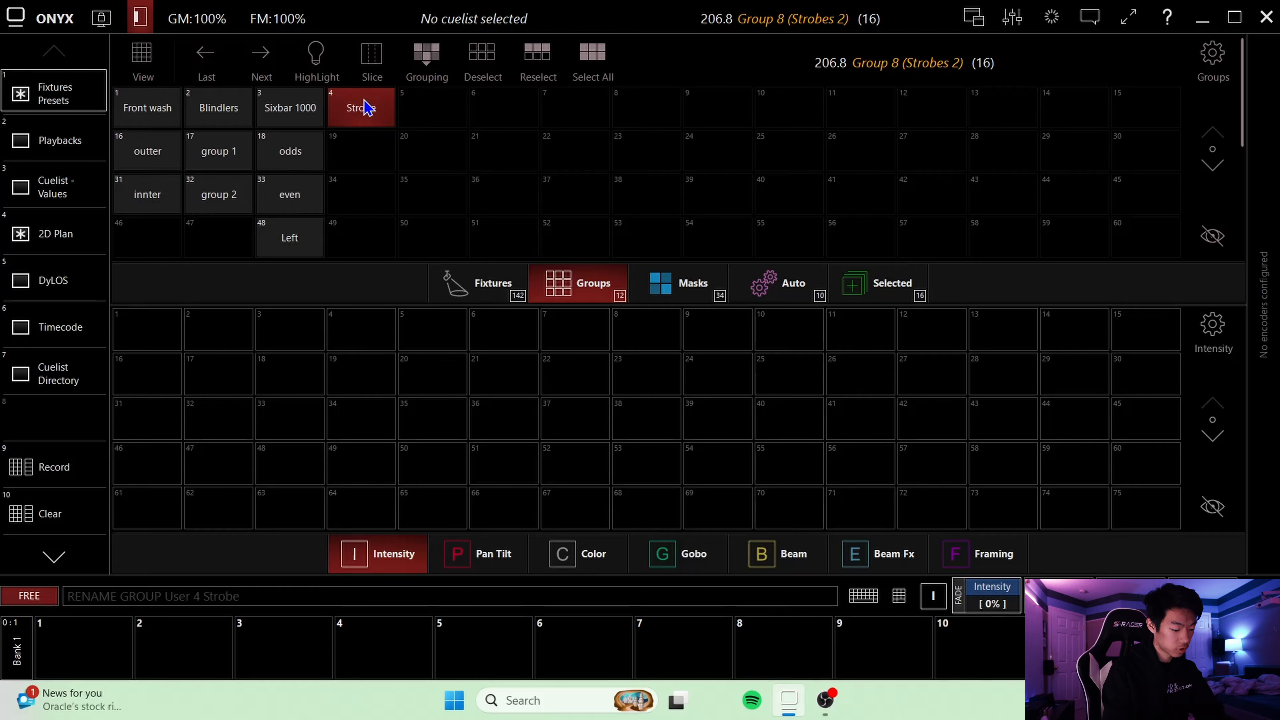
type("St")
key("Return")
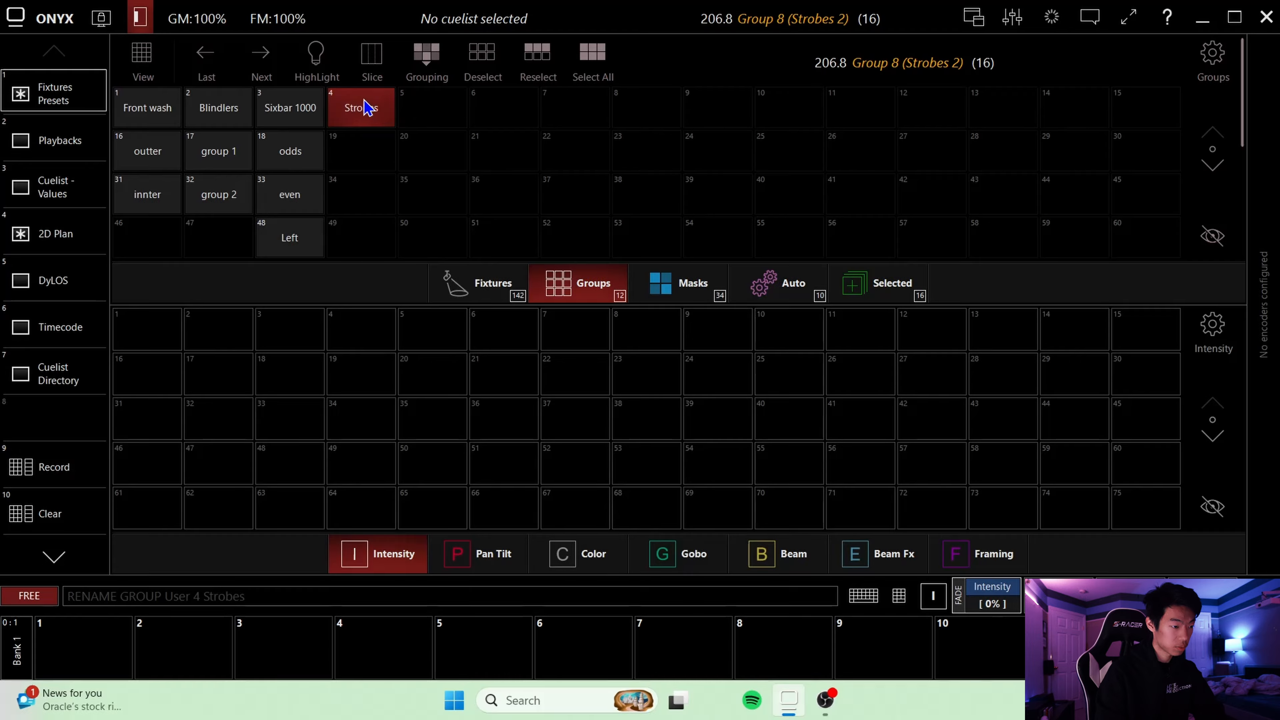
- Return to the fixture list and clear the selection of both strobe fixtures
left_click(492, 296)
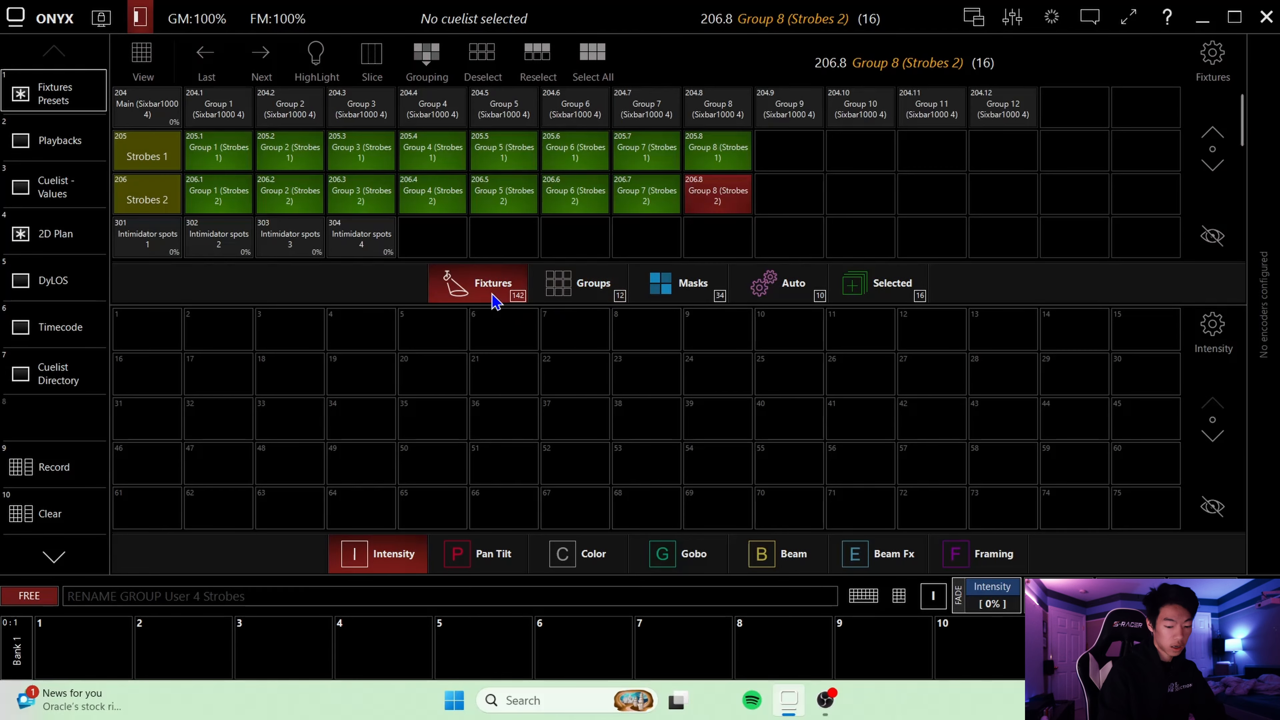
left_click(48, 467)
left_click(50, 512)
left_click(56, 512)
- Select the odd-numbered zones of both strobes: Groups 1, 3, 5 and 7 of fixtures 205 and 206
left_click(211, 162)
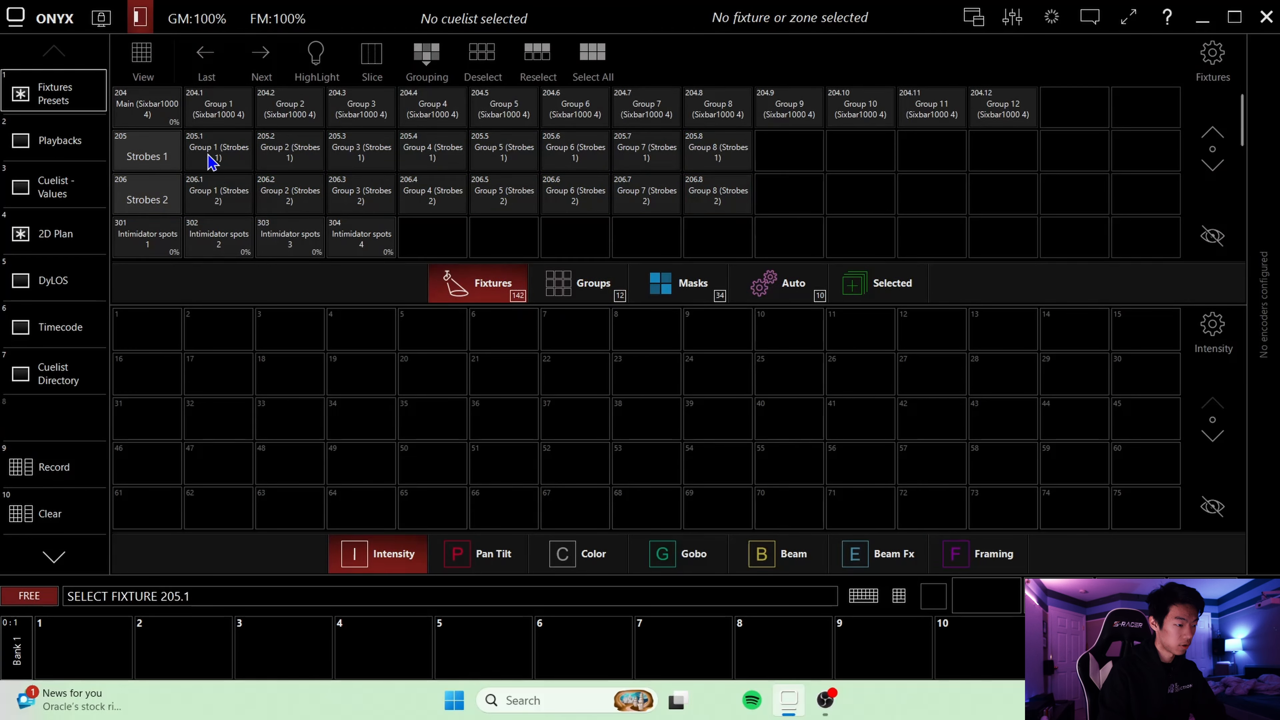
left_click(222, 197)
left_click(366, 171)
left_click(366, 171)
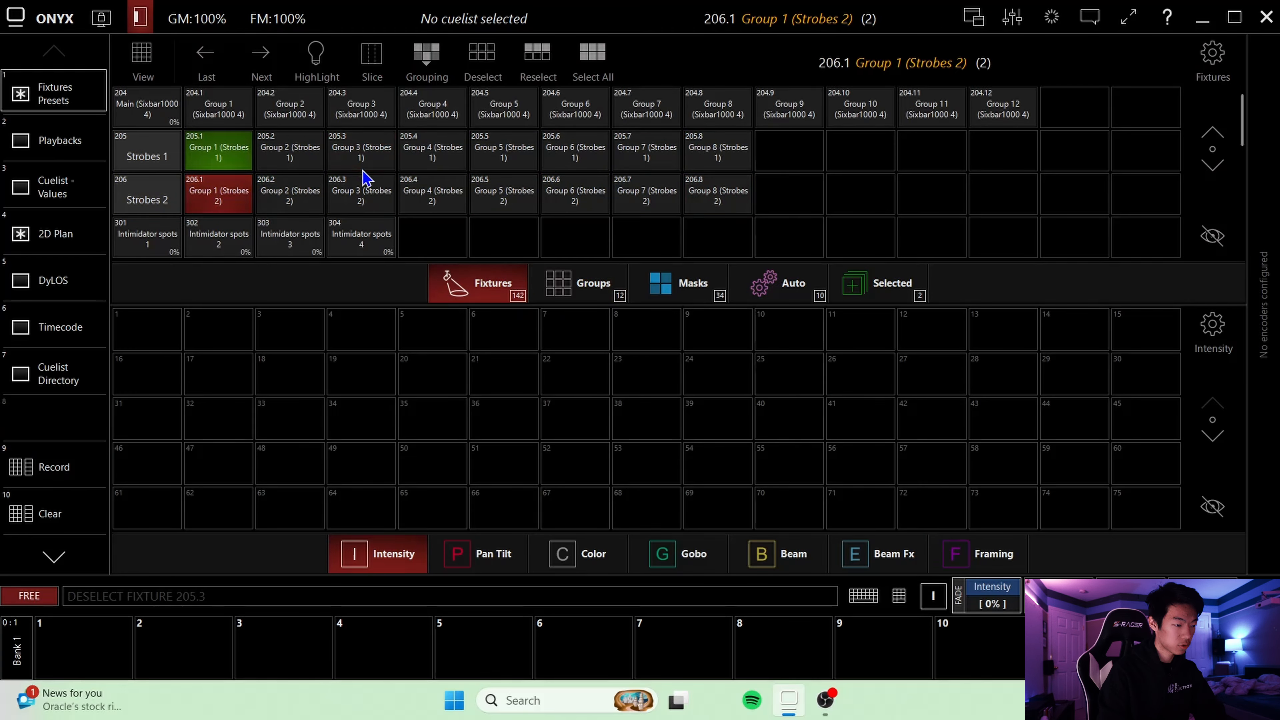
left_click(361, 169)
left_click(363, 201)
left_click(512, 158)
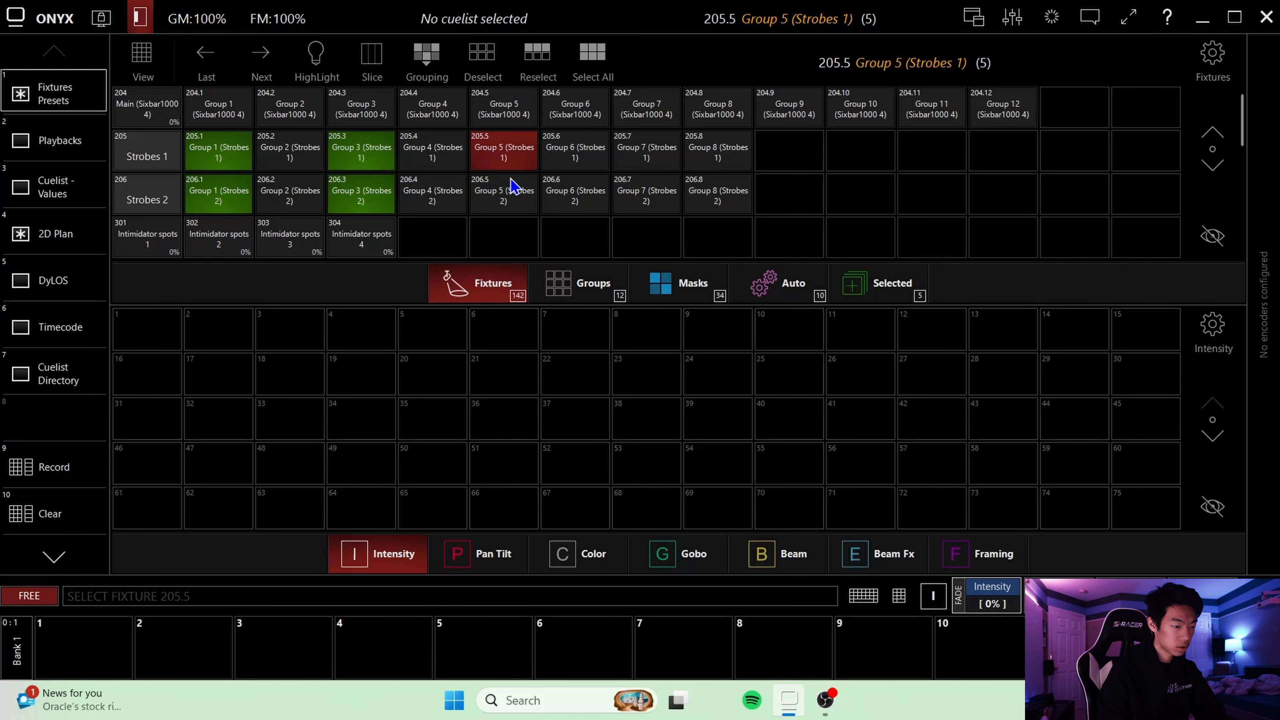
left_click(516, 186)
left_click(627, 151)
left_click(656, 205)
- Record the selected odd-numbered strobe zones as a group in slot 19 and name it "odds"
left_click(586, 287)
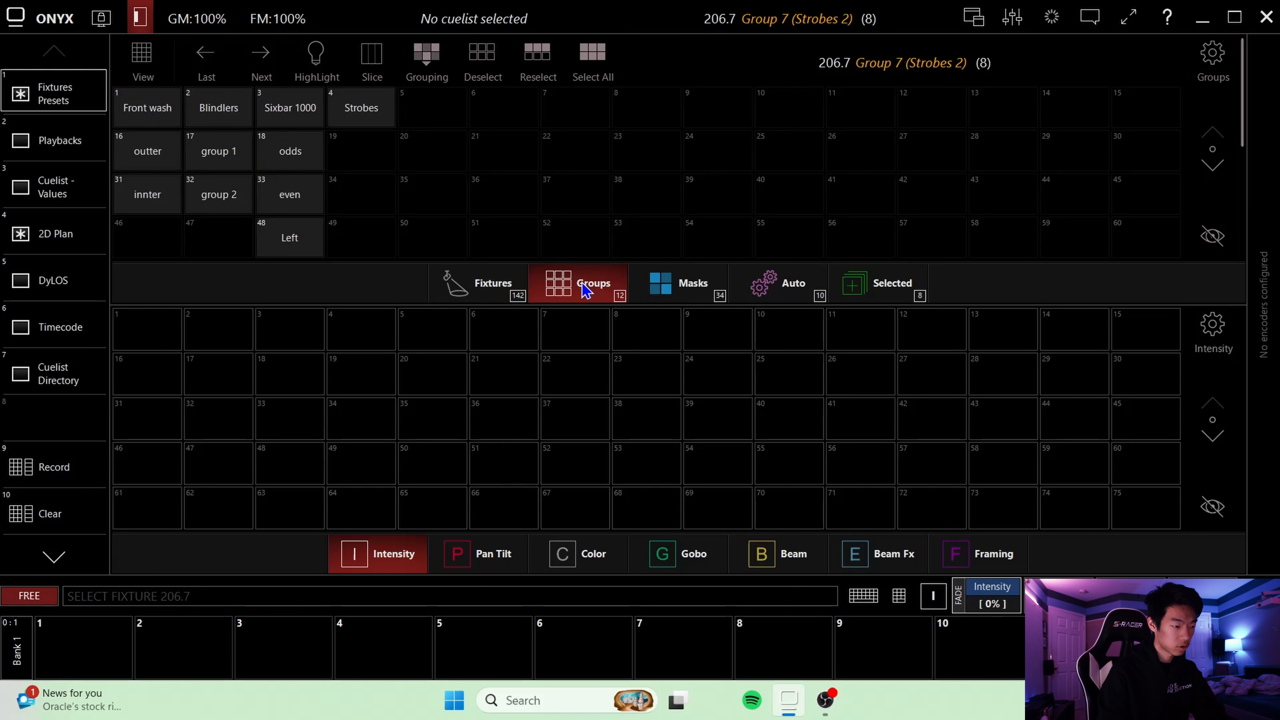
left_click(45, 478)
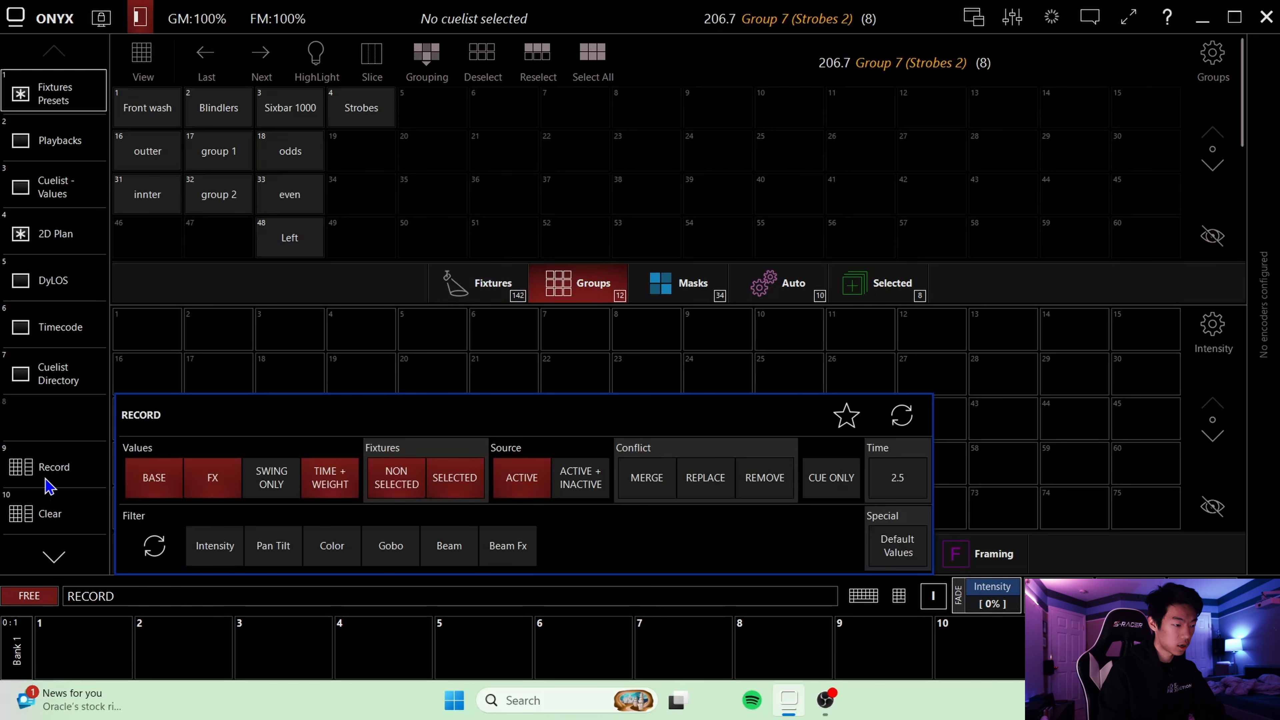
left_click(365, 143)
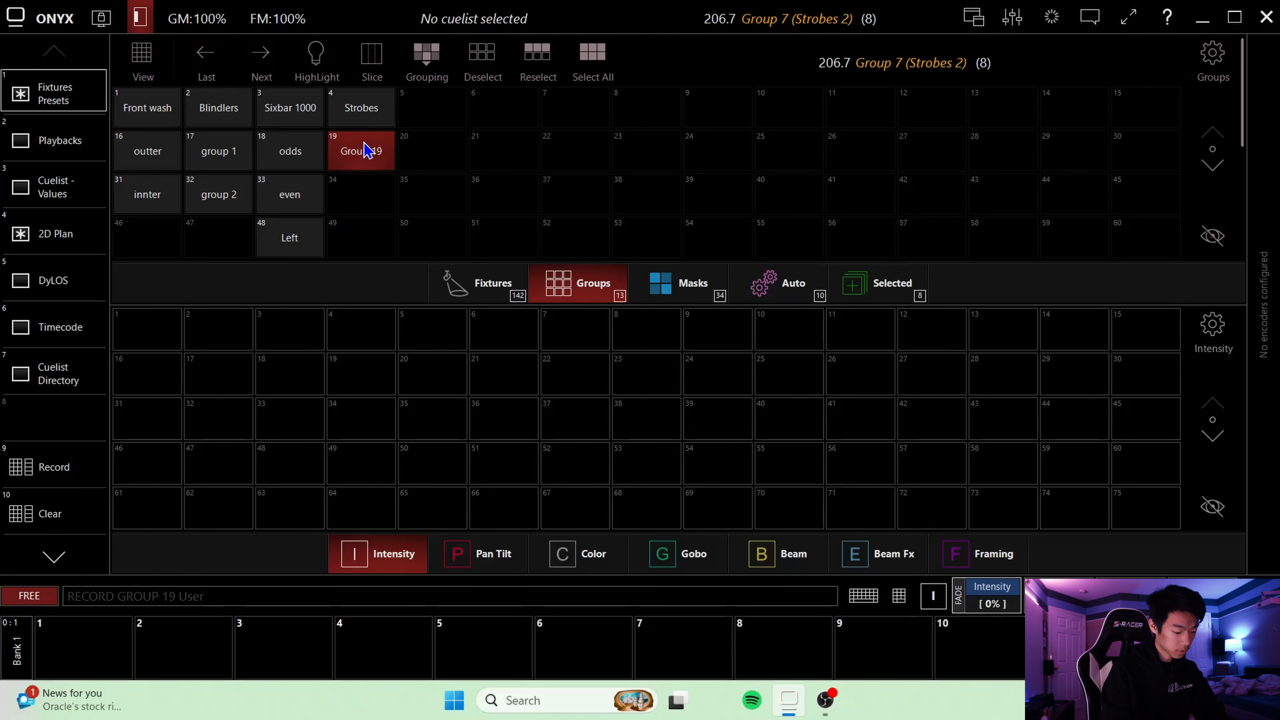
type("odds")
key("Return")
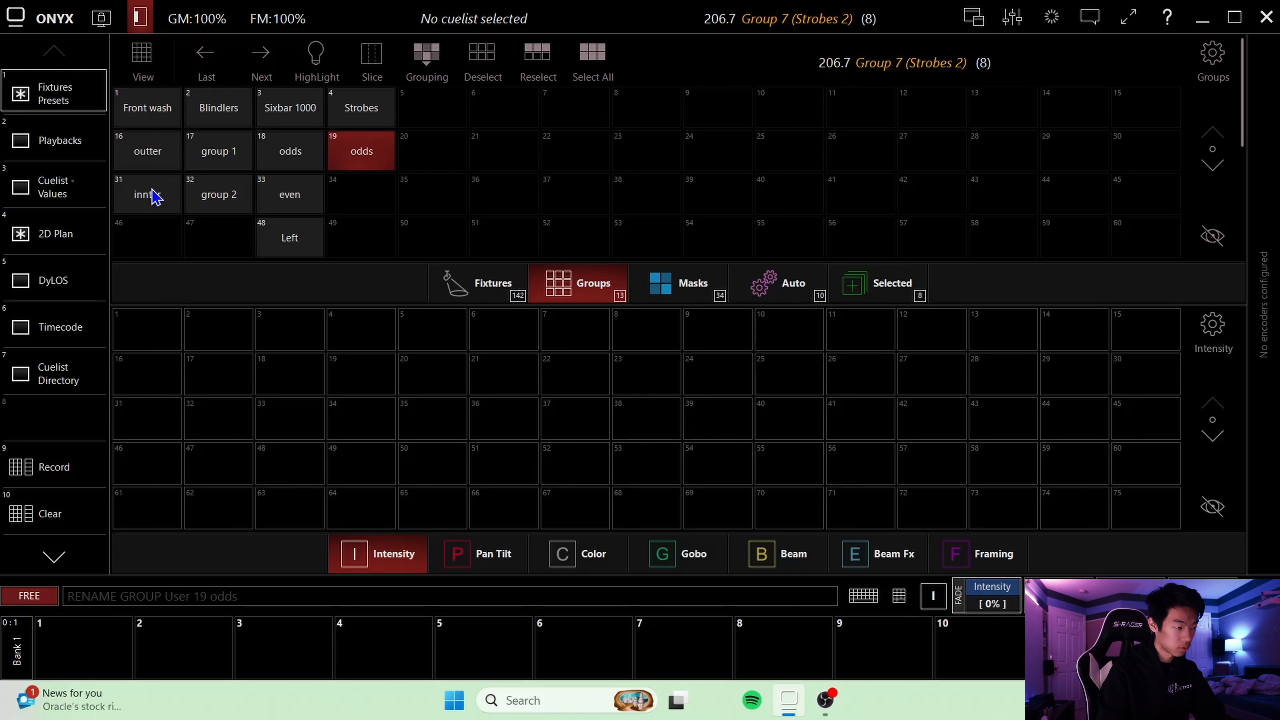
- Select the even-numbered zones of both strobes, Groups 2, 4, 6 and 8 of fixtures 205 and 206, and return to the group list
left_click(482, 296)
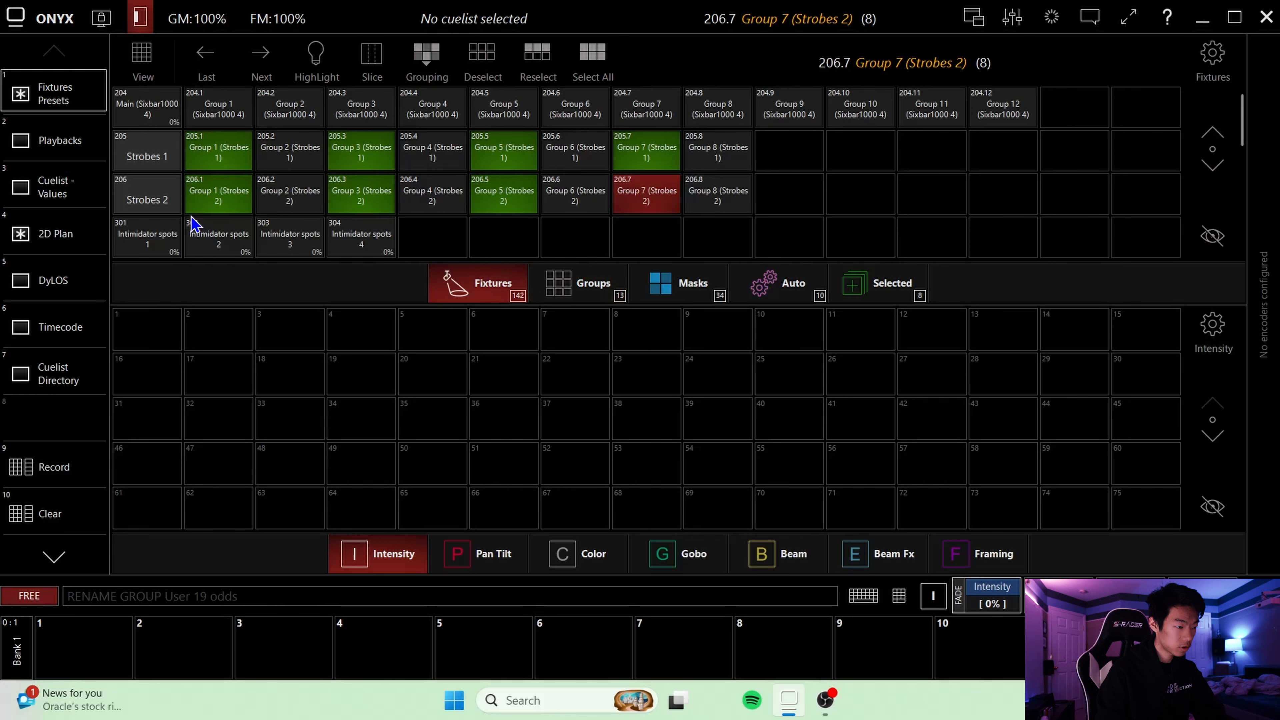
left_click(306, 155)
left_click(303, 191)
left_click(423, 161)
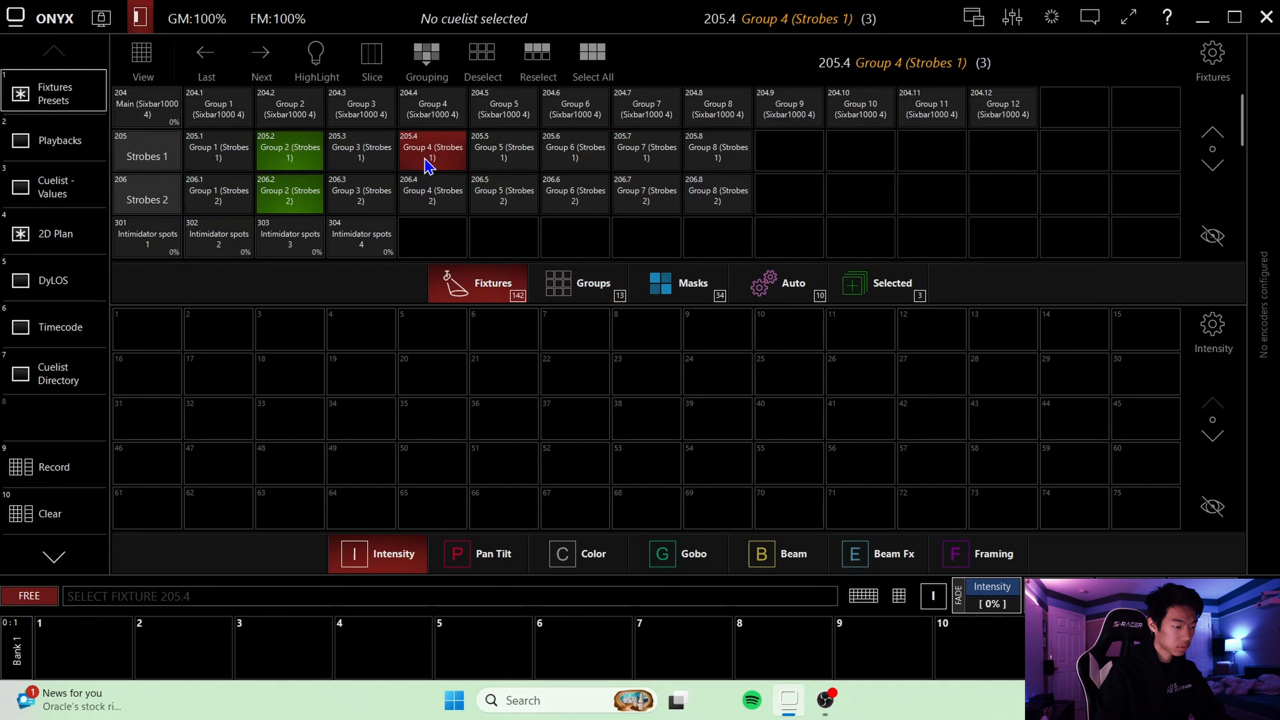
left_click(434, 191)
left_click(575, 148)
left_click(581, 189)
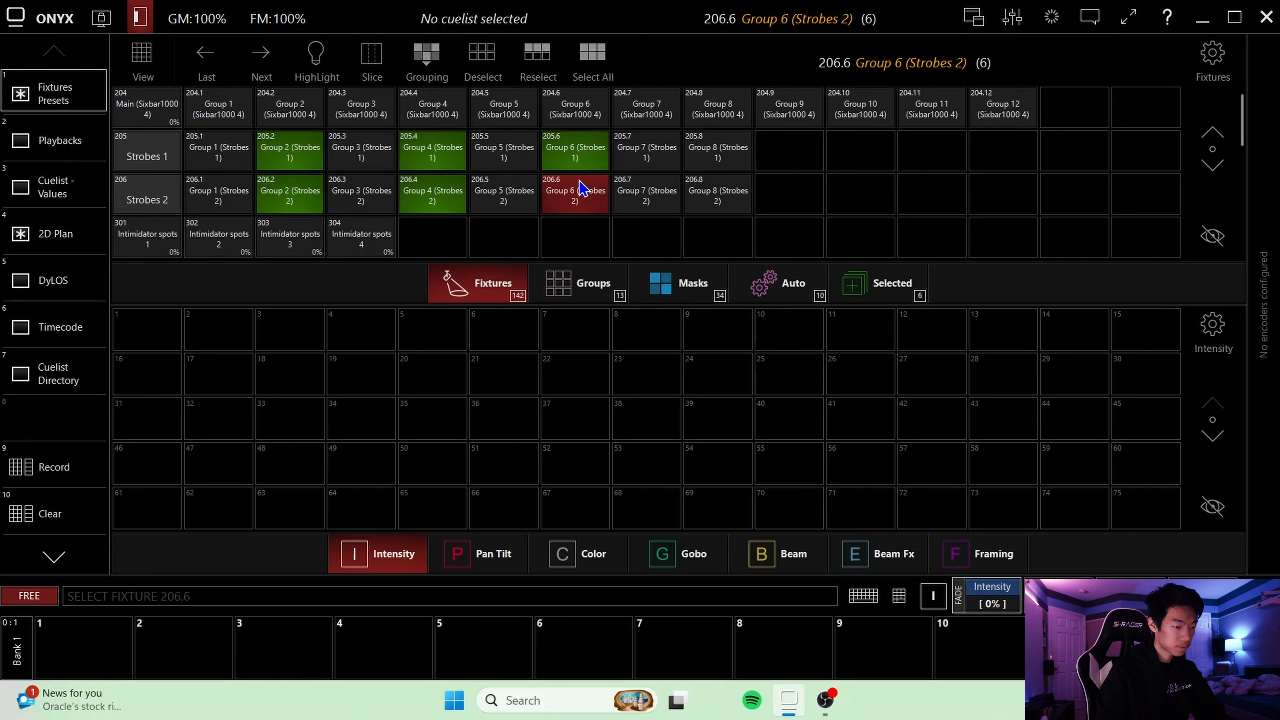
left_click(723, 171)
left_click(729, 198)
left_click(580, 275)
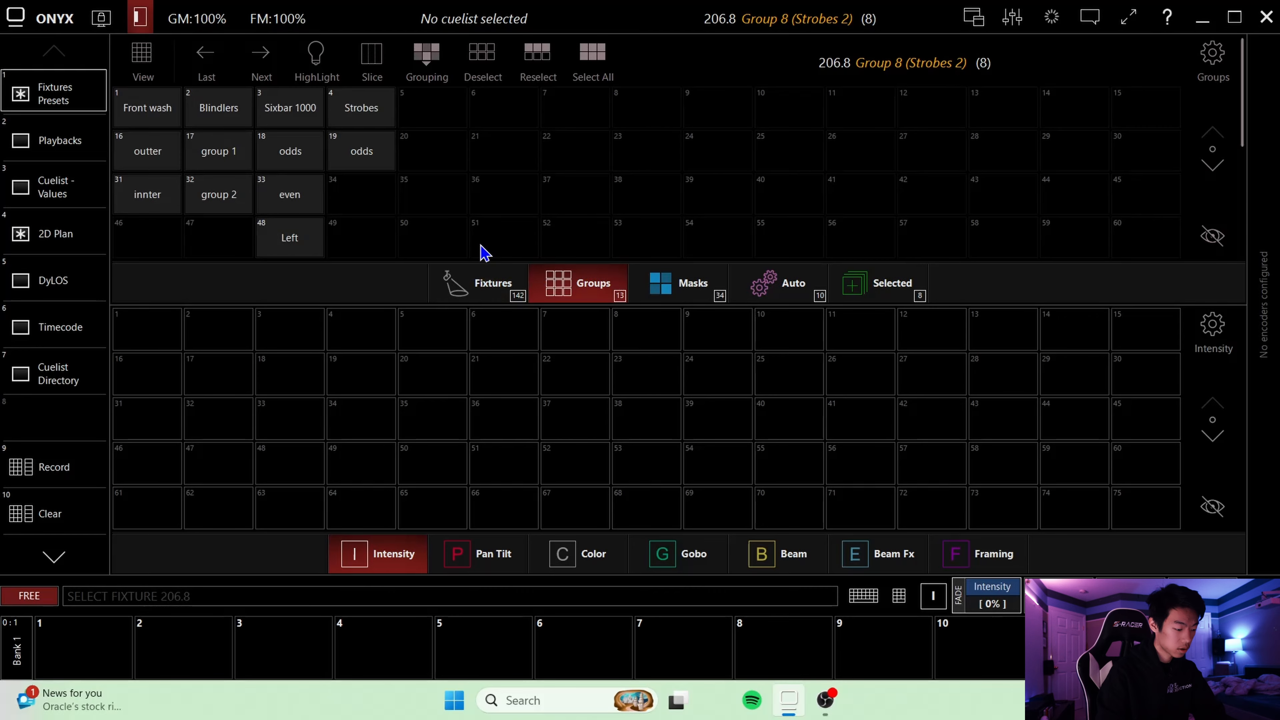
- Record the selected even-numbered strobe zones as a group in slot 34 and name it "evens"
left_click(54, 467)
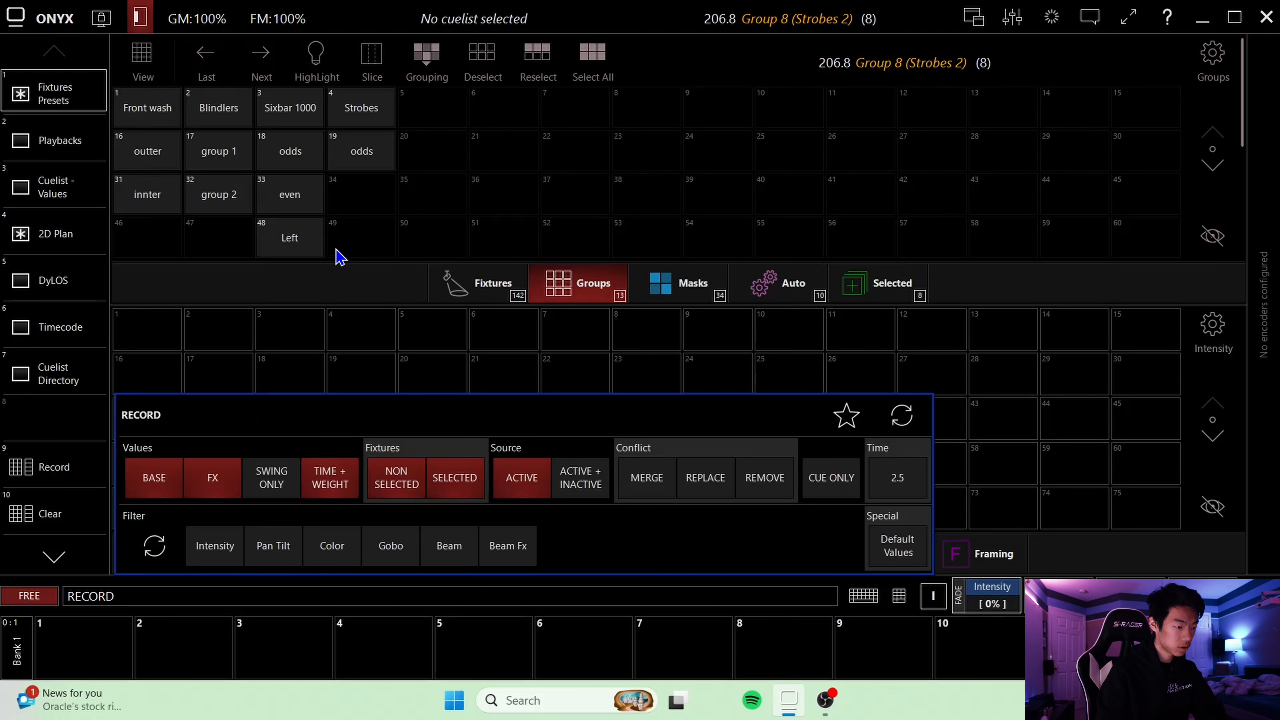
left_click(351, 196)
type("evens")
key("Return")
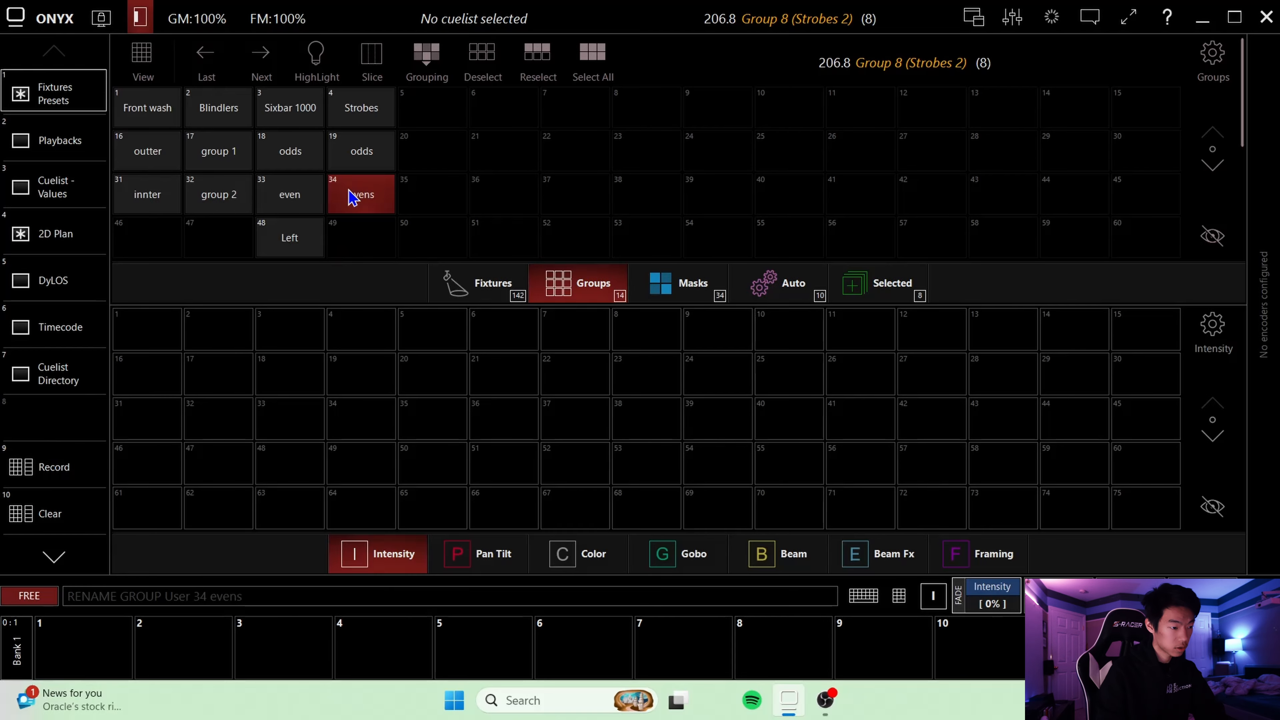
- Select fixture 205 (Strobes 1) with all its zones and record it as a group in slot 49 named "Left"
left_click(471, 285)
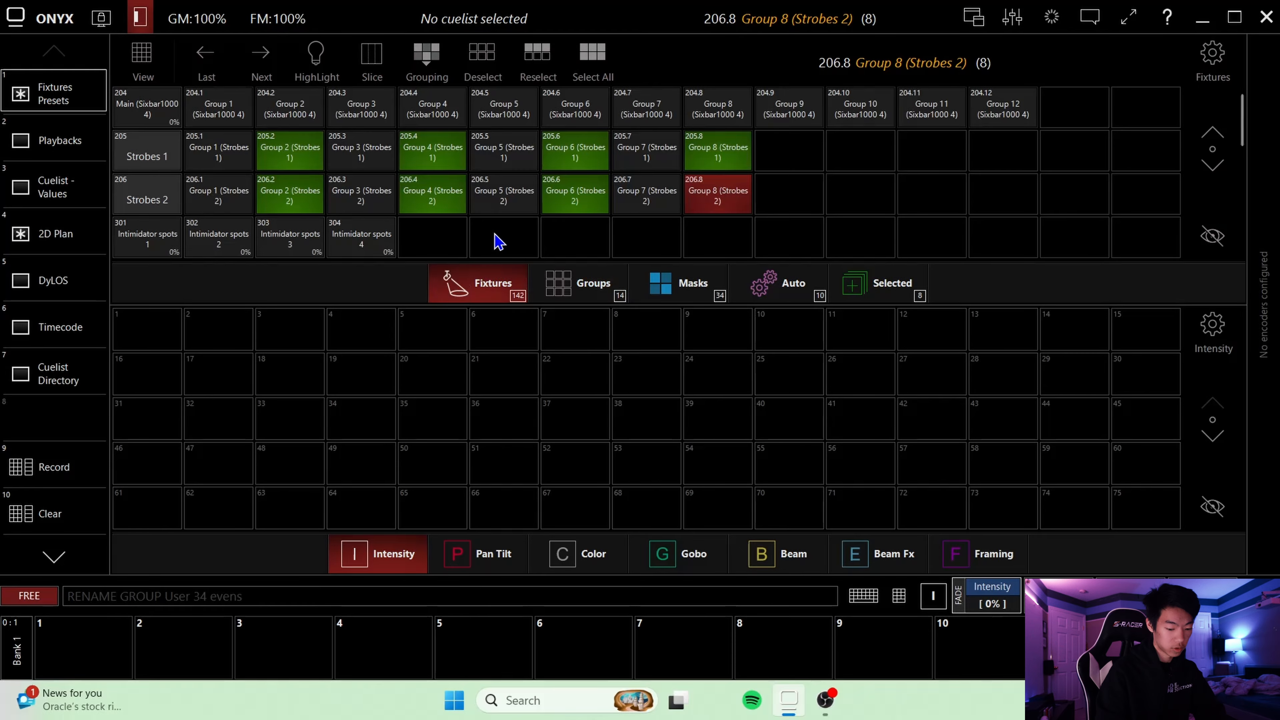
left_click(169, 153)
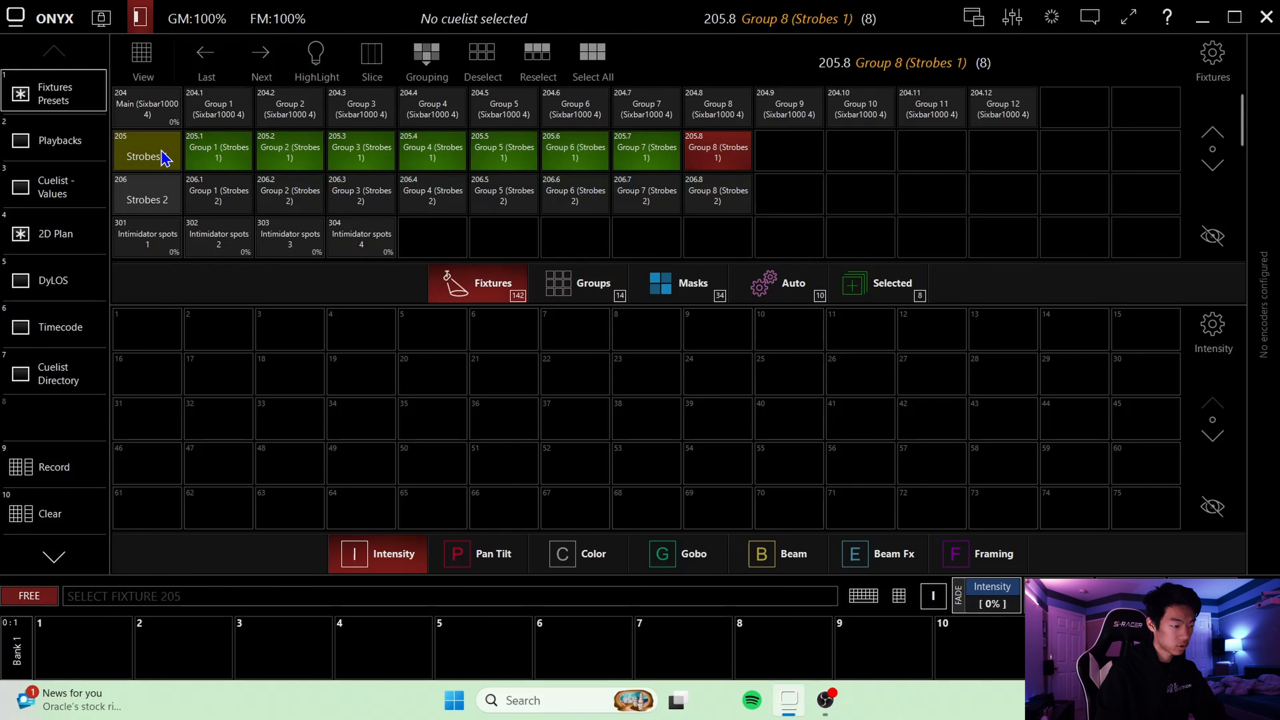
left_click(564, 291)
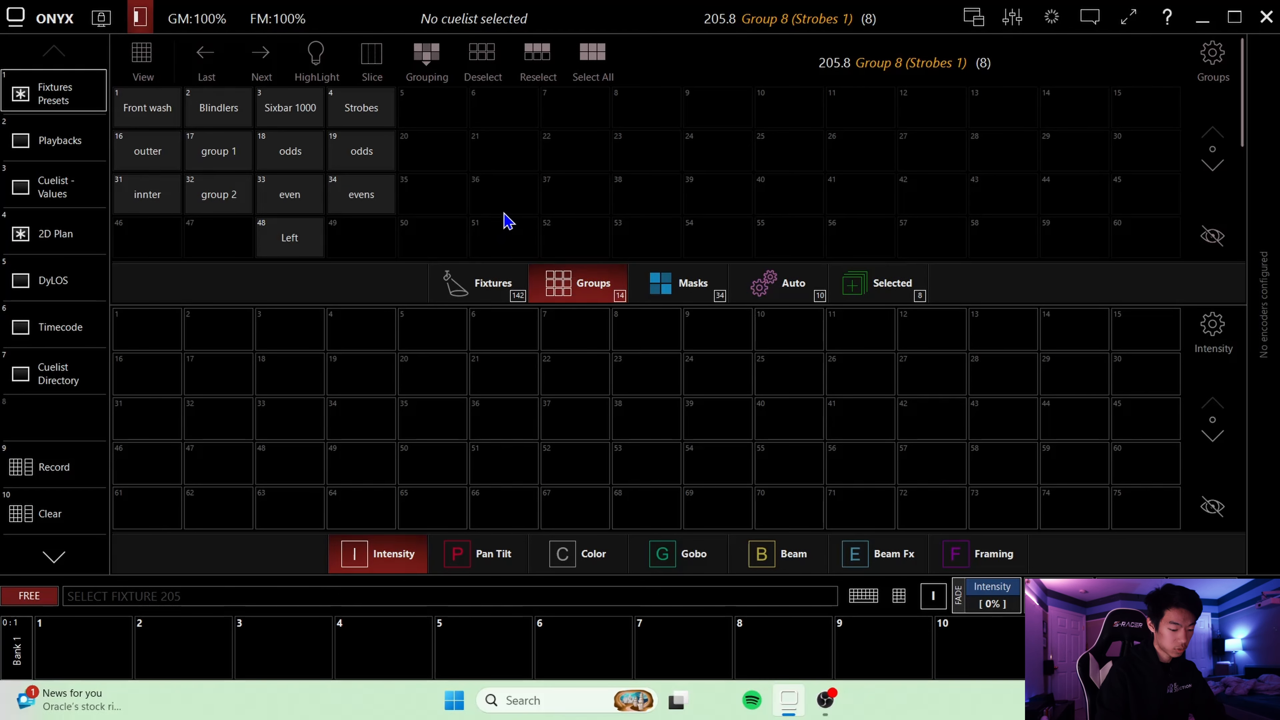
left_click(49, 469)
left_click(362, 254)
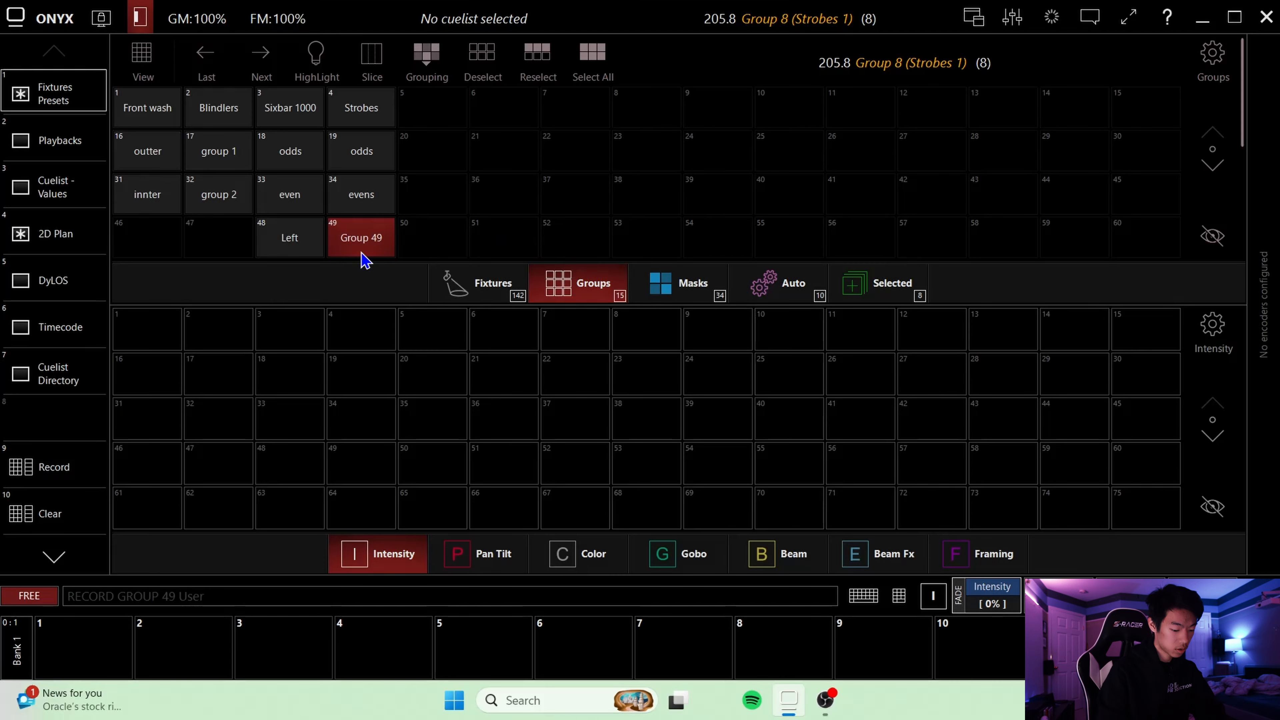
type("Left")
key("Return")
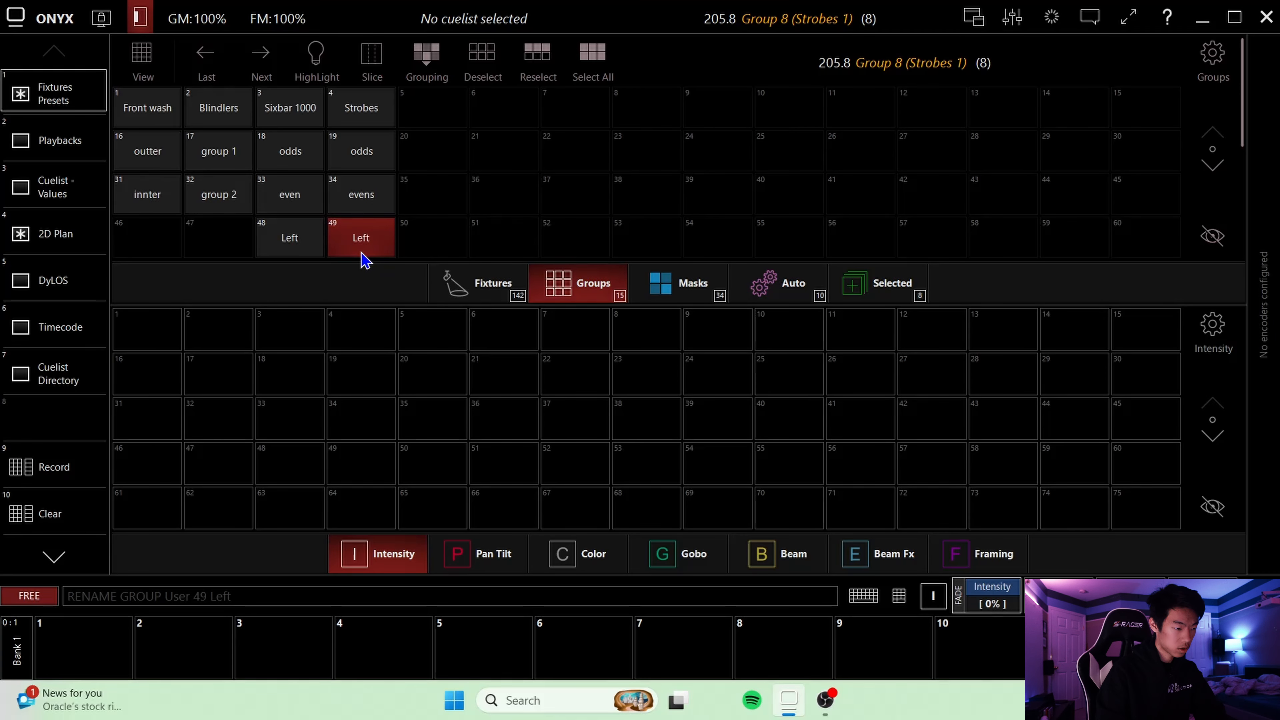
- Select fixture 206 (Strobes 2) with all its zones and record it as a group in slot 64 named "Right"
left_click(1220, 171)
left_click(31, 140)
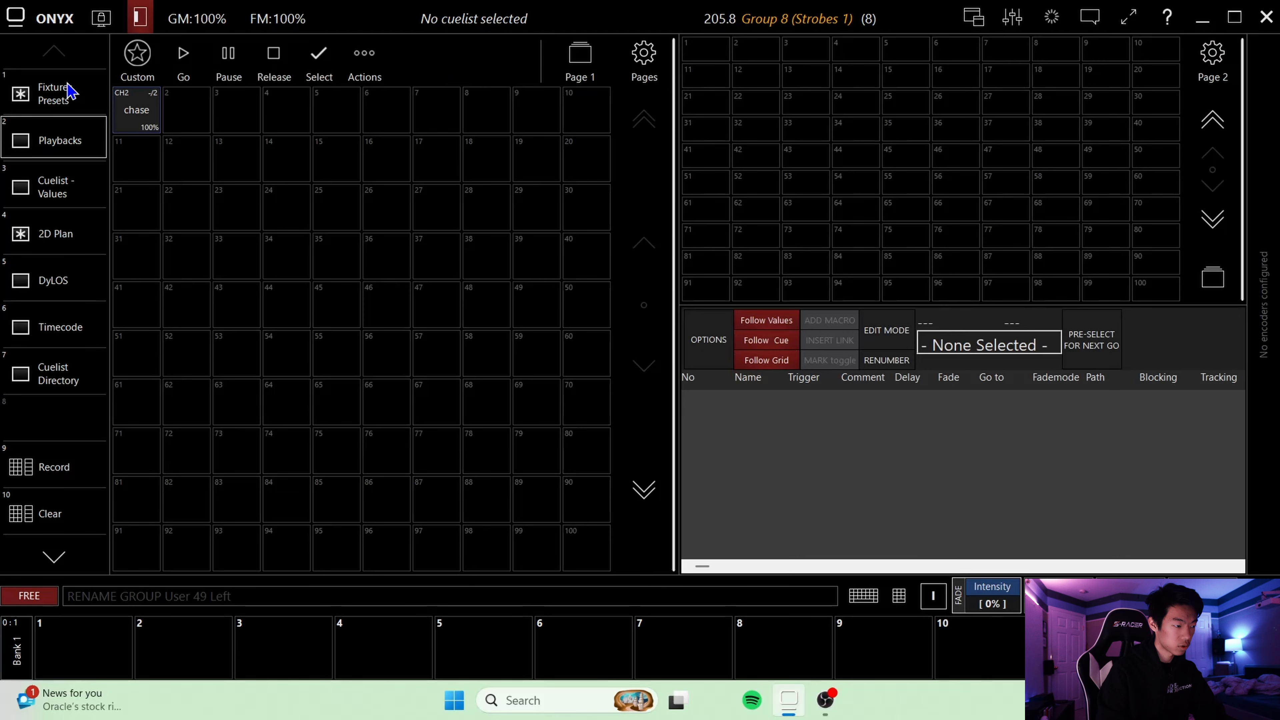
left_click(70, 90)
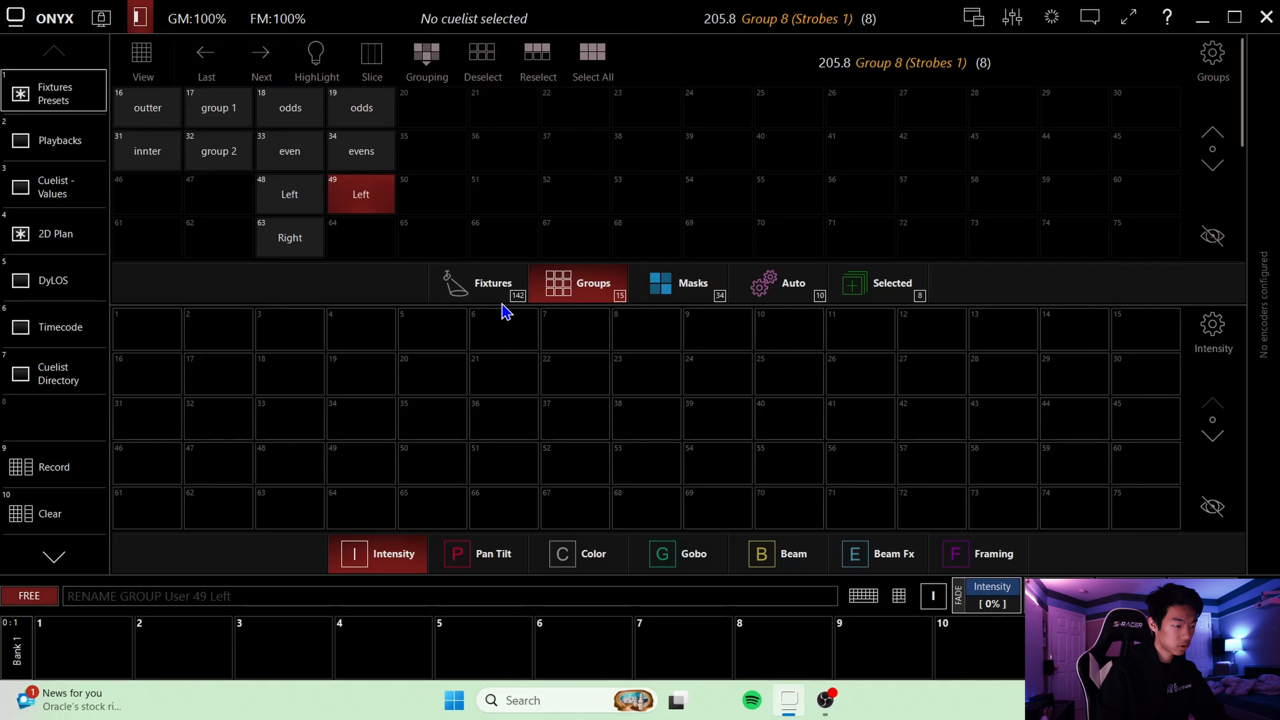
left_click(487, 293)
left_click(148, 192)
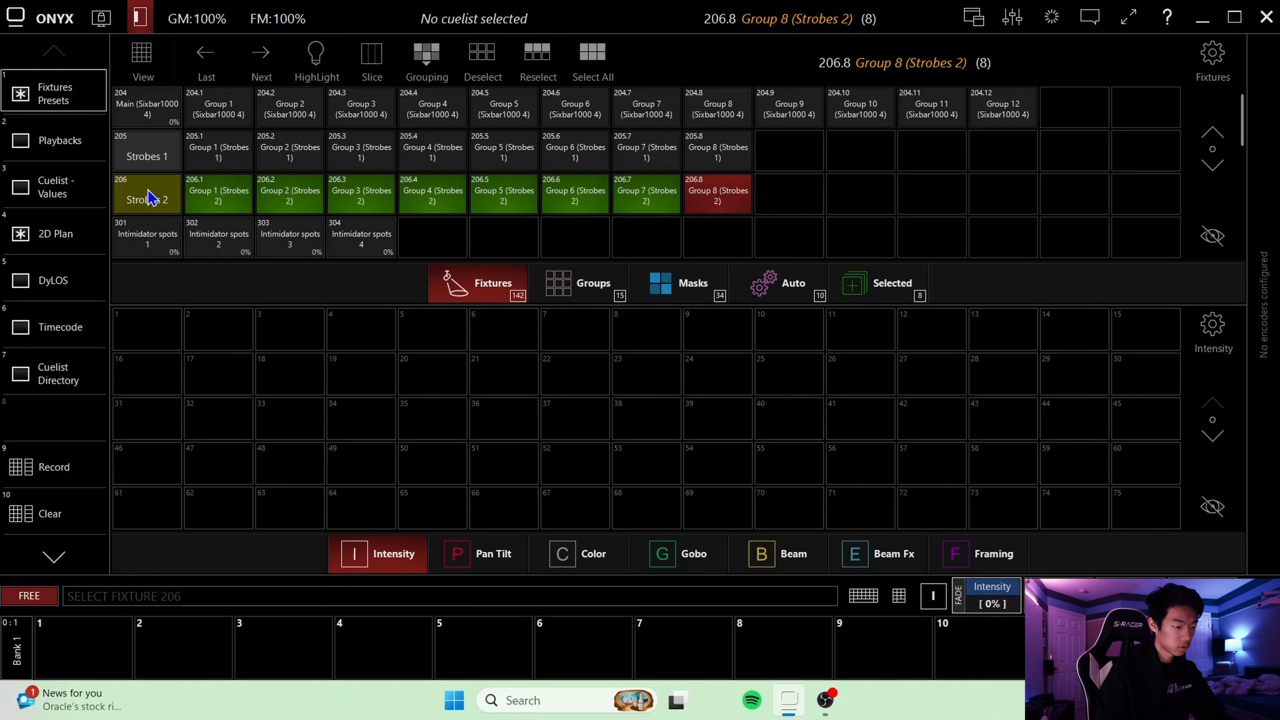
left_click(577, 306)
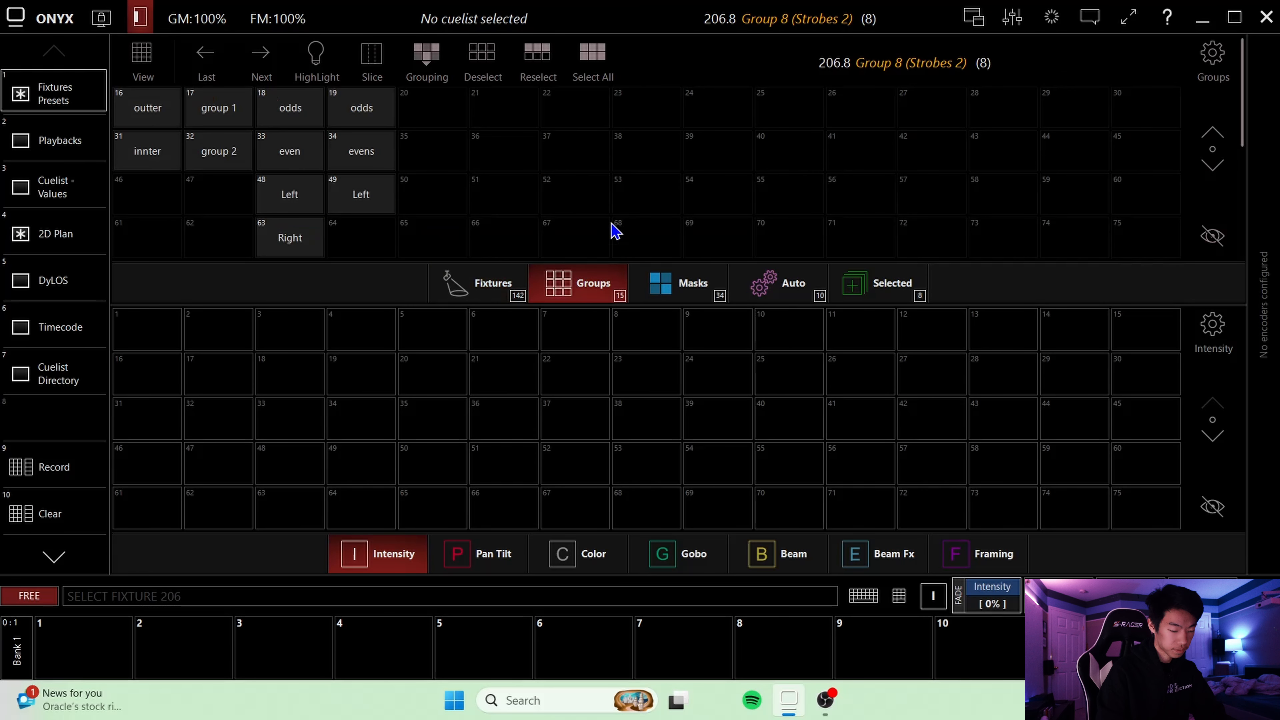
left_click(45, 474)
left_click(361, 237)
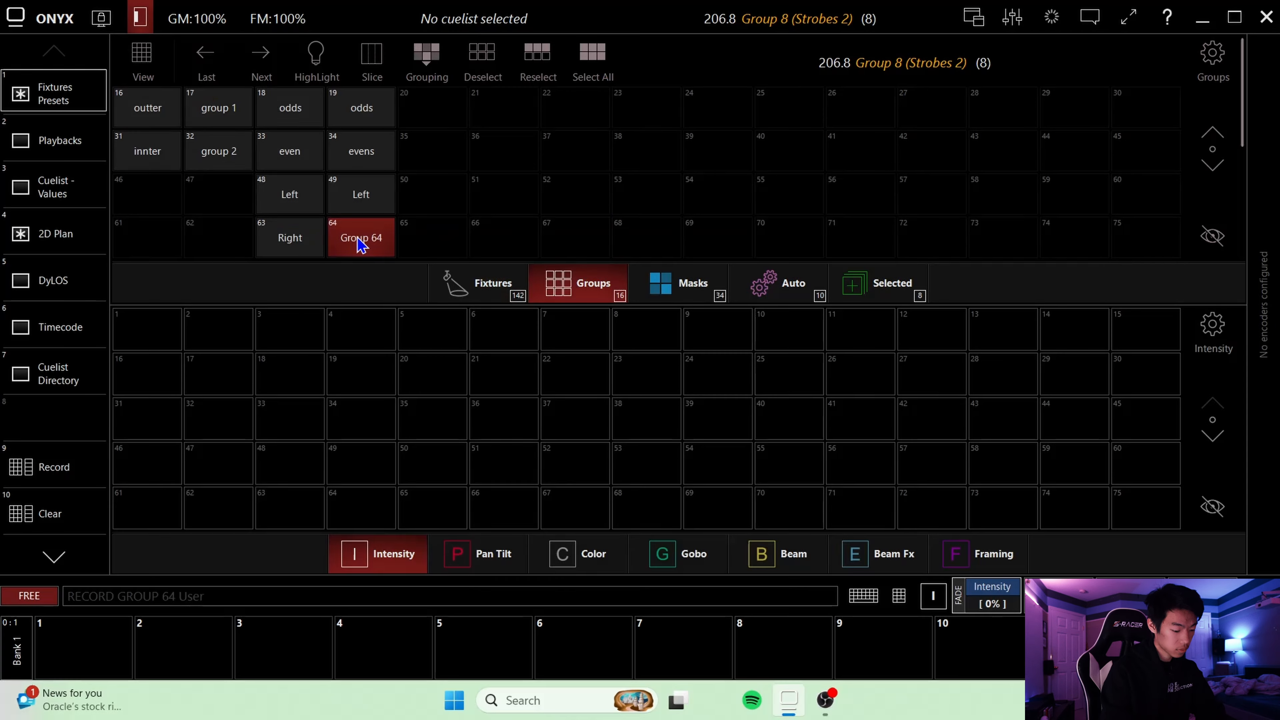
type("Right")
key("Return")
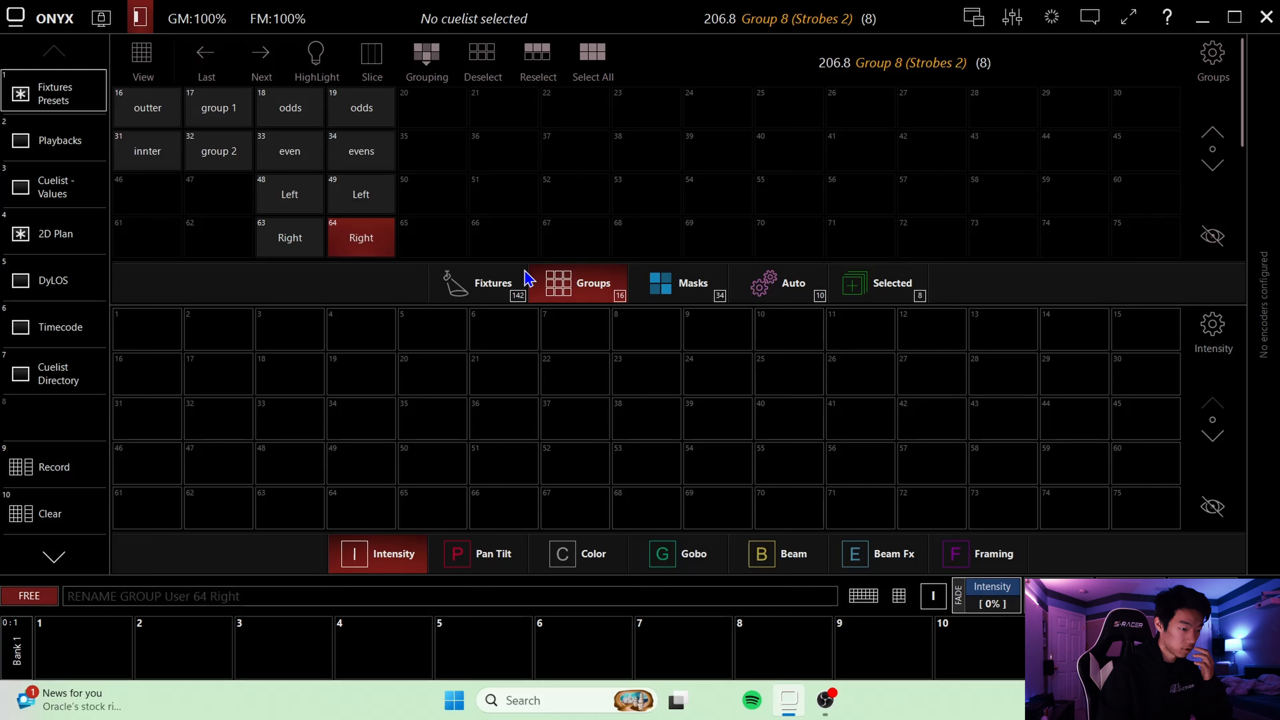
- Clear the strobe selection, select Intimidator spots 1 through 4 (fixtures 301 to 304), and return to the group list
left_click(519, 283)
left_click(594, 285)
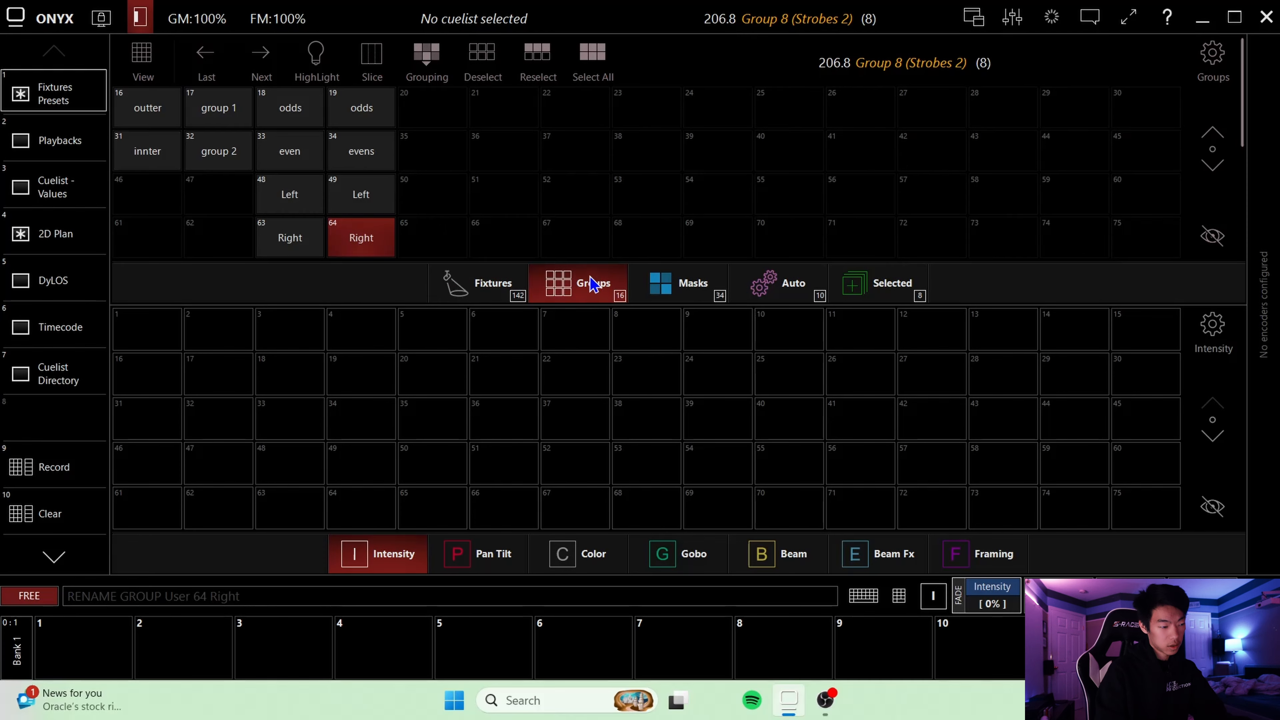
left_click(474, 299)
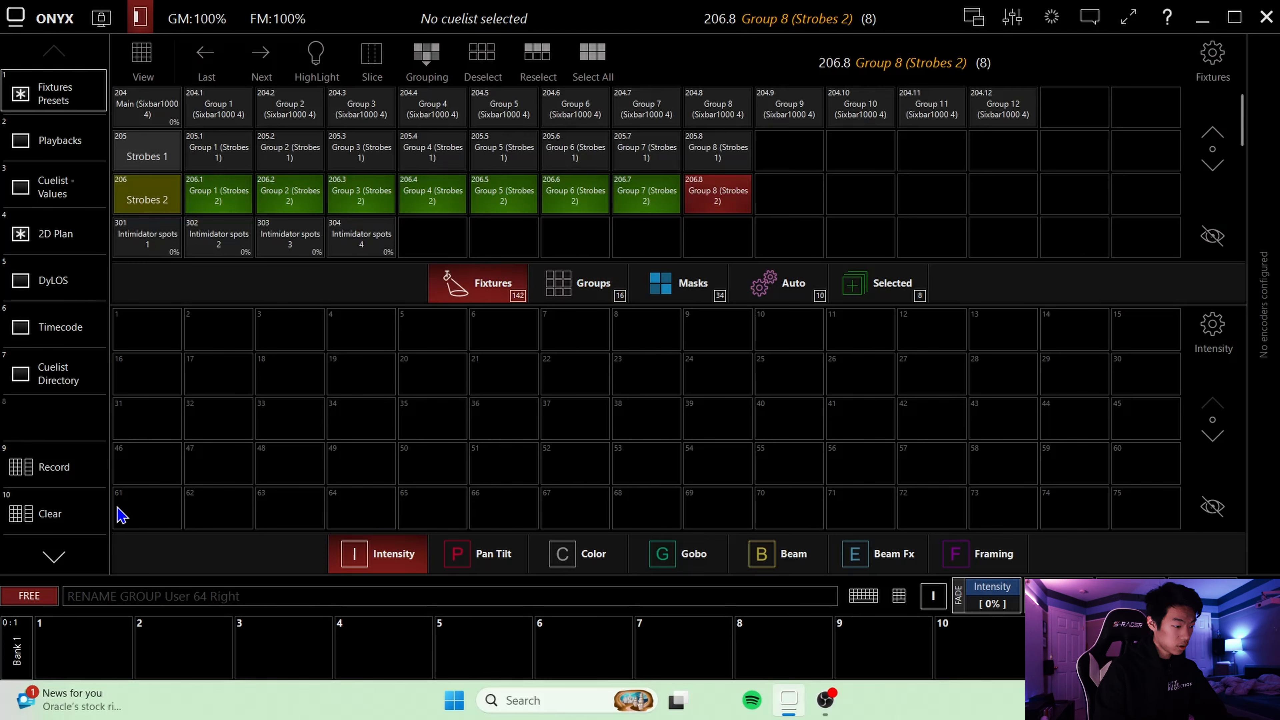
left_click(58, 504)
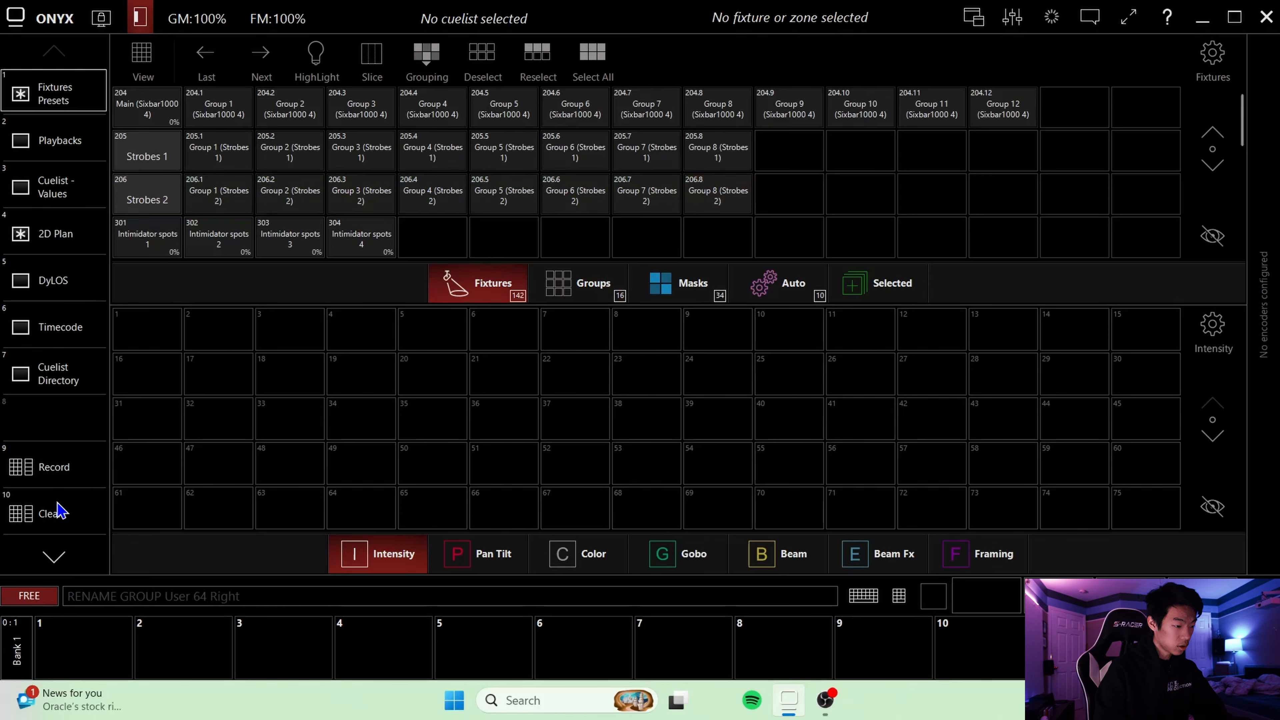
left_click(1219, 170)
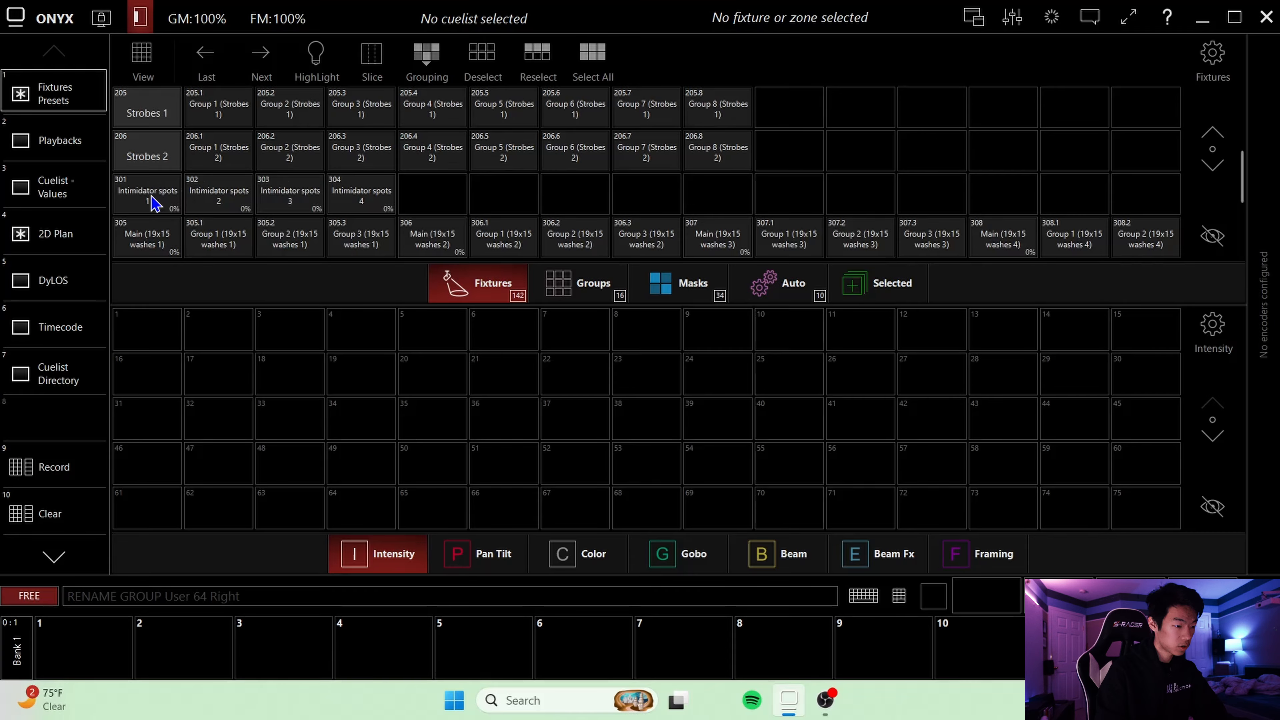
left_click_drag(154, 204, 375, 203)
left_click(554, 282)
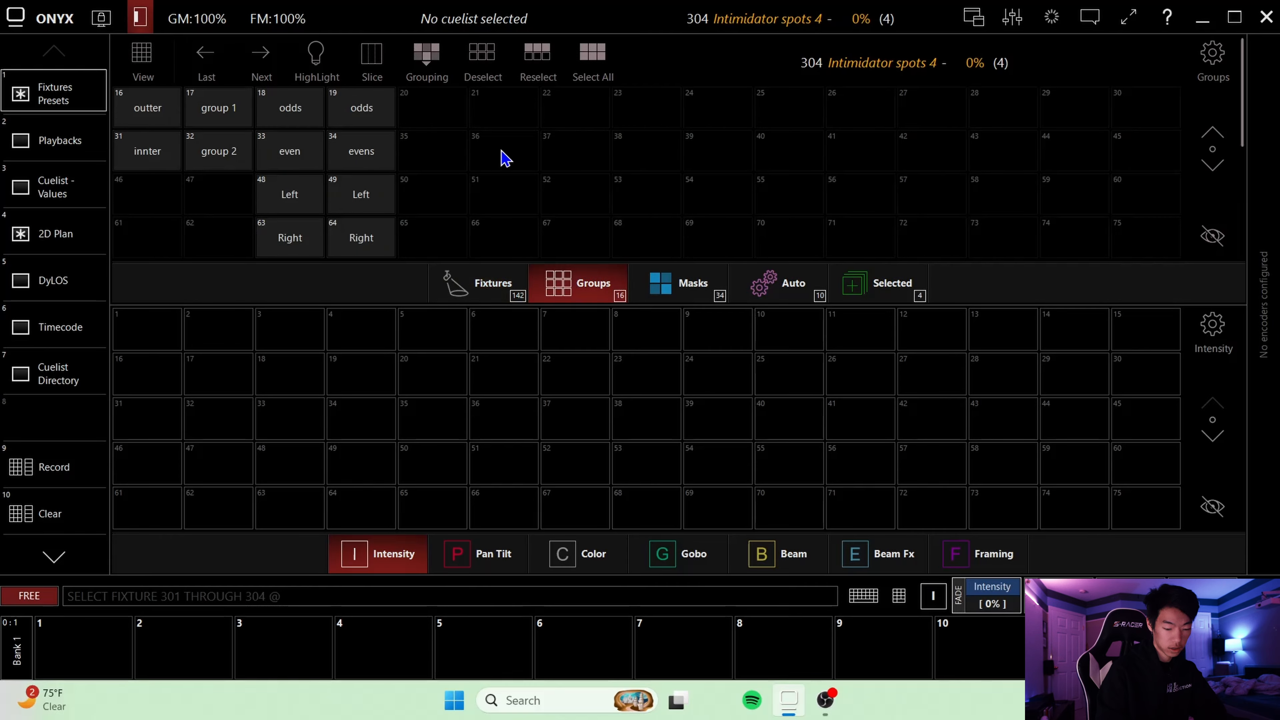
- Record the four selected Intimidator spots as a group in slot 20 and name it "intimidator spots"
left_click(31, 461)
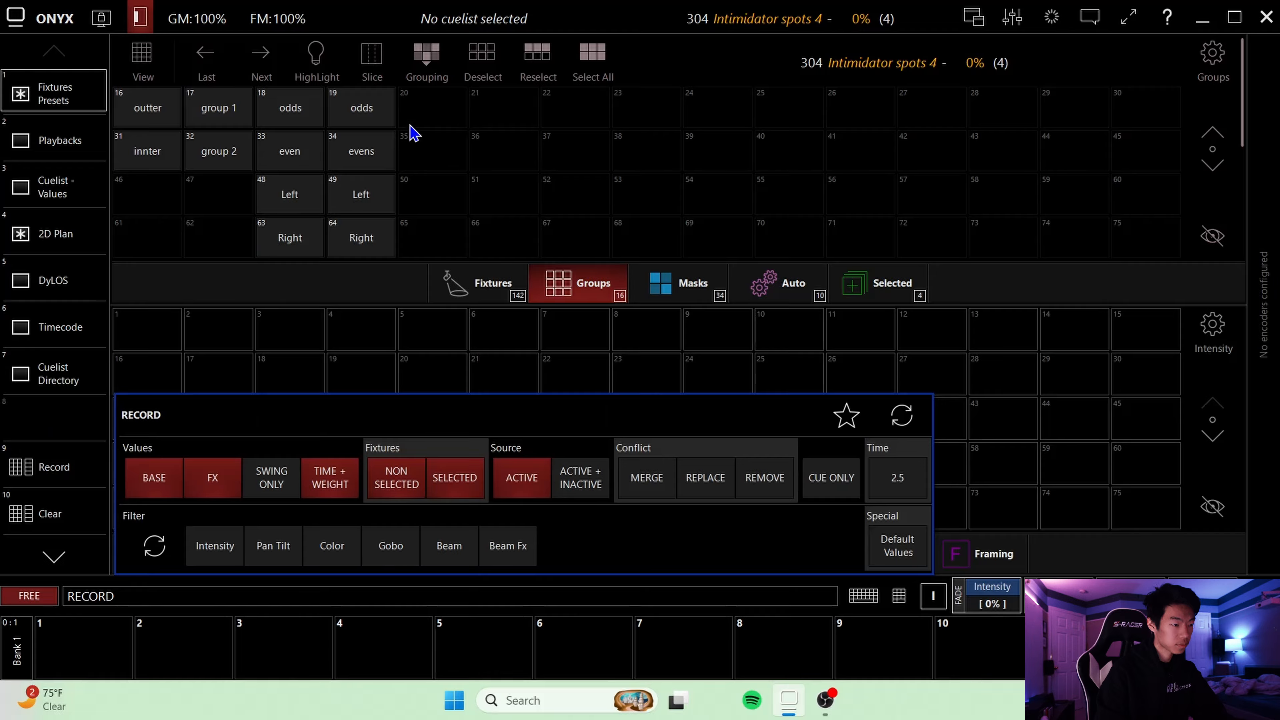
left_click(429, 97)
type("intimidator s")
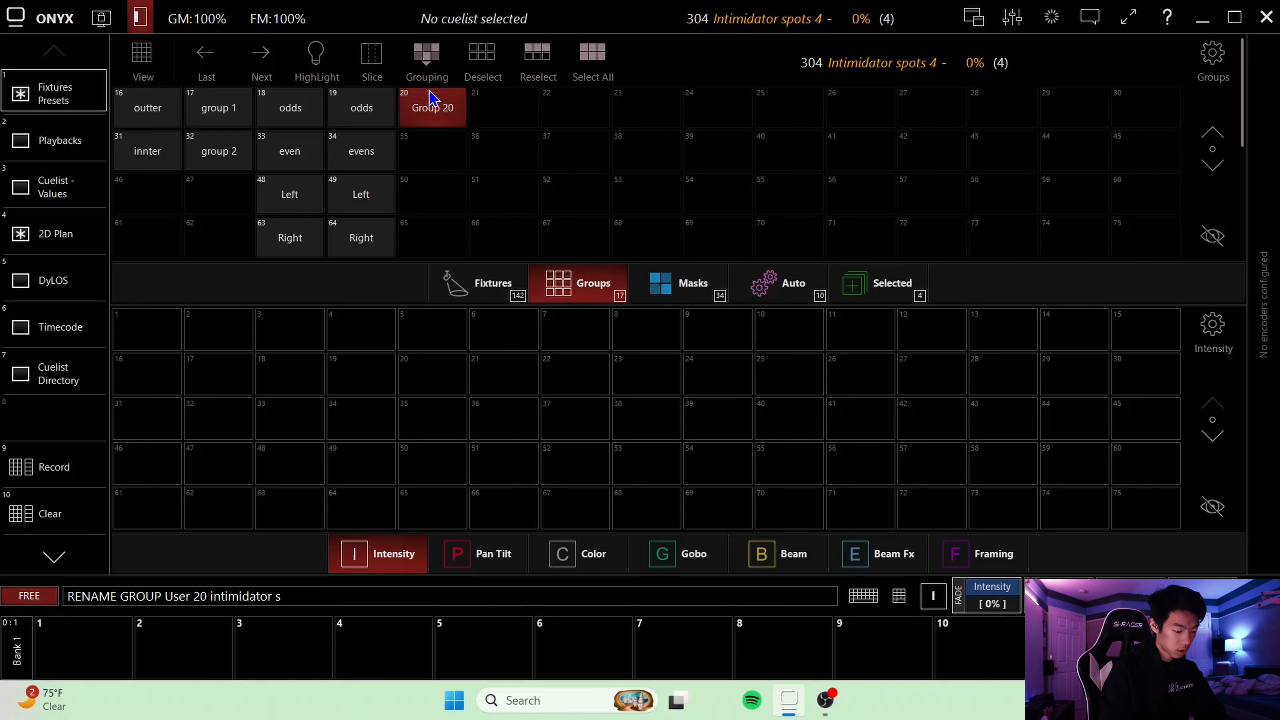
type("pots")
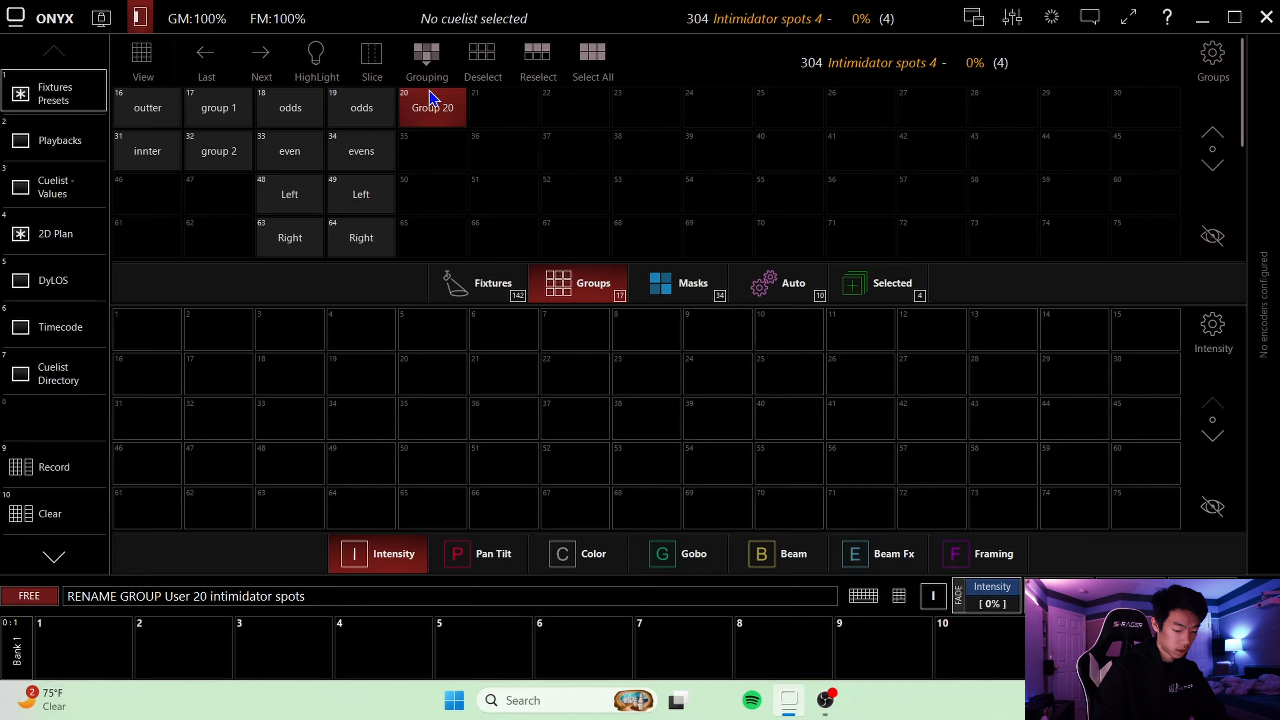
key("Return")
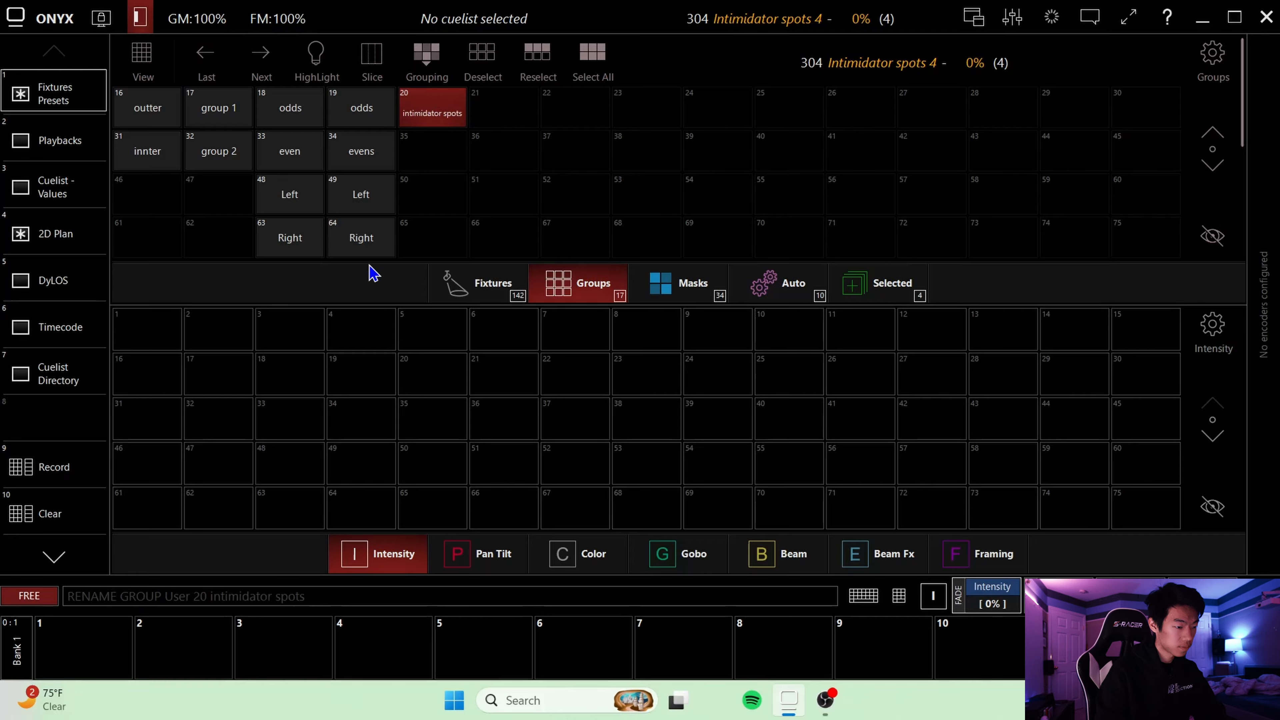
- Clear the selection, select only Intimidator spots 1 and 3 (fixtures 301 and 303), and return to the group list
left_click(501, 292)
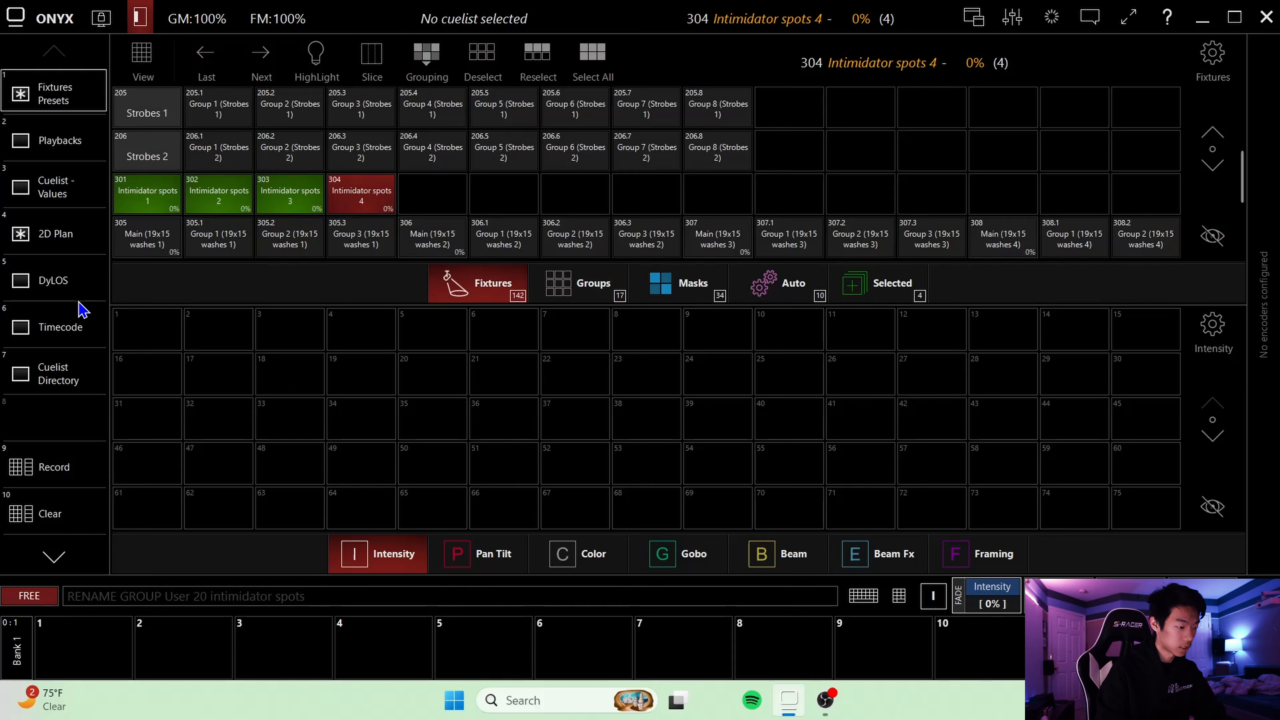
left_click(72, 514)
left_click(154, 194)
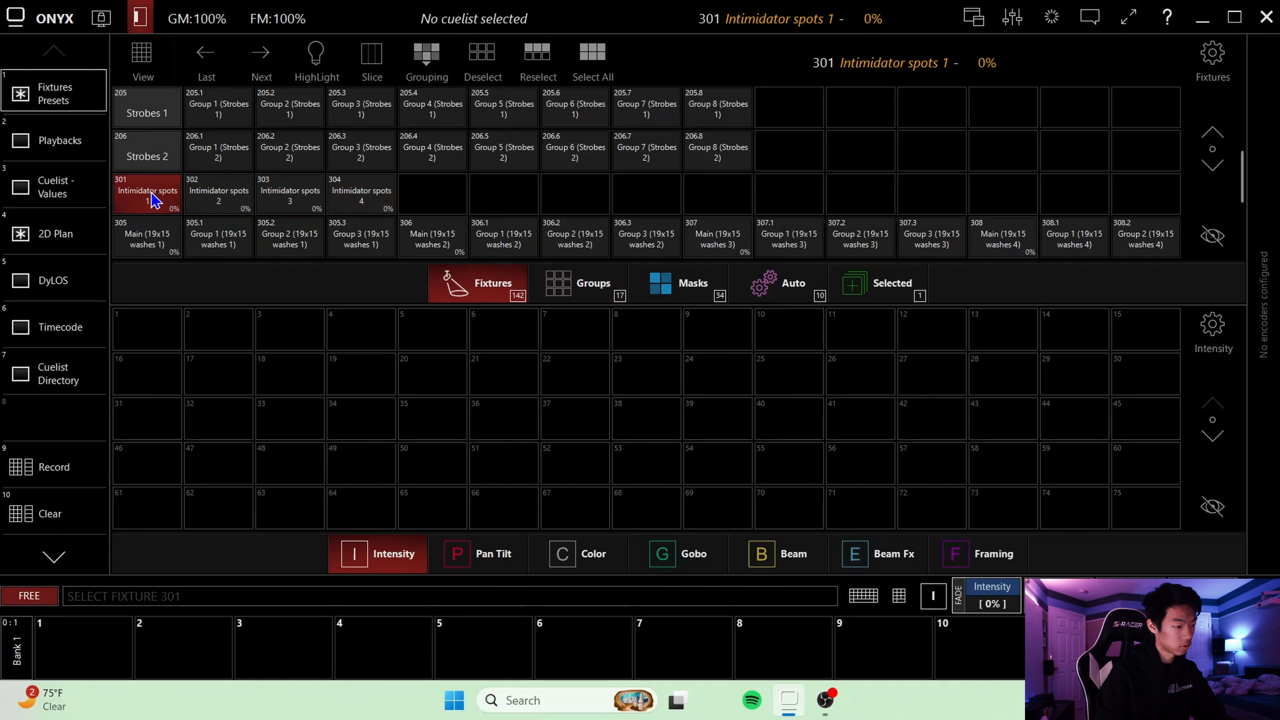
left_click(299, 195)
left_click(567, 284)
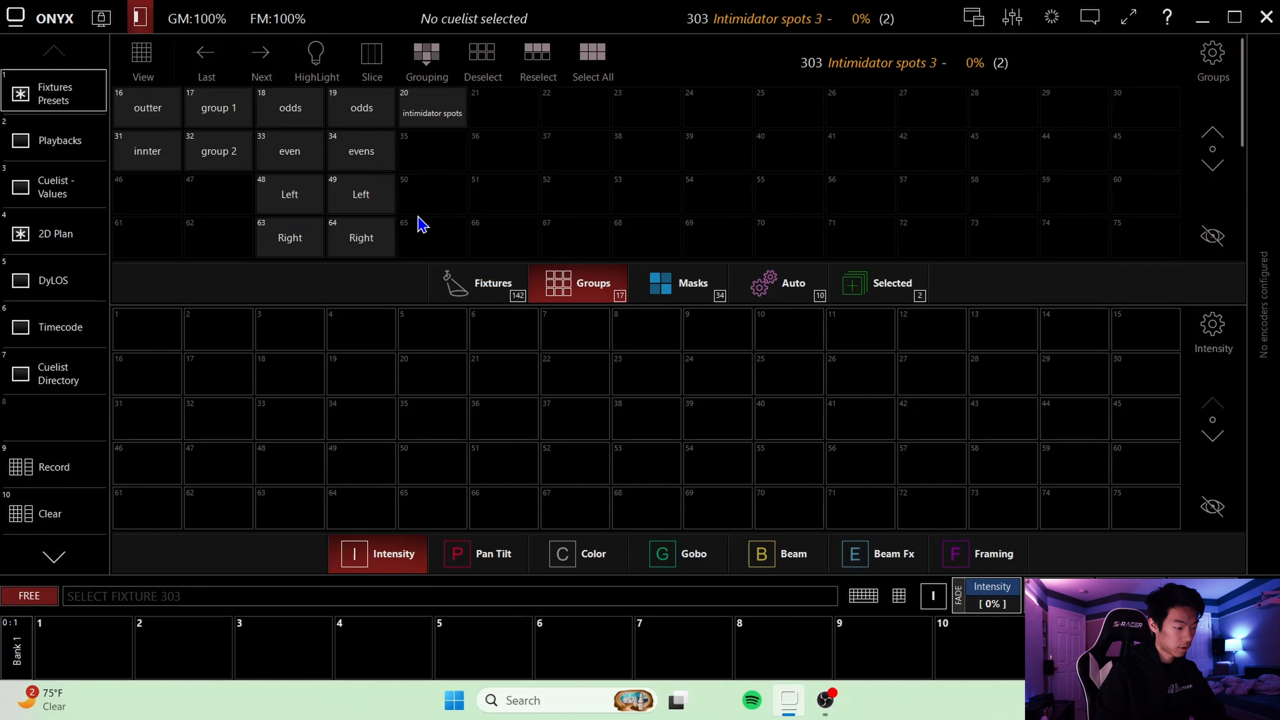
- Record Intimidator spots 1 and 3 as a group in slot 35 and name it "left"
left_click(69, 483)
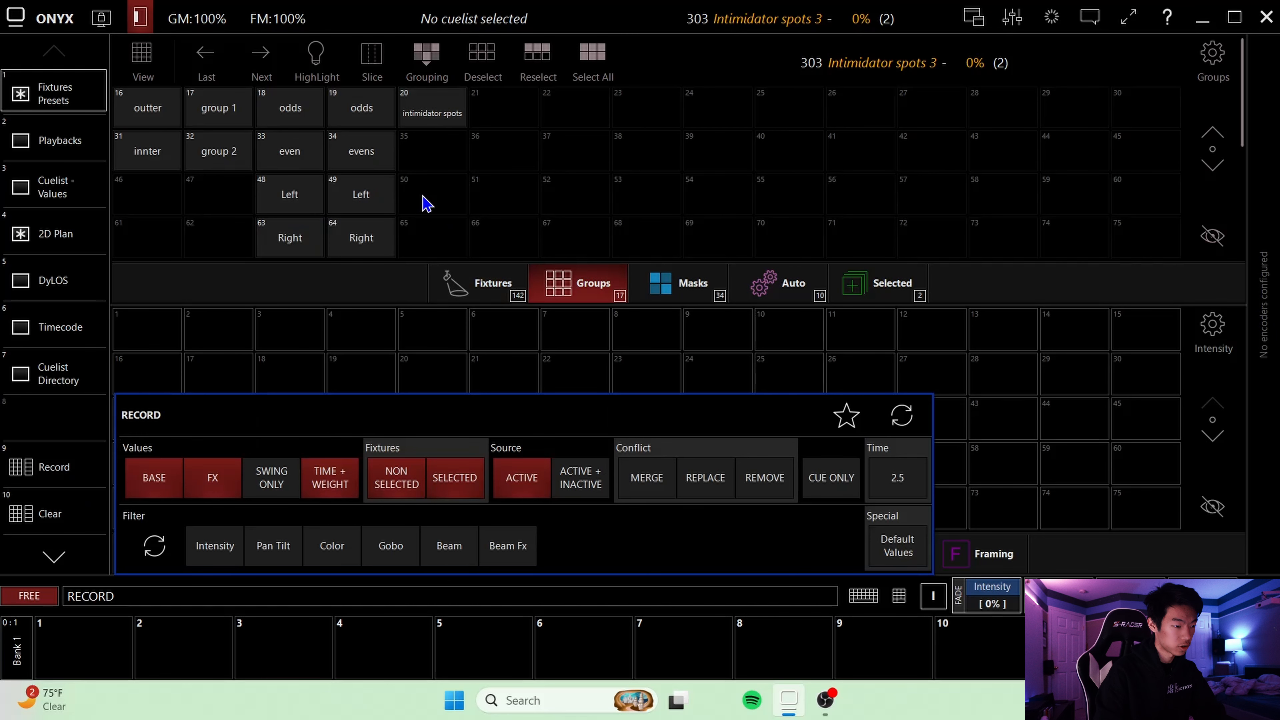
left_click(417, 157)
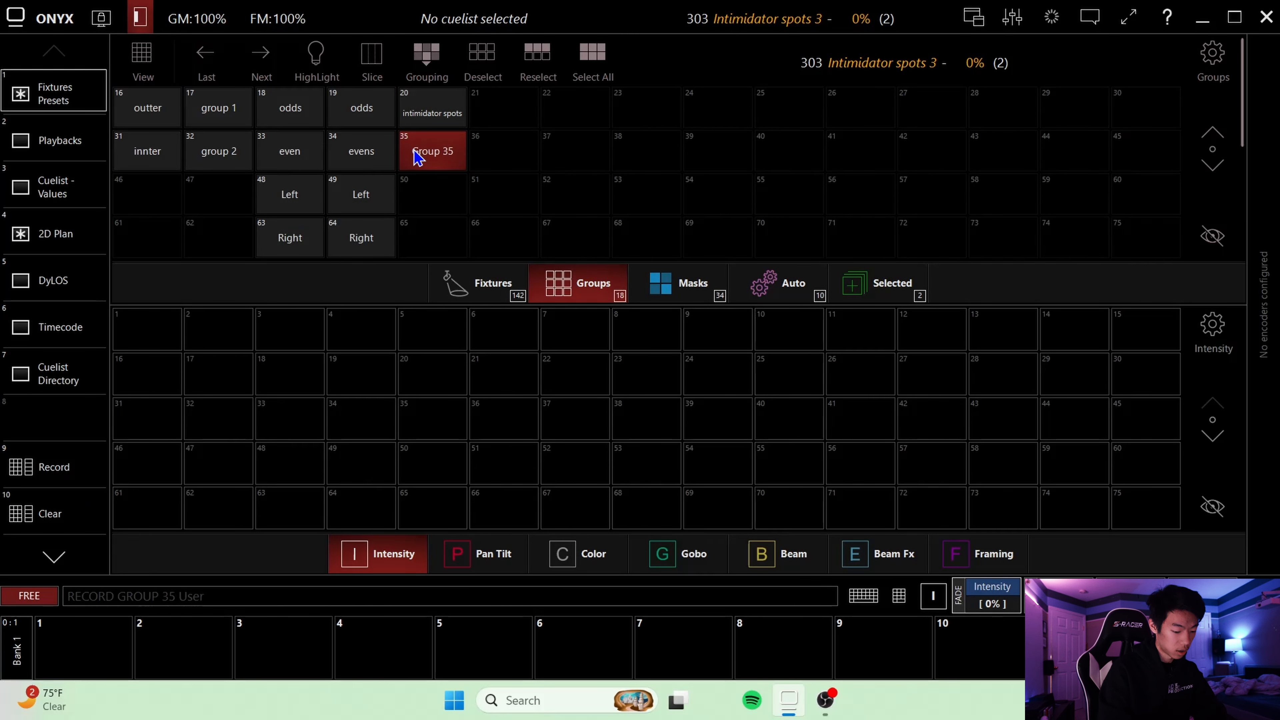
type("12")
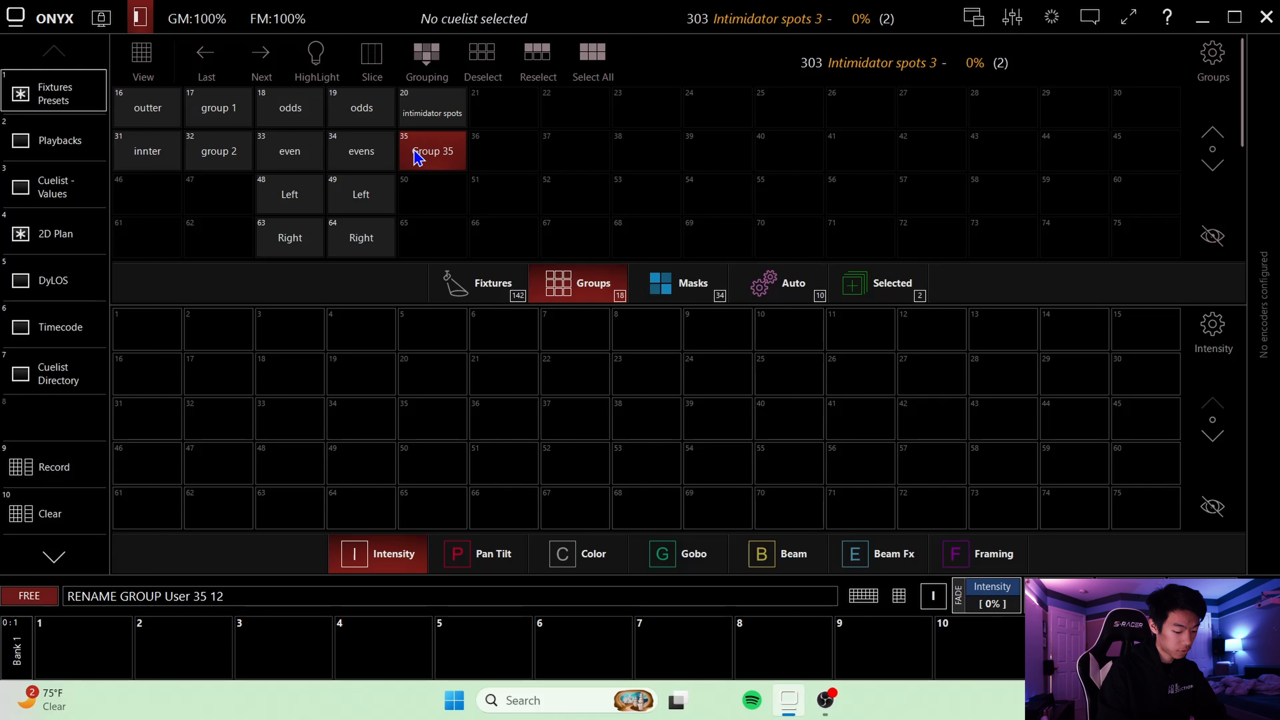
type(" left")
key("Return")
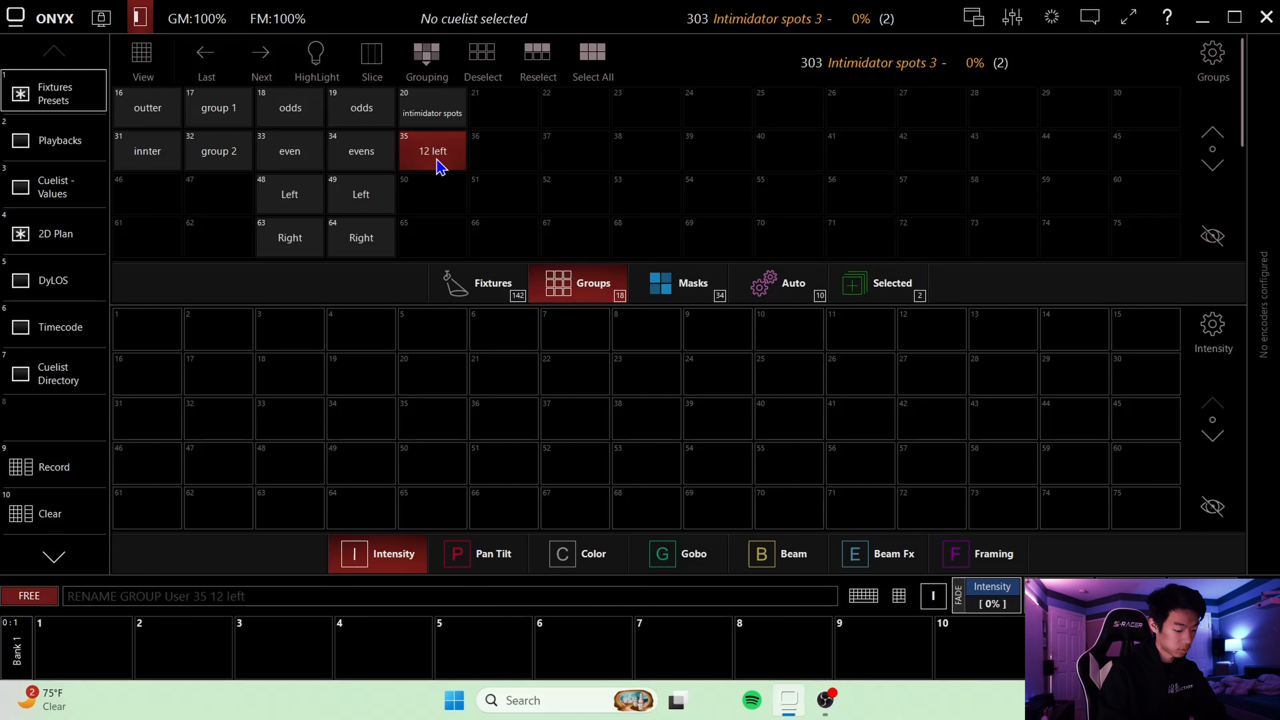
type("left")
key("Return")
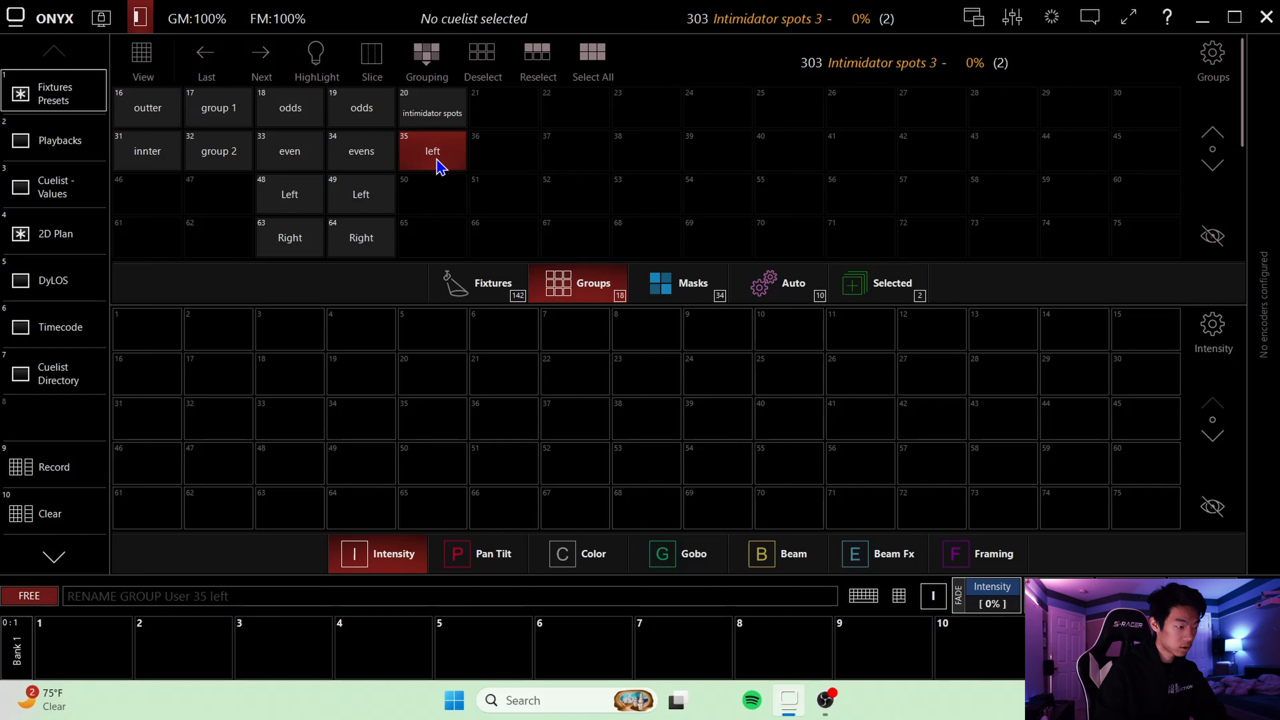
- Select only Intimidator spots 2 and 4 (fixtures 302 and 304) and return to the group list
left_click(498, 296)
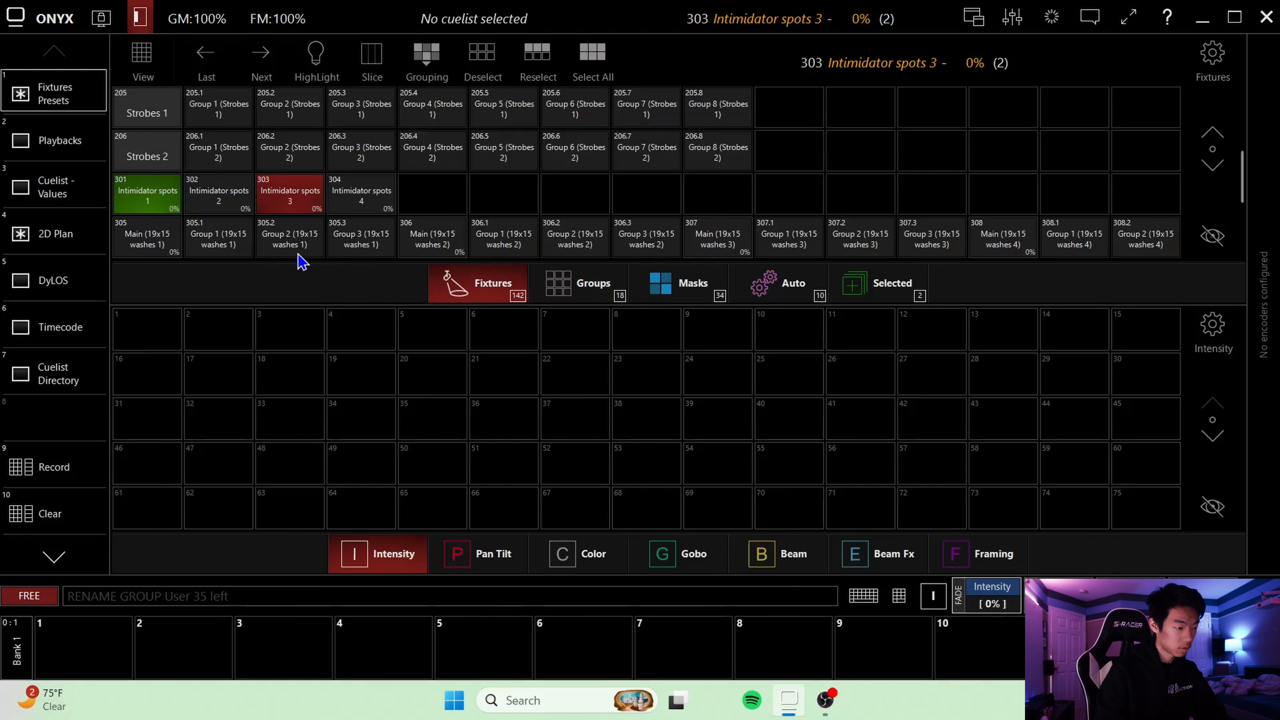
left_click(220, 201)
left_click(392, 194)
left_click(590, 290)
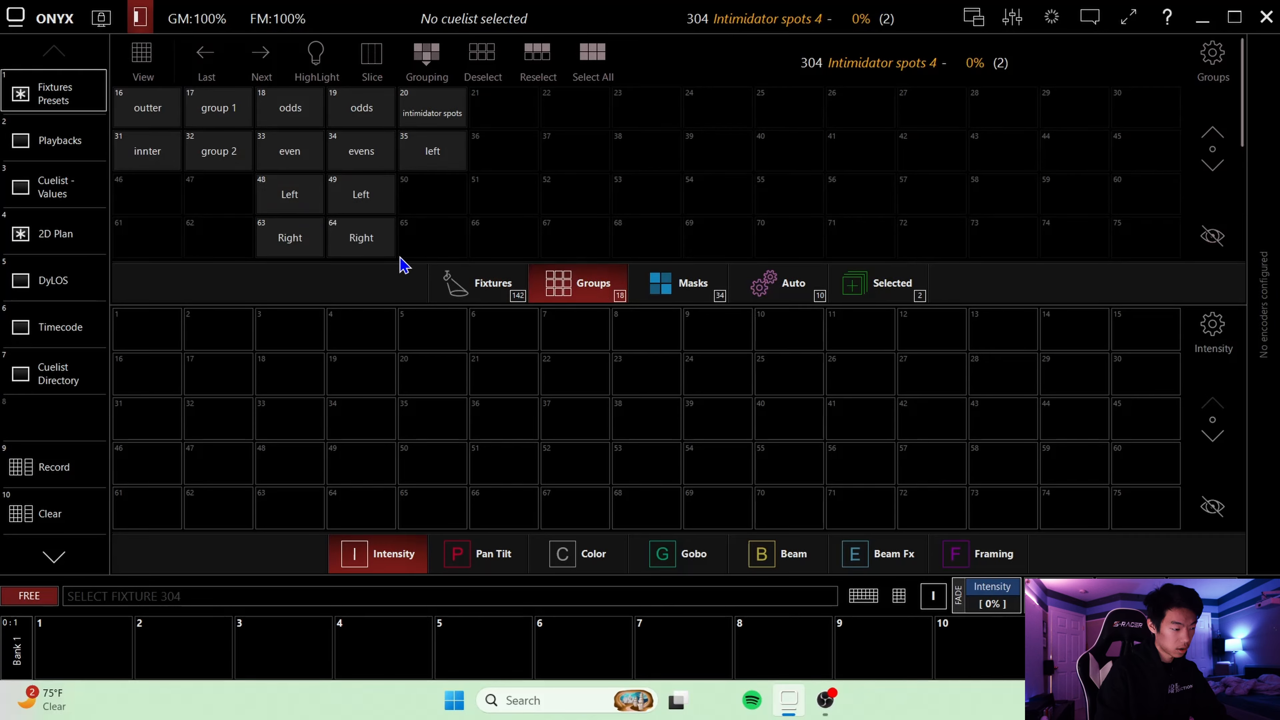
- Record Intimidator spots 2 and 4 as a group in slot 50 and name it "right"
left_click(35, 468)
left_click(437, 194)
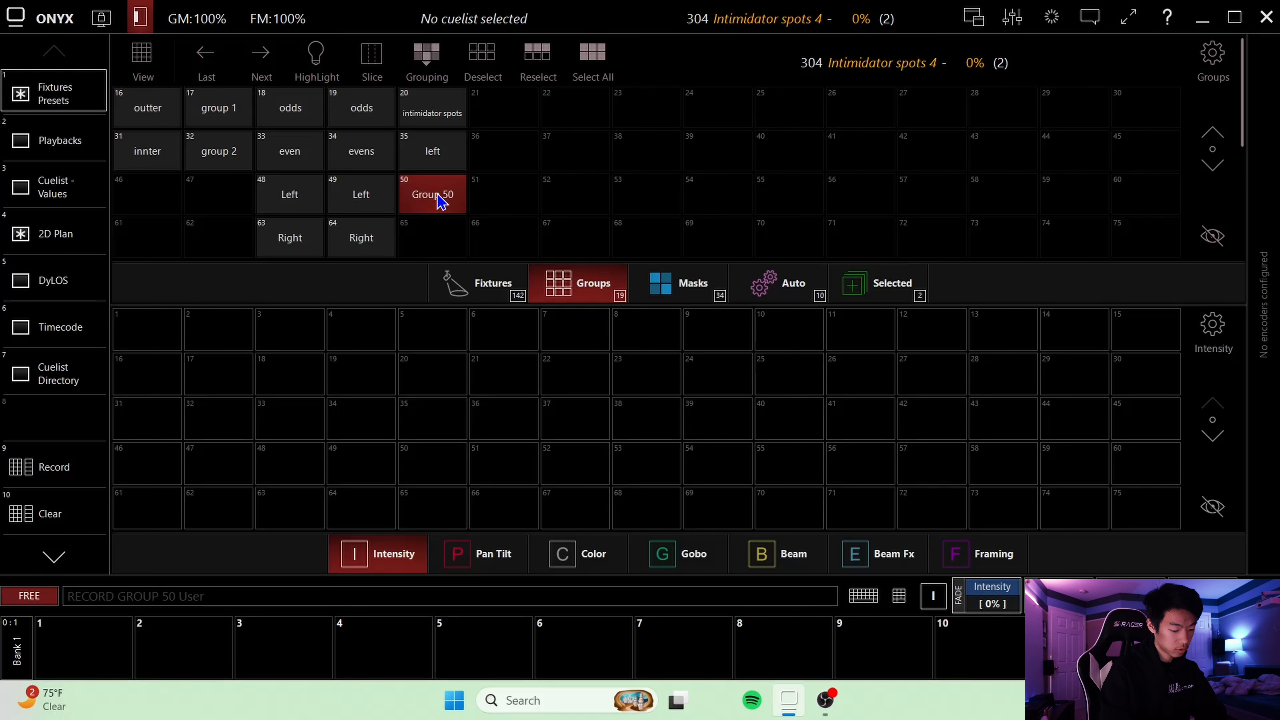
type("r 50 r")
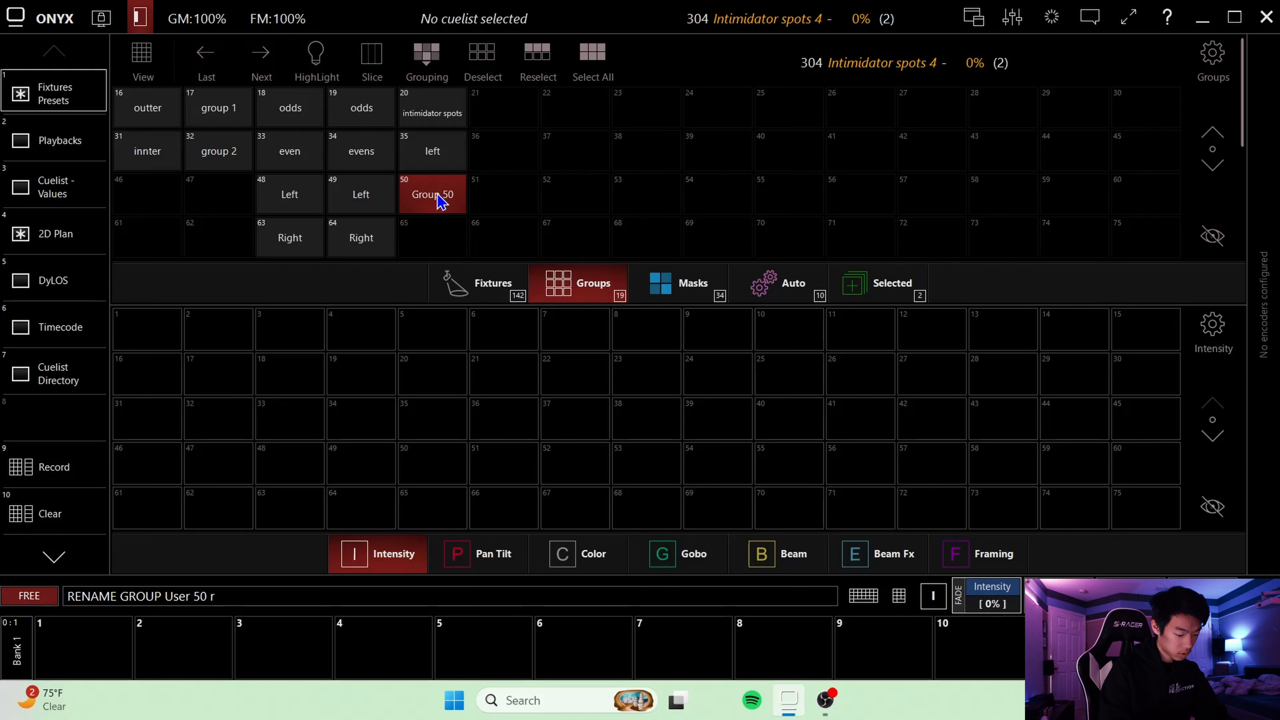
type("ight")
key("Return")
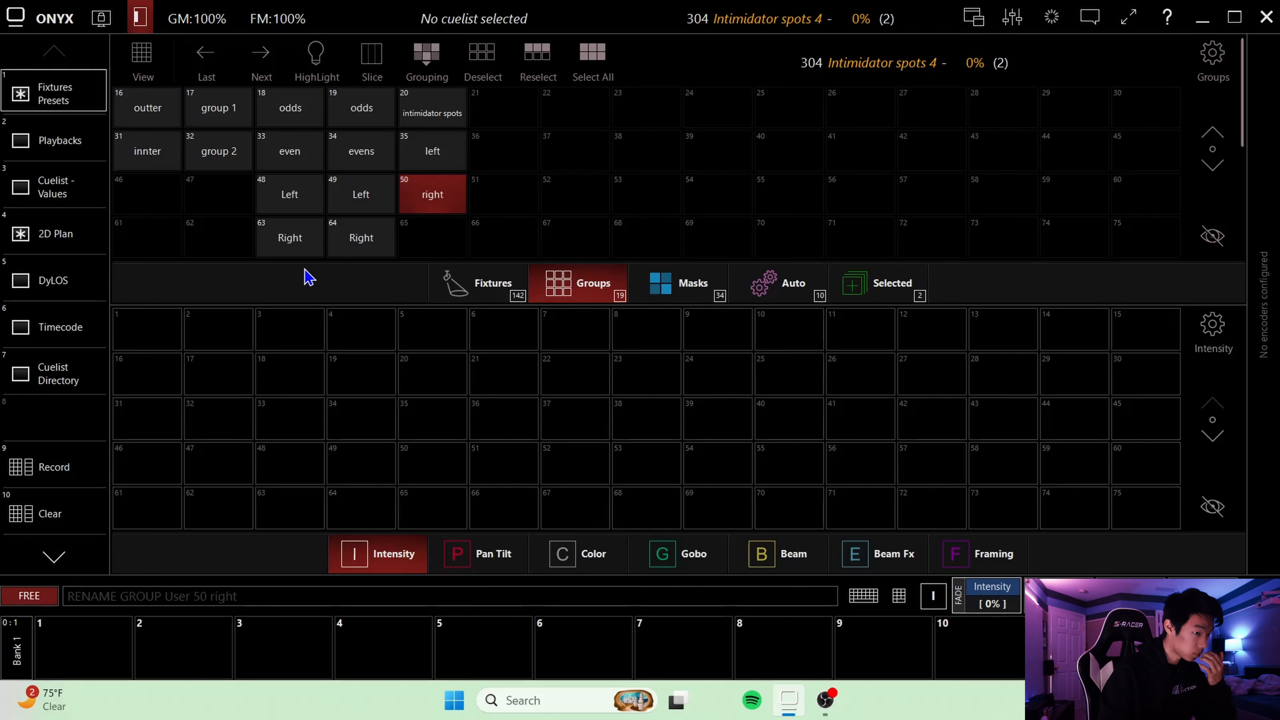
- Clear the Intimidator spot selection and select the Main parts of 19x15 washes 1 through 10 (fixtures 305 to 314) in order
left_click(485, 288)
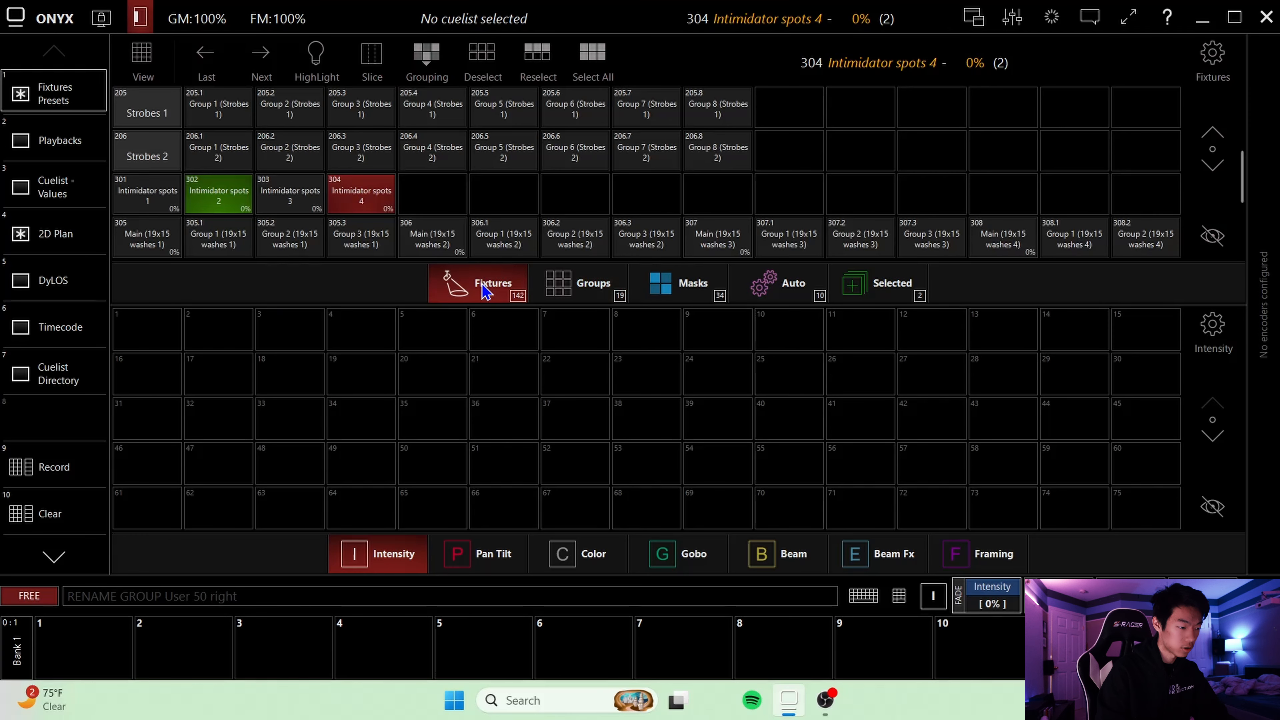
left_click(1220, 167)
left_click(1220, 167)
left_click(1220, 166)
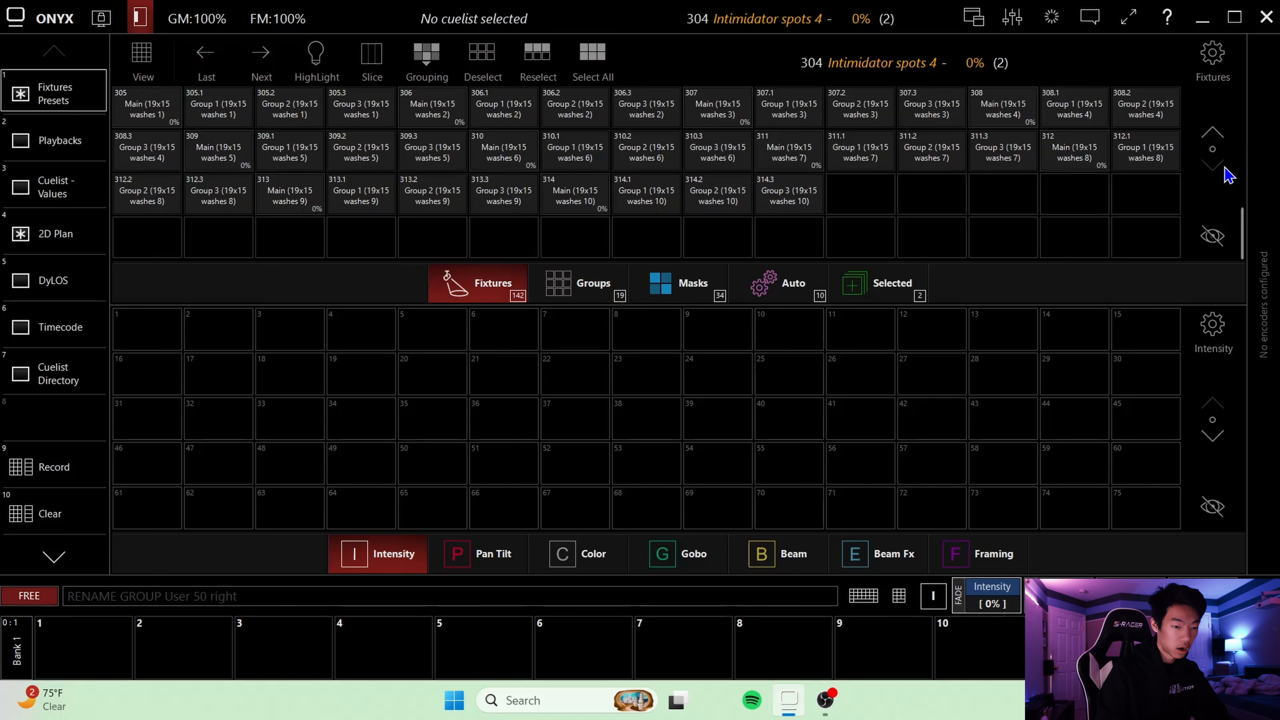
left_click(1212, 137)
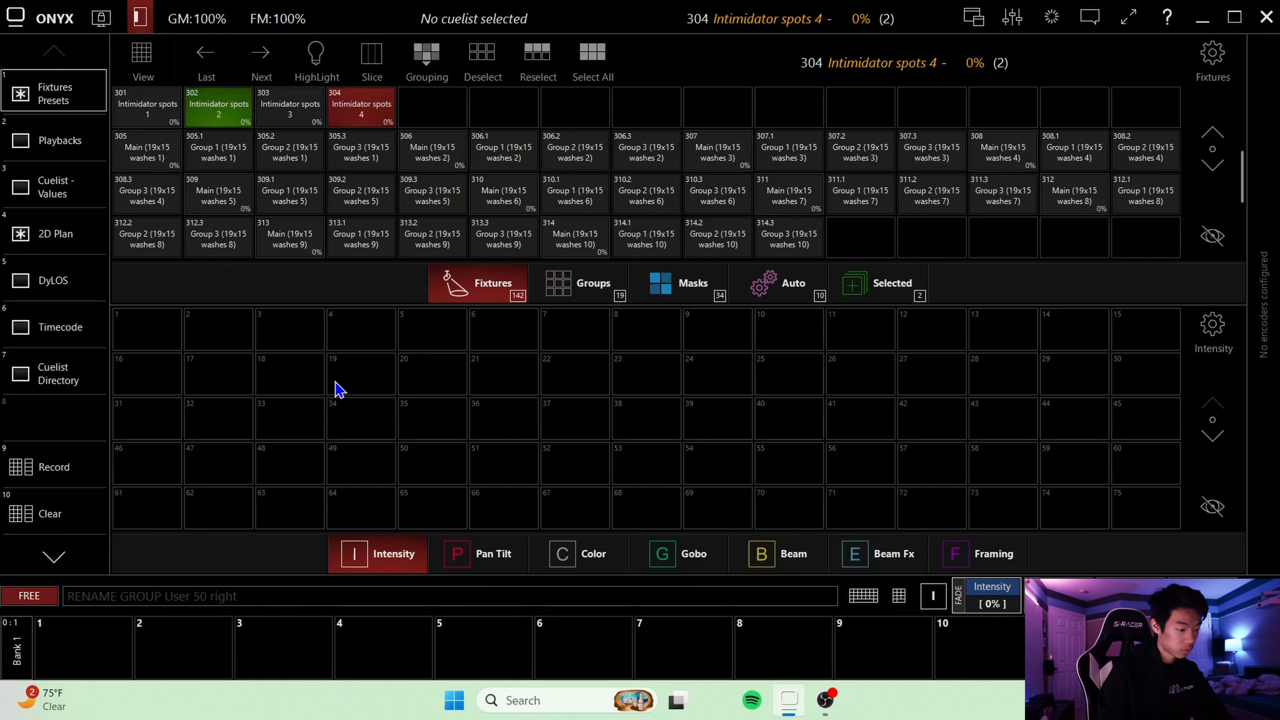
left_click(74, 515)
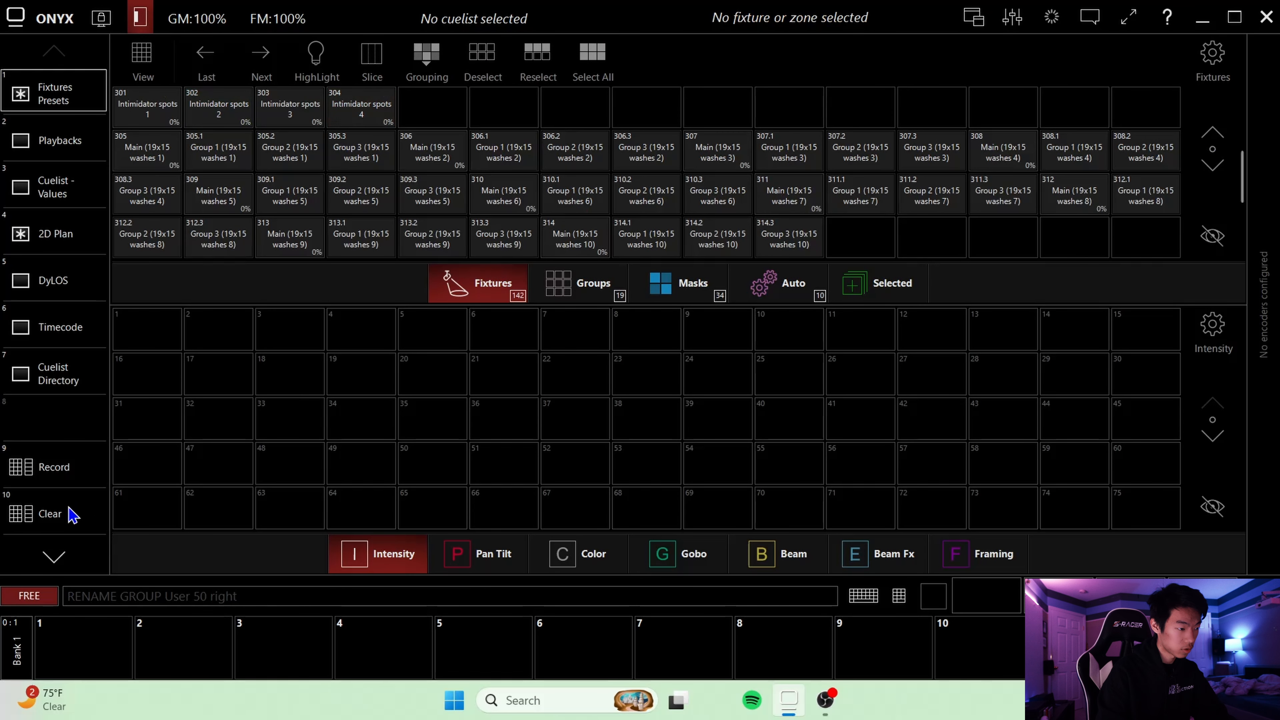
left_click(149, 161)
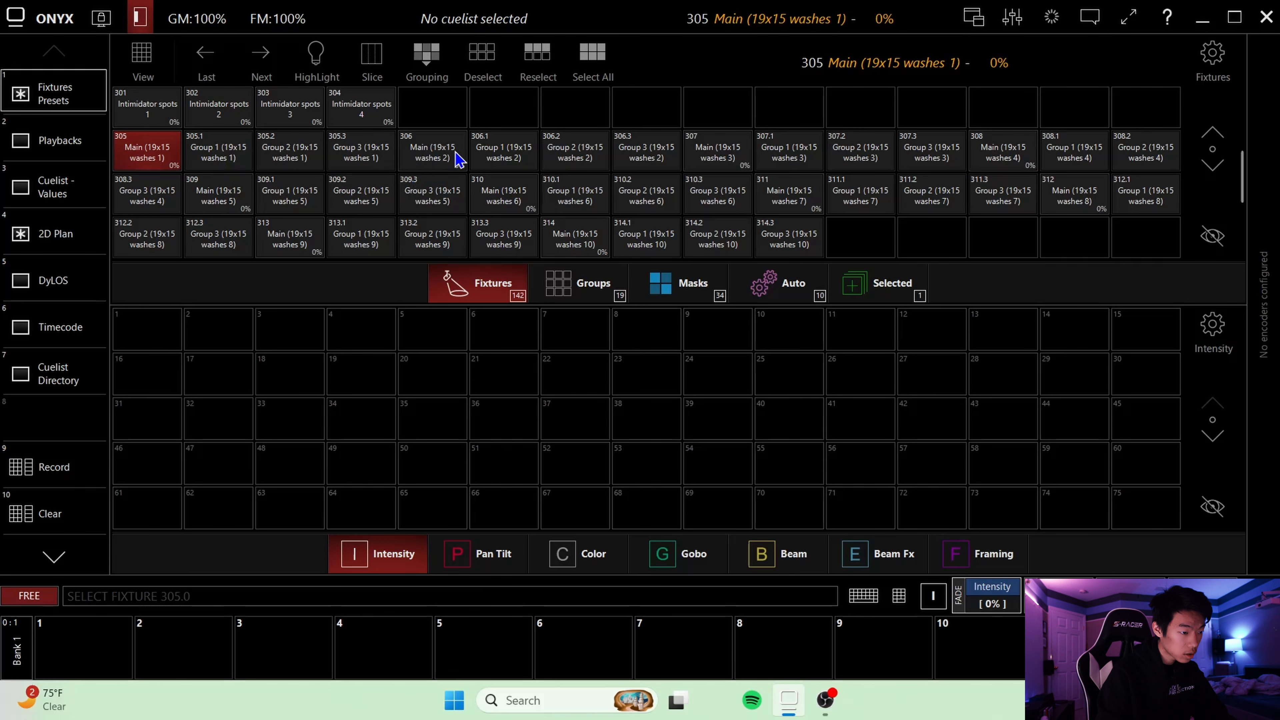
left_click(444, 161)
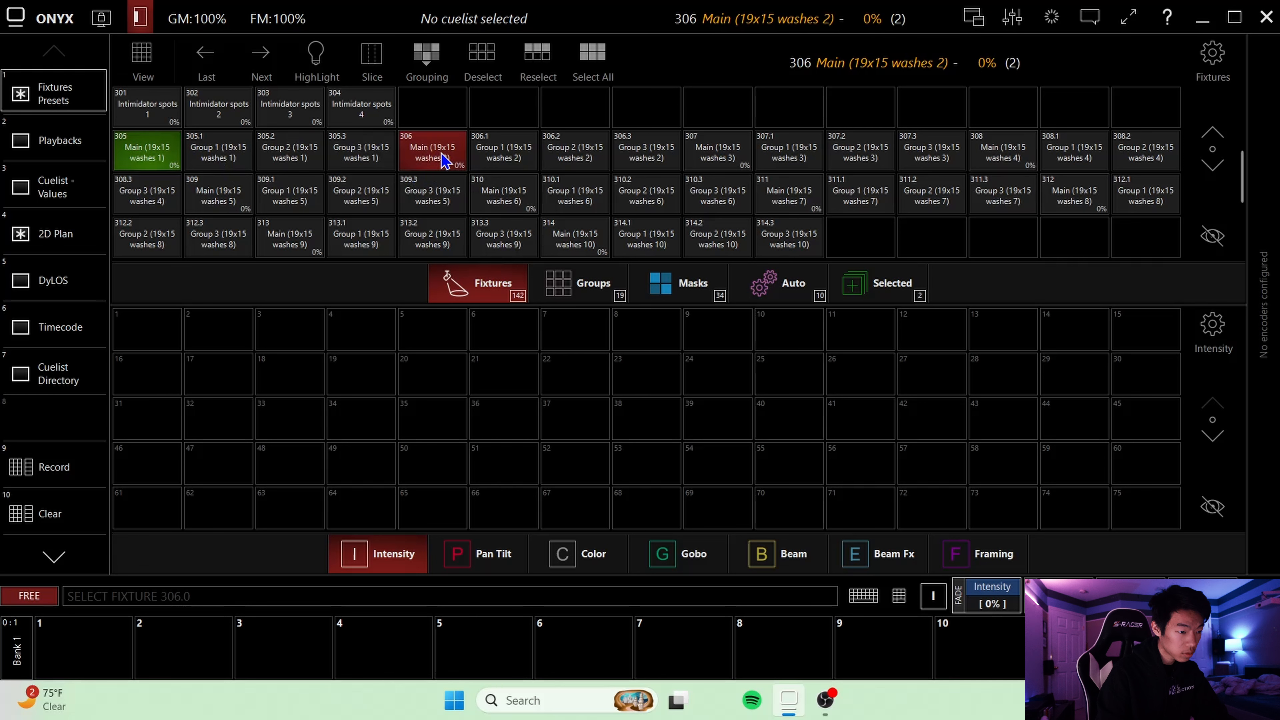
left_click(715, 157)
left_click(1003, 156)
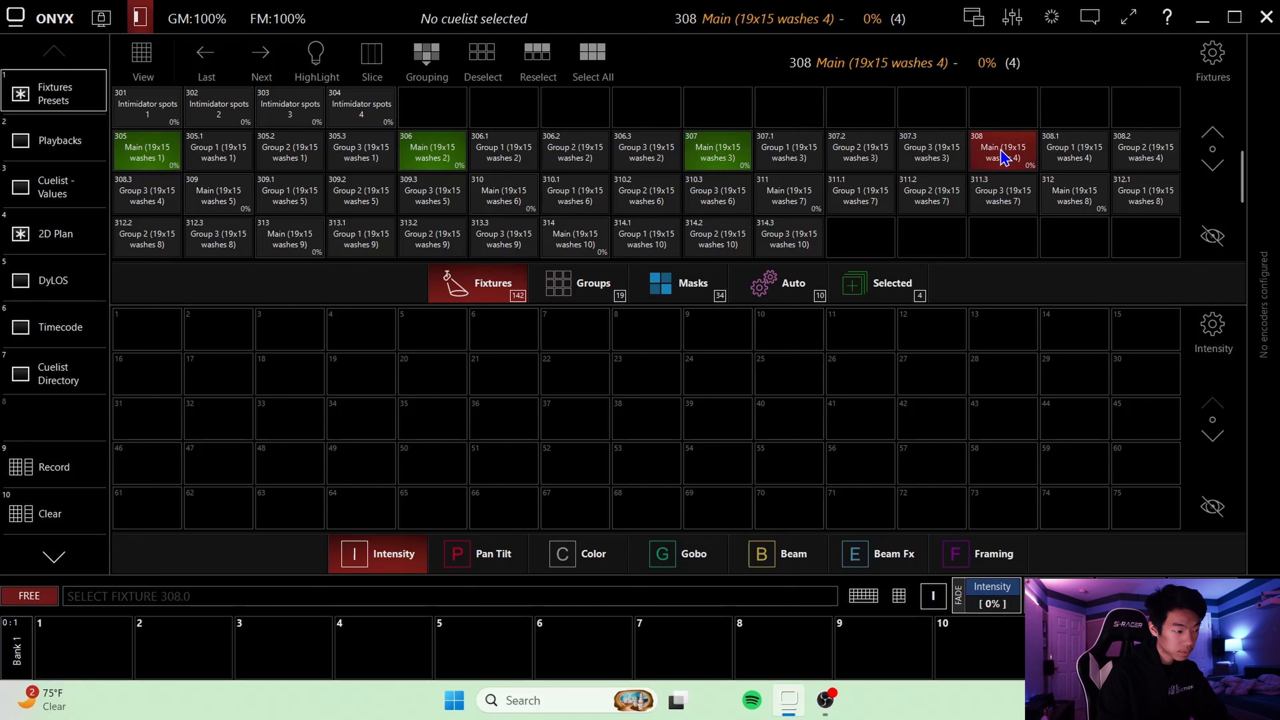
left_click(226, 184)
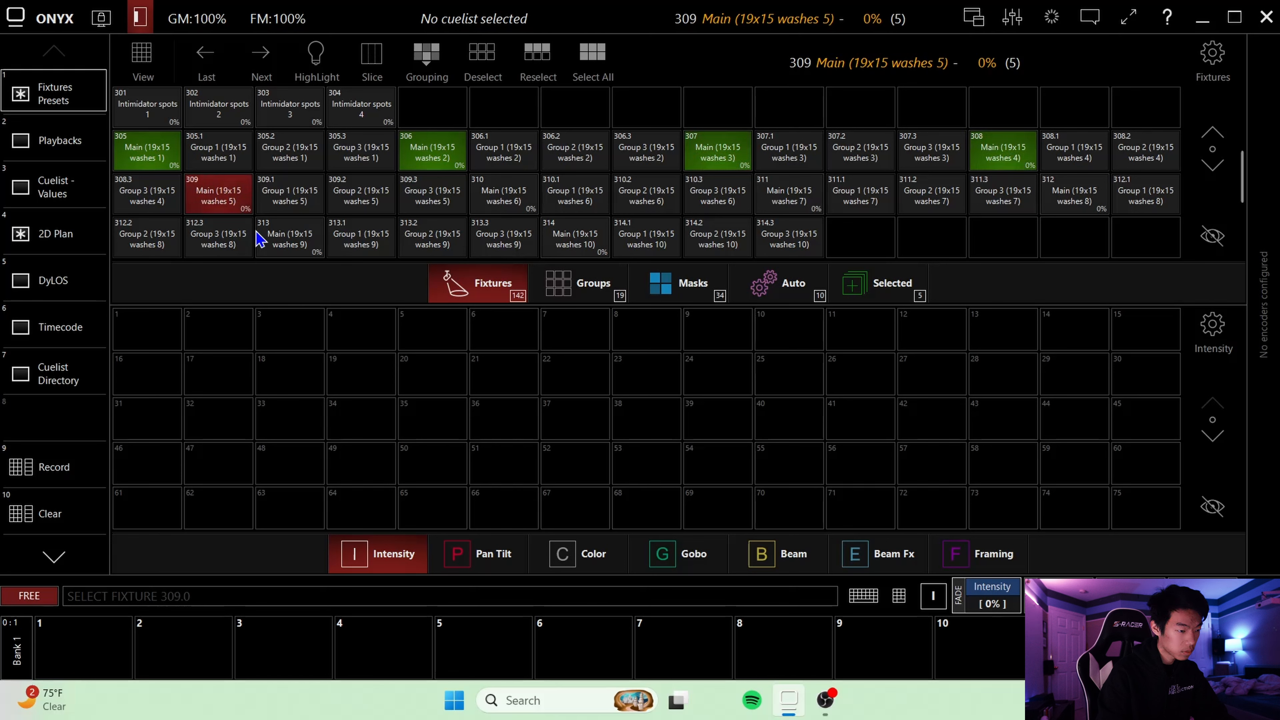
left_click(504, 199)
left_click(793, 202)
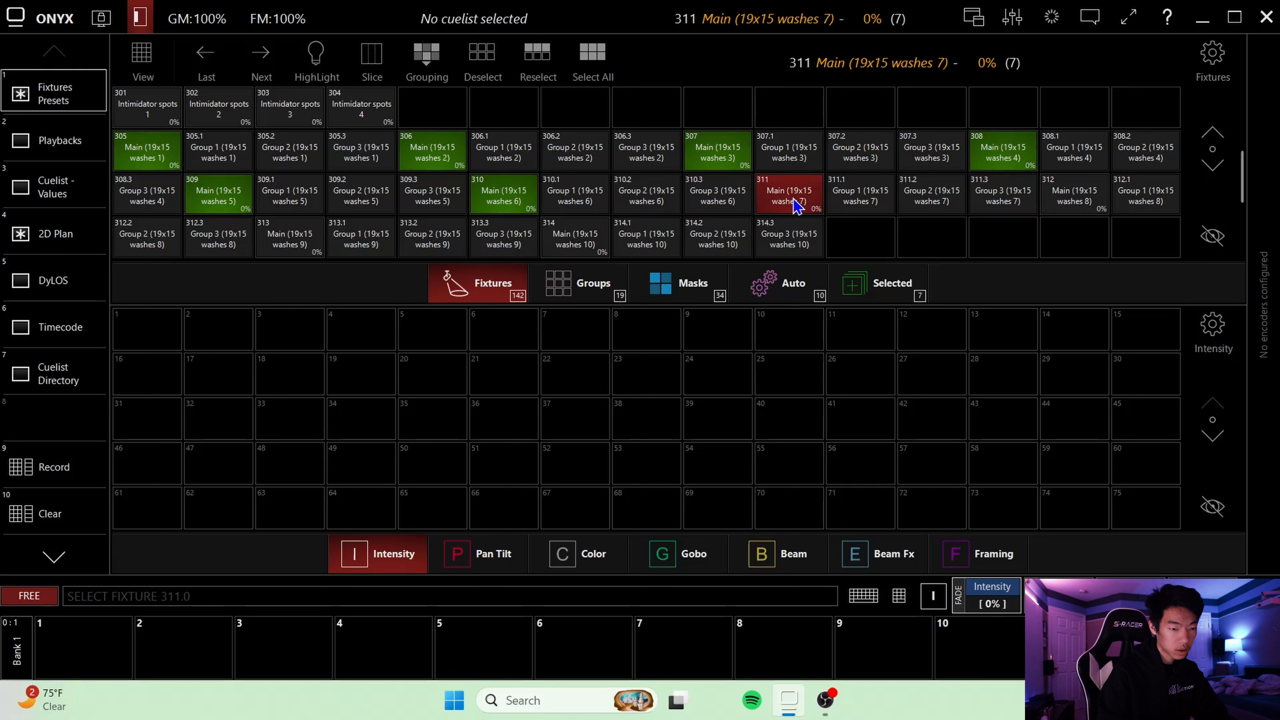
left_click(1076, 195)
left_click(289, 250)
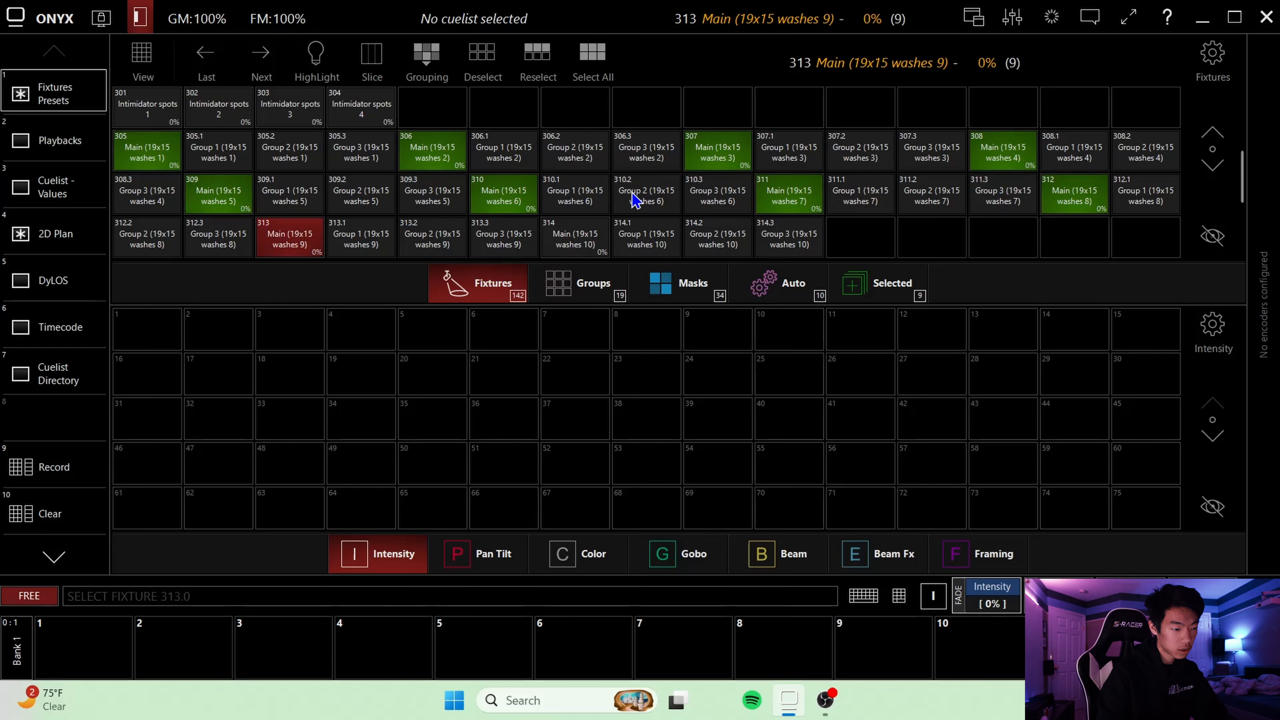
left_click(585, 255)
- Record the ten selected wash Main fixtures as a group in slot 6 and name it "19x15 washes"
left_click(590, 285)
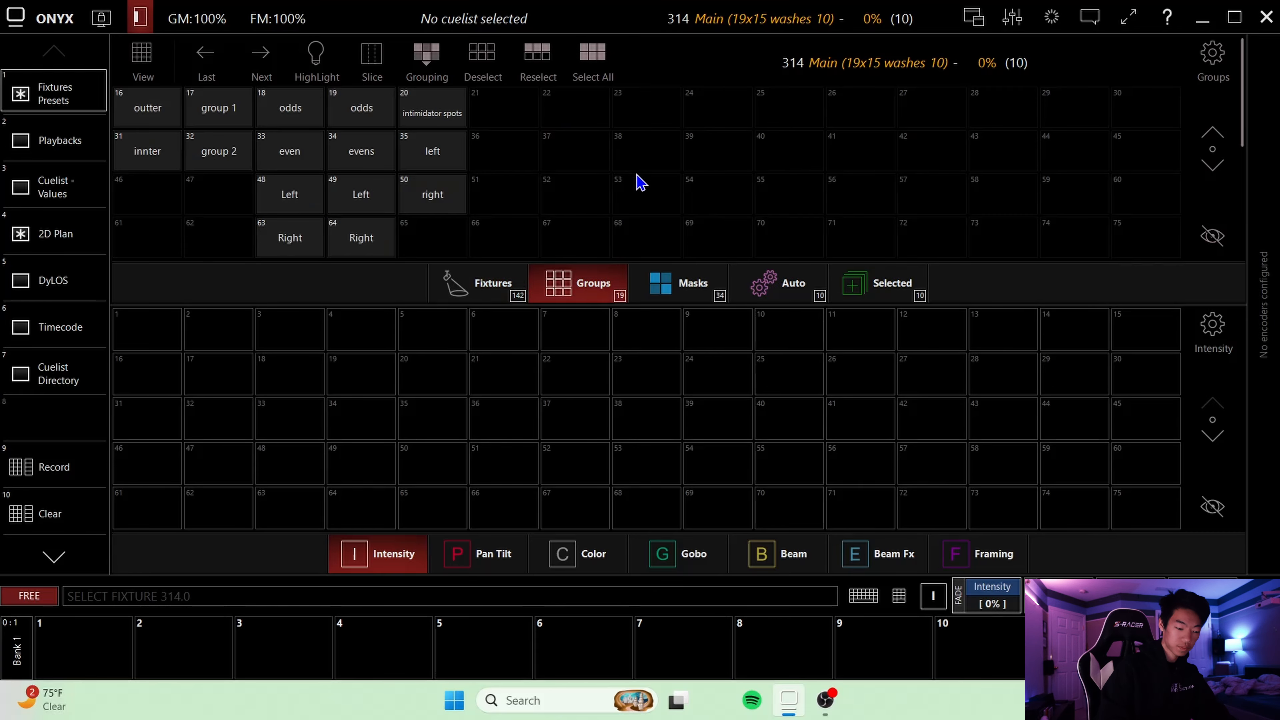
left_click(66, 467)
left_click(499, 115)
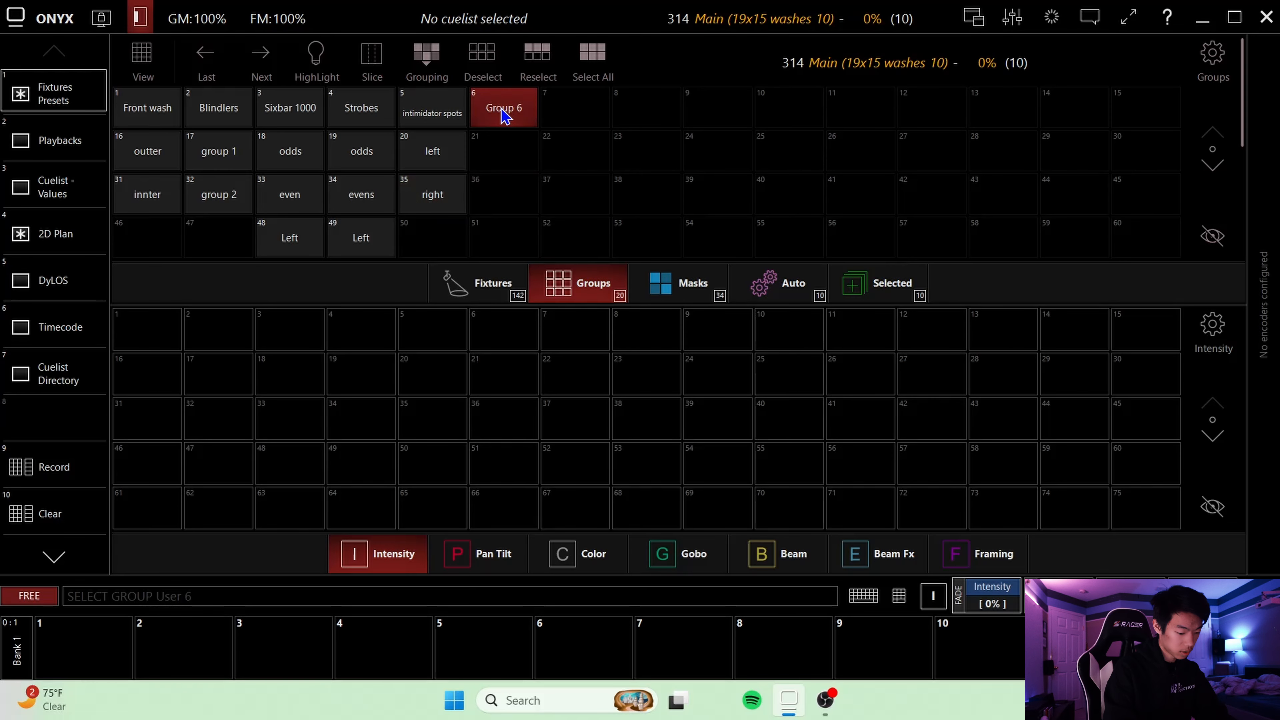
type("n19")
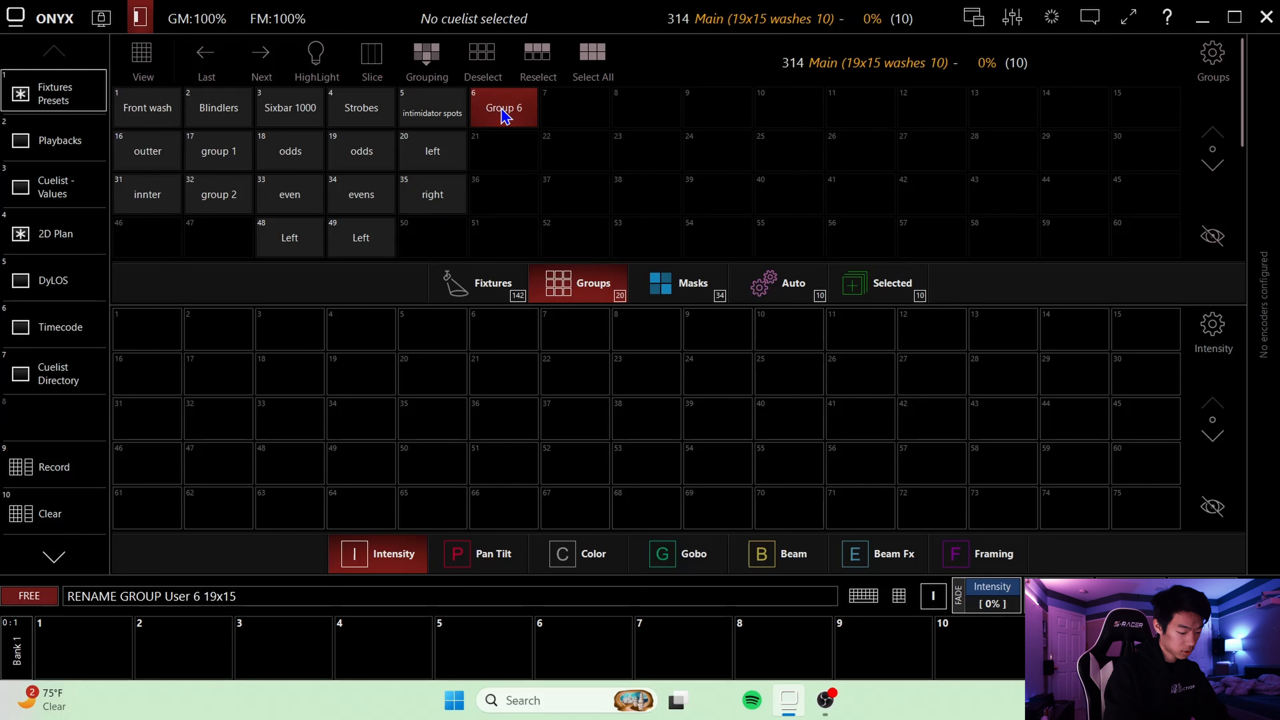
type("x15 washes")
key("Return")
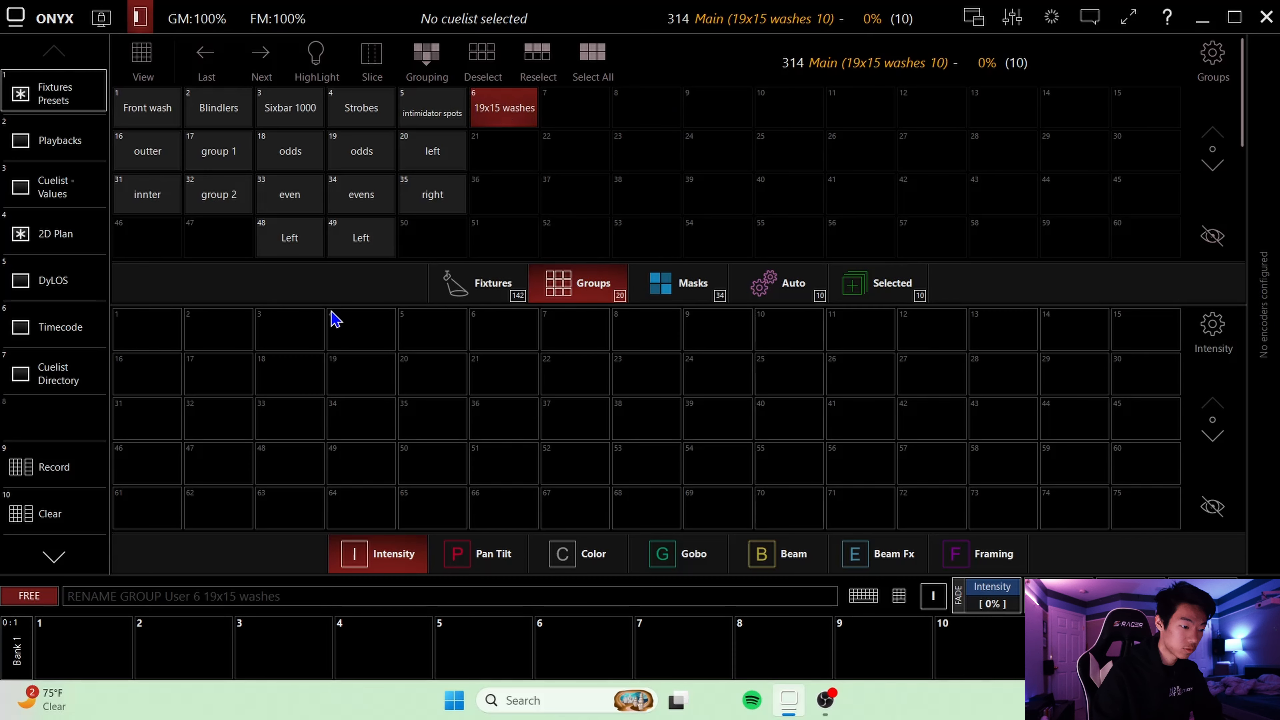
- Clear the selection and select the Group 1 parts of 19x15 washes 1, 5, 9, 2, 6, 10, 3, 7, 4 and 8, in that order
left_click(493, 281)
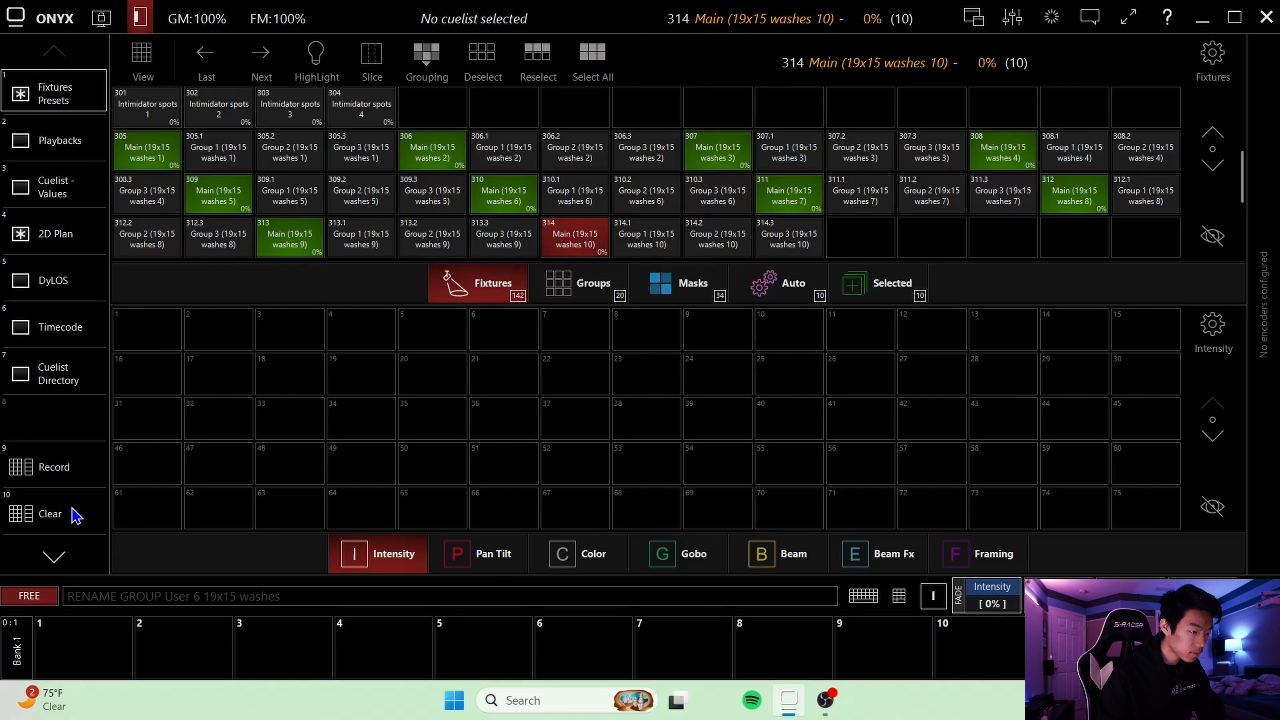
left_click(71, 519)
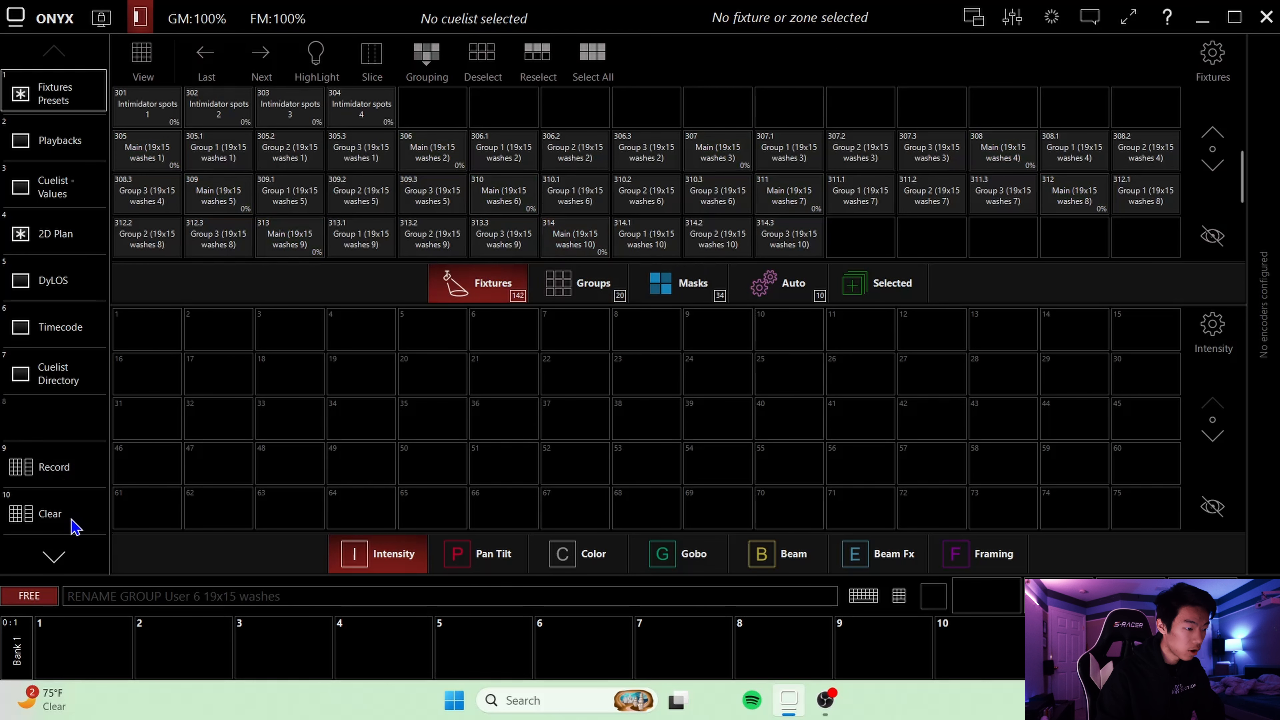
left_click(228, 150)
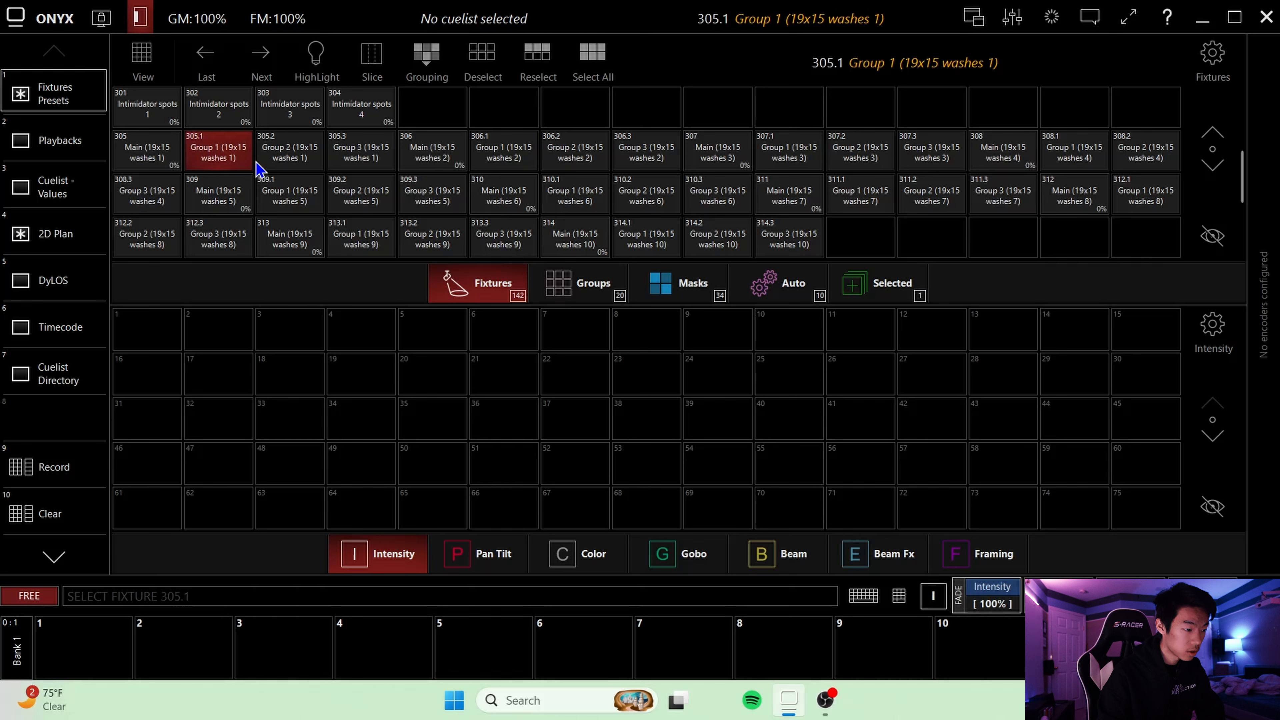
left_click(290, 194)
left_click(352, 243)
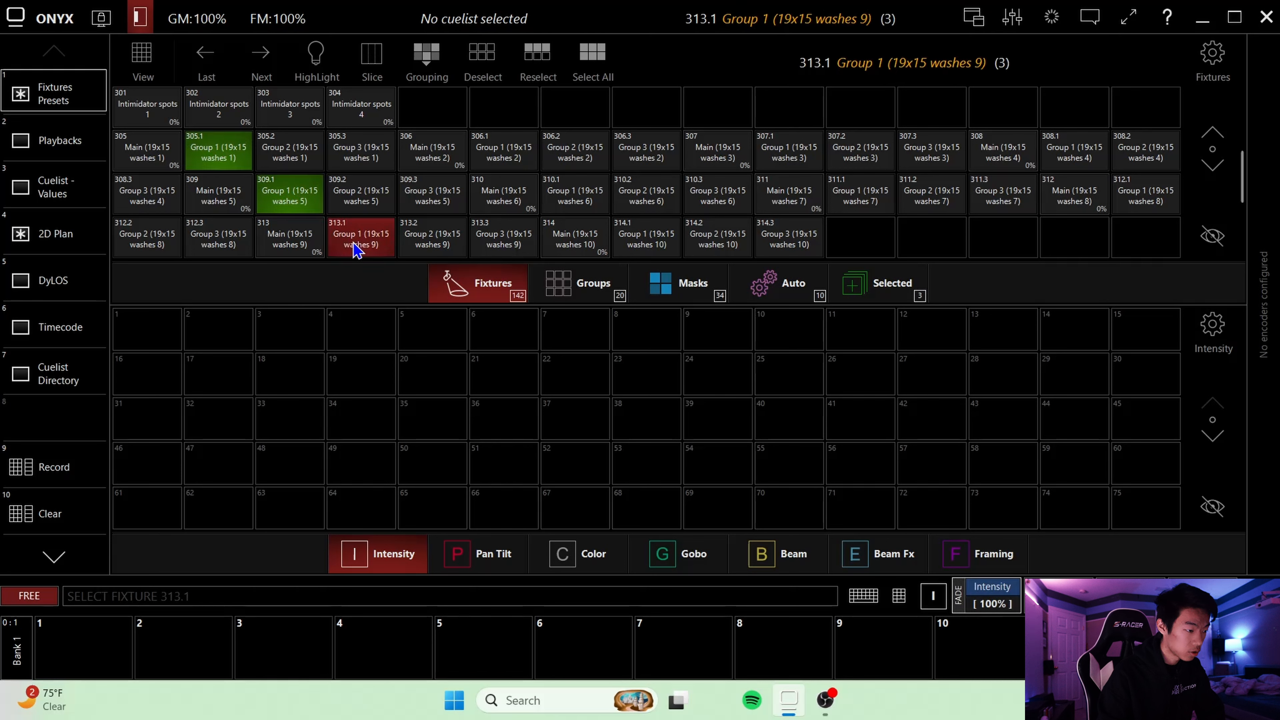
left_click(503, 142)
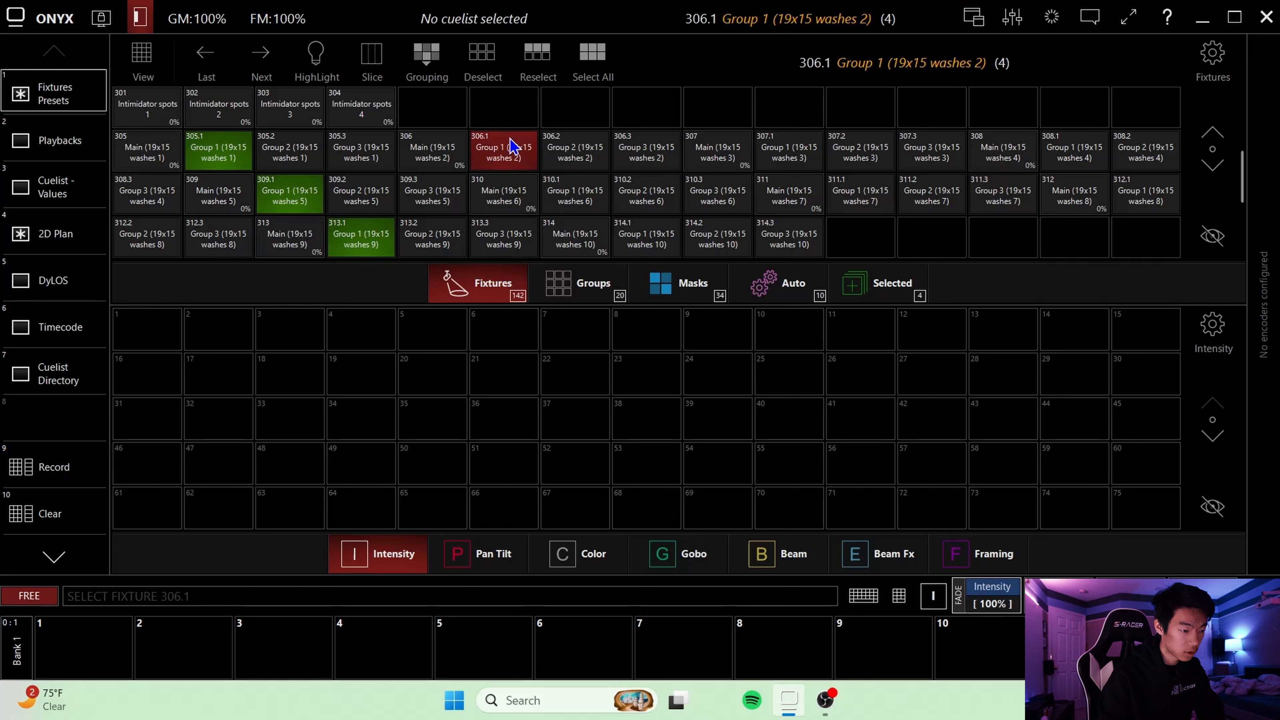
left_click(585, 194)
left_click(675, 242)
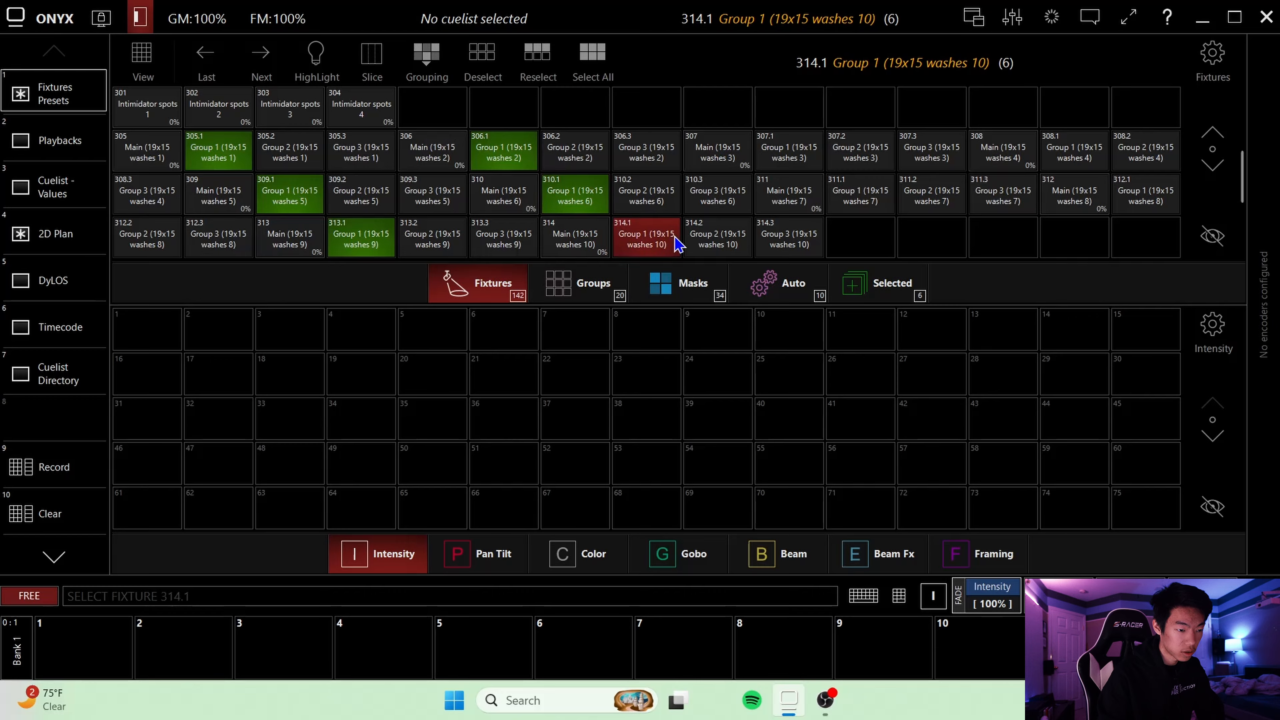
left_click(792, 143)
left_click(866, 185)
left_click(1078, 153)
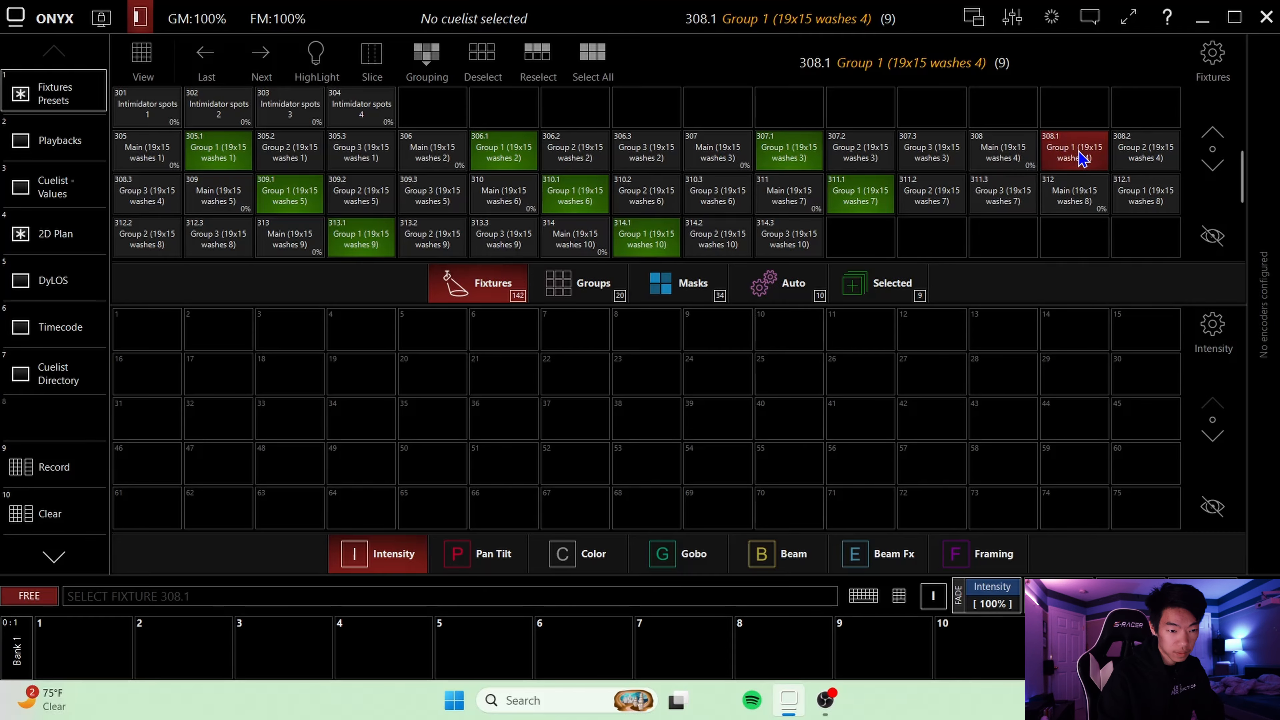
left_click(1144, 196)
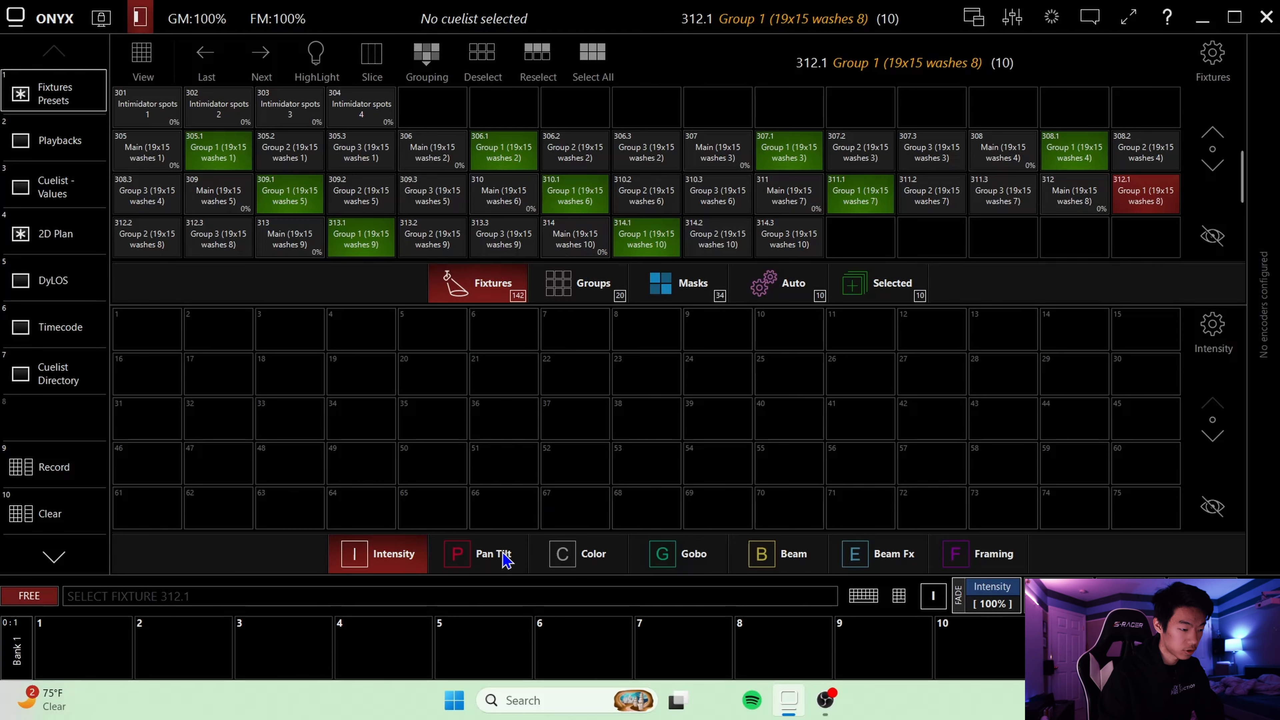
- Record the selected Group 1 wash parts as a group in slot 21 and name it "group 1"
left_click(555, 283)
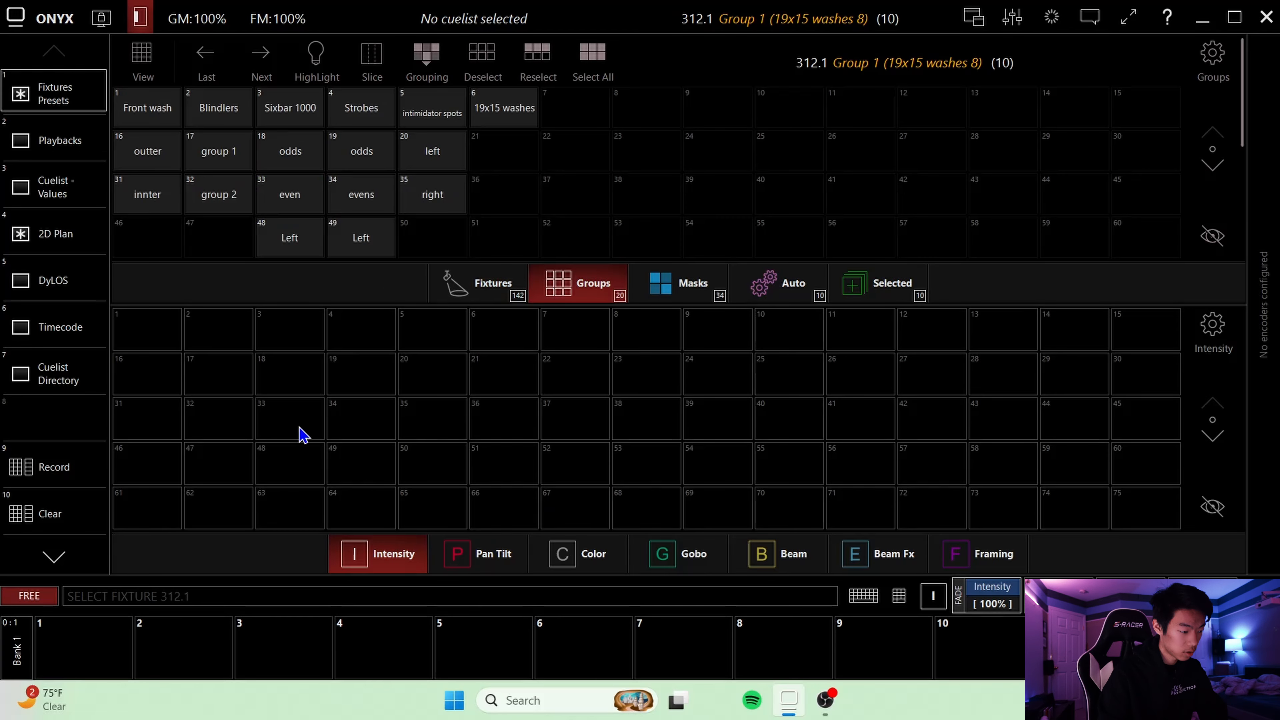
left_click(65, 470)
left_click(515, 149)
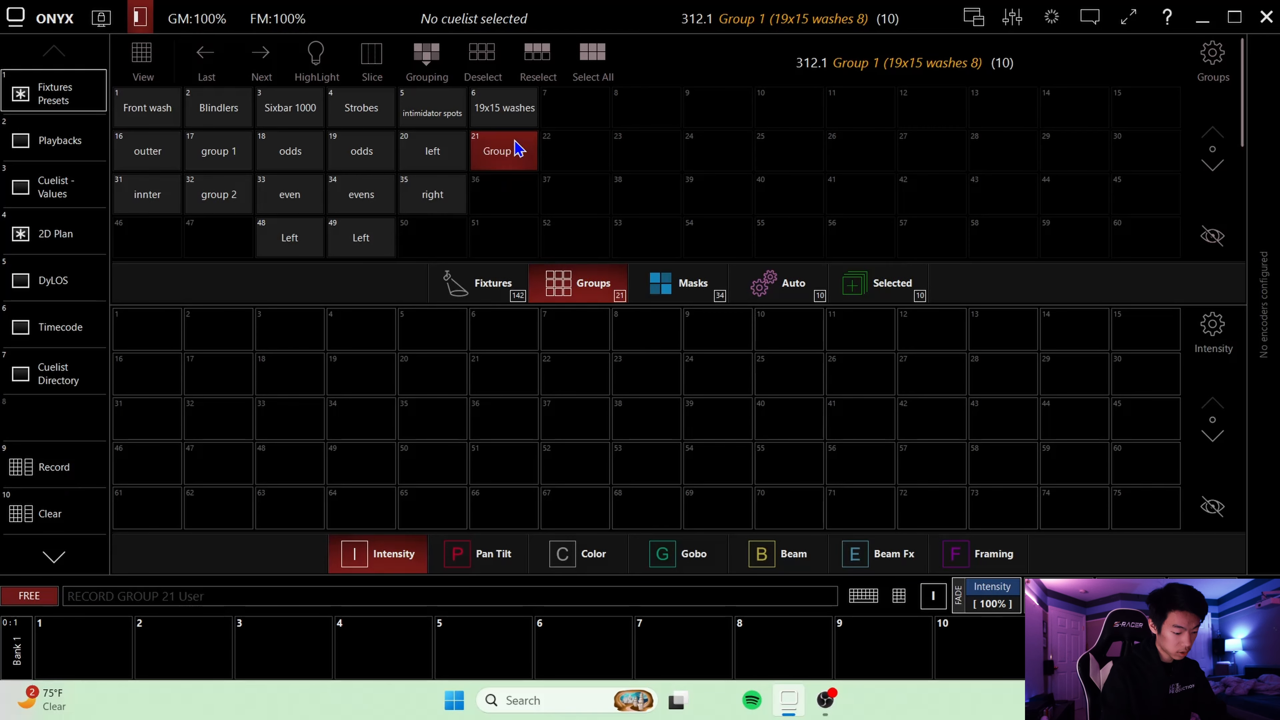
type("group 1")
key("Return")
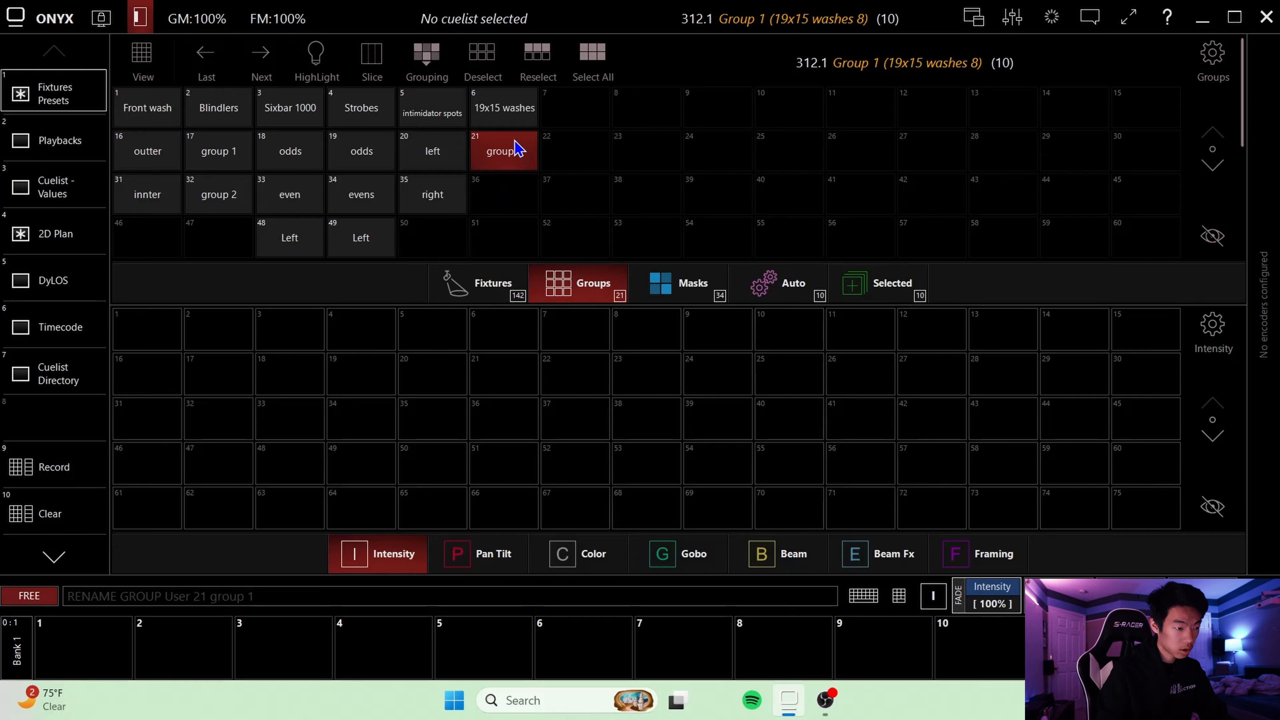
- Select only the Group 2 parts of 19x15 washes 1, 5, 9, 2, 6, 10, 3, 7, 8 and 4, in that order
left_click(503, 282)
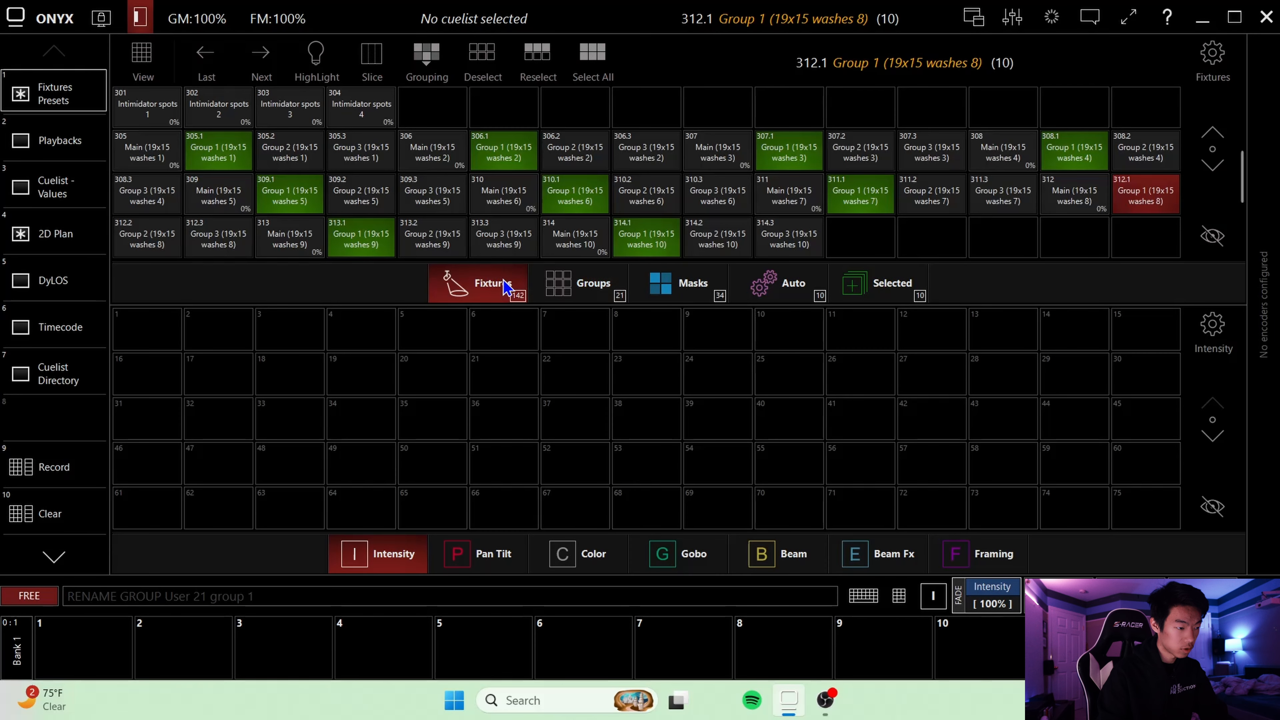
left_click(306, 157)
left_click(370, 197)
left_click(429, 247)
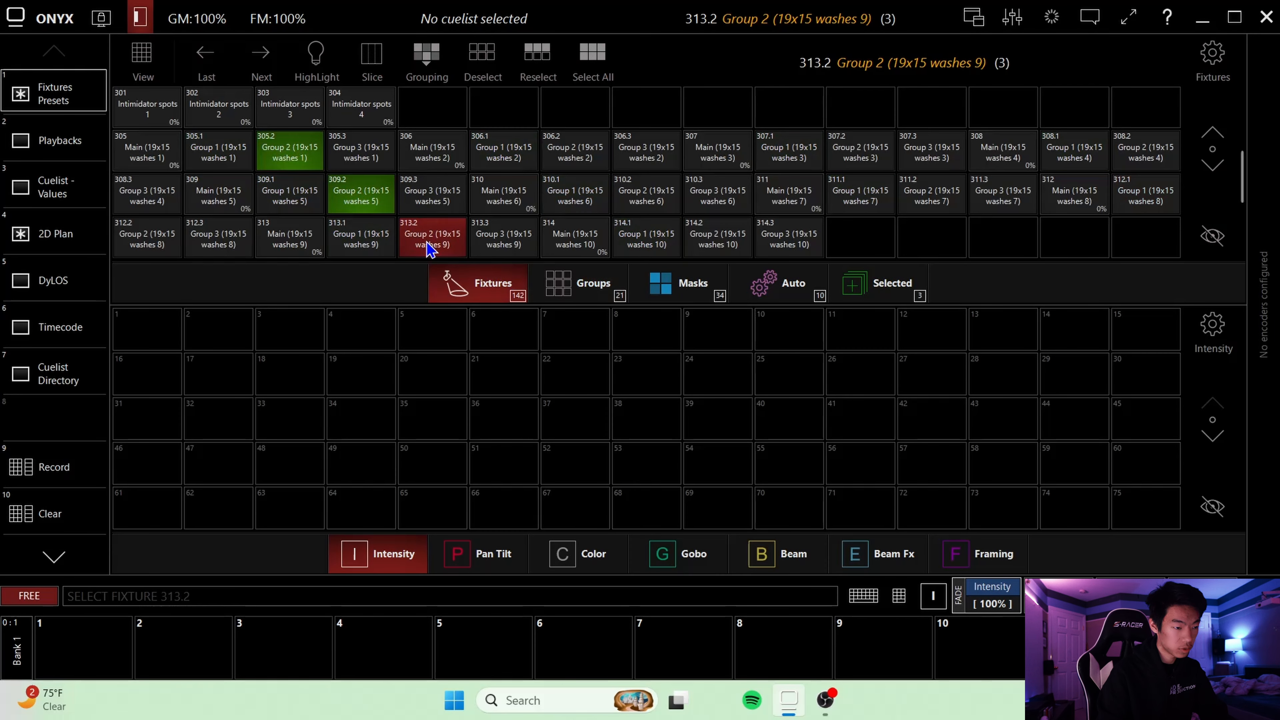
left_click(592, 153)
left_click(641, 198)
left_click(705, 235)
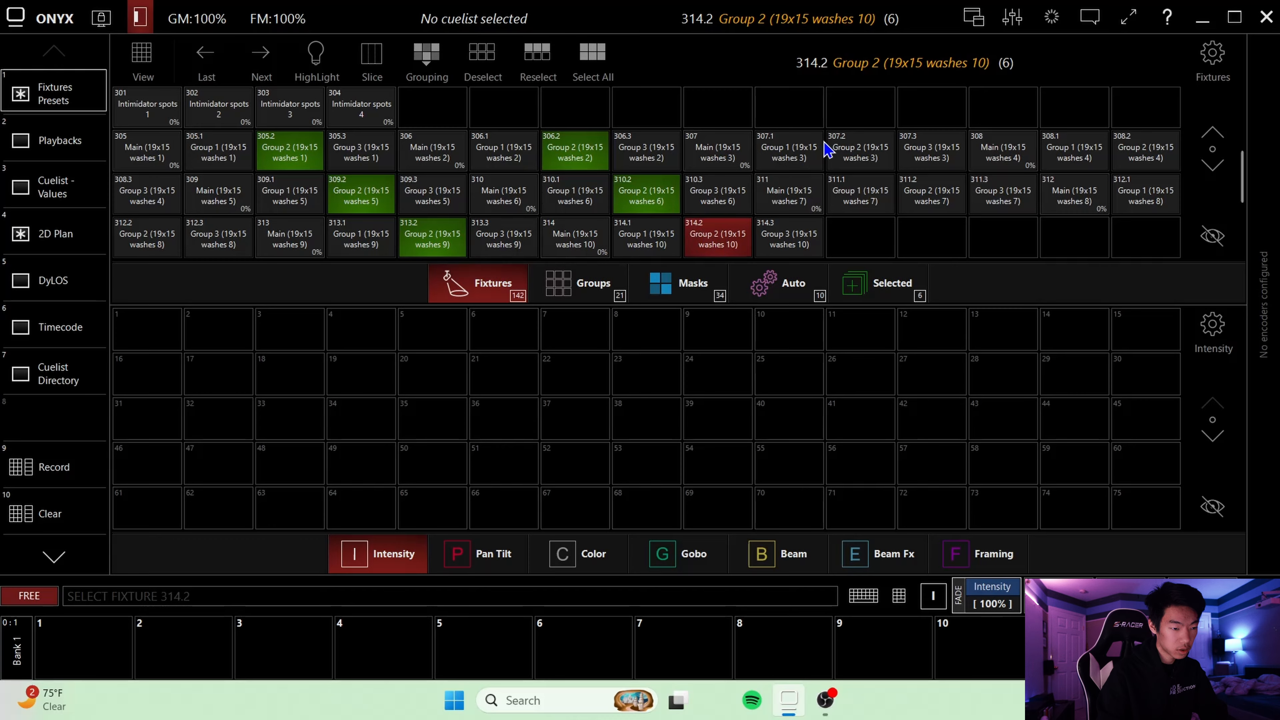
left_click(863, 149)
left_click(951, 206)
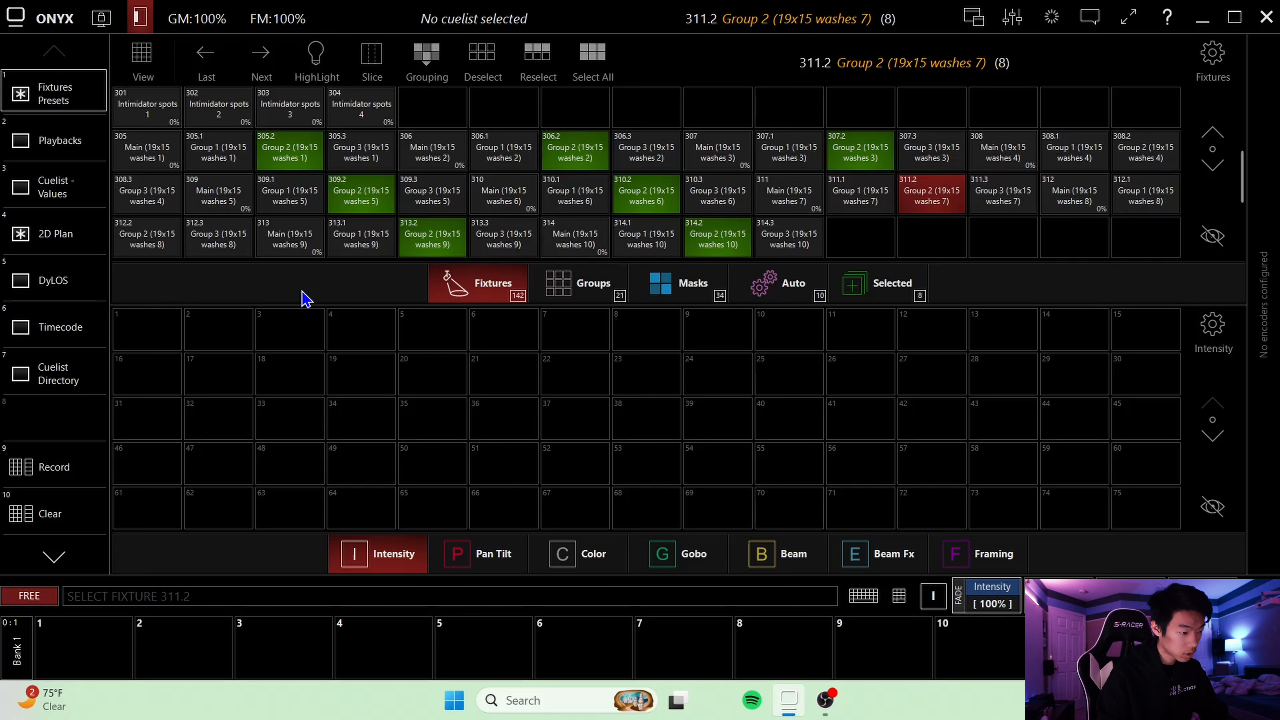
left_click(149, 245)
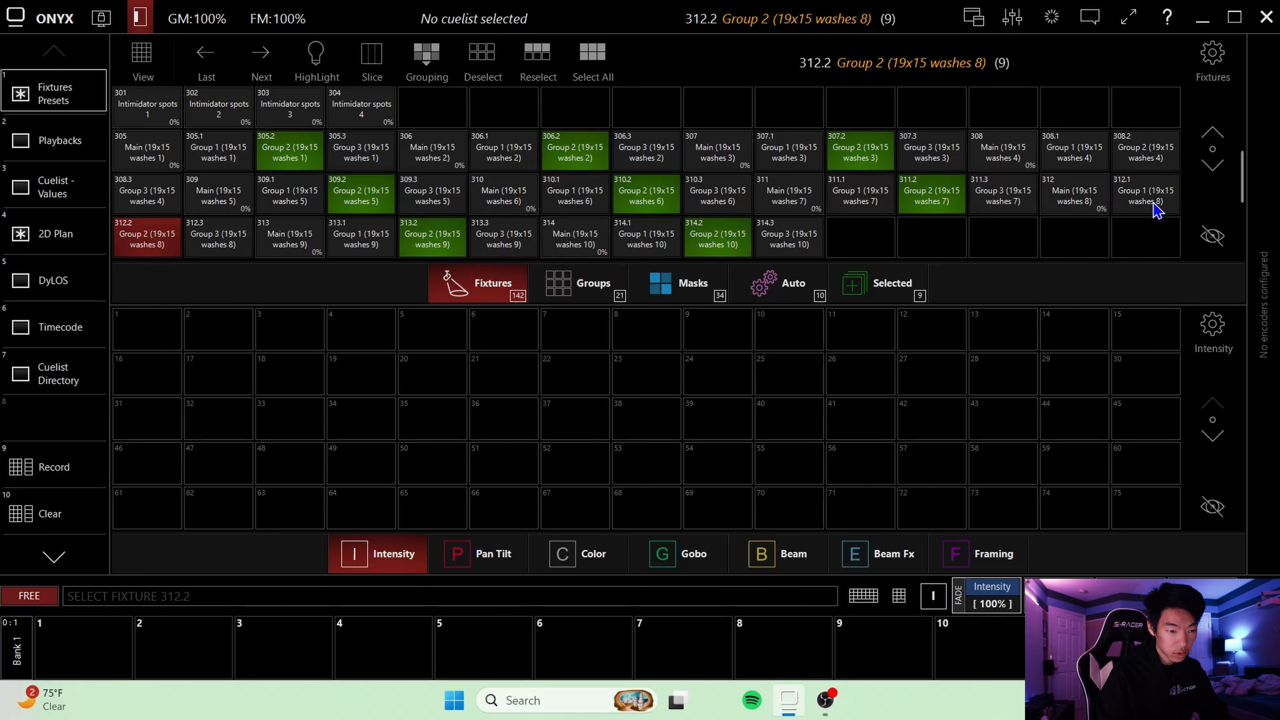
left_click(1154, 153)
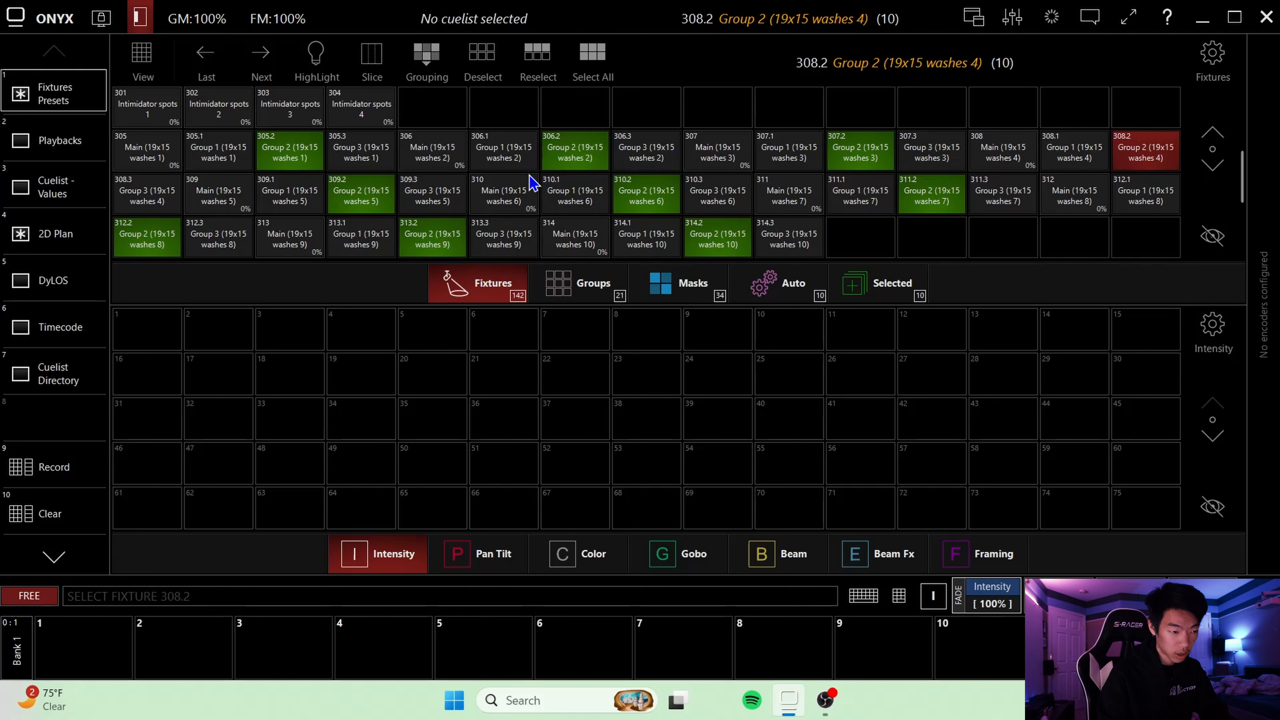
- Record the selected Group 2 wash parts as a group in slot 36 and name it "group 2"
left_click(550, 297)
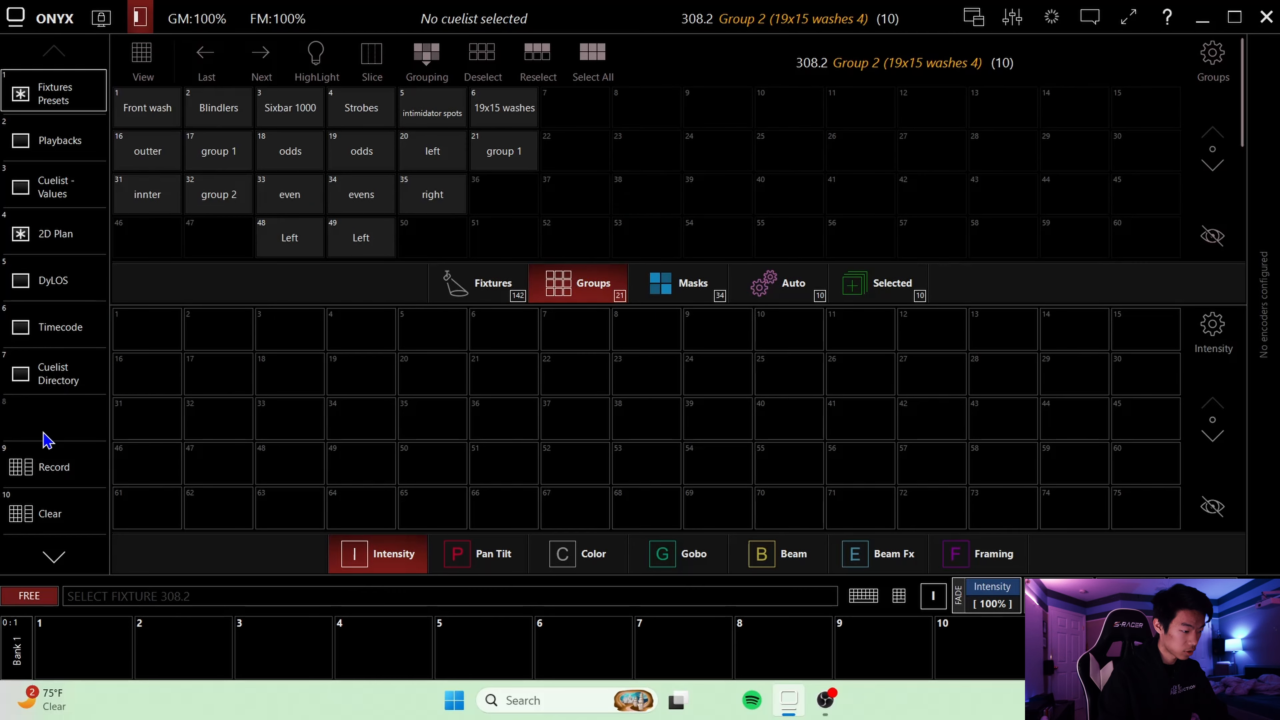
left_click(45, 472)
left_click(524, 210)
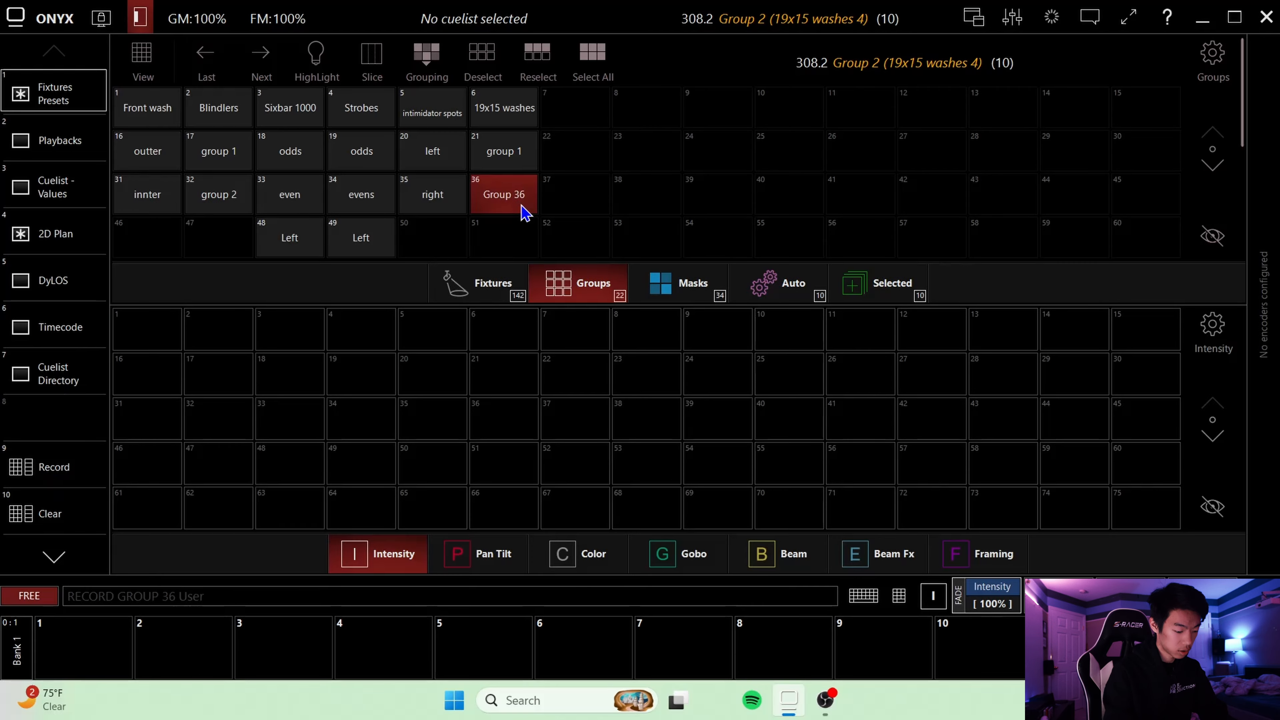
type("gro")
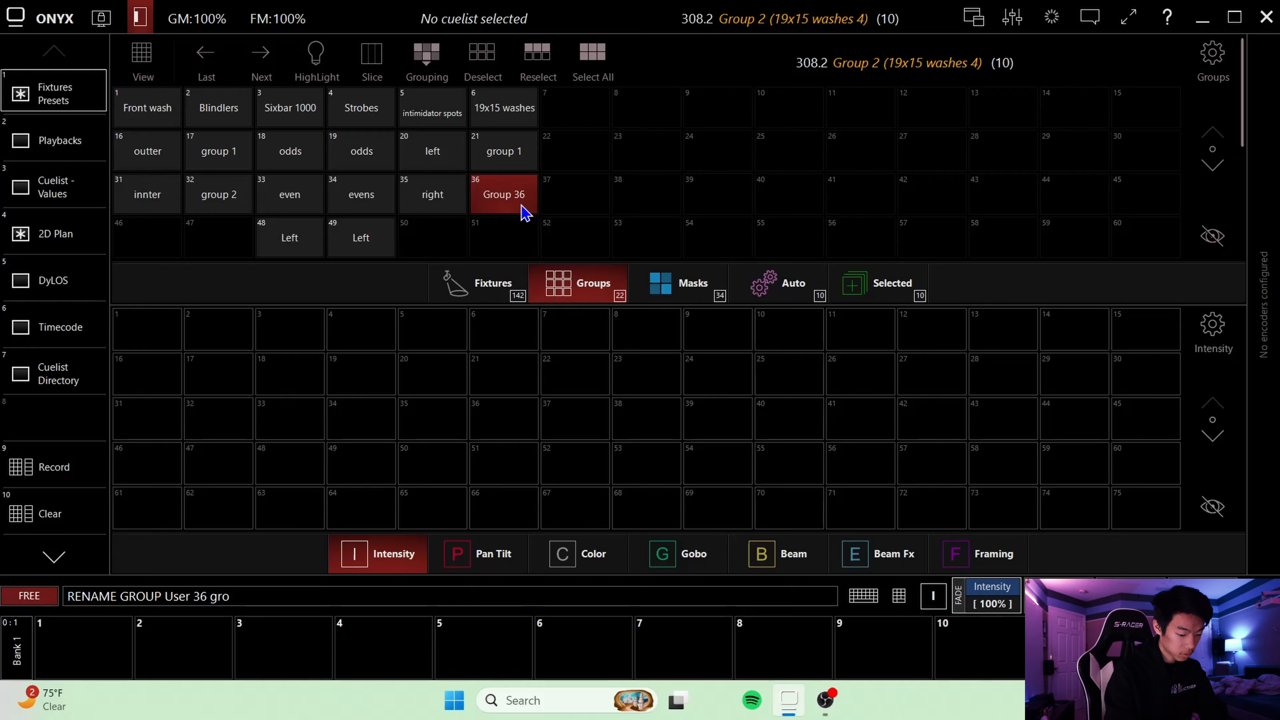
type("u[p")
key("Return")
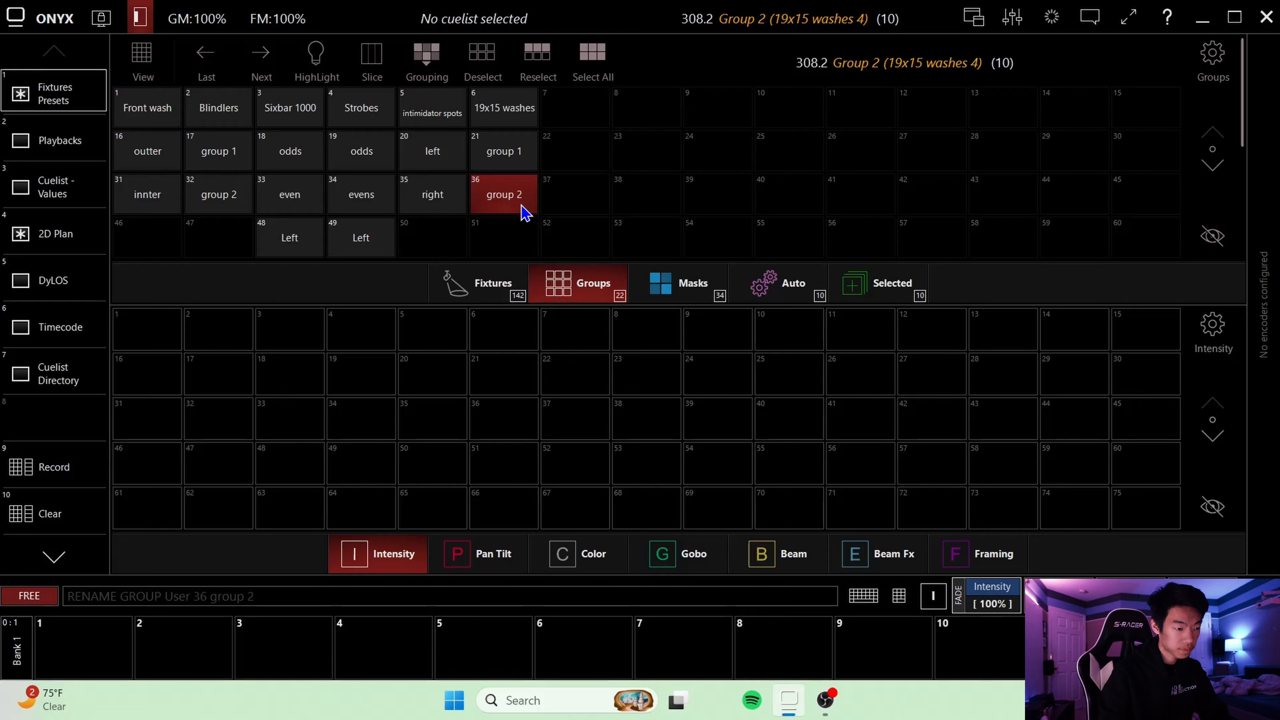
- Select only the Group 3 parts of 19x15 washes 1, 5, 9, 2, 6, 10, 7, 3, 8 and 4, in that order
left_click(466, 290)
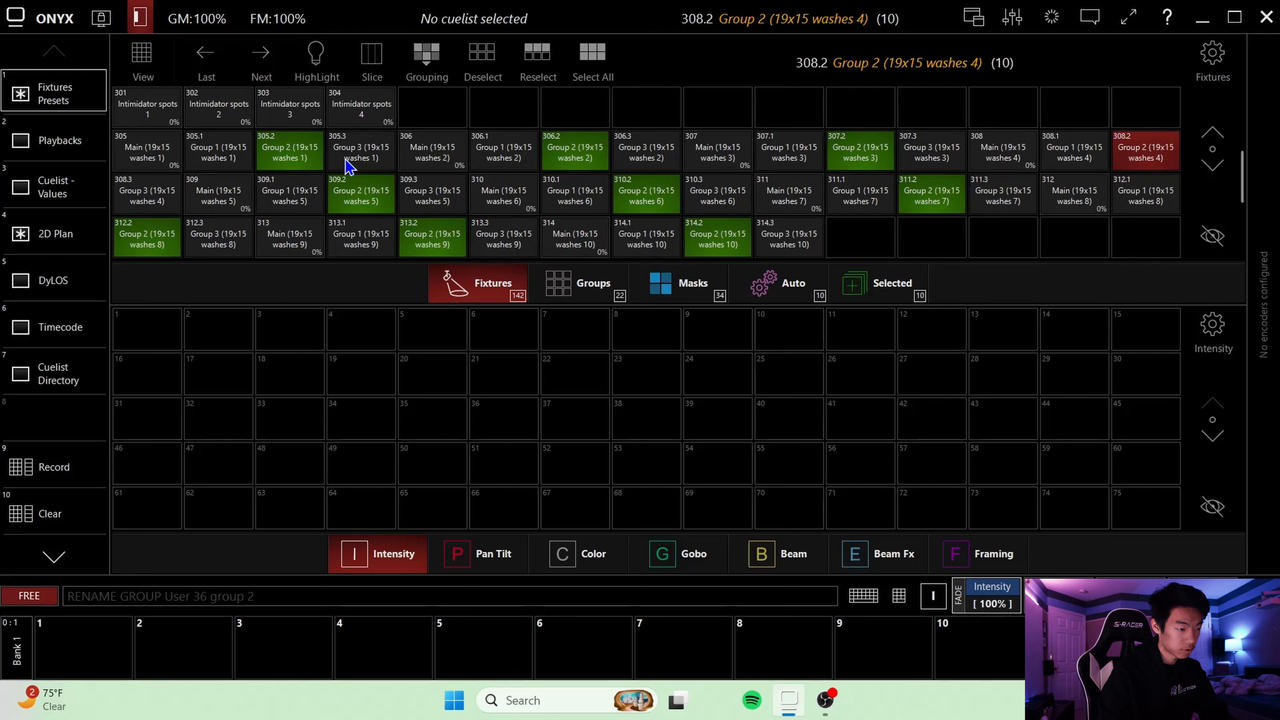
left_click(381, 151)
left_click(462, 208)
left_click(505, 230)
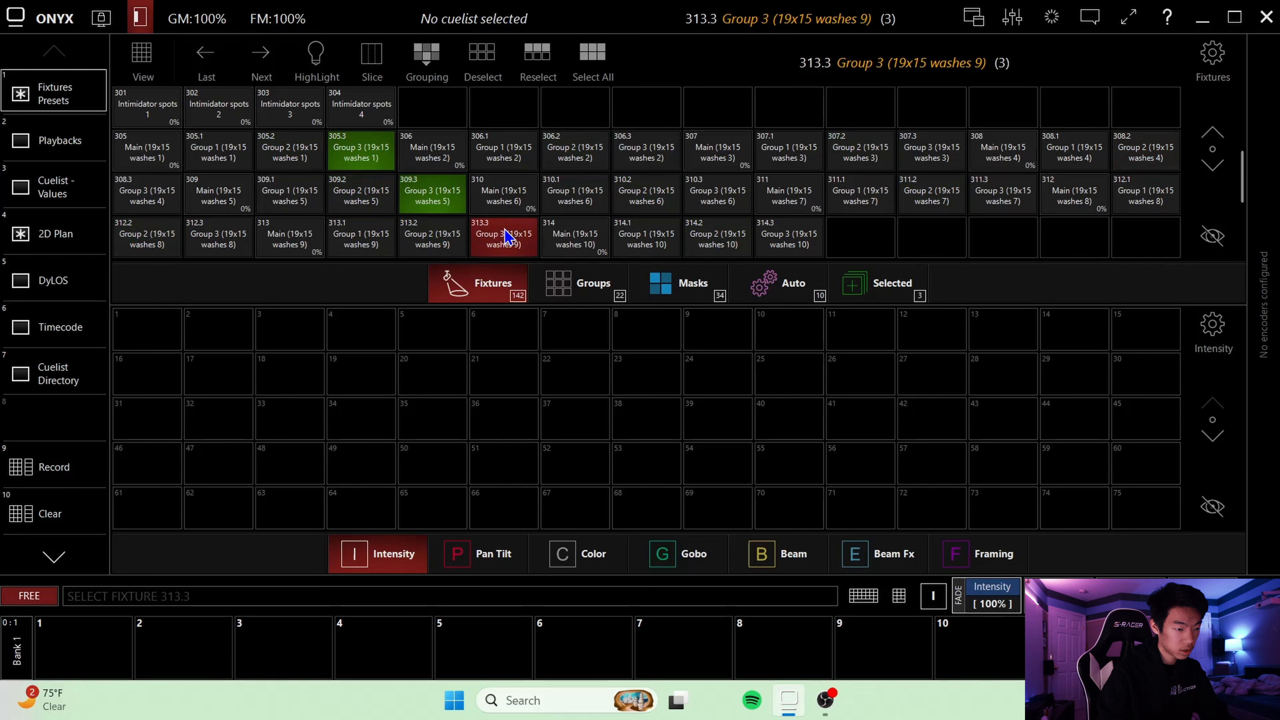
left_click(641, 147)
left_click(718, 188)
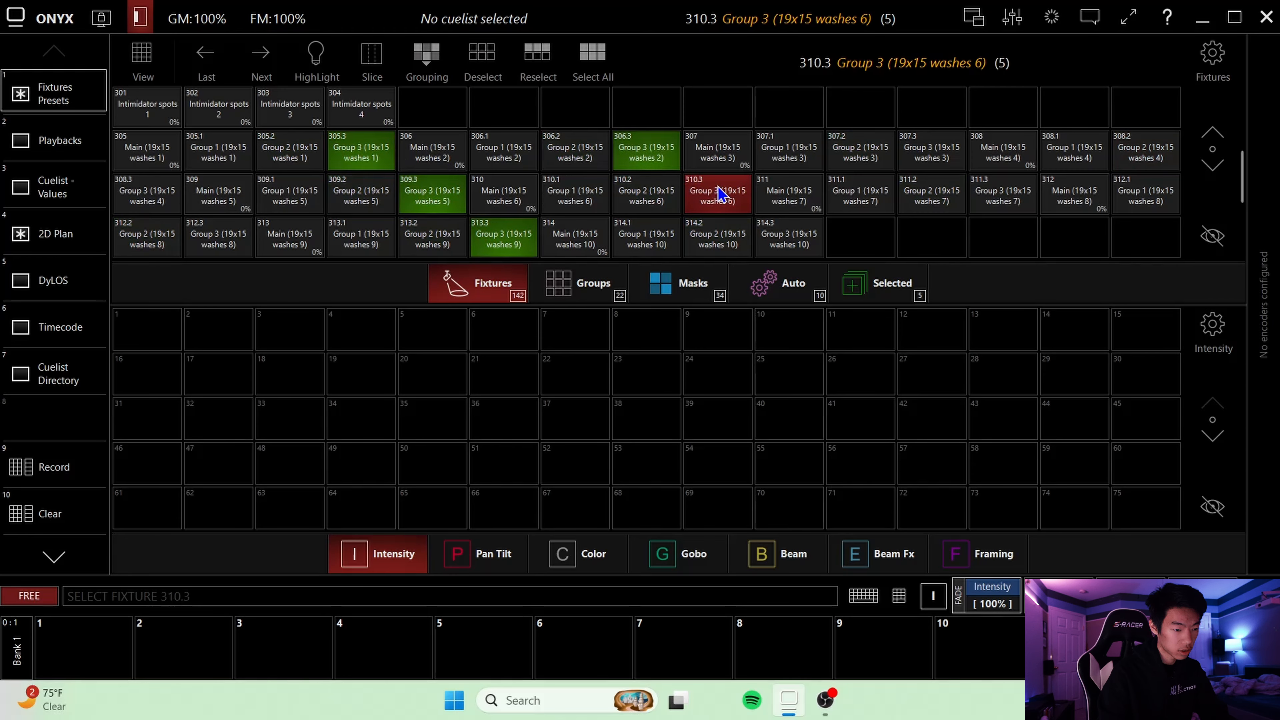
left_click(782, 241)
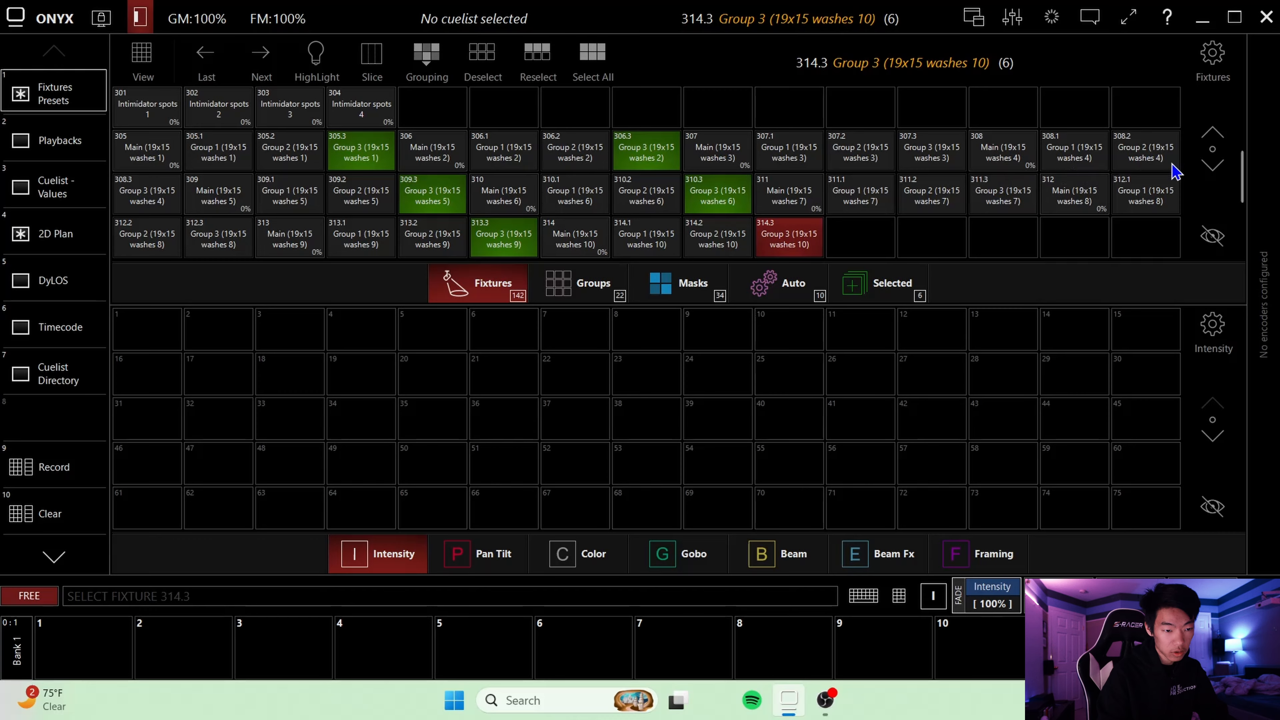
left_click(1005, 201)
left_click(933, 165)
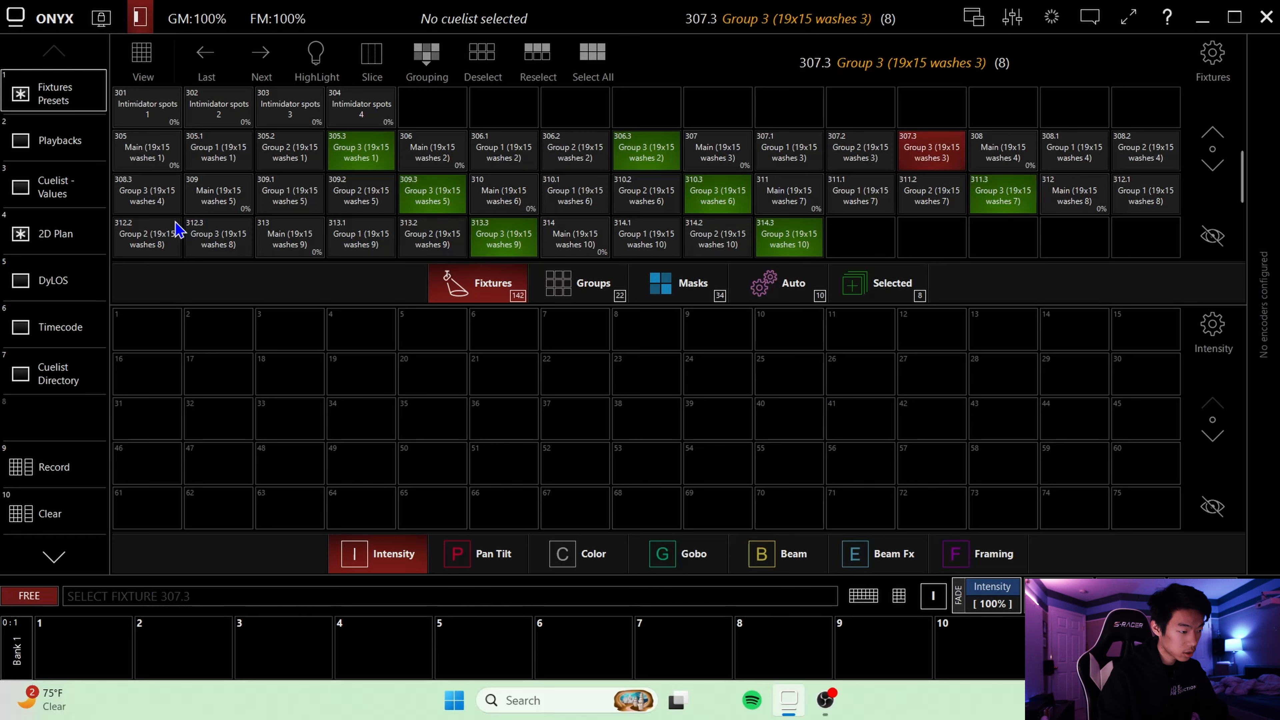
left_click(214, 243)
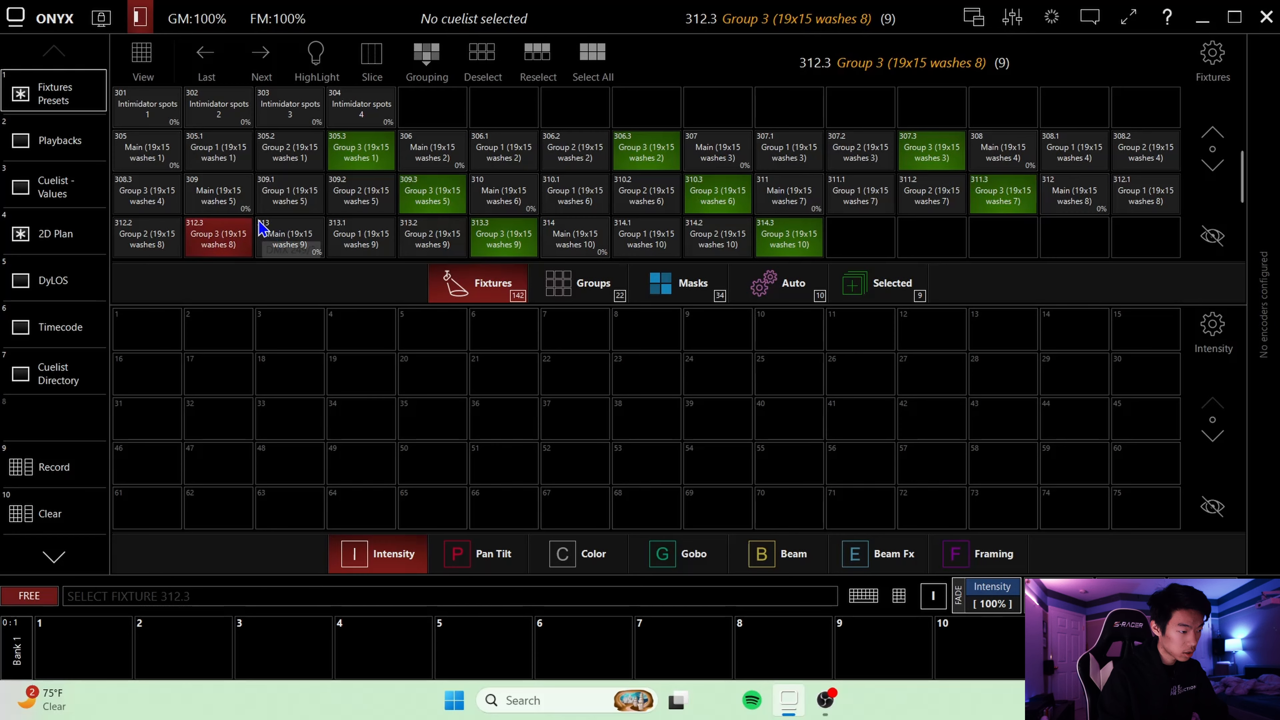
left_click(141, 194)
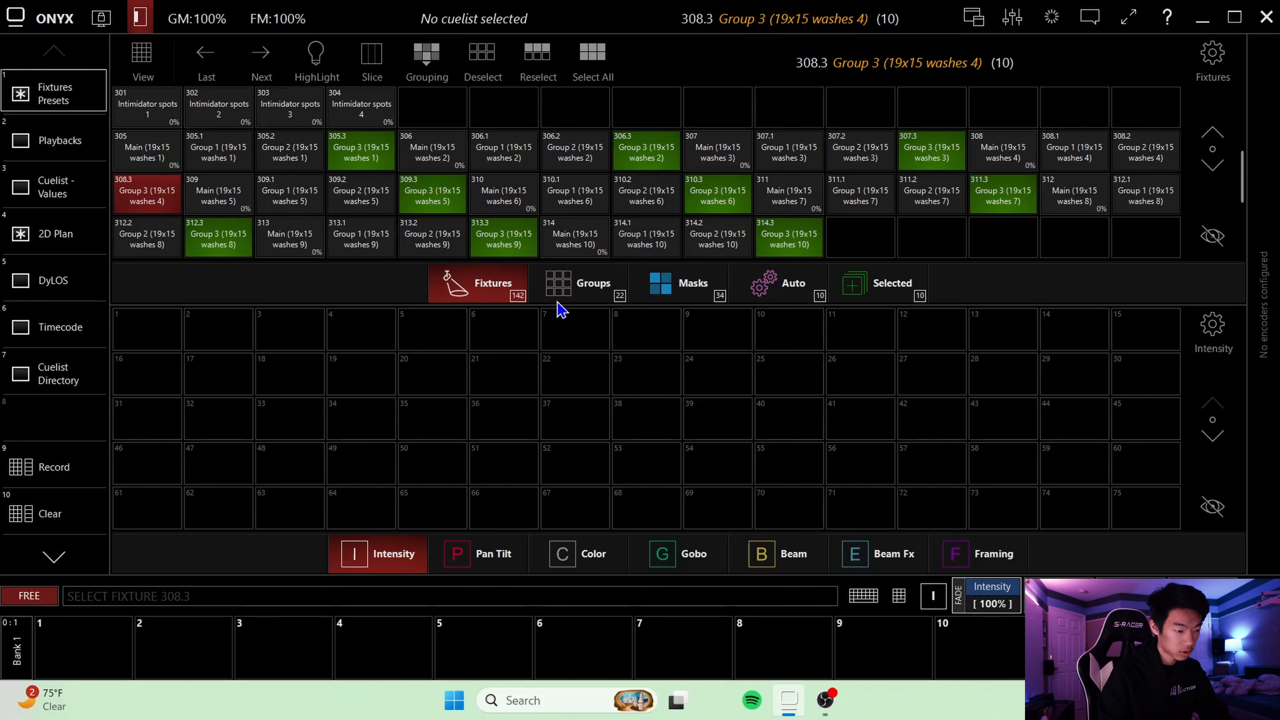
- Record the selected Group 3 wash parts as a group in slot 51 and name it "group 3"
left_click(584, 294)
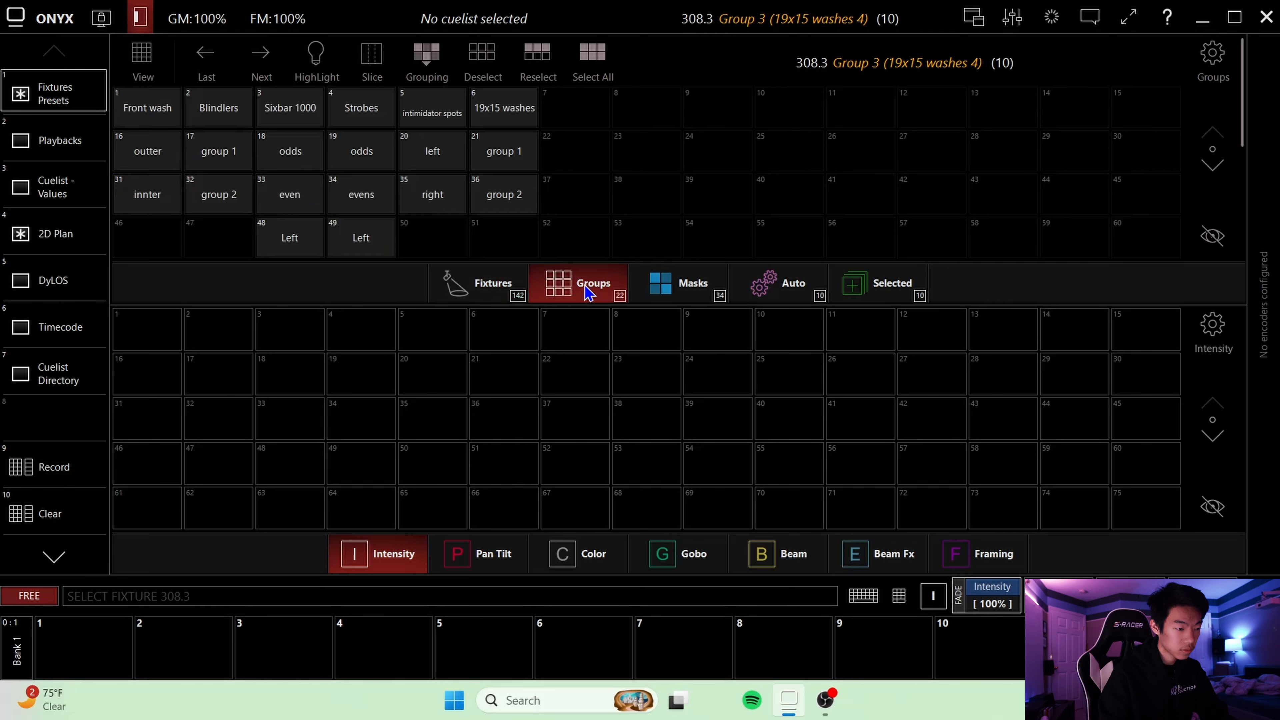
left_click(38, 465)
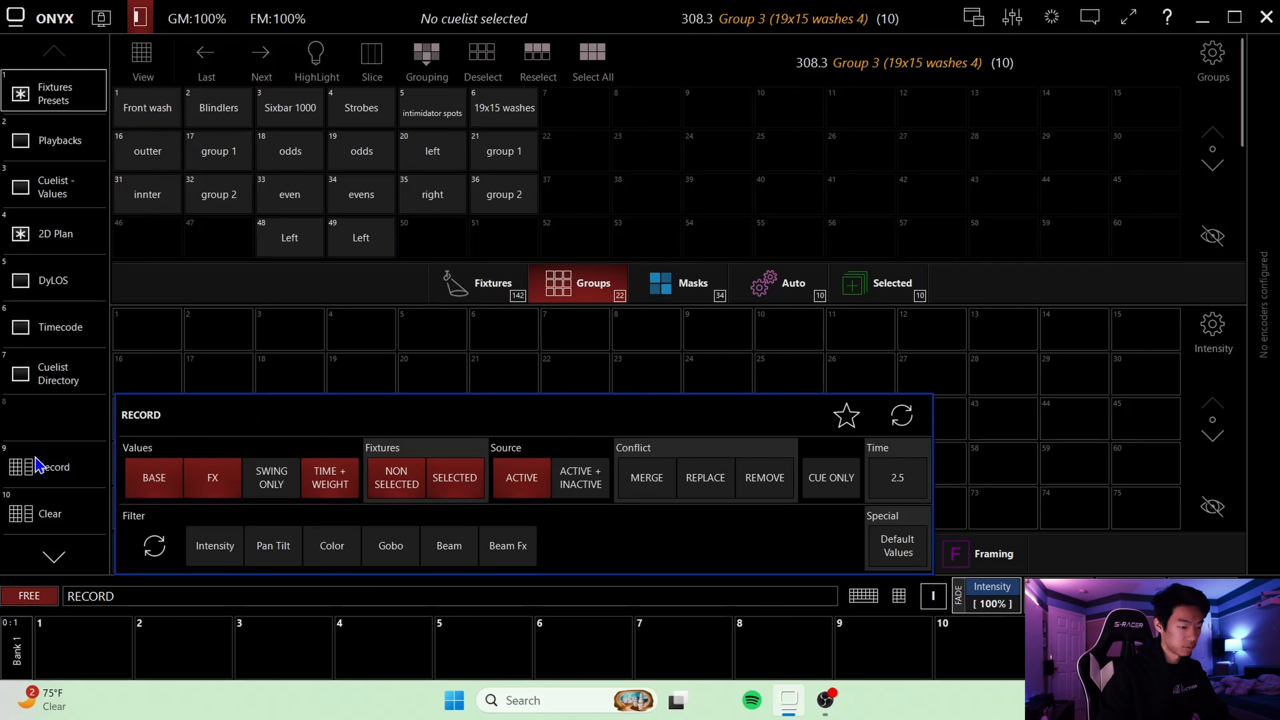
left_click(522, 235)
type("grou")
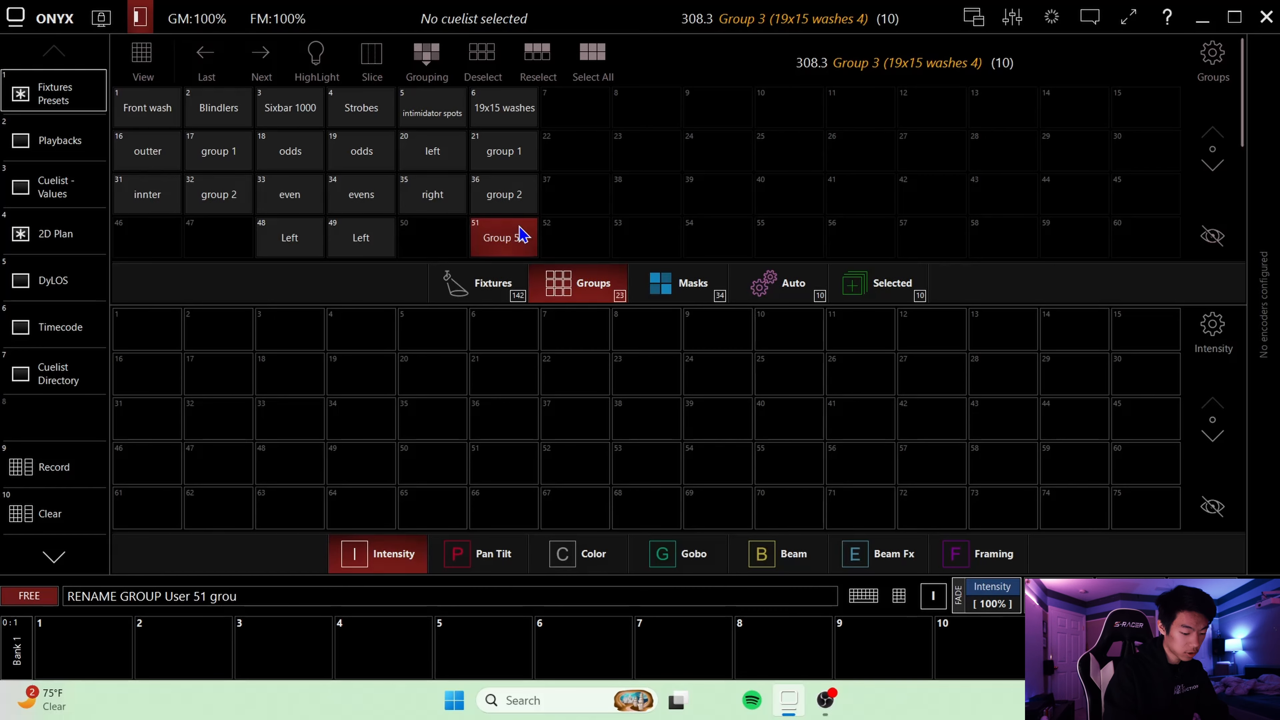
type("p 3")
key("Return")
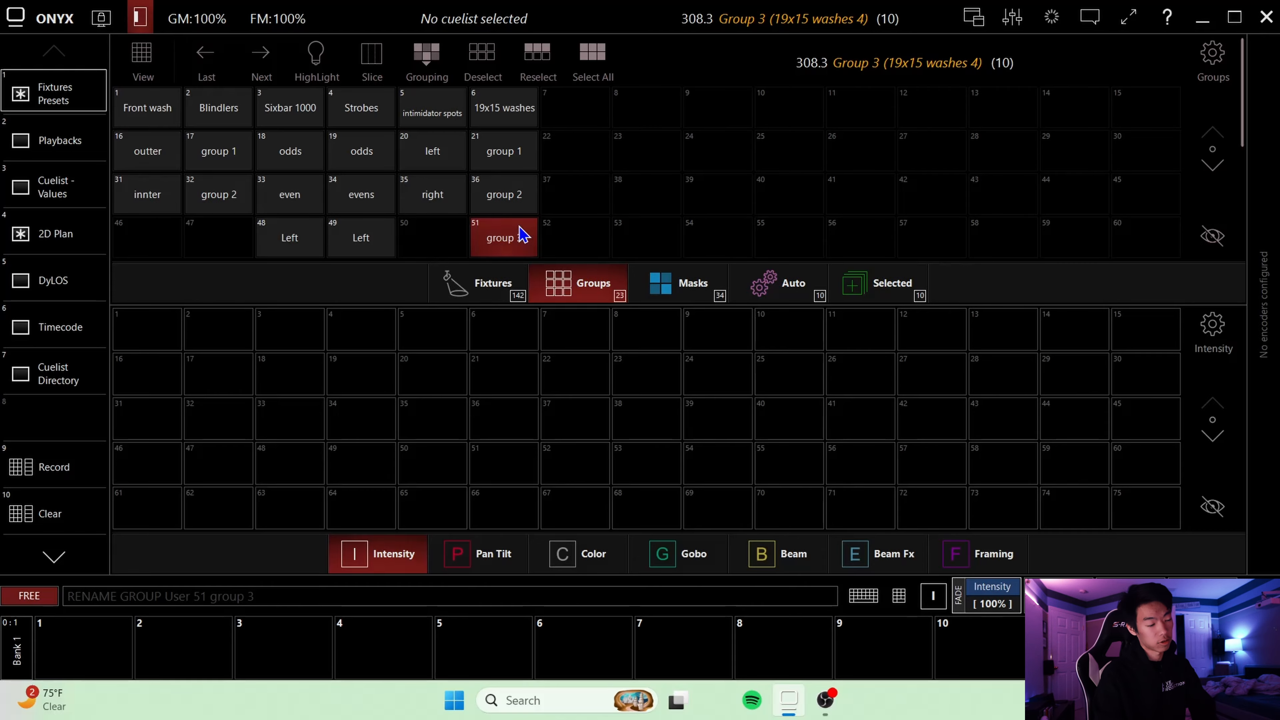
left_click(479, 280)
left_click(558, 295)
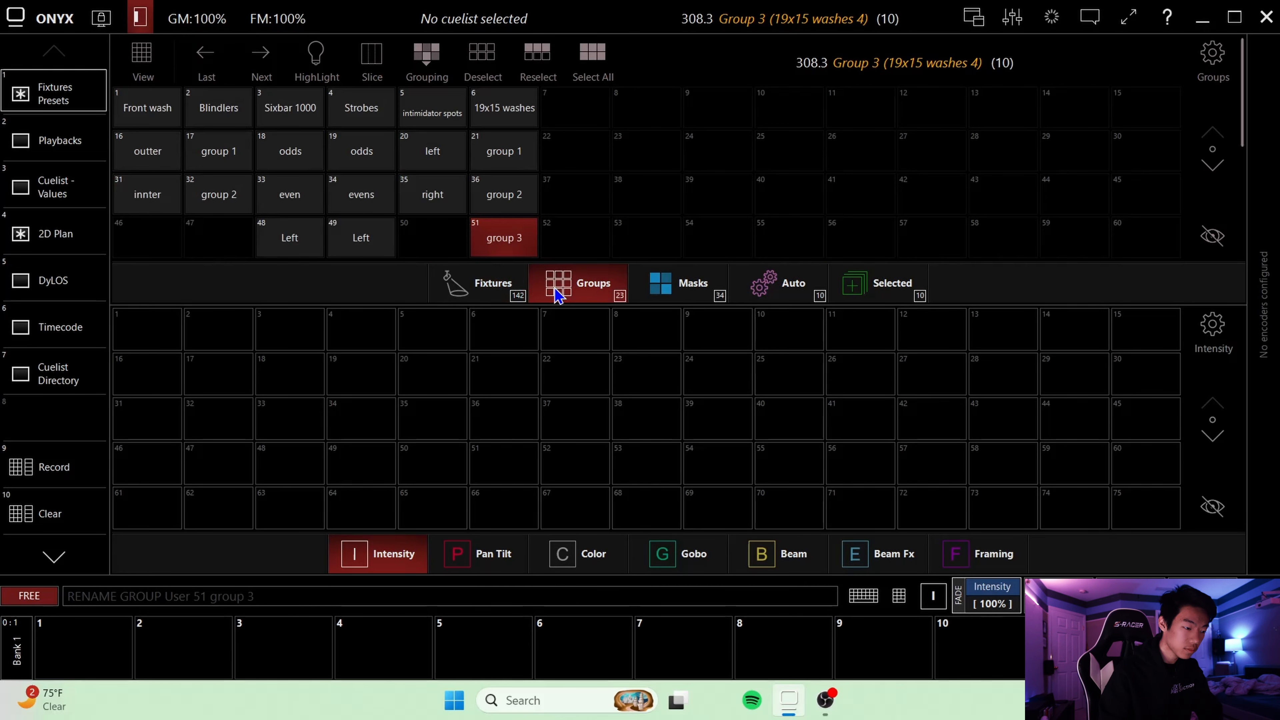
- Select only the Front wash group and set its intensity to 100%
left_click(66, 511)
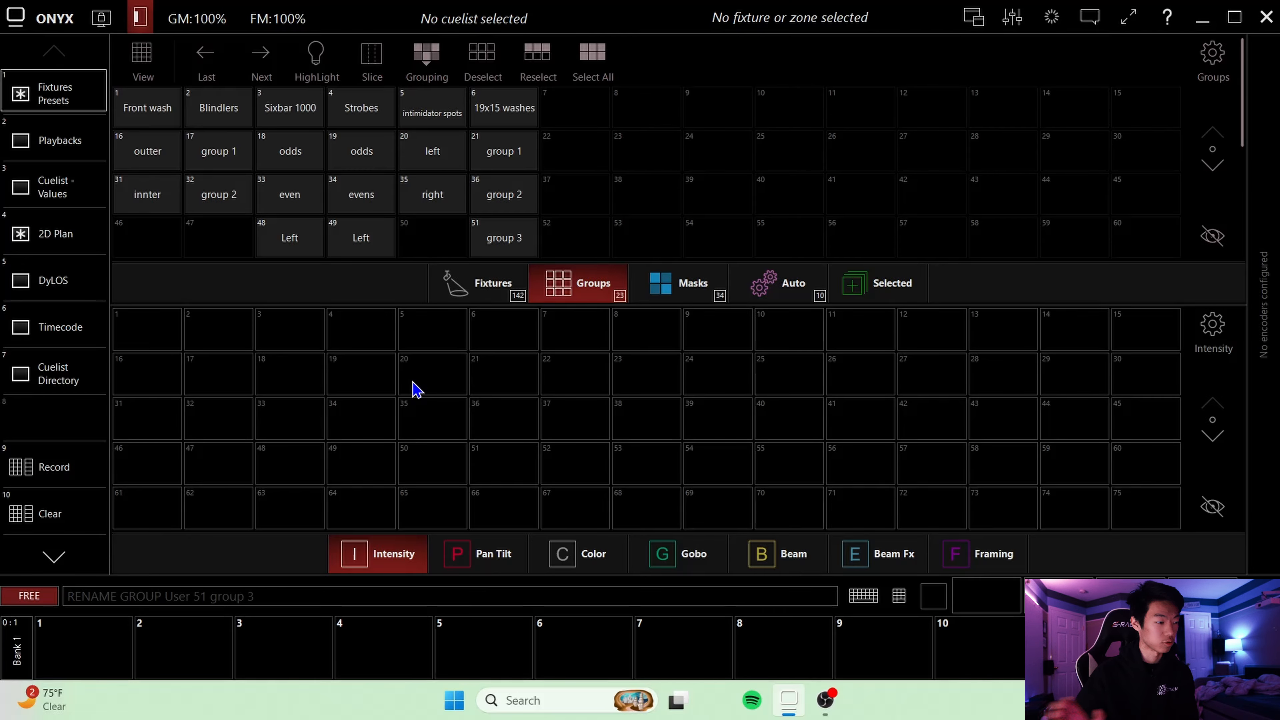
left_click(171, 111)
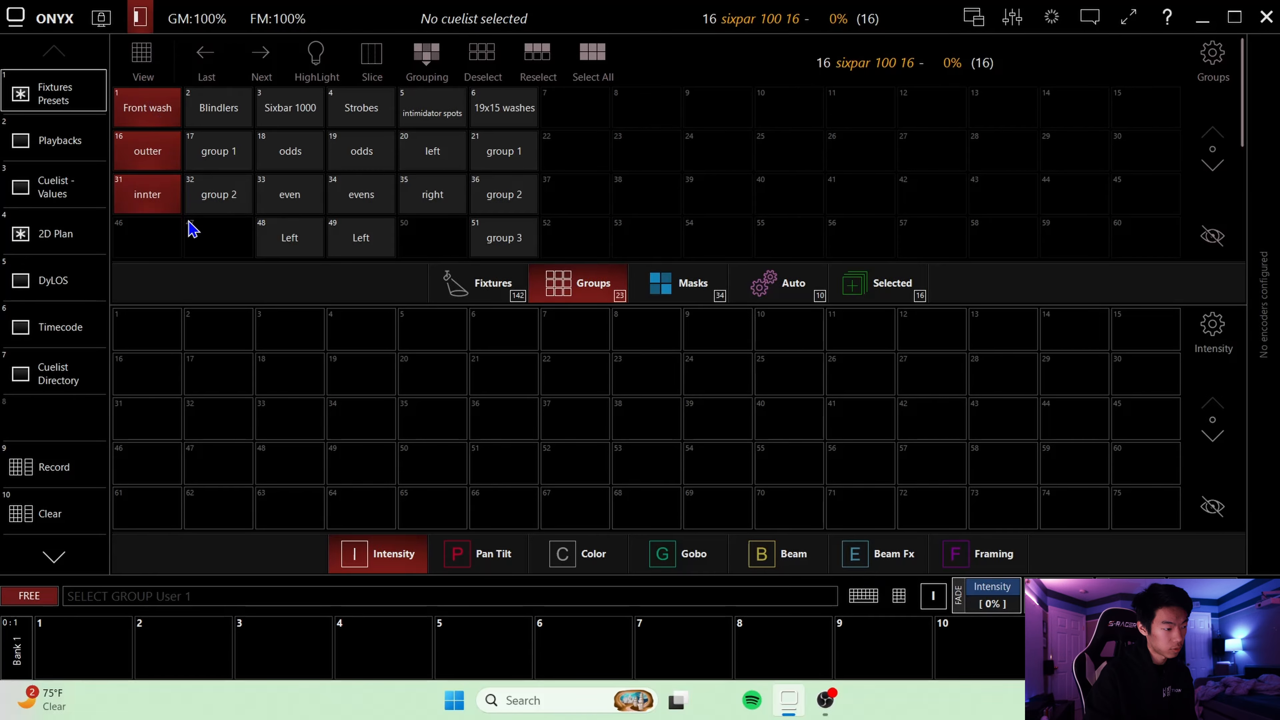
left_click(497, 281)
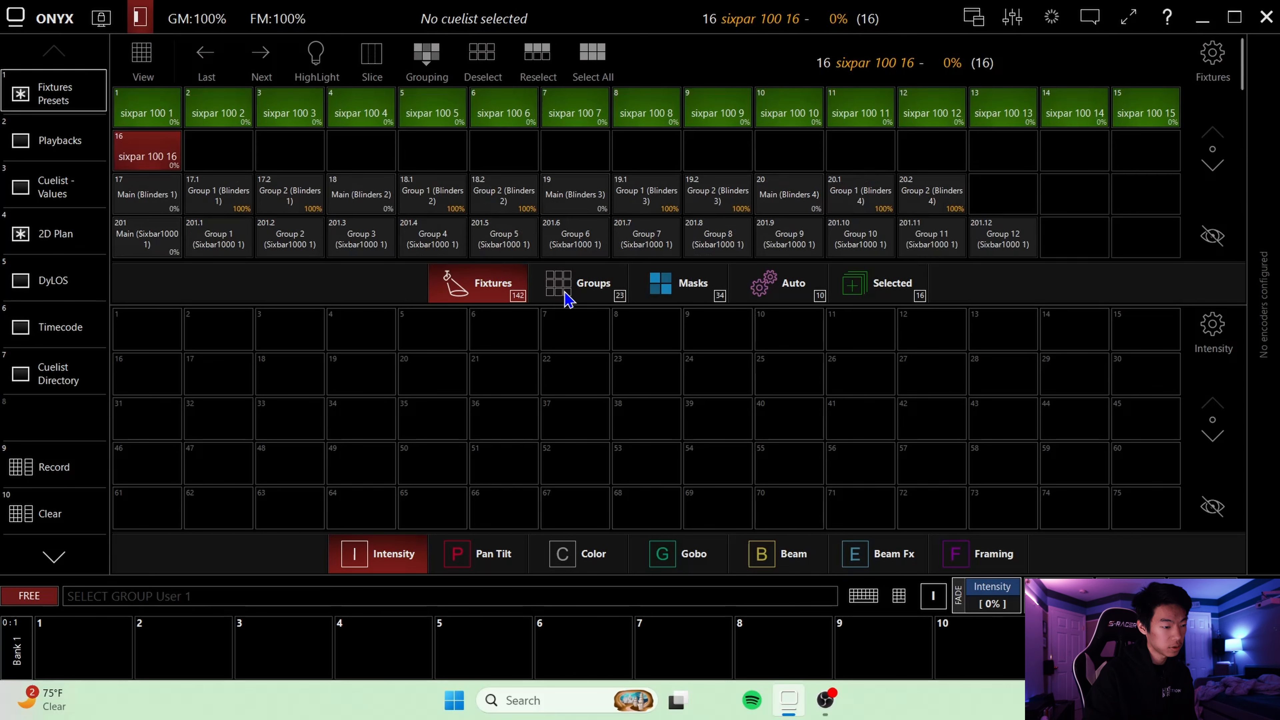
left_click(581, 284)
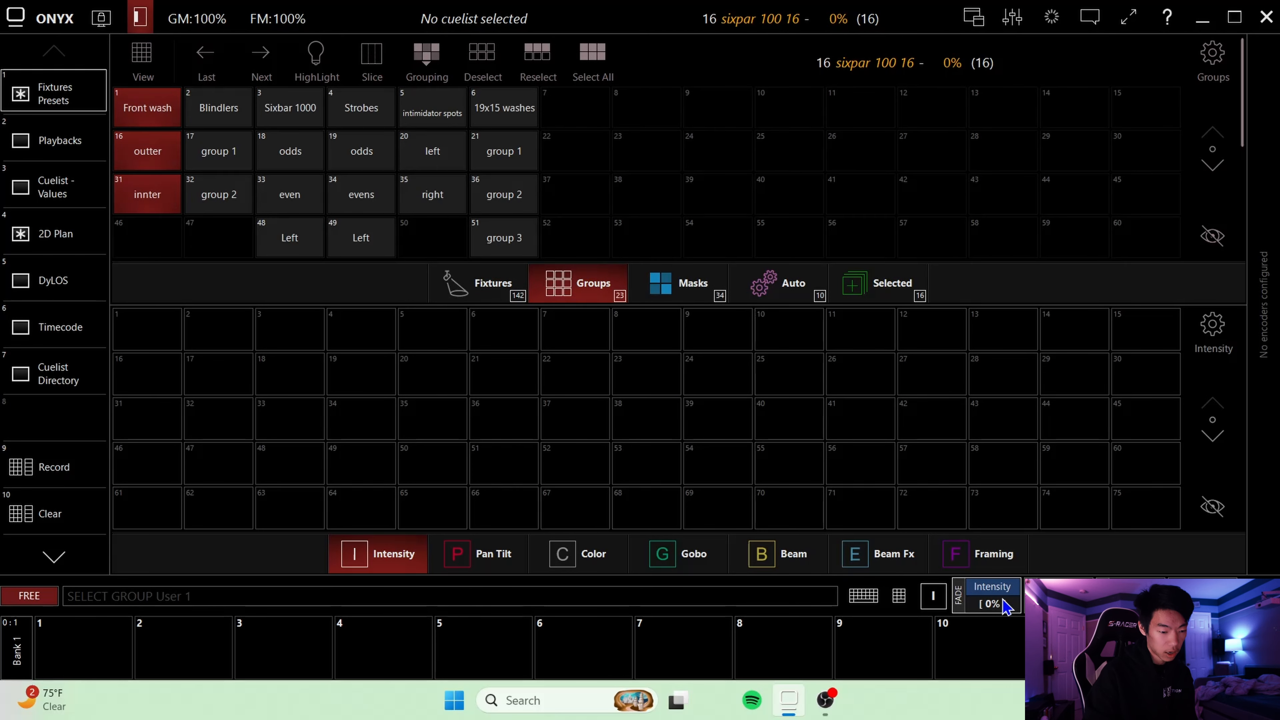
left_click_drag(1003, 599, 1000, 206)
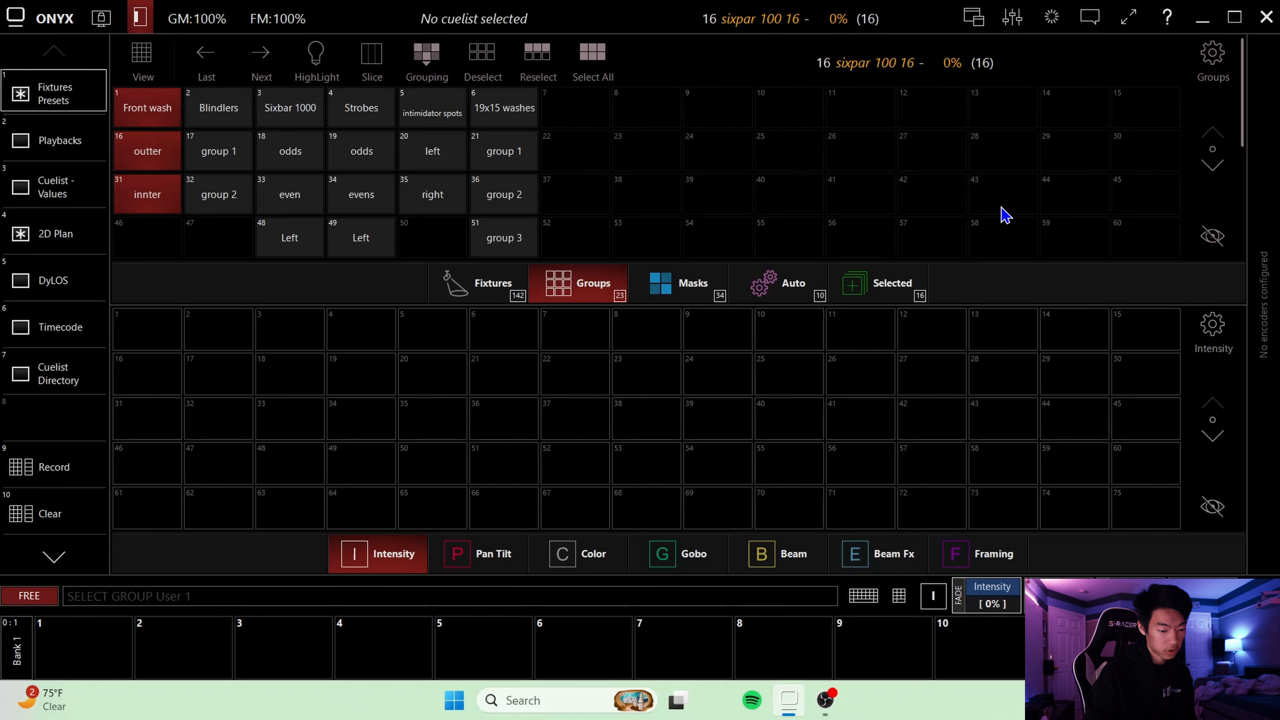
left_click(988, 605)
left_click_drag(989, 605, 988, 504)
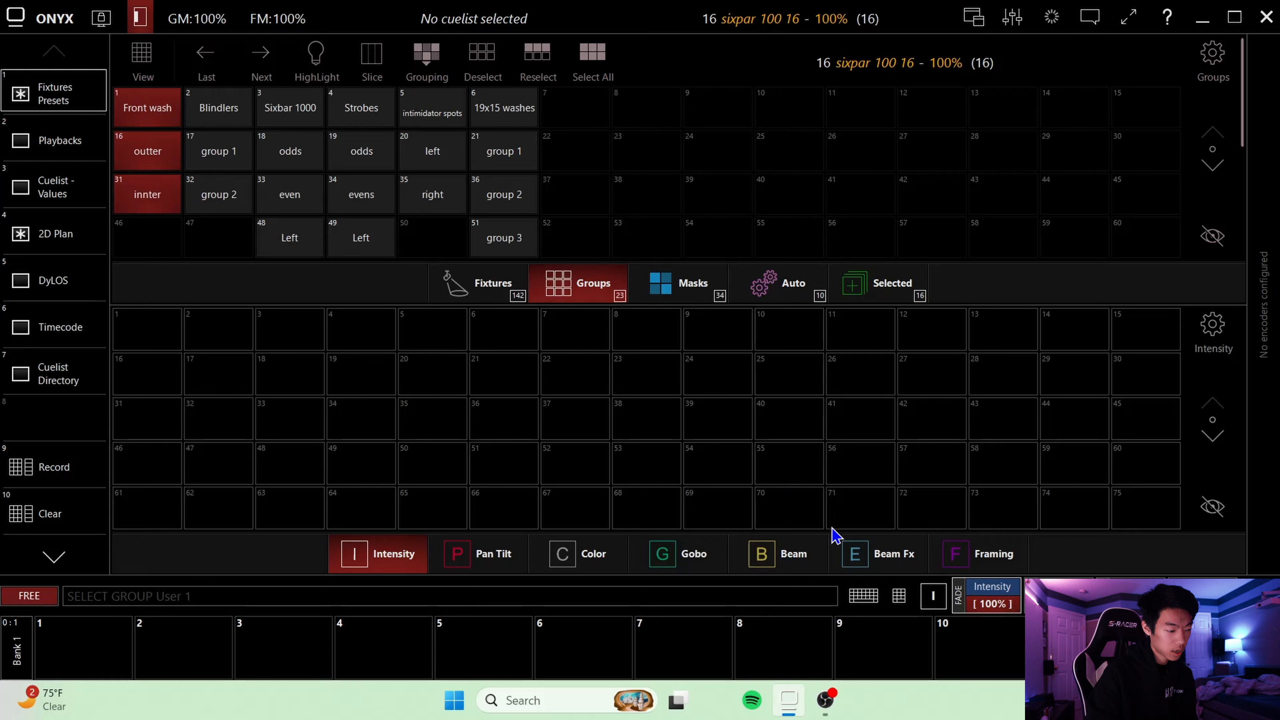
- Record the front wash intensity as a preset in intensity slot 1 and name it "Frontwash 100%"
left_click(63, 473)
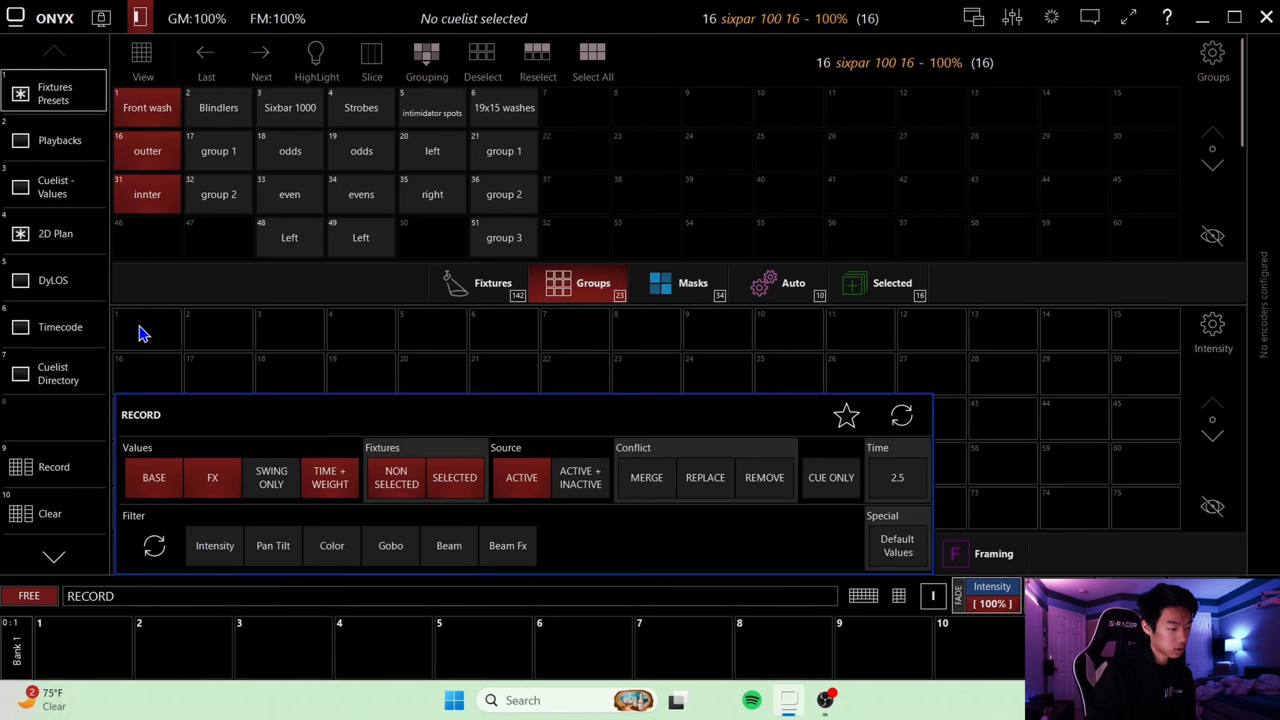
left_click(145, 343)
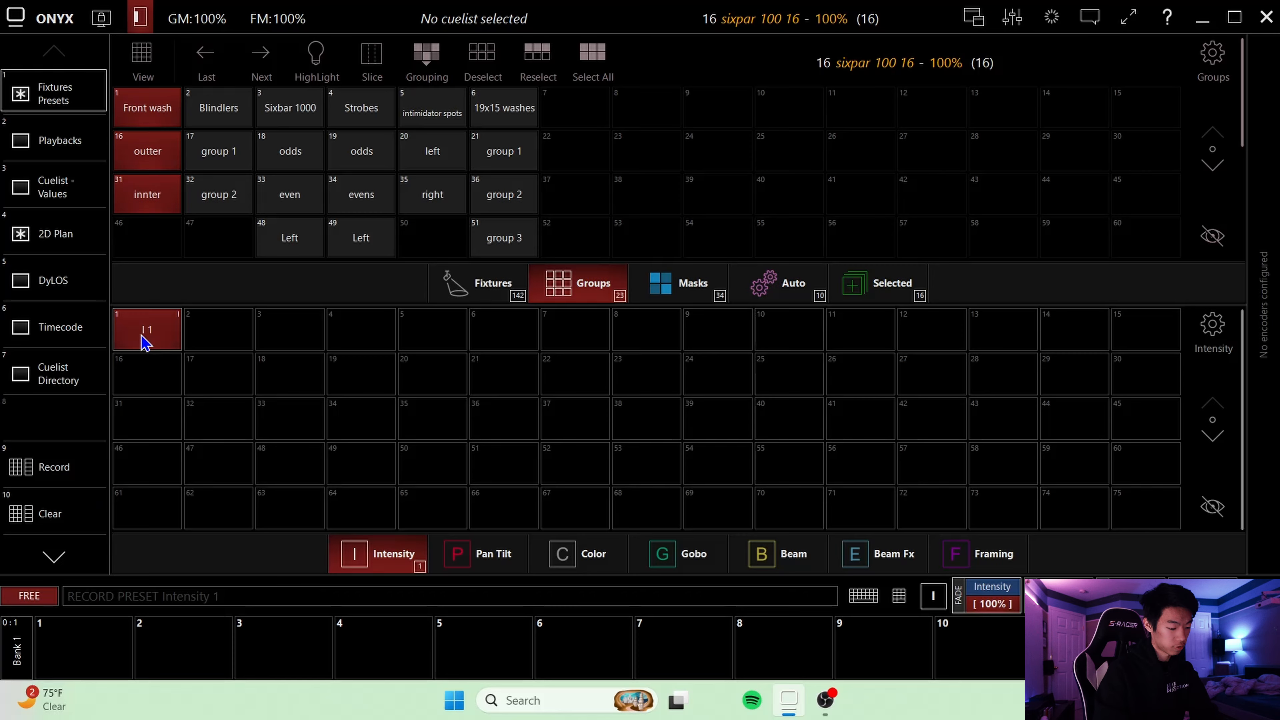
type("Fr")
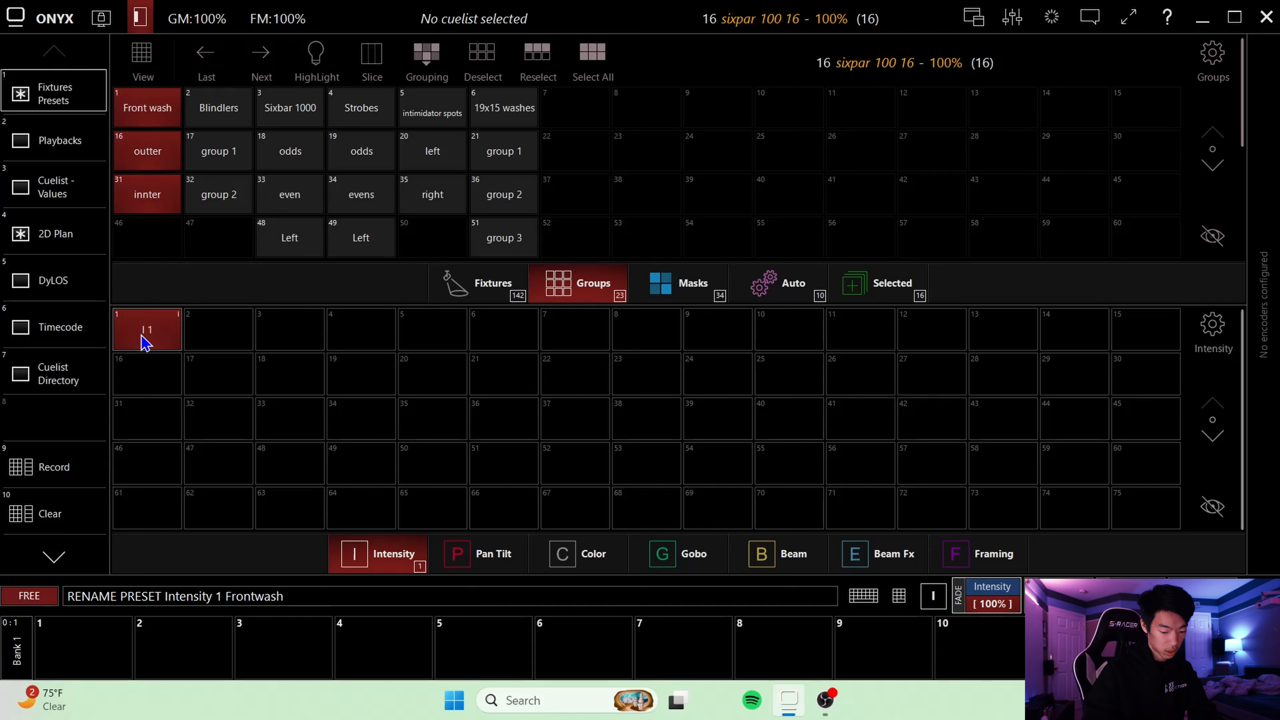
type("ontwash %")
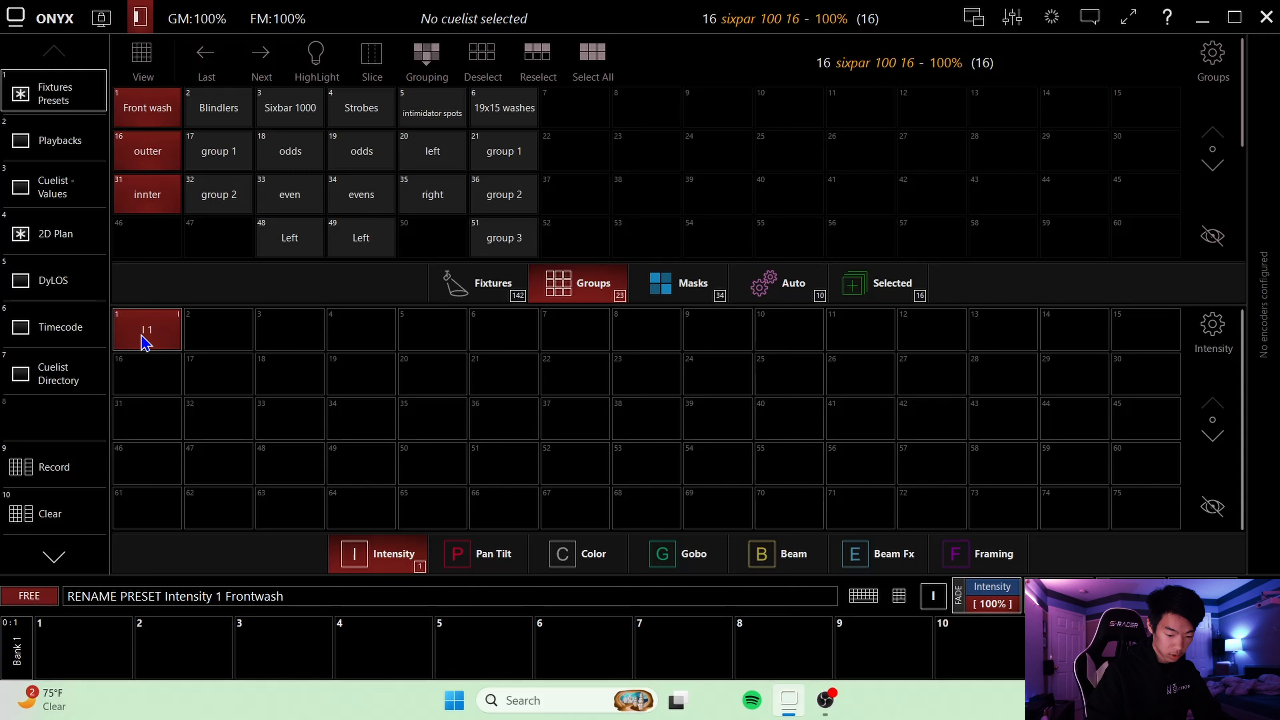
key("Num_Lock")
type("00")
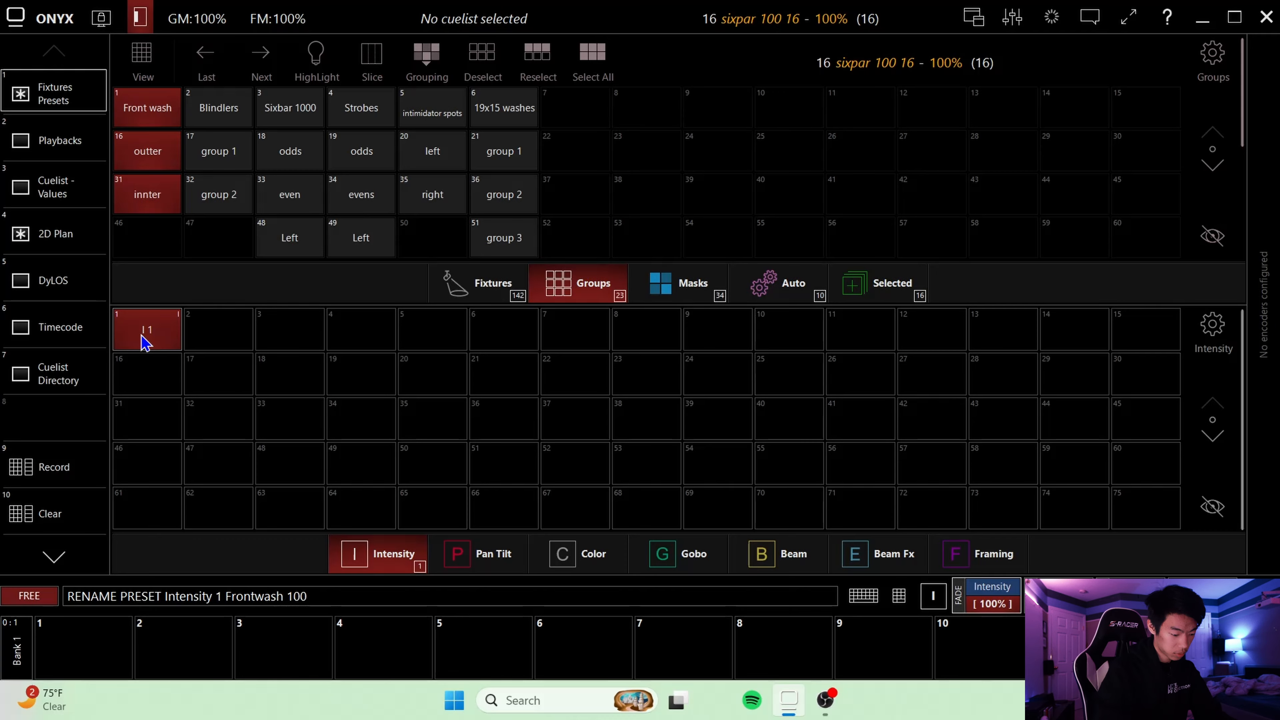
key("Return")
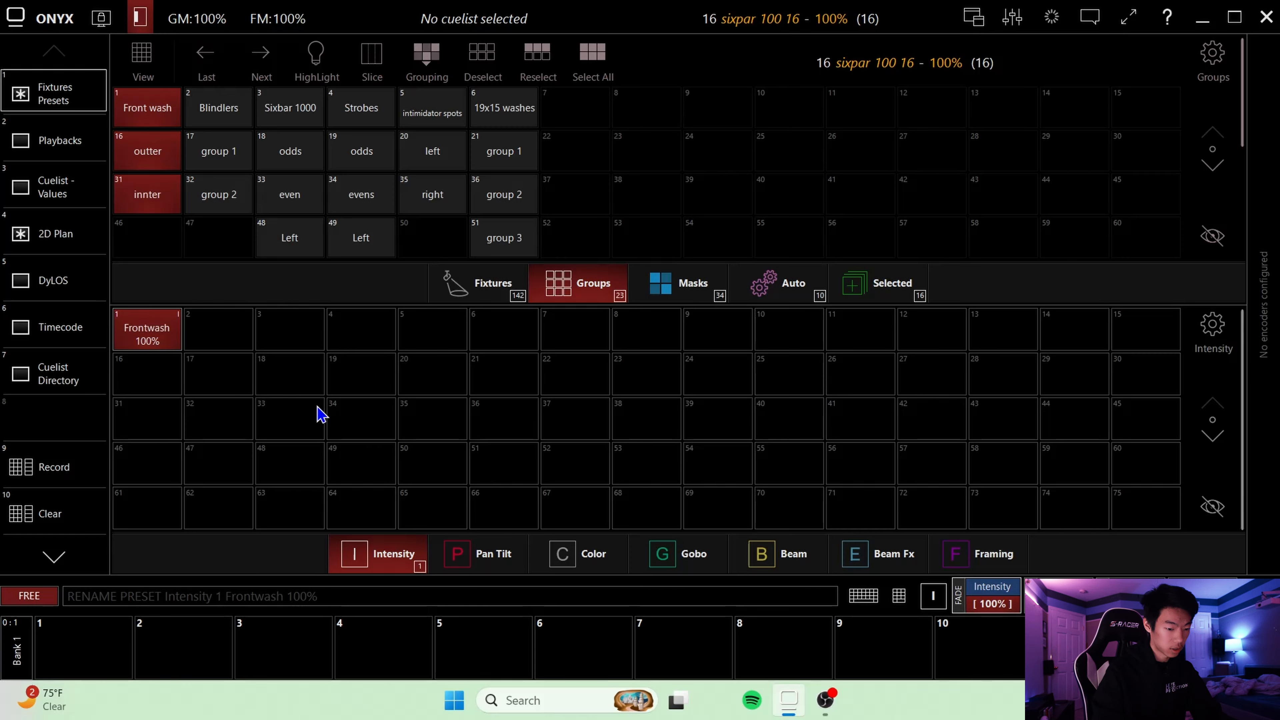
- Set the front wash intensity to 75% and record it as intensity preset 2, named "Frontwash 75%"
left_click_drag(988, 581, 988, 595)
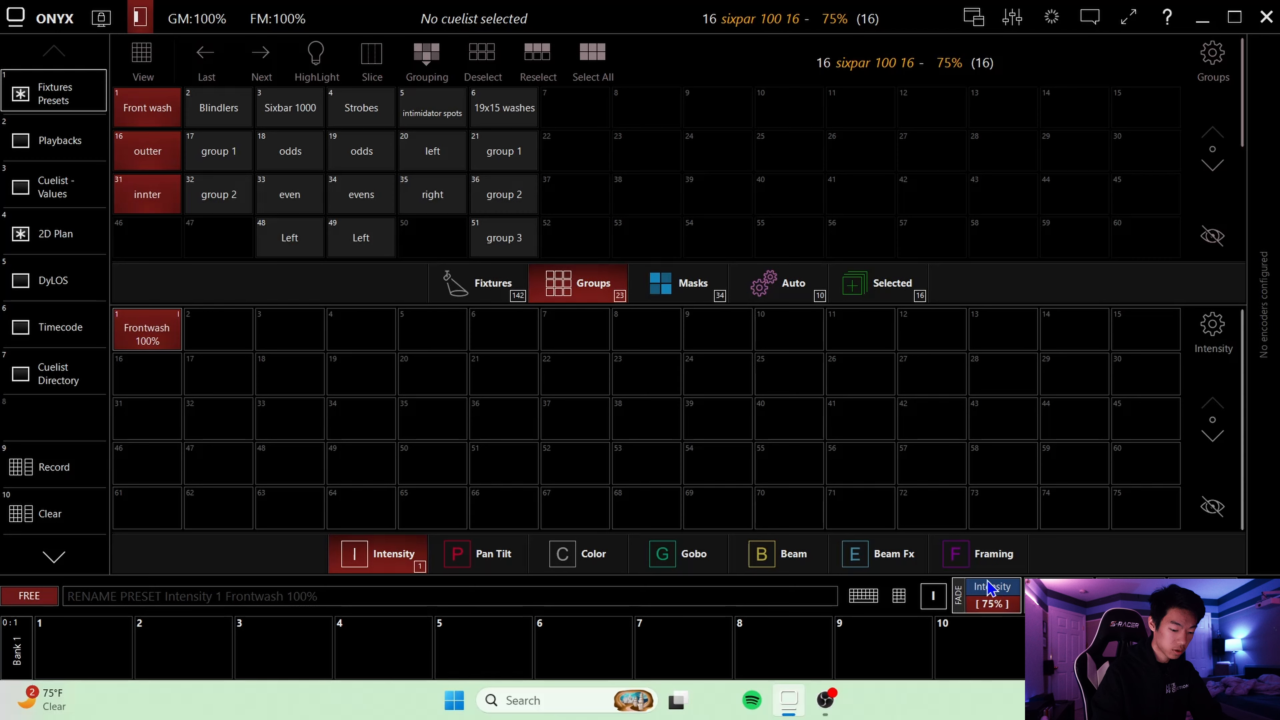
left_click(72, 466)
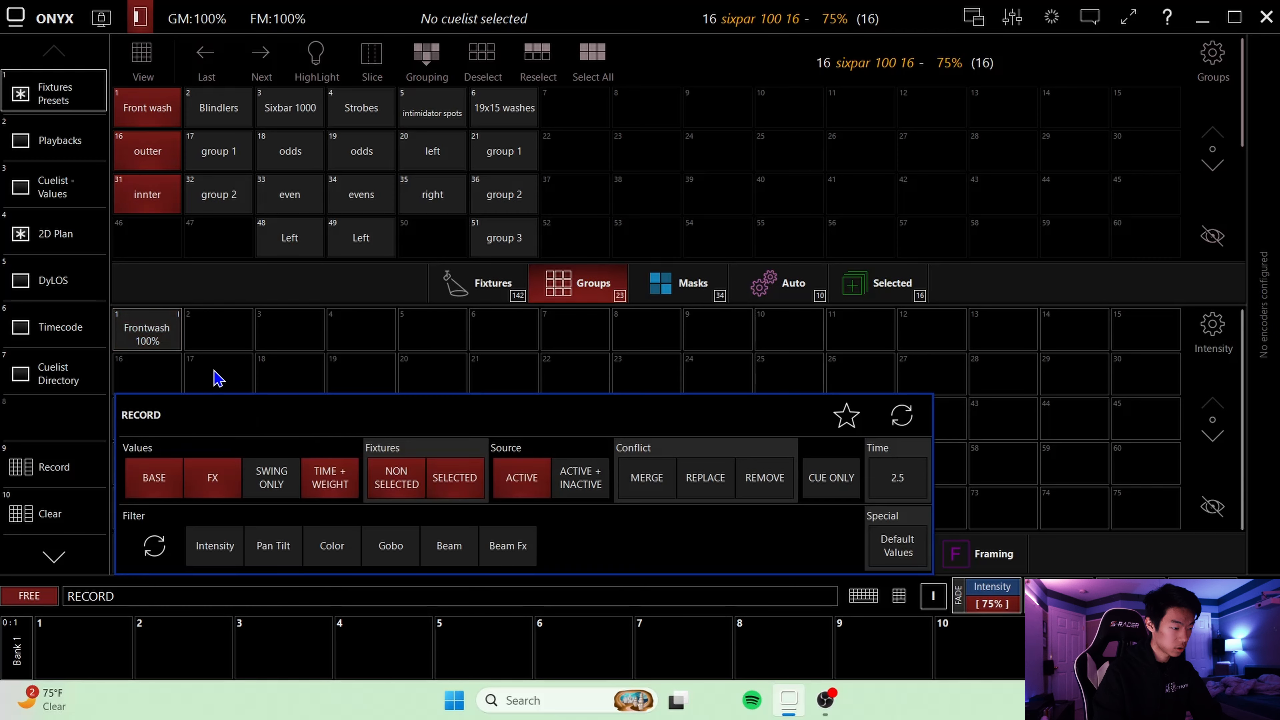
left_click(226, 341)
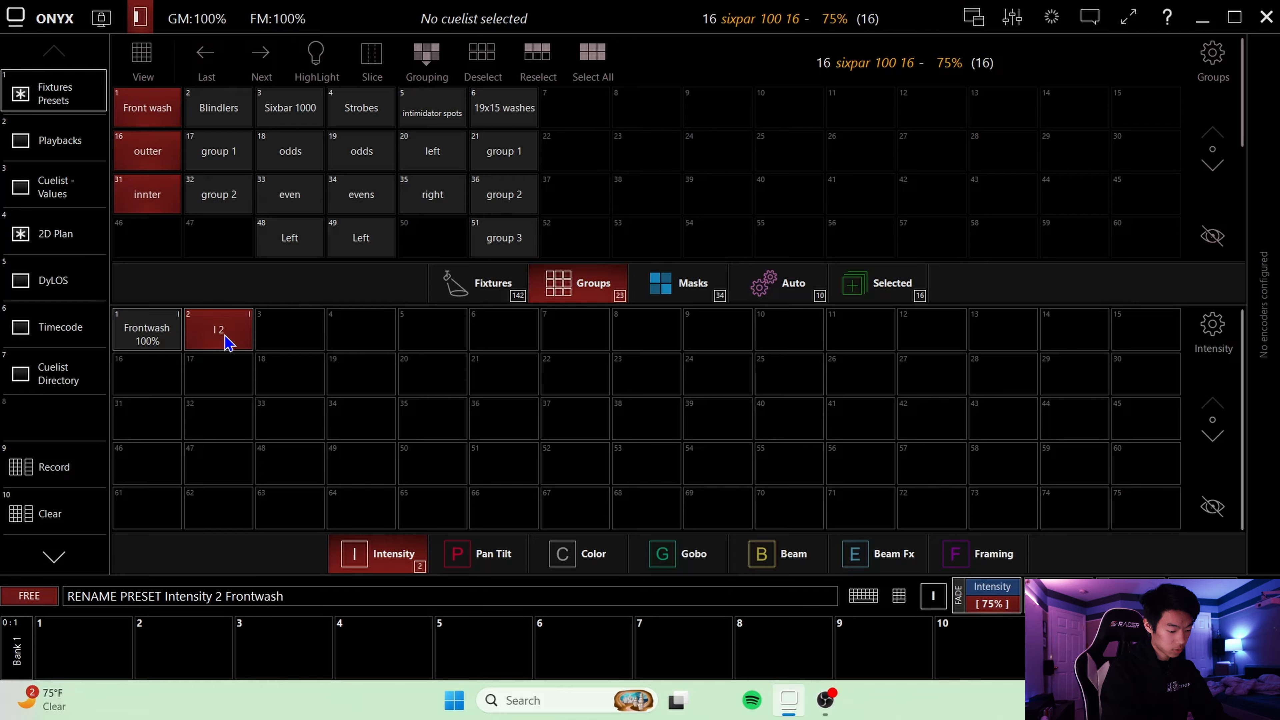
type("%")
key("Return")
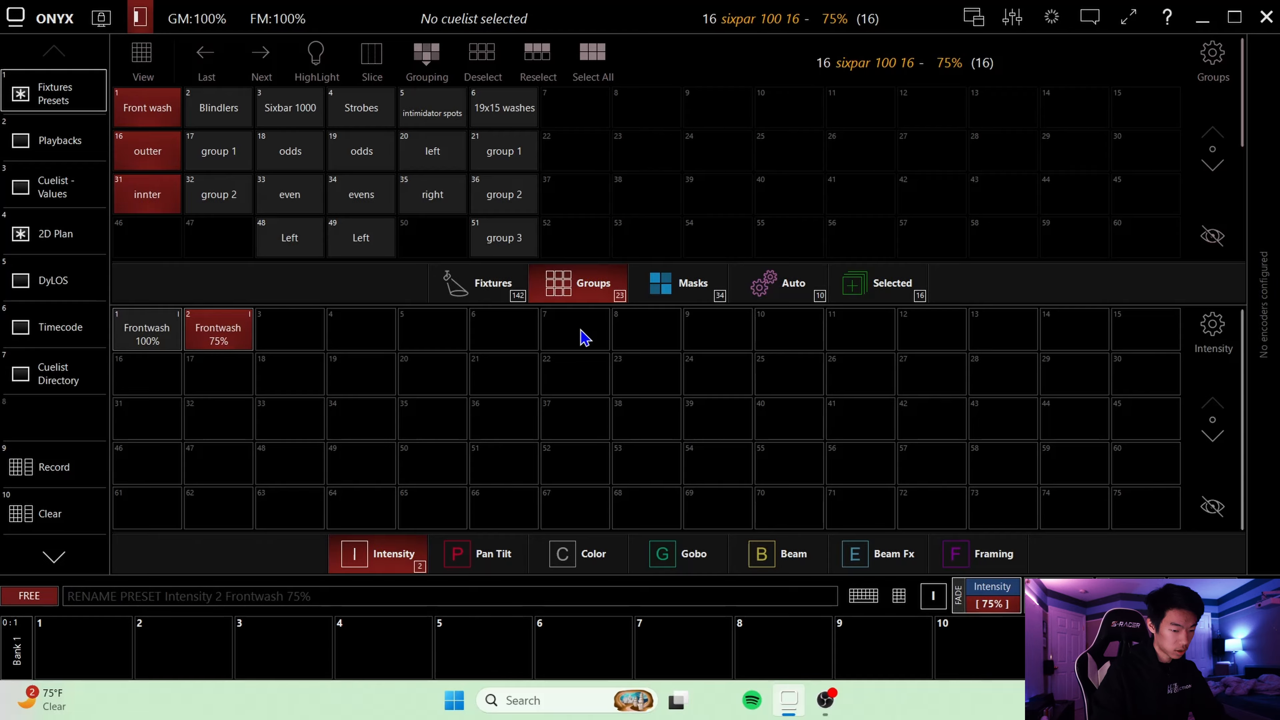
- Set the front wash intensity to 50% and record it as intensity preset 3, named "Frontwash 50%"
left_click_drag(987, 592, 986, 630)
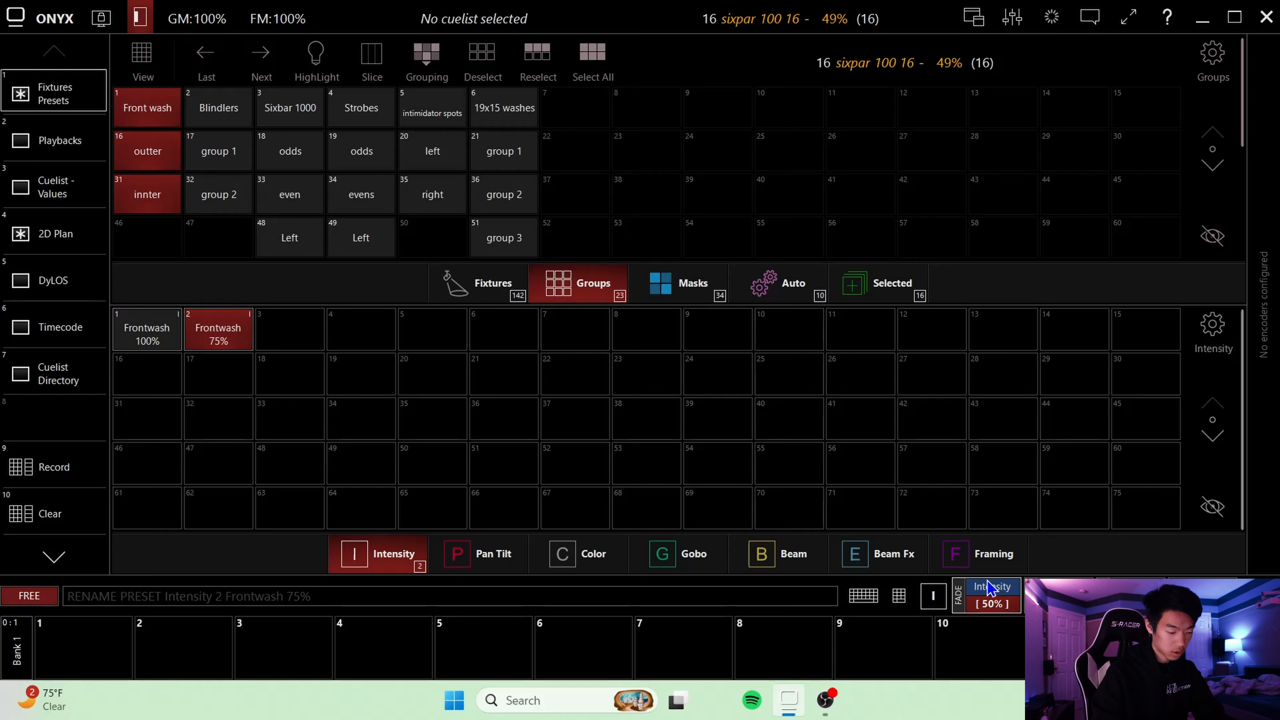
left_click(73, 467)
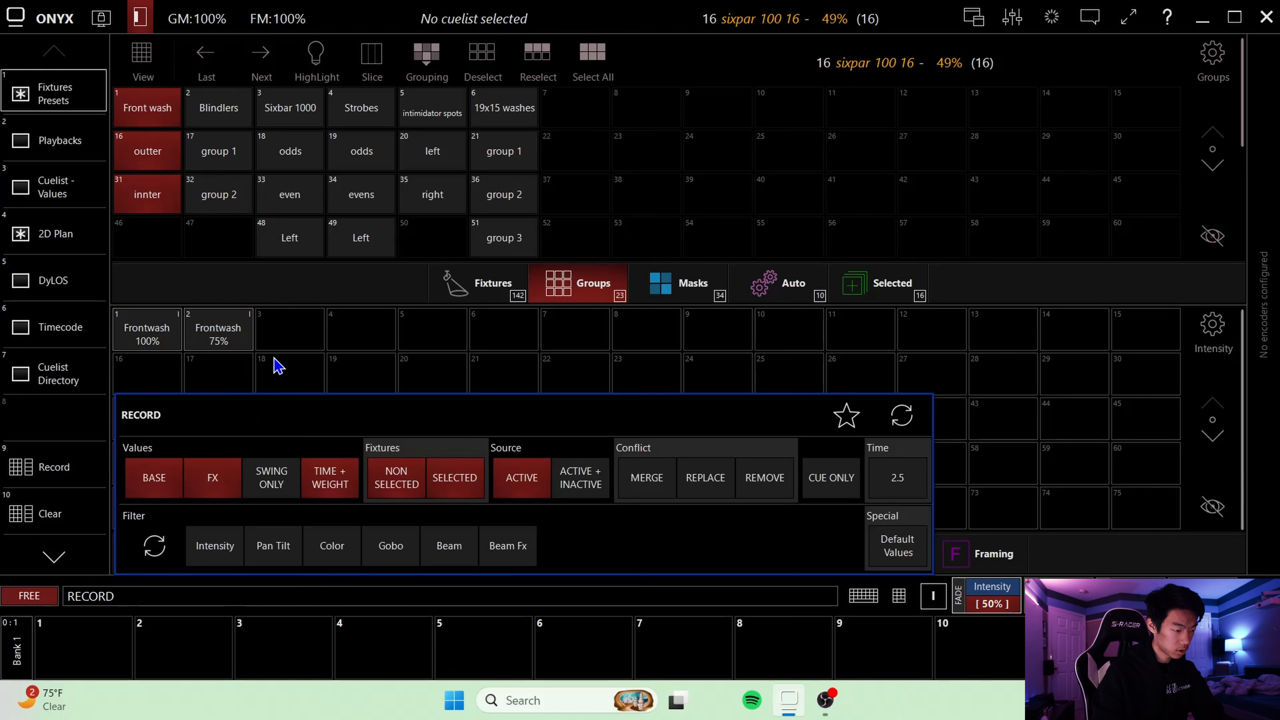
left_click(306, 337)
type("Fro")
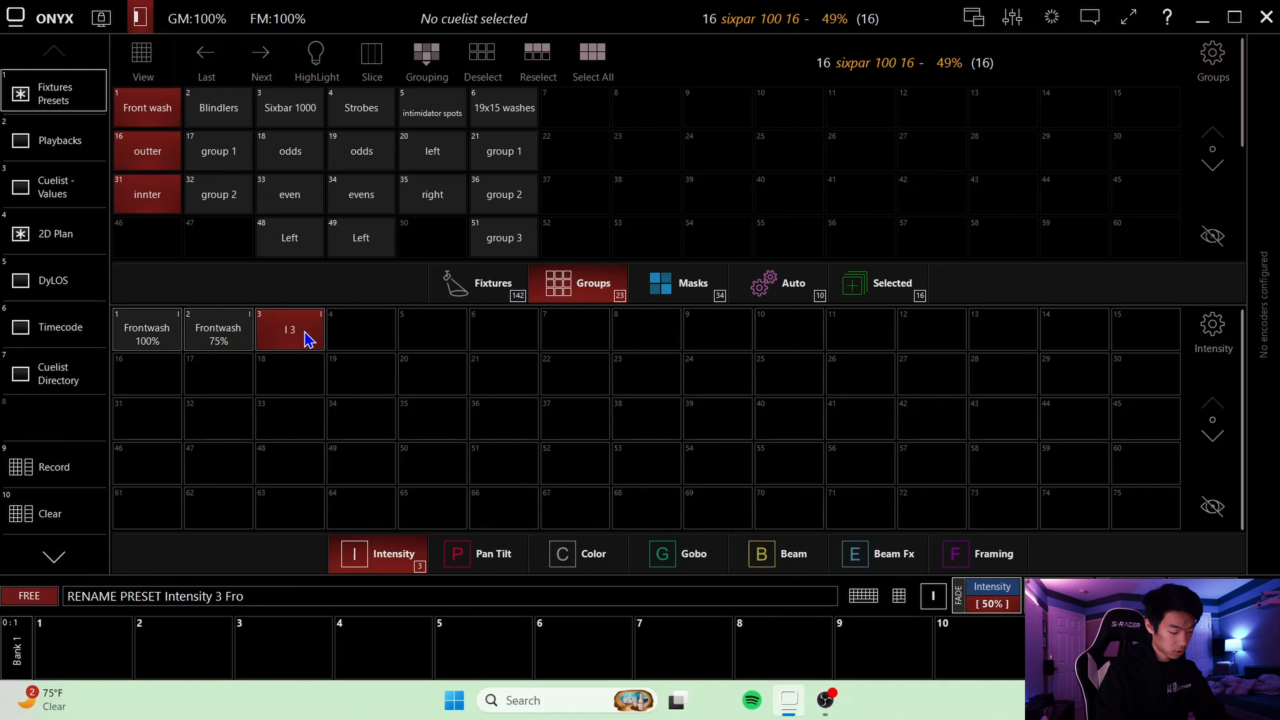
type("ntwash 50%")
key("Return")
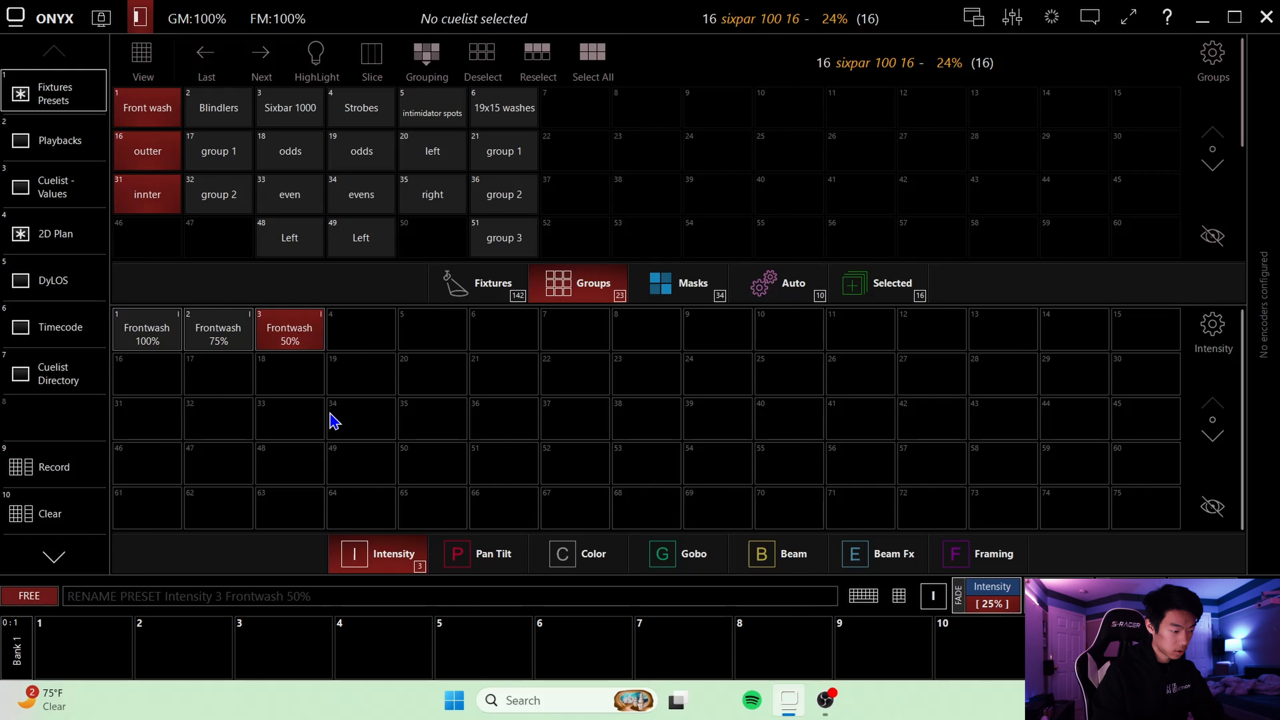
- Record the front wash at 25% intensity as intensity preset 4, named "Frontwash 25%"
left_click(56, 467)
left_click(366, 329)
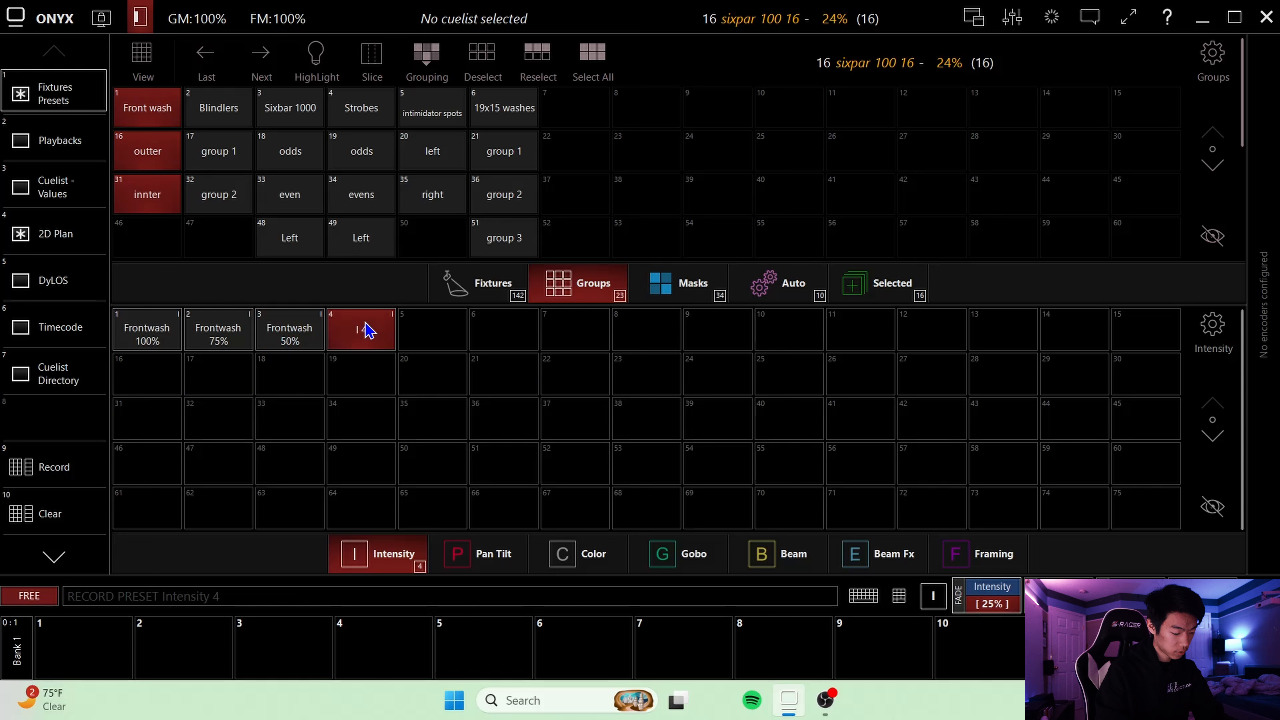
type("Frontwash 25%")
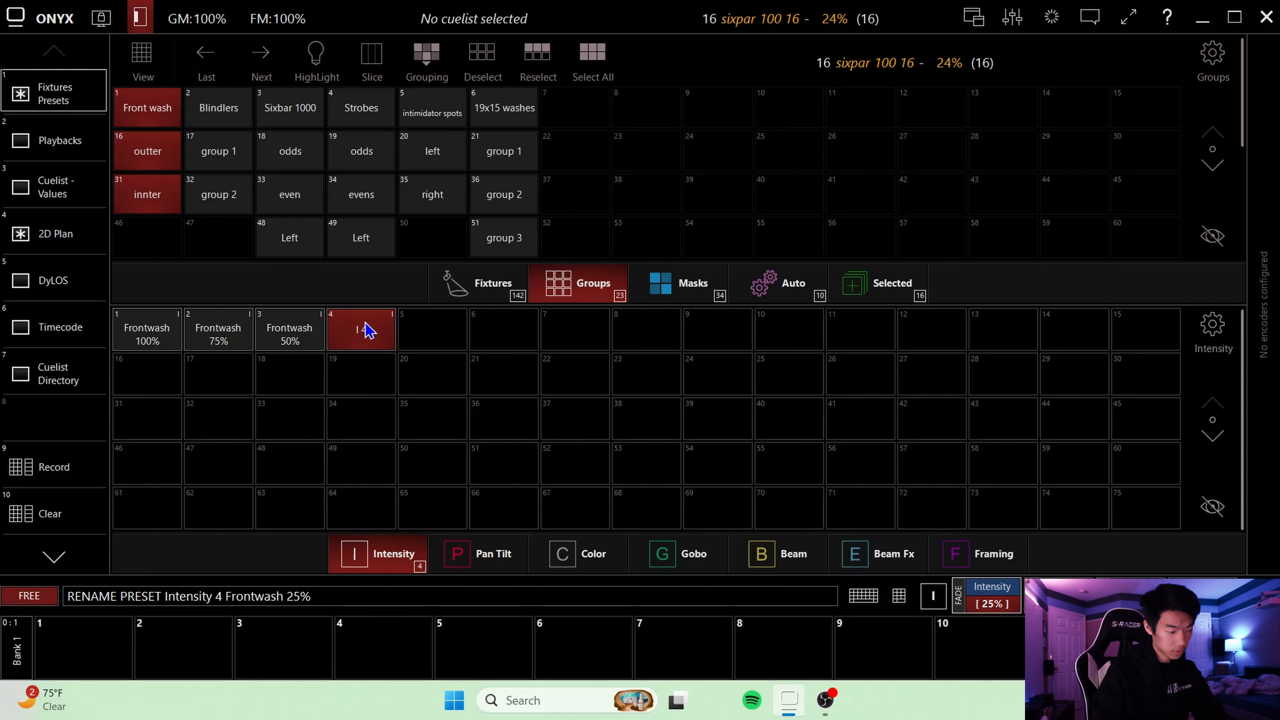
key("Return")
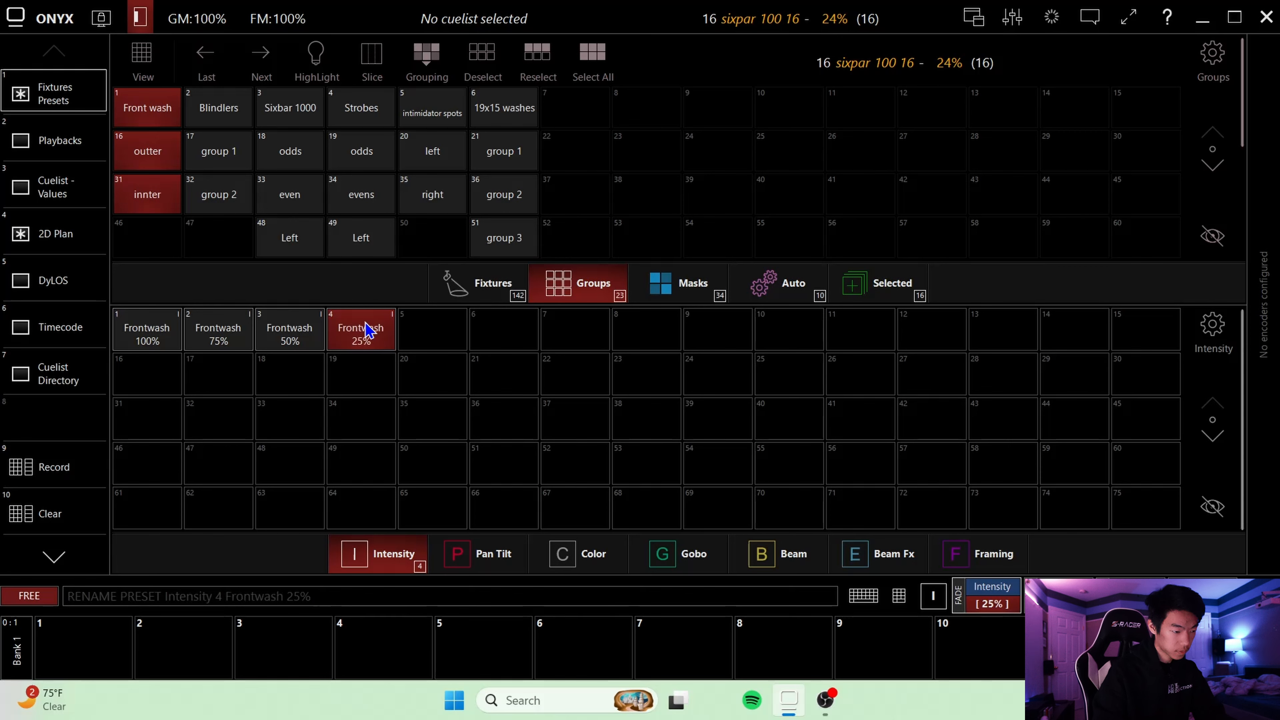
- Set the front wash intensity to 0% and record it as intensity preset 5, named "Frontwash 0%"
left_click(987, 581)
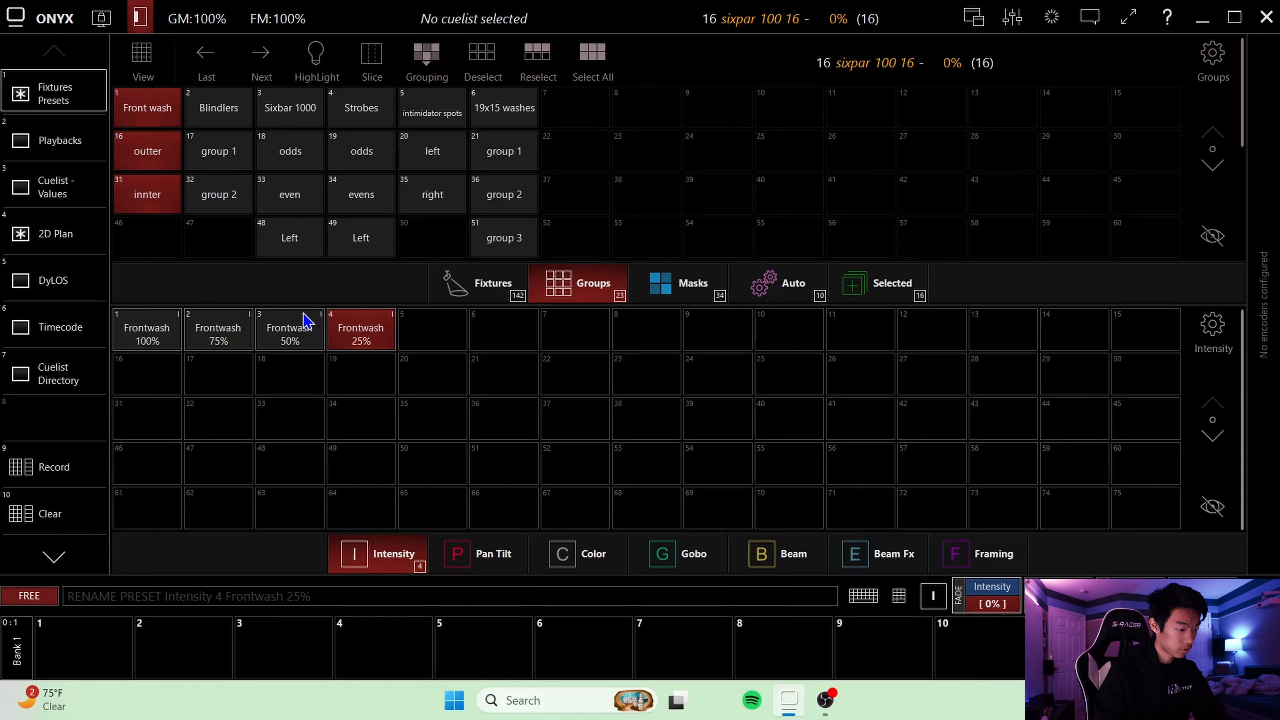
left_click(78, 462)
left_click(458, 332)
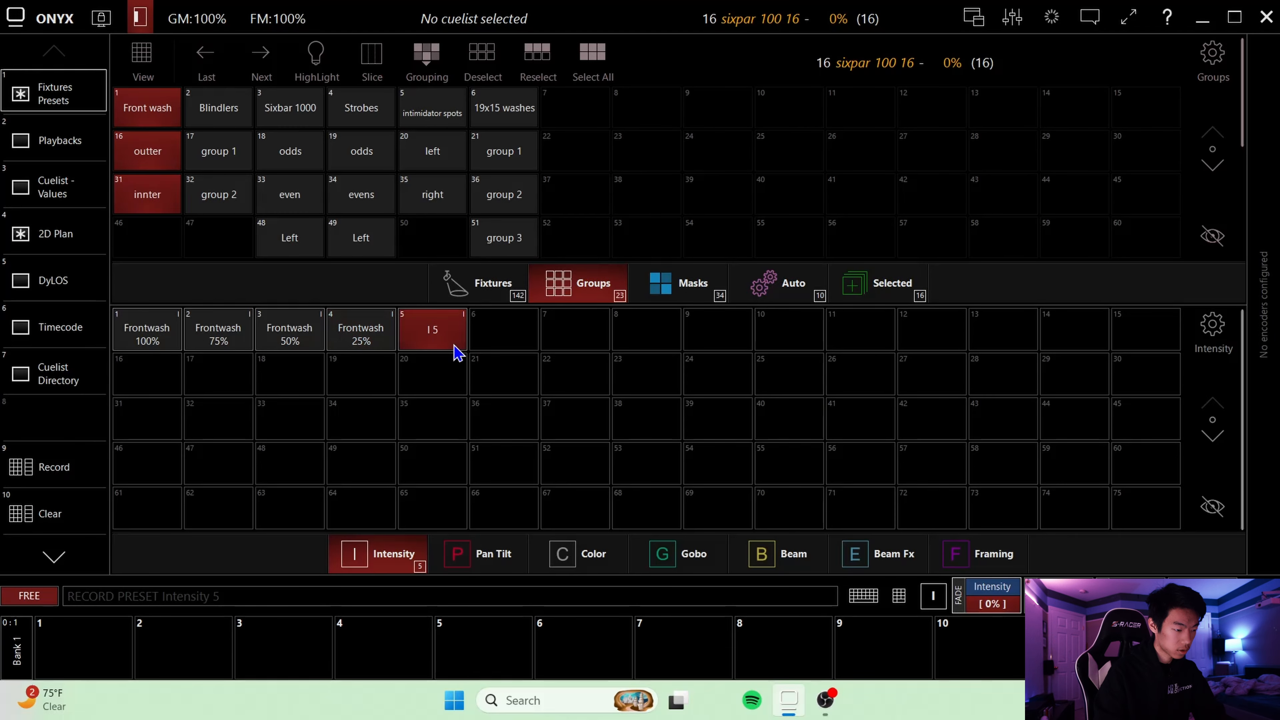
type("Frontwash 0%")
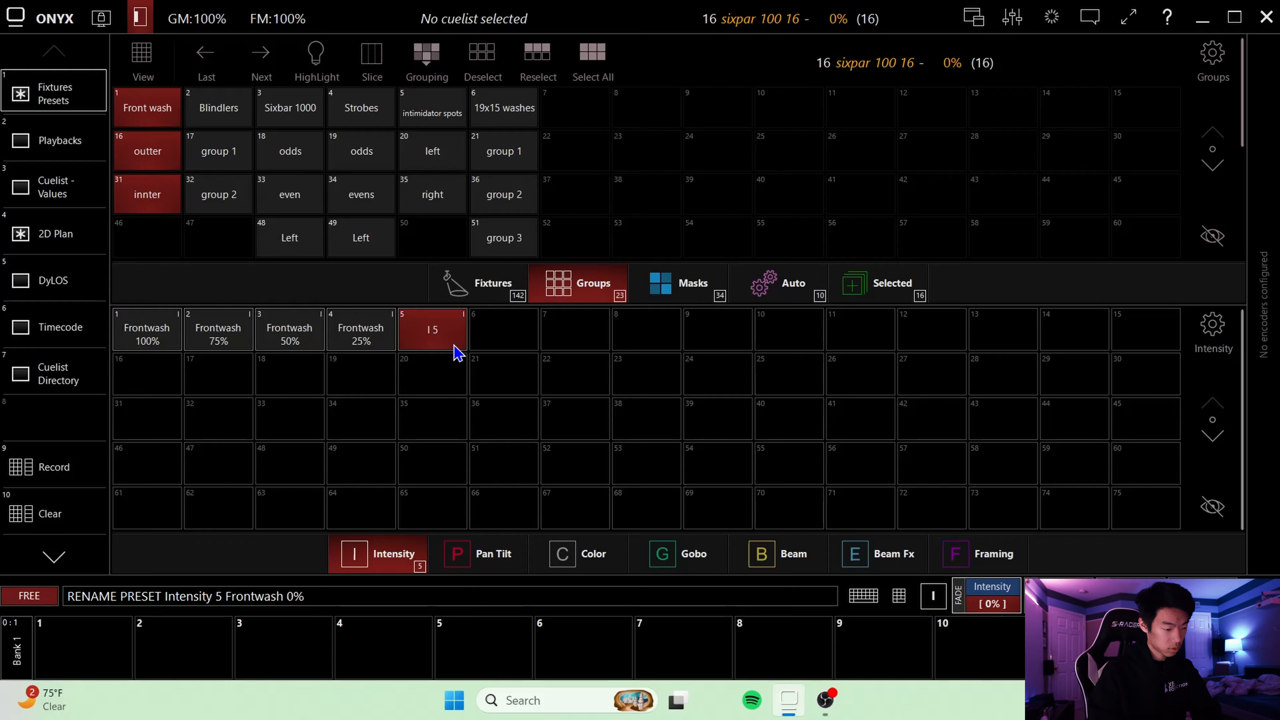
key("Return")
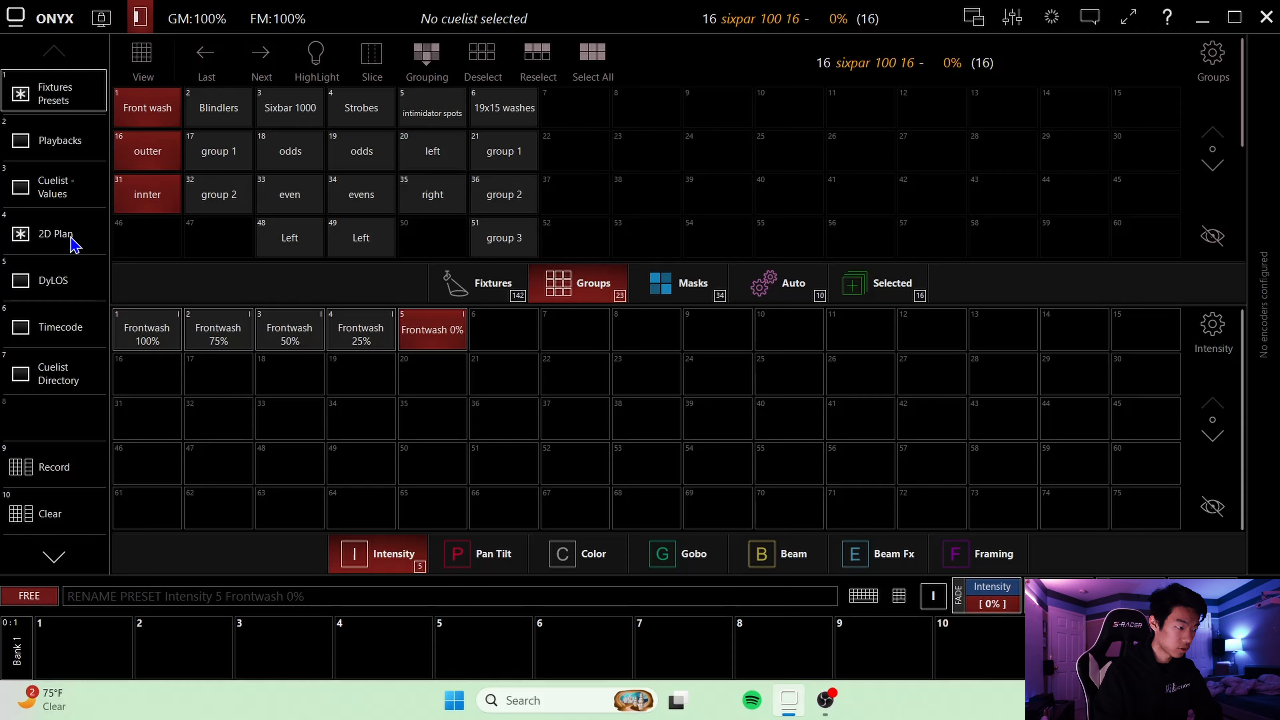
left_click(207, 113)
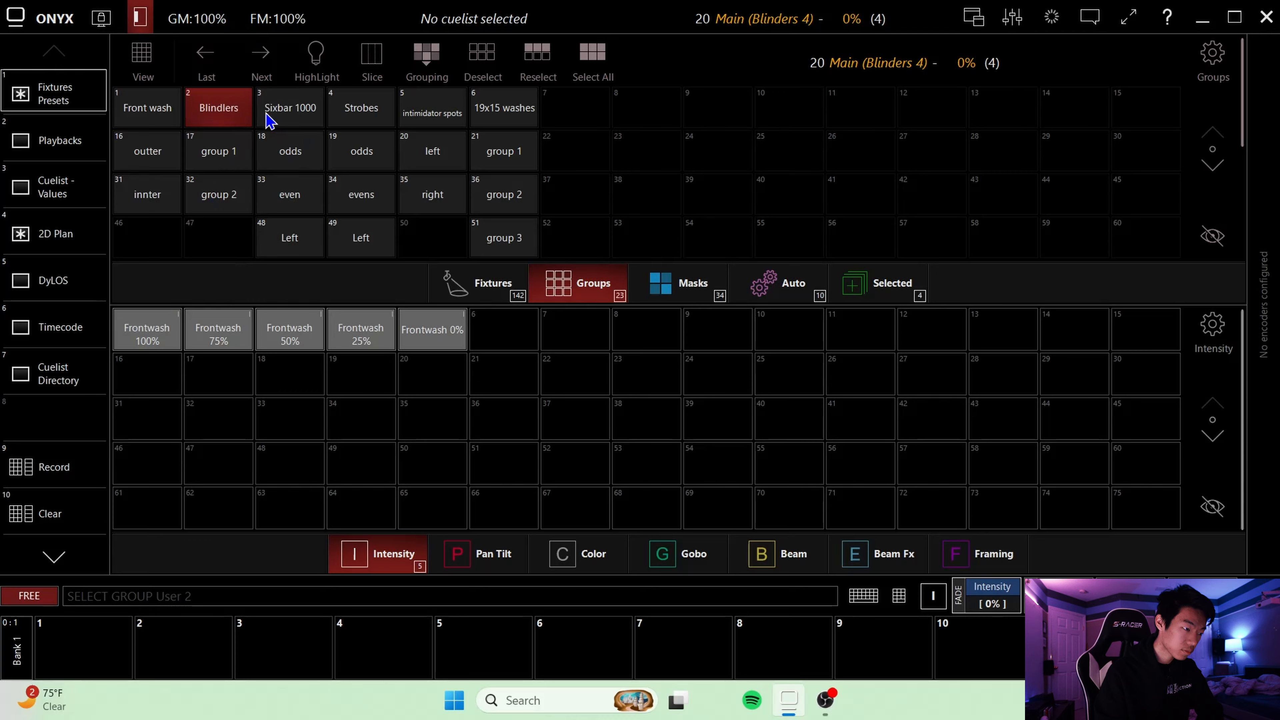
left_click(286, 112)
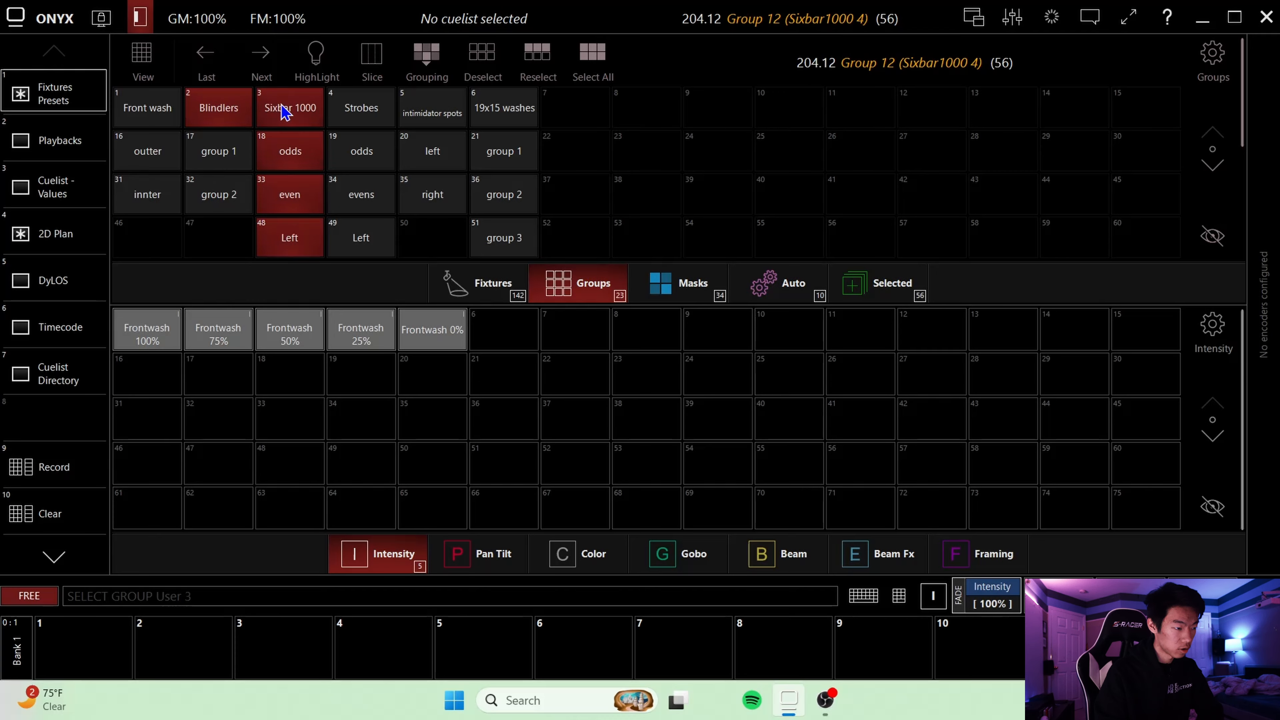
left_click(209, 114)
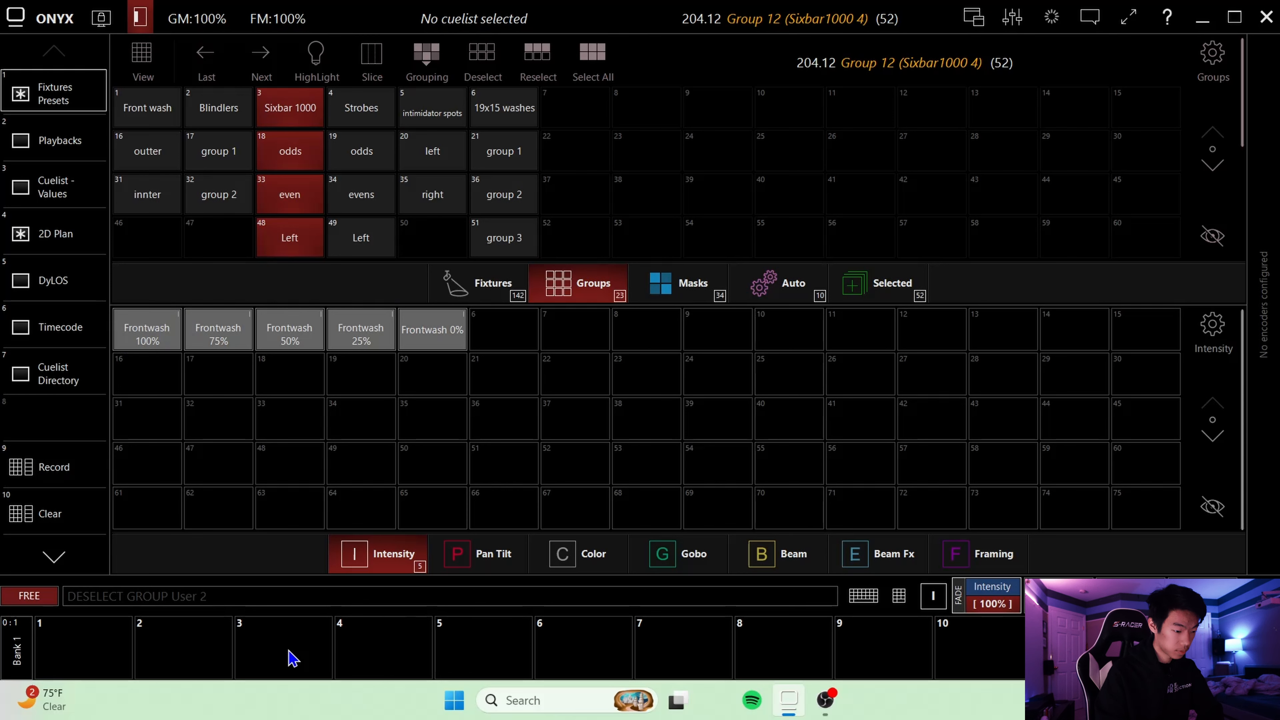
- Clear the programmer so no fixture groups or values are held, and close the command keypad
left_click(898, 599)
left_click(720, 285)
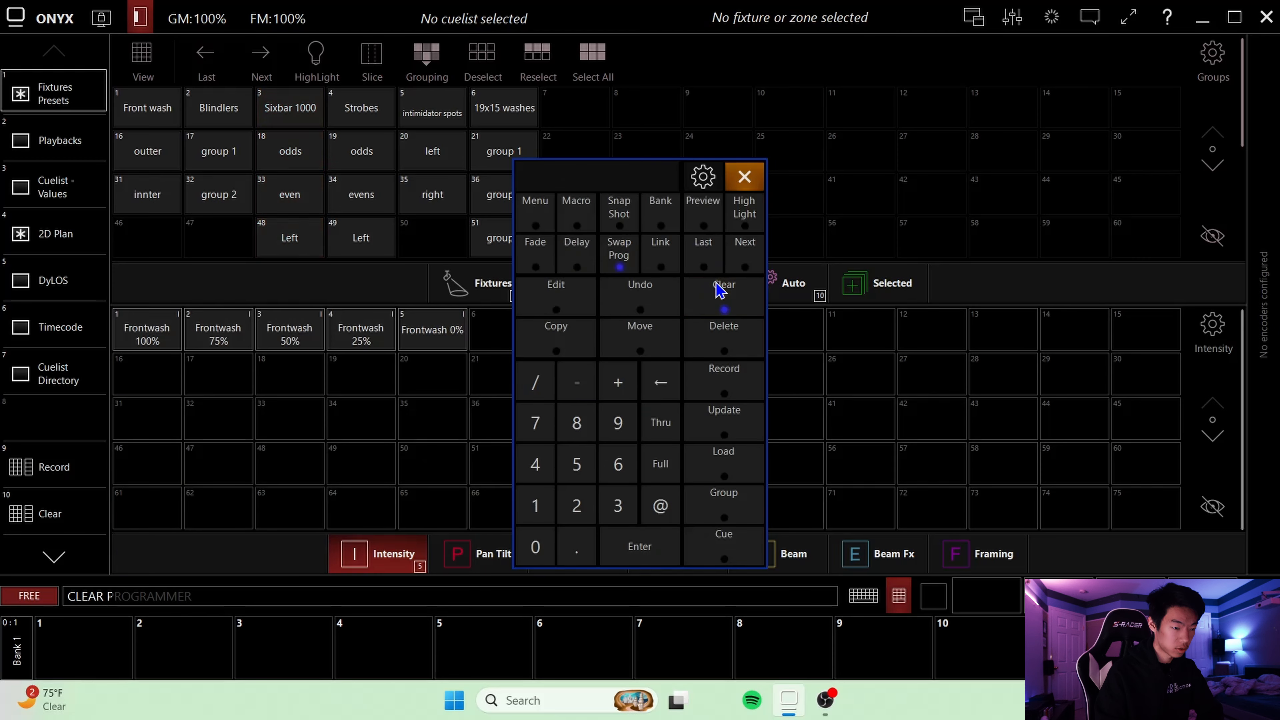
left_click(745, 177)
left_click(137, 349)
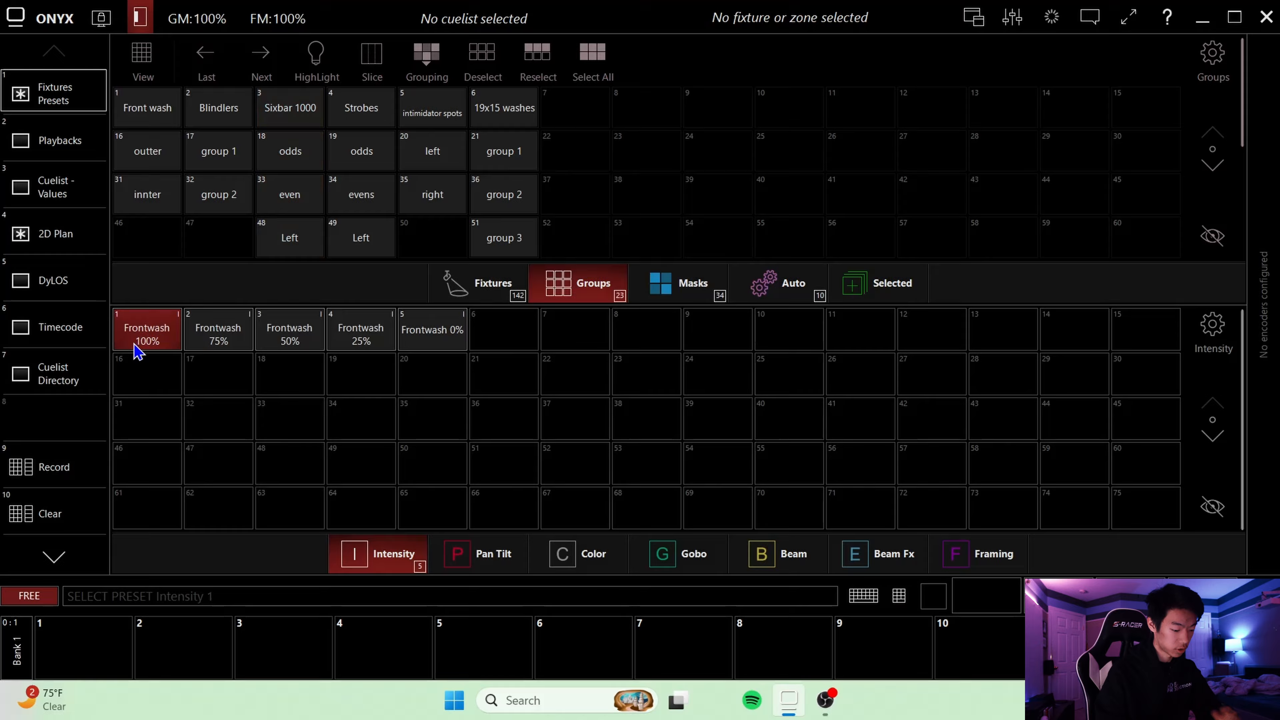
key("1")
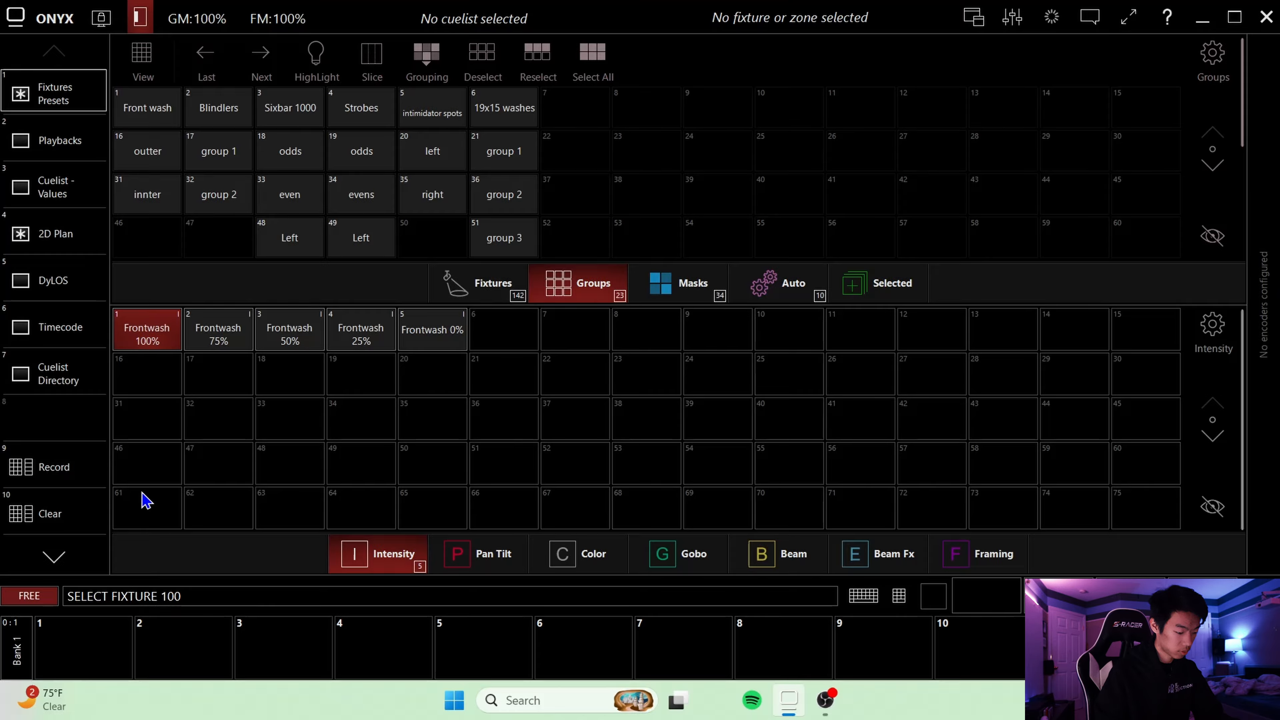
left_click(59, 522)
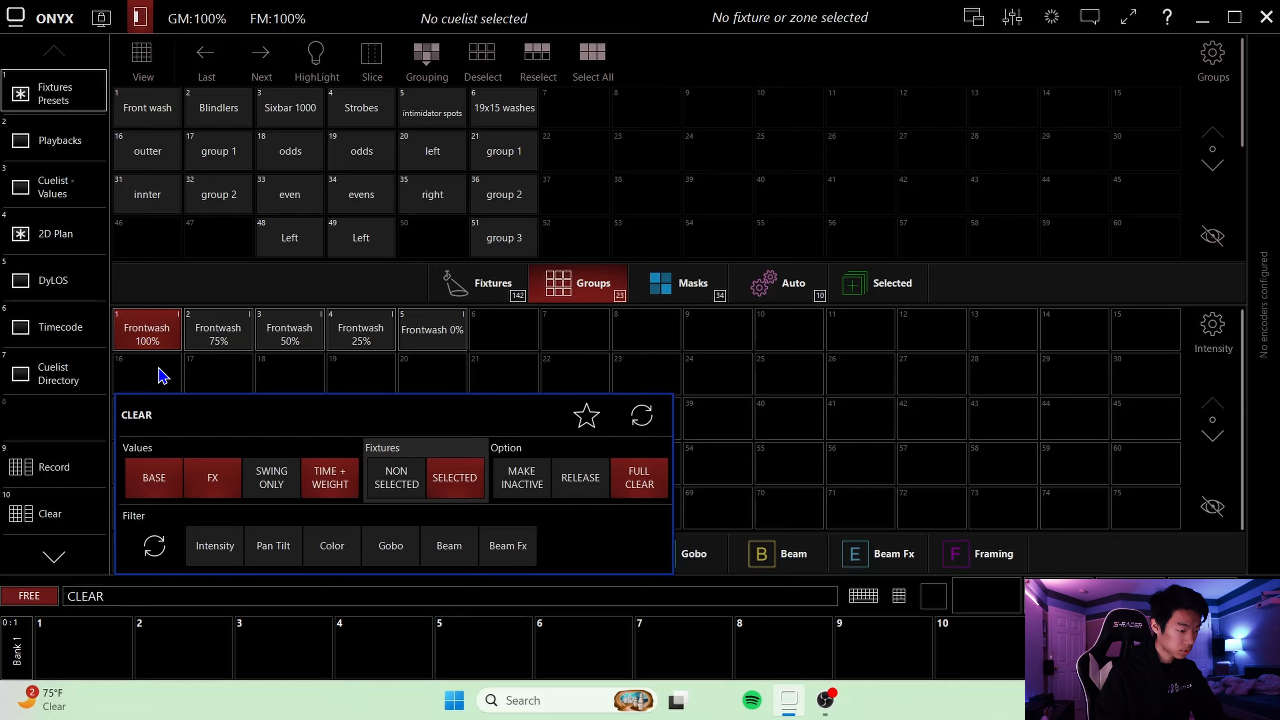
left_click(51, 511)
- Rename the "Frontwash 100%" intensity preset in slot 1 to "100"
left_click(159, 337)
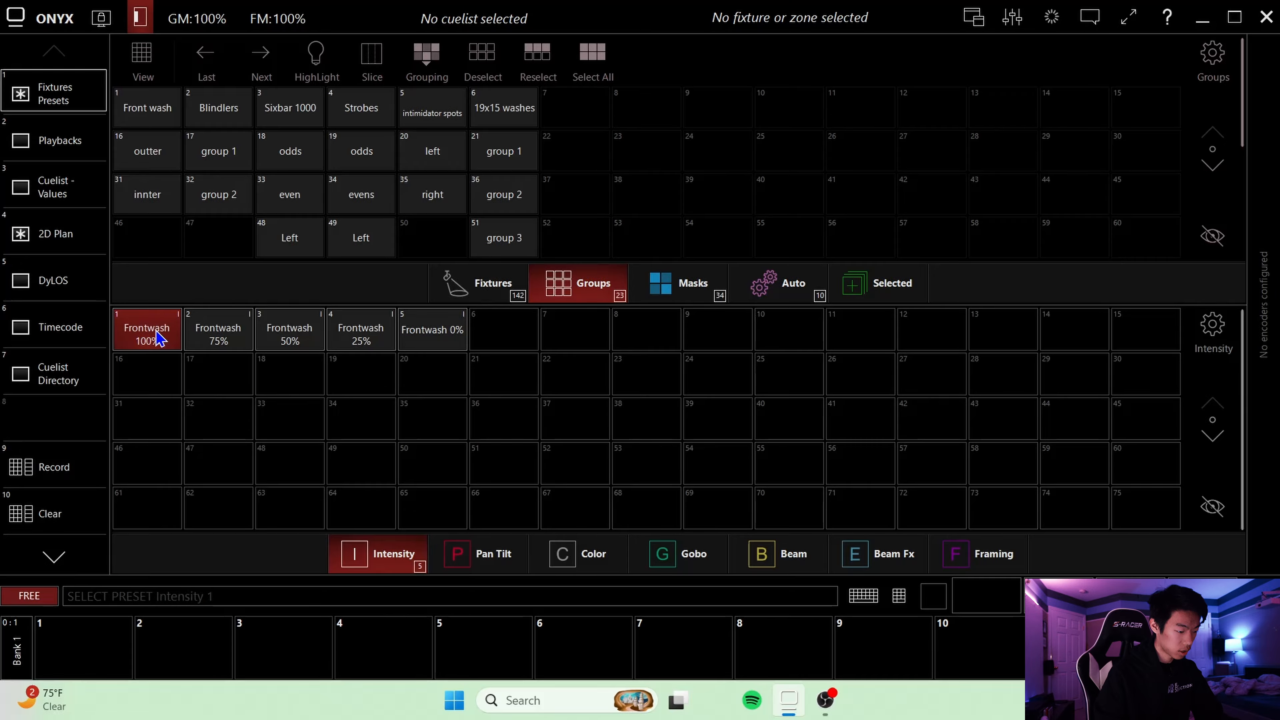
type("100")
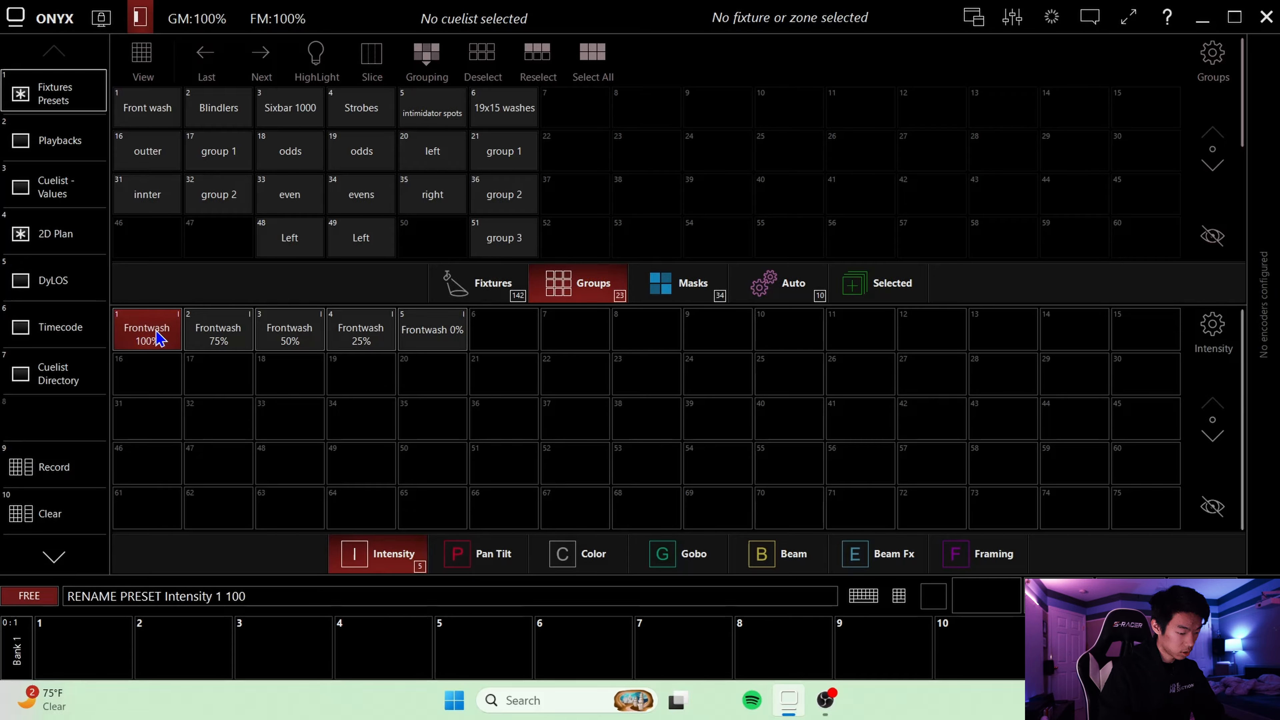
- Rename the first three intensity presets to 100%, 75% and 50%
type("%")
key("Return")
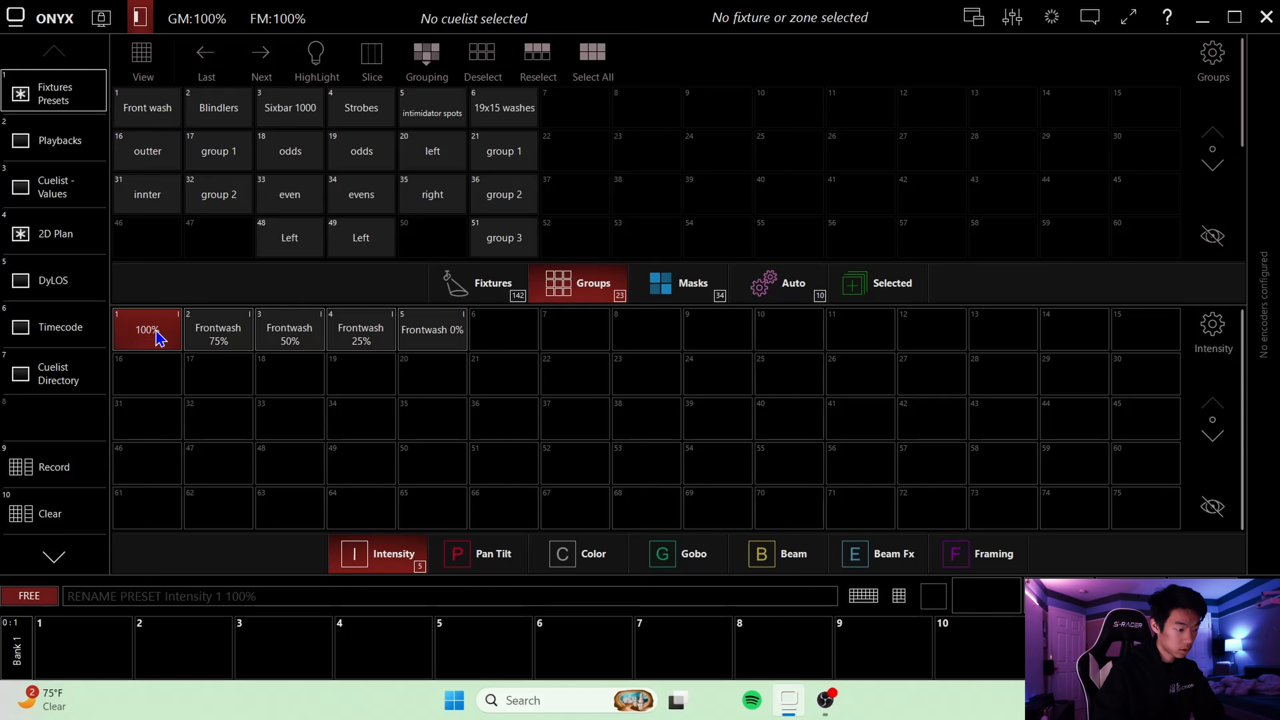
left_click(218, 333)
type("7")
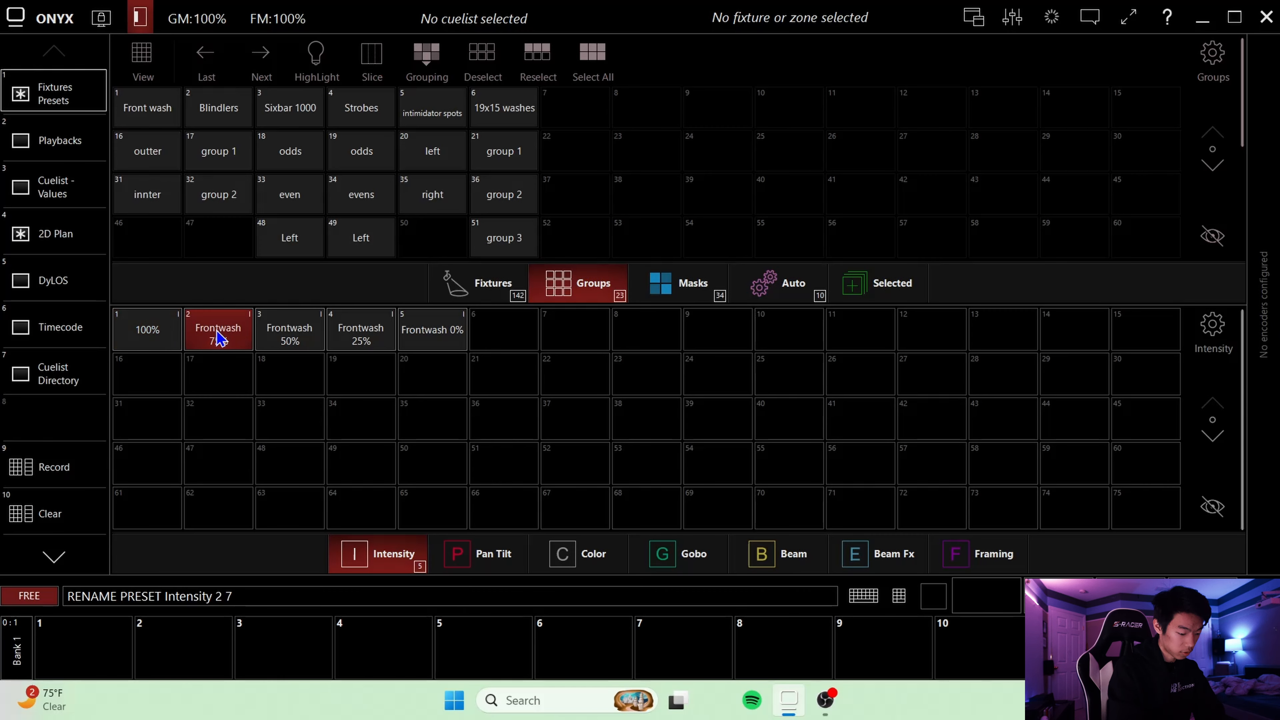
type("5%")
key("Return")
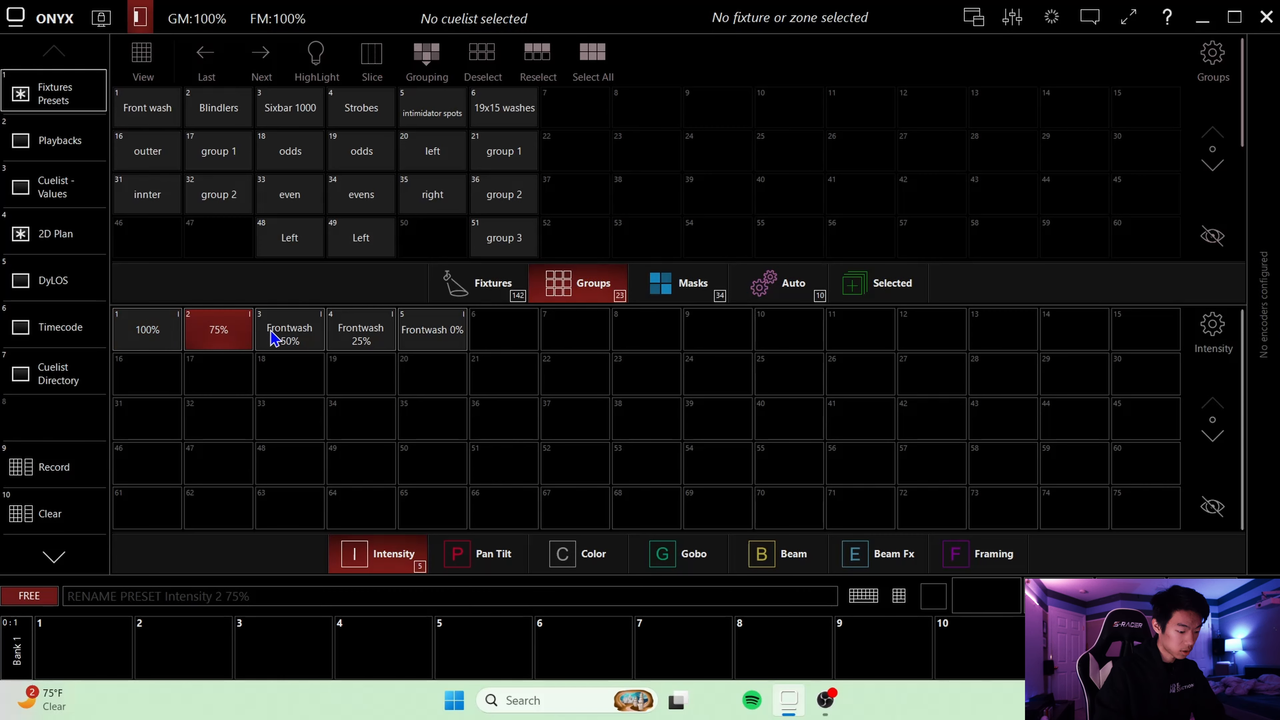
left_click(290, 336)
type("50")
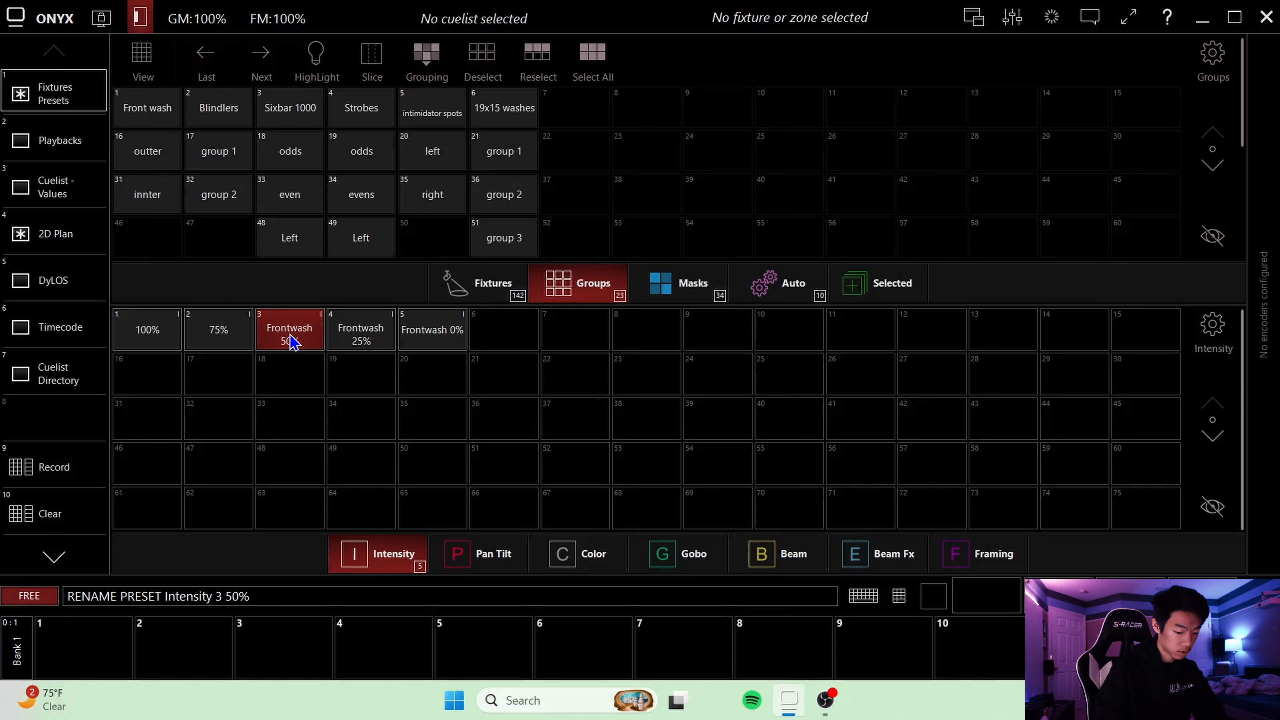
key("Return")
- Rename the Frontwash 25% and Frontwash 0% intensity presets to 25% and 0%
left_click(363, 343)
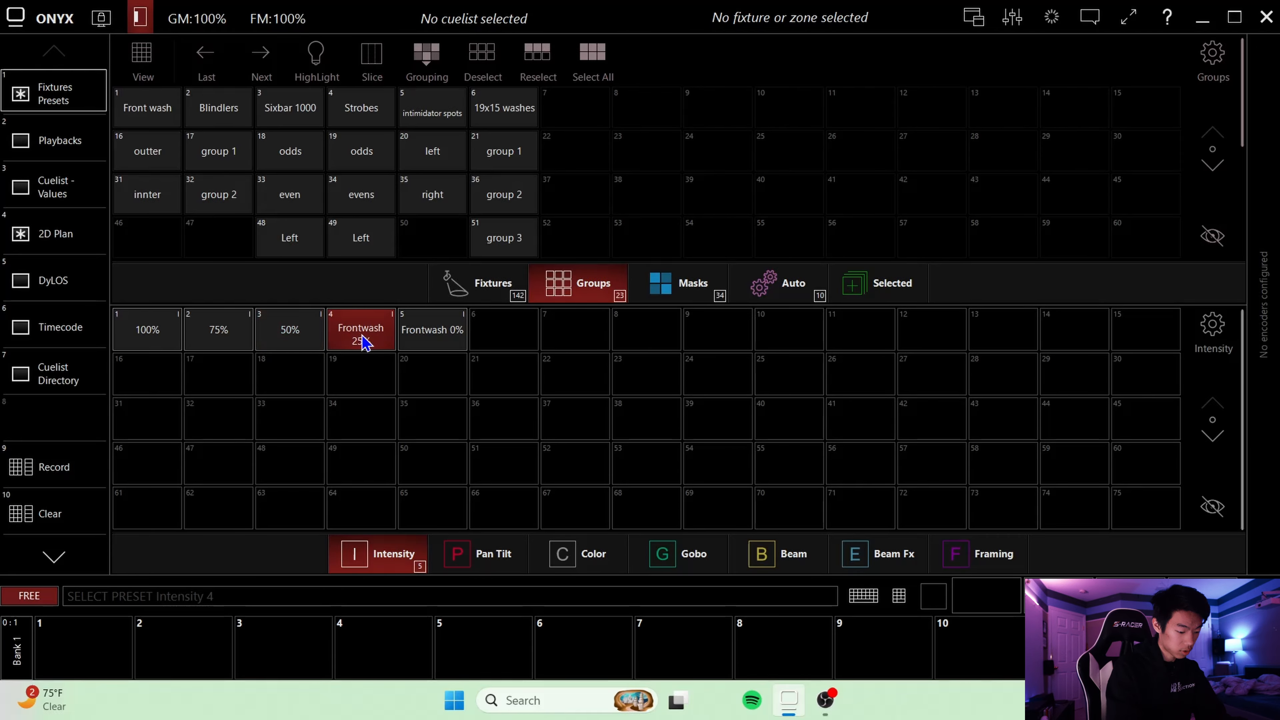
type("25%")
key("Return")
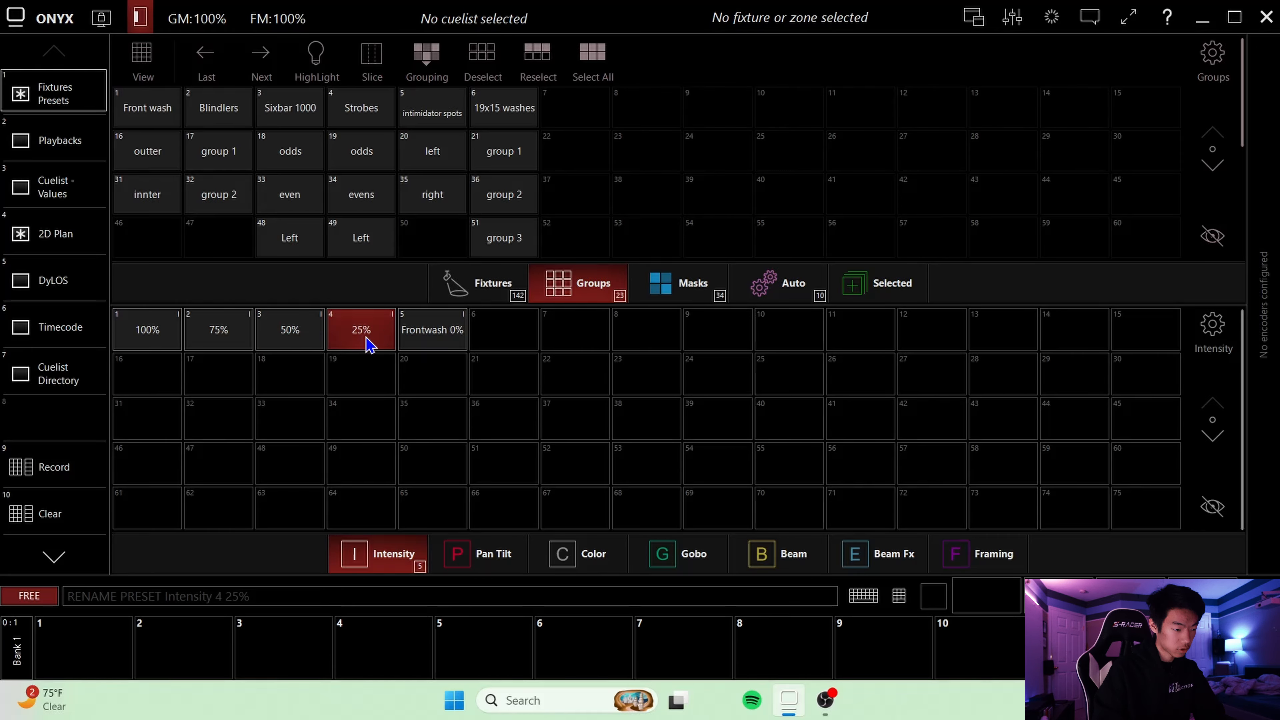
left_click(441, 343)
type("0")
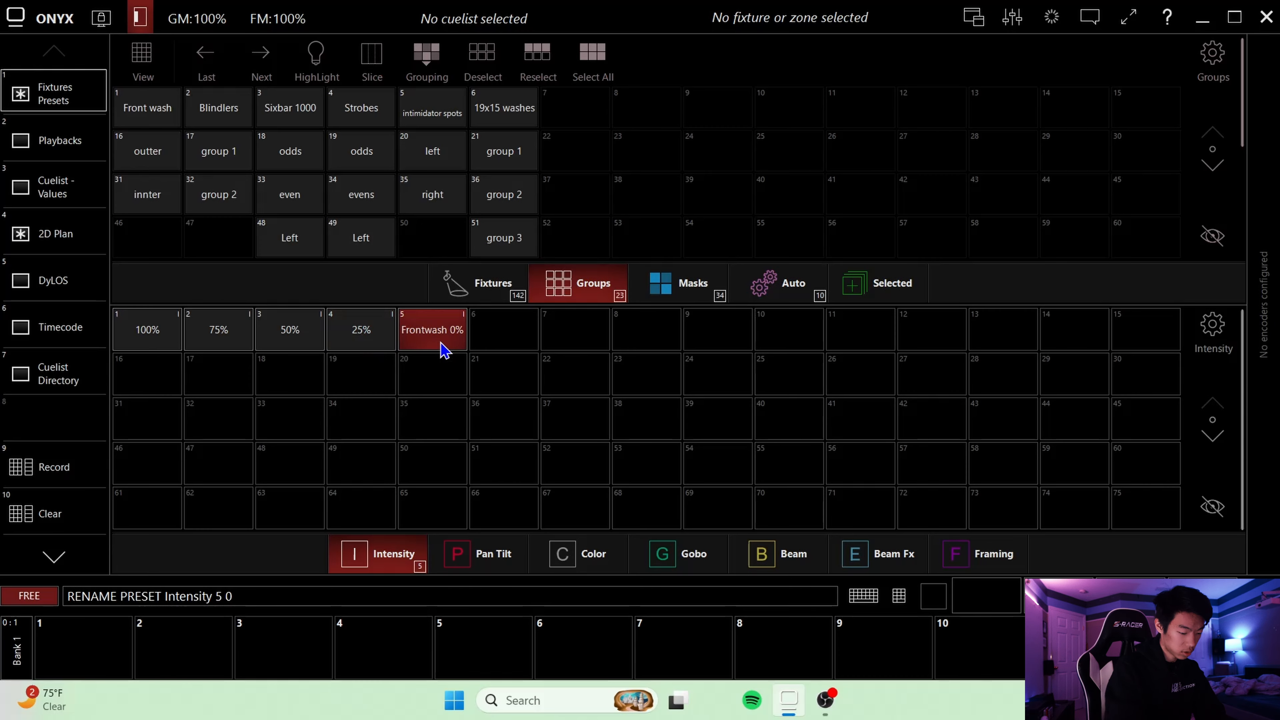
key("Return")
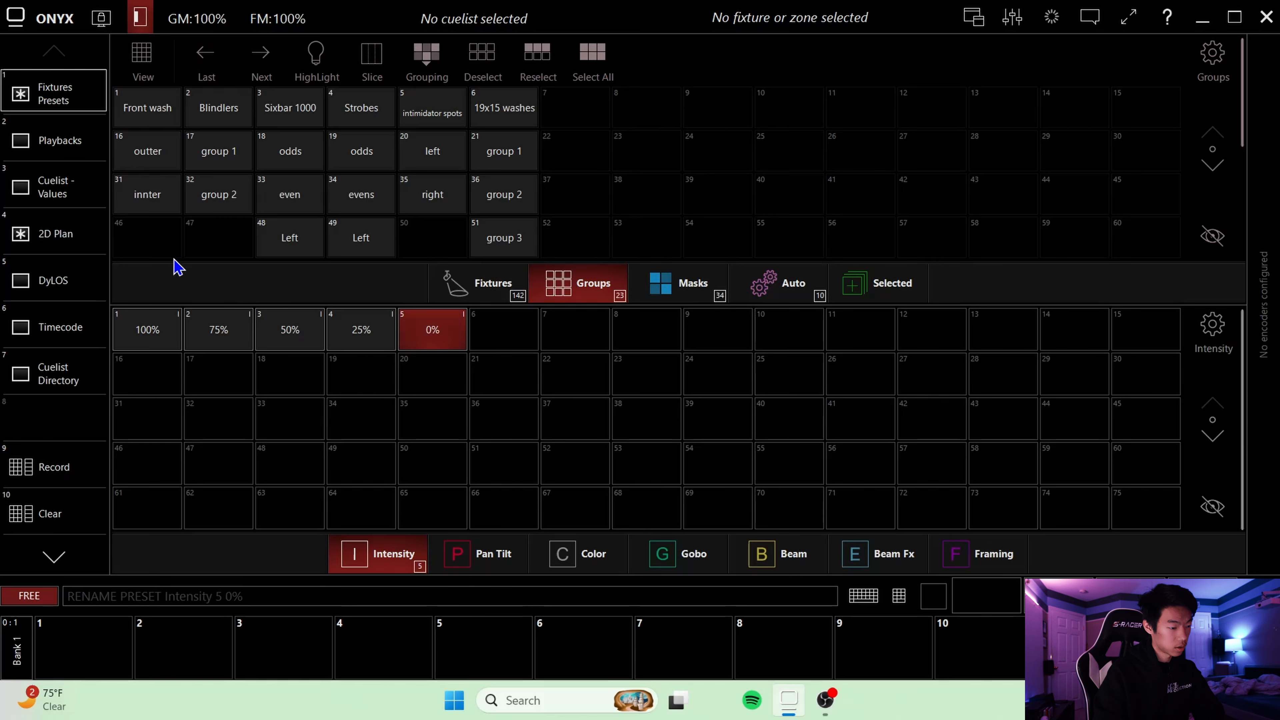
- Clear the programmer using the on-screen command keypad and close the keypad
left_click(899, 597)
left_click(724, 313)
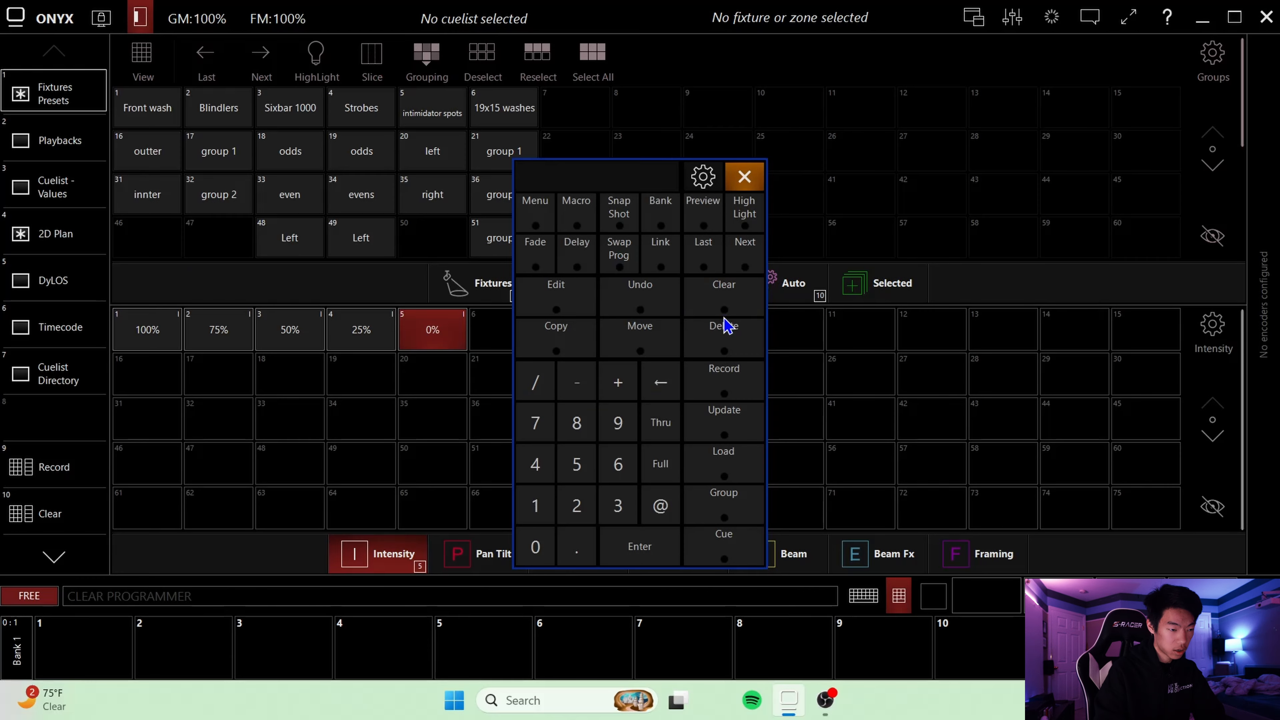
left_click(736, 175)
- Select the Sixbar 1000 group at 100% intensity and record it with the Intensity filter, merging it into the 100% preset
left_click(274, 107)
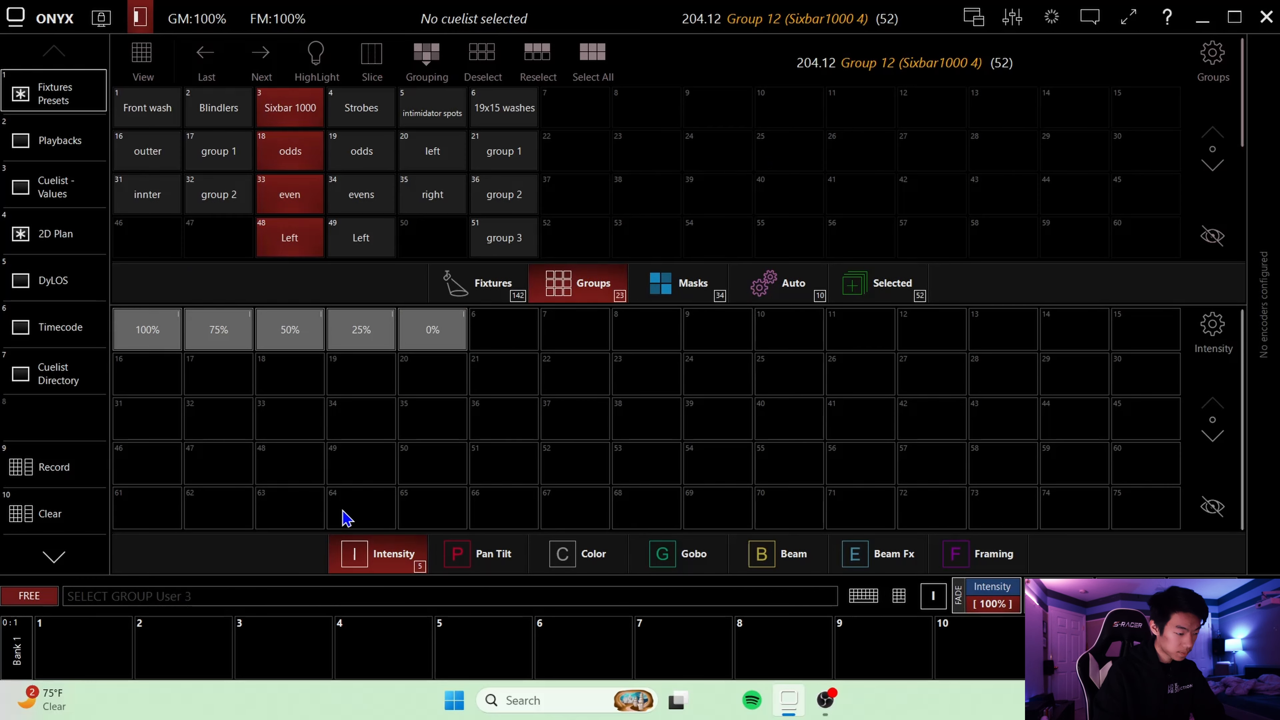
left_click(38, 461)
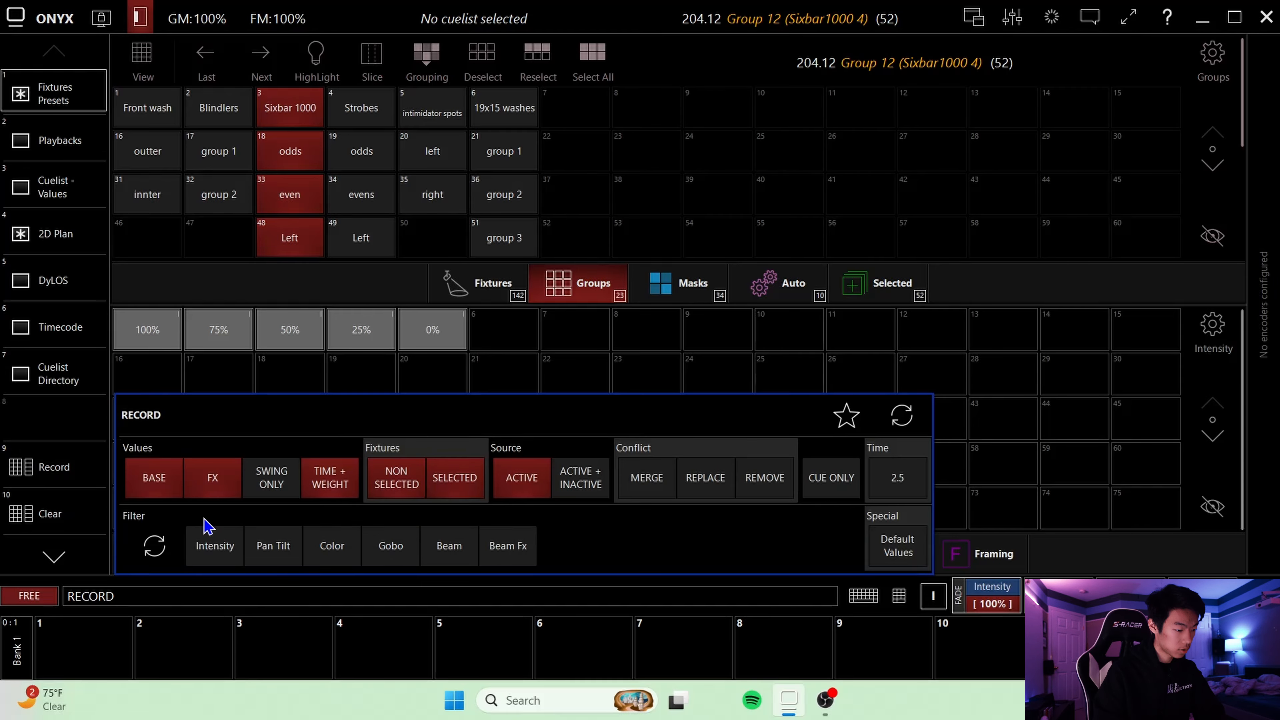
left_click(216, 546)
left_click(148, 317)
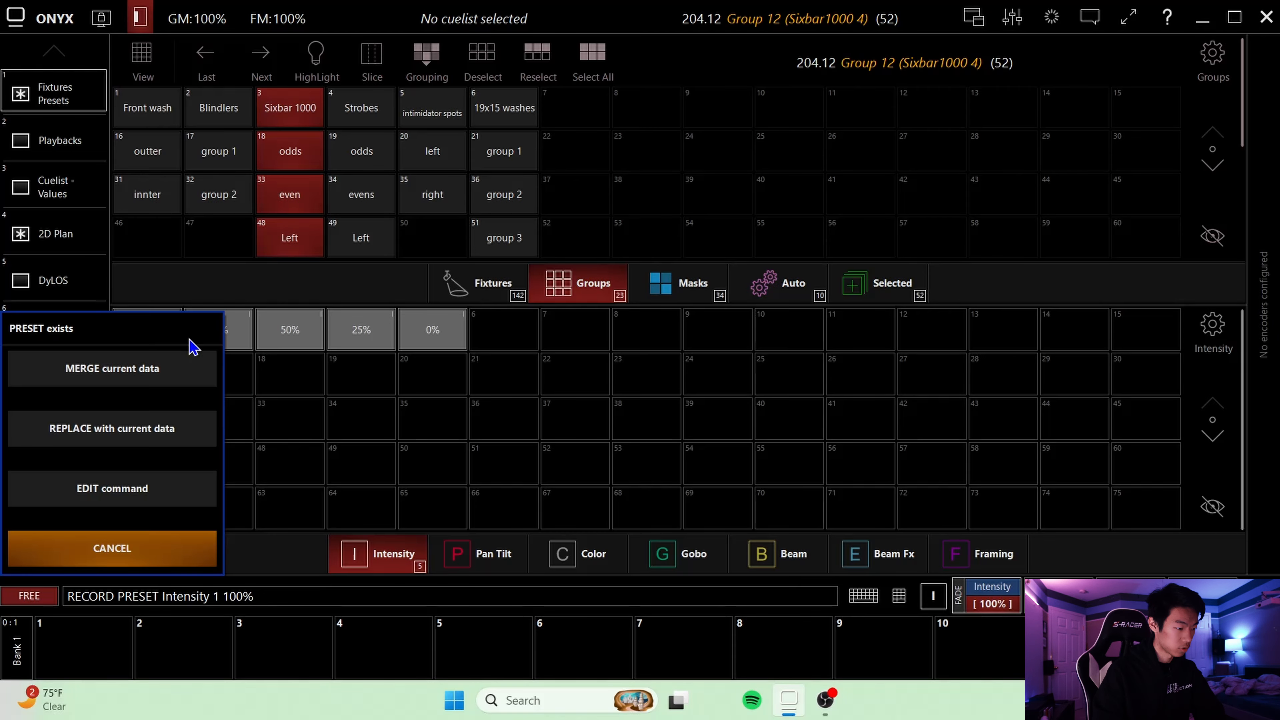
left_click_drag(184, 330, 727, 197)
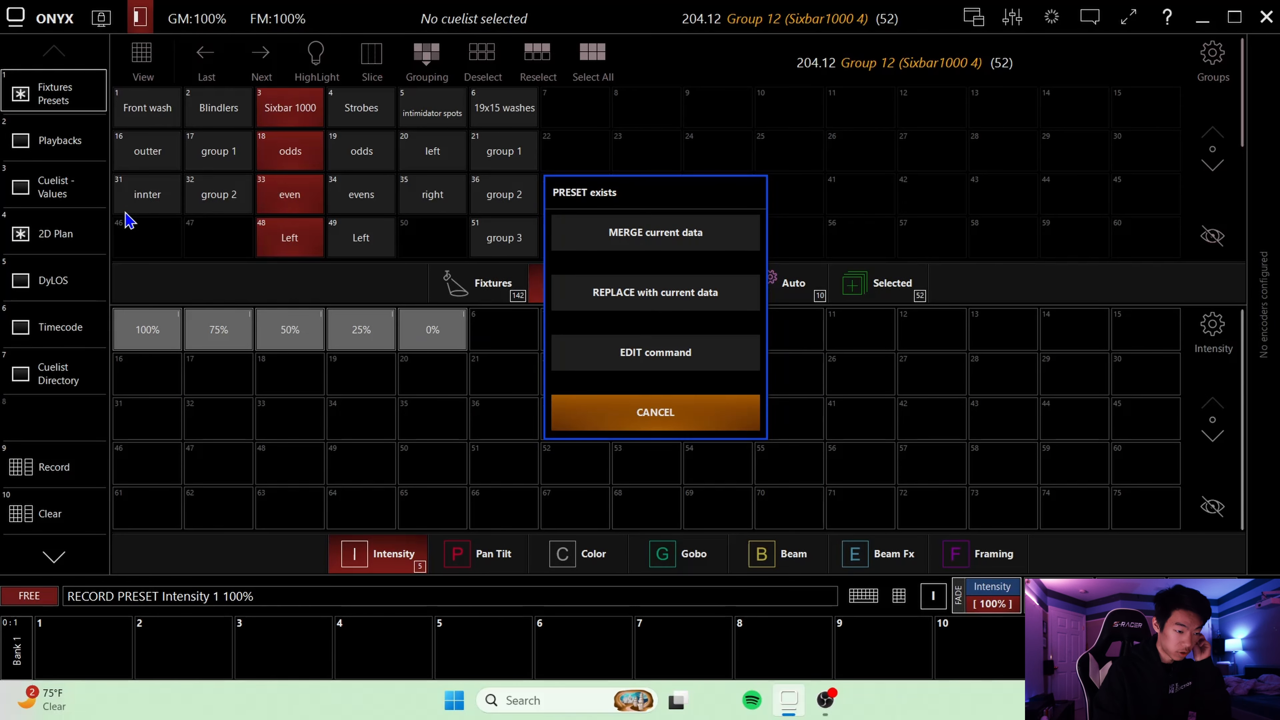
left_click(623, 244)
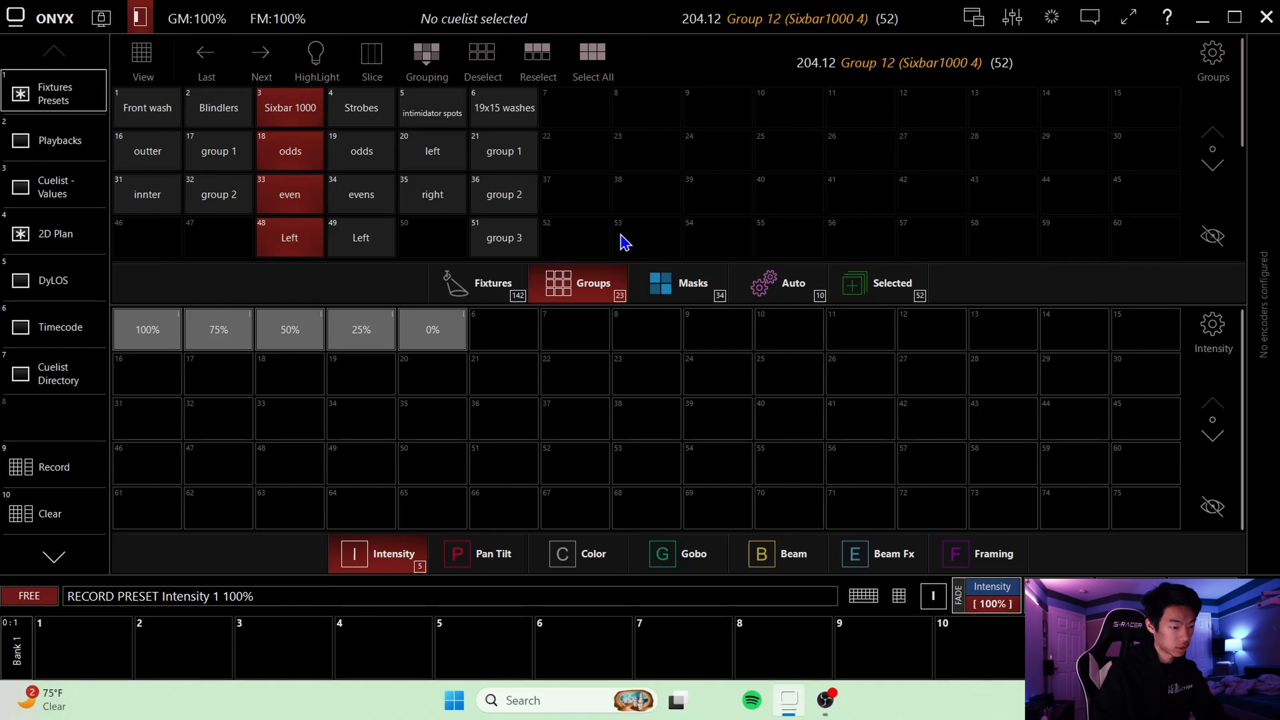
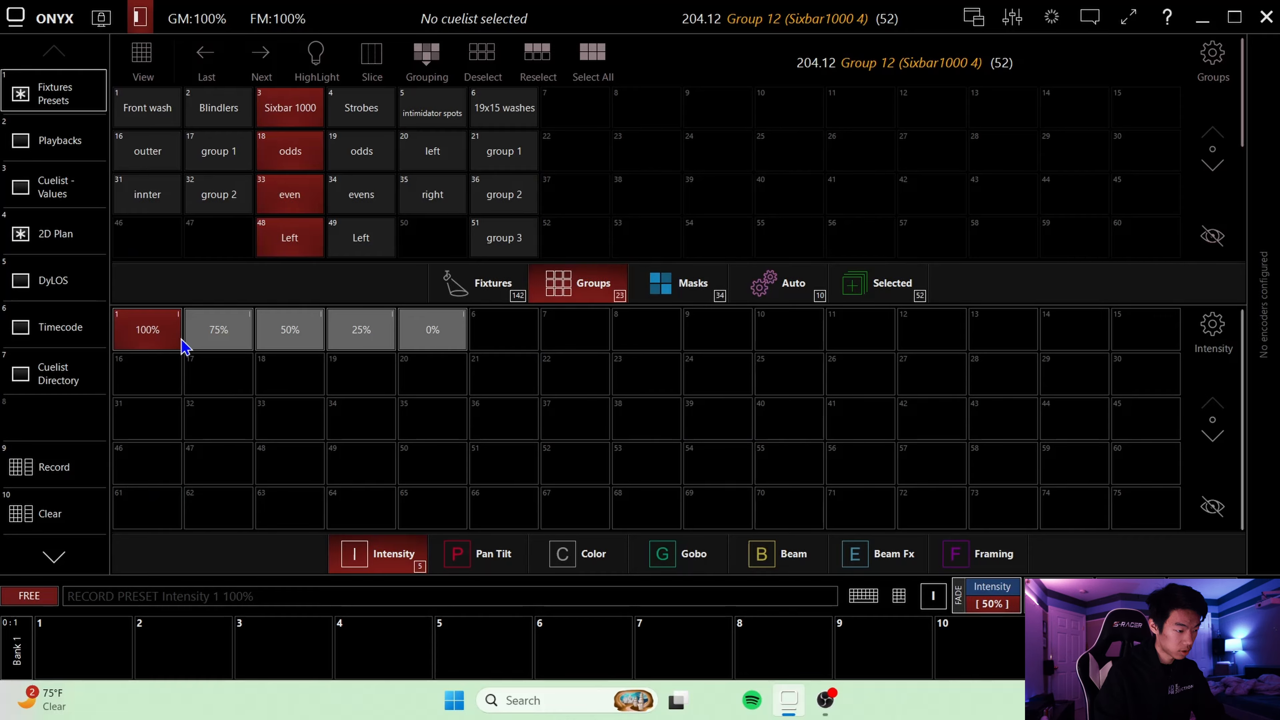
- Set the Sixbar 1000 group's intensity to 75% and record it with the Intensity filter, merging it into the 75% preset
right_click(1009, 542)
left_click(1018, 603)
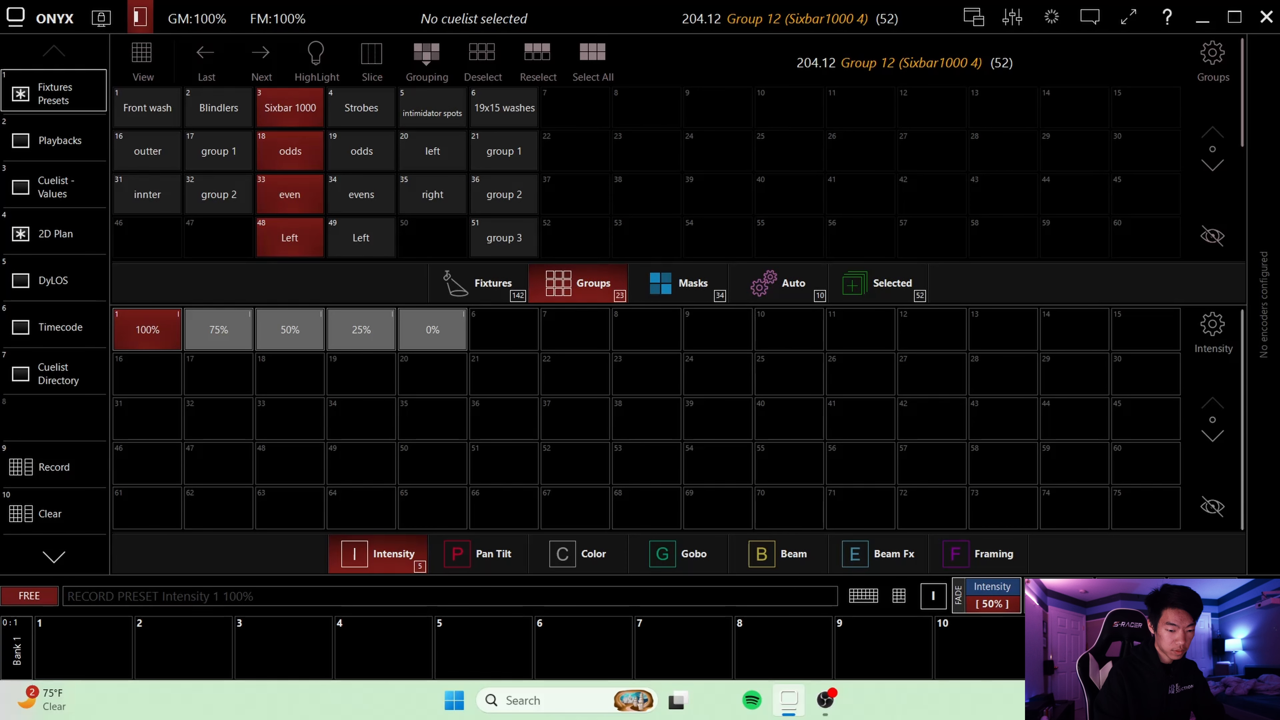
left_click(992, 595)
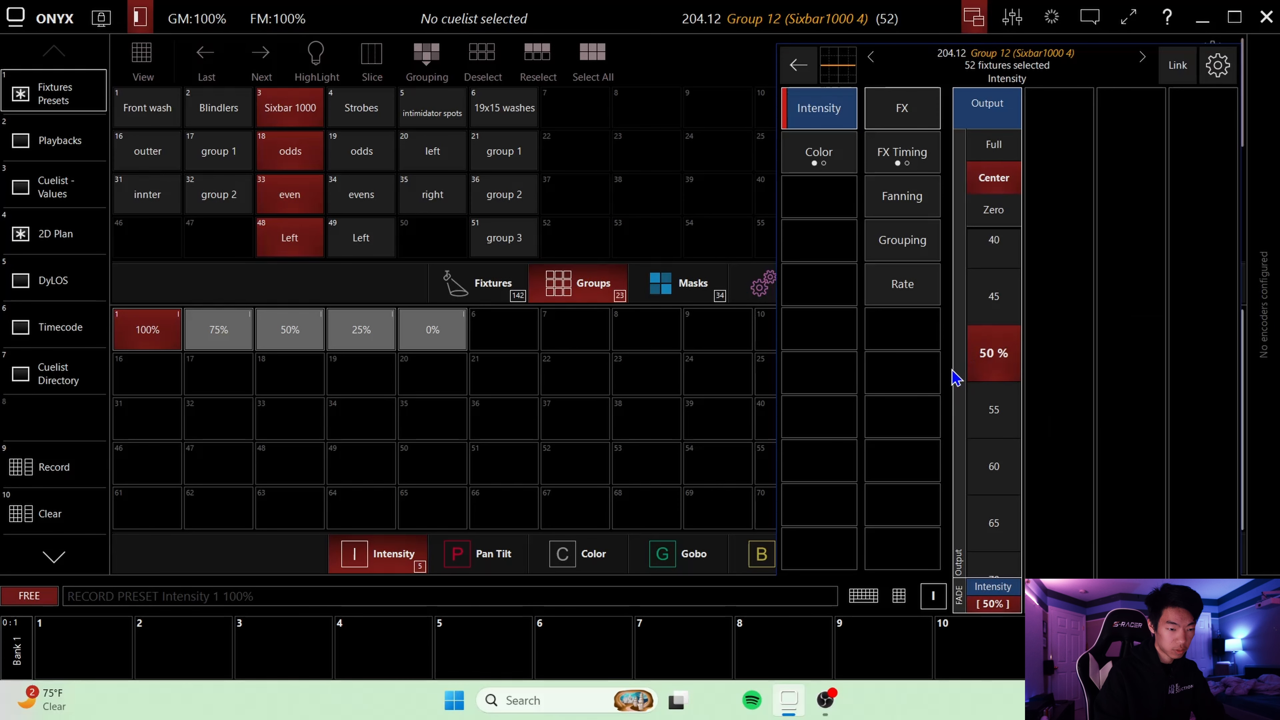
scroll(1006, 400, "down", 5)
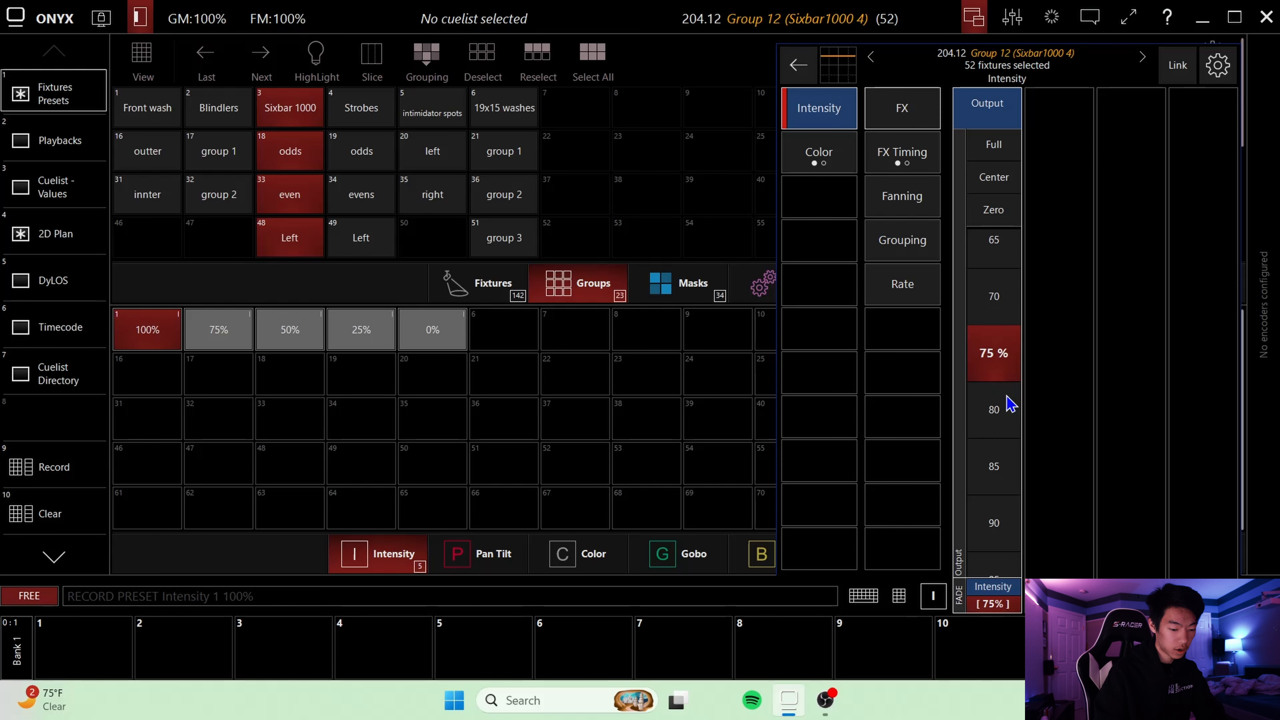
left_click(76, 472)
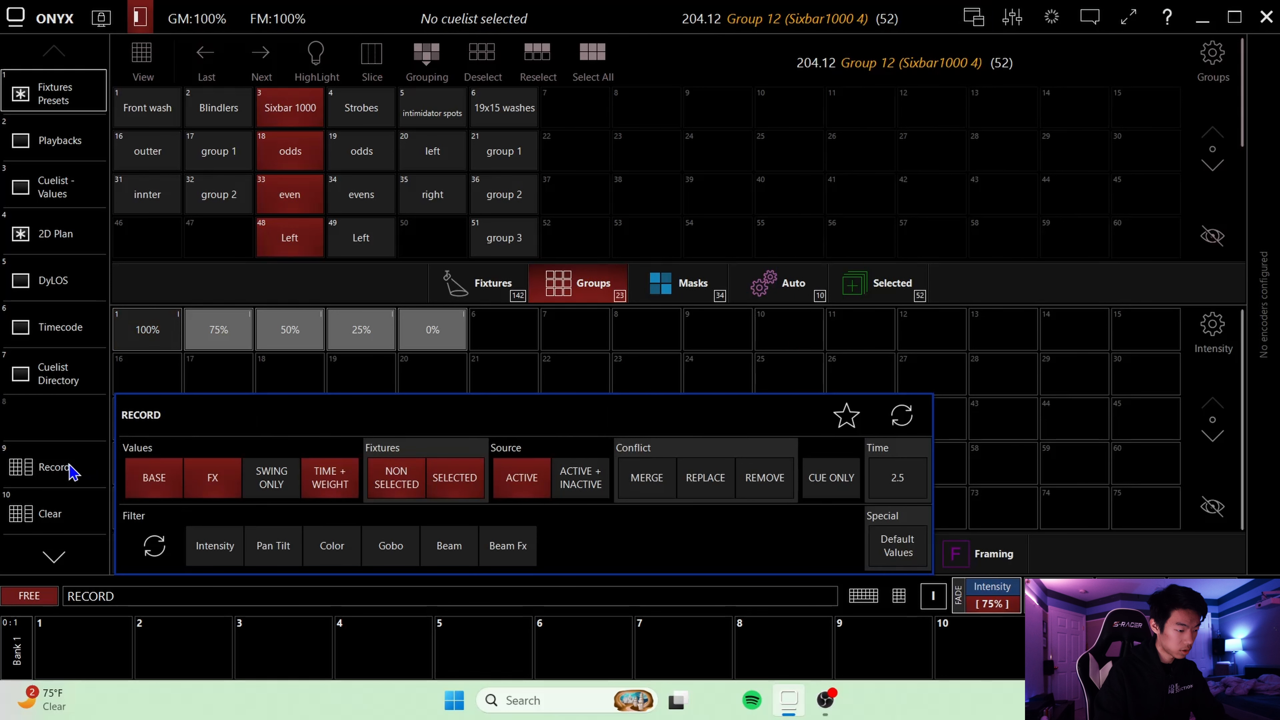
left_click(222, 547)
left_click(225, 348)
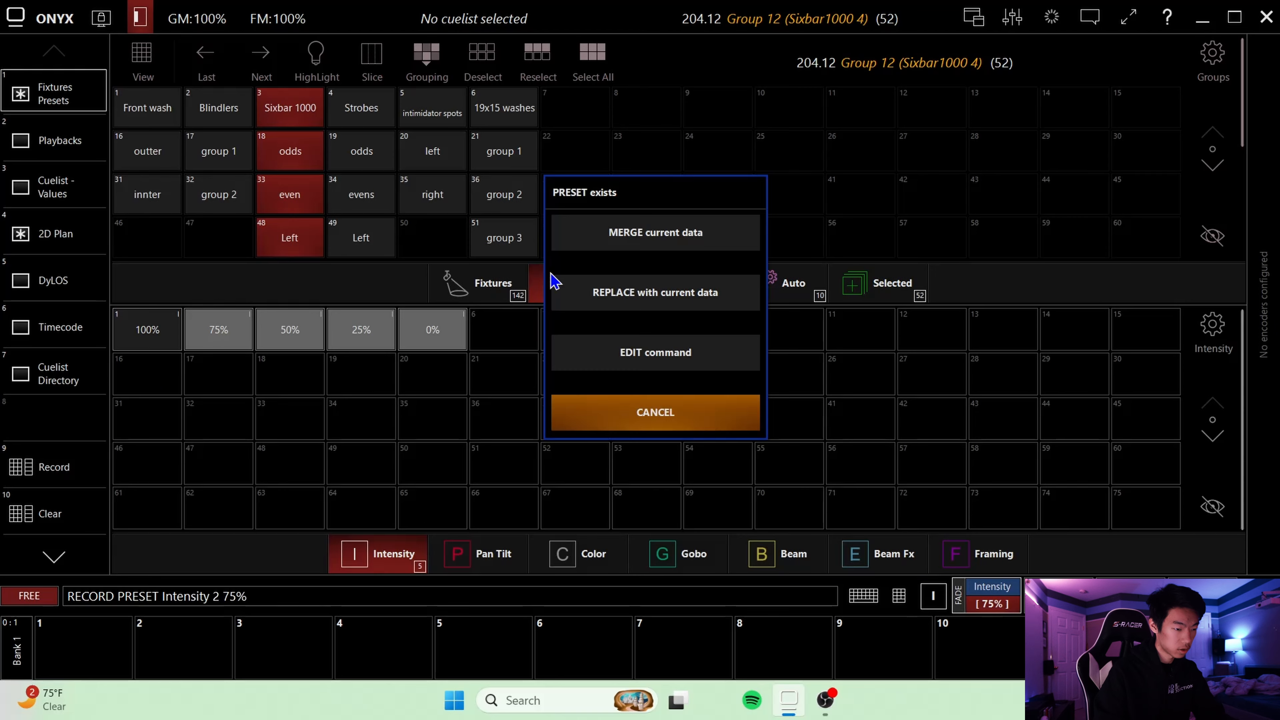
left_click(638, 246)
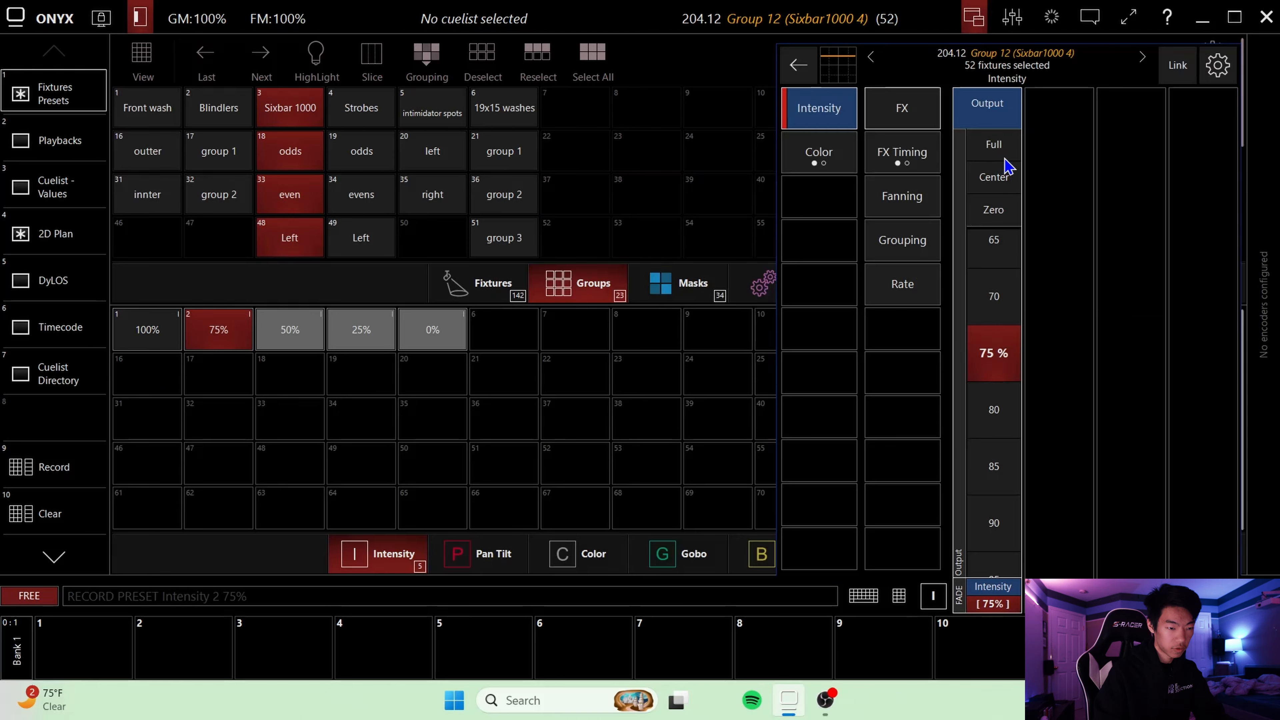
- Set the Sixbar 1000 group's intensity to 50% and merge it into the 50% preset using the Intensity filter
left_click(1003, 174)
left_click(48, 469)
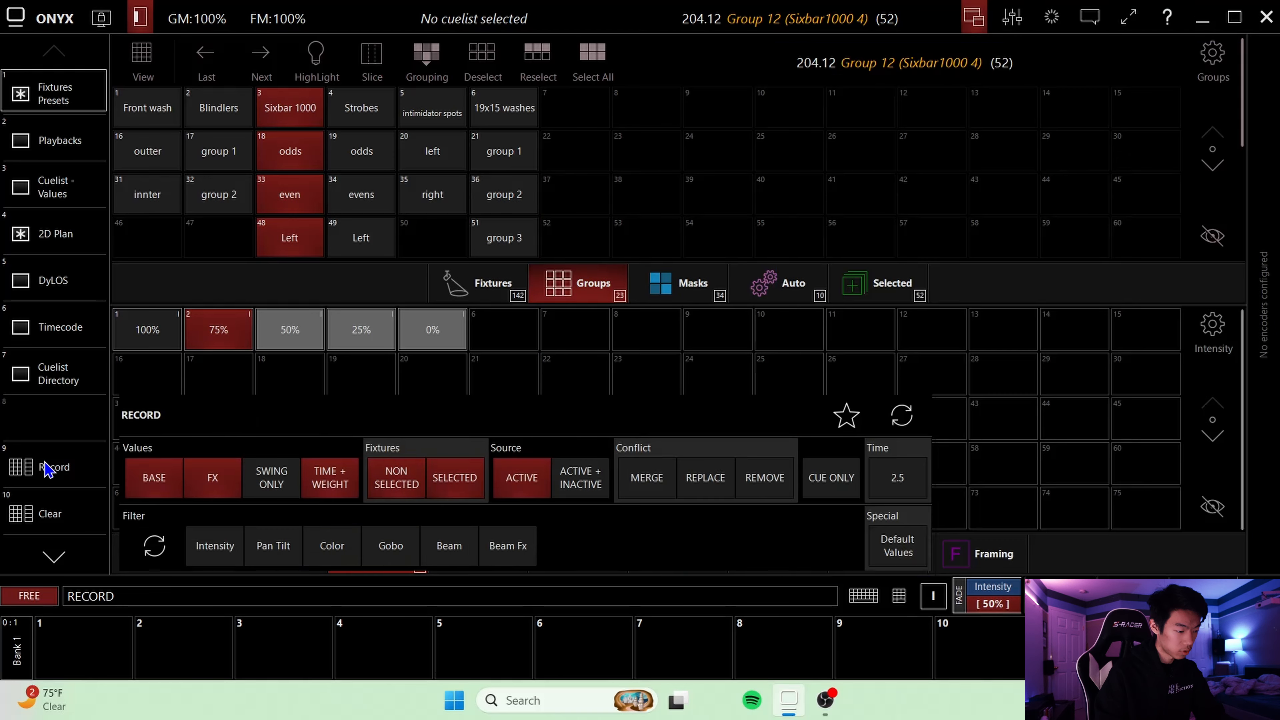
left_click(217, 543)
left_click(291, 337)
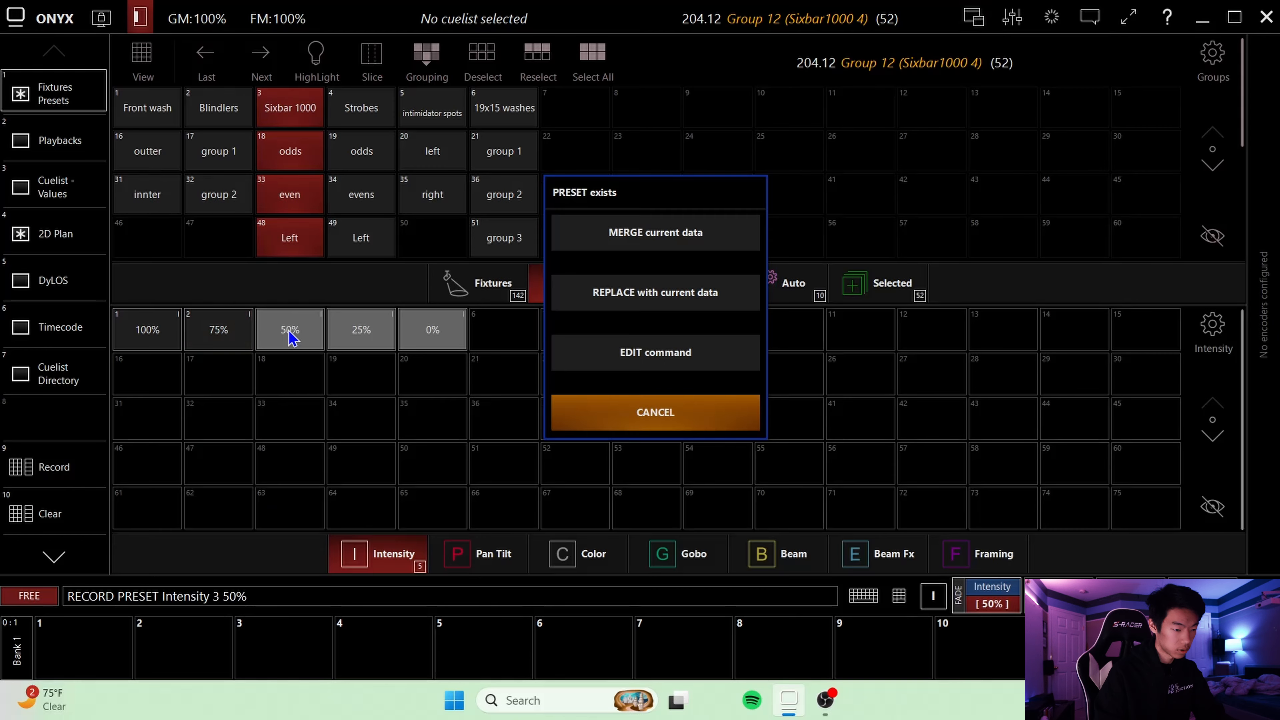
left_click(636, 236)
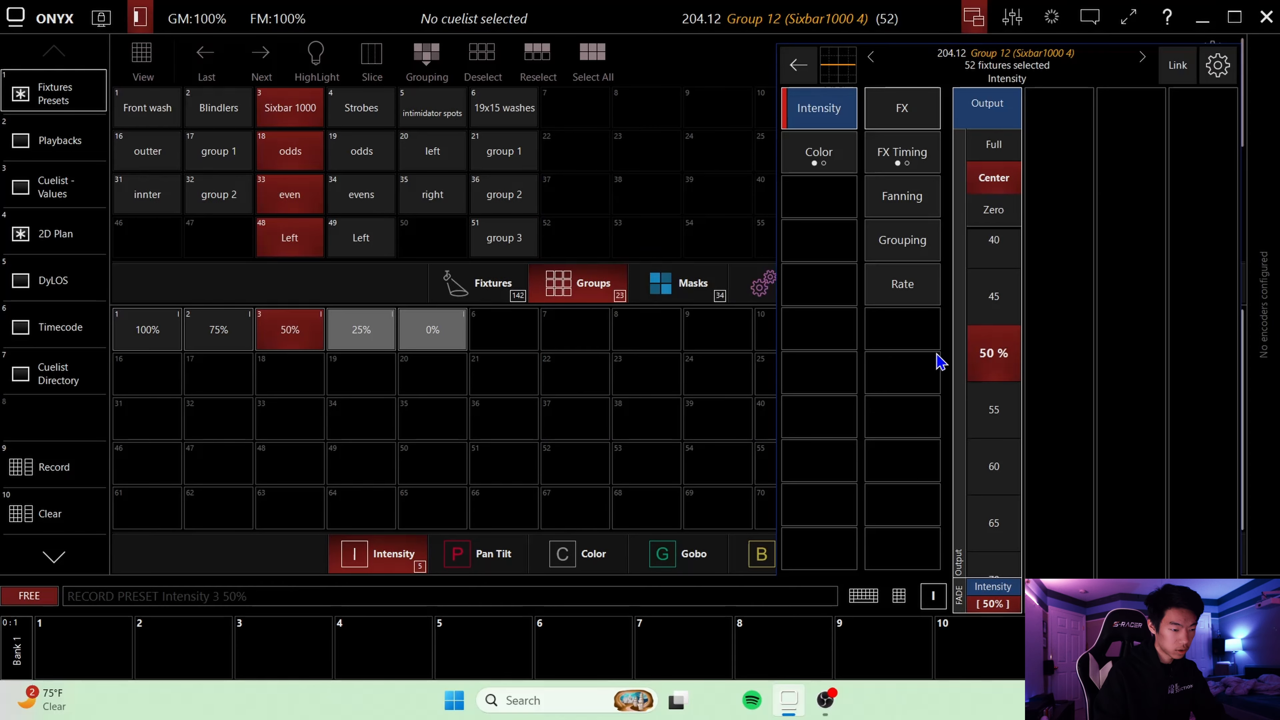
- Lower the Sixbar 1000 group's intensity to 25% and merge it into the 25% preset using the Intensity filter
scroll(1003, 315, "up", 5)
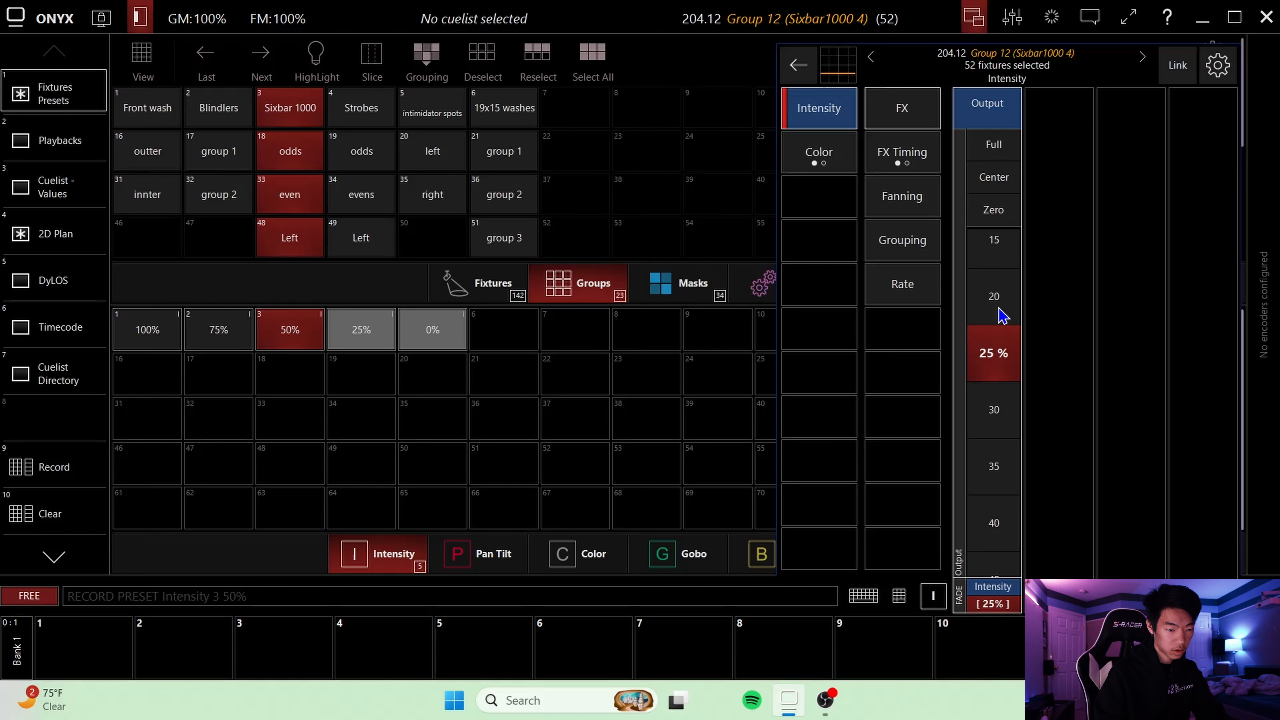
left_click(53, 469)
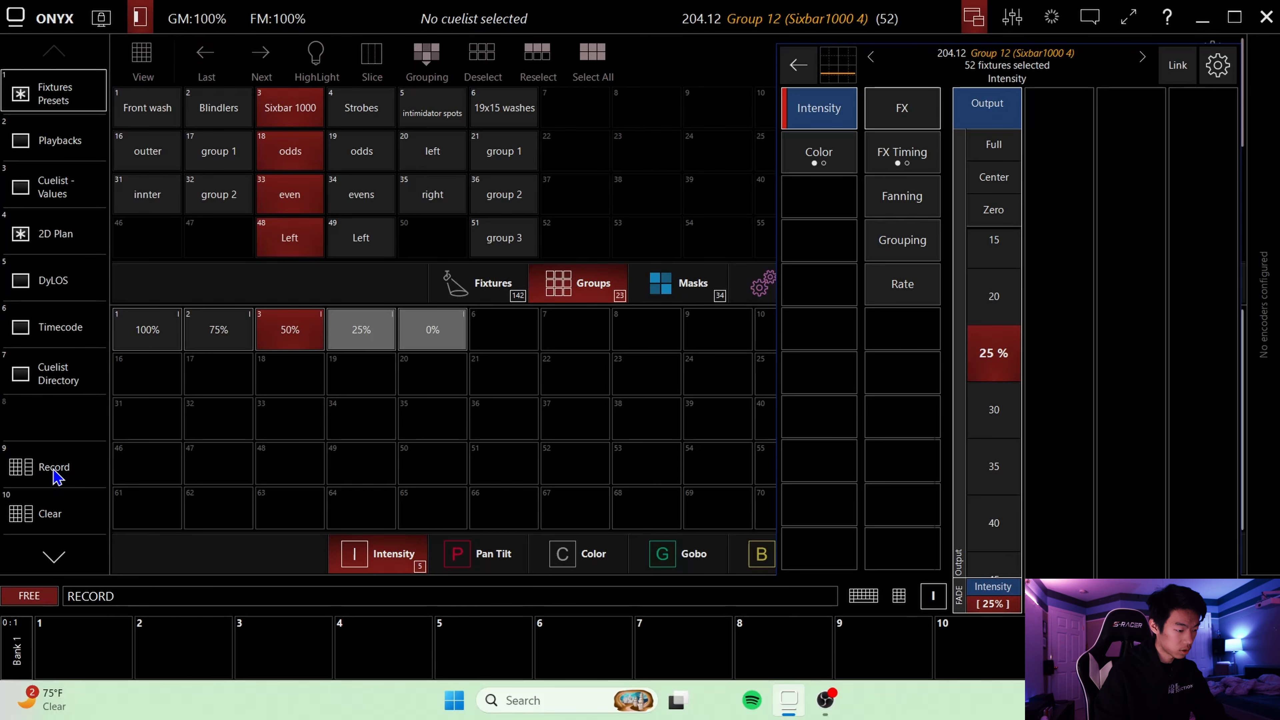
left_click(215, 544)
left_click(352, 345)
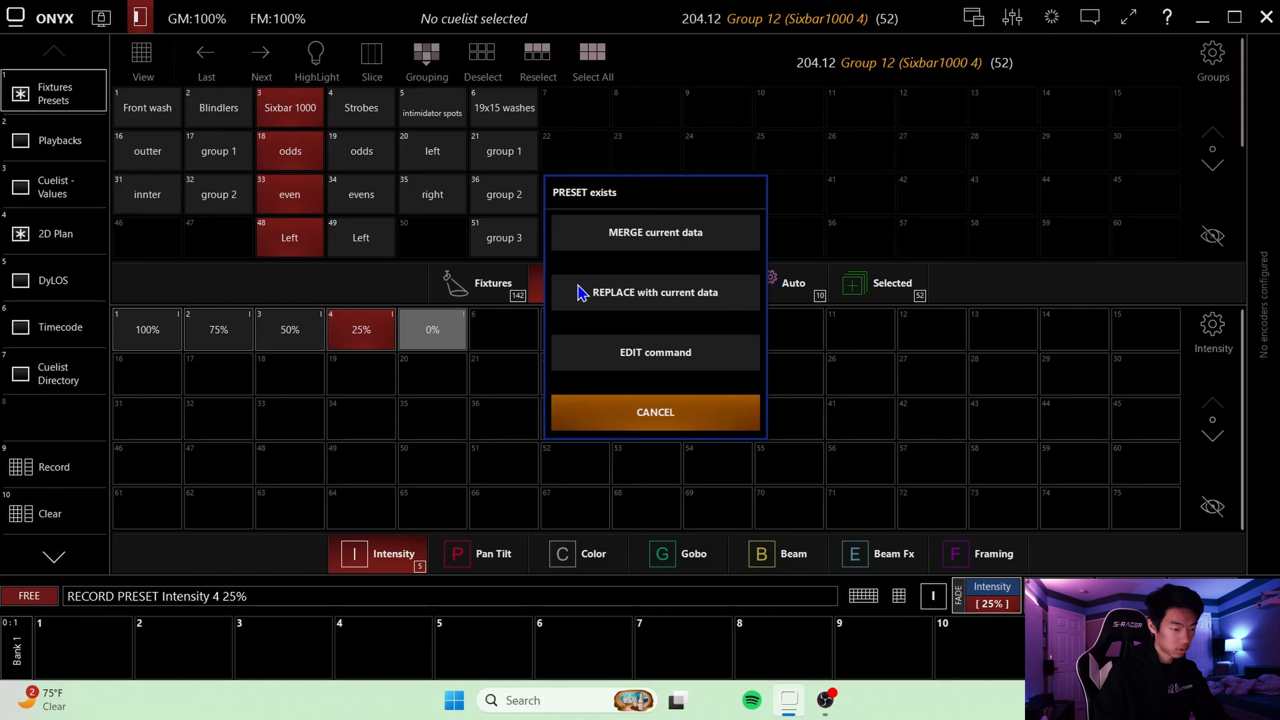
left_click(617, 231)
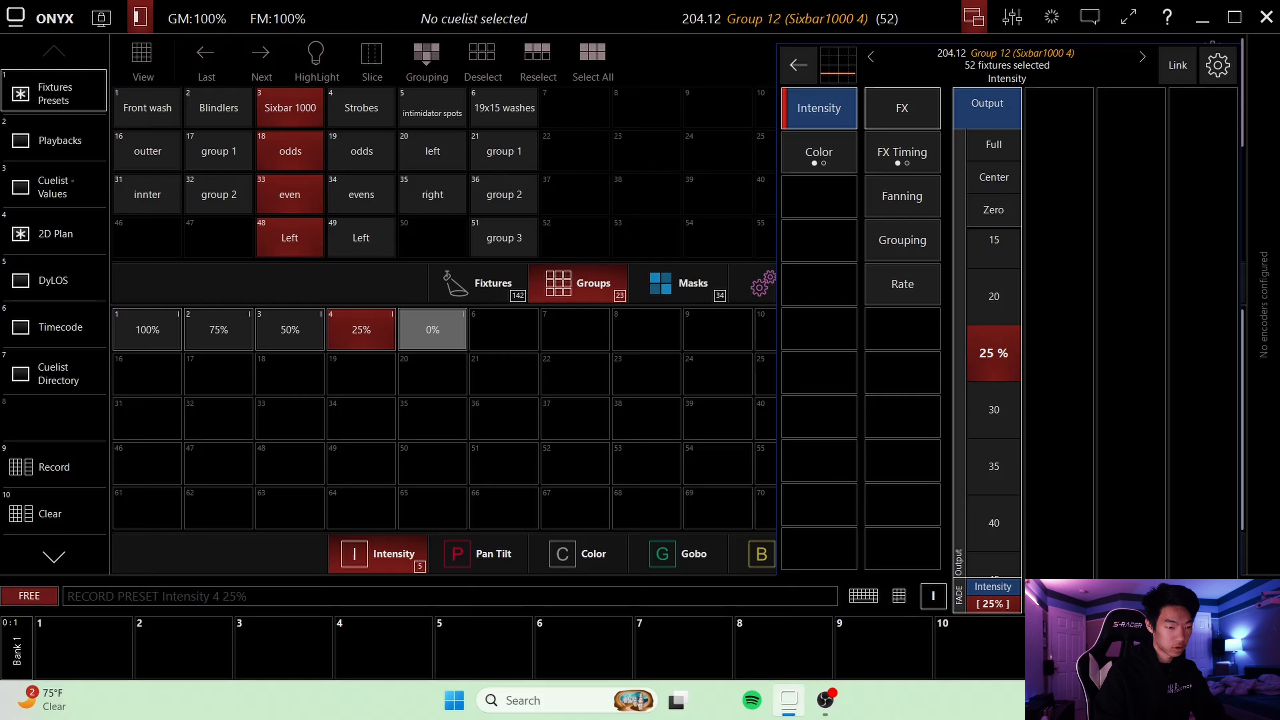
- Set the Sixbar 1000 group's intensity to zero and merge it into the 0% preset using the Intensity filter
left_click(994, 209)
left_click(64, 469)
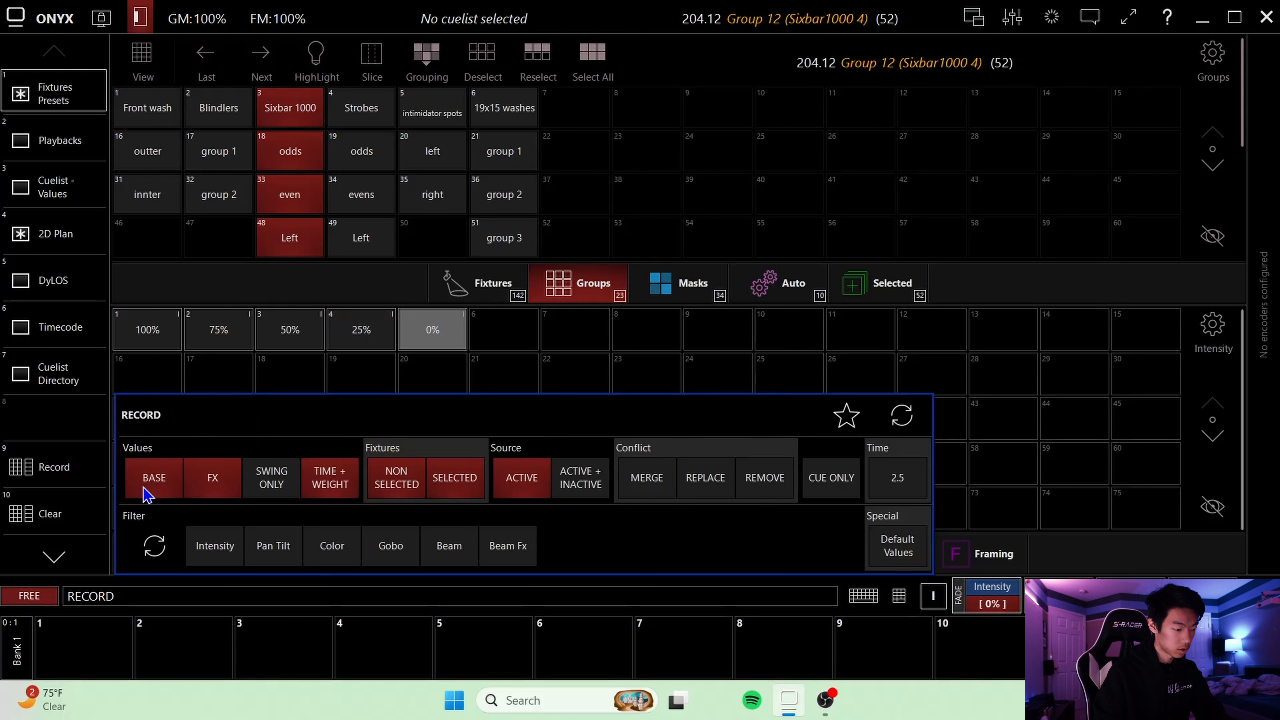
left_click(226, 547)
left_click(428, 343)
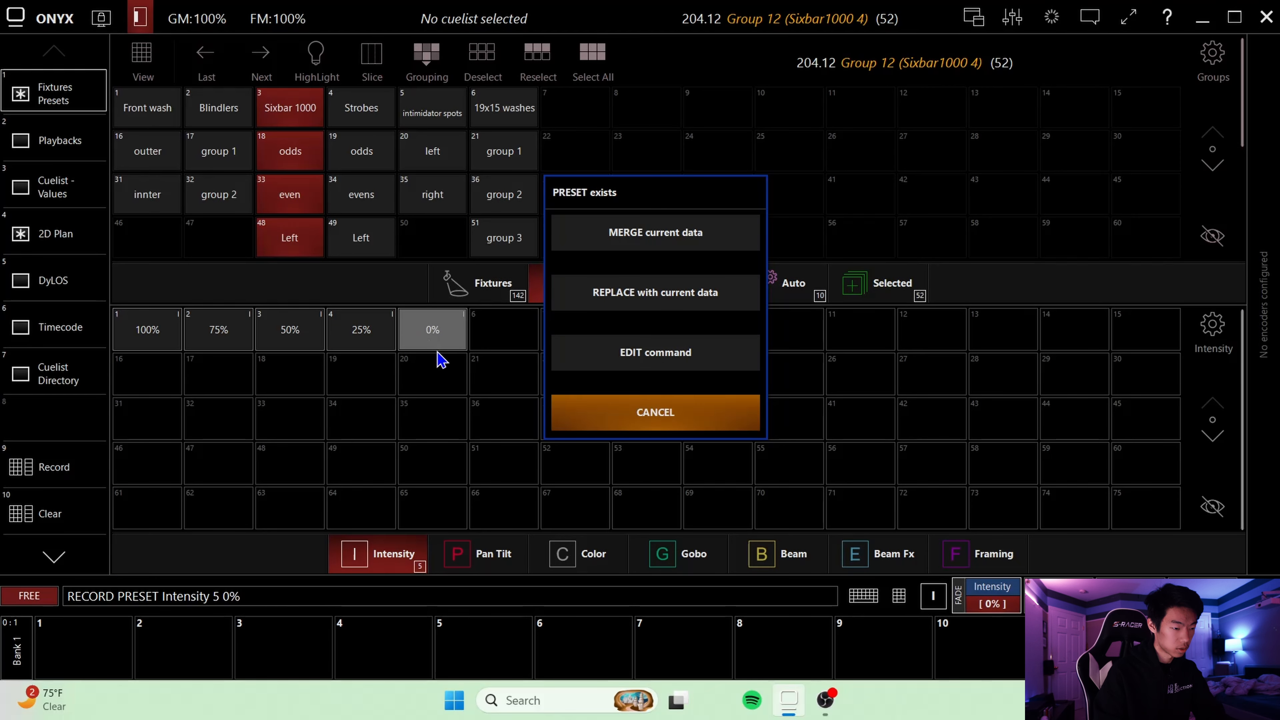
left_click(689, 242)
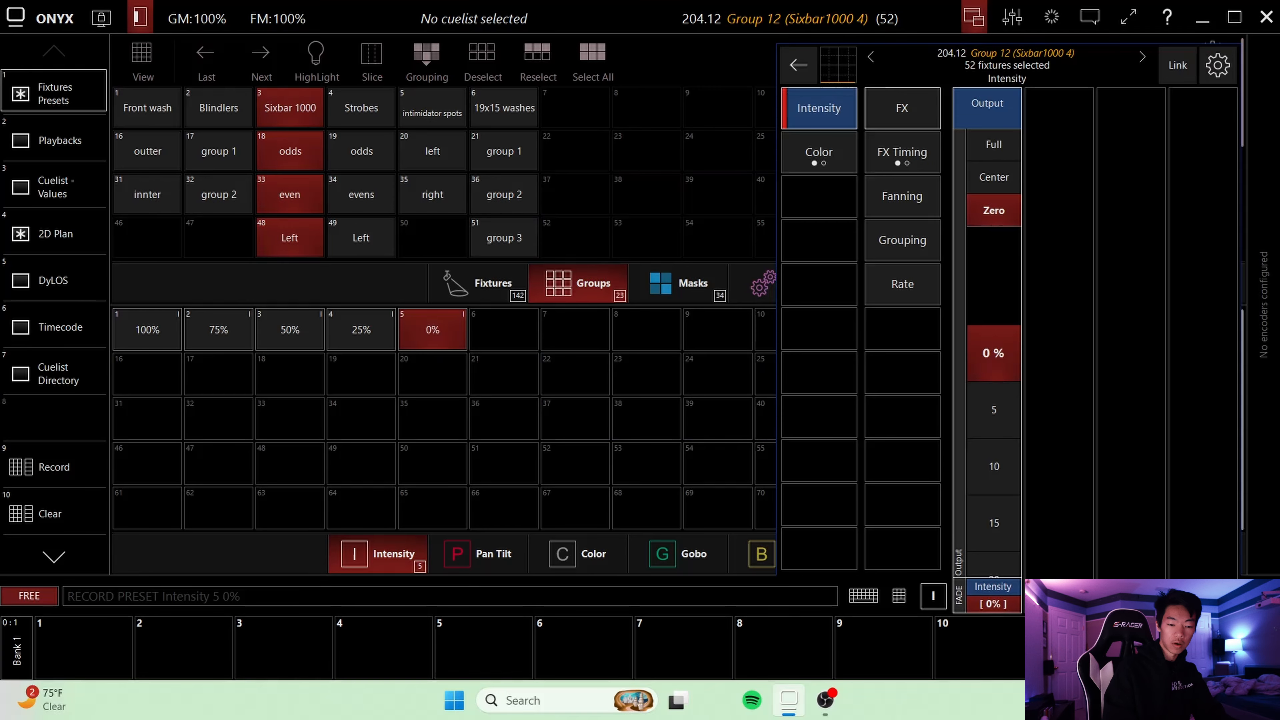
key("Escape")
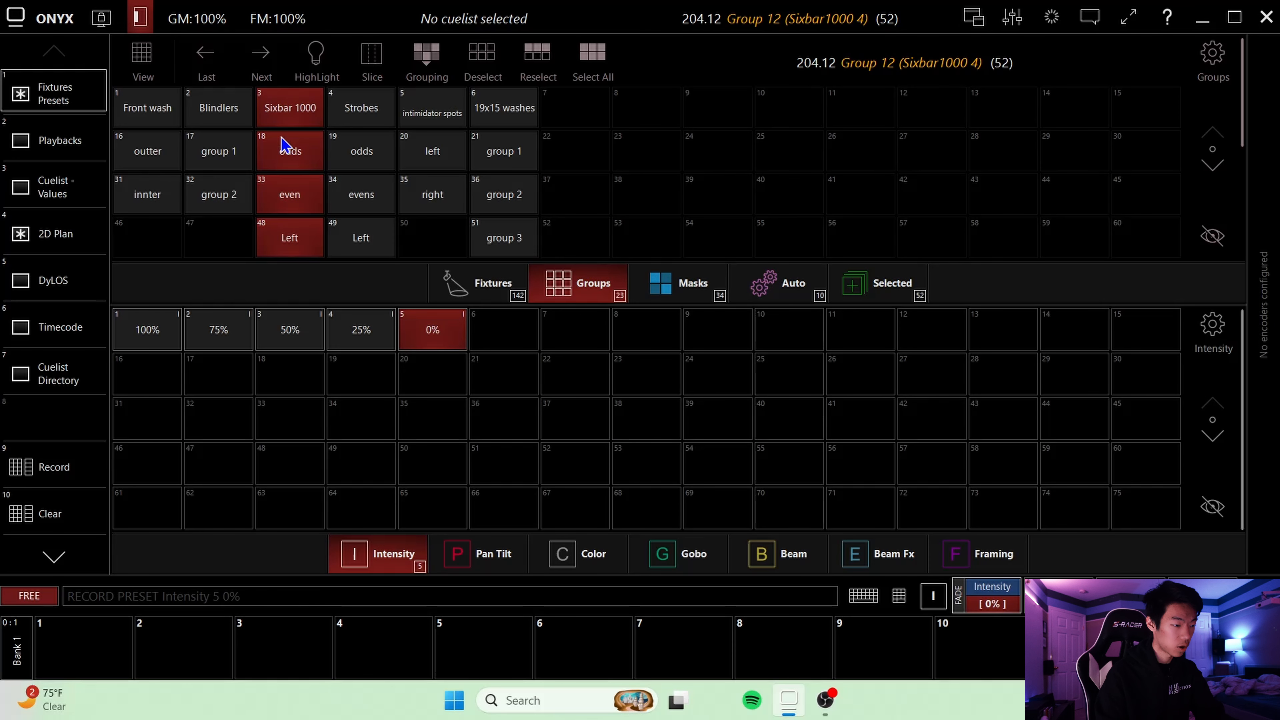
- Set the intimidator spots group's intensity to 100% and merge it into the 100% preset using the Intensity filter
left_click(435, 117)
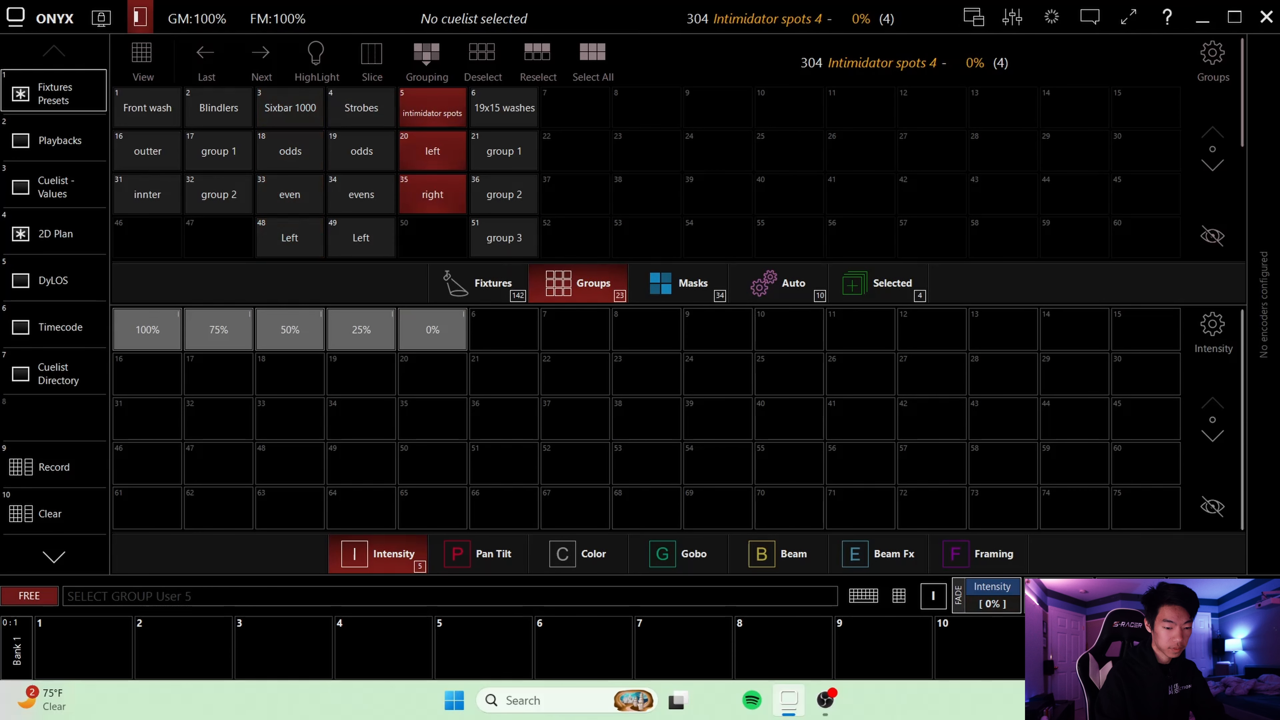
left_click(974, 17)
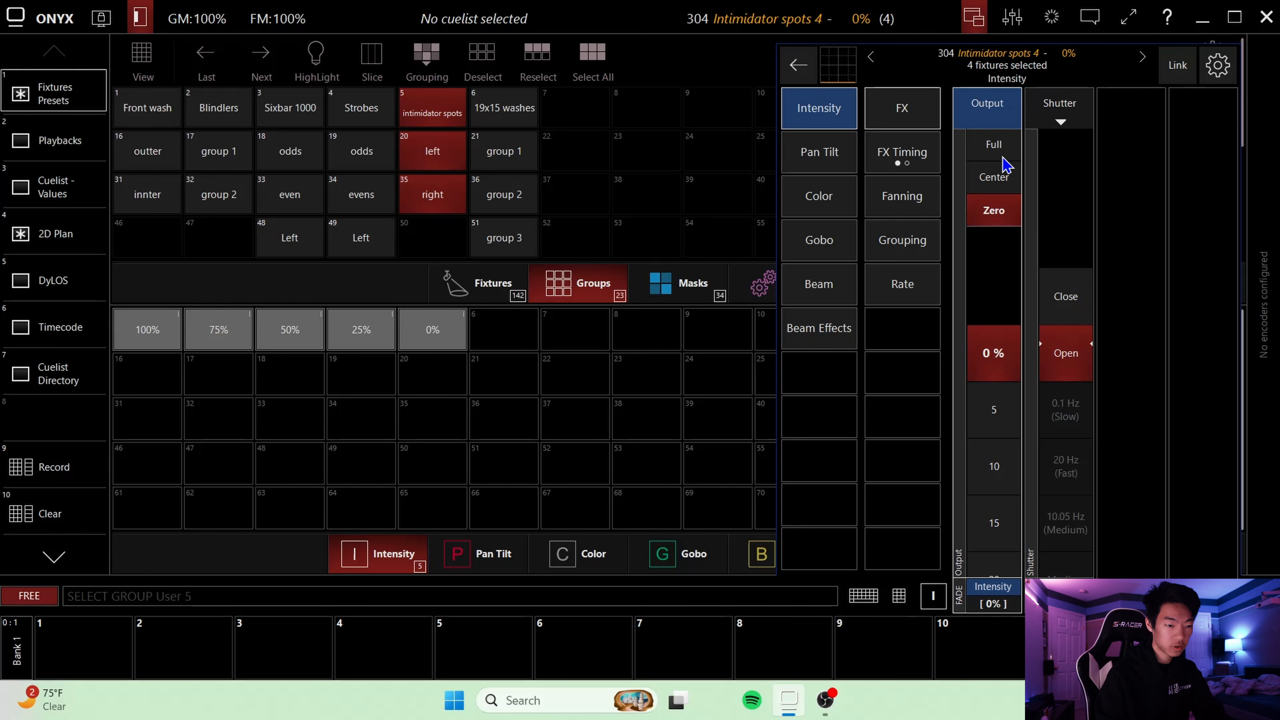
left_click(993, 151)
left_click(54, 467)
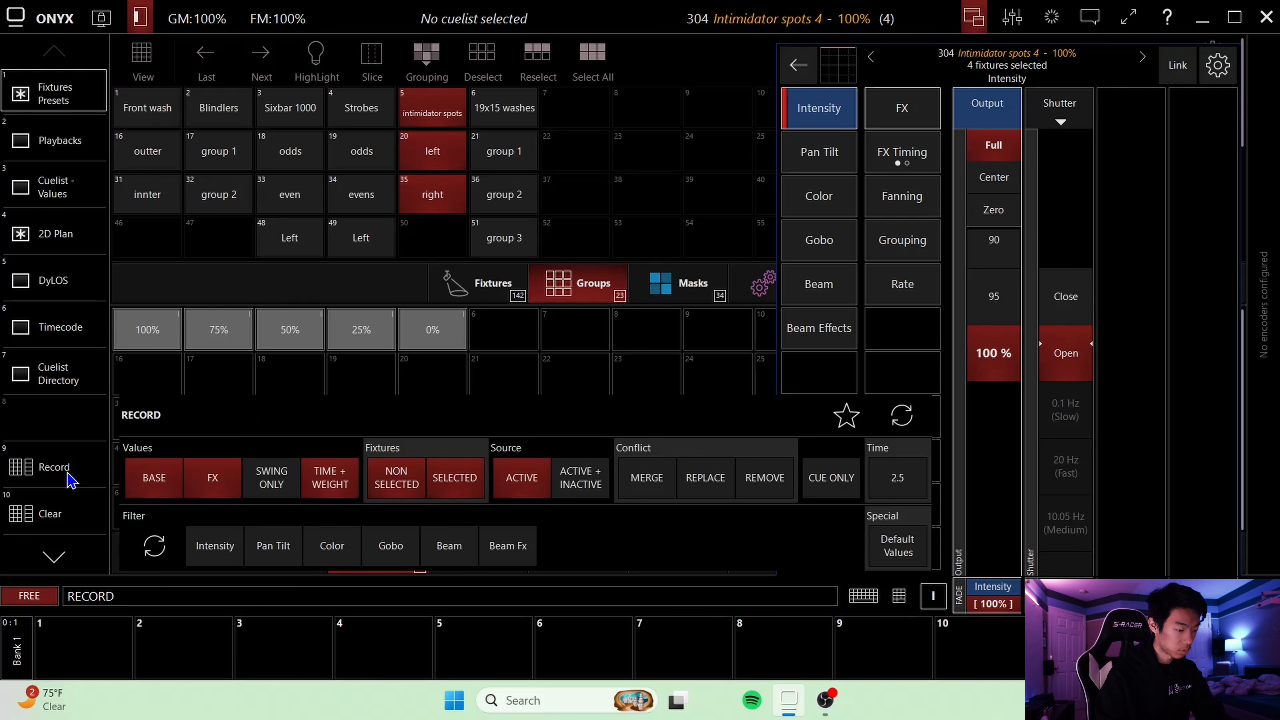
left_click(214, 545)
left_click(152, 334)
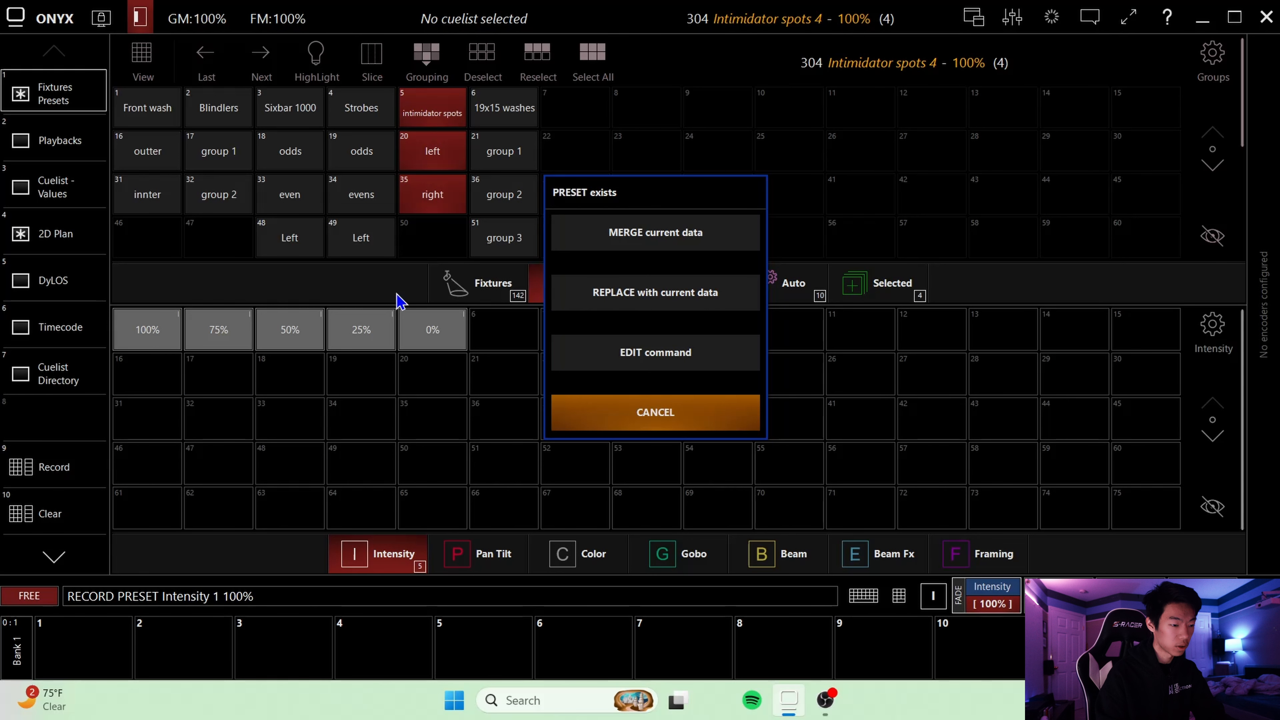
left_click(679, 241)
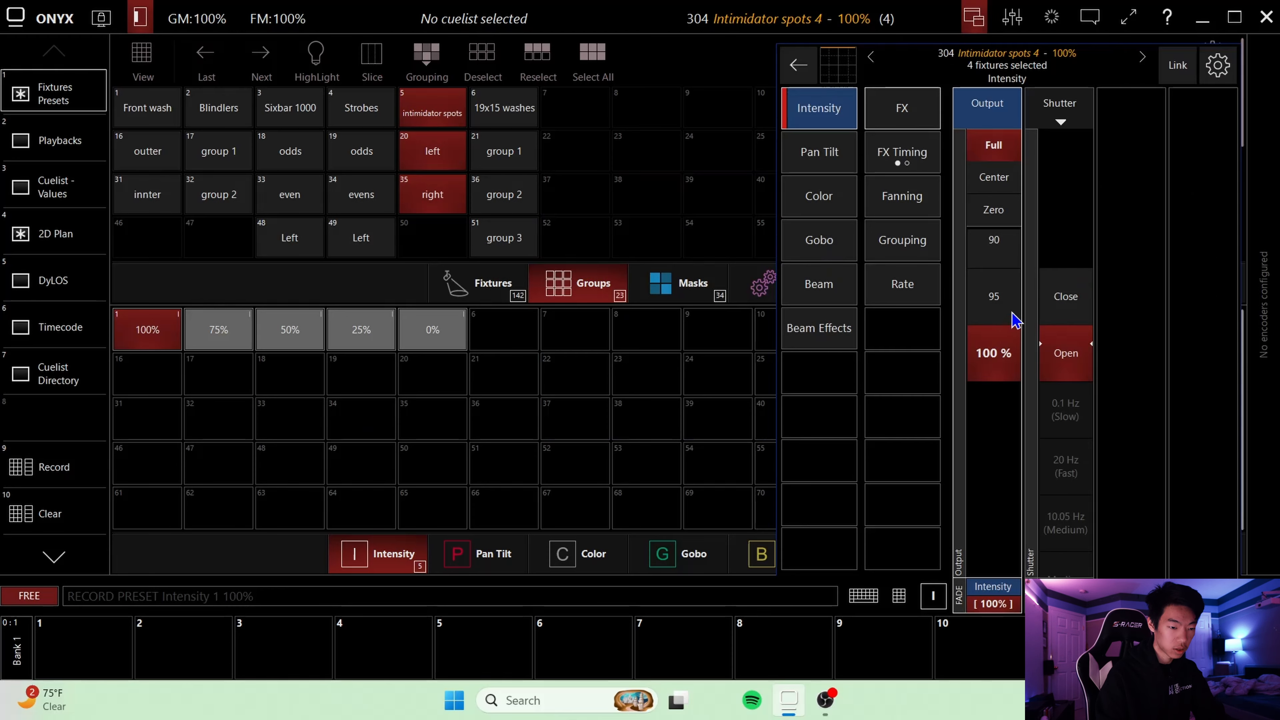
- Lower the intimidator spots group's intensity to 75% and merge it into the 75% preset using the Intensity filter
scroll(1013, 314, "up", 6)
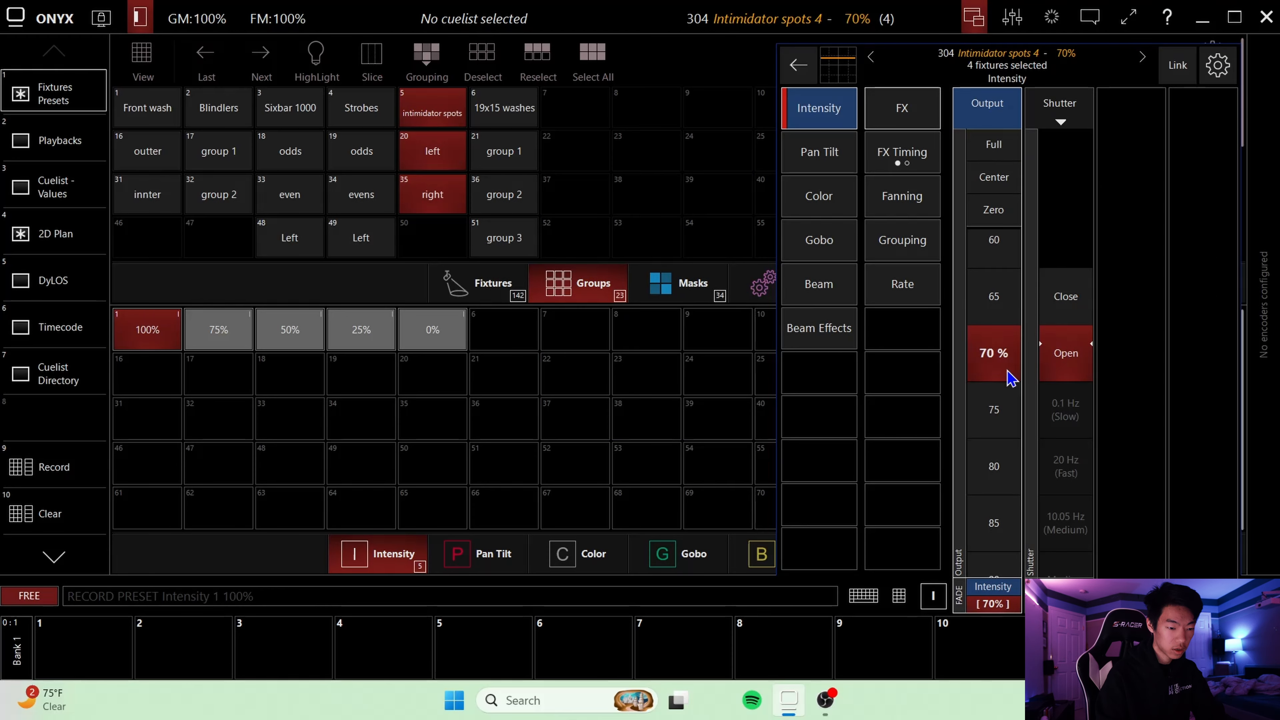
left_click(1010, 416)
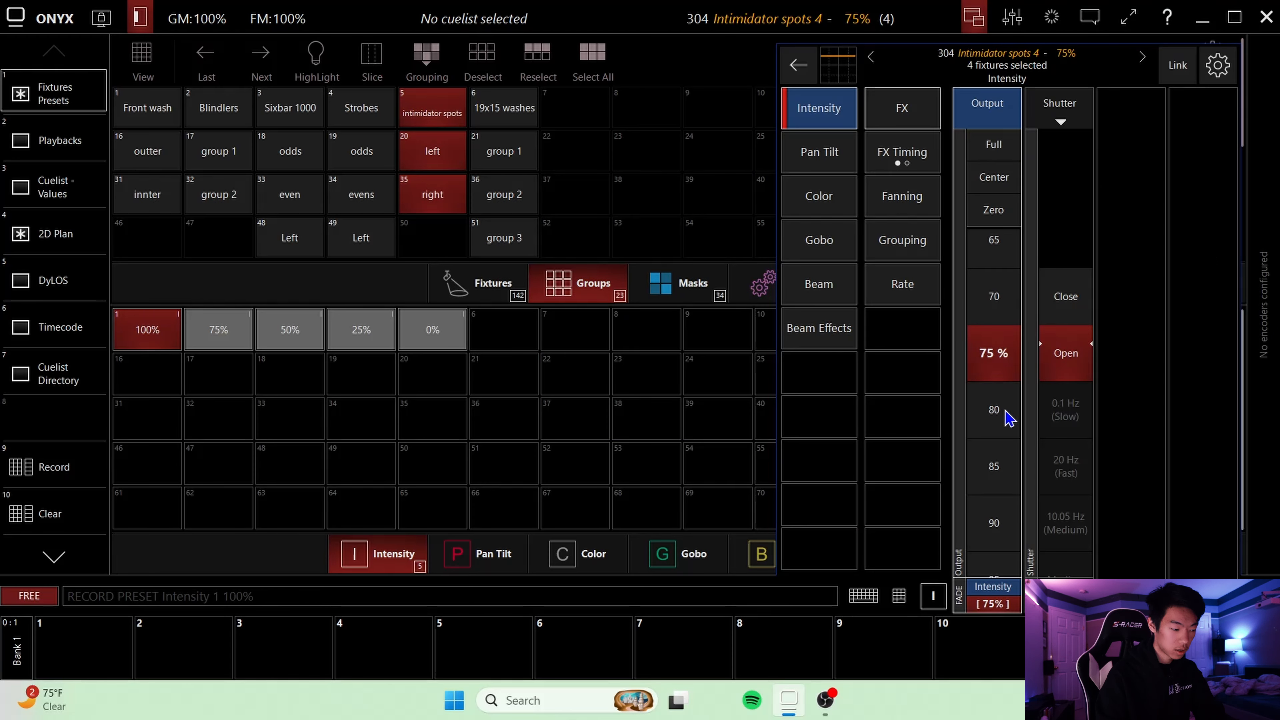
left_click(37, 459)
left_click(206, 548)
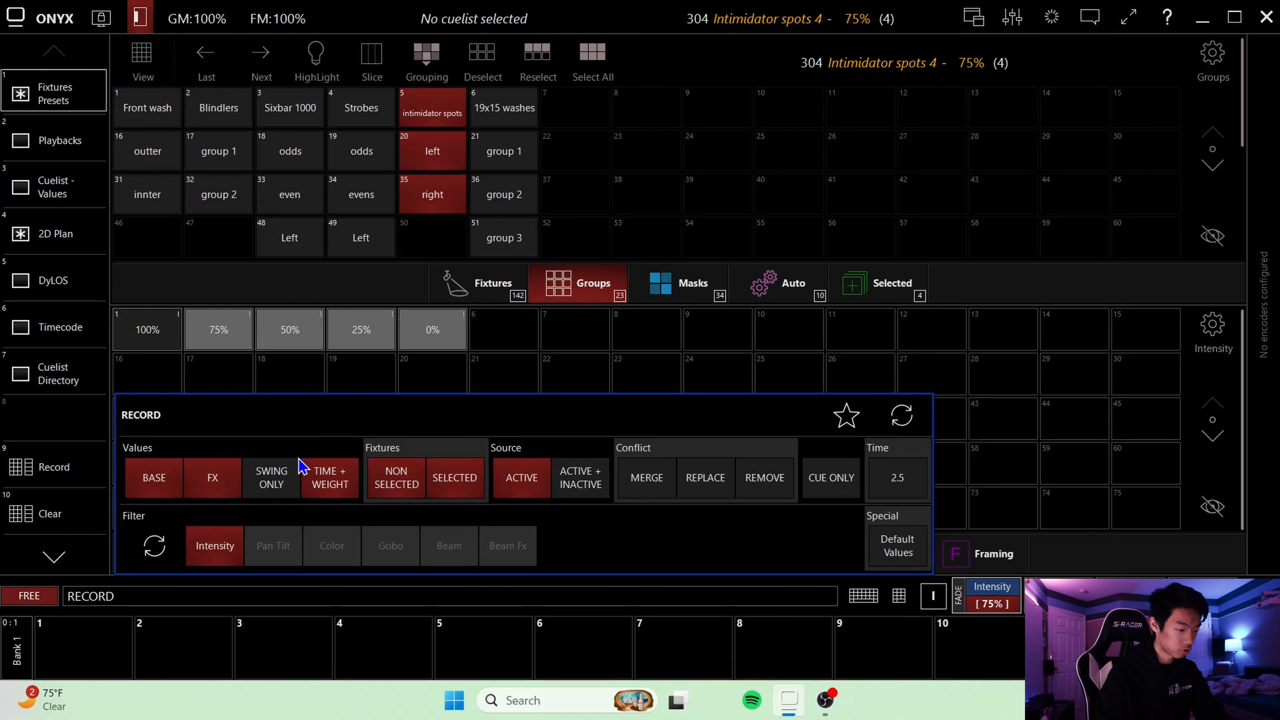
left_click(212, 348)
left_click(616, 232)
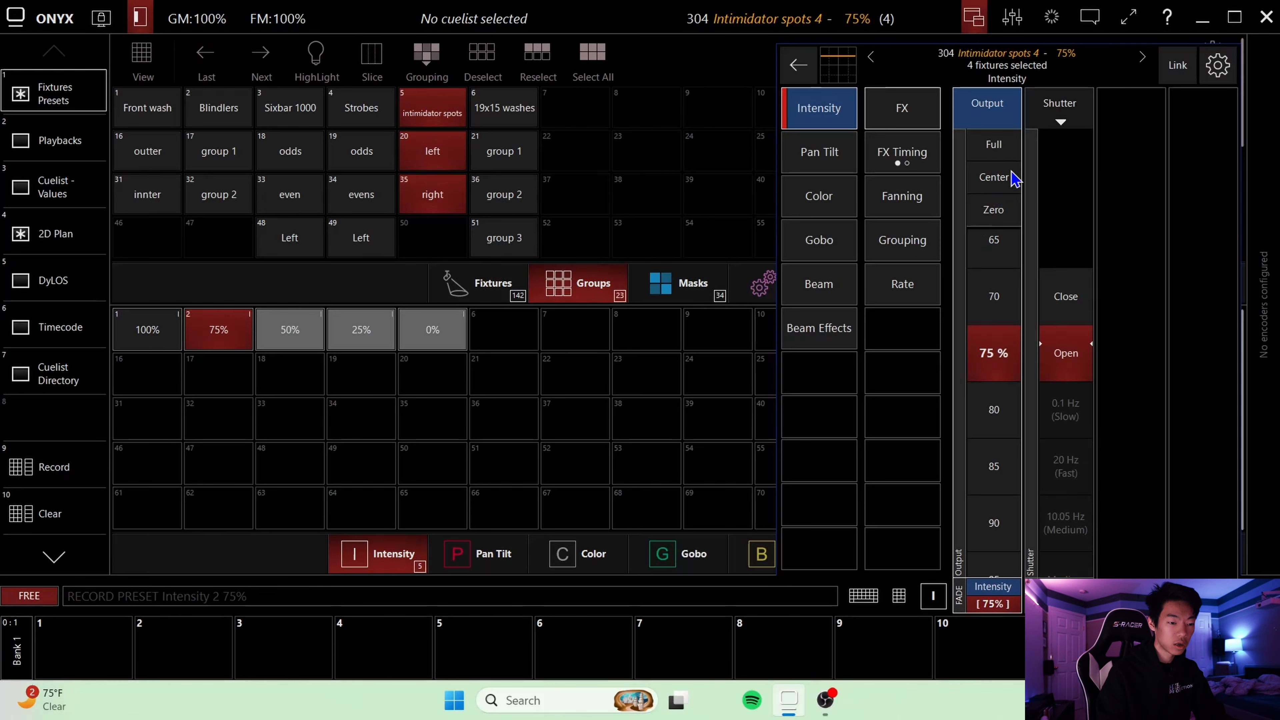
- Set the intimidator spots group's intensity to 50% and merge it into the 50% preset using the Intensity filter
left_click(1014, 179)
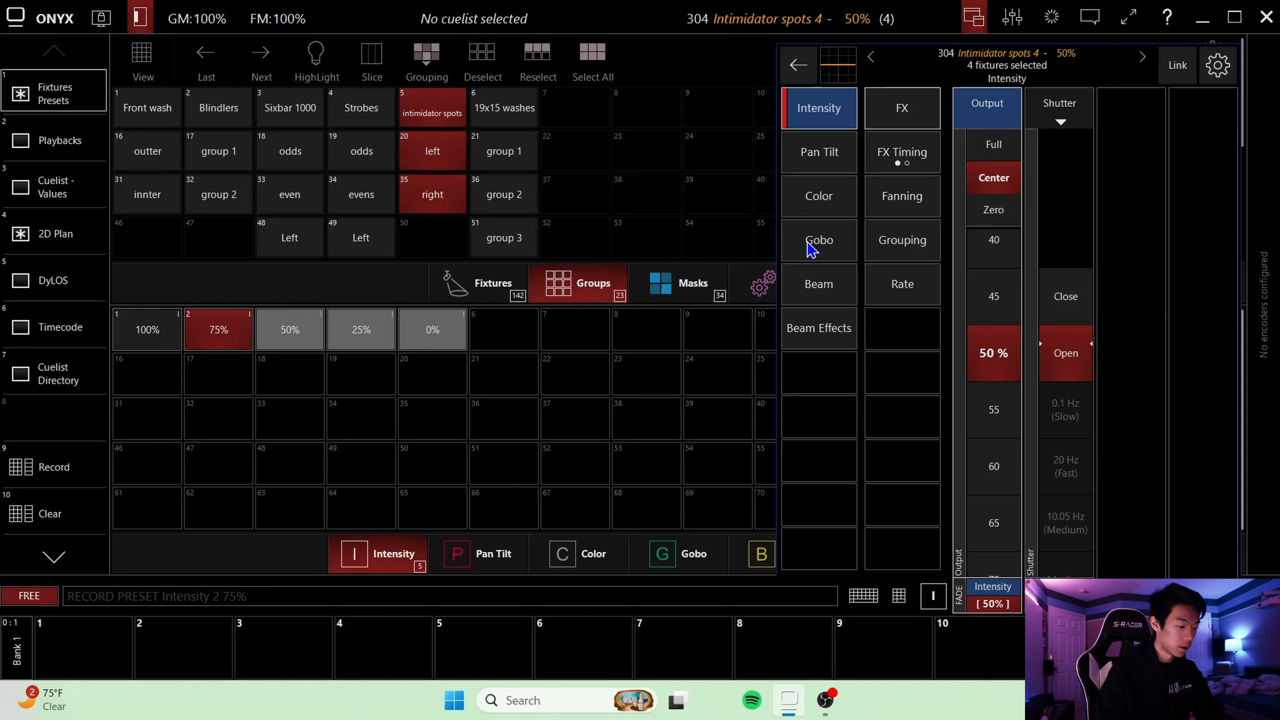
left_click(41, 477)
left_click(224, 547)
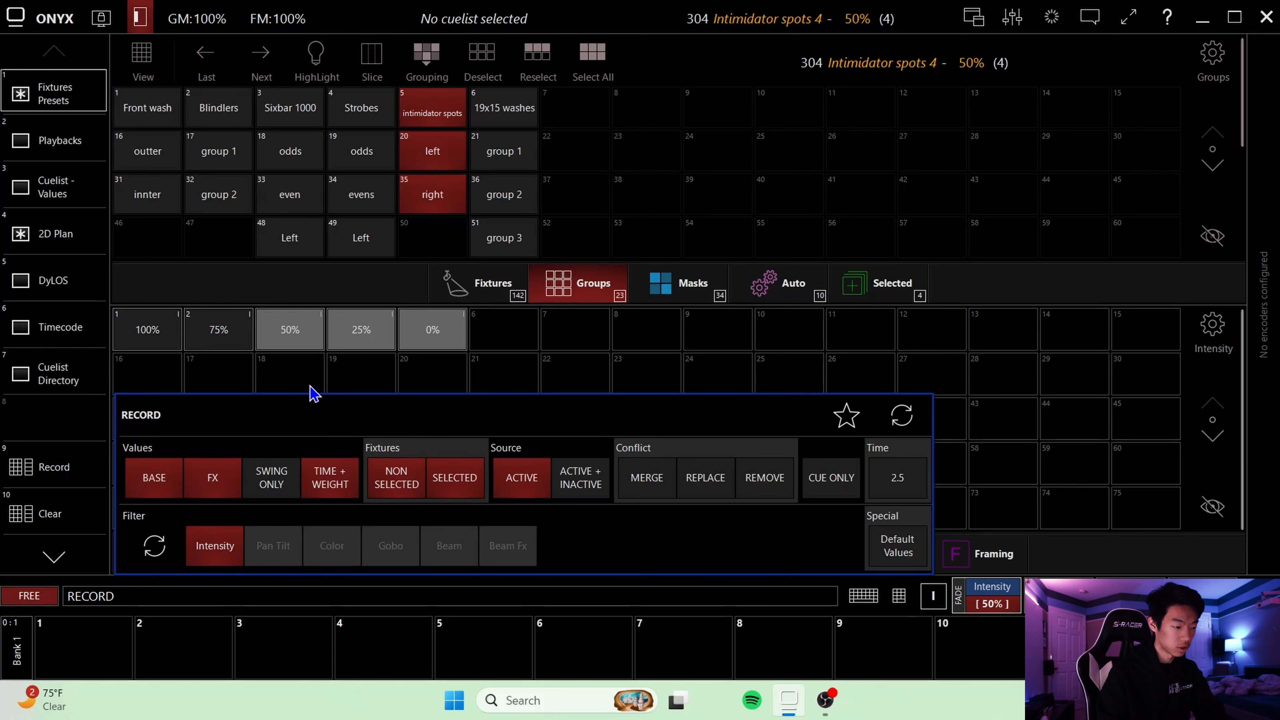
left_click(306, 344)
left_click(619, 237)
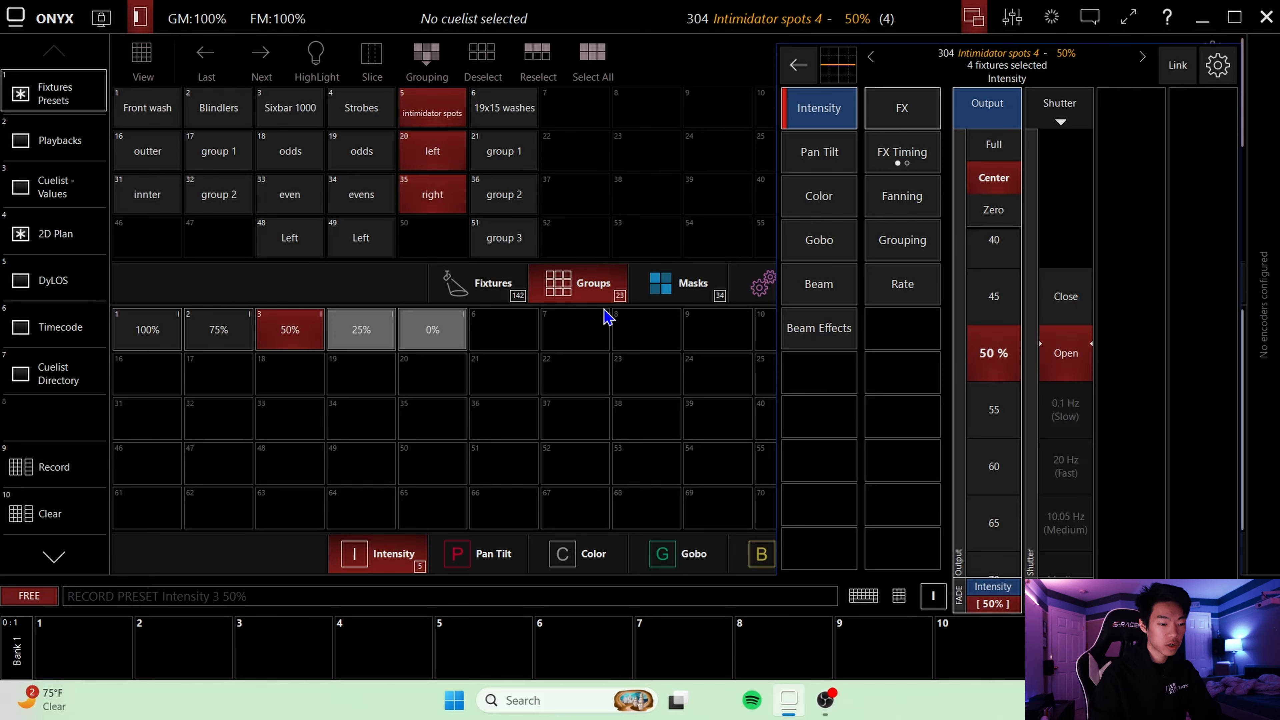
- Lower the intimidator spots group's intensity to 25% and merge it into the 25% preset using the Intensity filter
scroll(1000, 324, "up", 3)
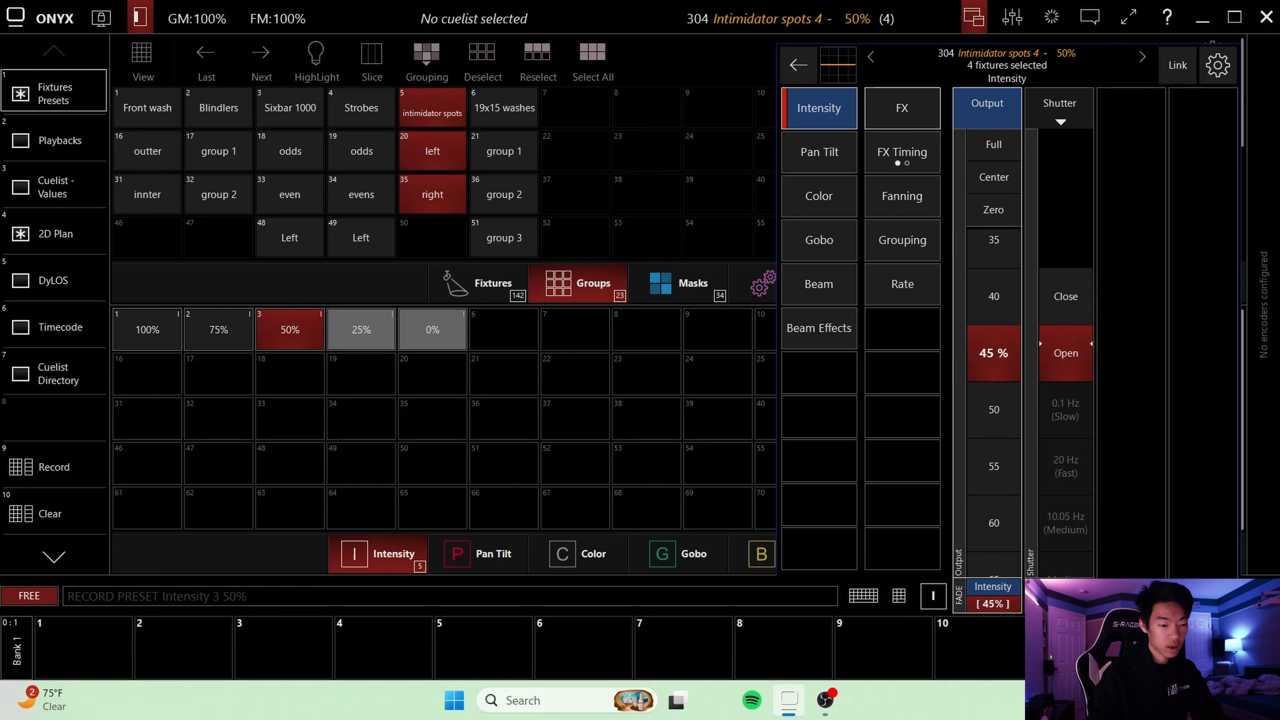
left_click(999, 317)
right_click(999, 317)
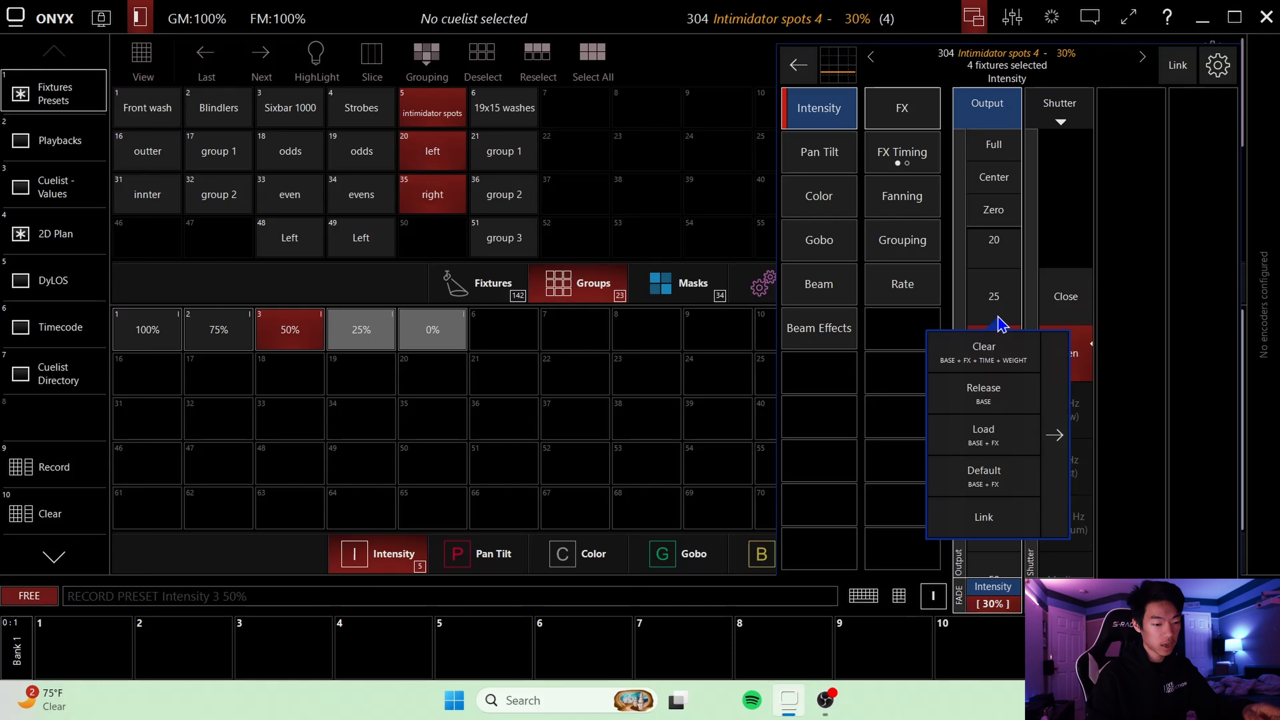
left_click(996, 273)
left_click(996, 274)
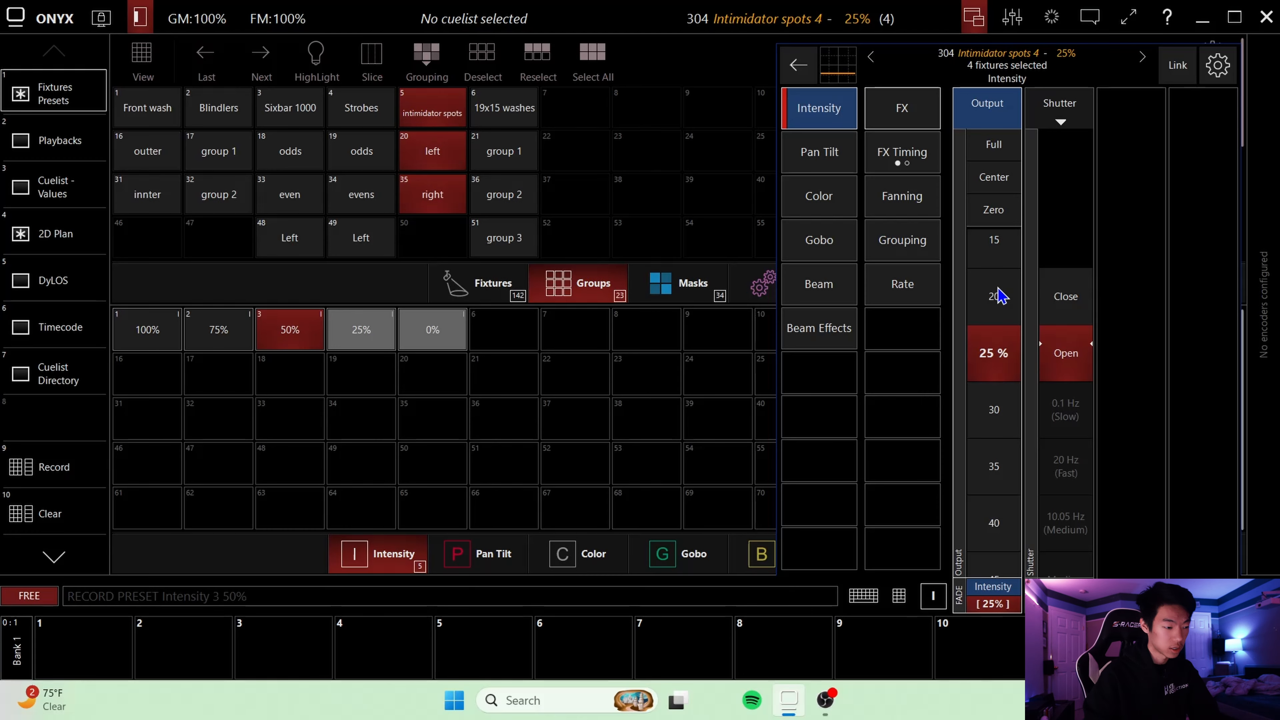
left_click(57, 467)
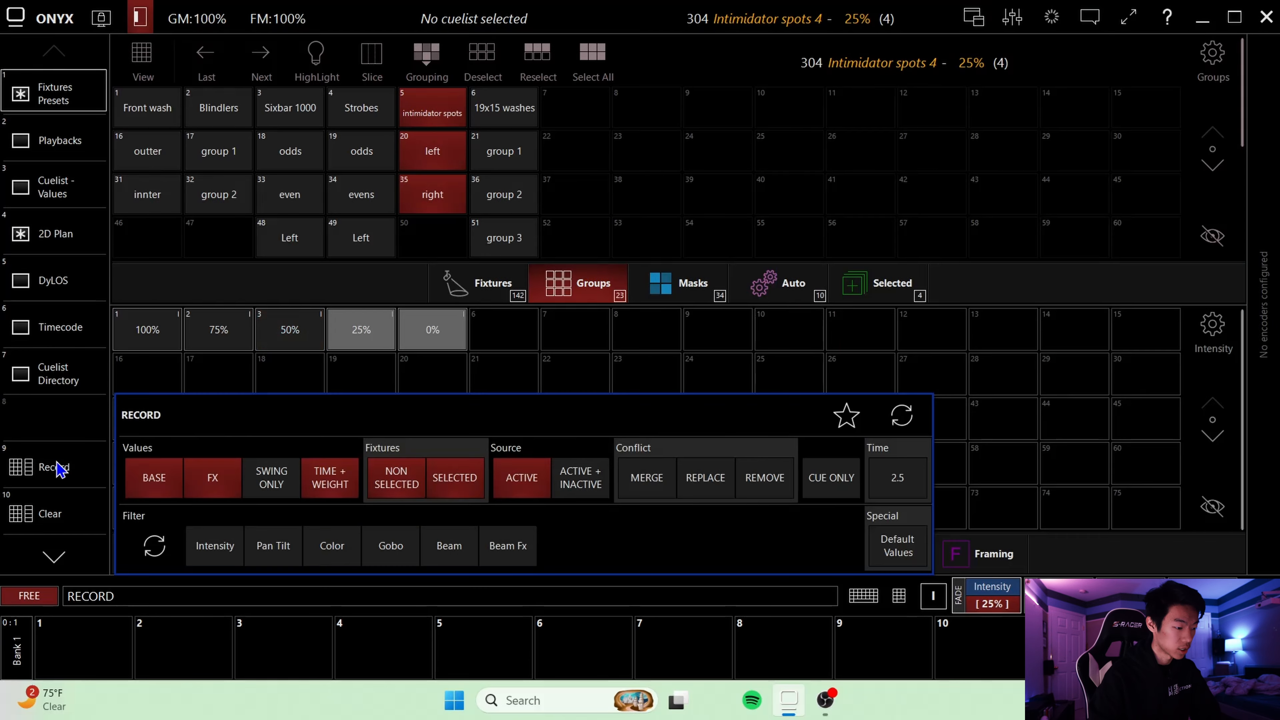
left_click(212, 535)
left_click(363, 334)
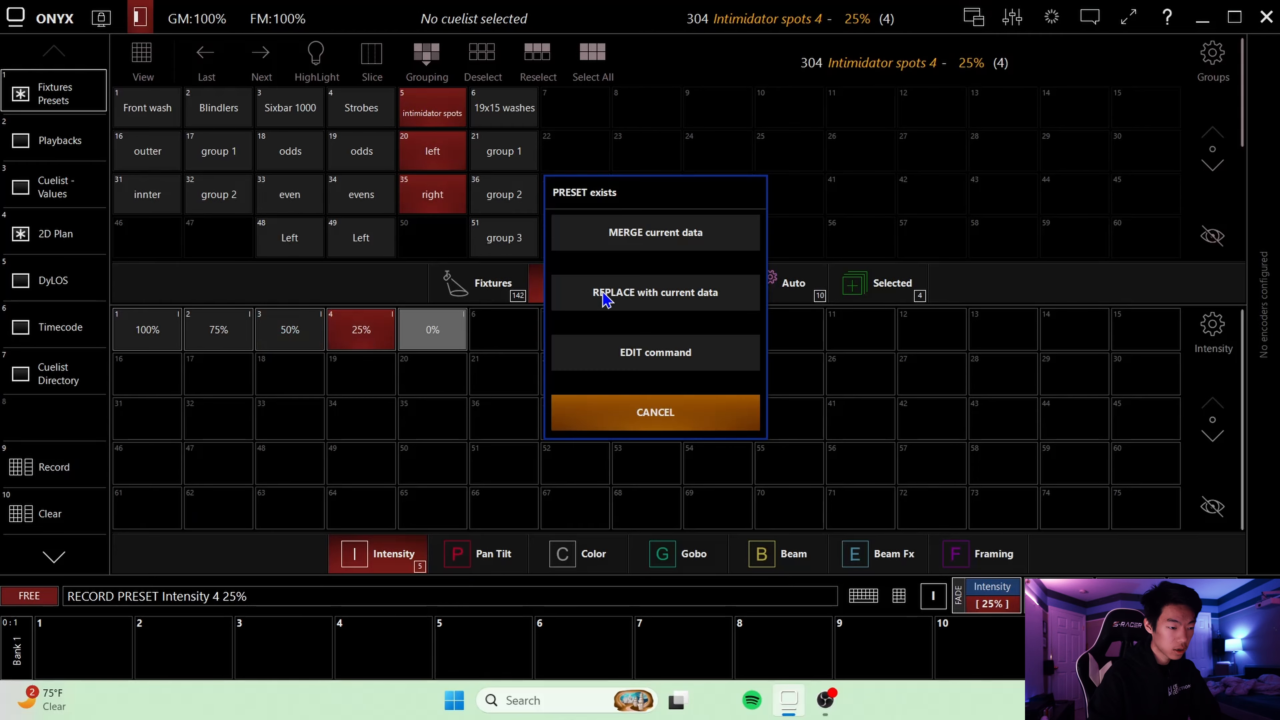
left_click(665, 245)
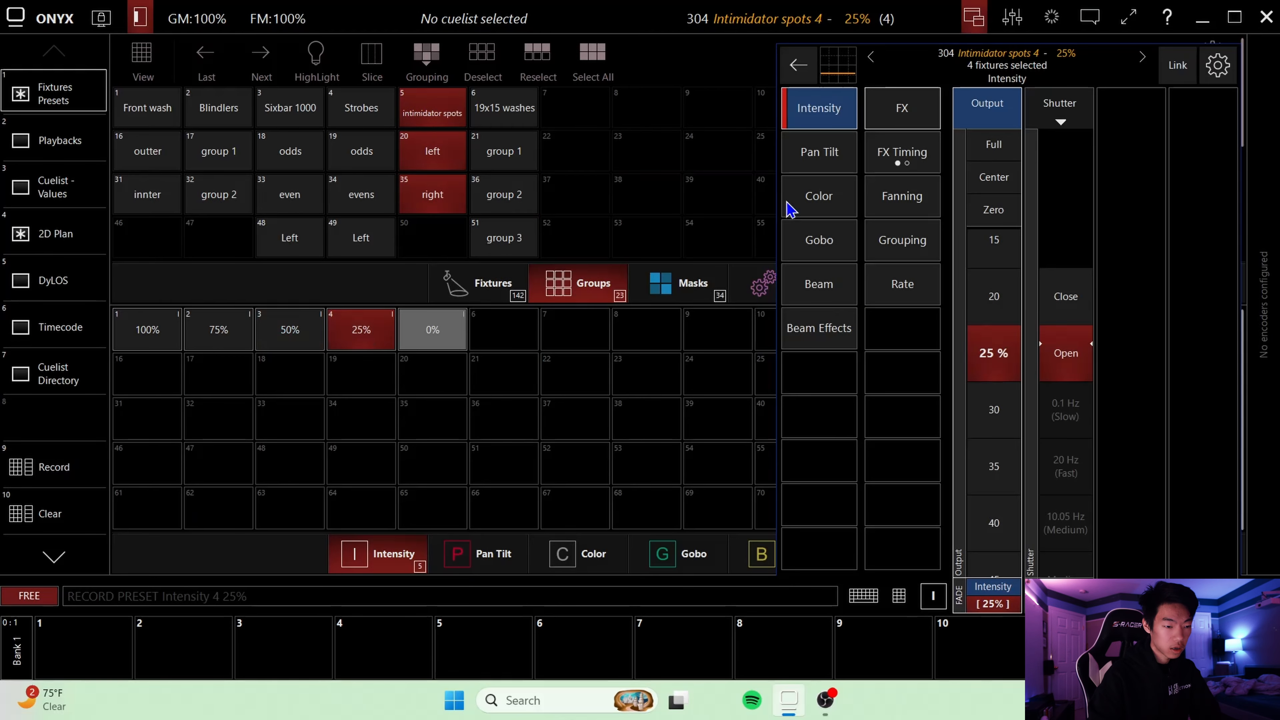
- Set the intimidator spots group's intensity to zero and merge it into the 0% preset using the Intensity filter
left_click(1007, 206)
left_click(57, 477)
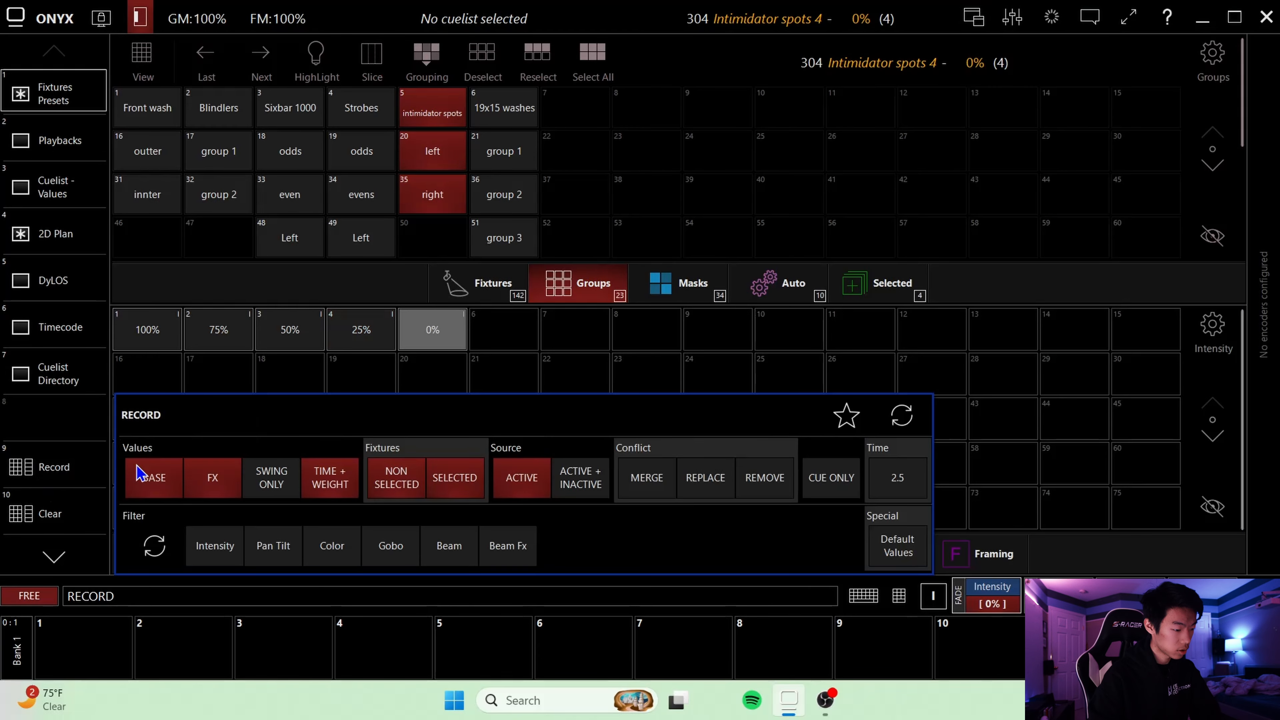
left_click(218, 546)
left_click(436, 336)
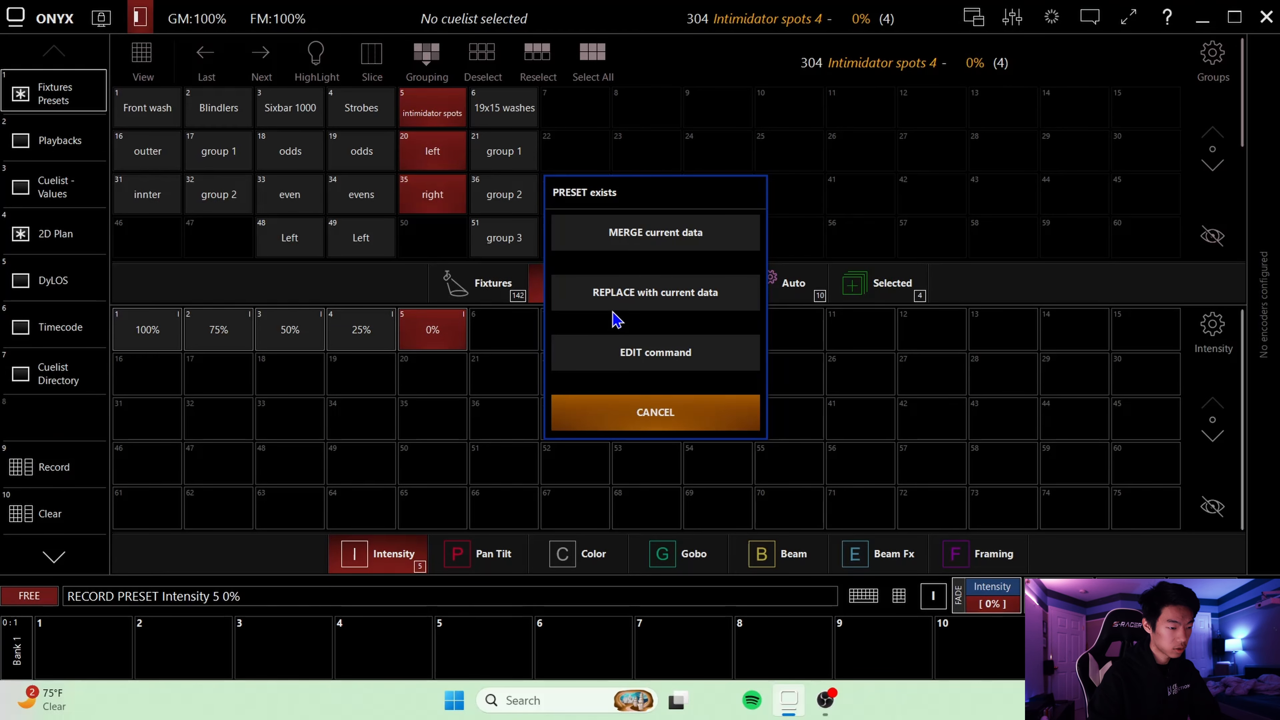
left_click(639, 236)
- Set the 19x15 washes group's intensity to 100% and merge it into the 100% preset using the Intensity filter
left_click(500, 111)
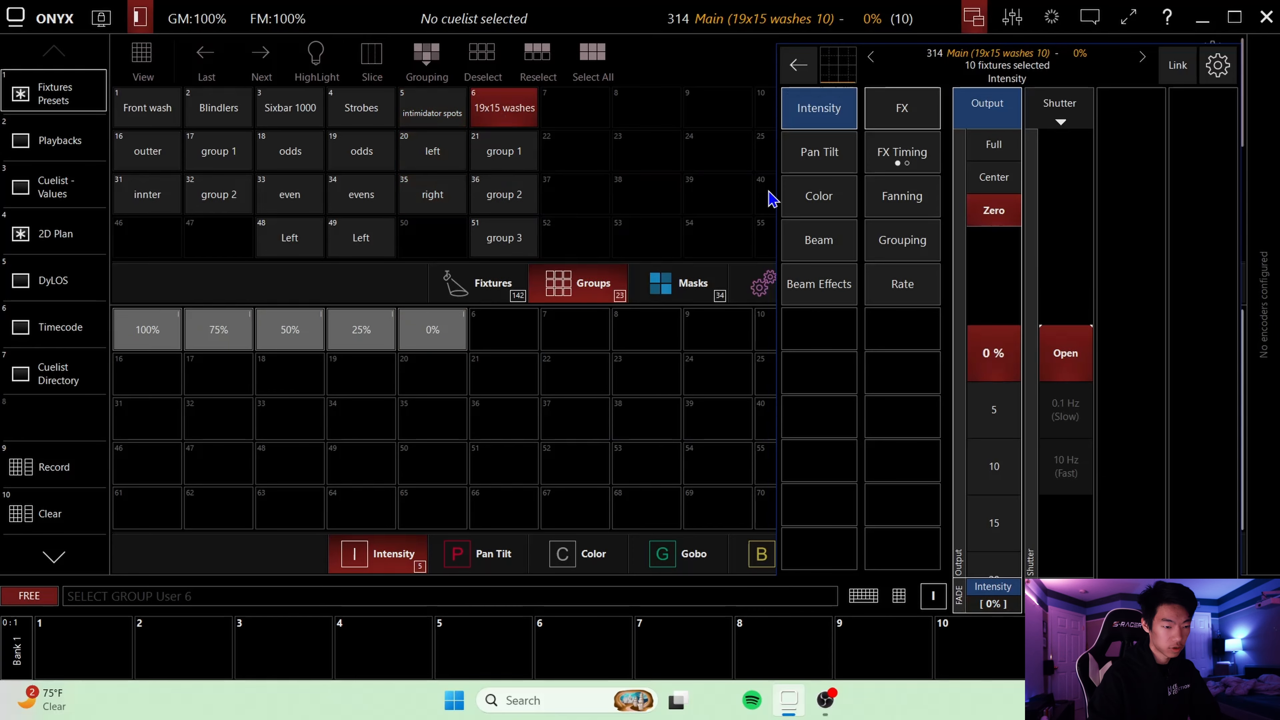
left_click(1000, 145)
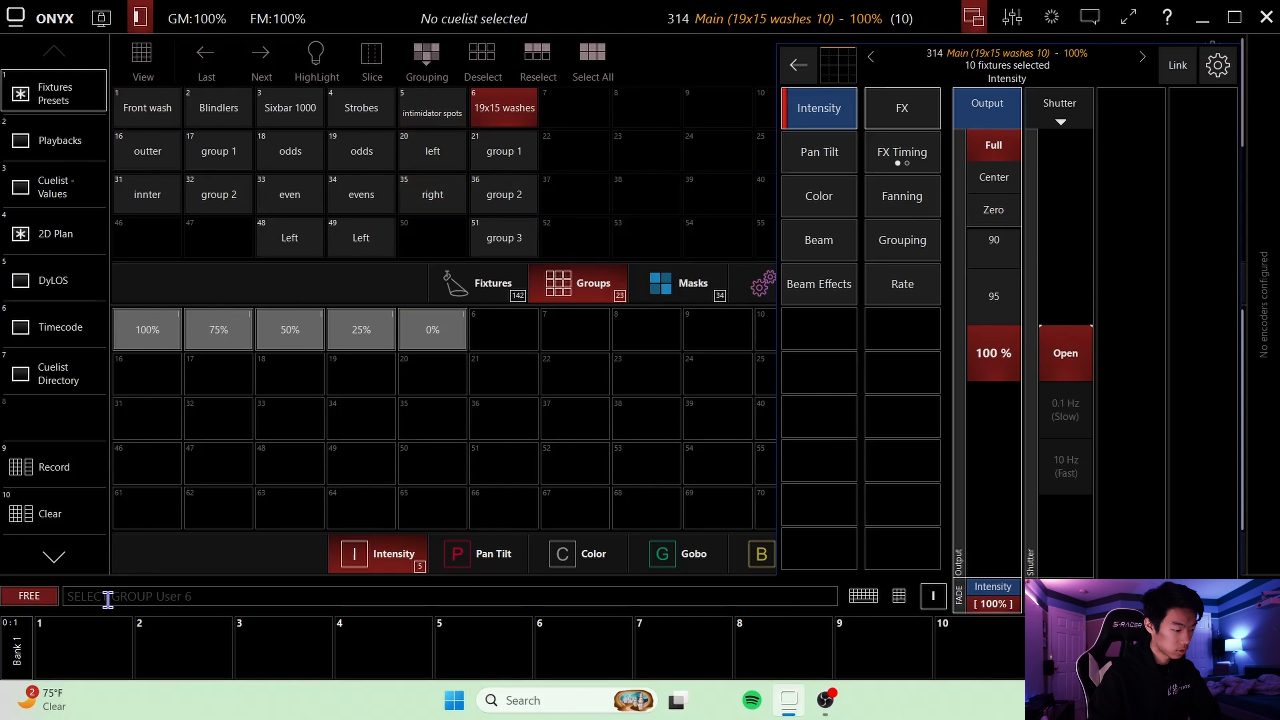
left_click(36, 469)
left_click(233, 543)
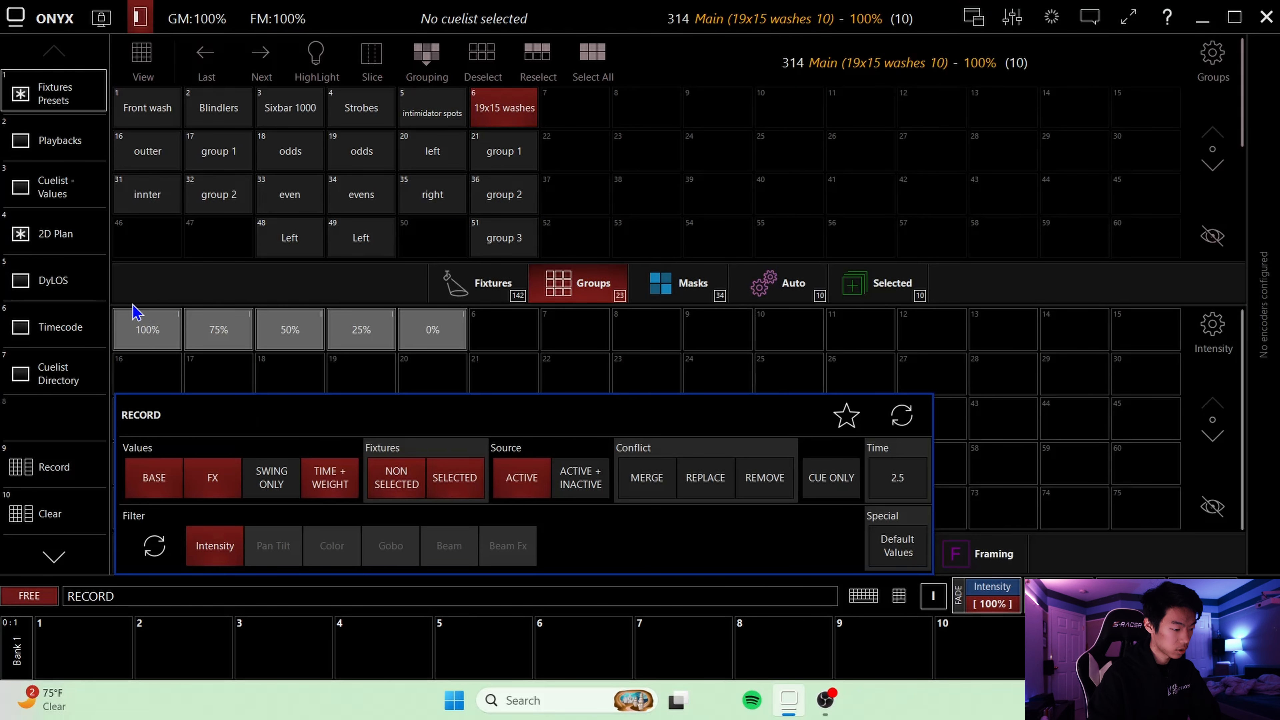
left_click(147, 331)
left_click(691, 233)
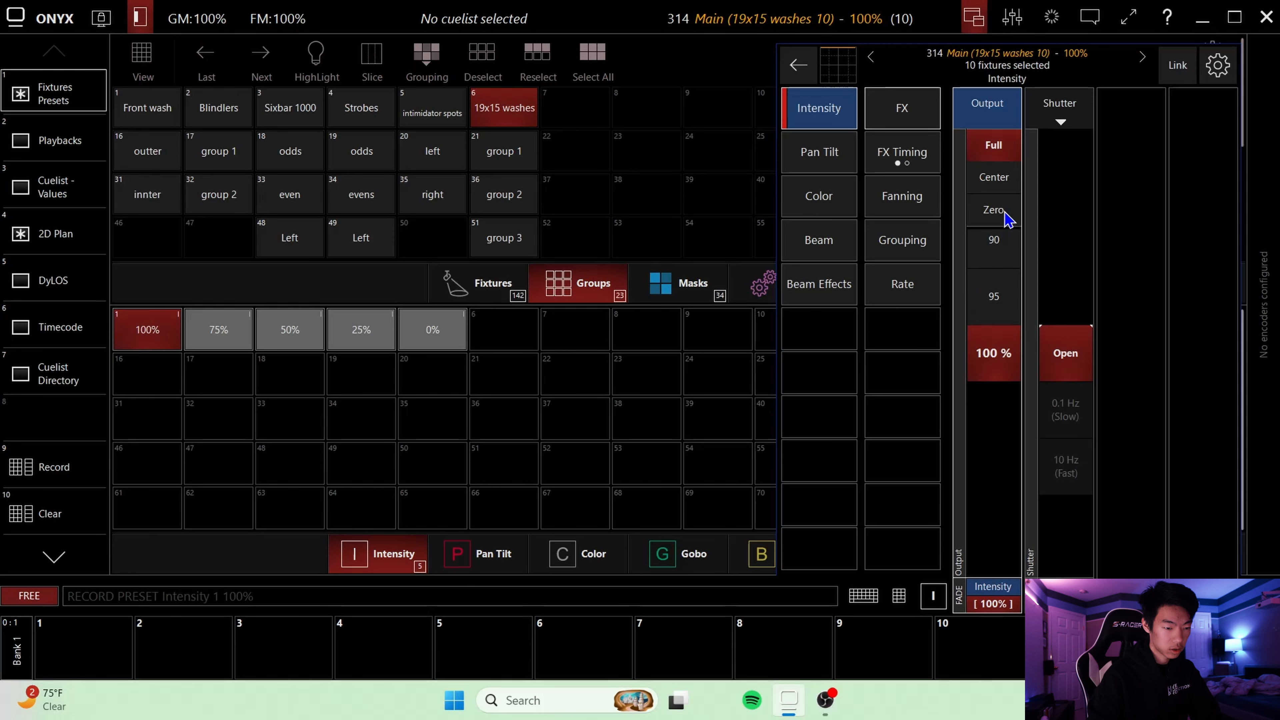
- Lower the 19x15 washes group's intensity to 75% and record it into the 75% preset, merging the current data
scroll(986, 319, "up", 5)
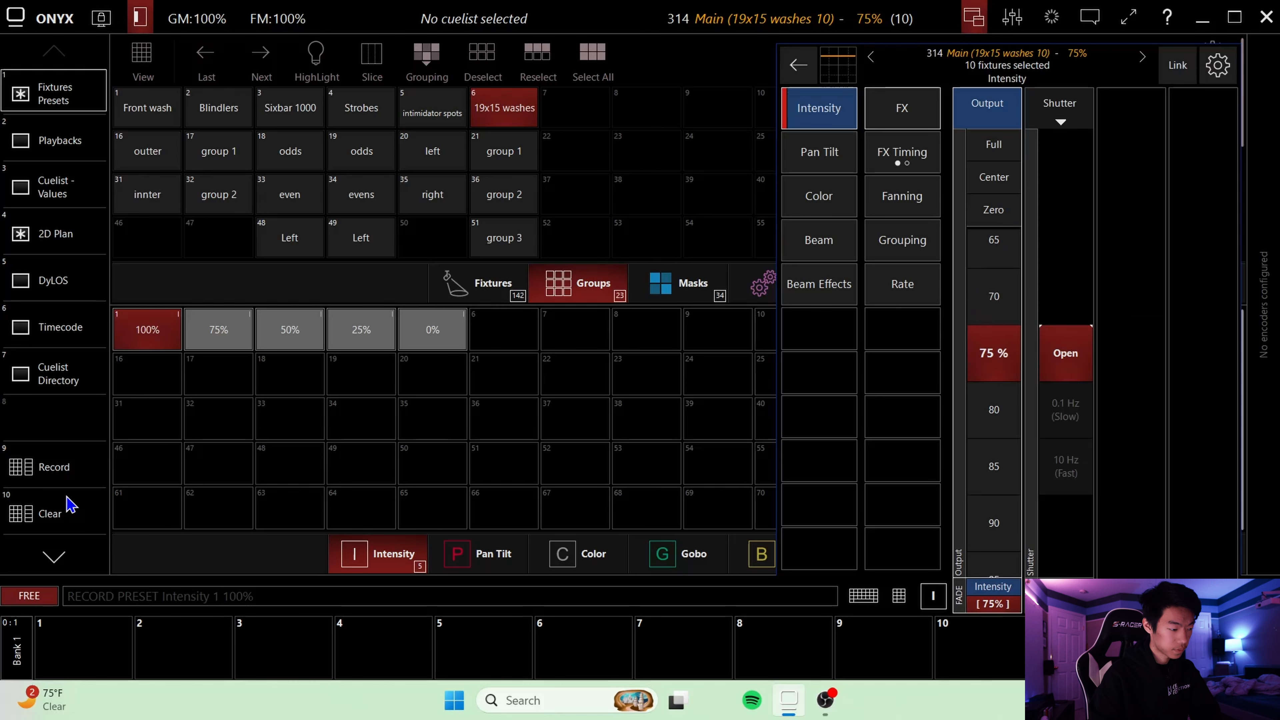
left_click(42, 478)
left_click(218, 330)
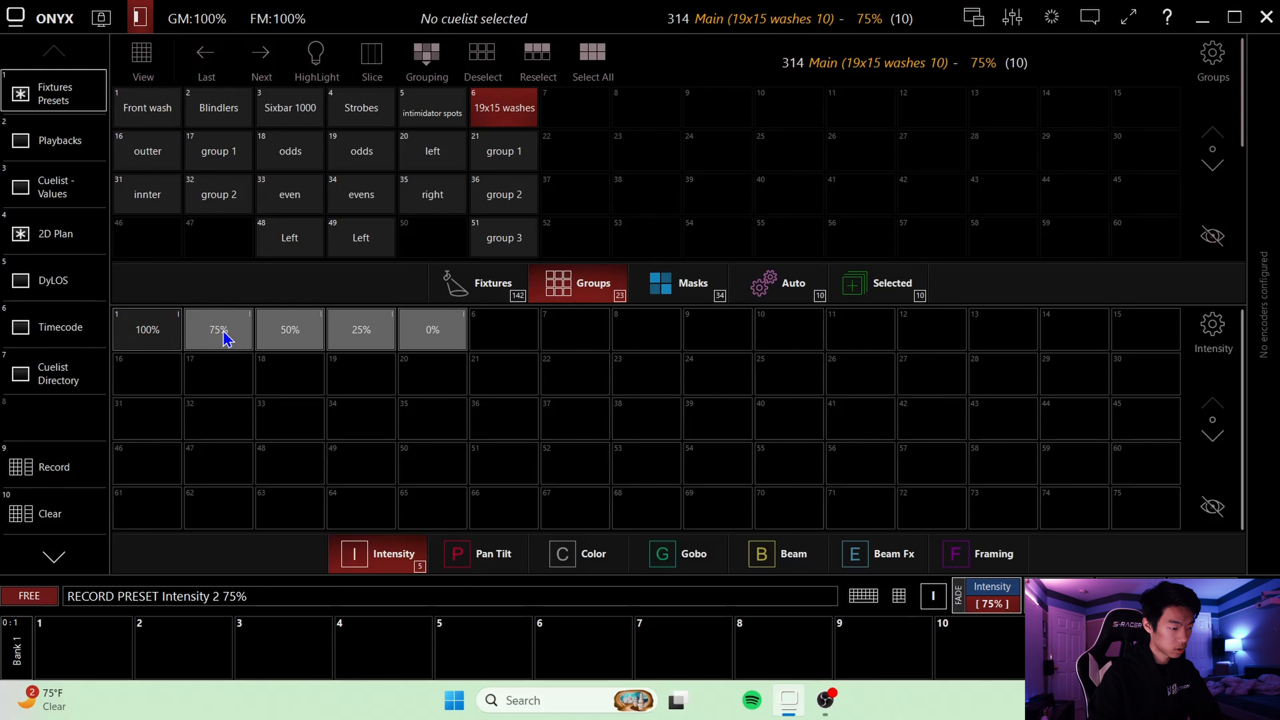
left_click(662, 232)
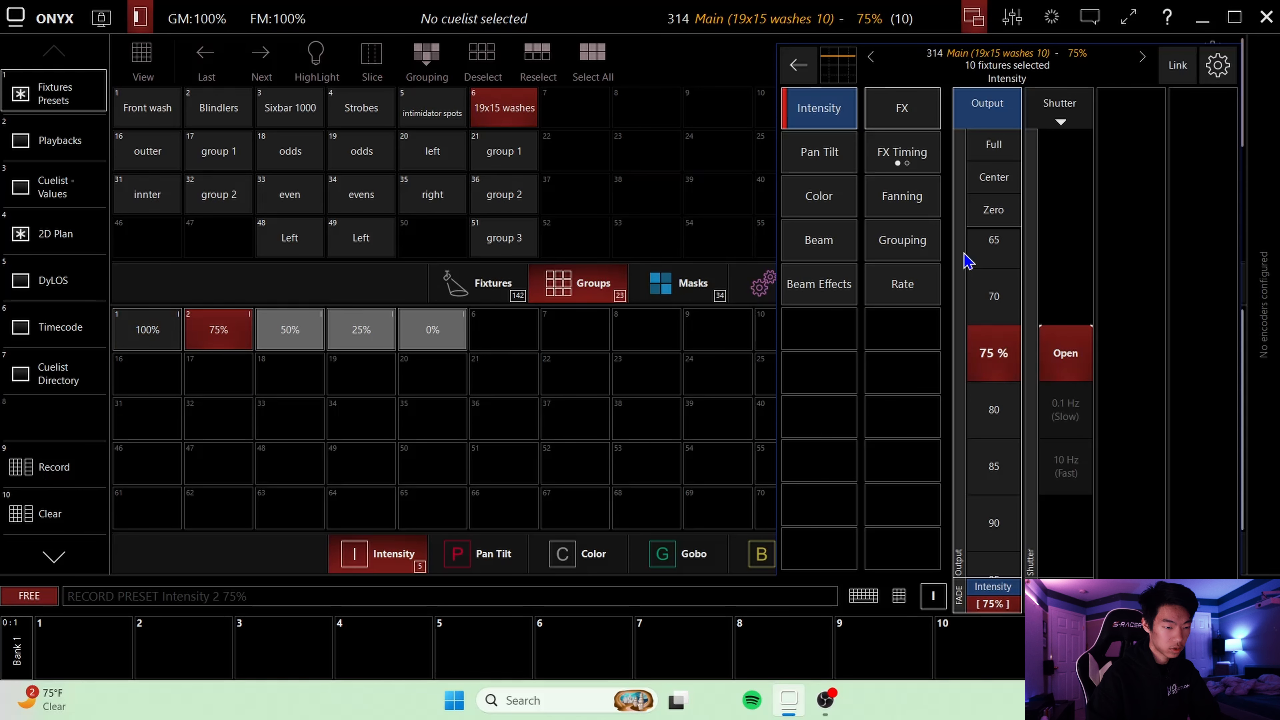
- Set the 19x15 washes group's intensity to 50% and merge it into the 50% preset using the Intensity filter
left_click(993, 179)
left_click(48, 466)
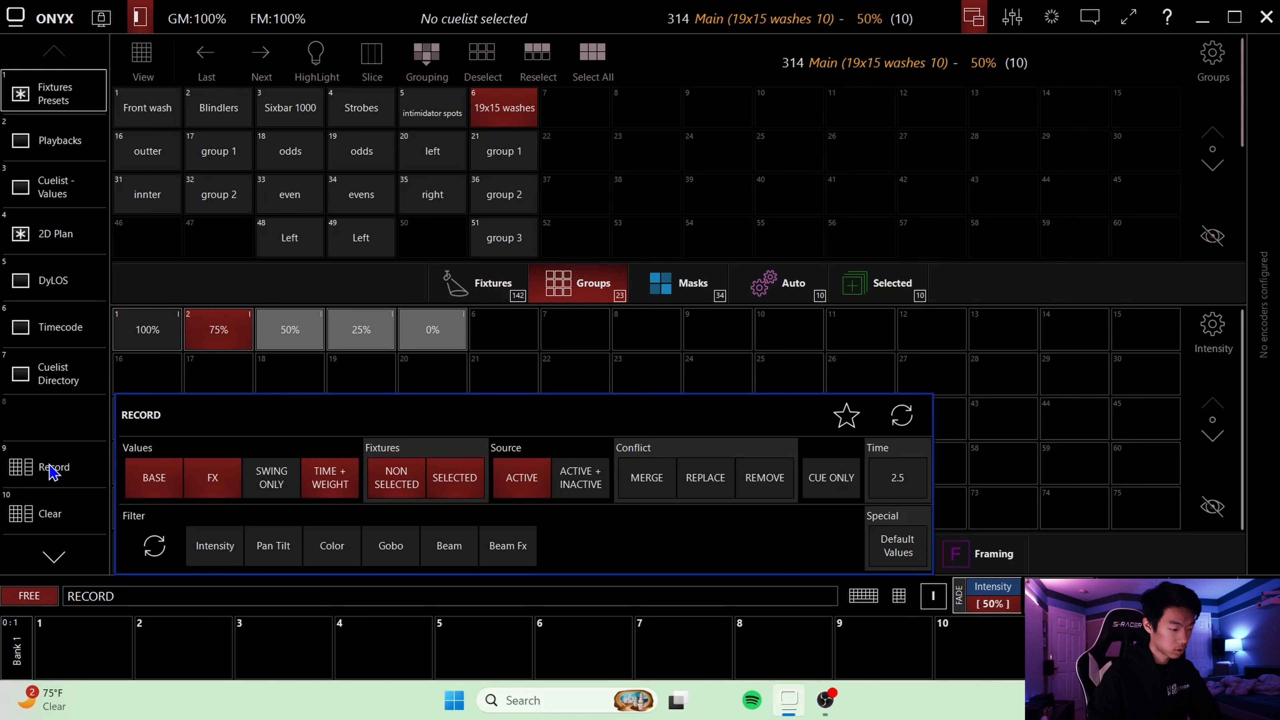
left_click(217, 547)
left_click(298, 328)
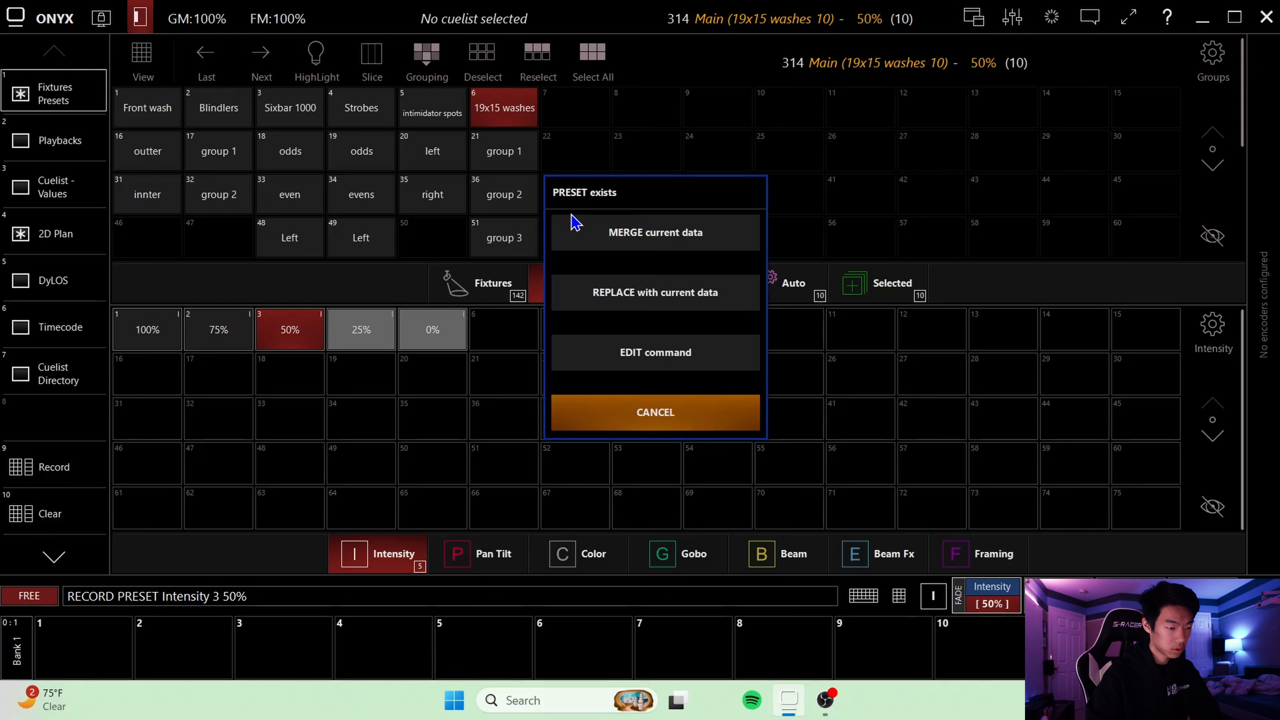
left_click(577, 229)
- Lower the 19x15 washes group's intensity to 25% and merge it into the 25% preset using the Intensity filter
scroll(988, 280, "up", 3)
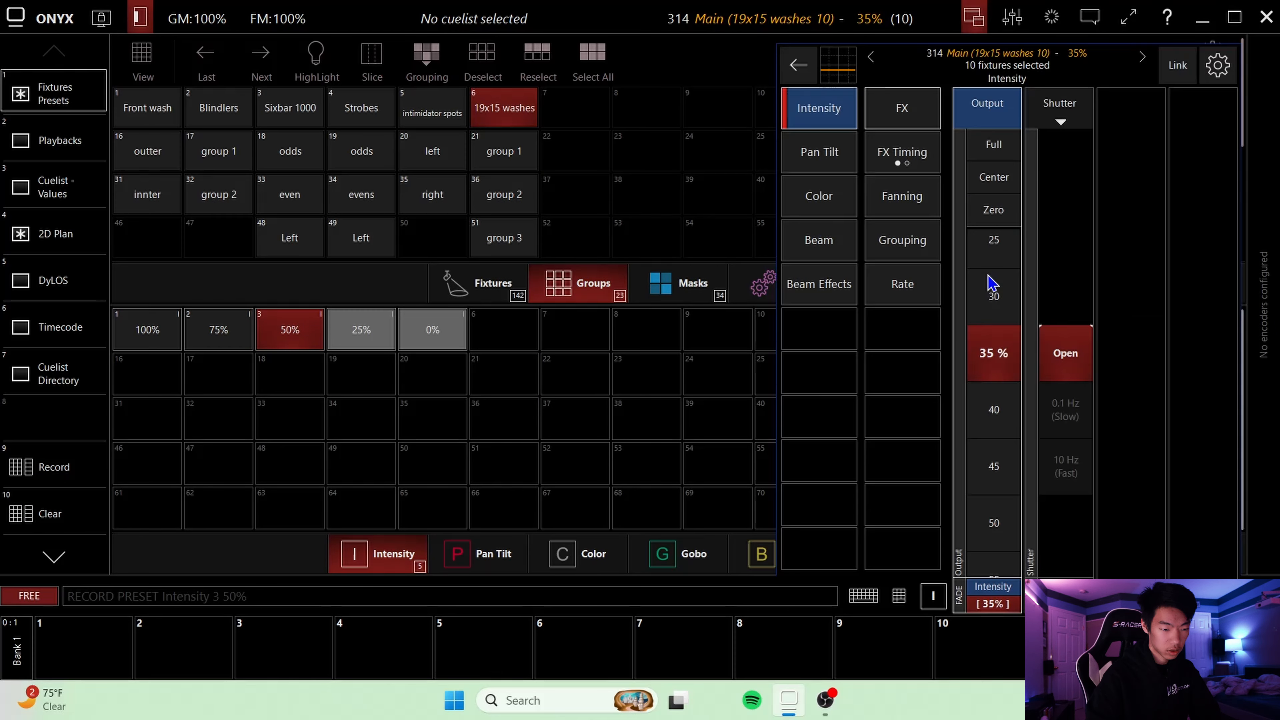
scroll(993, 263, "up", 2)
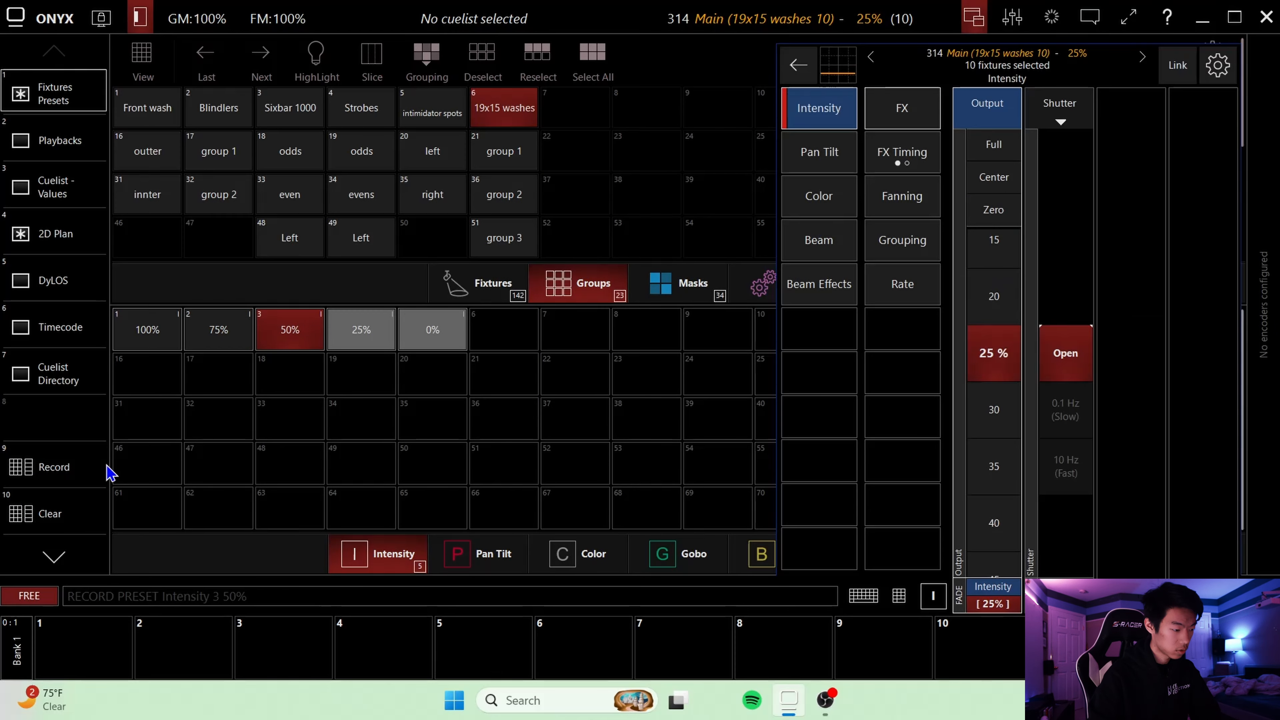
left_click(50, 470)
left_click(214, 542)
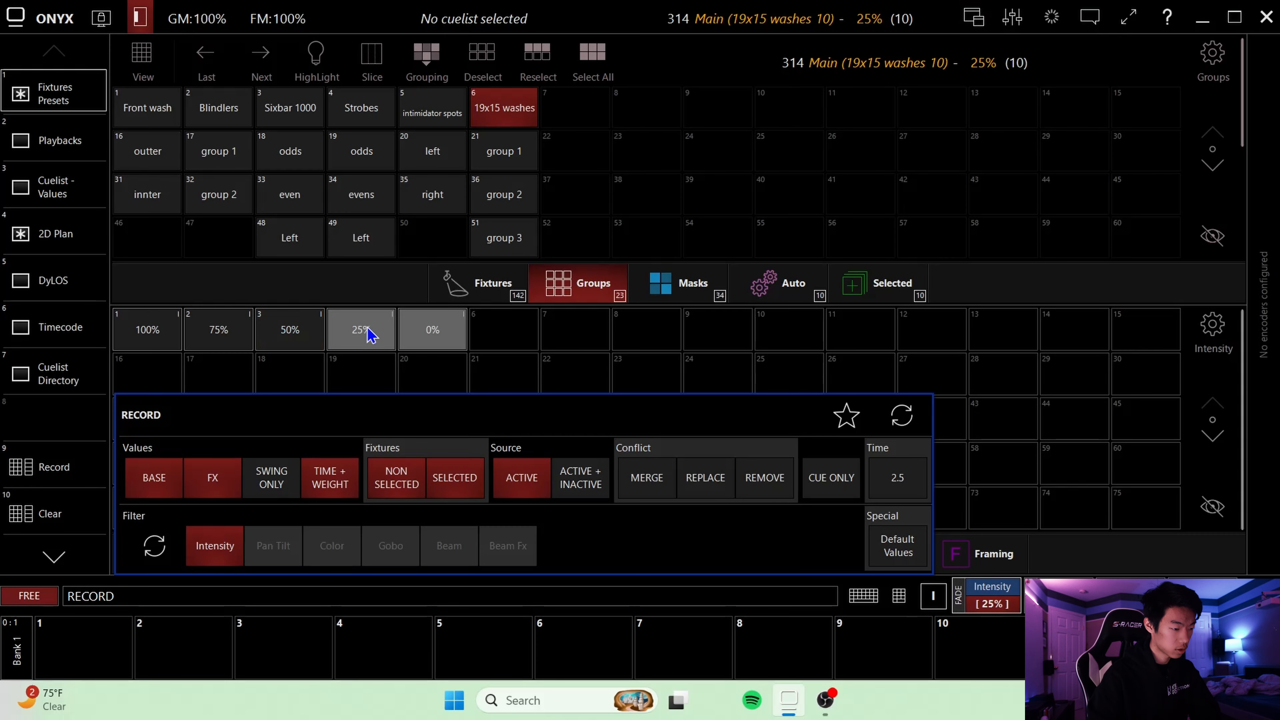
left_click(367, 333)
left_click(618, 228)
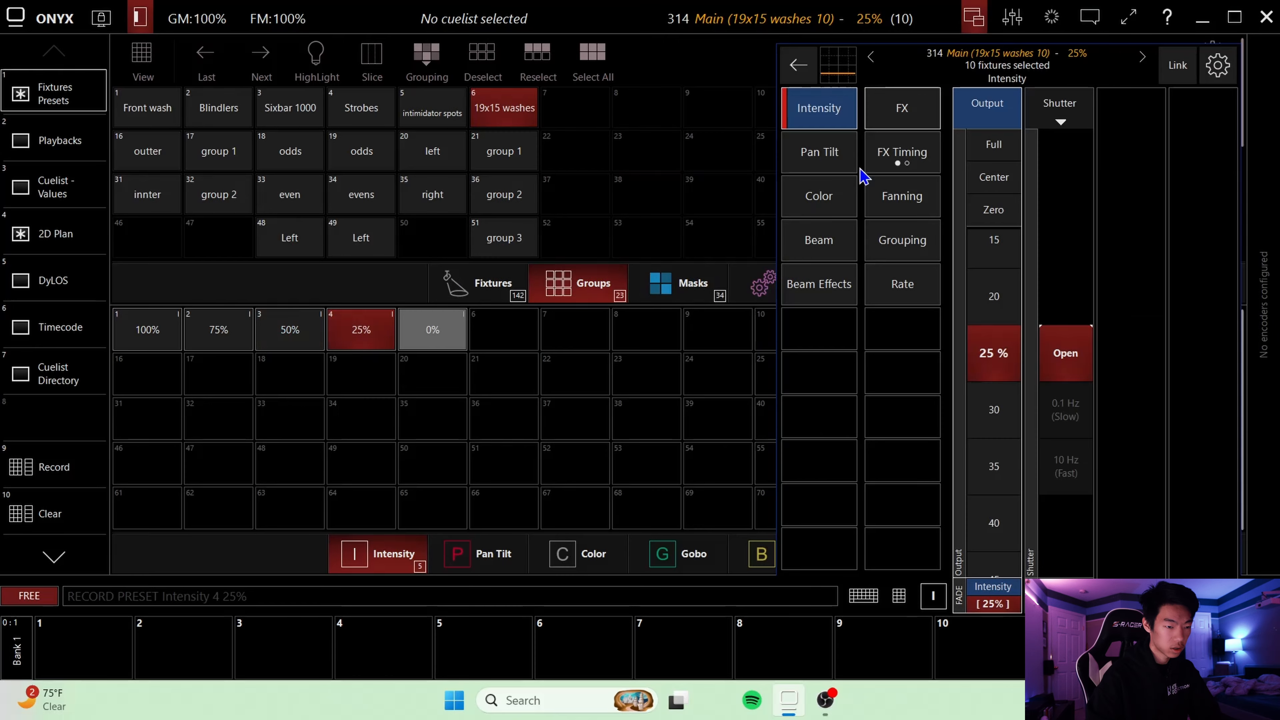
left_click(993, 209)
left_click(48, 497)
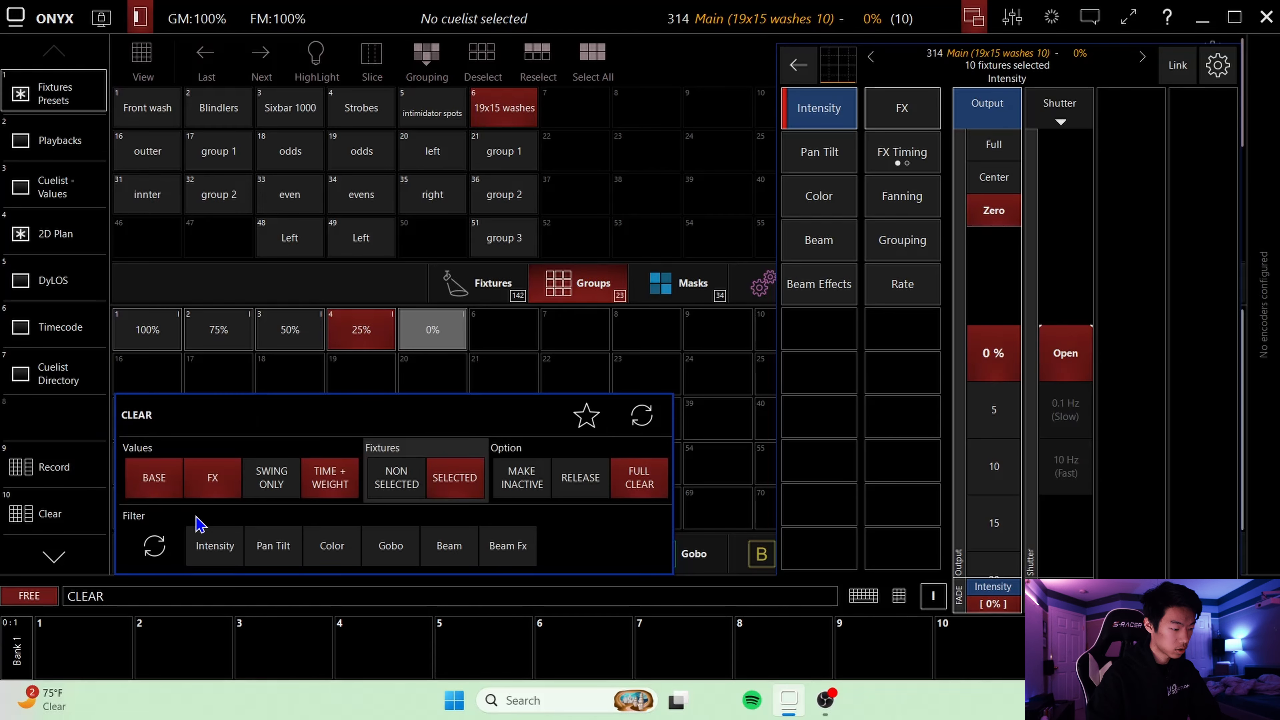
left_click(218, 550)
left_click(433, 338)
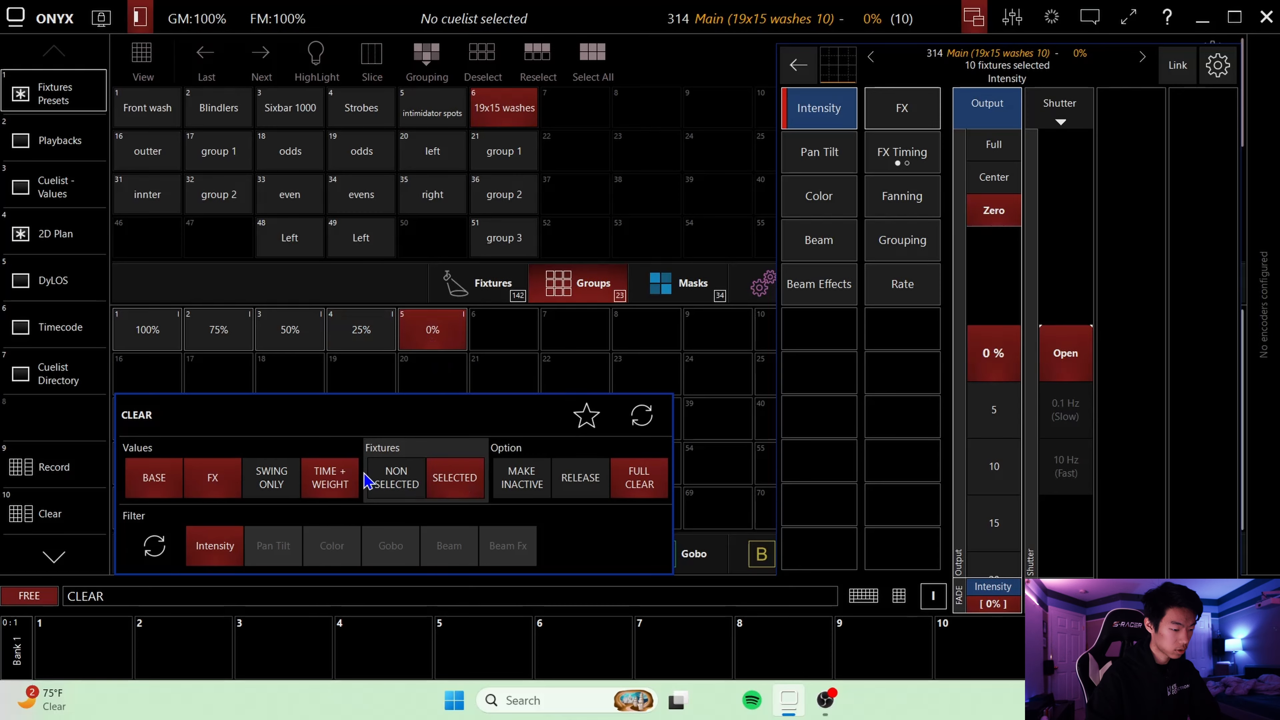
left_click(50, 511)
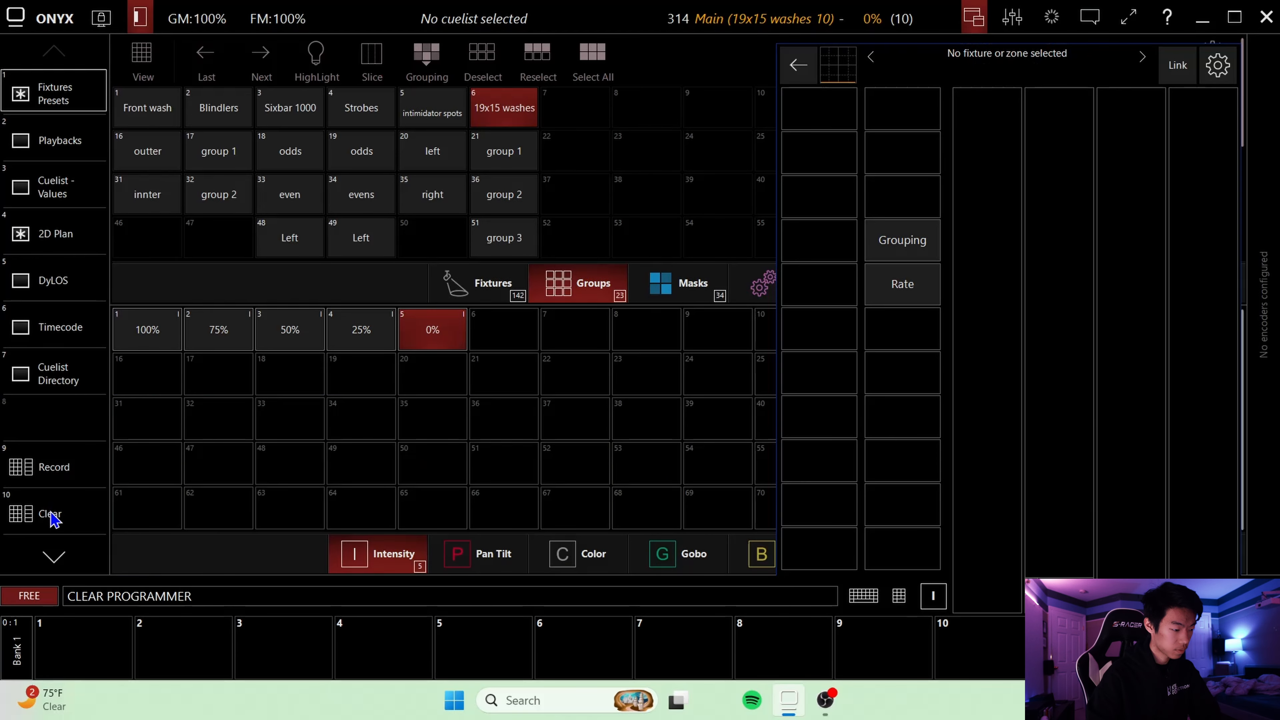
- Set the 19x15 washes group's intensity to 0%, merge it into the 0% preset using the Intensity filter, and clear the programmer
left_click(520, 114)
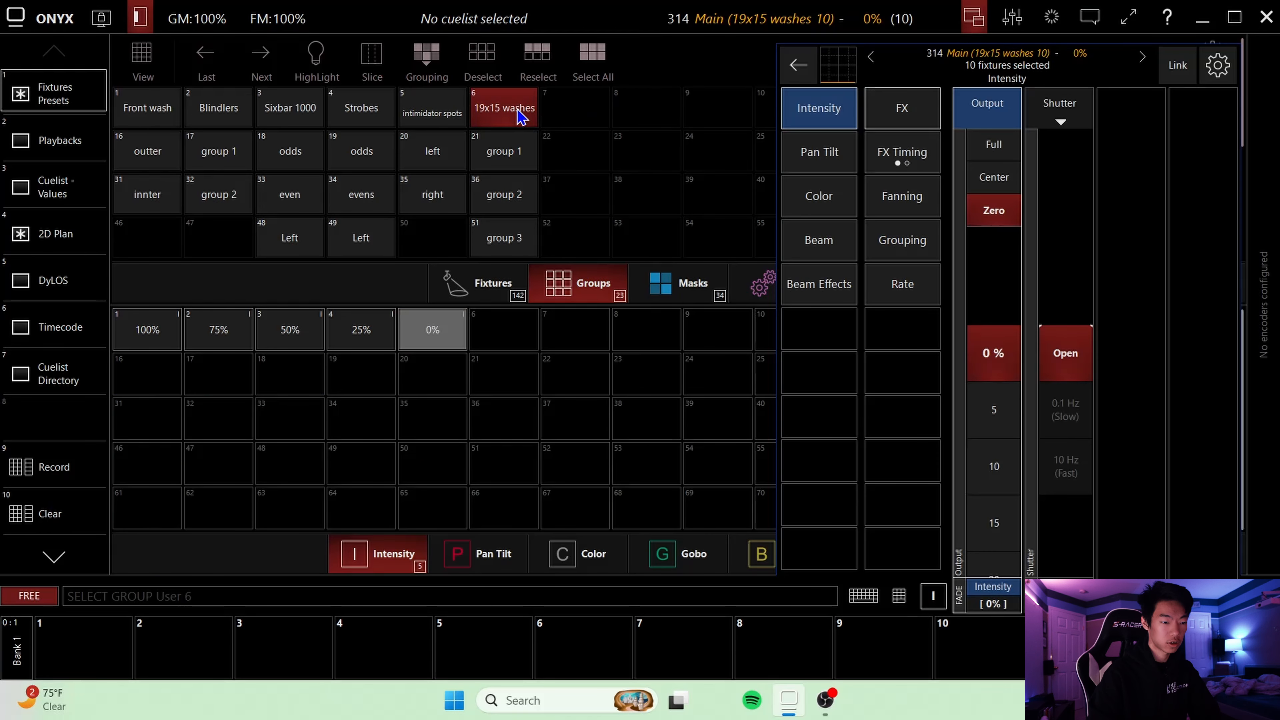
left_click(989, 218)
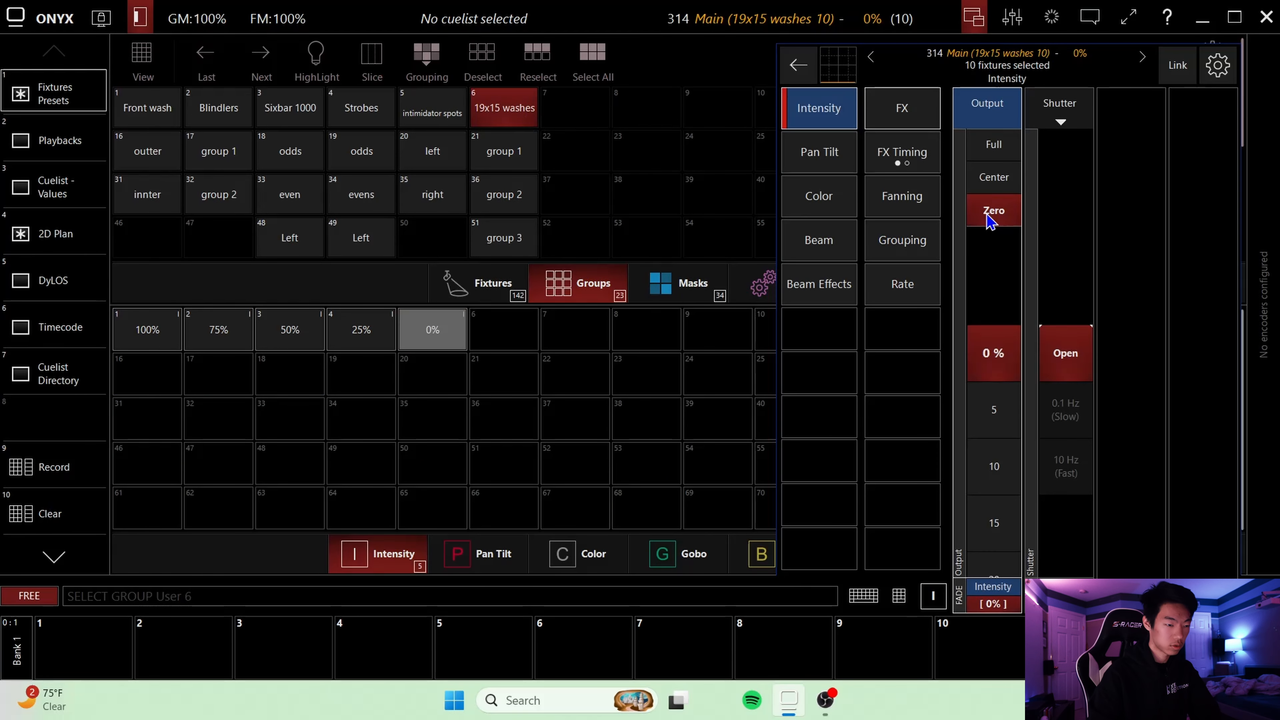
left_click(43, 470)
left_click(218, 549)
left_click(443, 329)
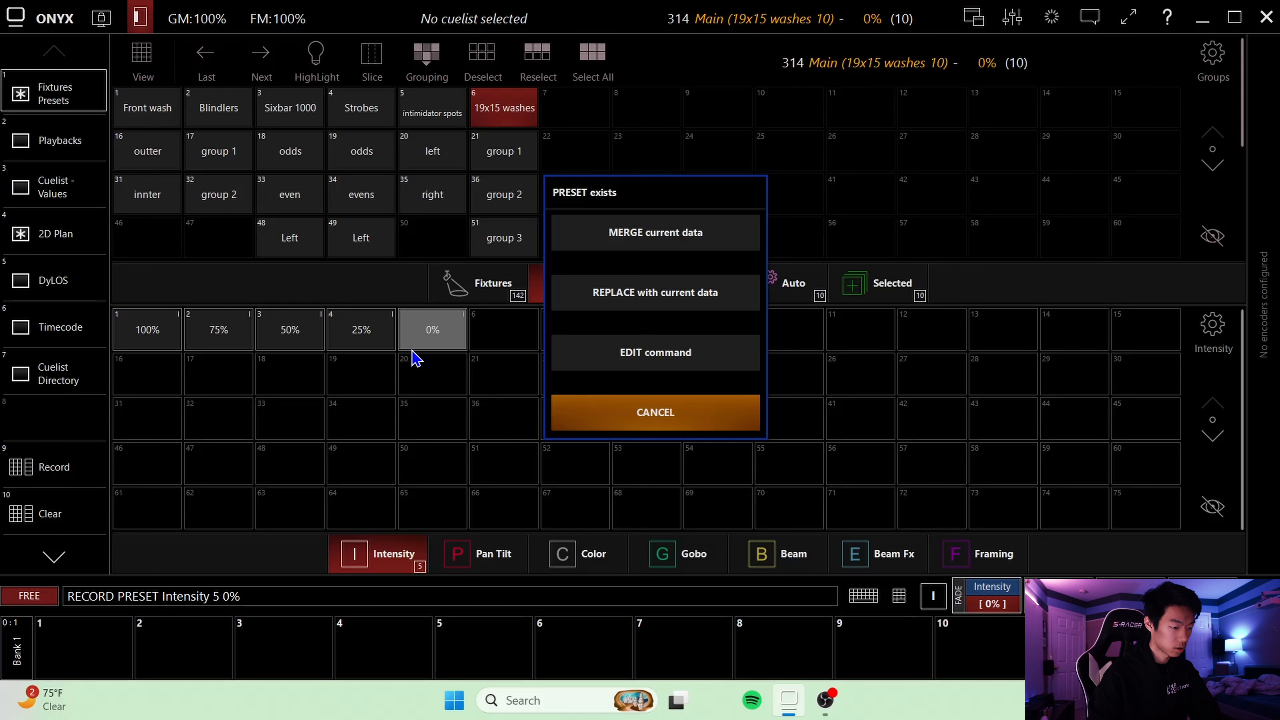
left_click(632, 235)
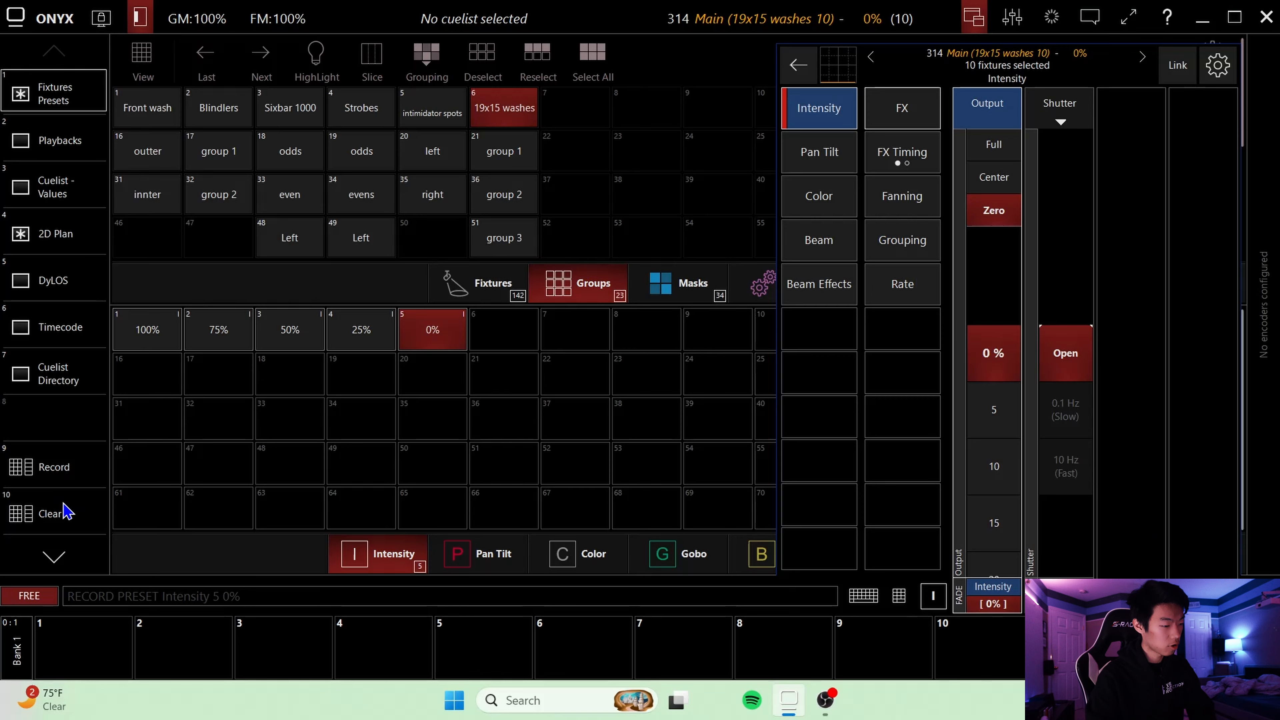
left_click(49, 513)
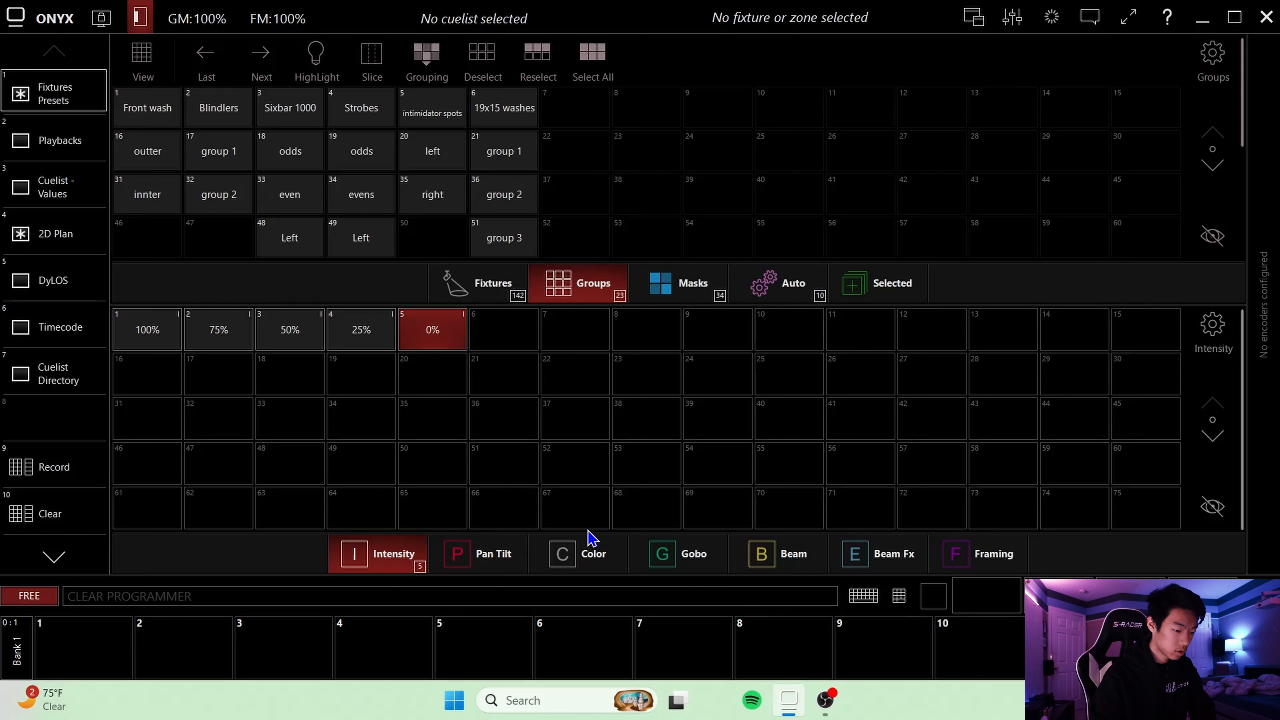
- Switch the presets to Color, select the outter group and open its color parameters
left_click(581, 554)
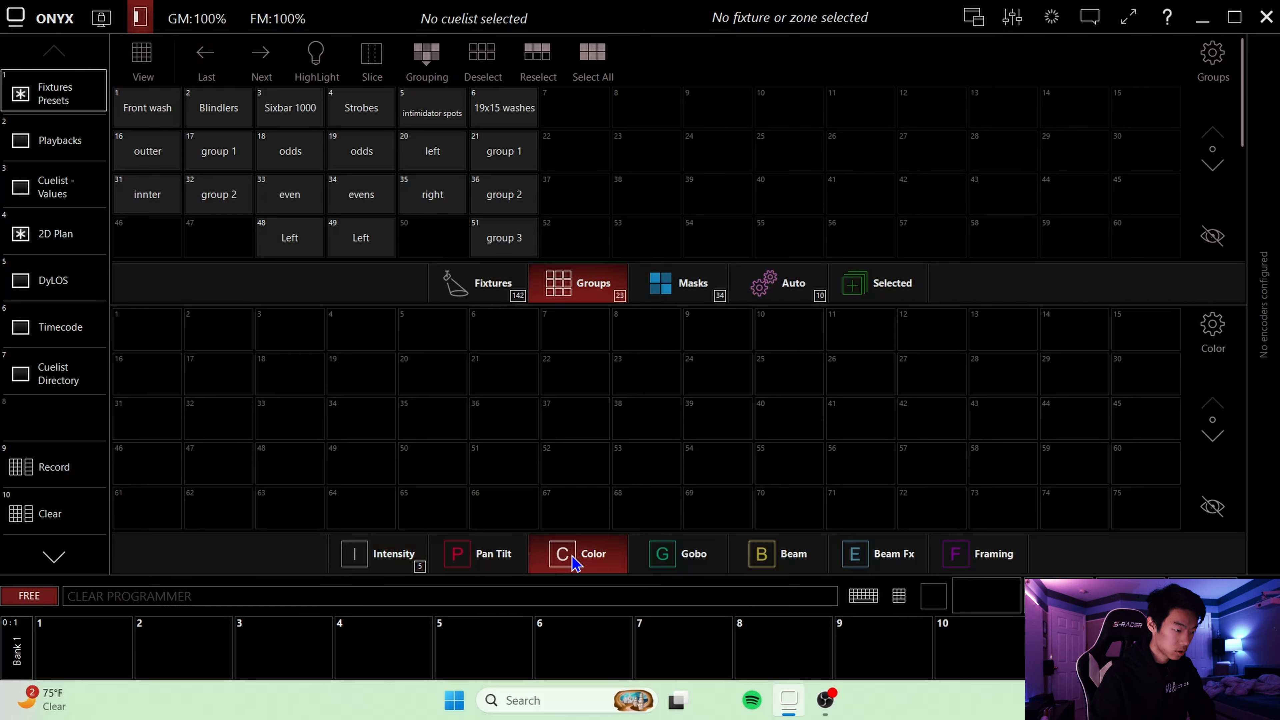
left_click(155, 119)
left_click(156, 119)
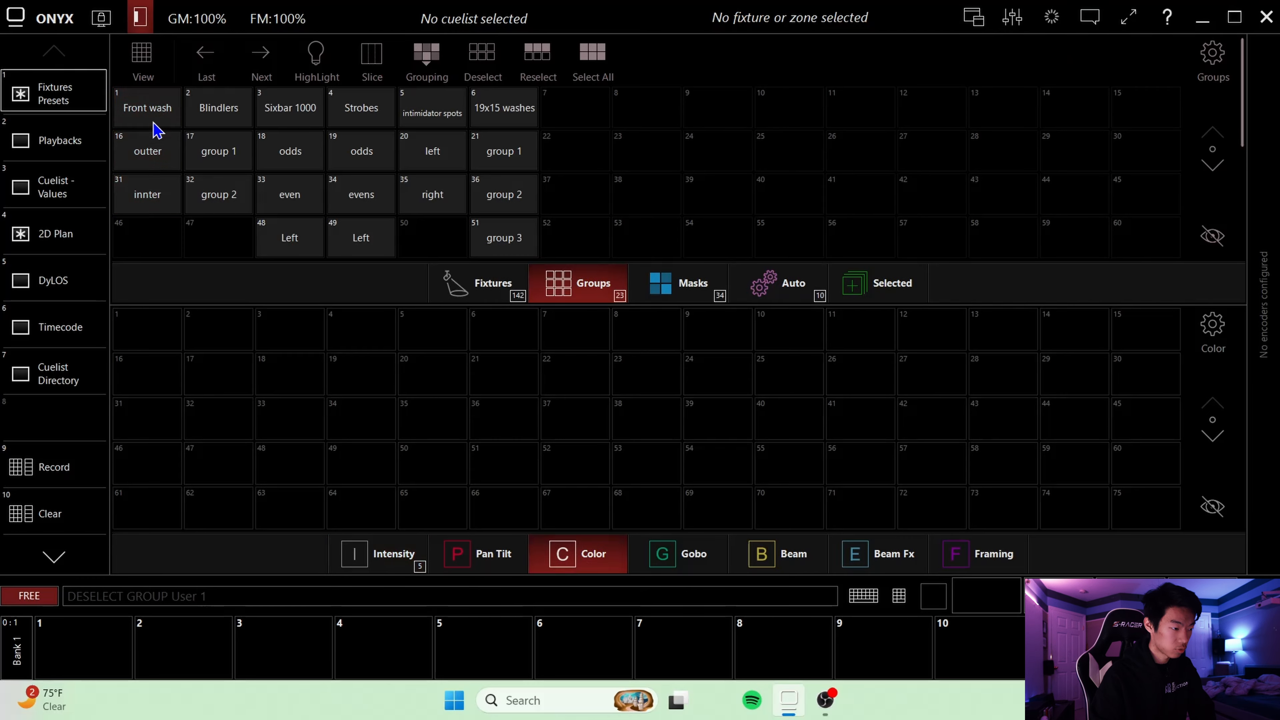
left_click(157, 153)
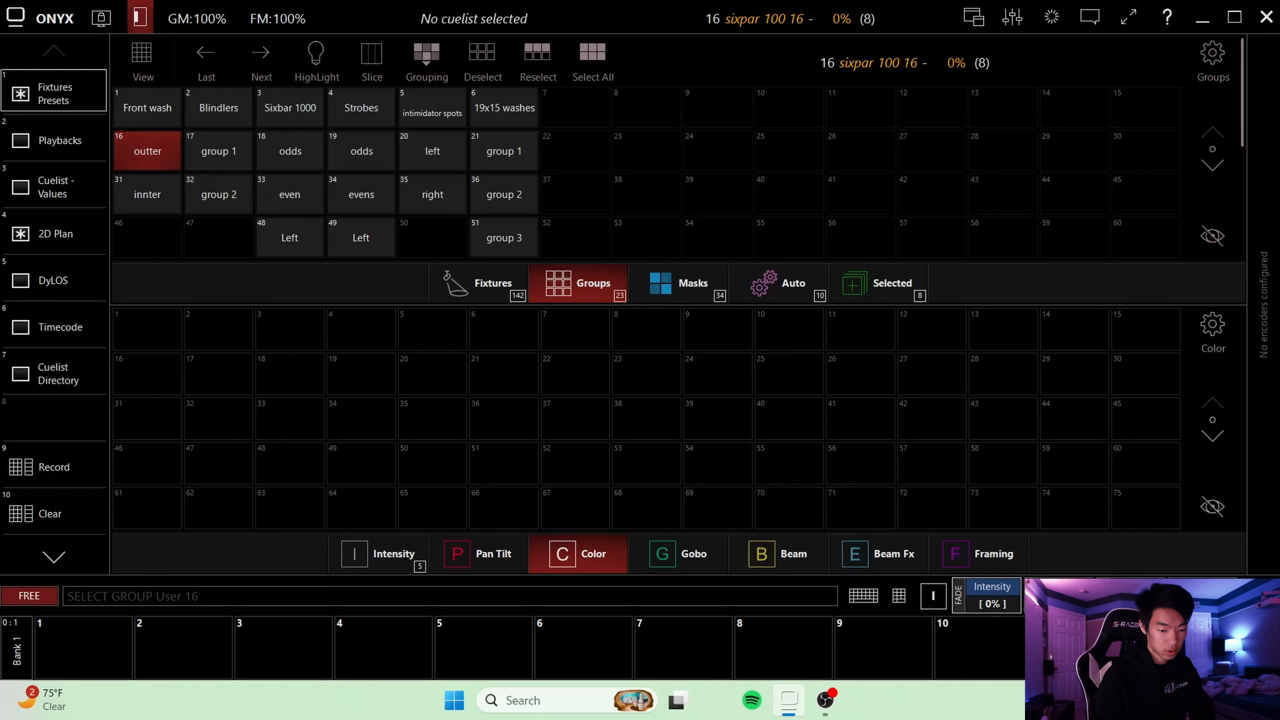
left_click(973, 16)
right_click(827, 156)
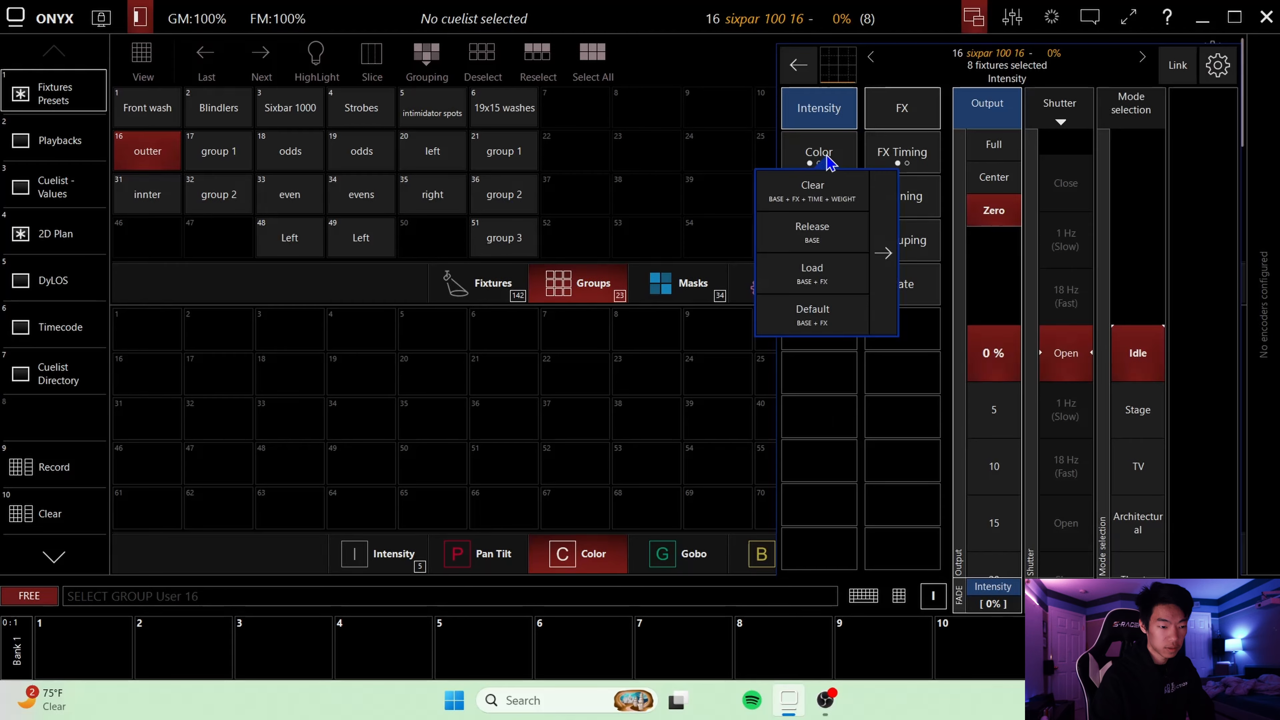
left_click(818, 154)
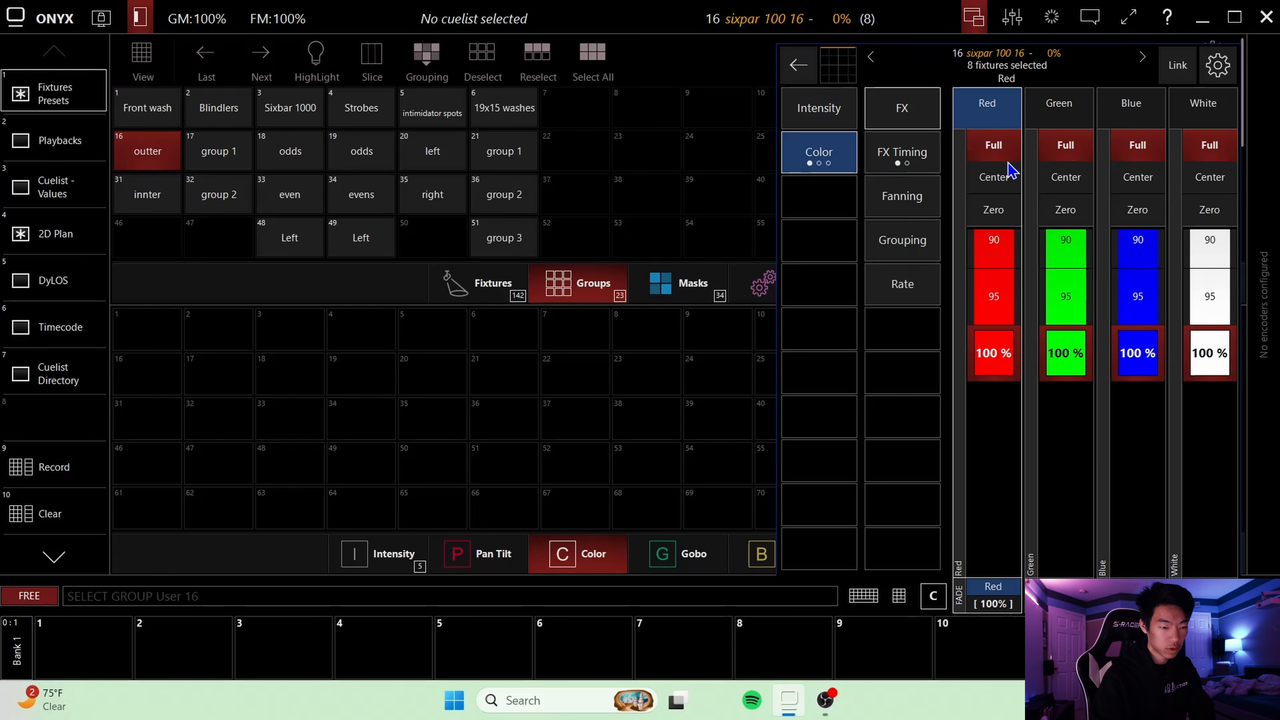
- Make the outter group pure red by setting green, blue, white, amber and UV to 0%
left_click(1065, 210)
left_click(1137, 210)
left_click(1208, 210)
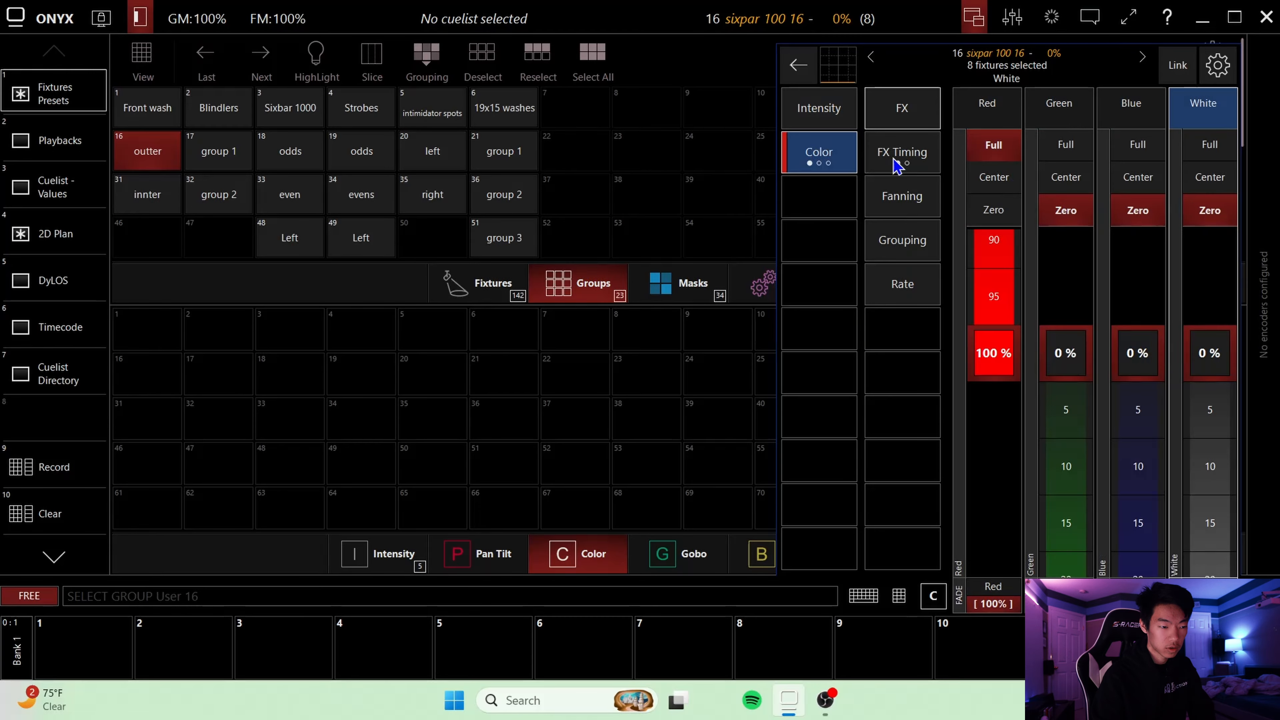
left_click(822, 156)
left_click(1078, 210)
left_click(993, 209)
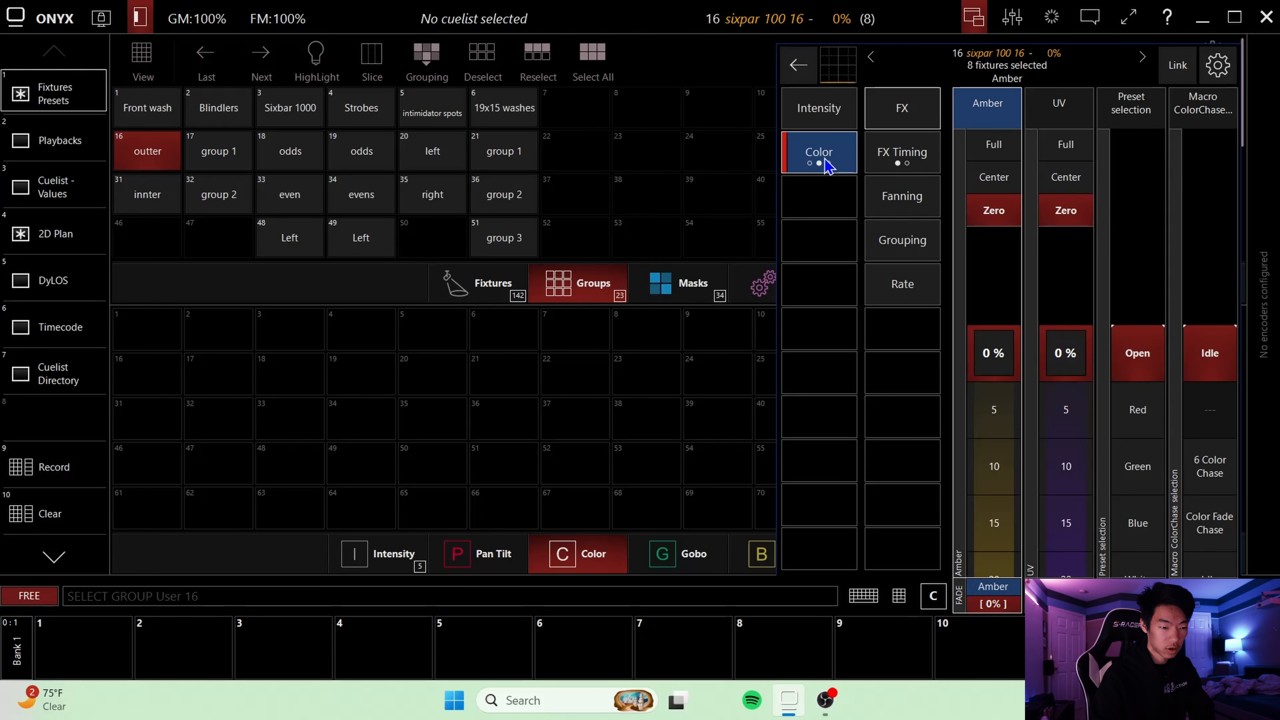
left_click(824, 159)
left_click(823, 157)
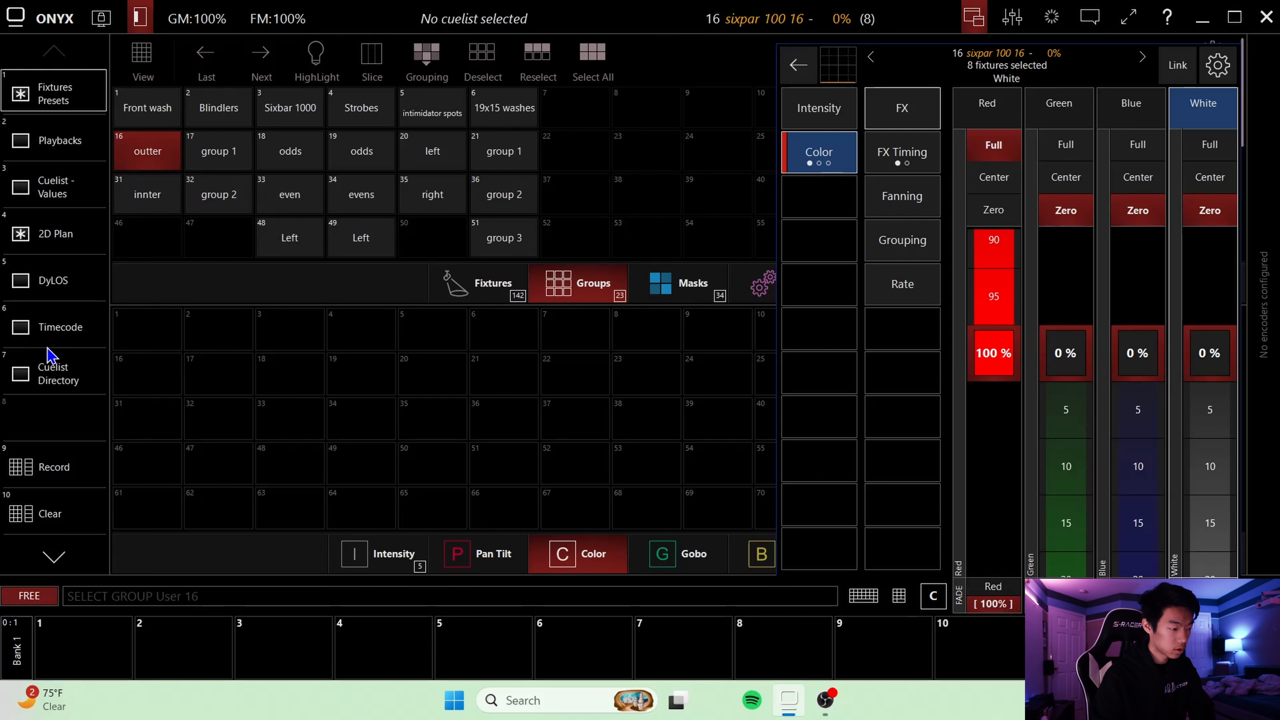
- Record the red look into color preset slot 1 using the Color filter and name it Red
left_click(71, 473)
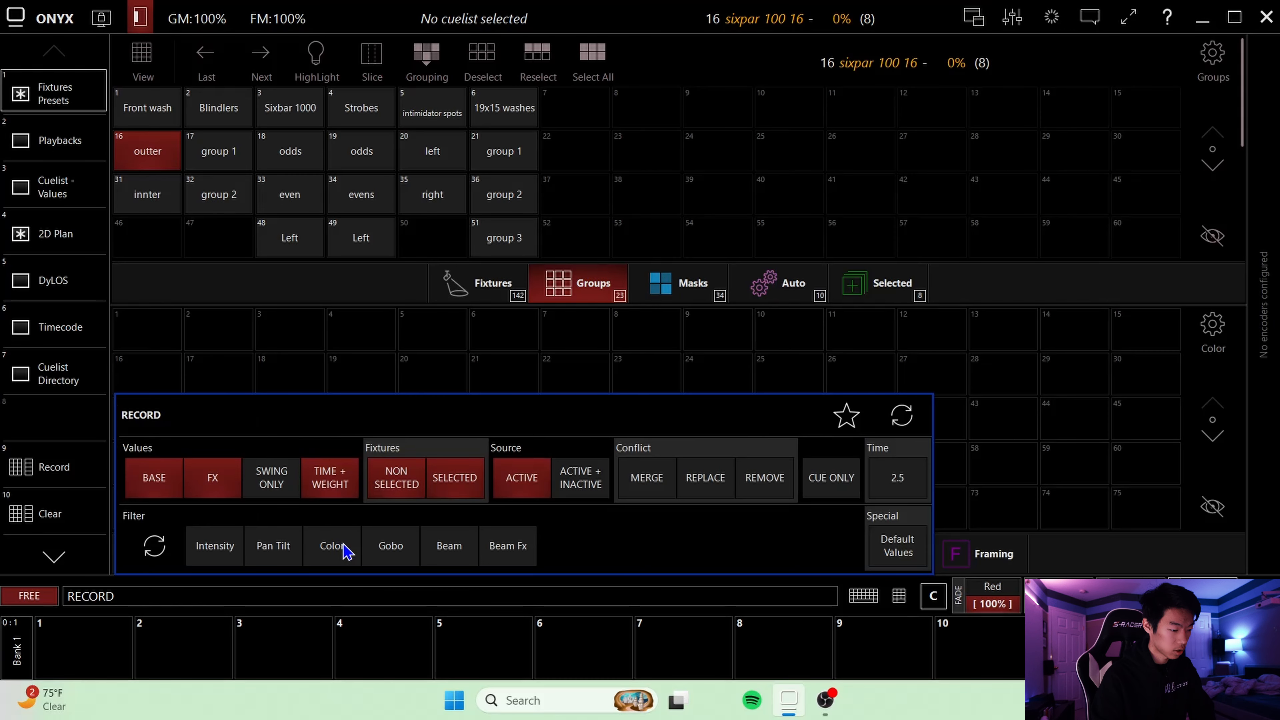
left_click(345, 551)
left_click(146, 331)
type("Re")
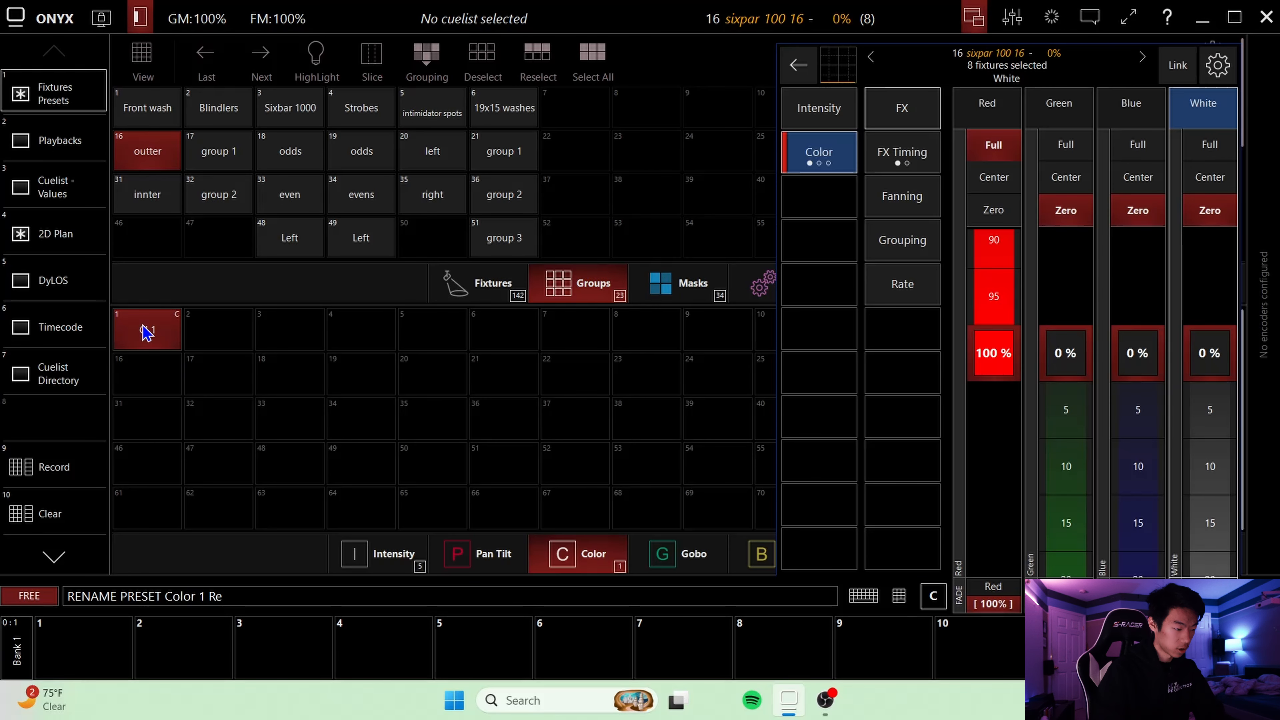
type("d")
key("Return")
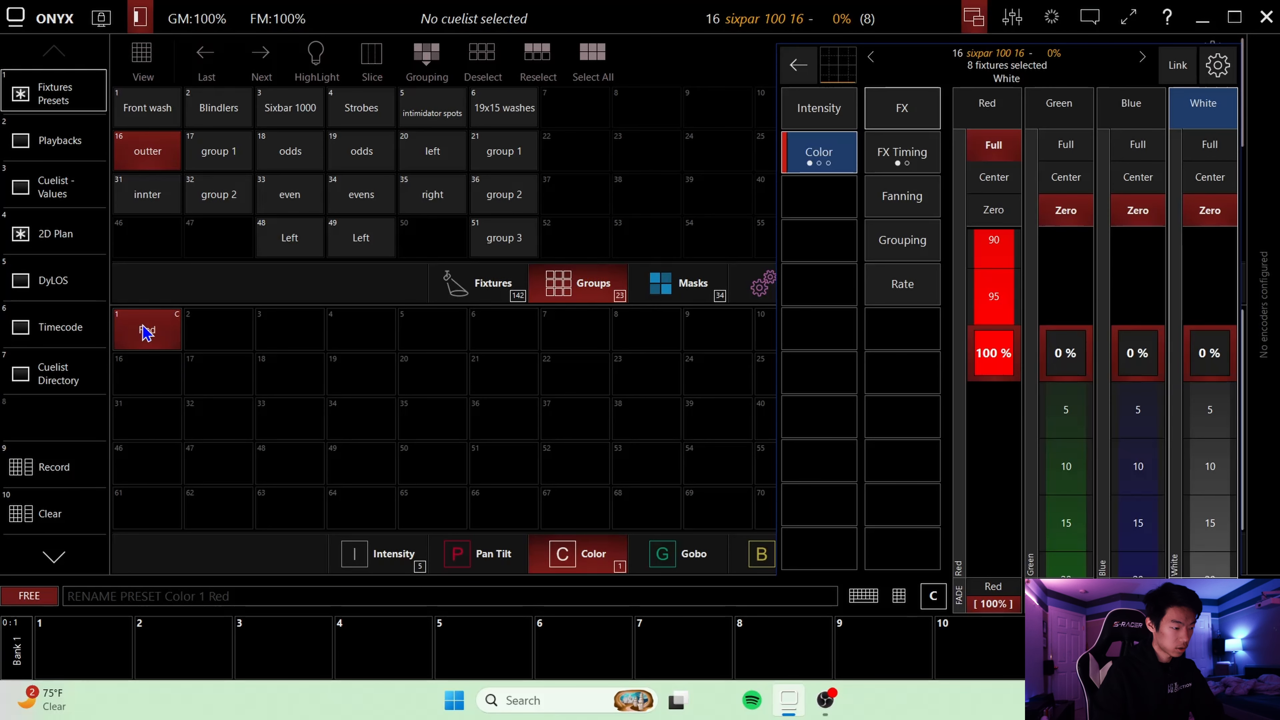
- Set red to 0% and green to 100%, and record it with the Color filter as color preset 2 named Green
left_click(990, 212)
left_click(1077, 146)
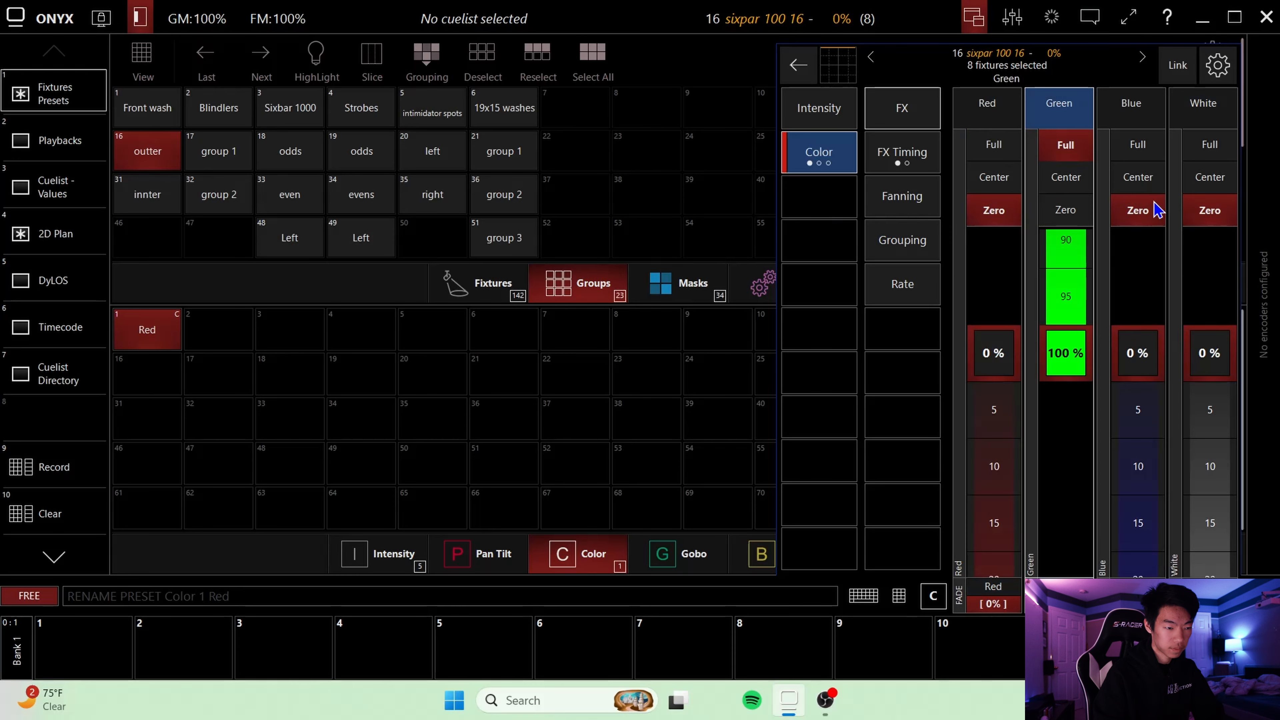
left_click(20, 476)
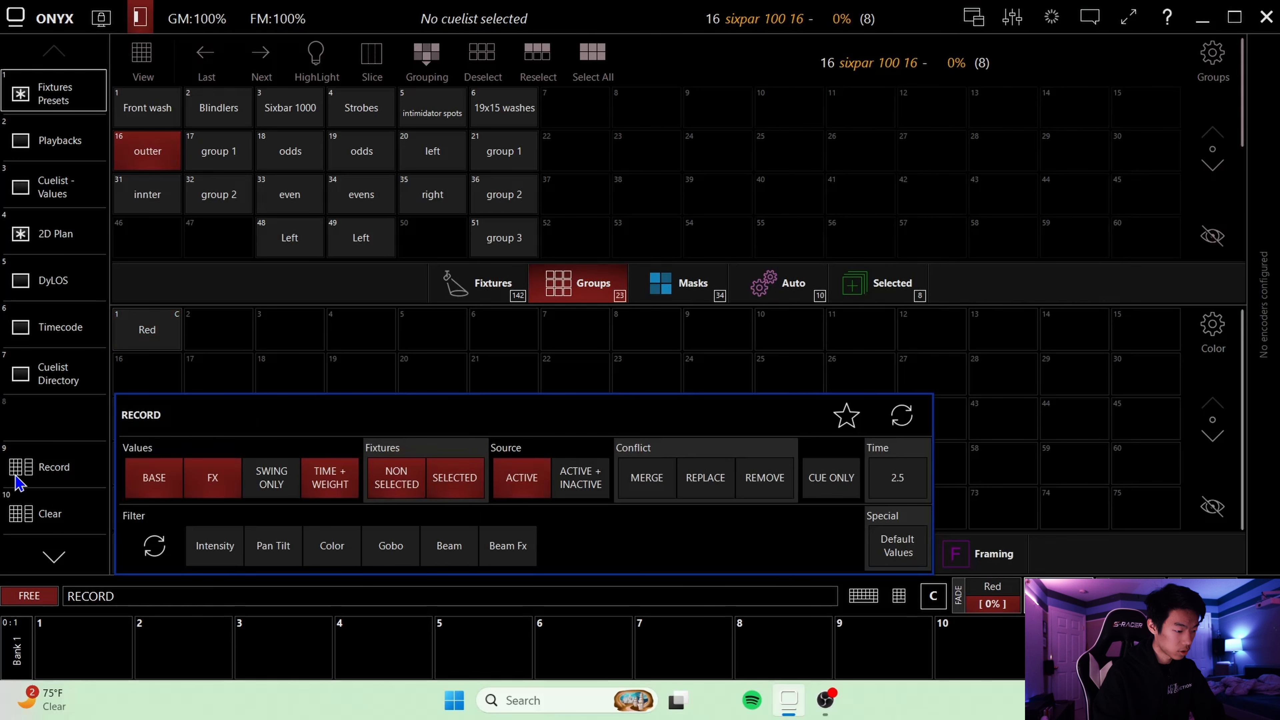
left_click(333, 547)
left_click(219, 332)
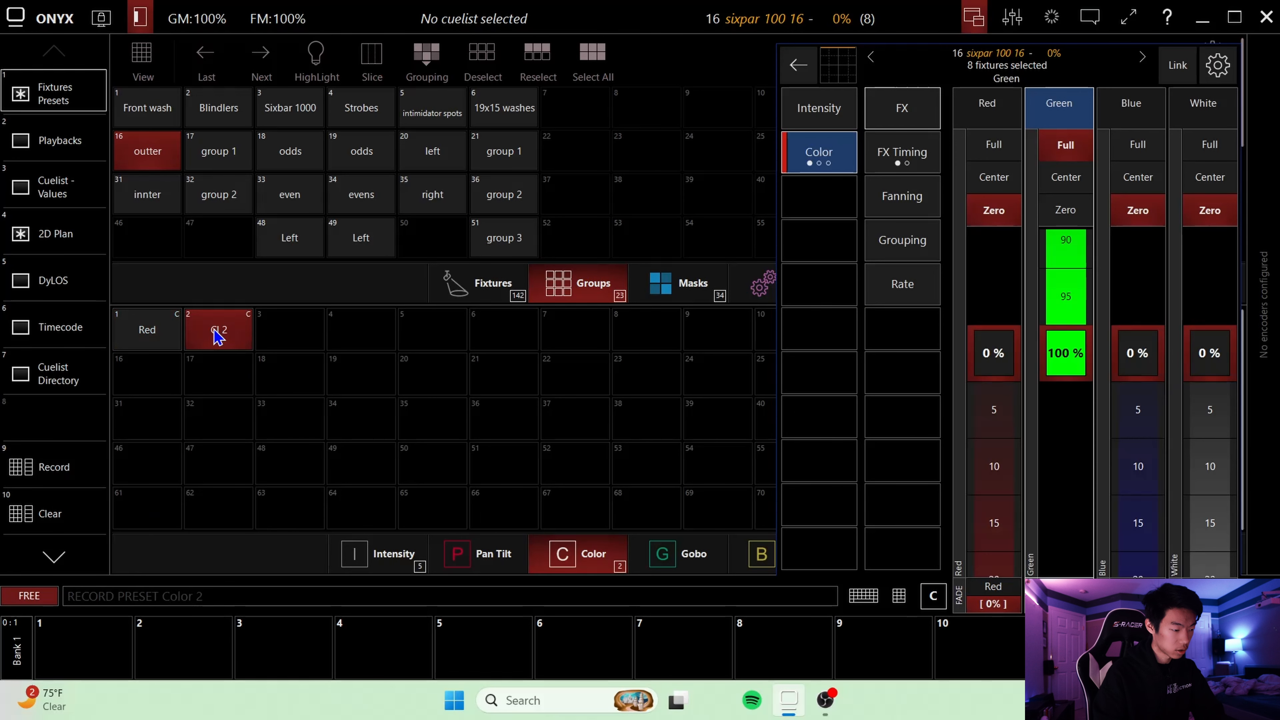
type("Green")
key("Return")
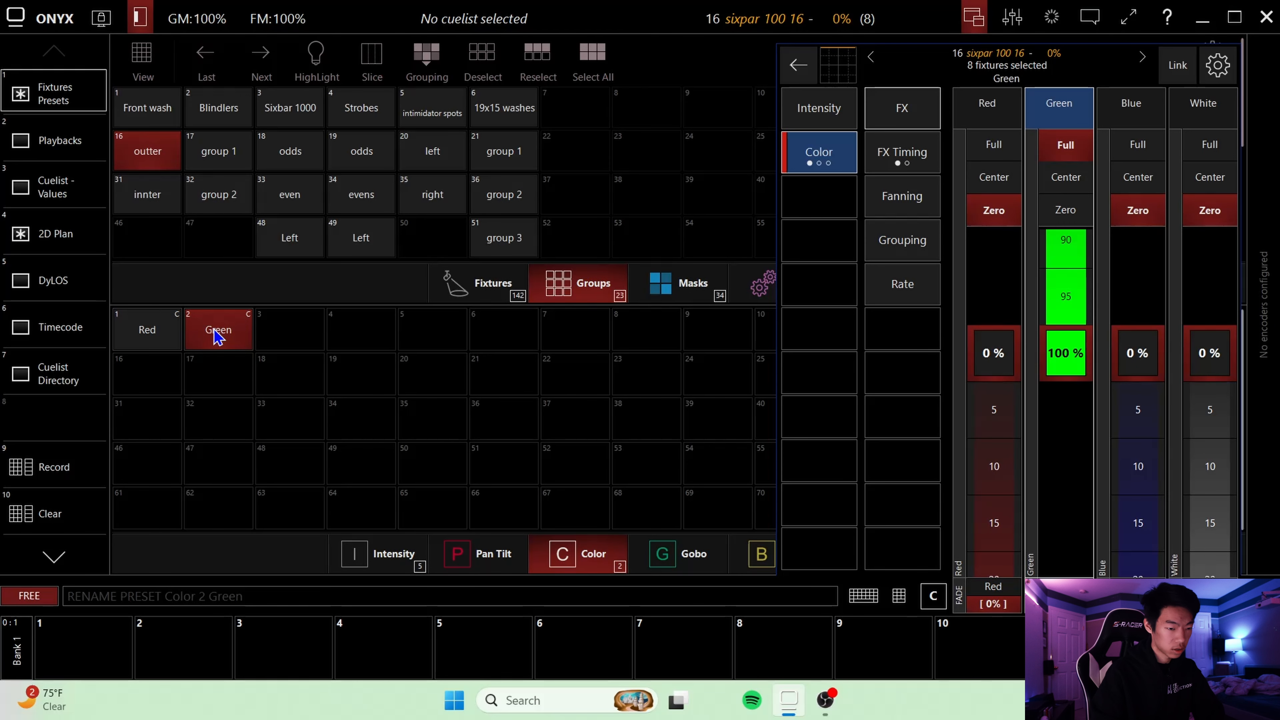
- Set green to 0% and blue to 100%, and record it with the Color filter as color preset 3 named Blue
left_click(1066, 210)
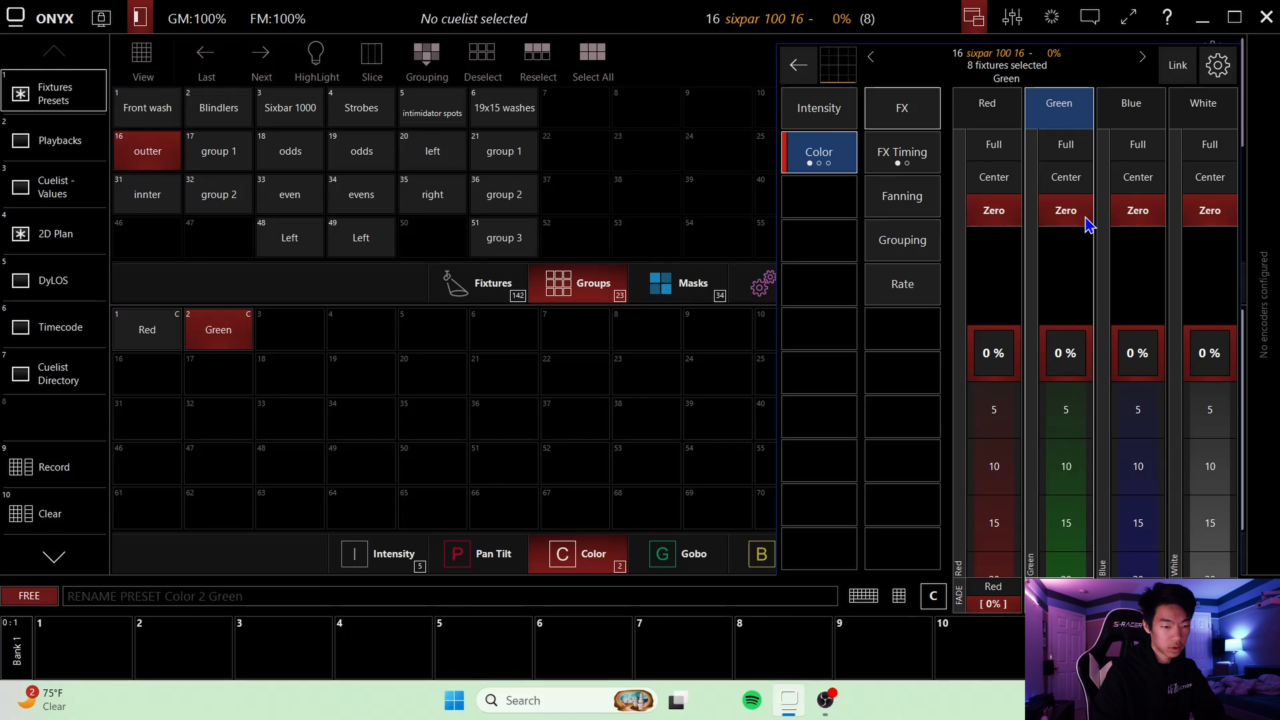
left_click(1135, 151)
left_click(58, 469)
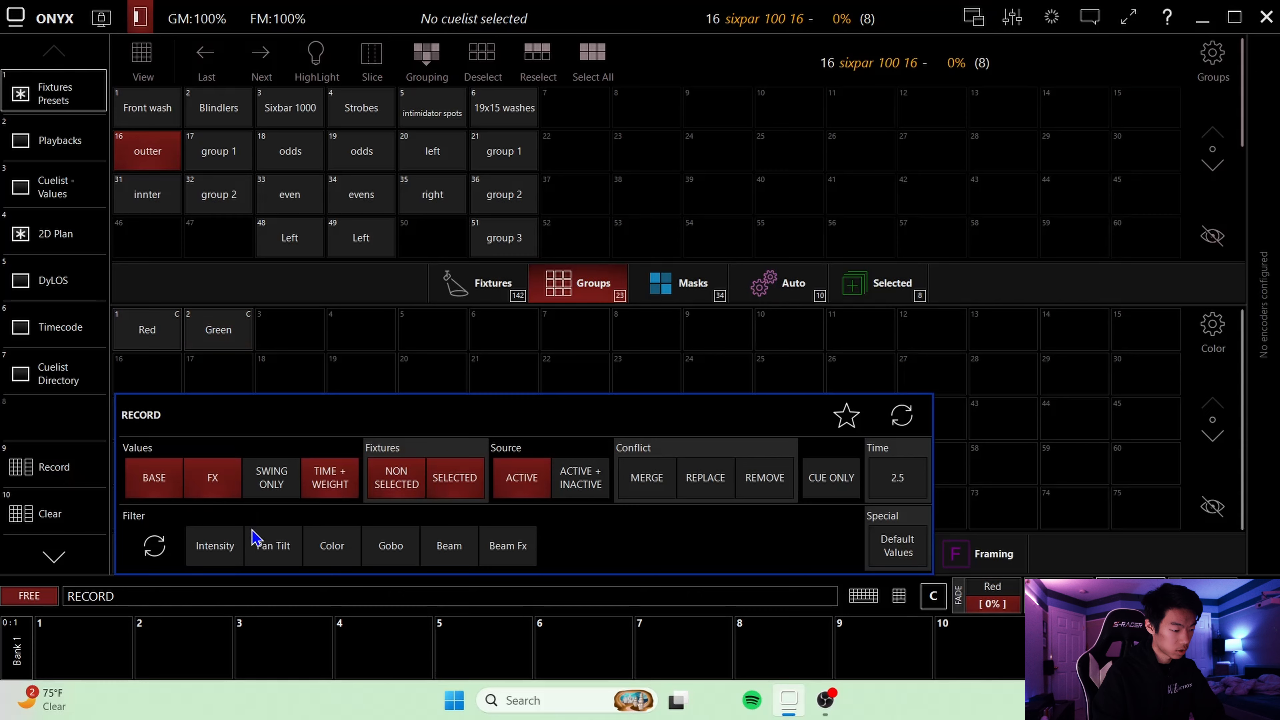
left_click(342, 534)
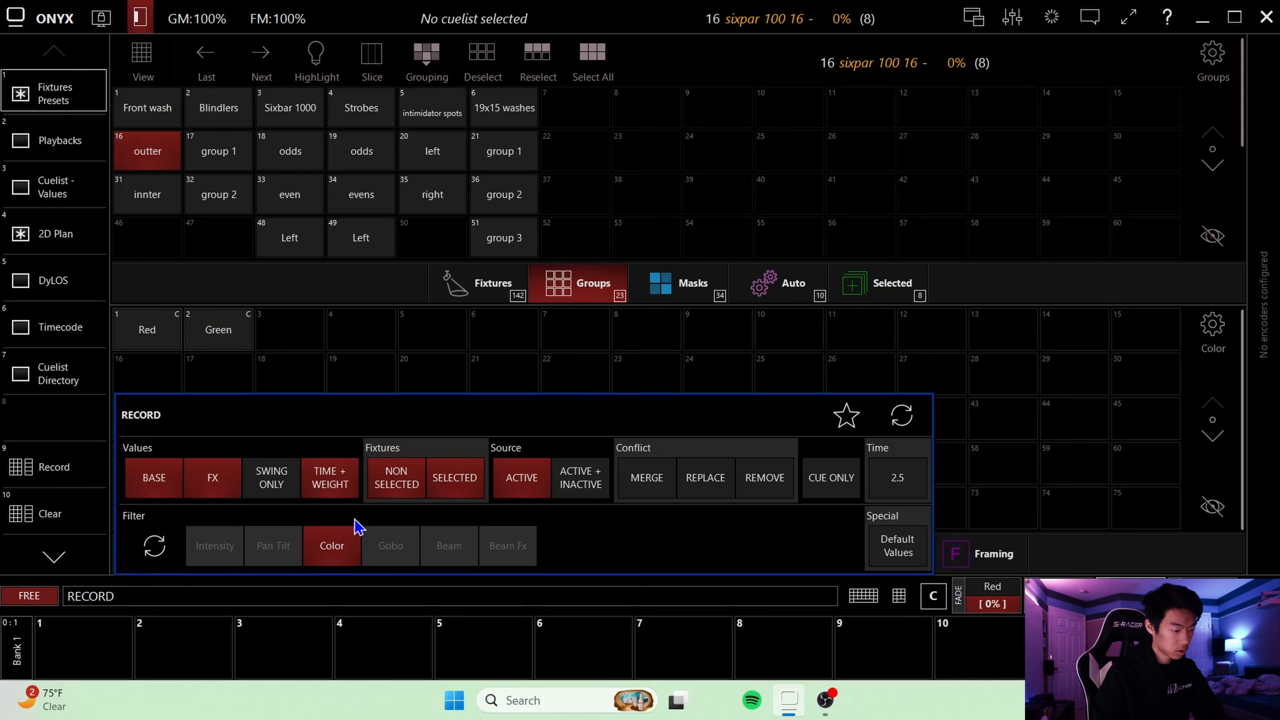
left_click(282, 333)
type("Blue")
key("Return")
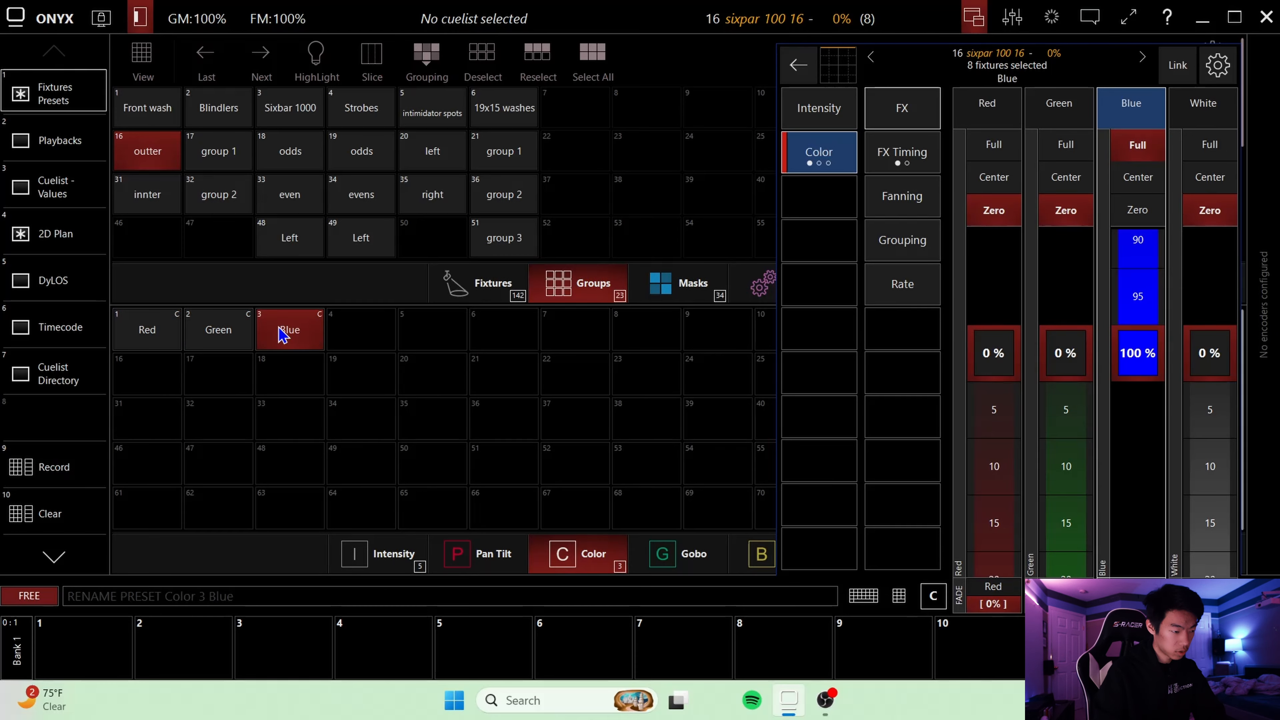
- Mix a white for the outter group with red at 100%, green at 50%, blue at 0% and white at 100%
left_click(1141, 237)
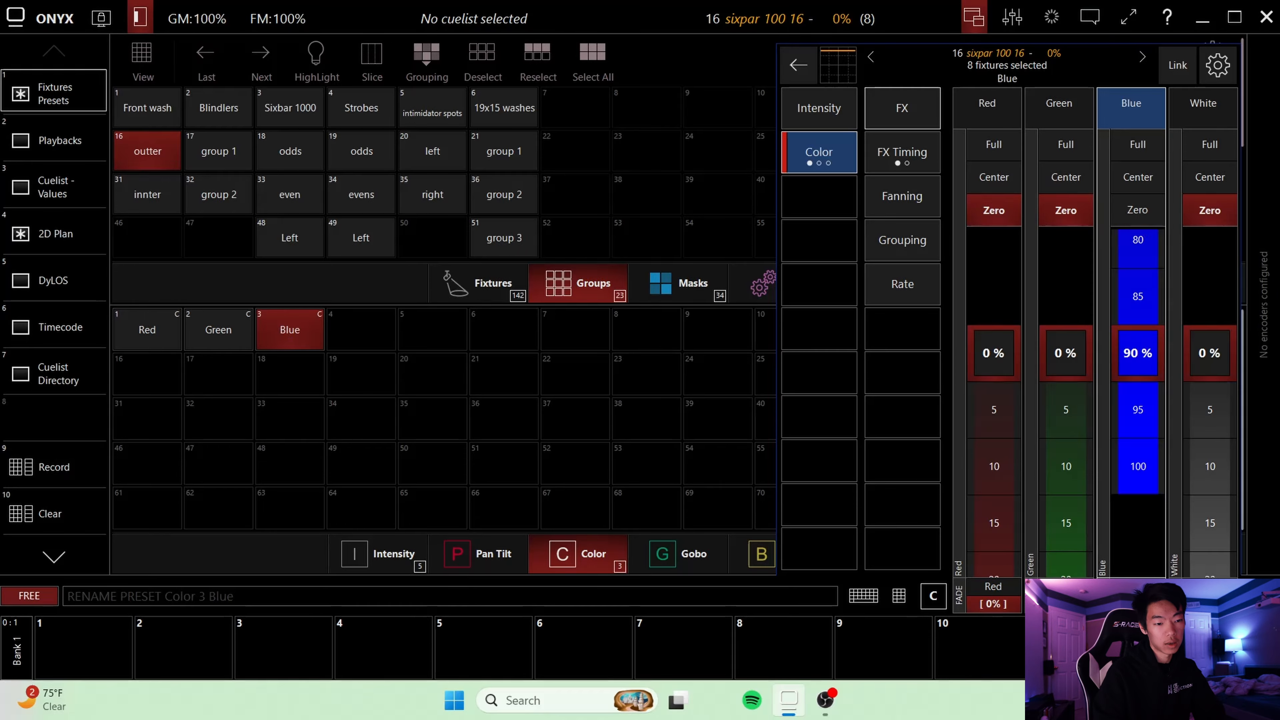
left_click(1137, 212)
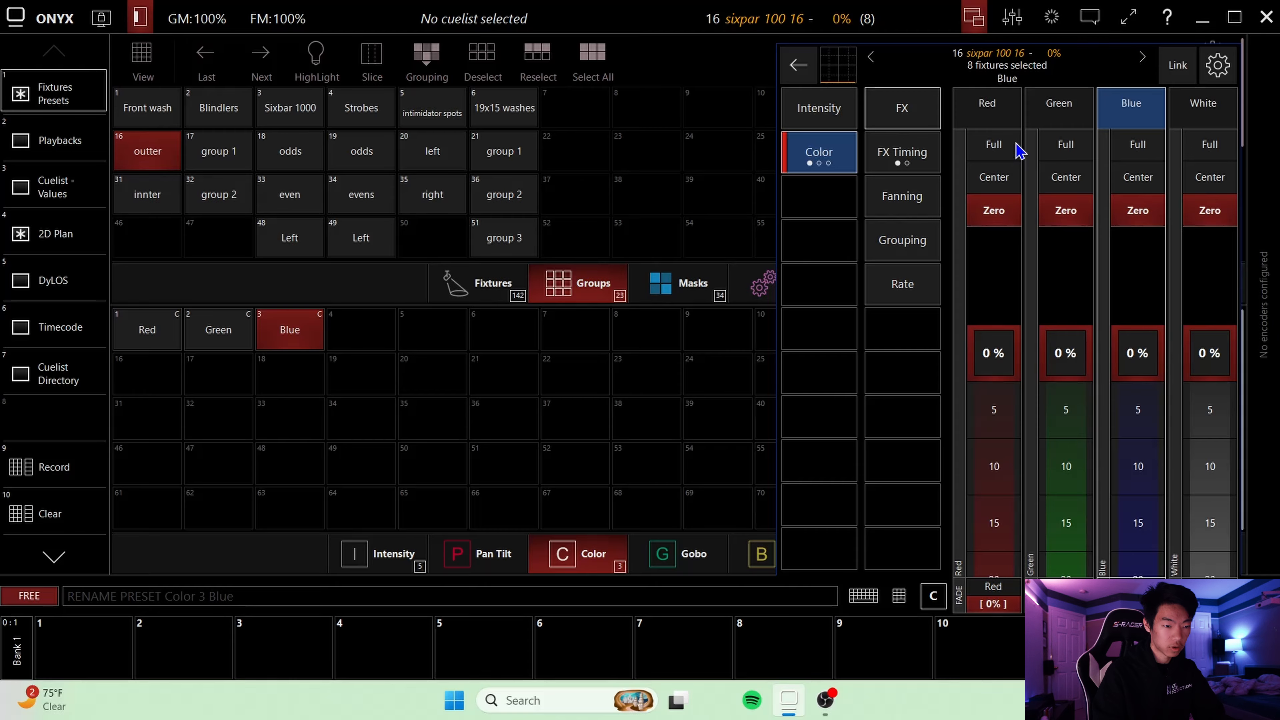
left_click(1000, 146)
left_click(1062, 177)
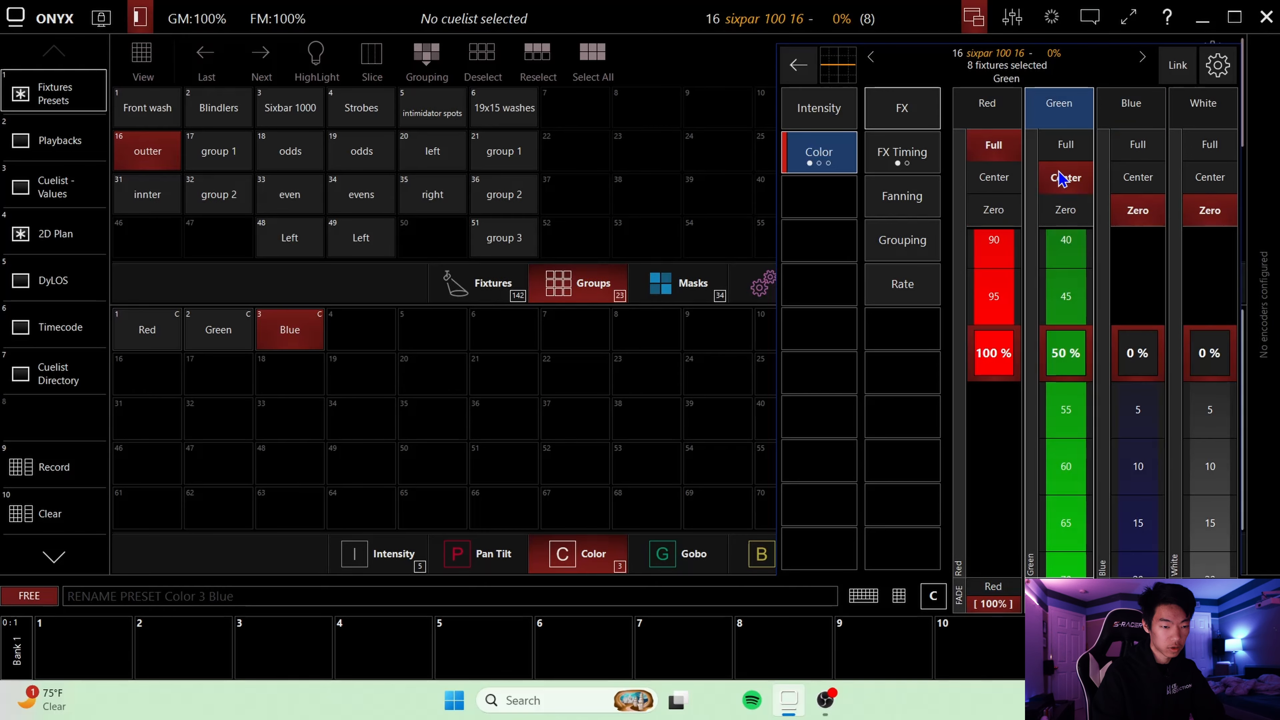
left_click(1215, 145)
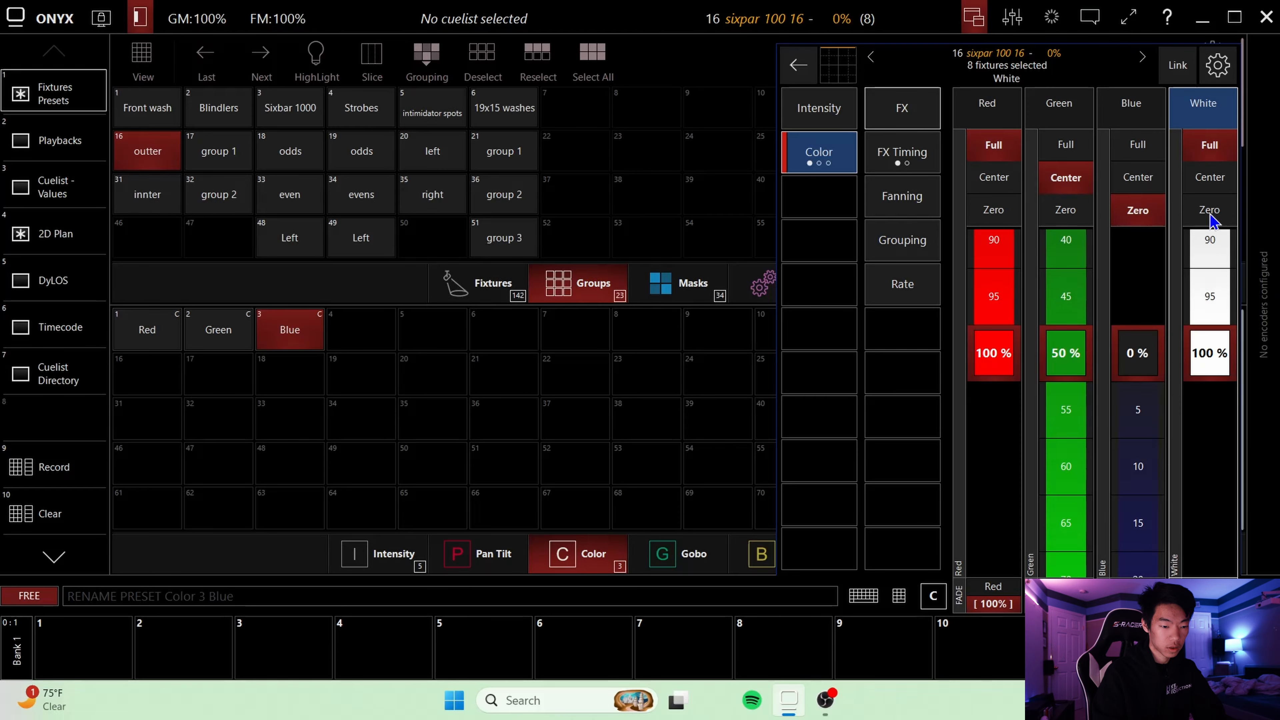
- Record the mixed white into color preset slot 4 using the Color filter and name it White
left_click(55, 467)
left_click(330, 550)
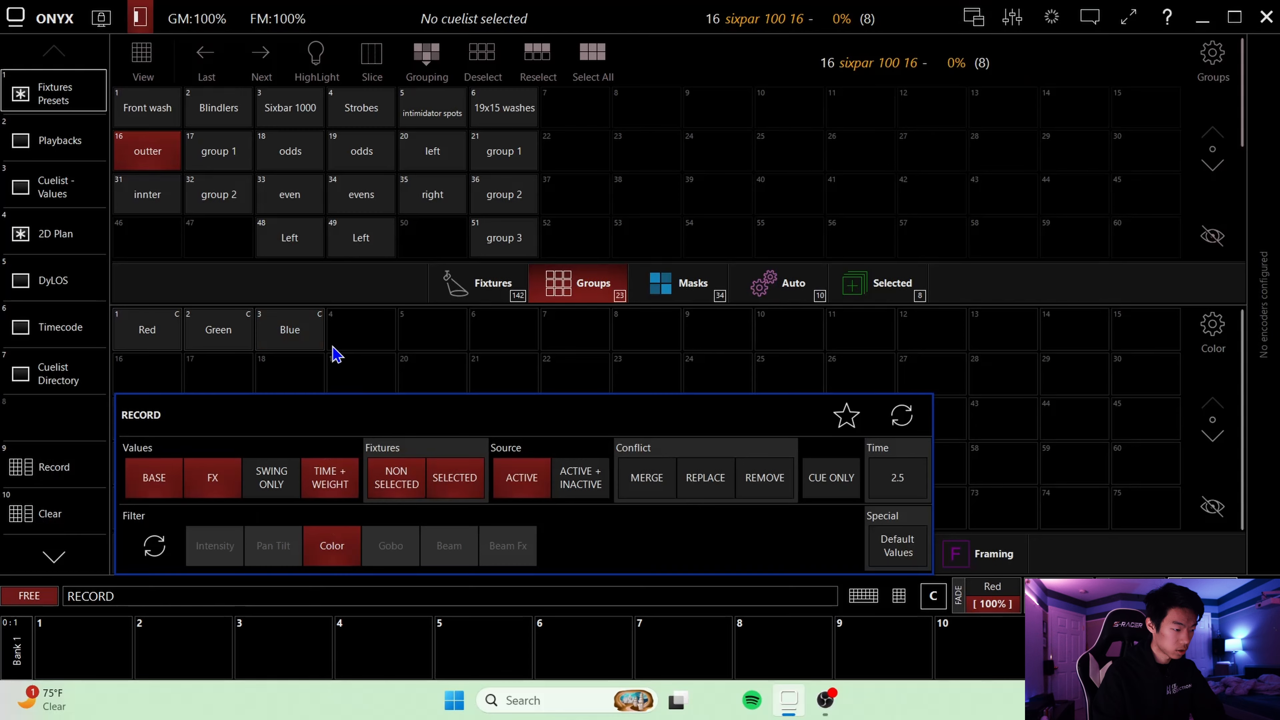
left_click(344, 344)
type("Whit")
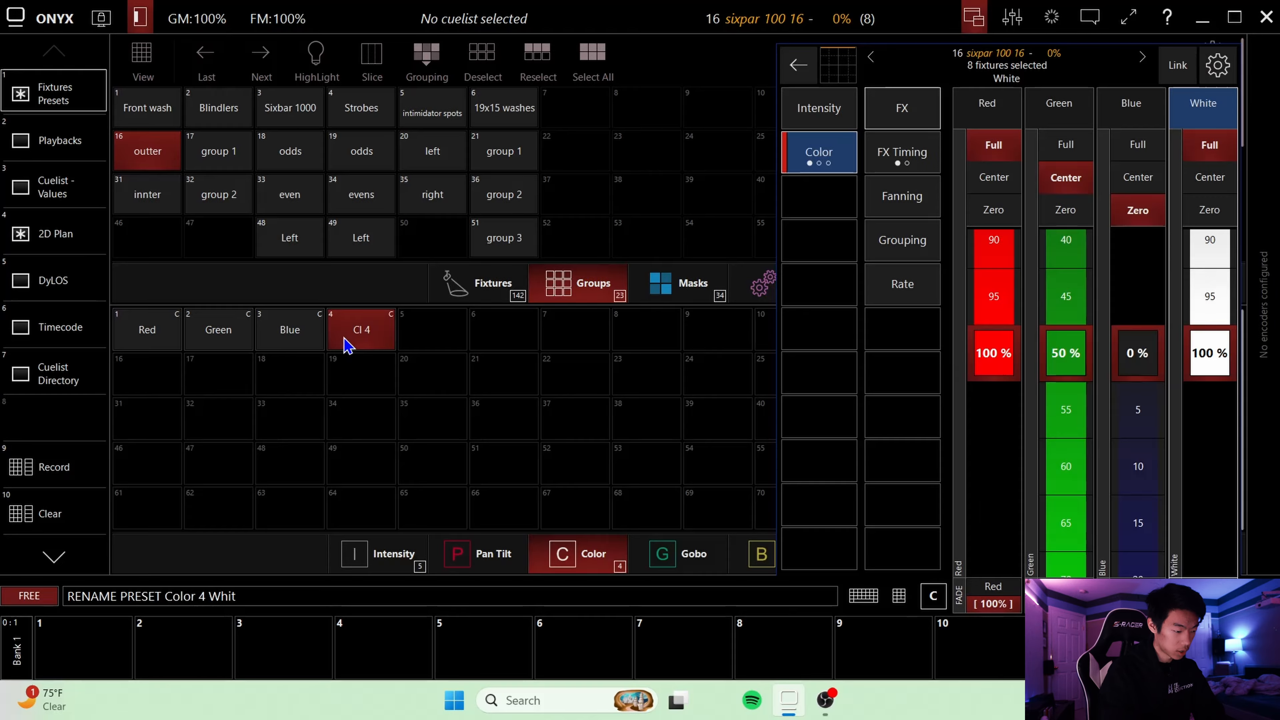
type("e")
key("Return")
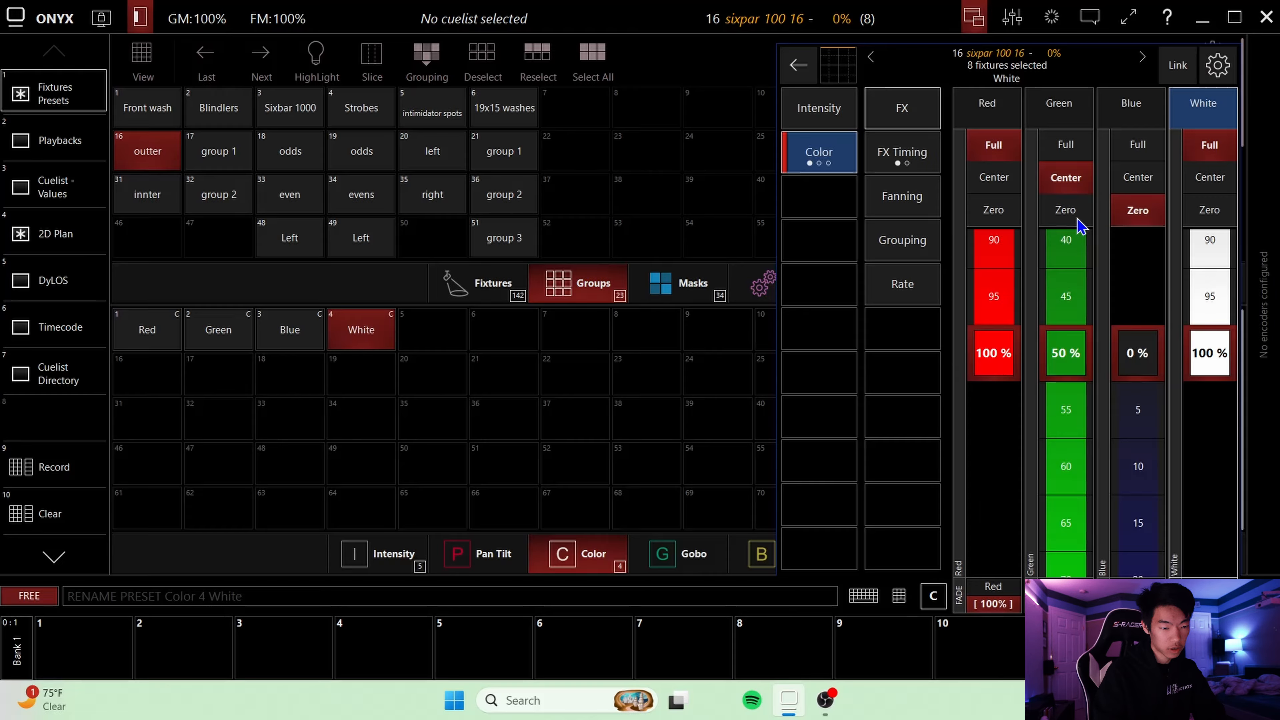
- Mix a purple for the outter group with green at 0%, blue at 100% and white at 0%
left_click(1066, 211)
left_click(1138, 147)
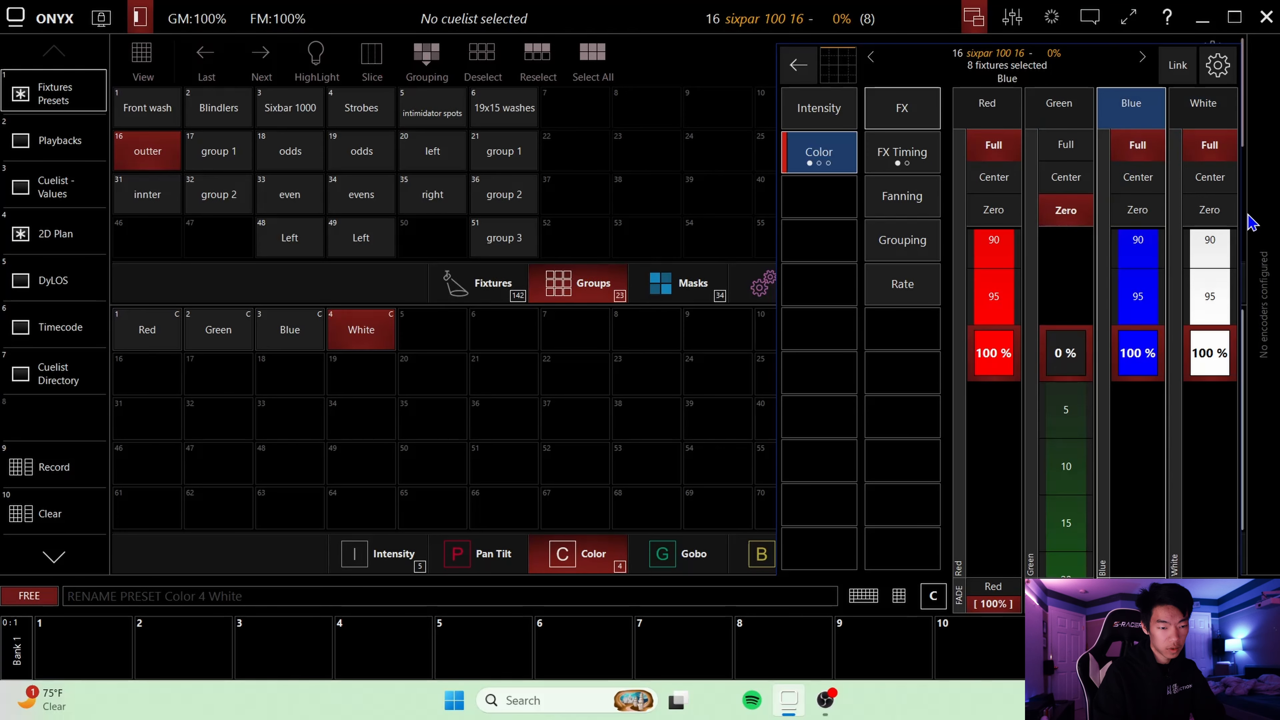
left_click(1212, 211)
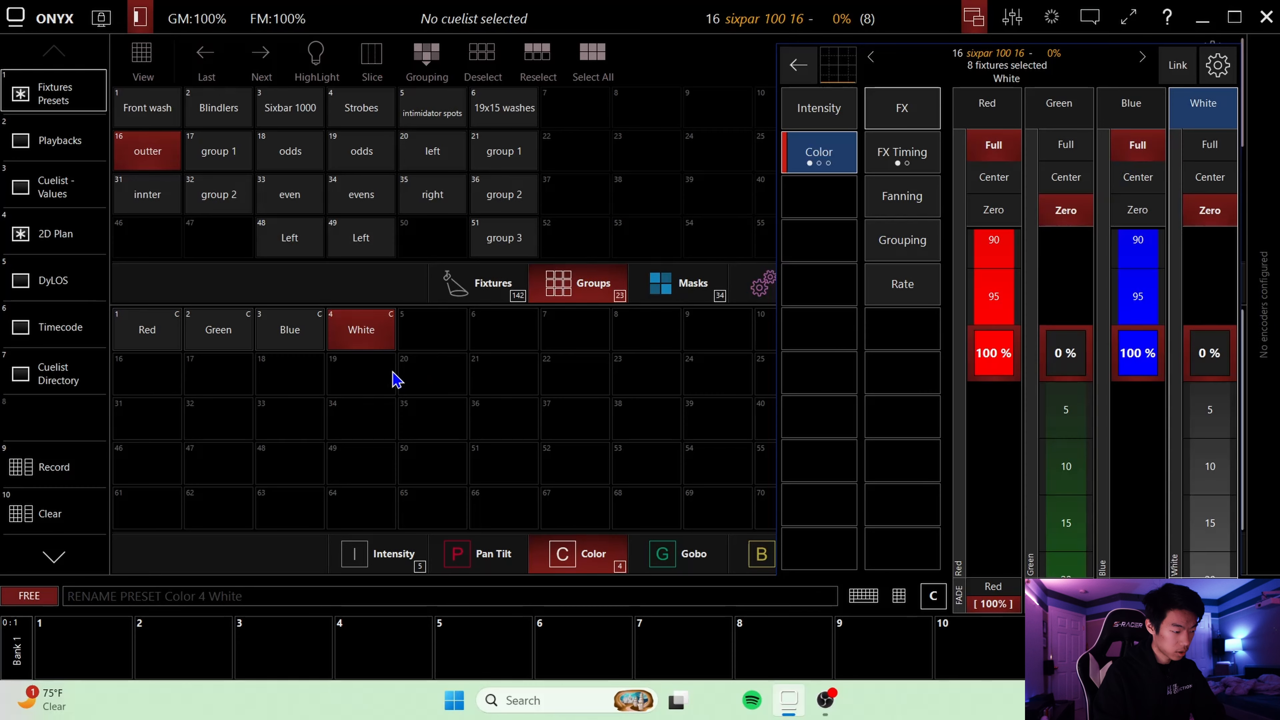
- Record the mixed purple into color preset slot 5 using the Color filter and name it Purple
left_click(59, 480)
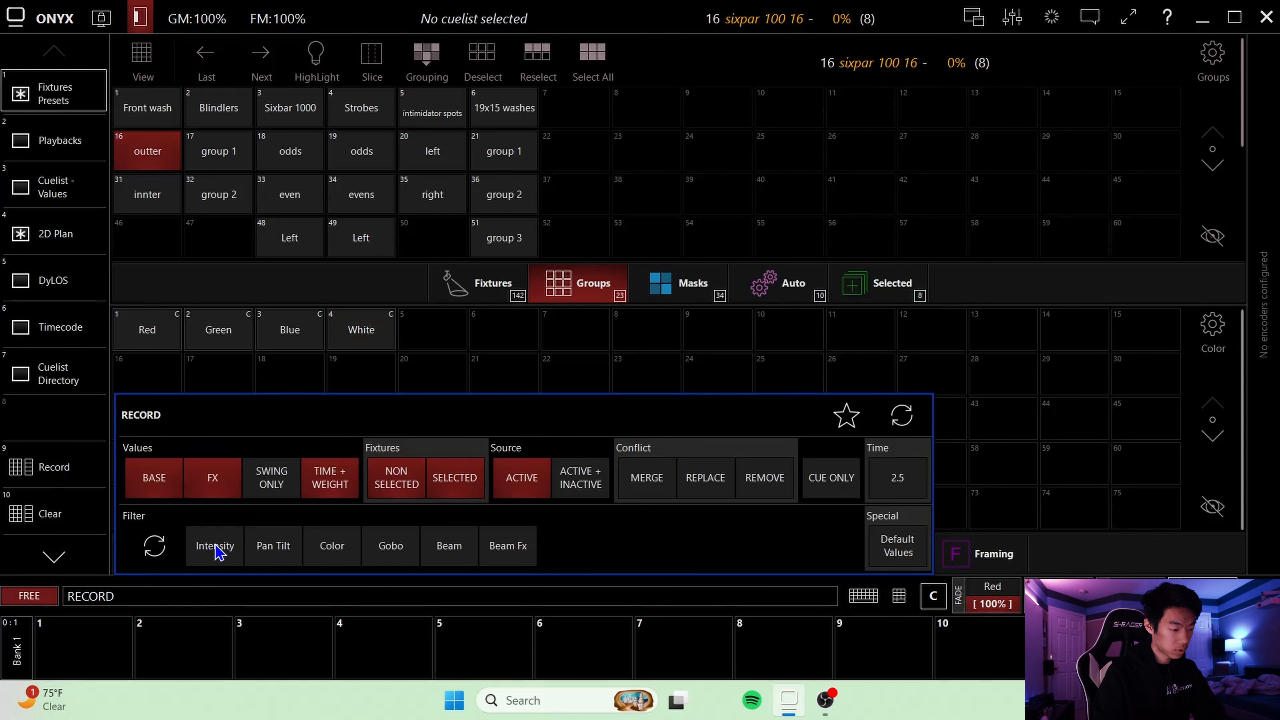
left_click(215, 546)
left_click(204, 545)
left_click(334, 546)
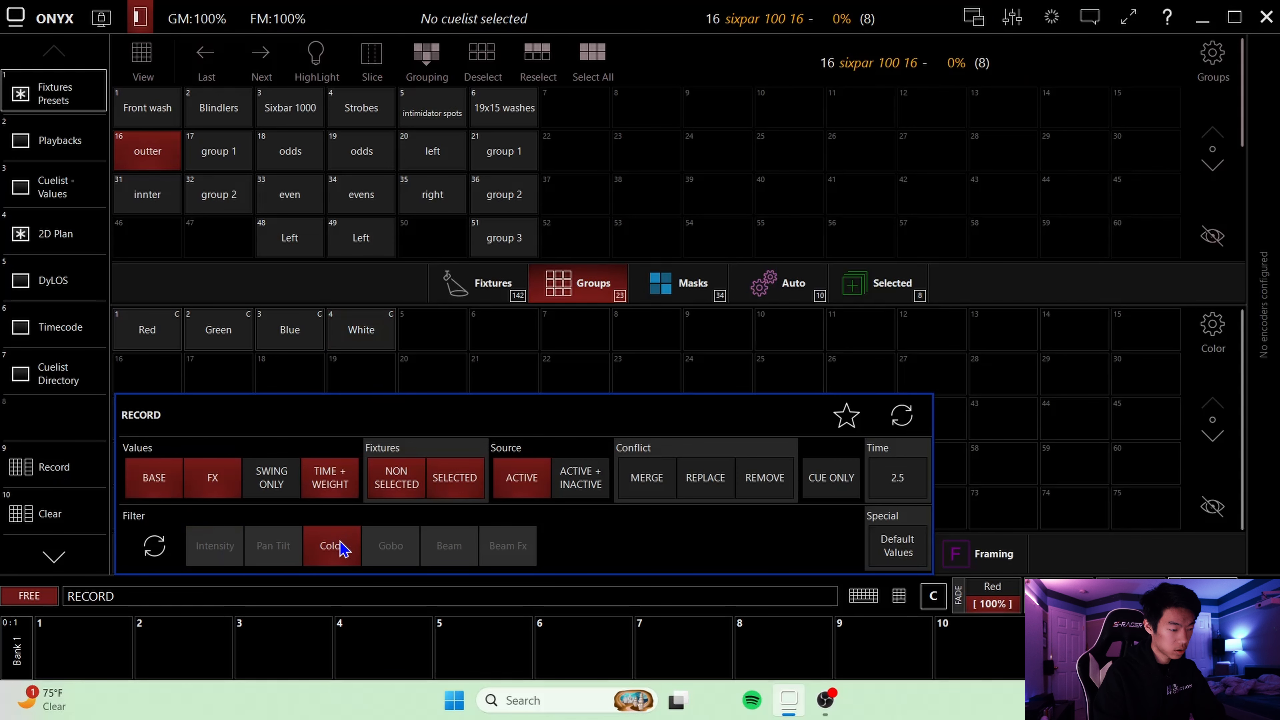
left_click(436, 333)
type("Purpl")
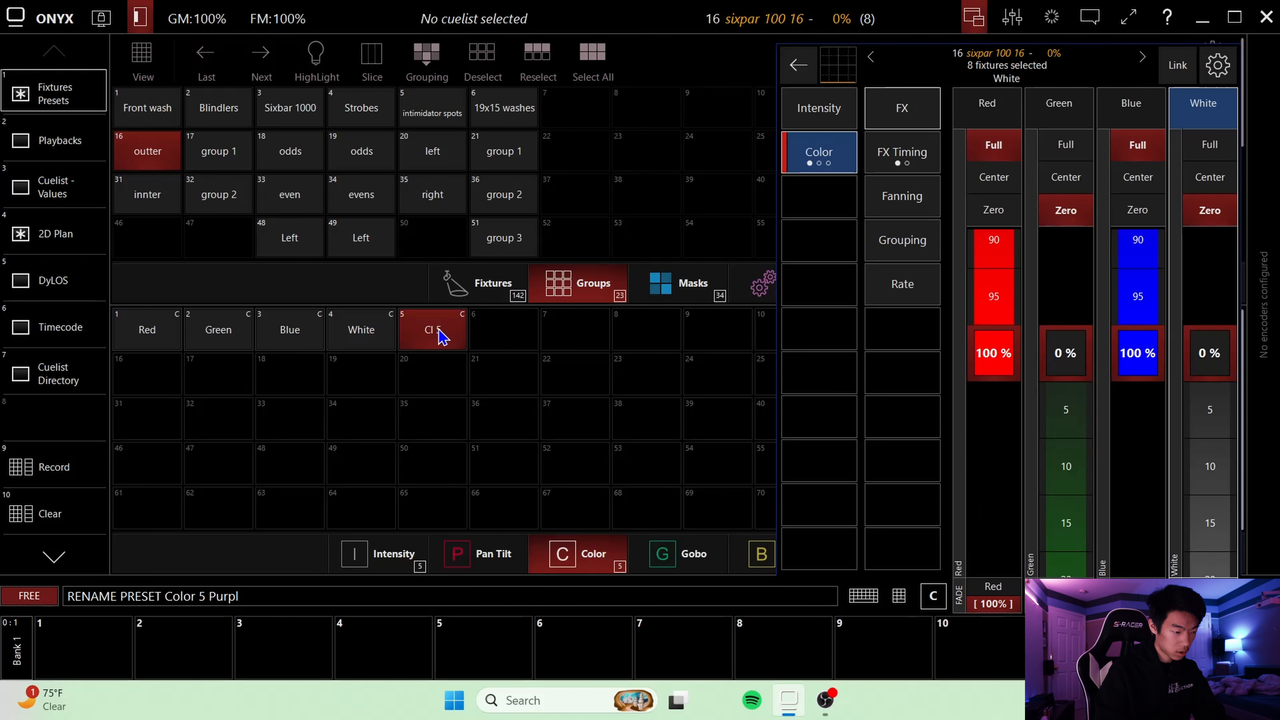
type("e")
key("Return")
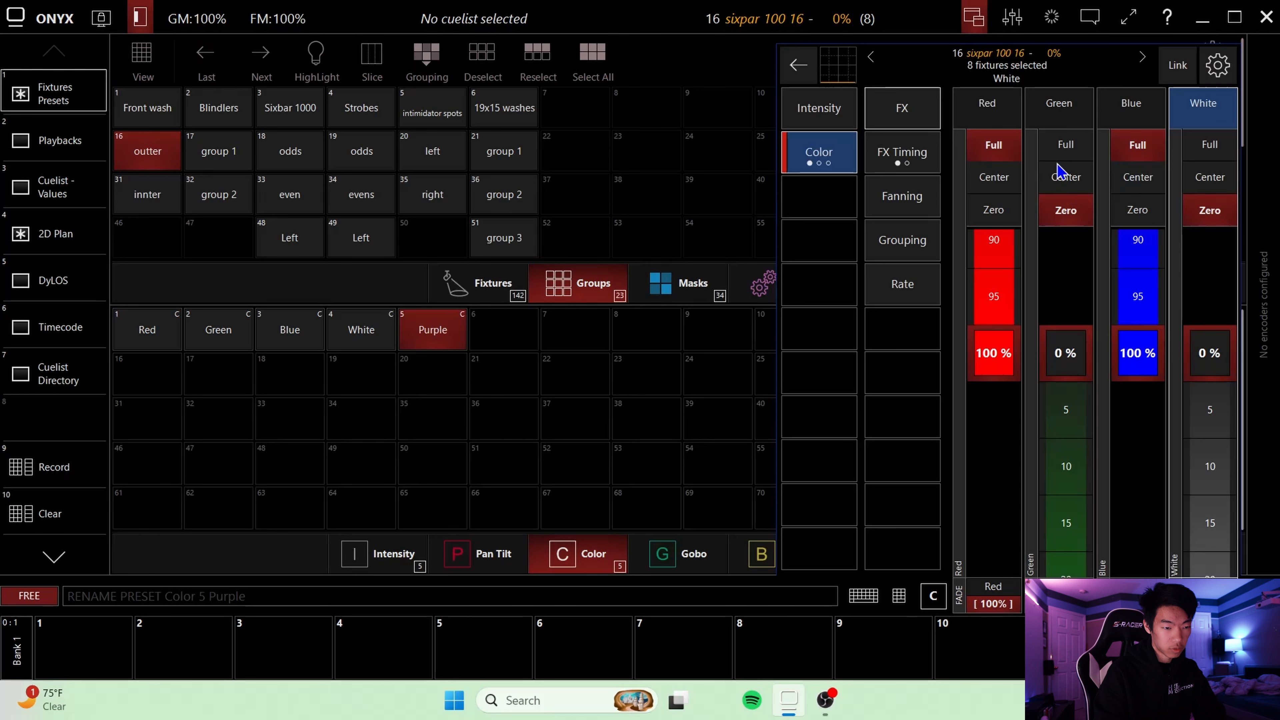
- Set green to 100% and blue to 0%, and record it with the Color filter as color preset 6 named yellow
left_click(1066, 145)
left_click(1138, 209)
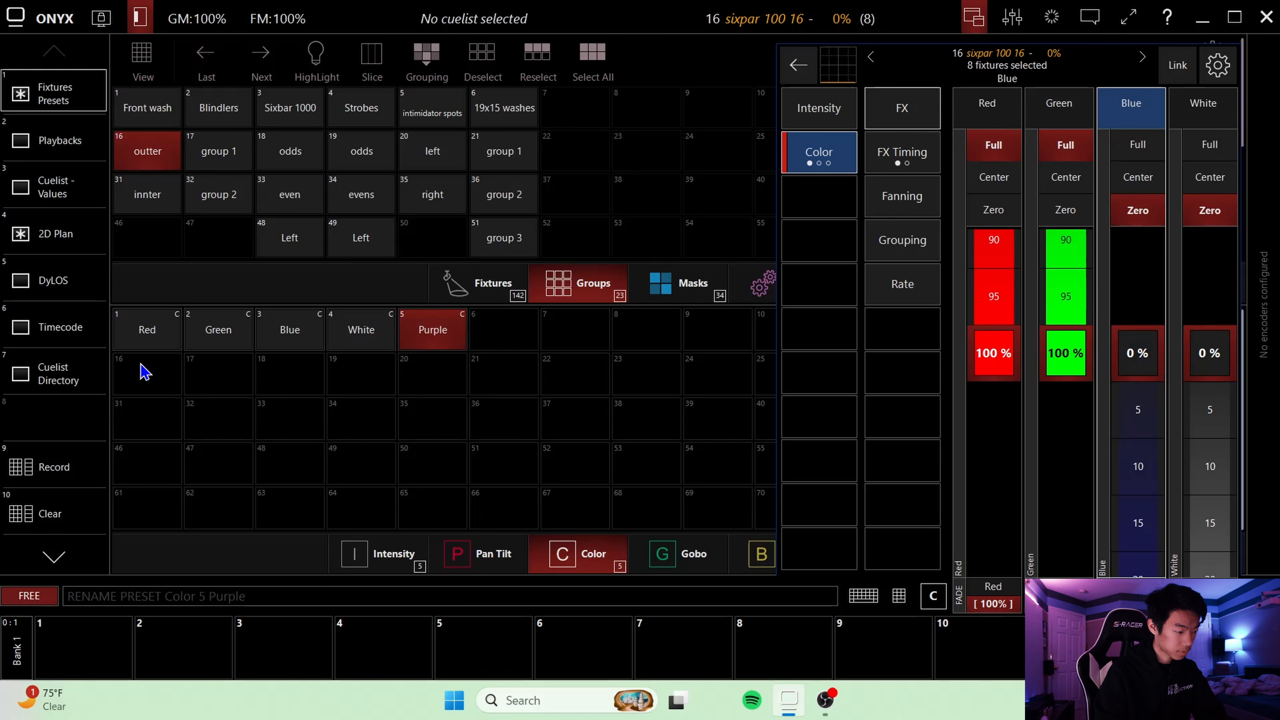
left_click(66, 464)
left_click(332, 546)
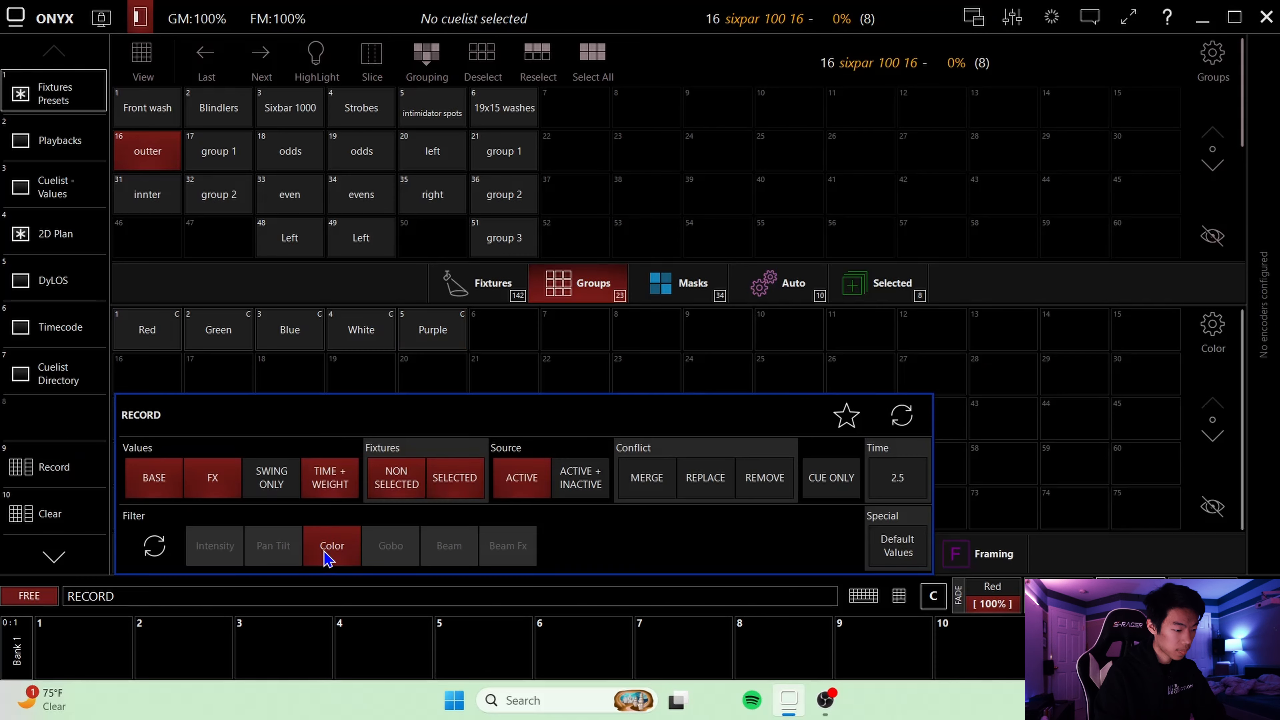
left_click(520, 328)
left_click(519, 327)
type("yellow")
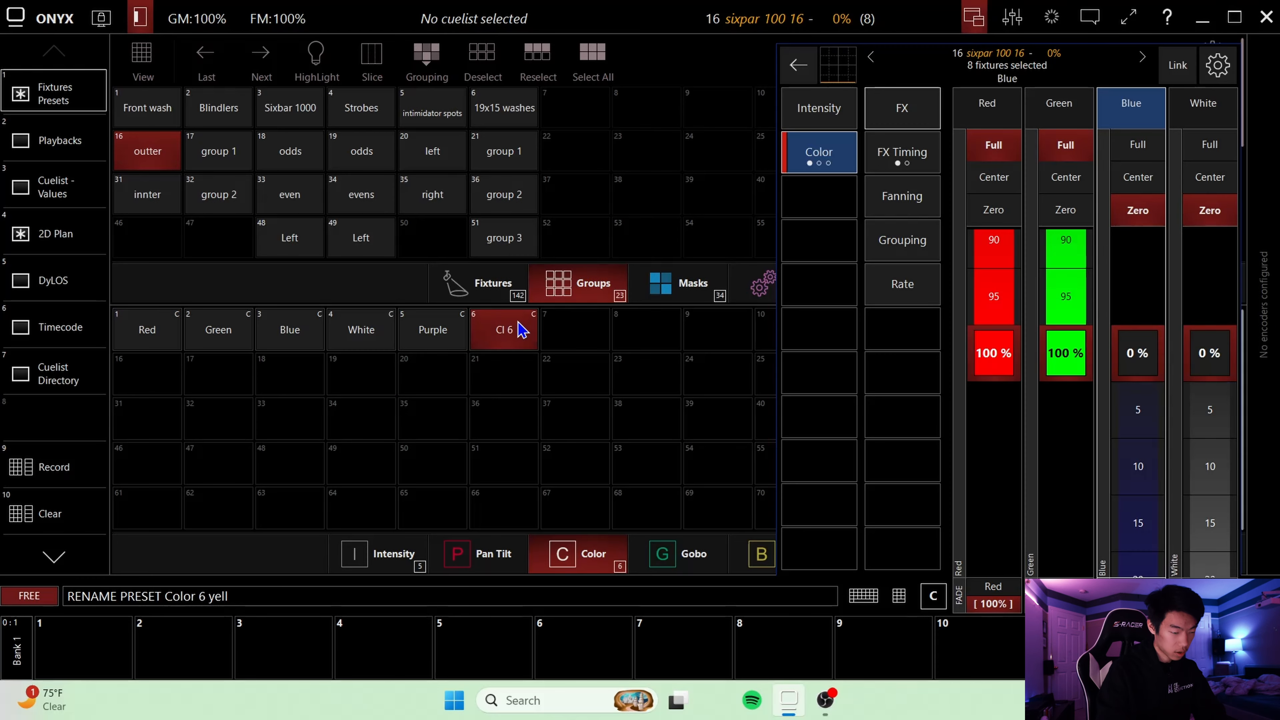
key("Return")
- Set green to 25%, and record it with the Color filter as color preset 7 named orange
left_click(1056, 186)
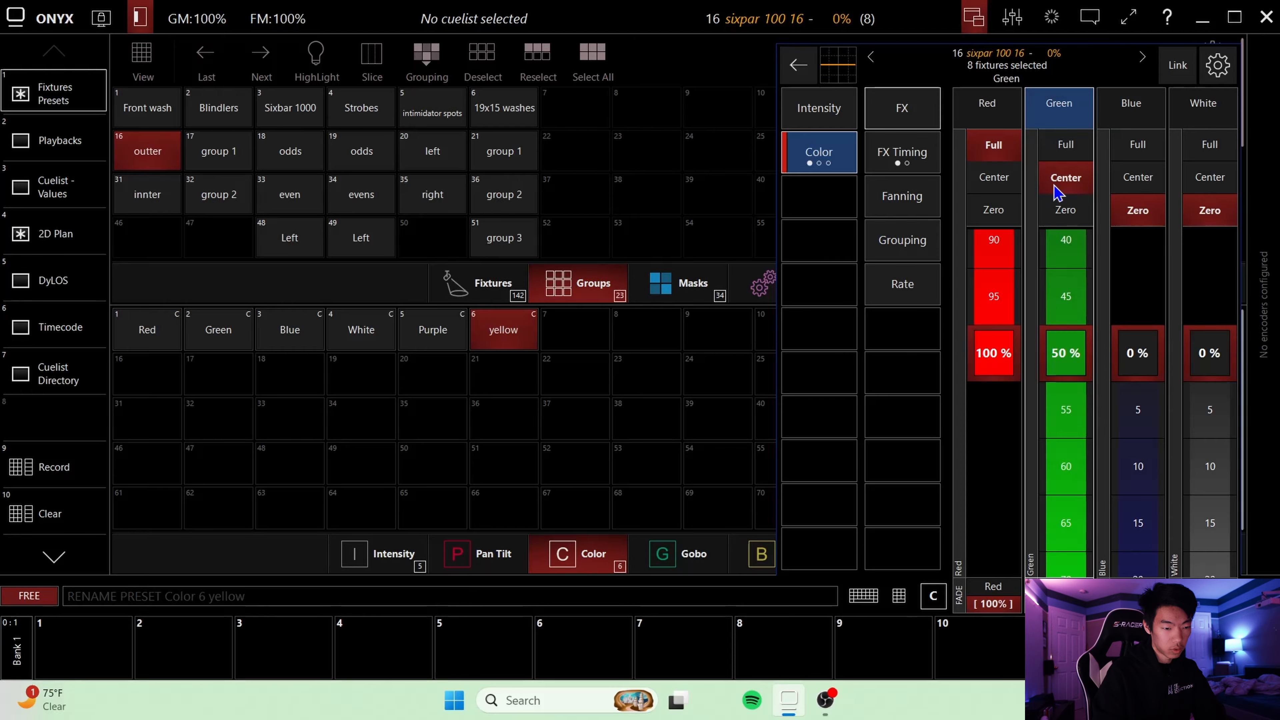
scroll(1082, 314, "down", 5)
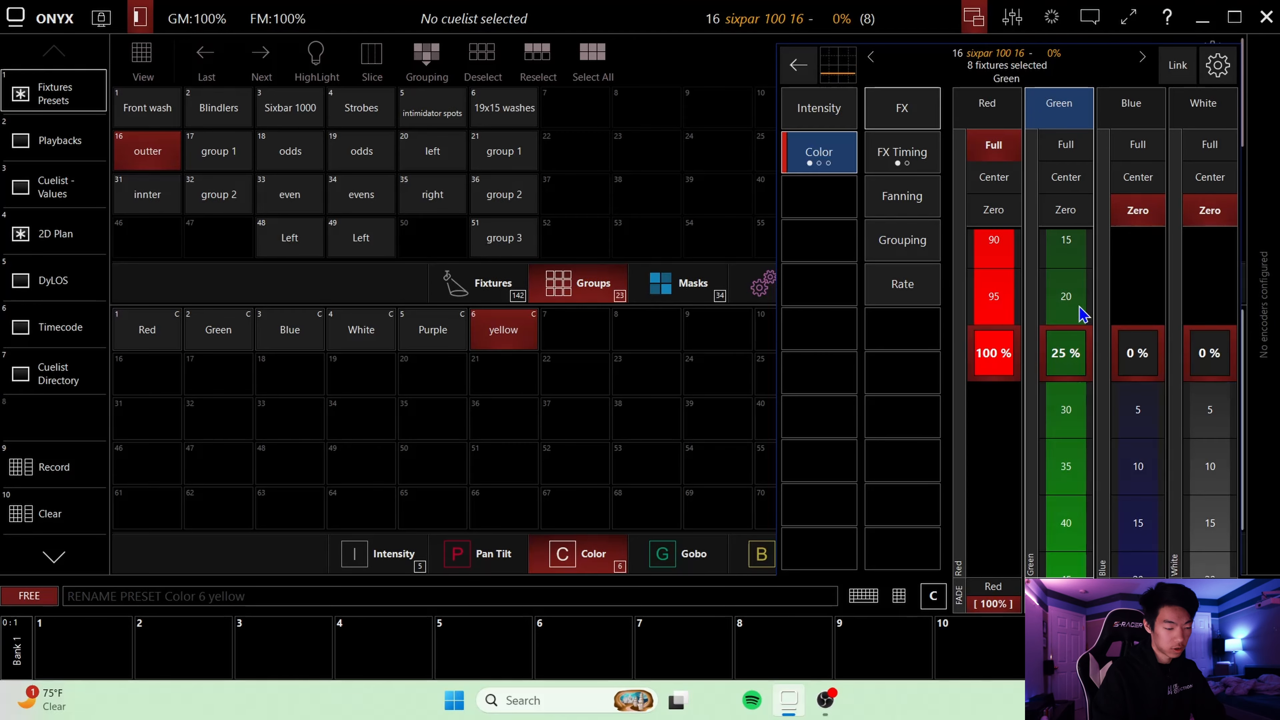
left_click(61, 476)
left_click(333, 547)
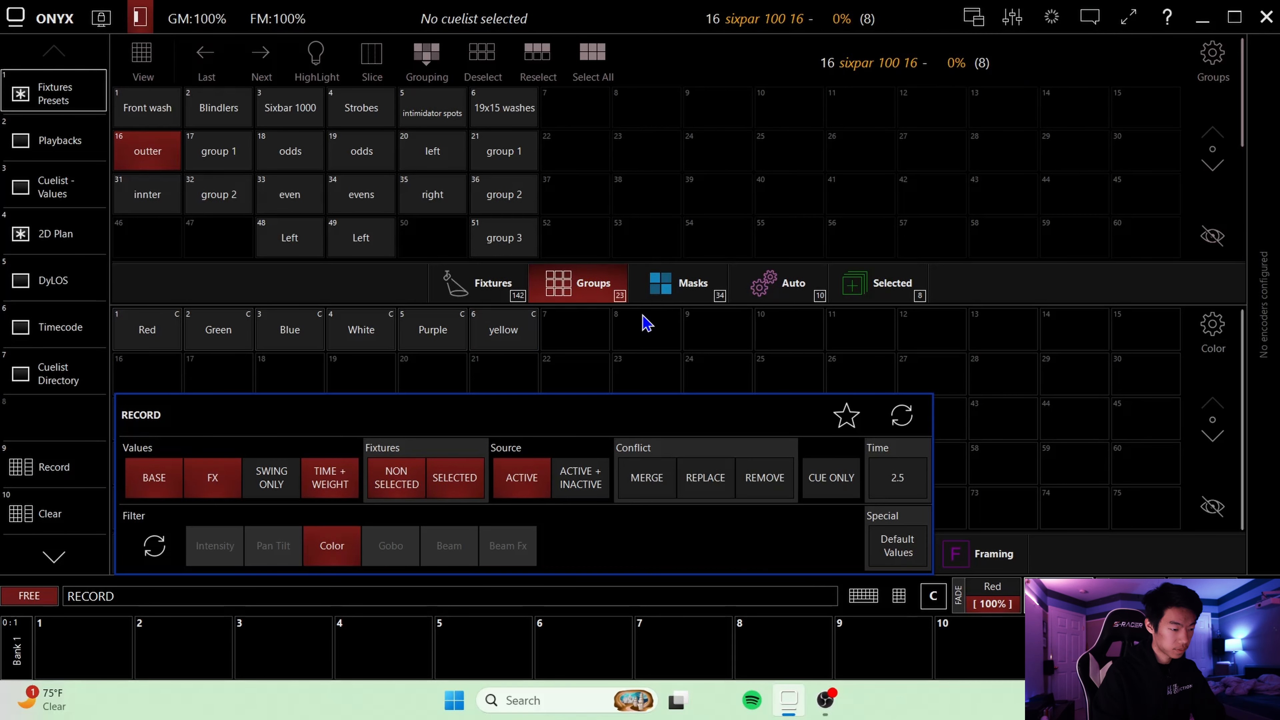
left_click(575, 331)
type("orange")
key("Return")
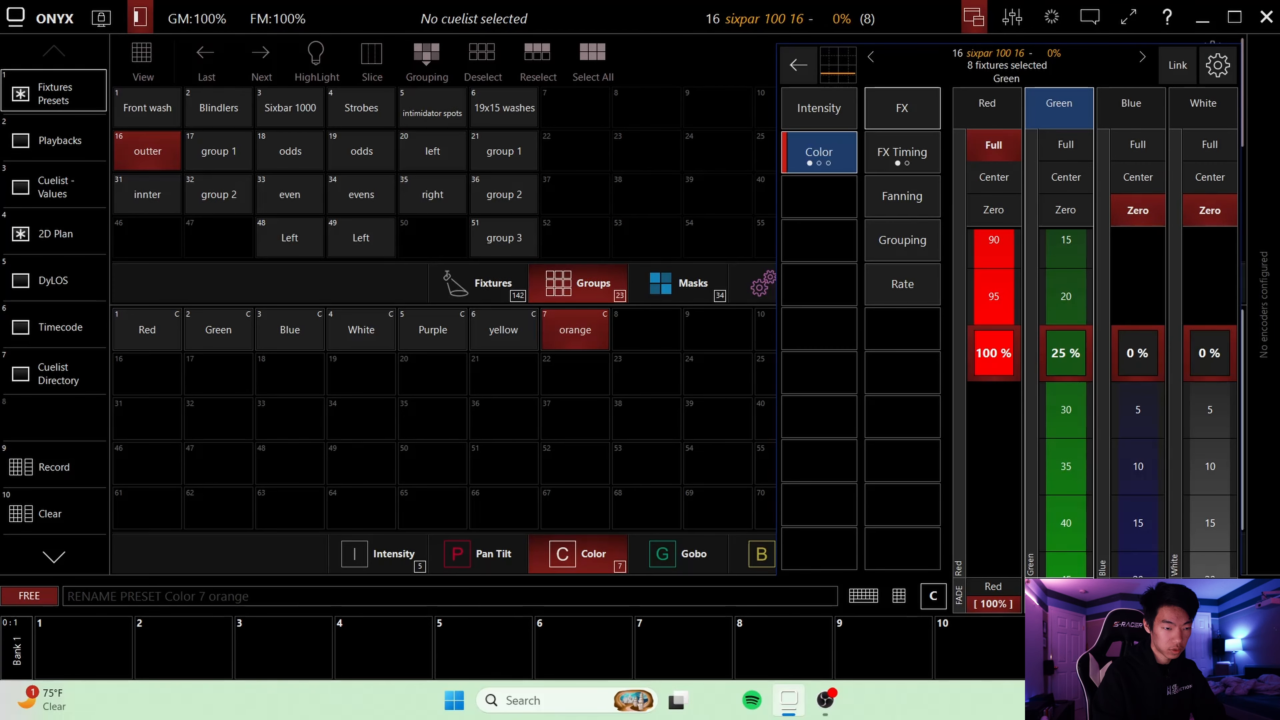
- Set red to 0% and green and blue to 100%, and record it with the Color filter as color preset 8 named teal
left_click(1134, 148)
left_click(1002, 210)
left_click(1071, 149)
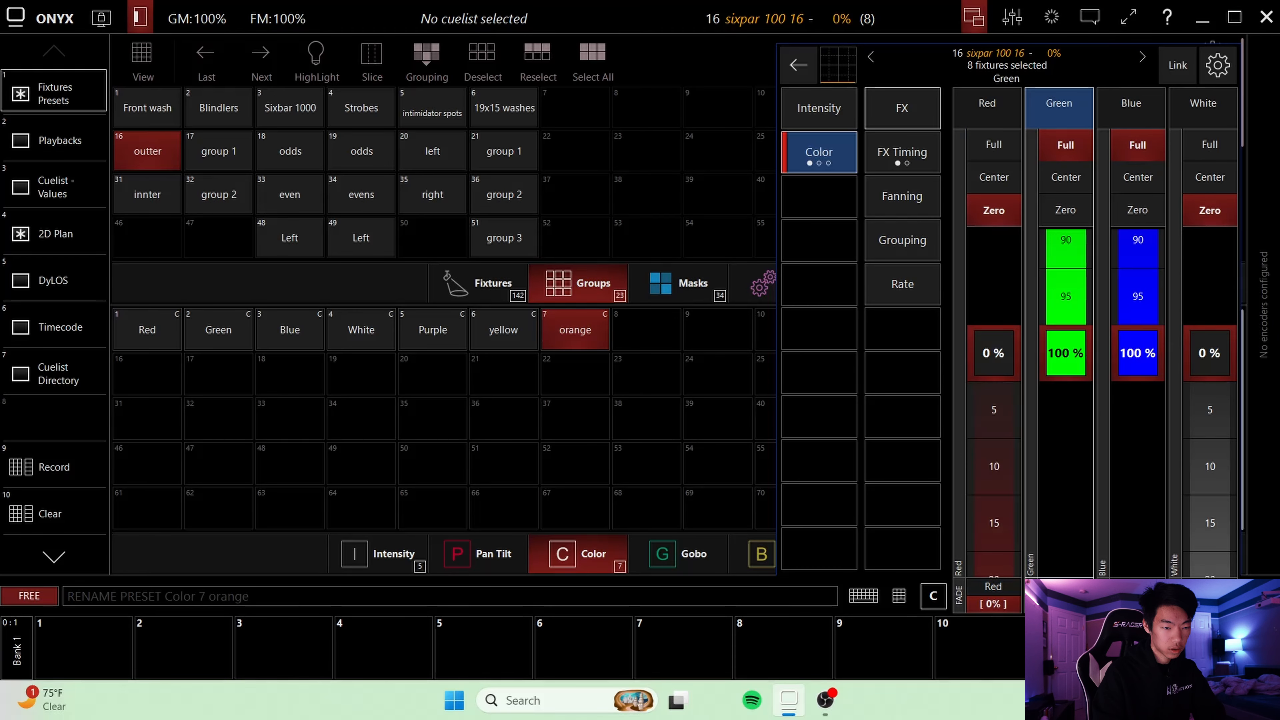
left_click(28, 474)
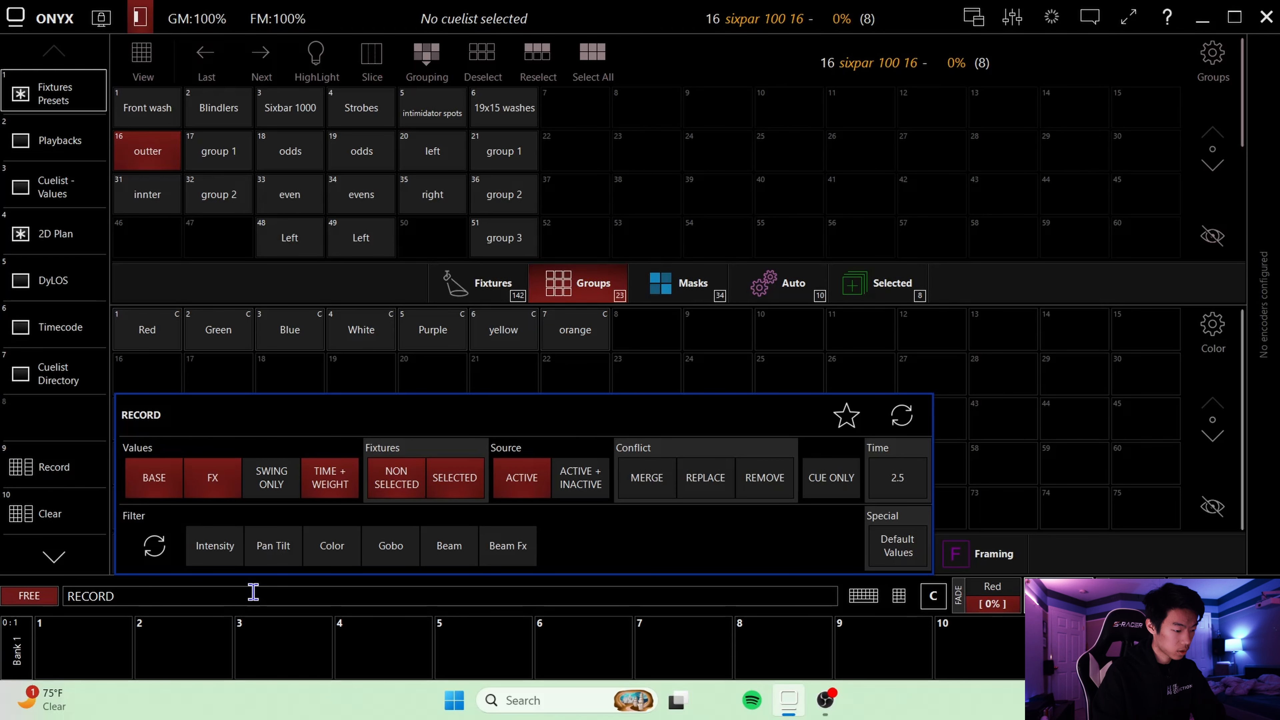
left_click(350, 544)
left_click(645, 344)
type("teal")
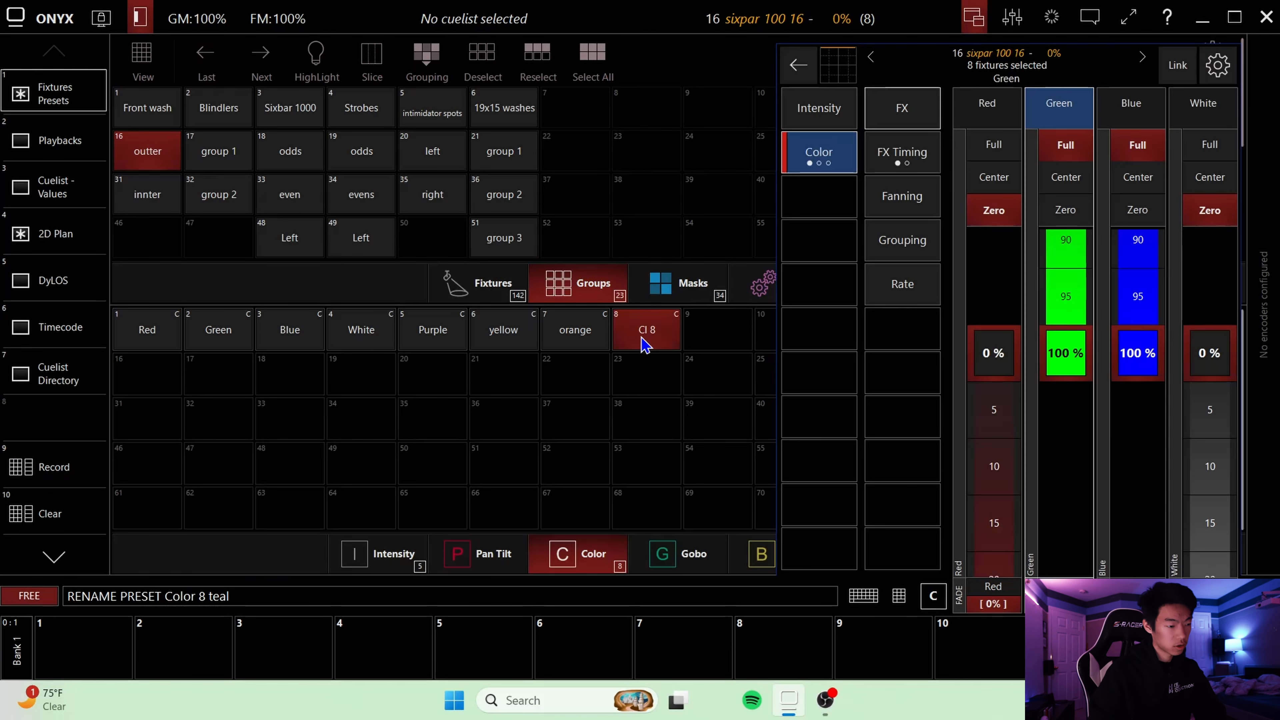
key("Return")
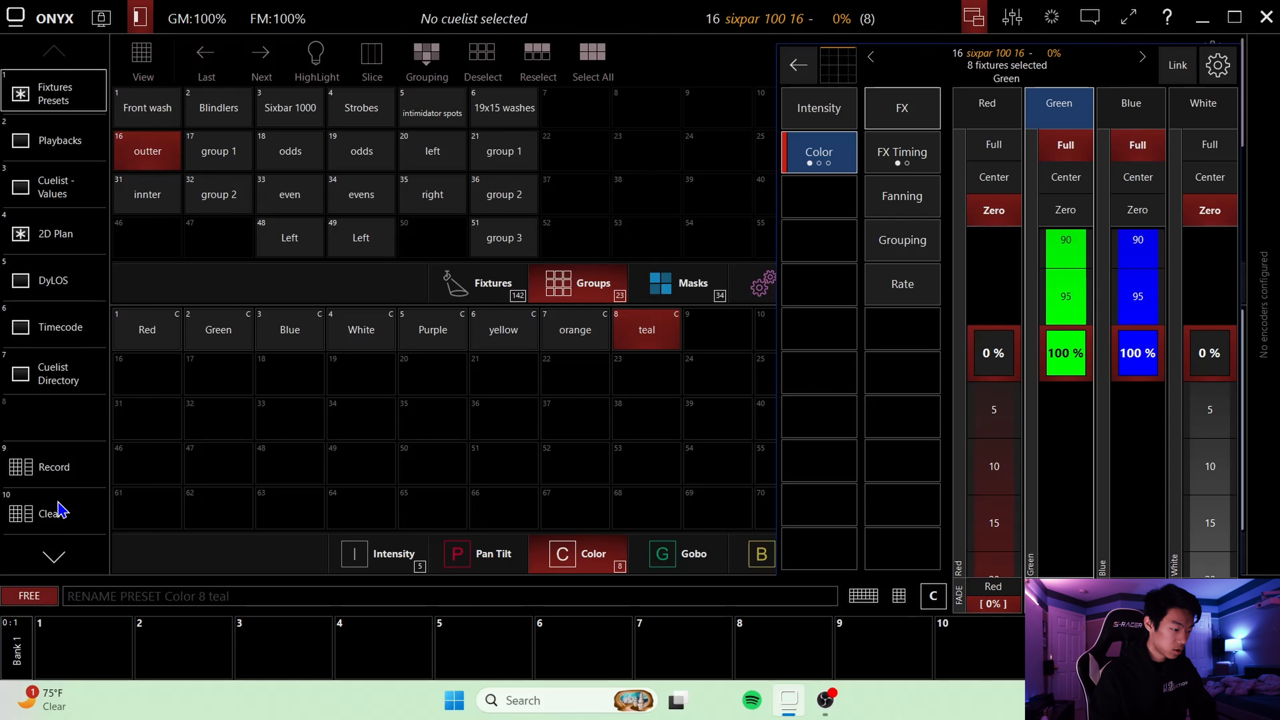
- Mix a white for the innter group with red at 100%, green at 50%, blue at 0% and white at 100%
left_click(162, 199)
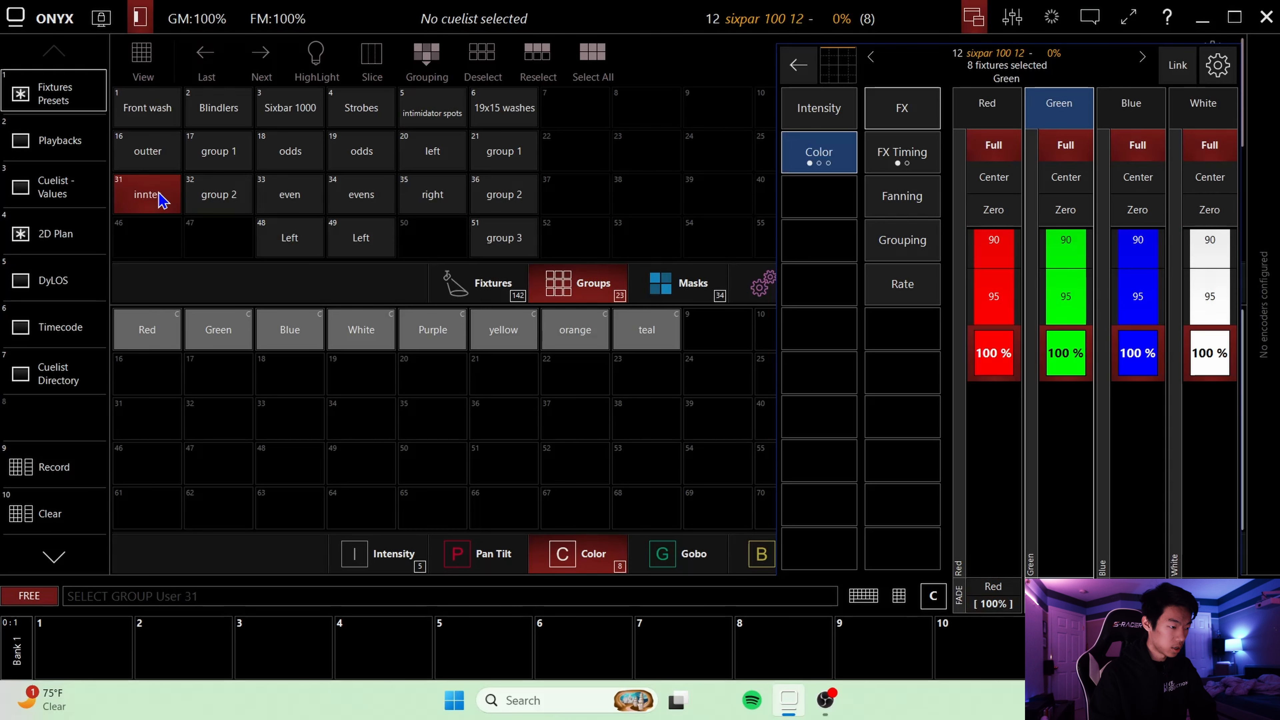
left_click(1013, 210)
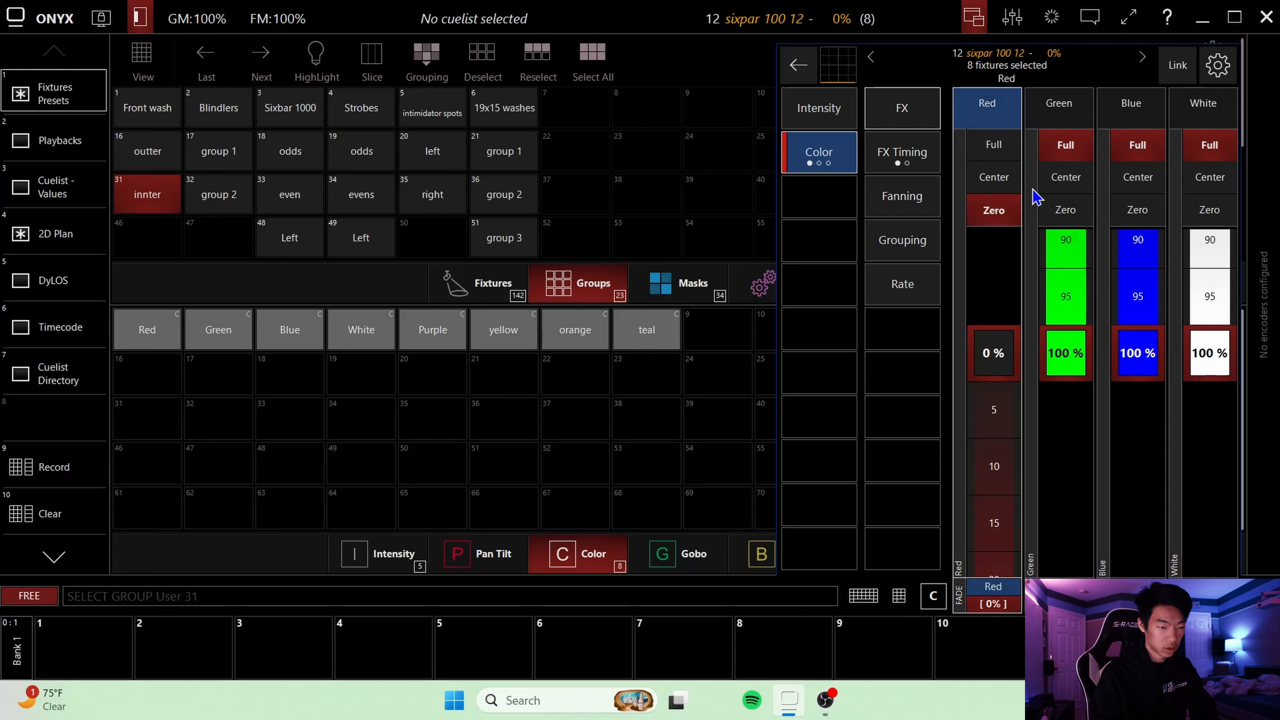
left_click(983, 148)
left_click(1058, 208)
left_click(1074, 177)
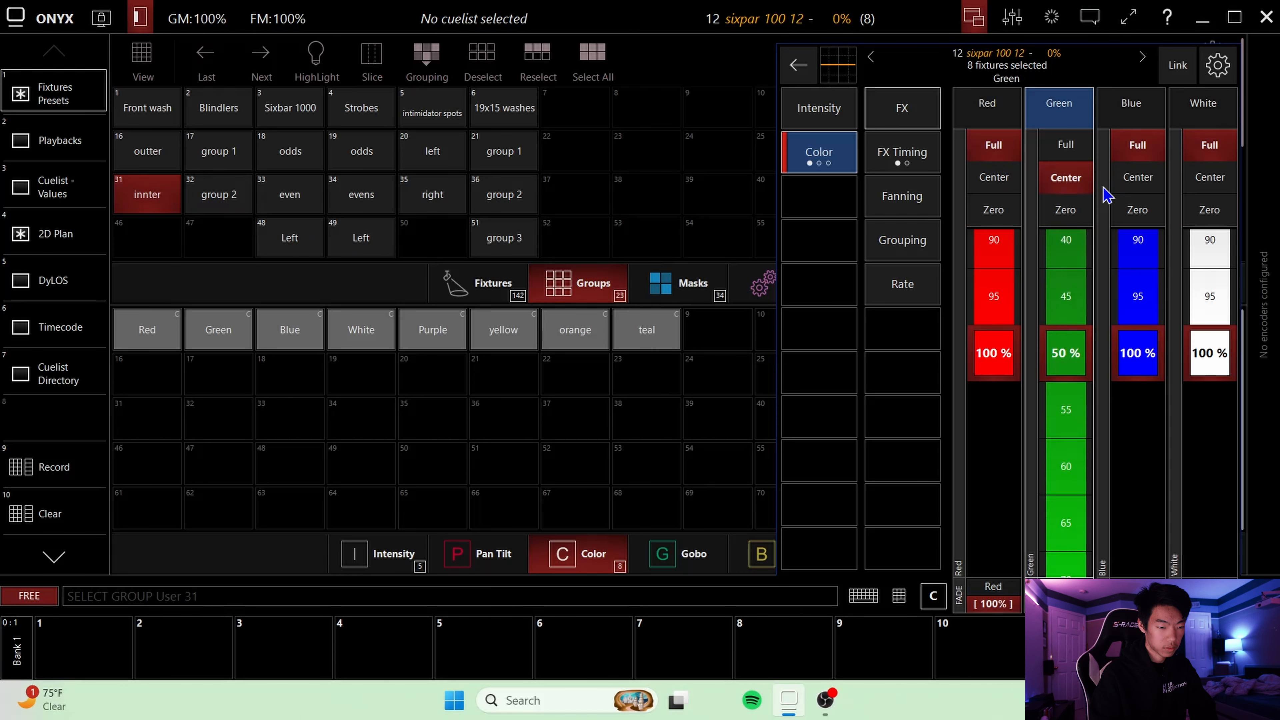
left_click(1129, 210)
left_click(1150, 217)
left_click(1208, 191)
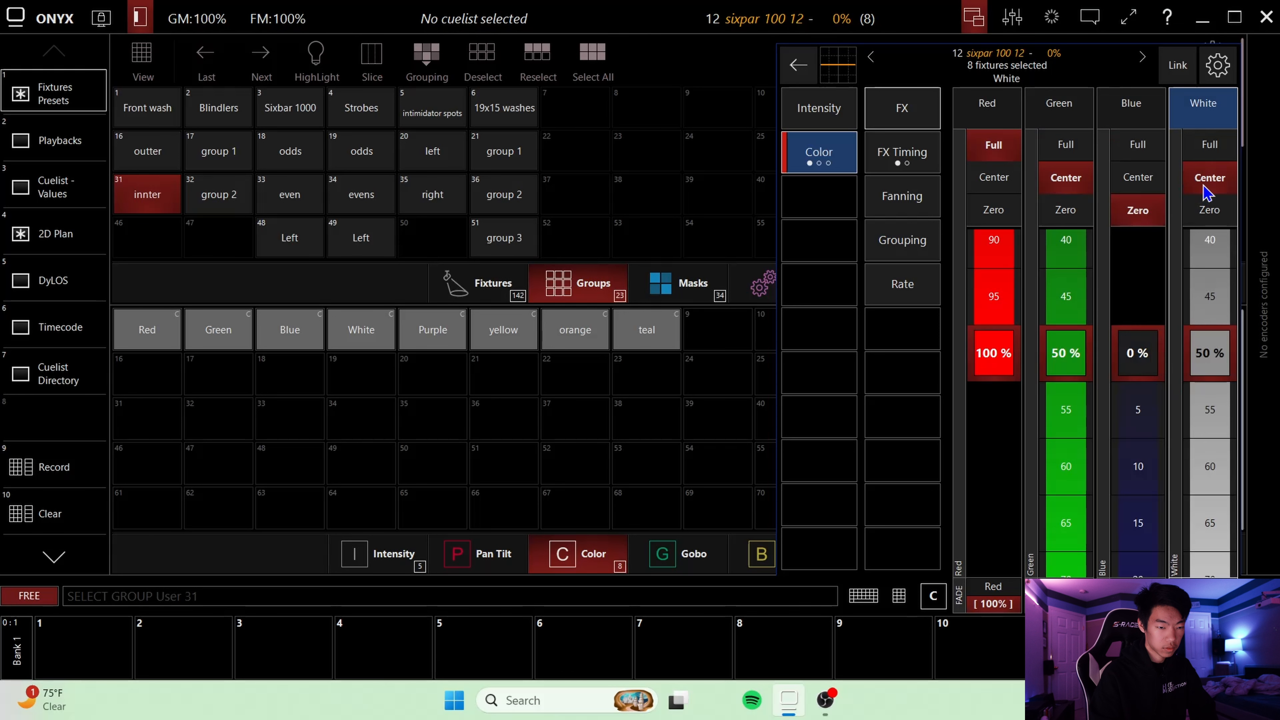
left_click(1212, 146)
- Set amber and UV to 0% for the innter group
left_click(829, 176)
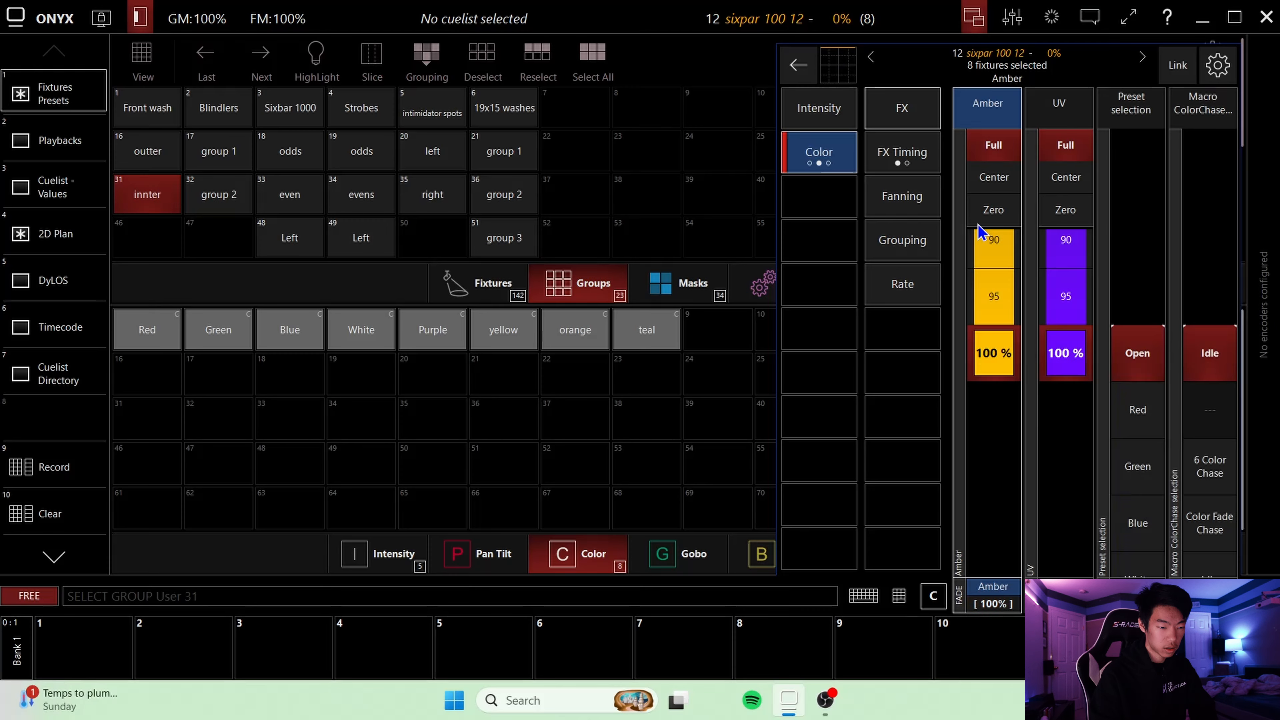
left_click(996, 212)
left_click(1064, 212)
left_click(831, 160)
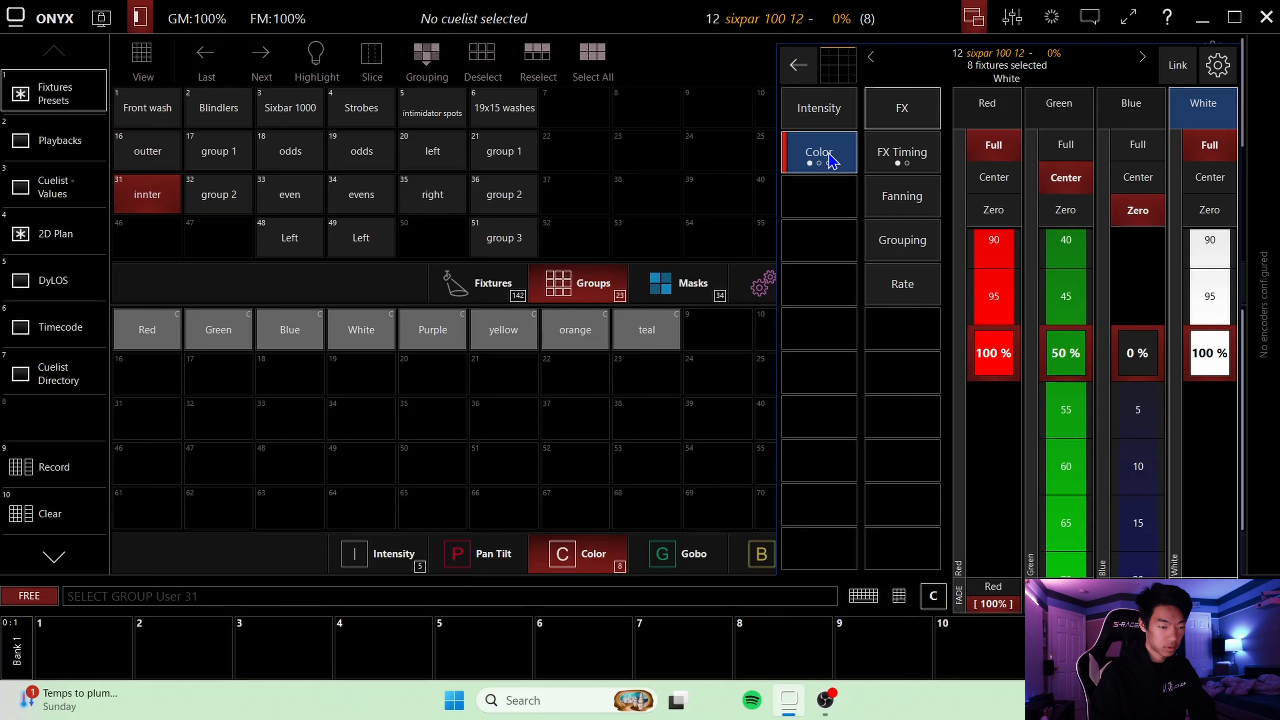
- Record the innter group's white with the Color filter, merging it into the existing White preset, and clear the programmer
left_click(60, 467)
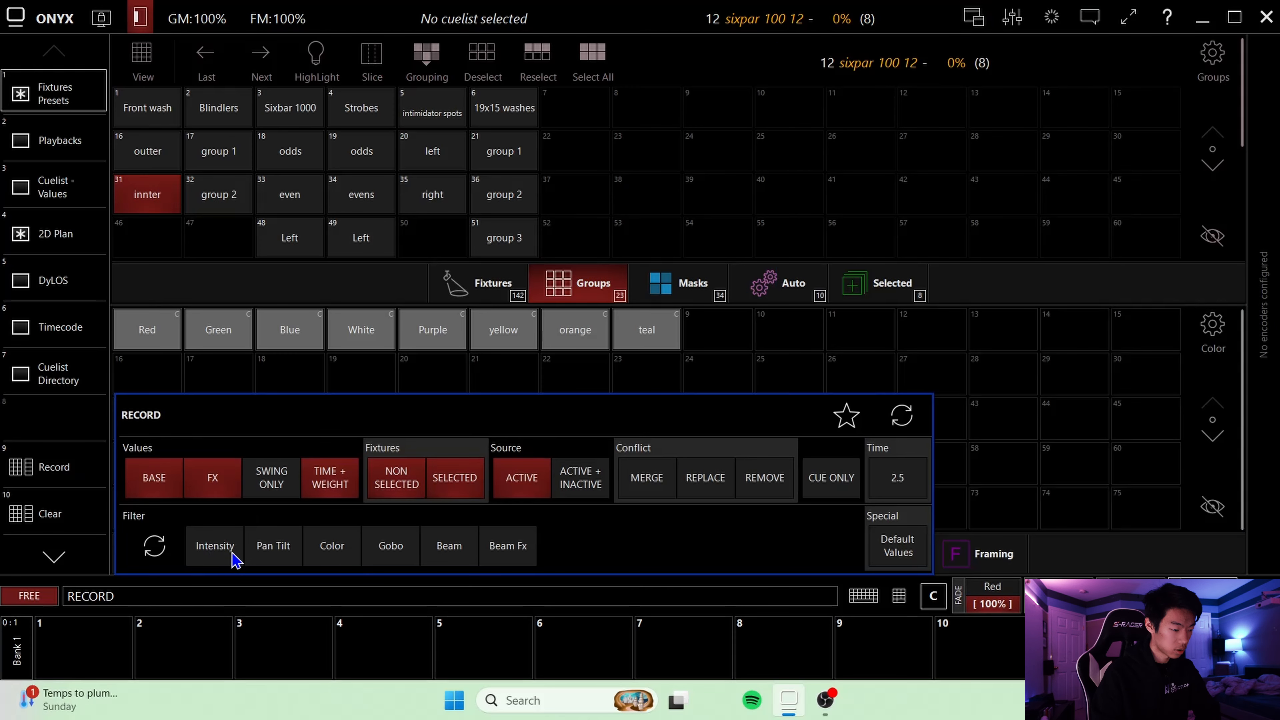
left_click(330, 550)
left_click(362, 343)
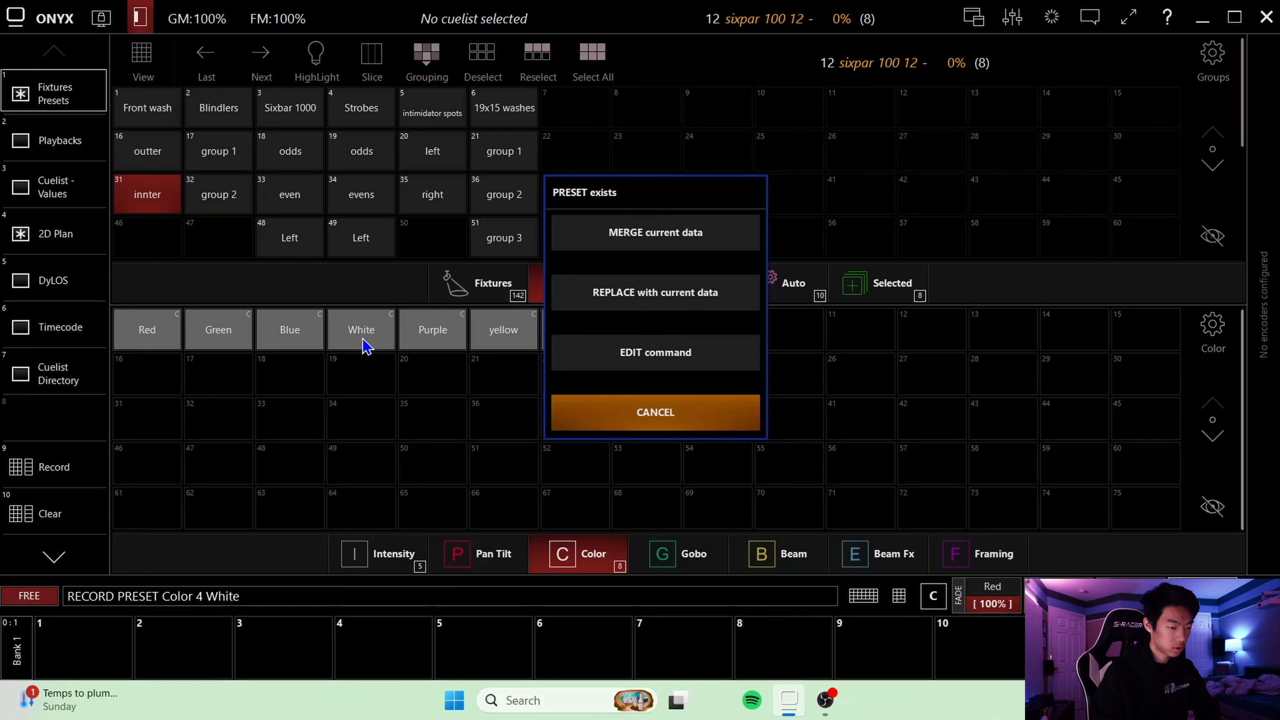
left_click(635, 236)
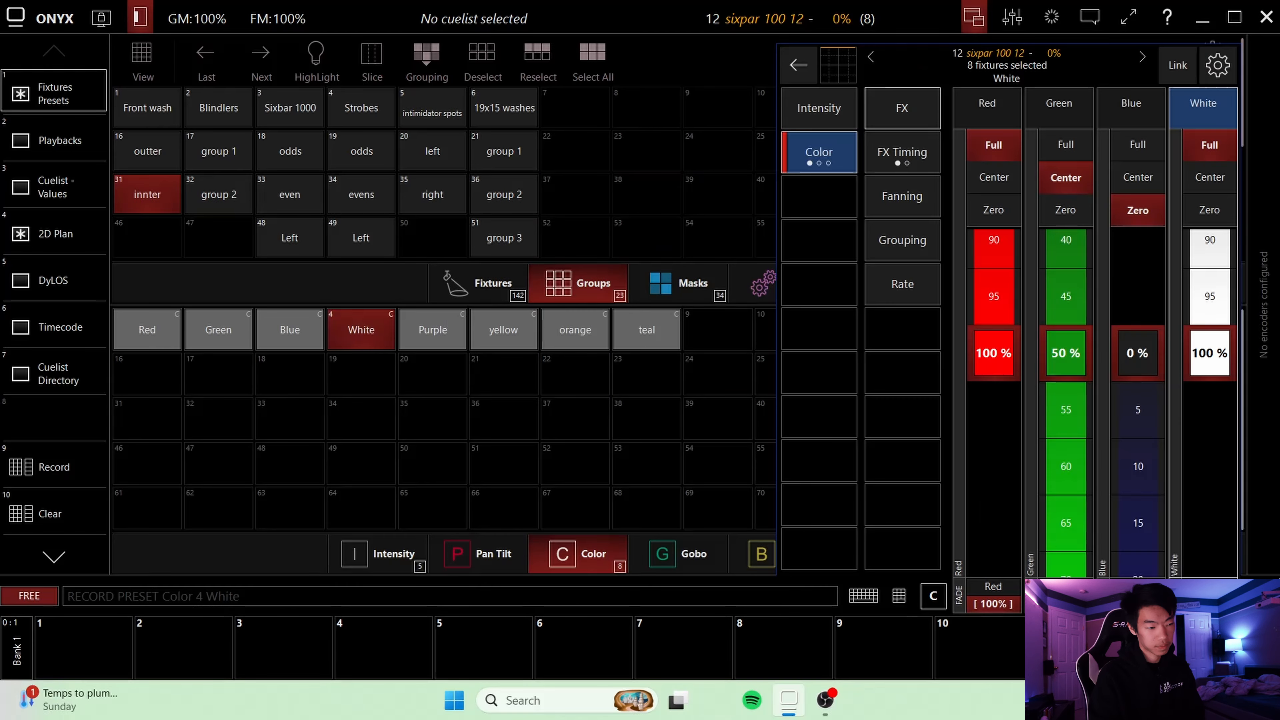
left_click(70, 510)
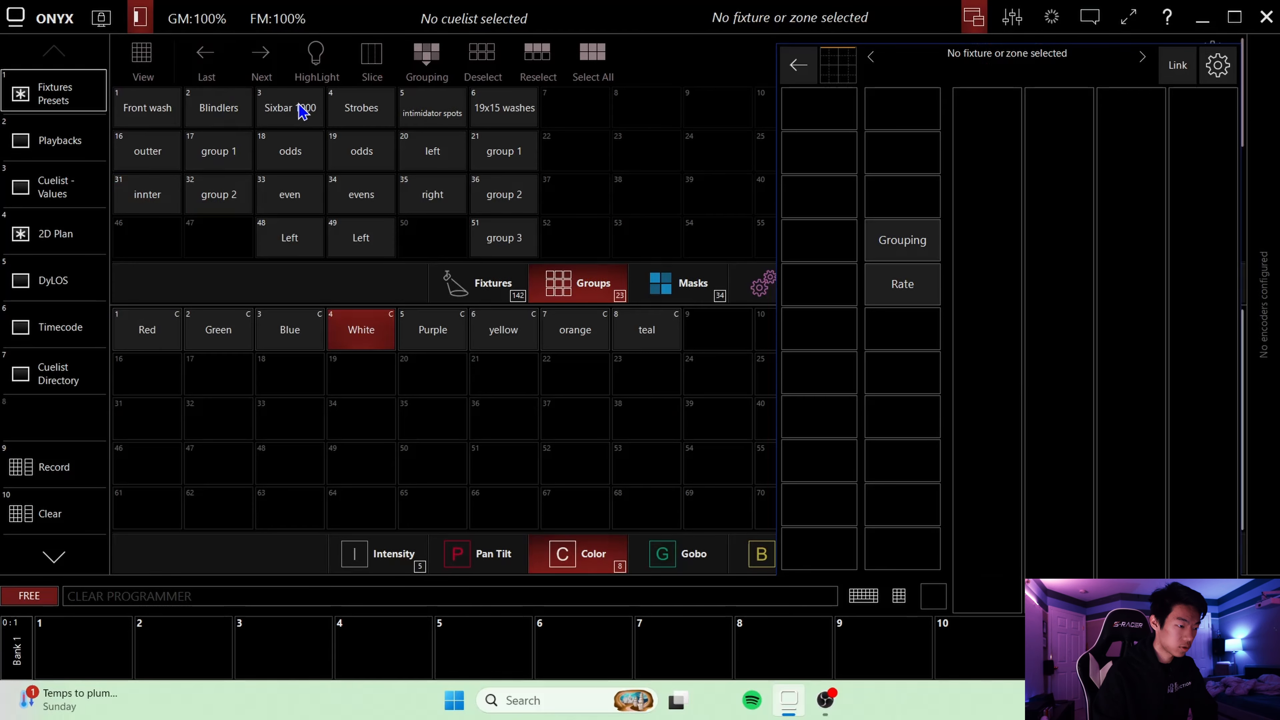
- Select the Sixbar 1000 odds and even groups and set their green, blue, white, amber and UV to 0%
left_click(308, 149)
left_click(301, 201)
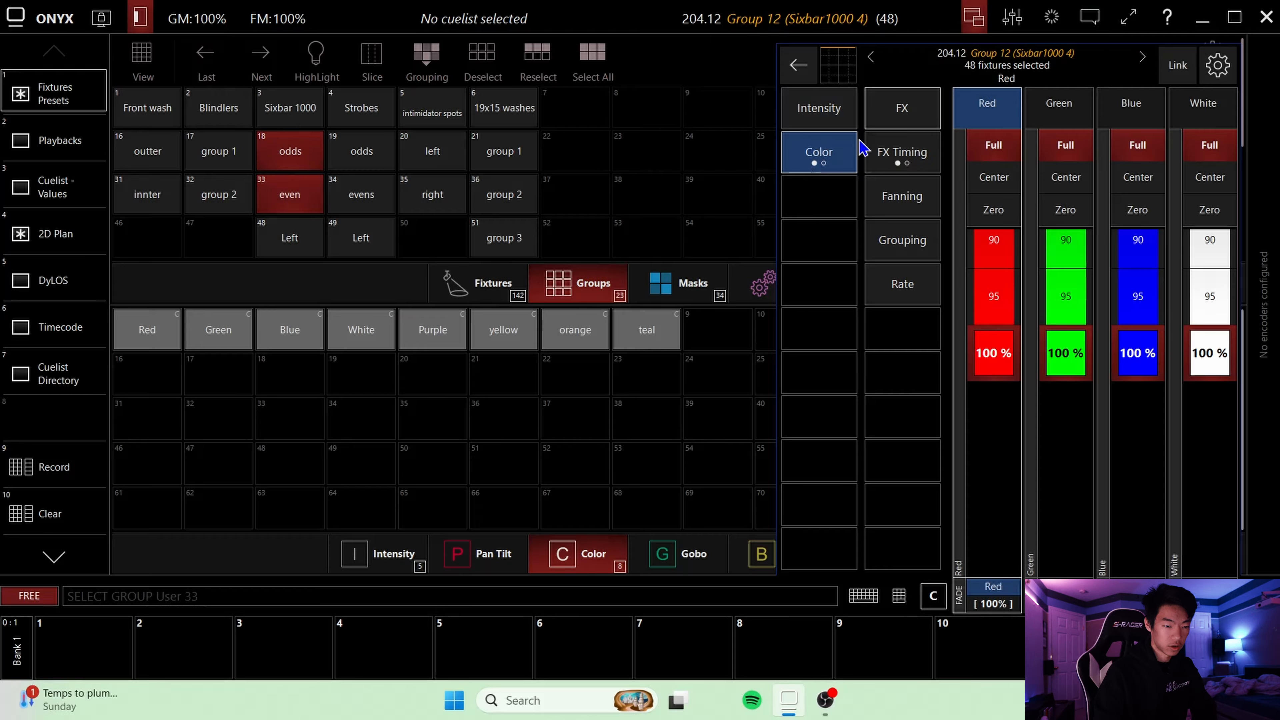
left_click(1053, 209)
left_click(1124, 211)
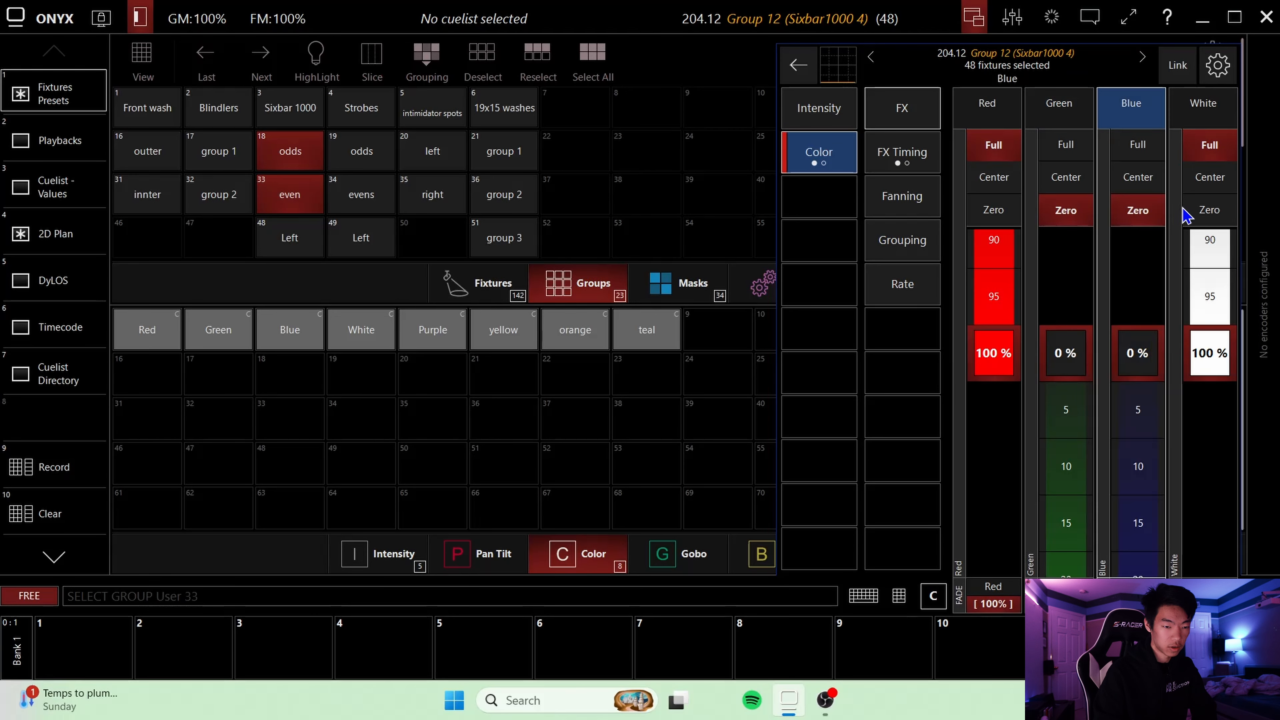
left_click(1199, 216)
left_click(827, 156)
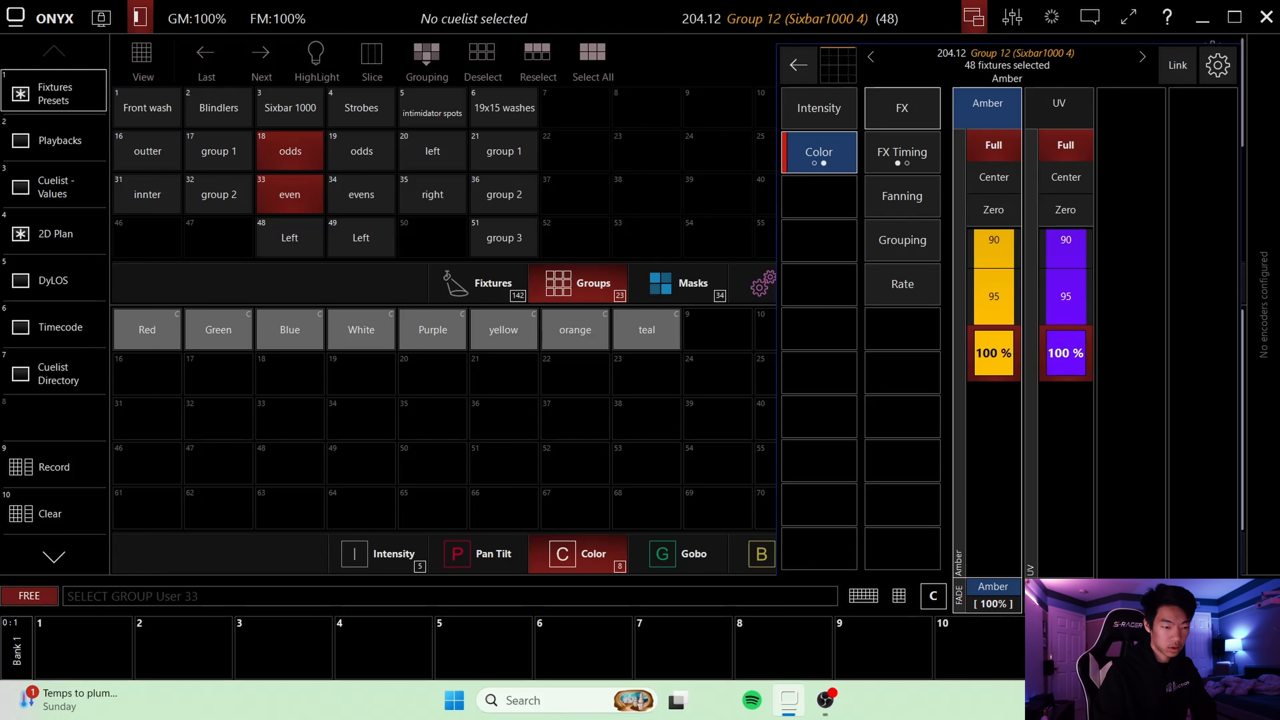
left_click(993, 209)
left_click(1066, 209)
left_click(801, 148)
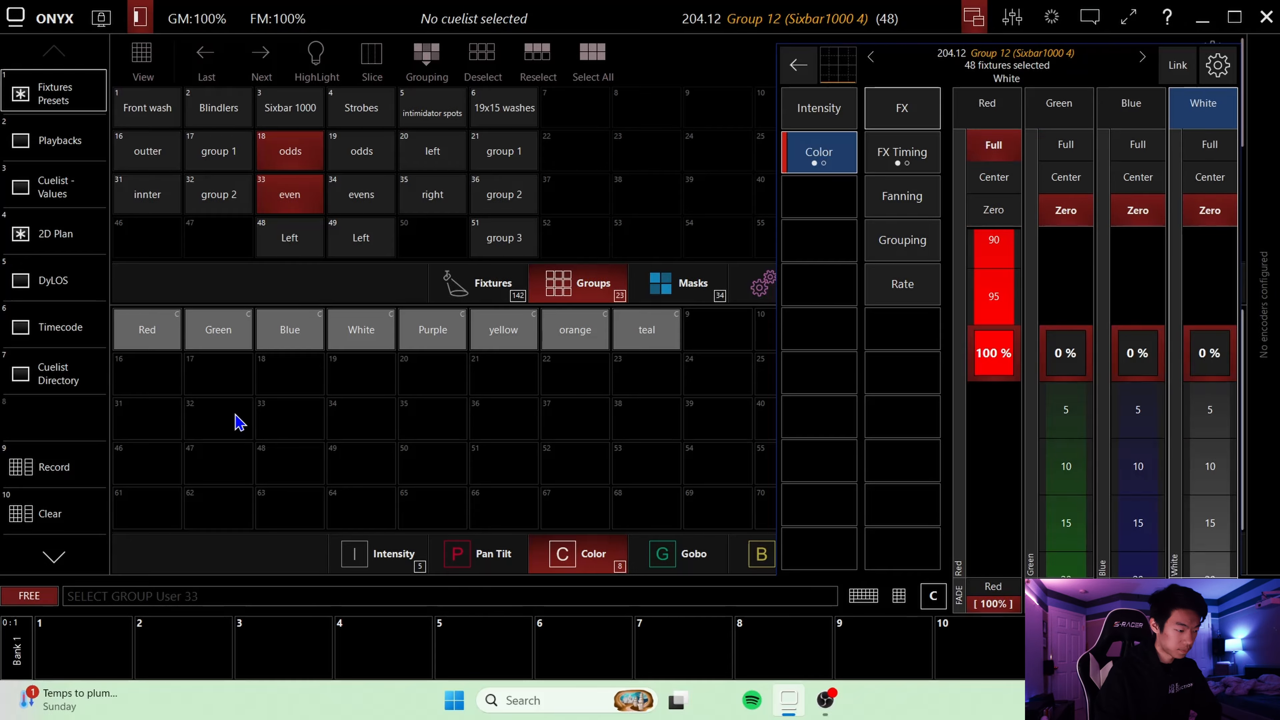
- Record the Sixbar 1000 red with the Color filter, merging it into the existing Red preset
left_click(68, 463)
left_click(338, 544)
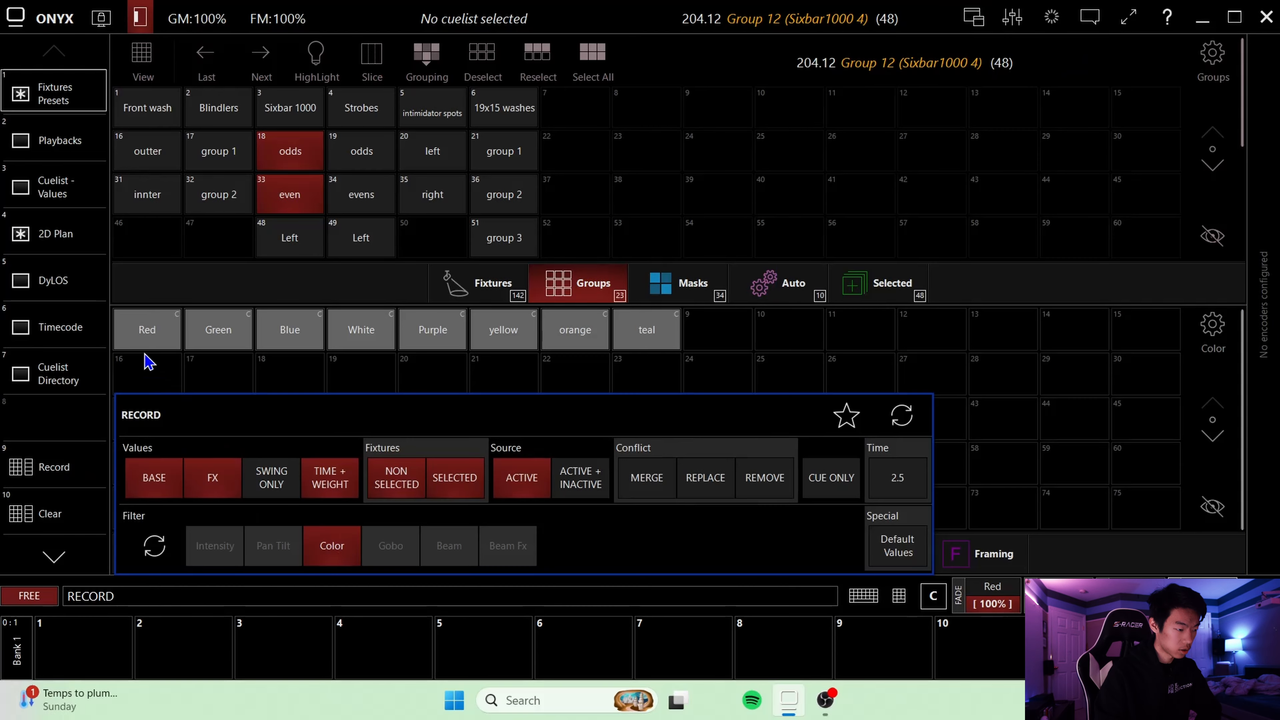
left_click(142, 356)
left_click(594, 237)
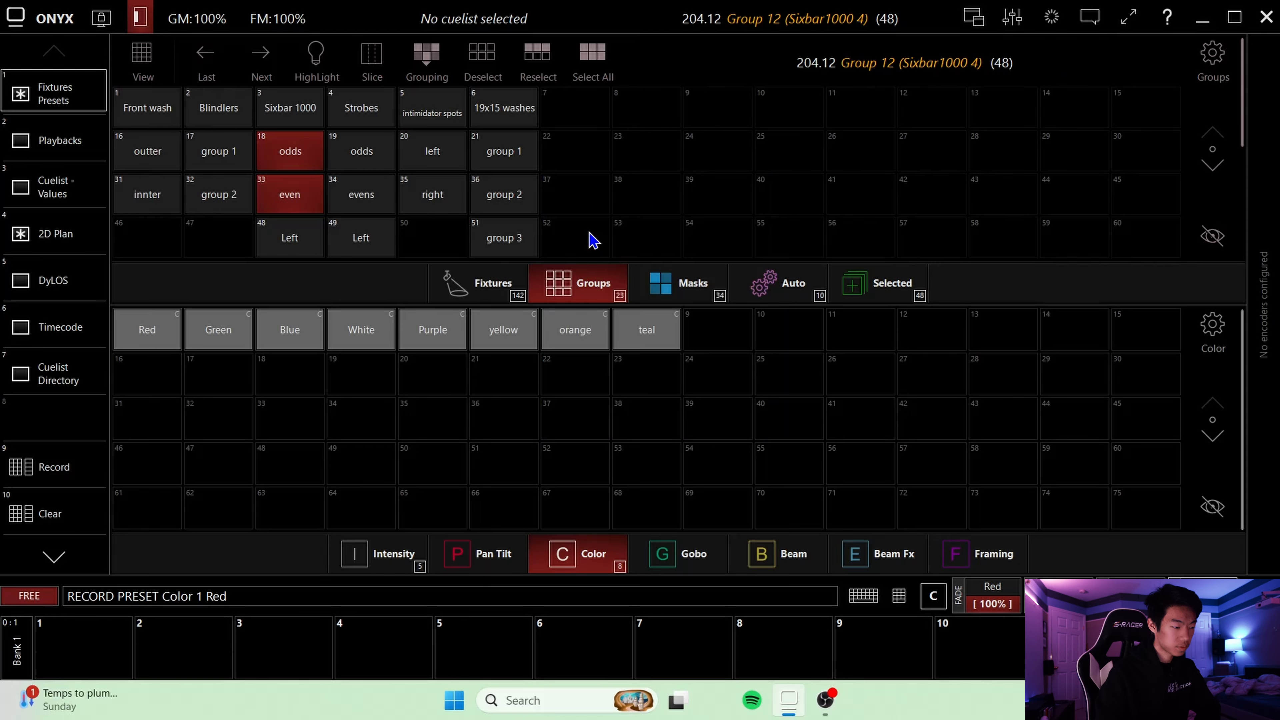
left_click(1055, 159)
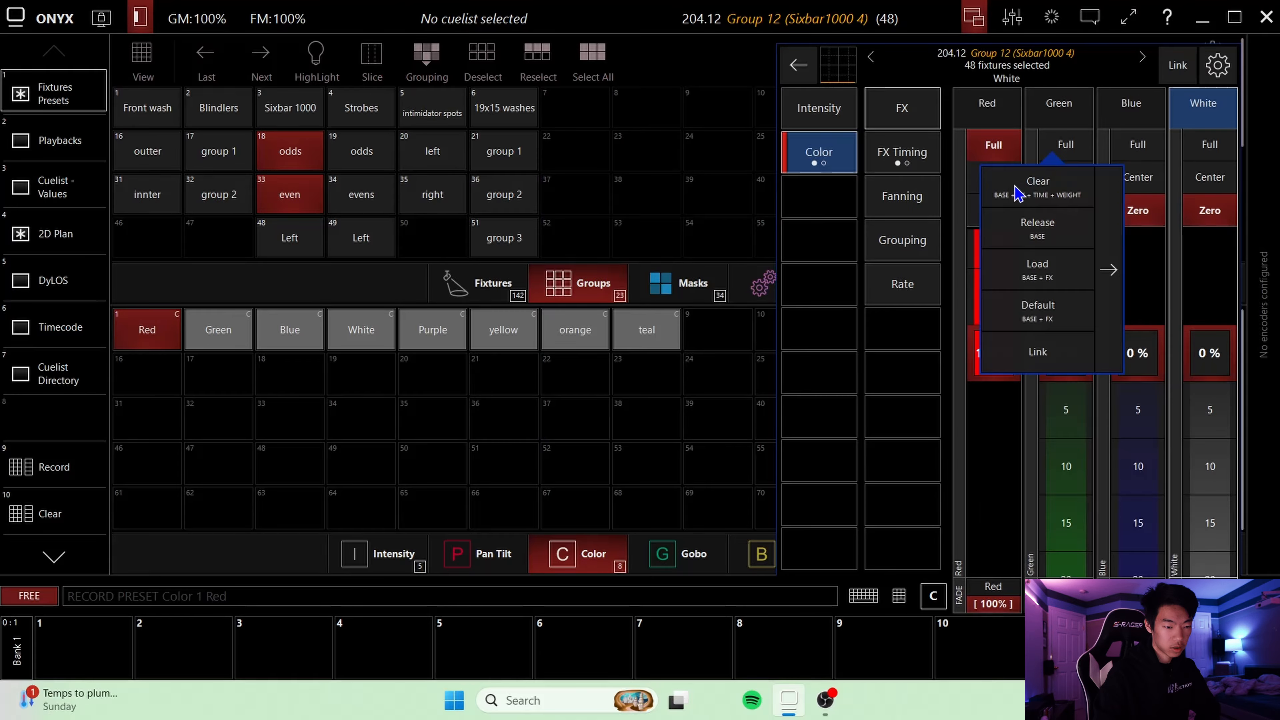
left_click(1151, 296)
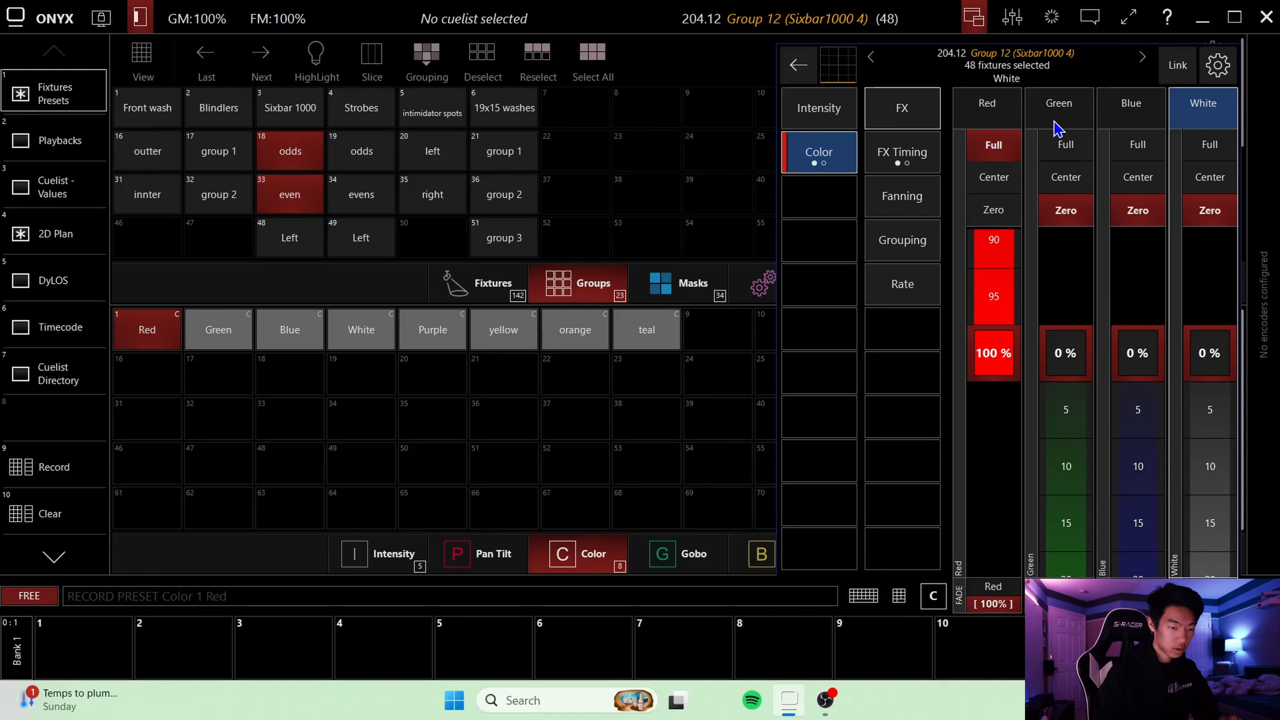
- Set the Sixbar 1000 groups to green 100% and red 0%, and merge the color into the Green preset using the Color filter
left_click(1068, 147)
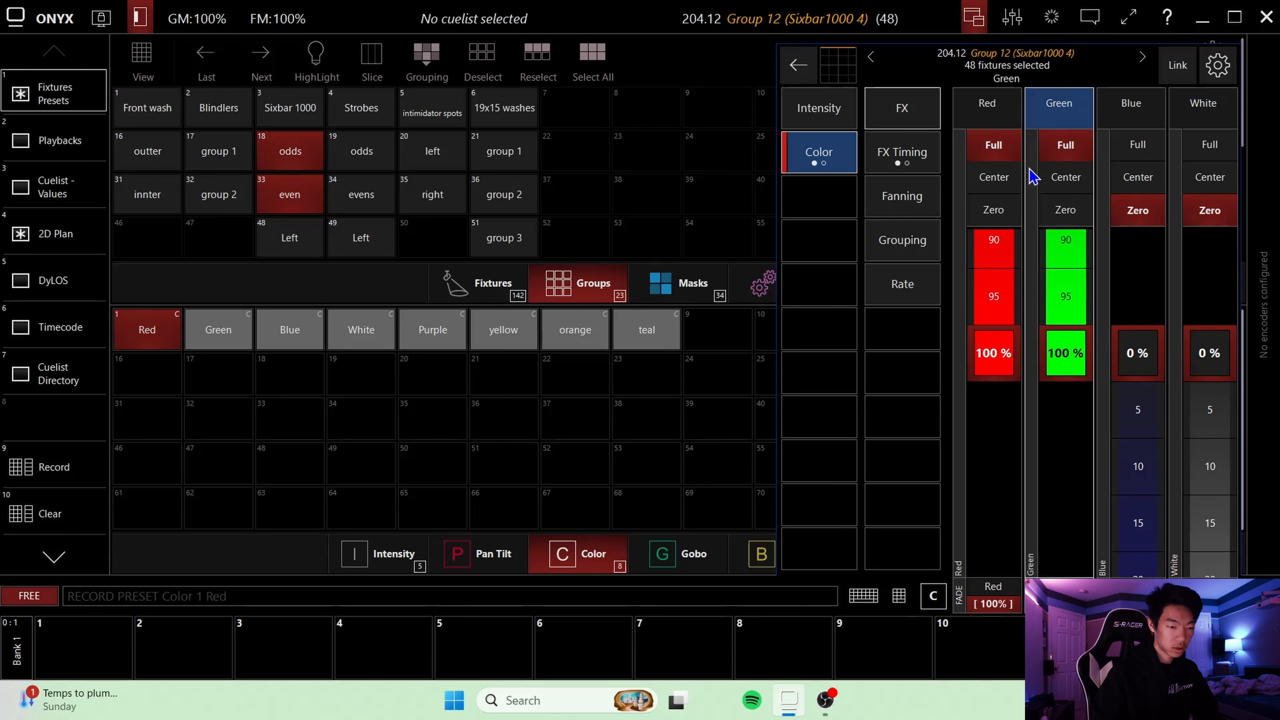
left_click(995, 210)
left_click(50, 465)
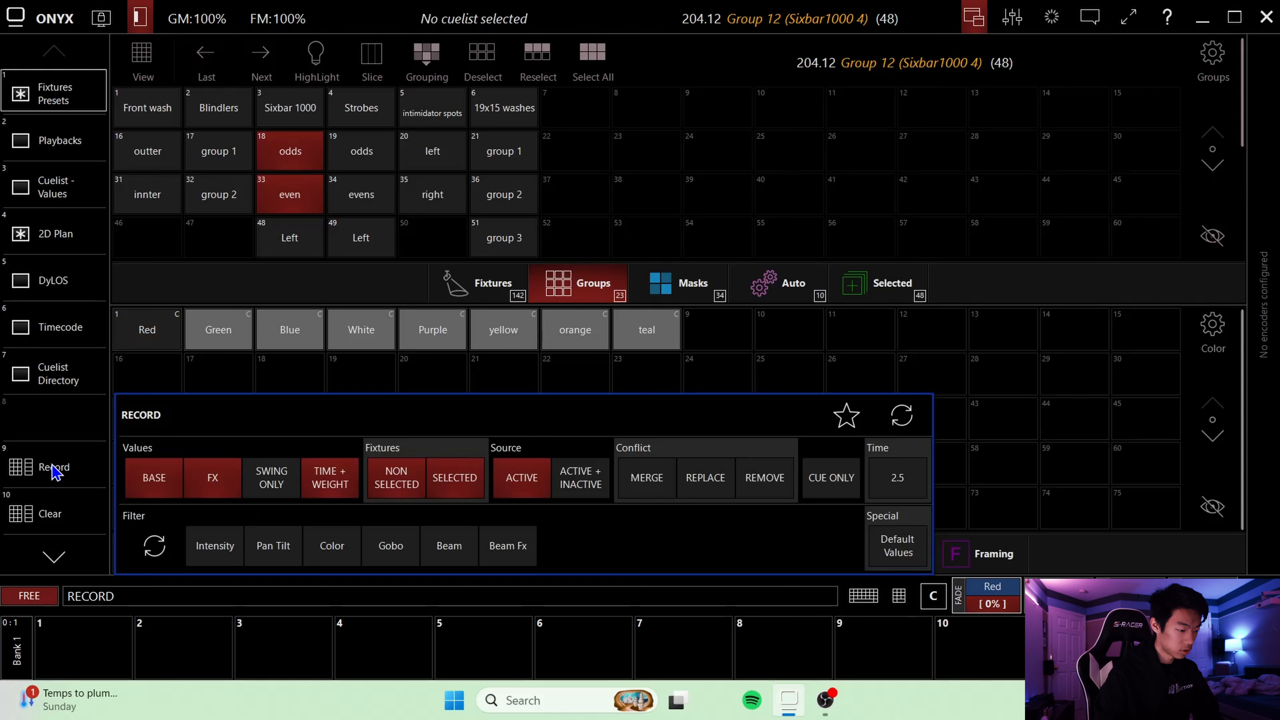
left_click(348, 558)
left_click(218, 329)
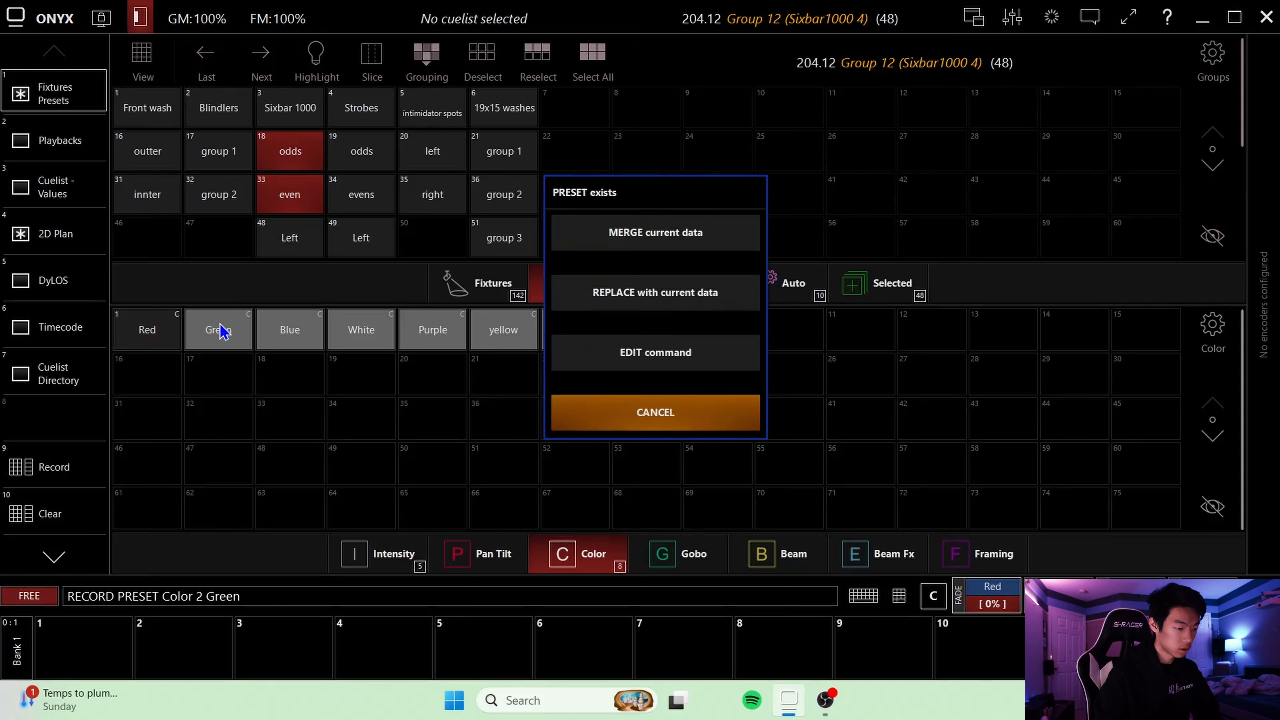
left_click(611, 233)
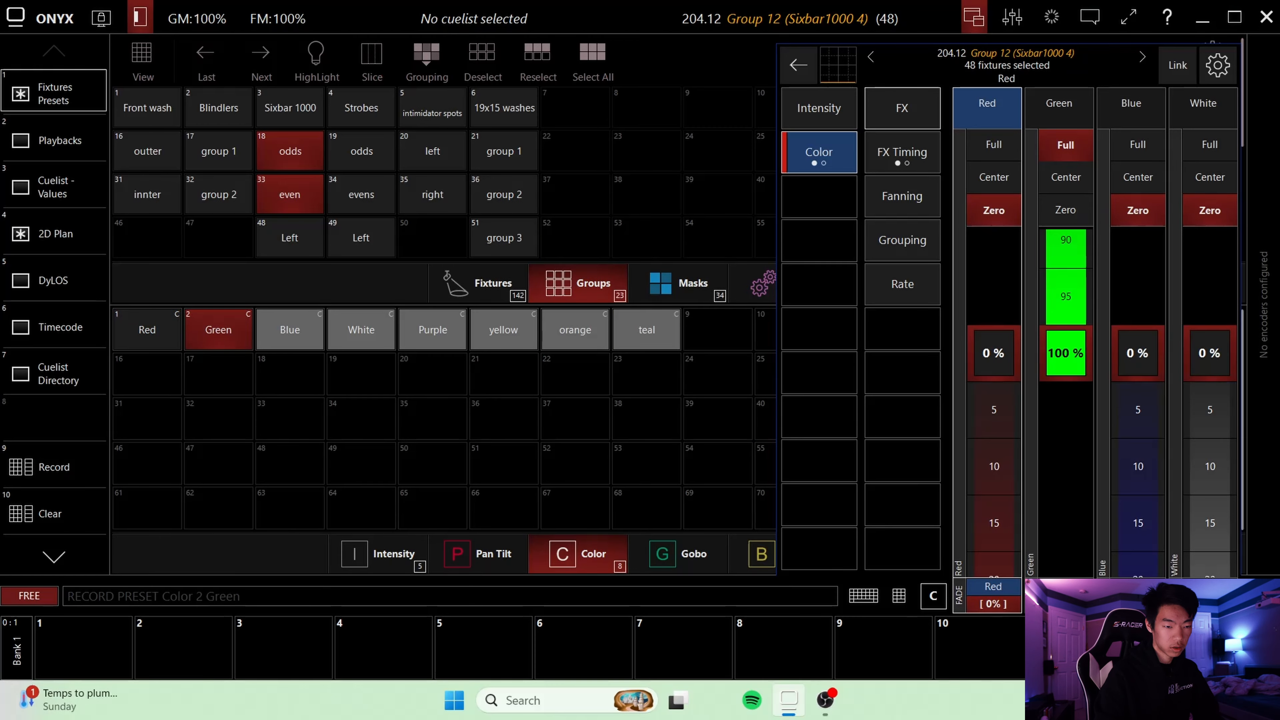
- Set the Sixbar 1000 groups to blue 100% and green 0%, and merge the color into the Blue preset using the Color filter
left_click(1140, 147)
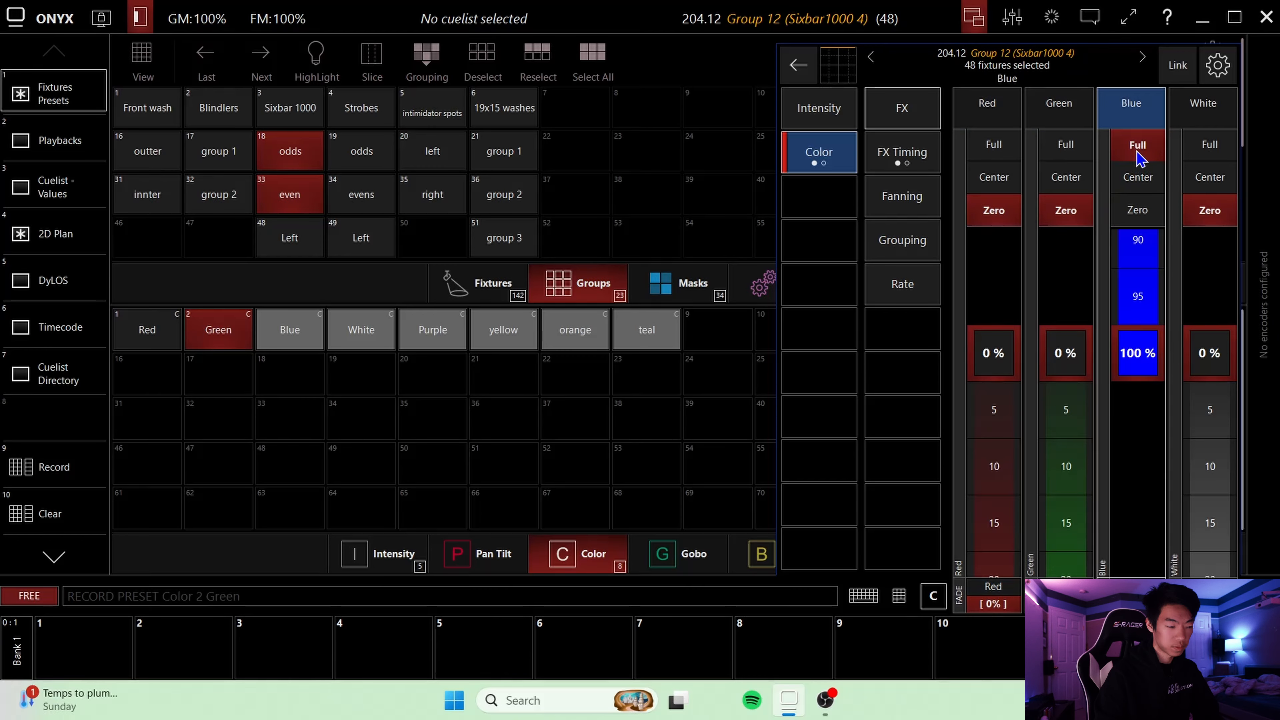
left_click(71, 464)
left_click(320, 551)
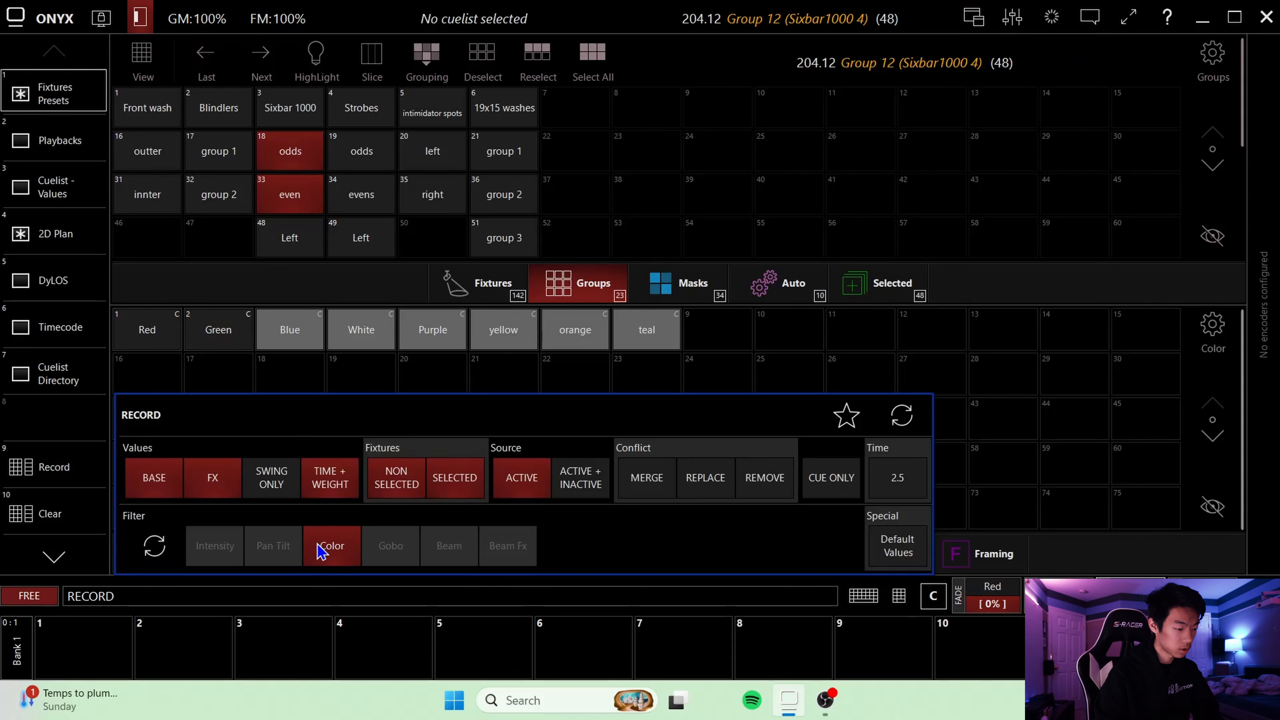
left_click(305, 335)
left_click(607, 237)
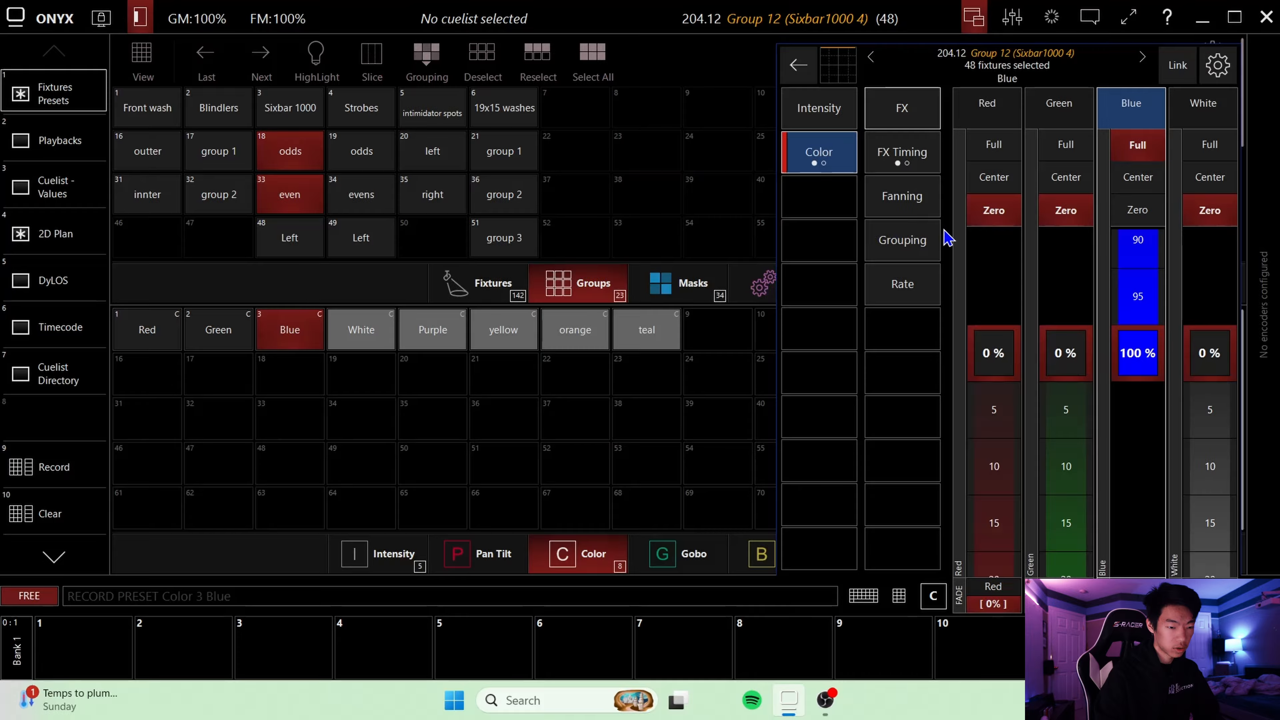
- Set the Sixbar 1000 groups to red 100%, green 50%, blue 0%, white 100% and merge that into the White preset using the Color filter
left_click(1128, 203)
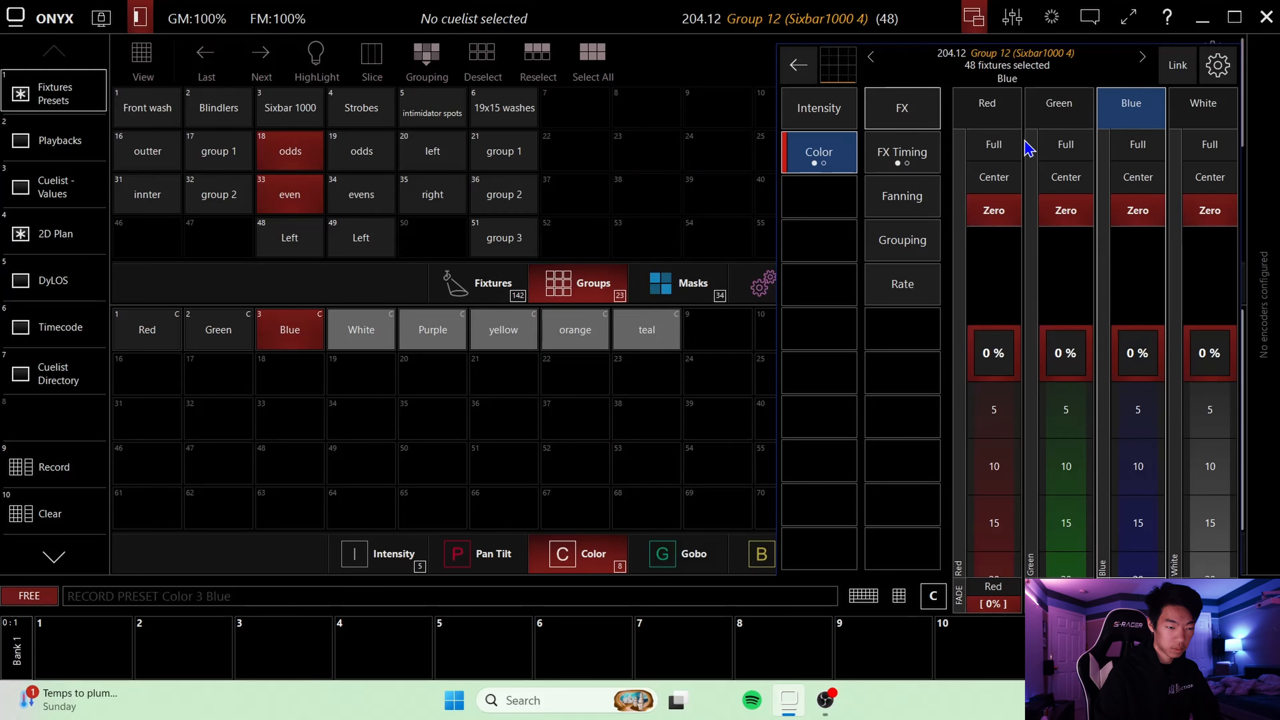
left_click(1004, 144)
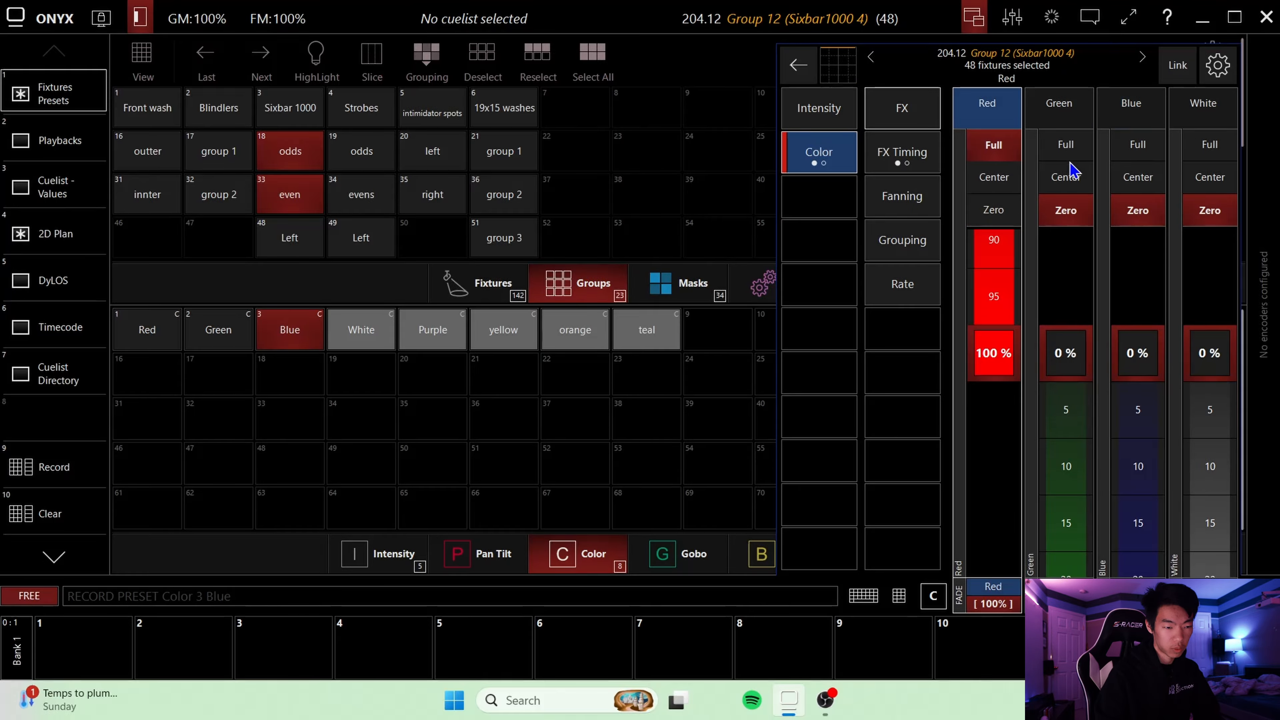
left_click(1073, 174)
left_click(1210, 144)
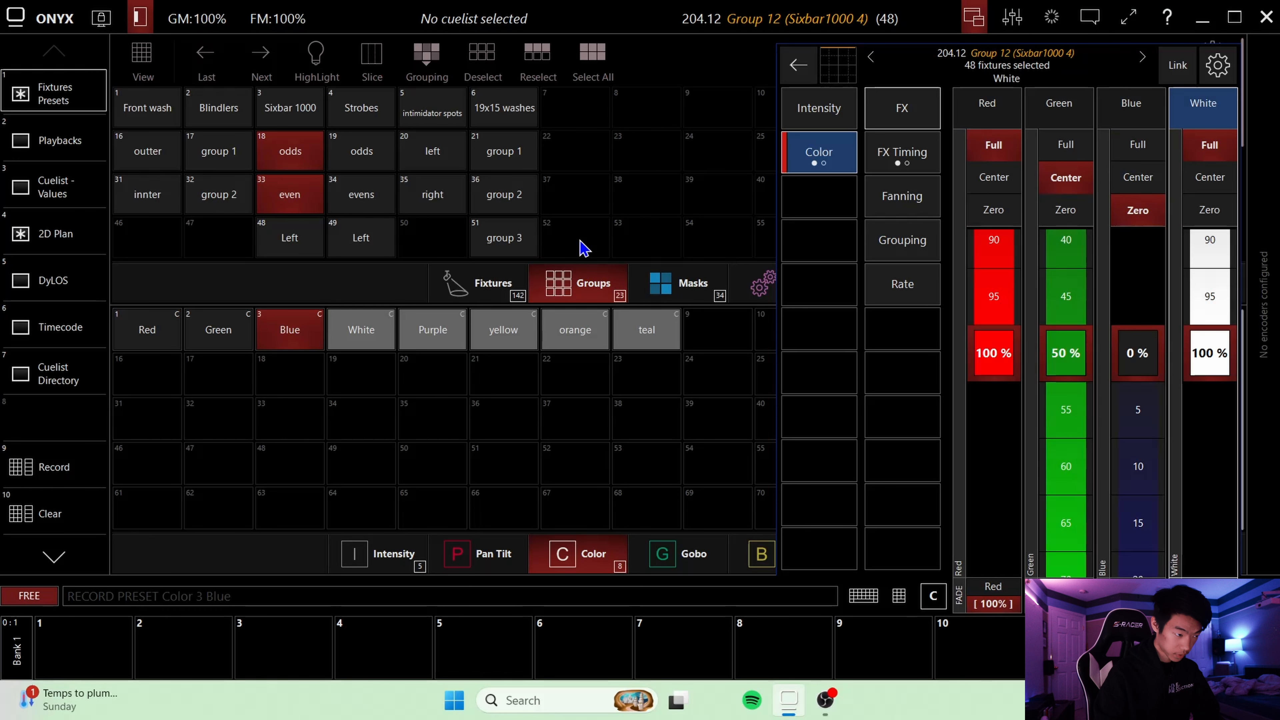
left_click(74, 467)
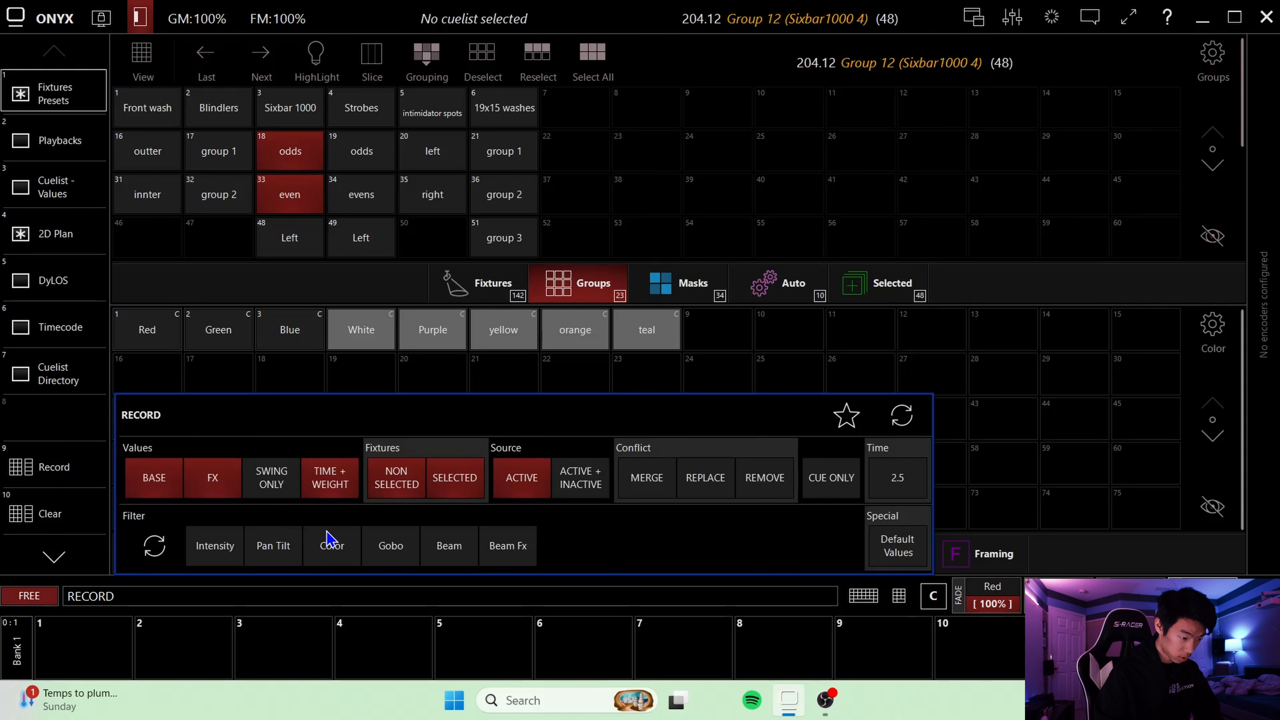
left_click(333, 544)
left_click(374, 333)
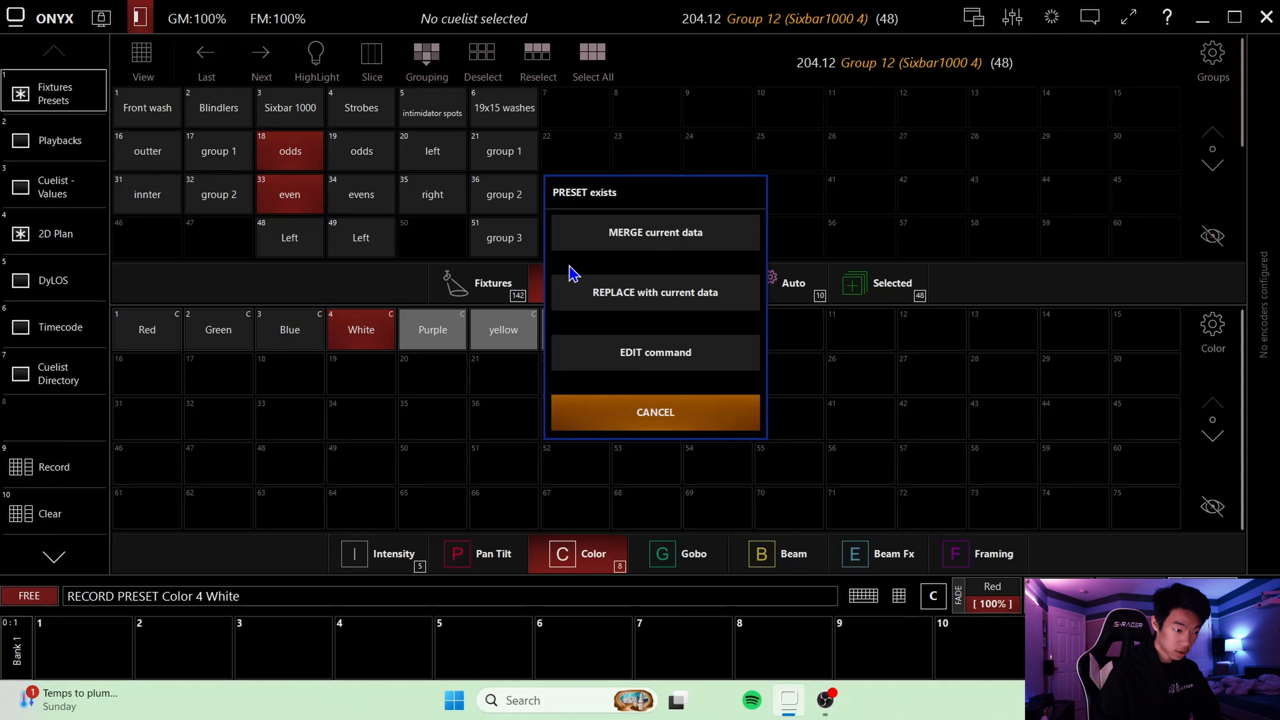
left_click(634, 244)
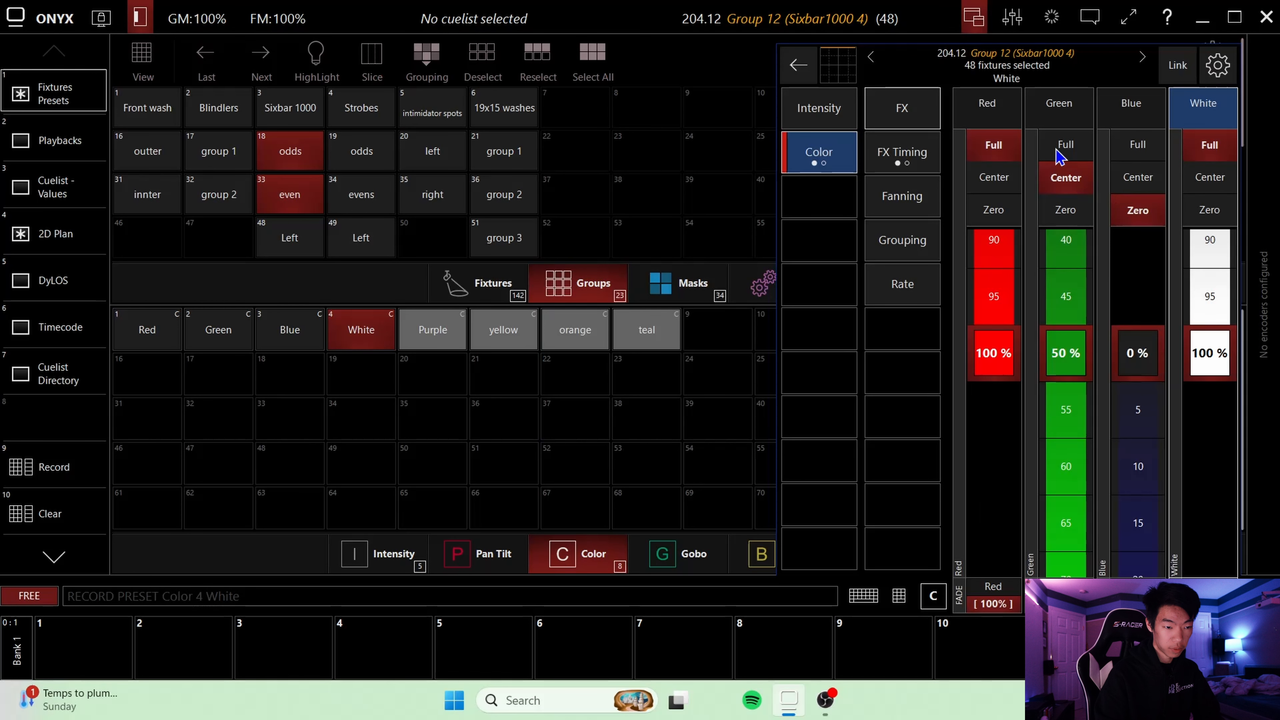
- Set green to 0%, blue to 100% and white to 0%, and merge the Sixbar 1000 color into the Purple preset using the Color filter
left_click(1065, 210)
left_click(1138, 145)
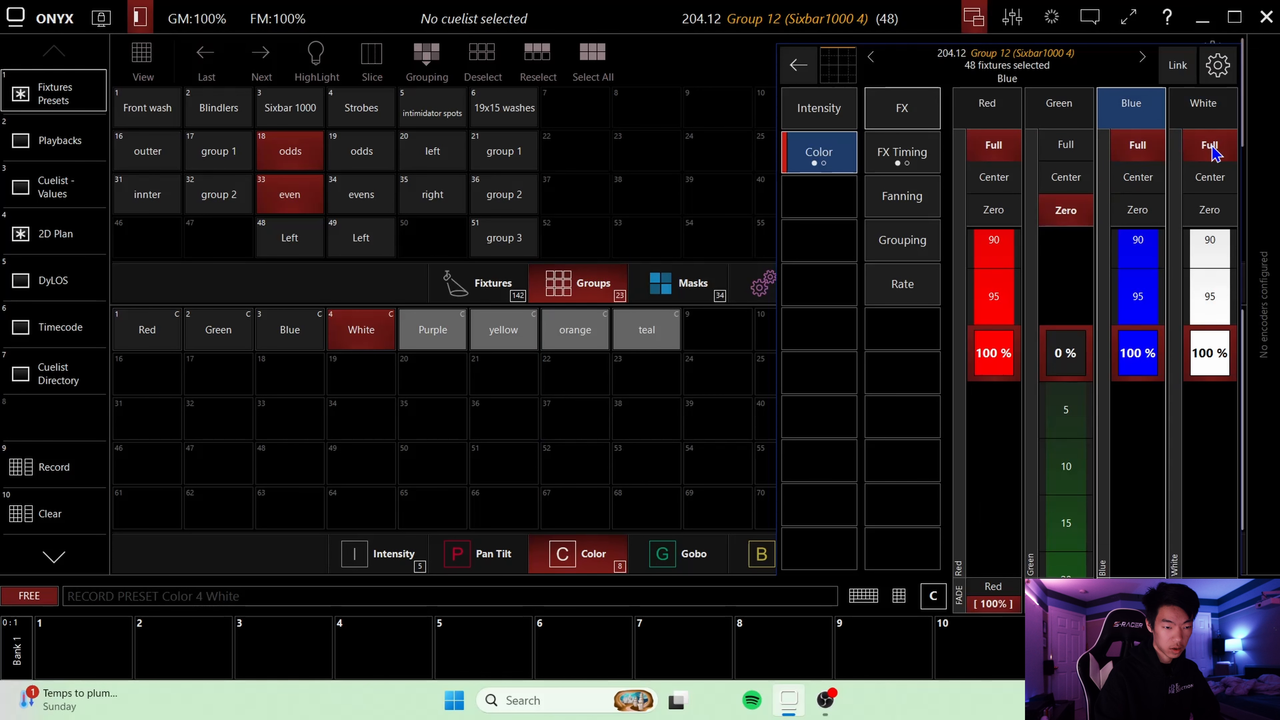
left_click(1210, 210)
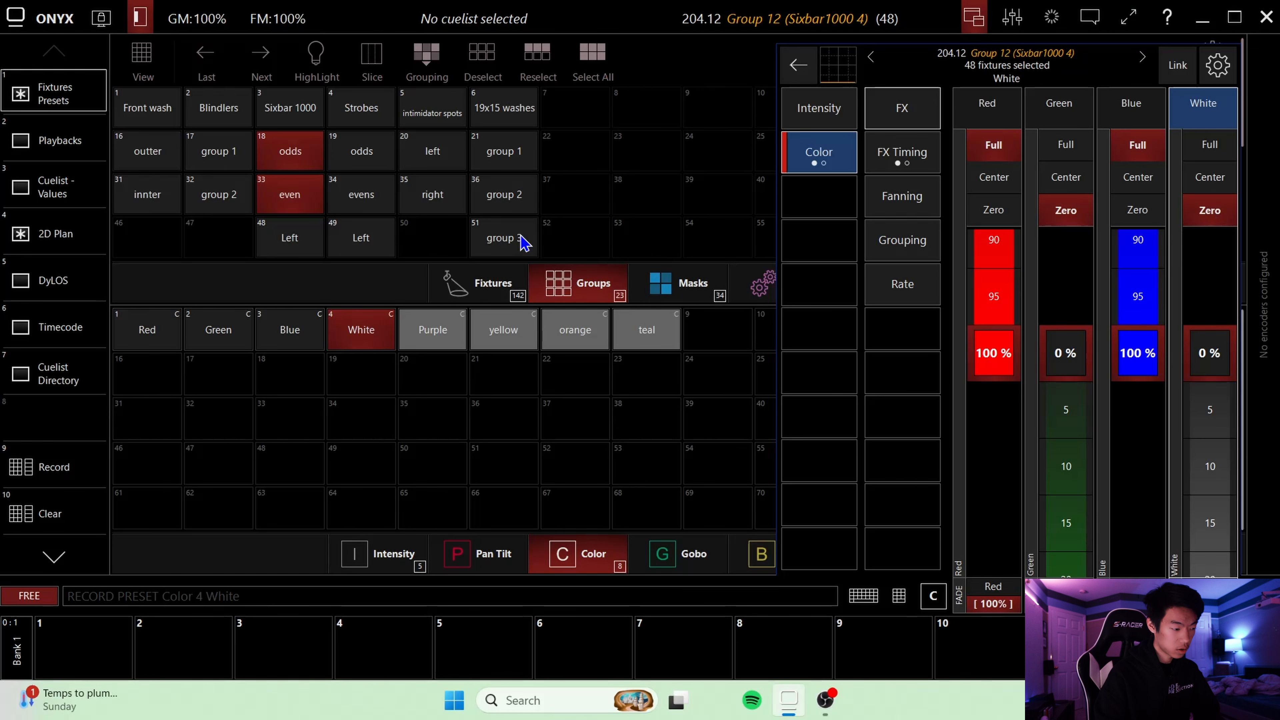
left_click(55, 465)
left_click(334, 546)
left_click(428, 332)
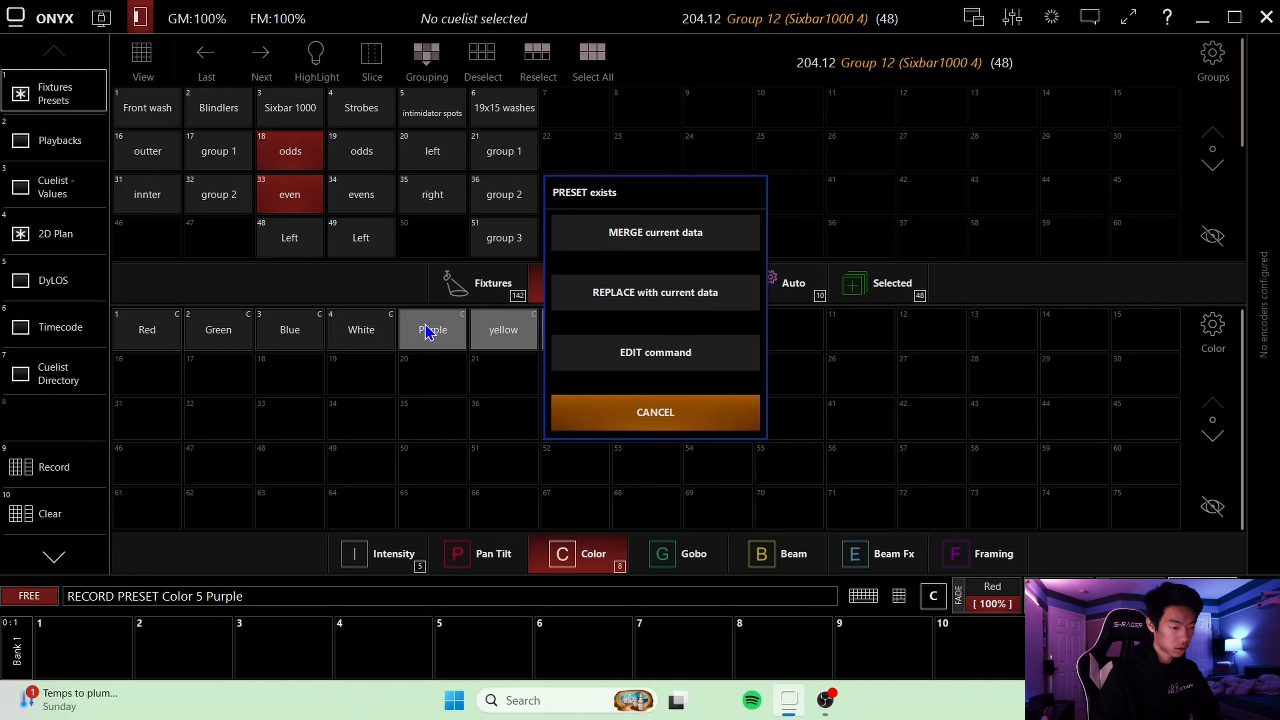
left_click(670, 235)
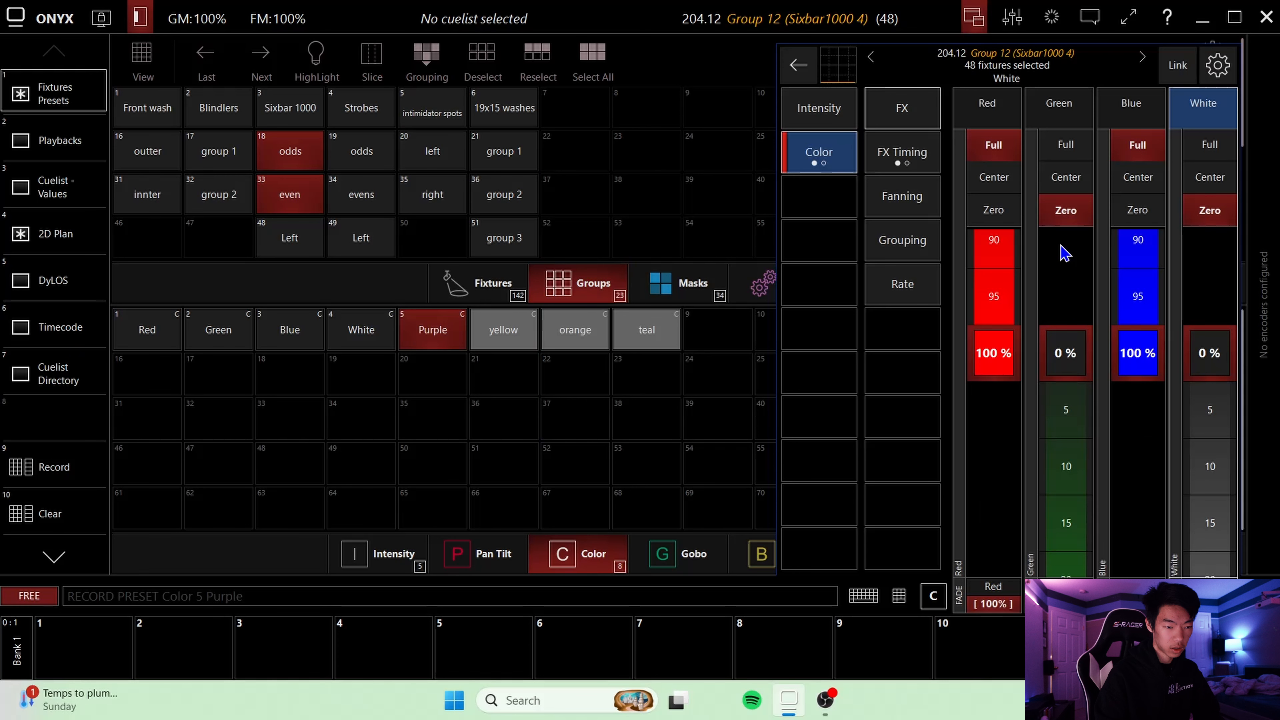
- Set green to 100% and blue to 0%, and merge the Sixbar 1000 color into the yellow preset using the Color filter
left_click(1066, 146)
left_click(1135, 207)
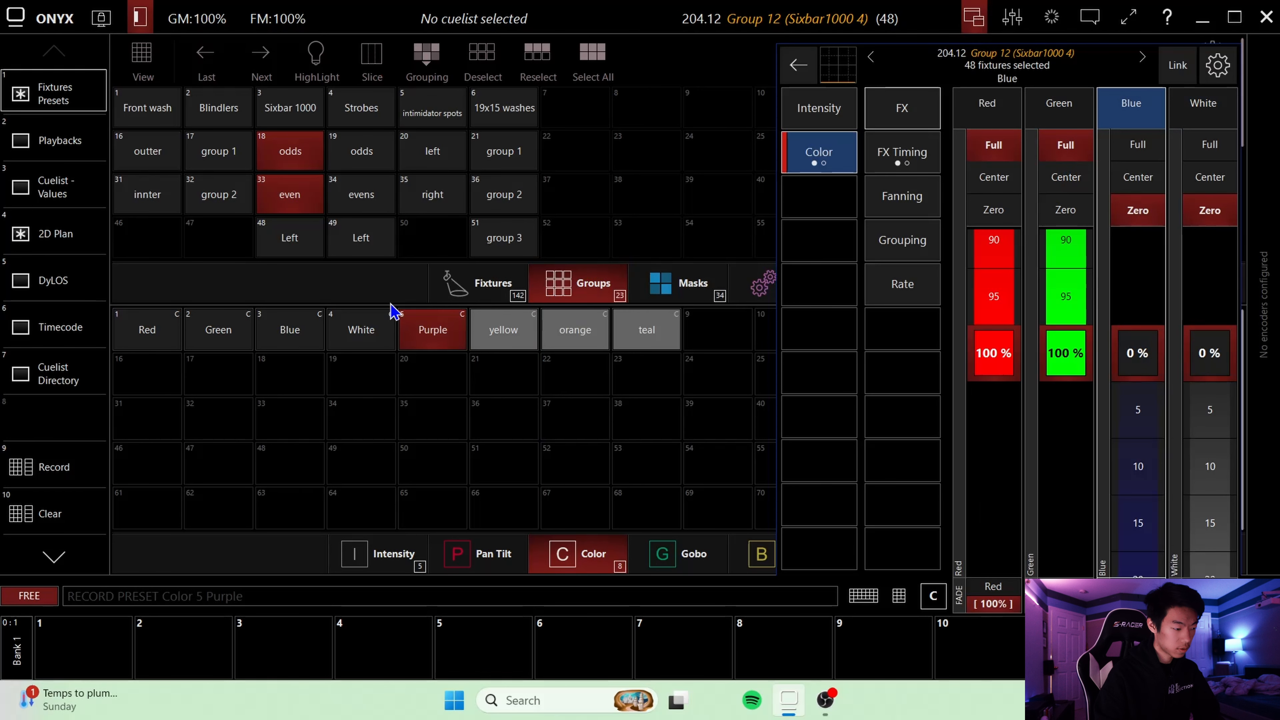
left_click(35, 474)
left_click(337, 543)
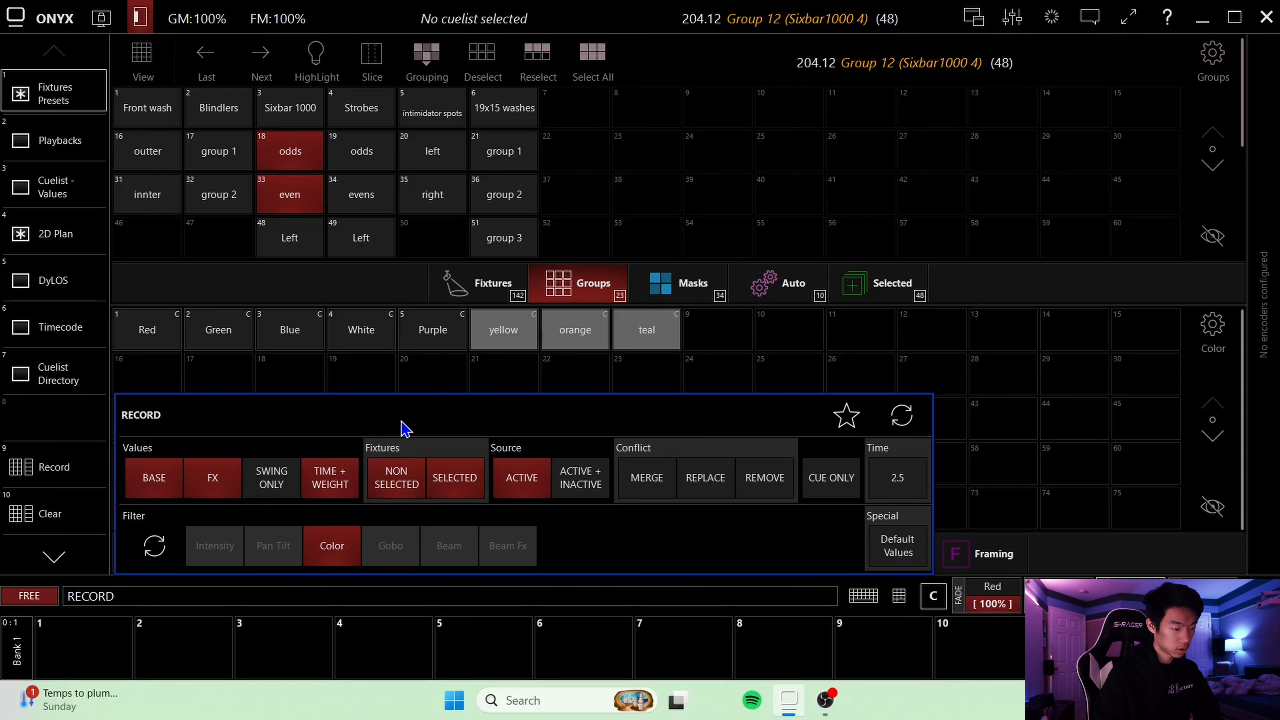
left_click(516, 331)
left_click(695, 240)
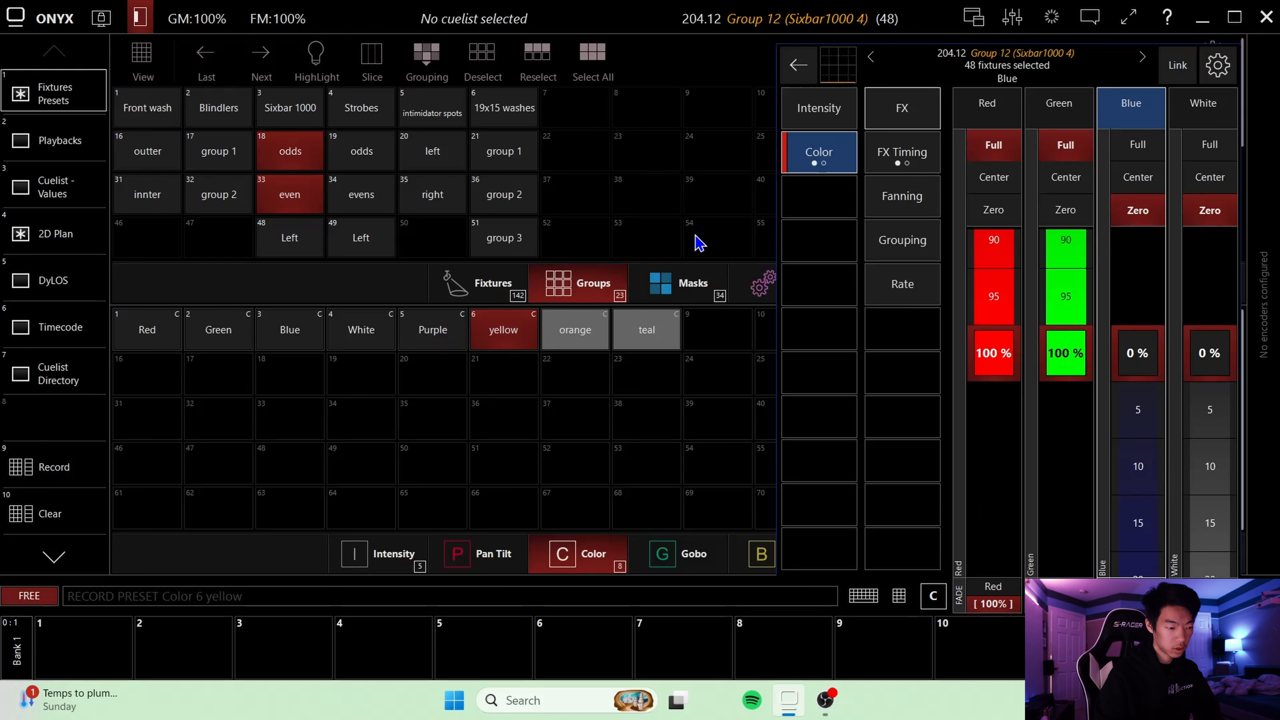
- Lower the green of the Sixbar 1000 groups to 25%
left_click(1065, 183)
left_click(1061, 264)
left_click(1060, 265)
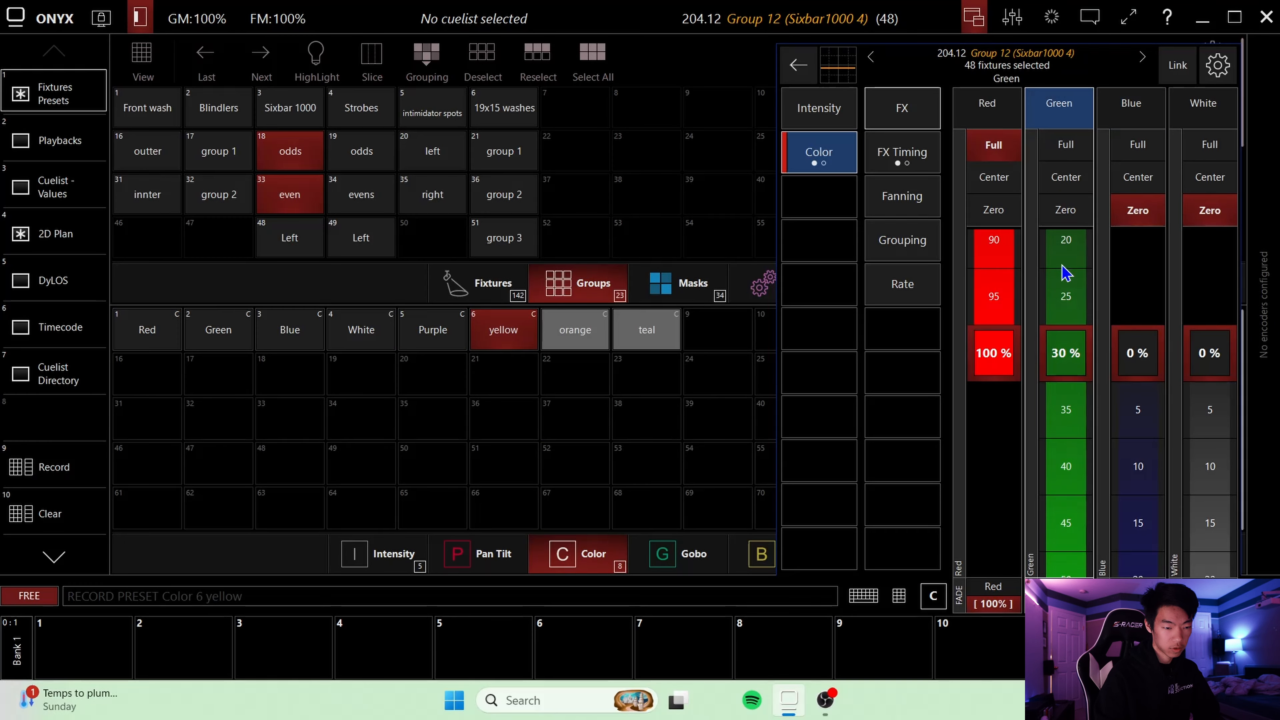
left_click(1060, 264)
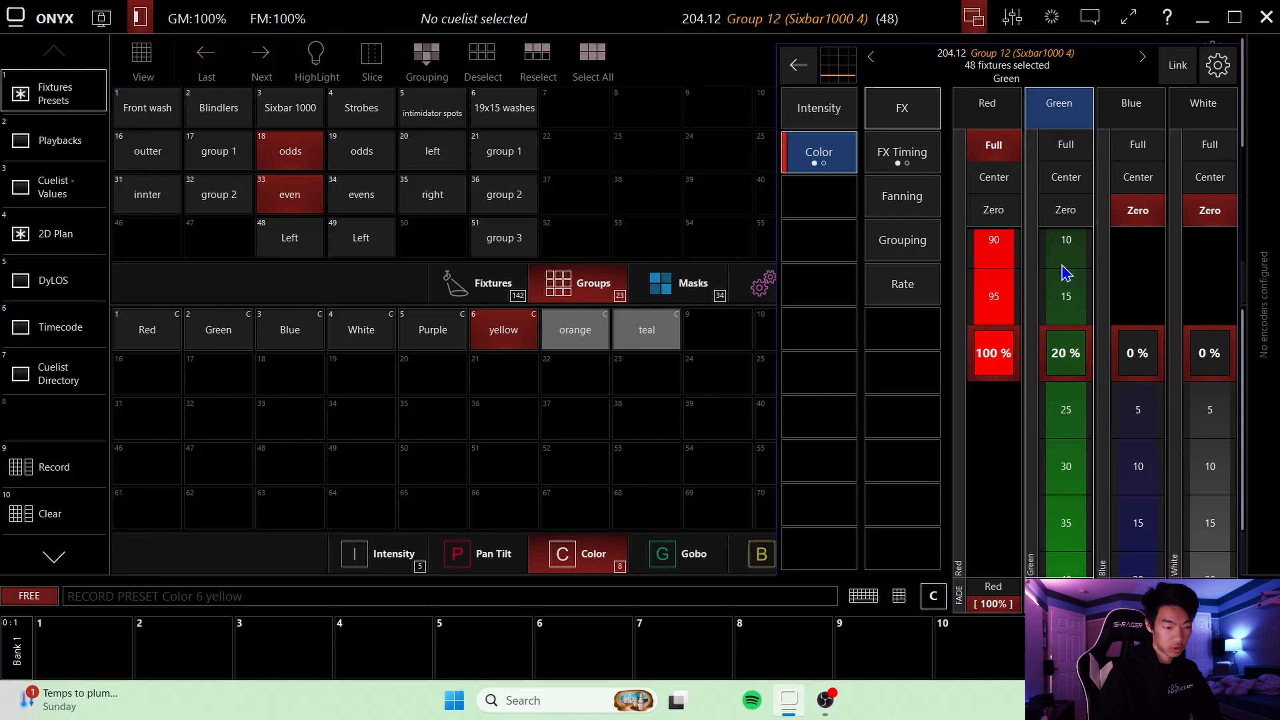
right_click(1067, 417)
left_click(1060, 407)
left_click(1061, 407)
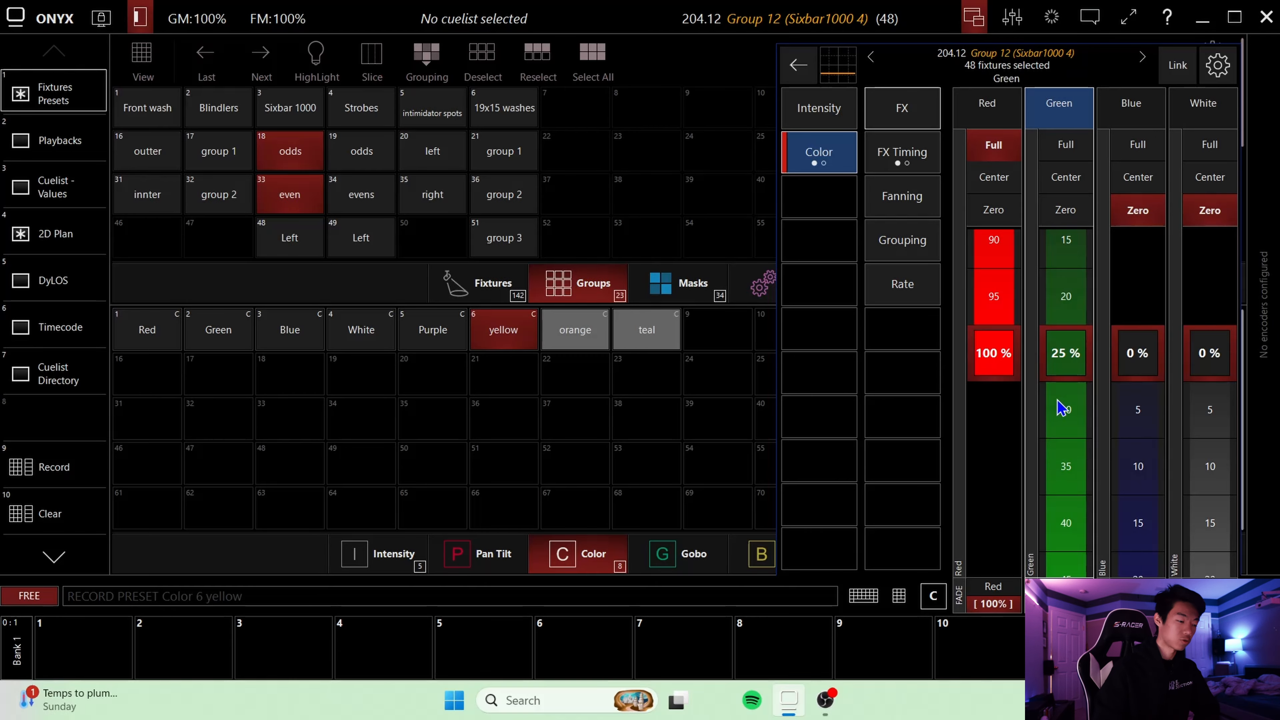
- Record the Sixbar 1000 orange with the Color filter, merging it into the existing orange preset
left_click(25, 466)
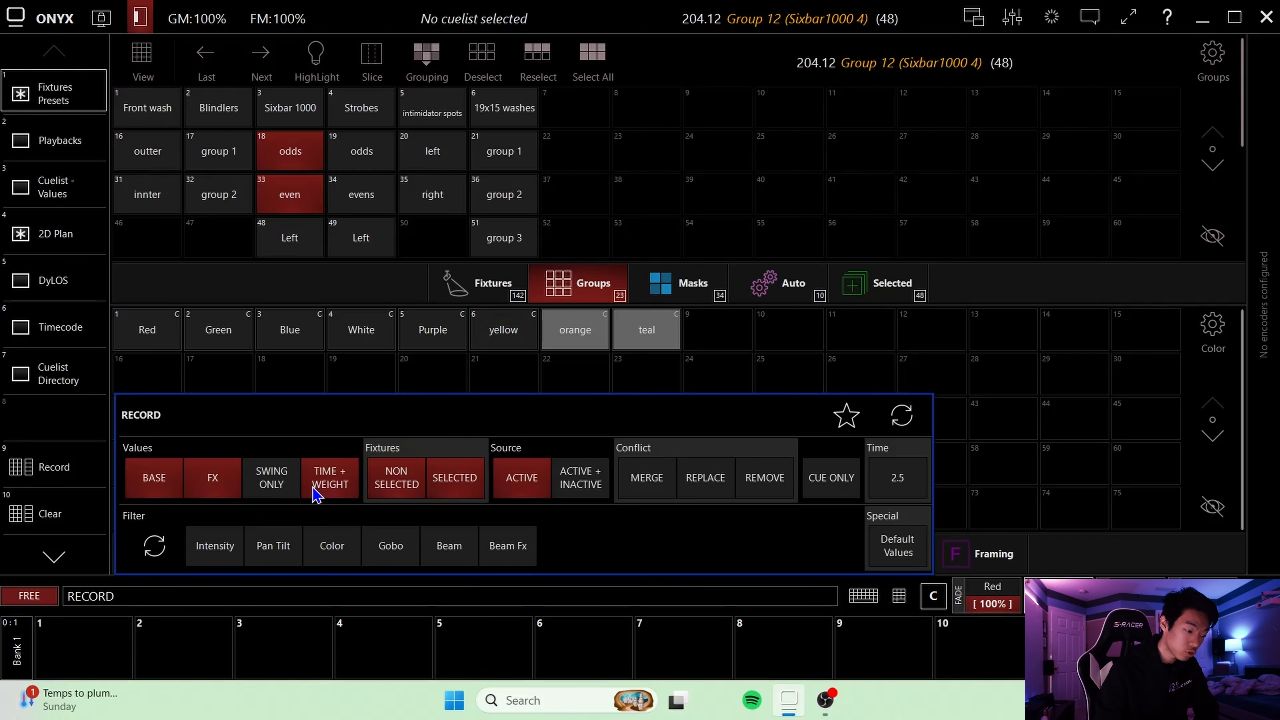
left_click(332, 541)
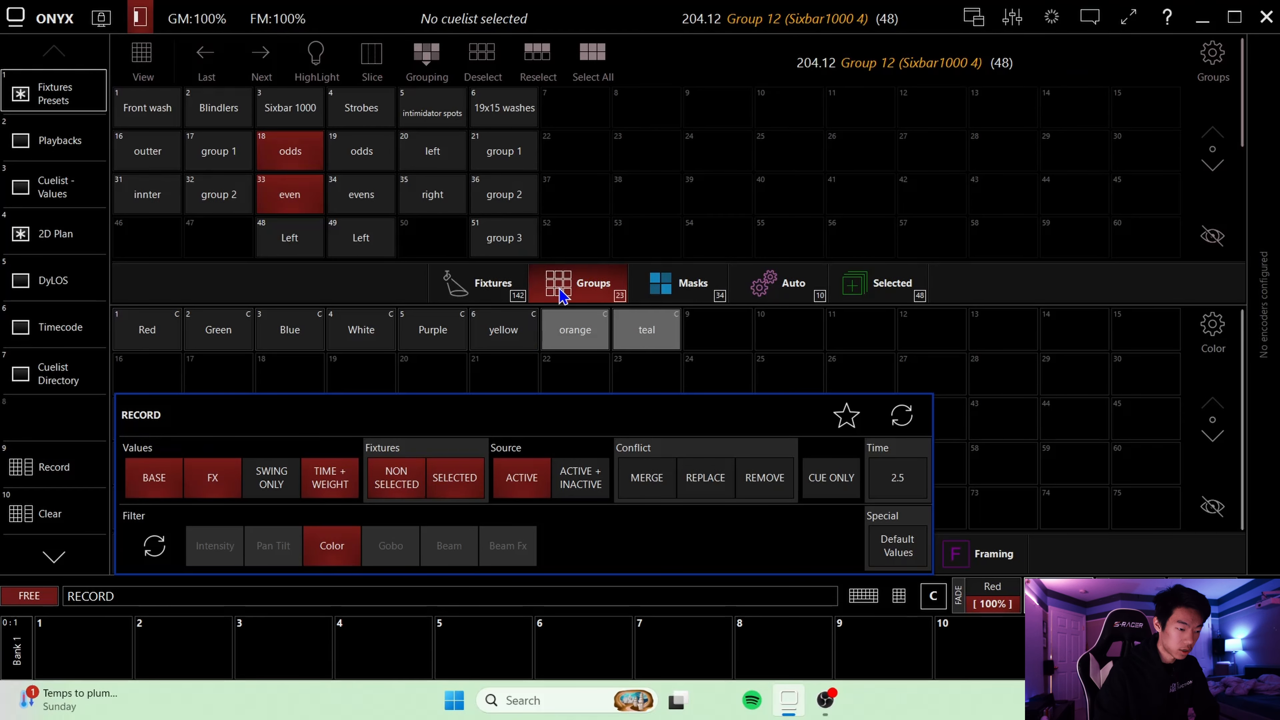
left_click(578, 330)
left_click(654, 233)
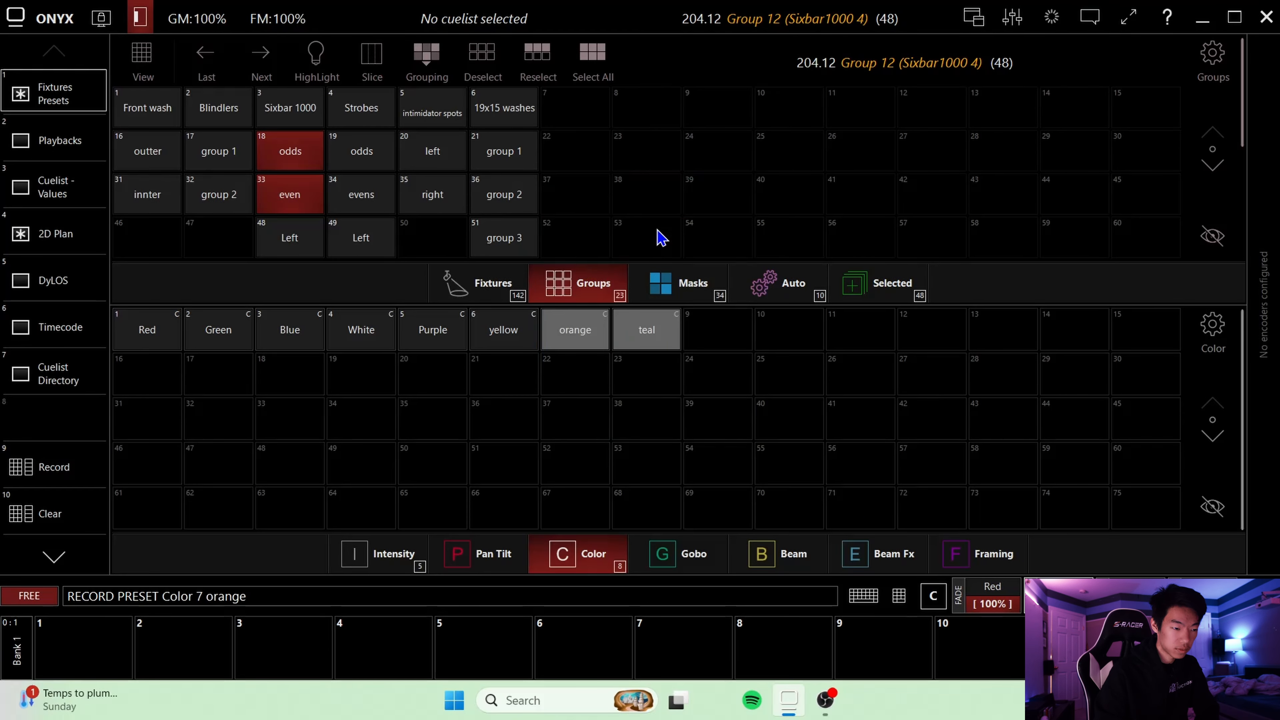
- Set the Sixbar 1000 groups to blue 100%, green 100% and red 0%, and merge the color into the teal preset using the Color filter
left_click(1067, 210)
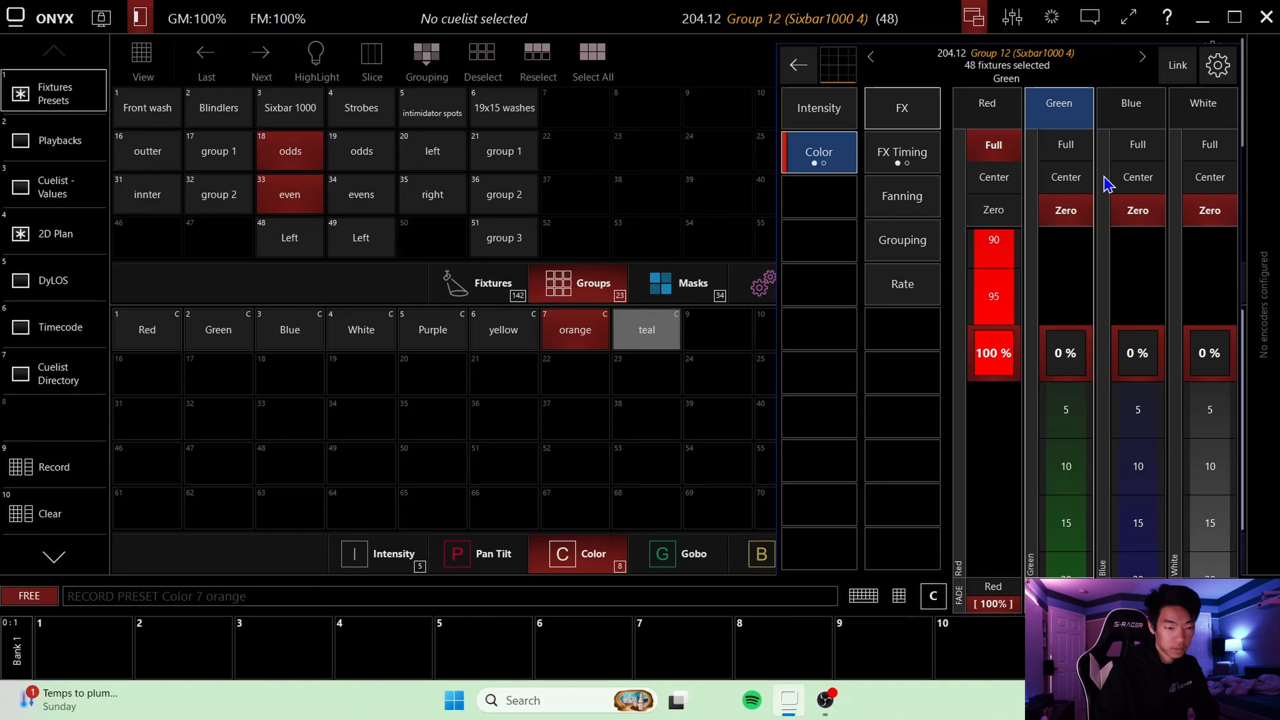
left_click(1129, 153)
left_click(1063, 151)
left_click(997, 205)
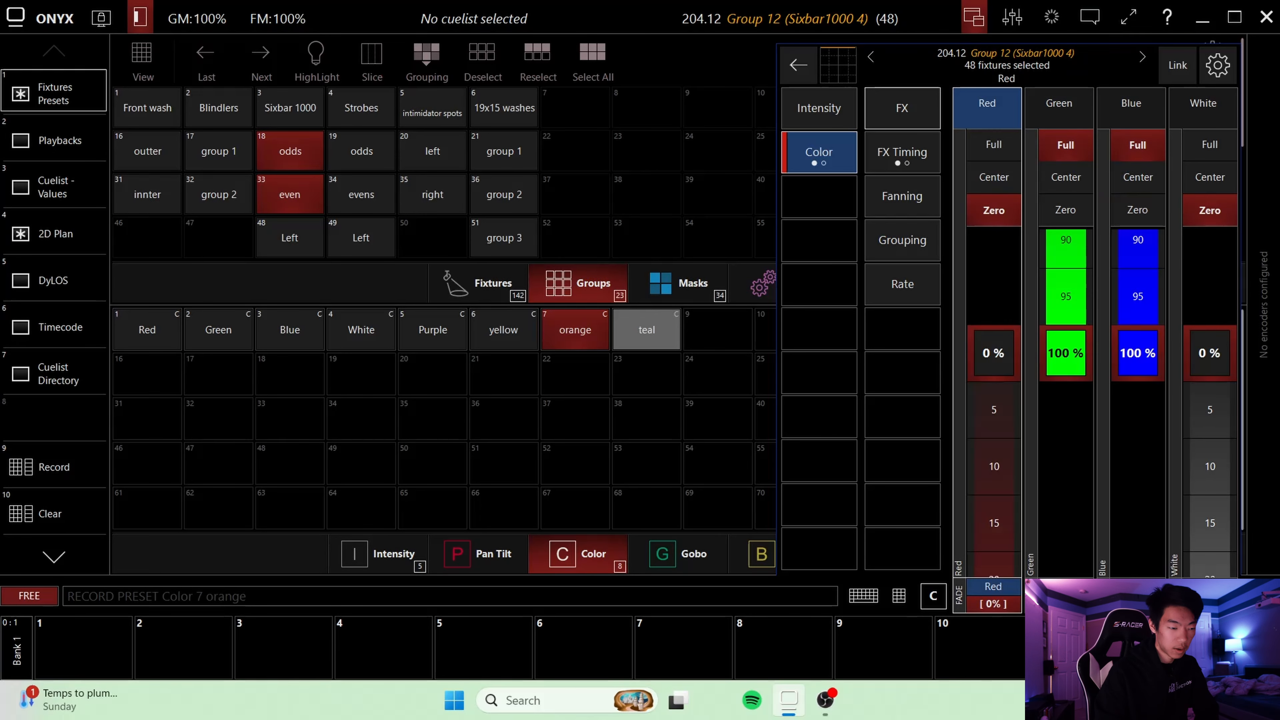
left_click(81, 465)
left_click(328, 545)
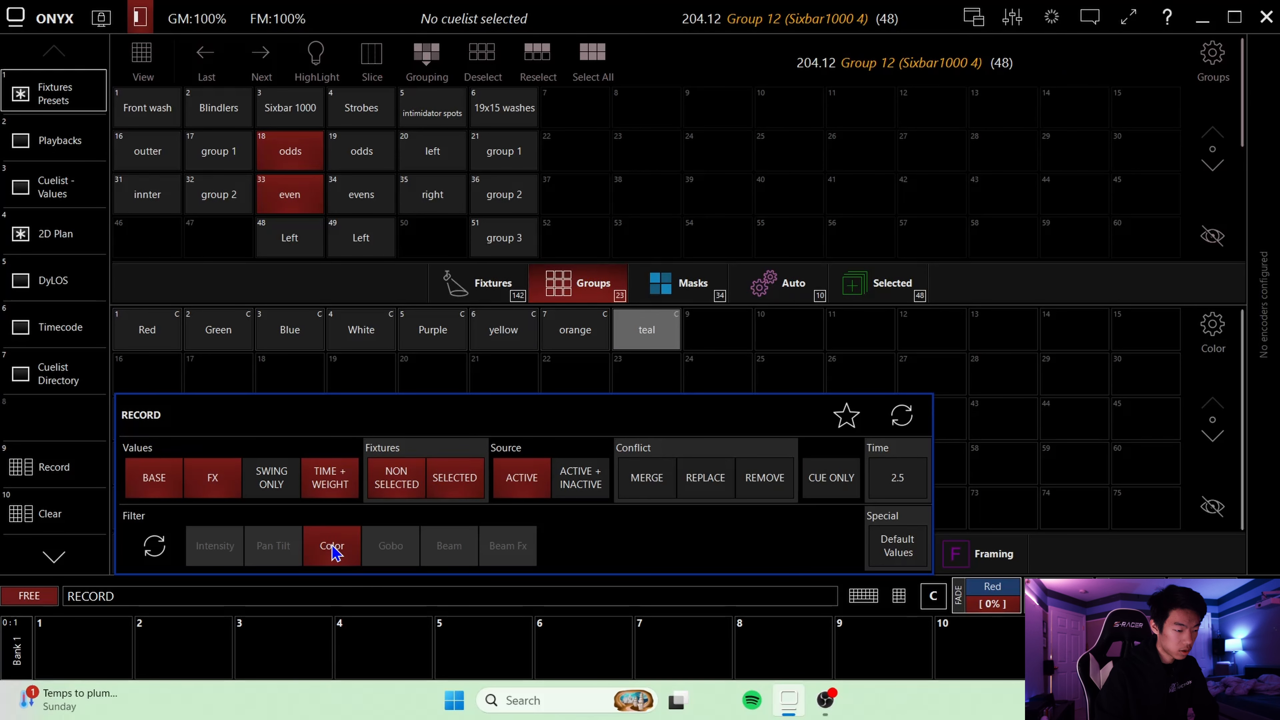
left_click(647, 323)
left_click(607, 242)
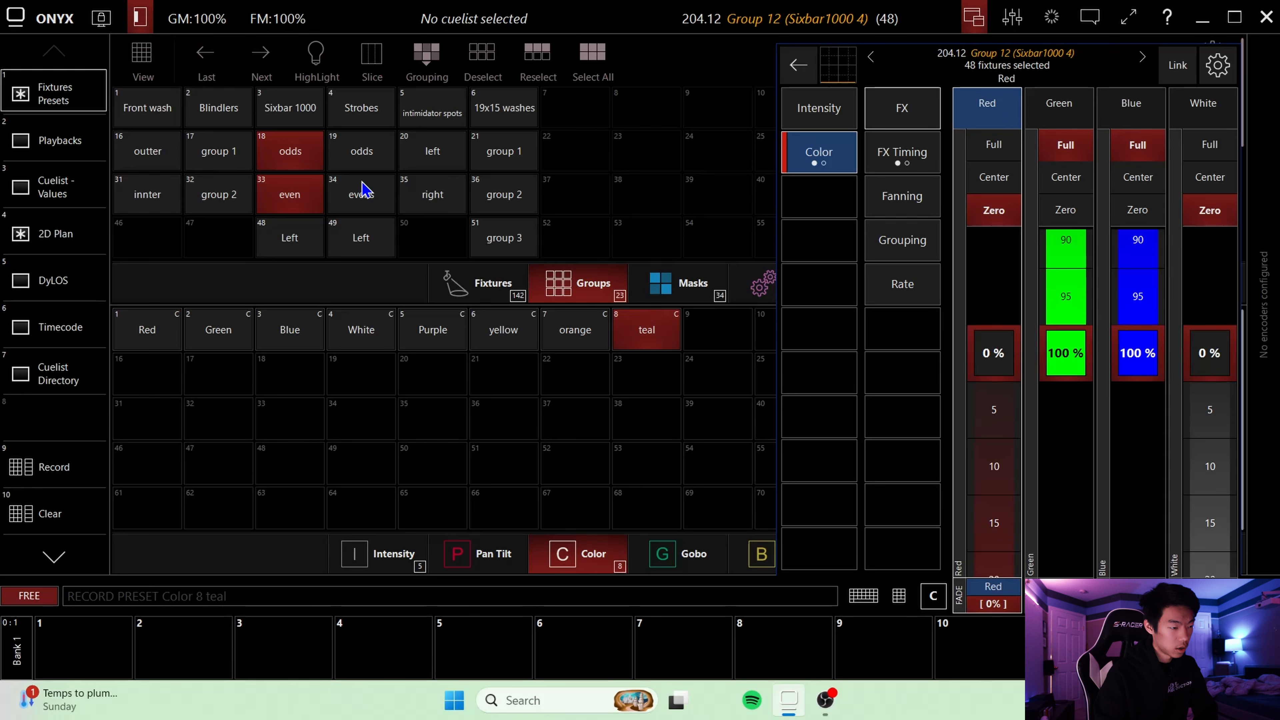
- Select the Strobes odds and evens groups and set their green and blue to 0%
left_click(357, 164)
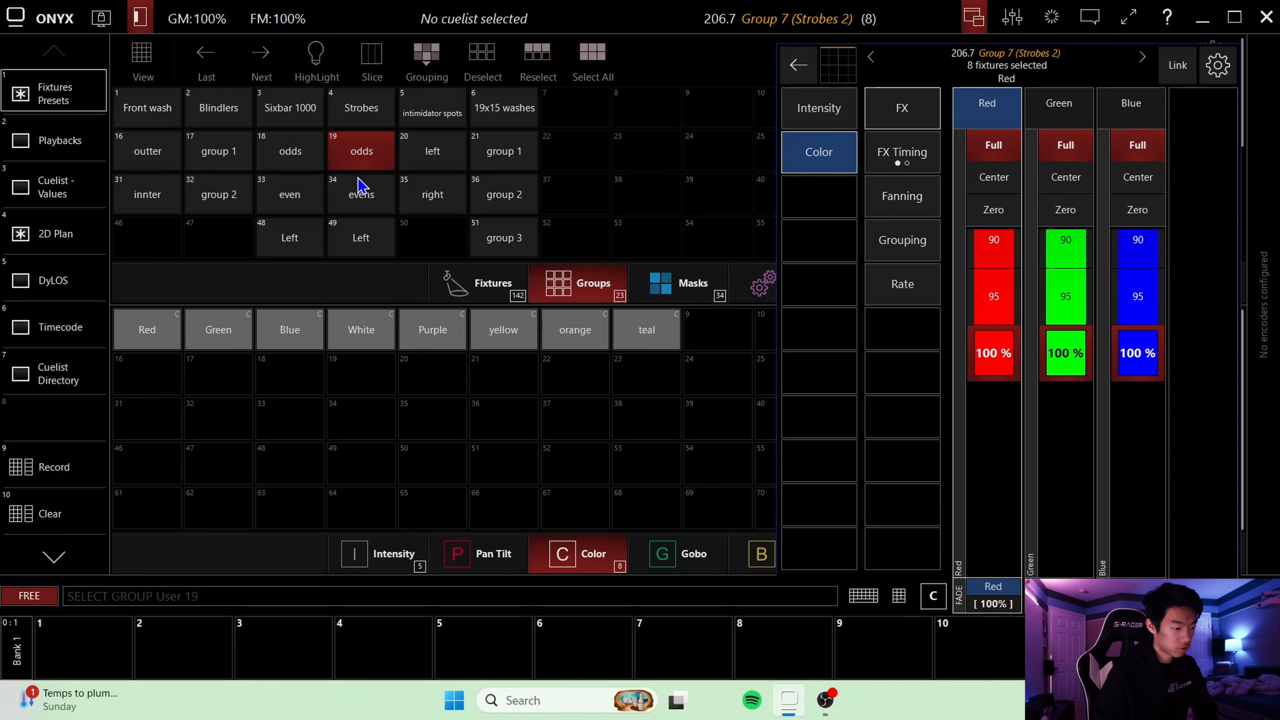
left_click(363, 189)
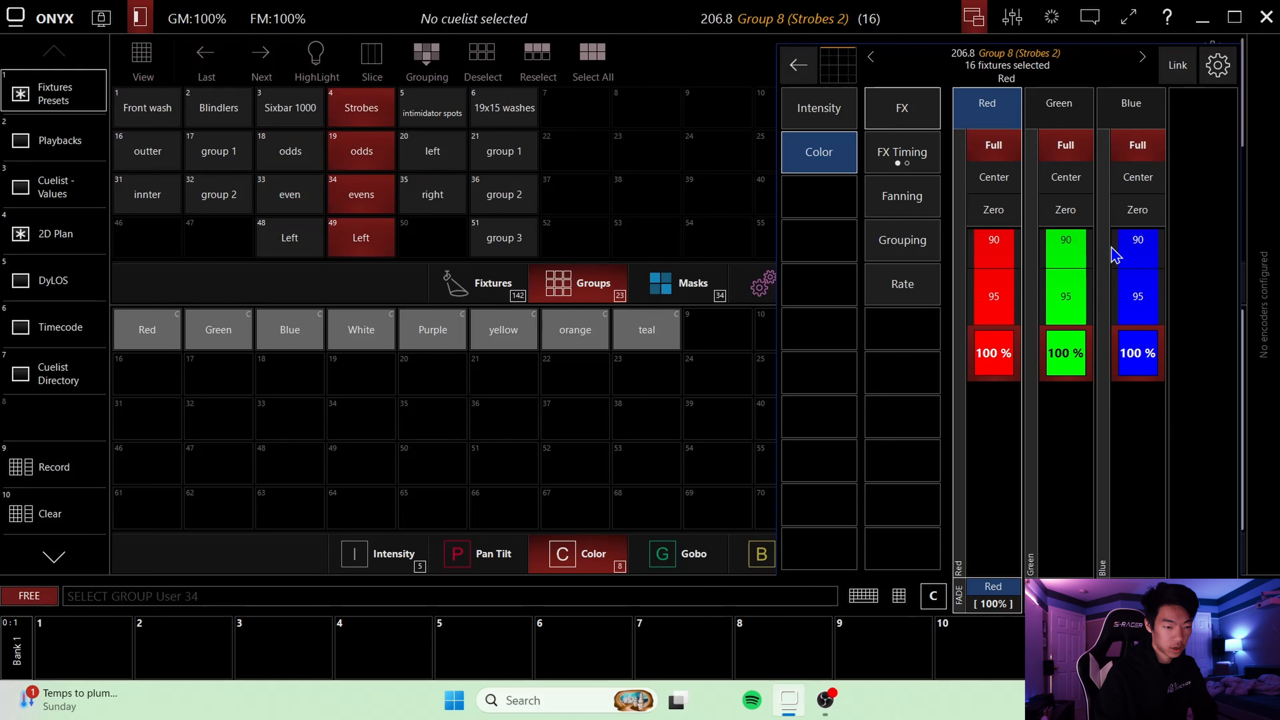
left_click(1073, 210)
left_click(1115, 221)
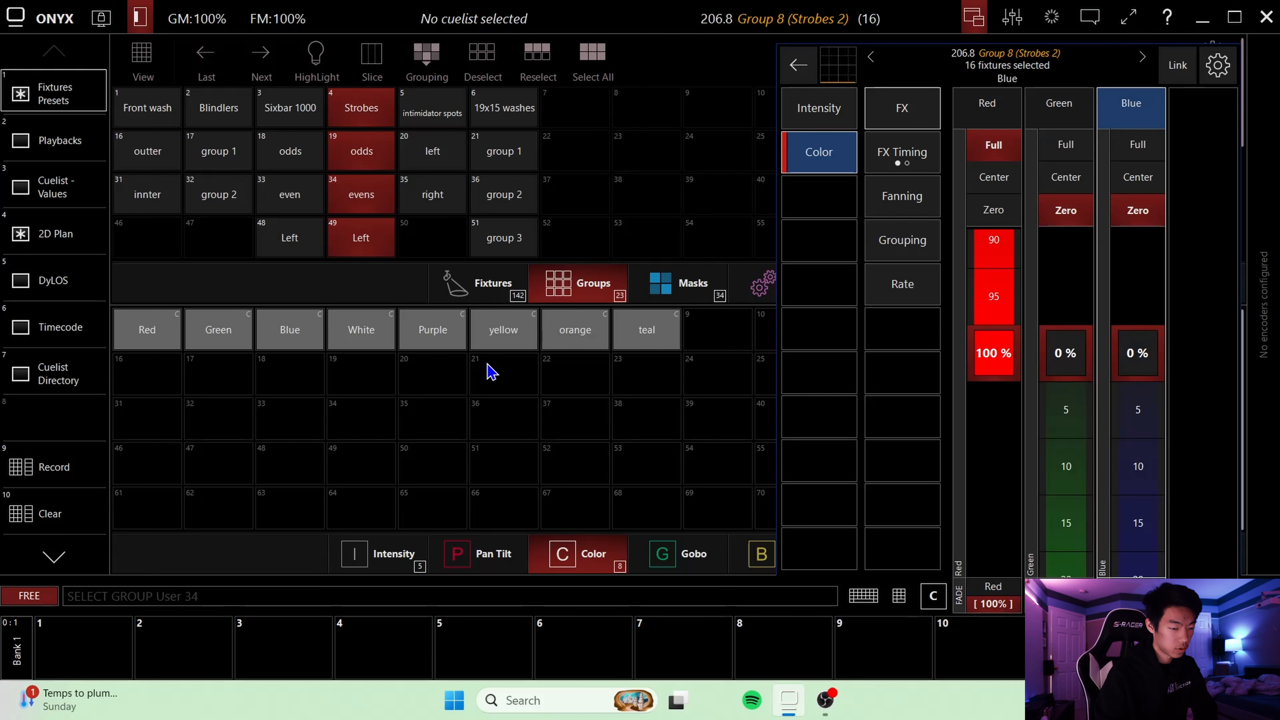
left_click(1263, 595)
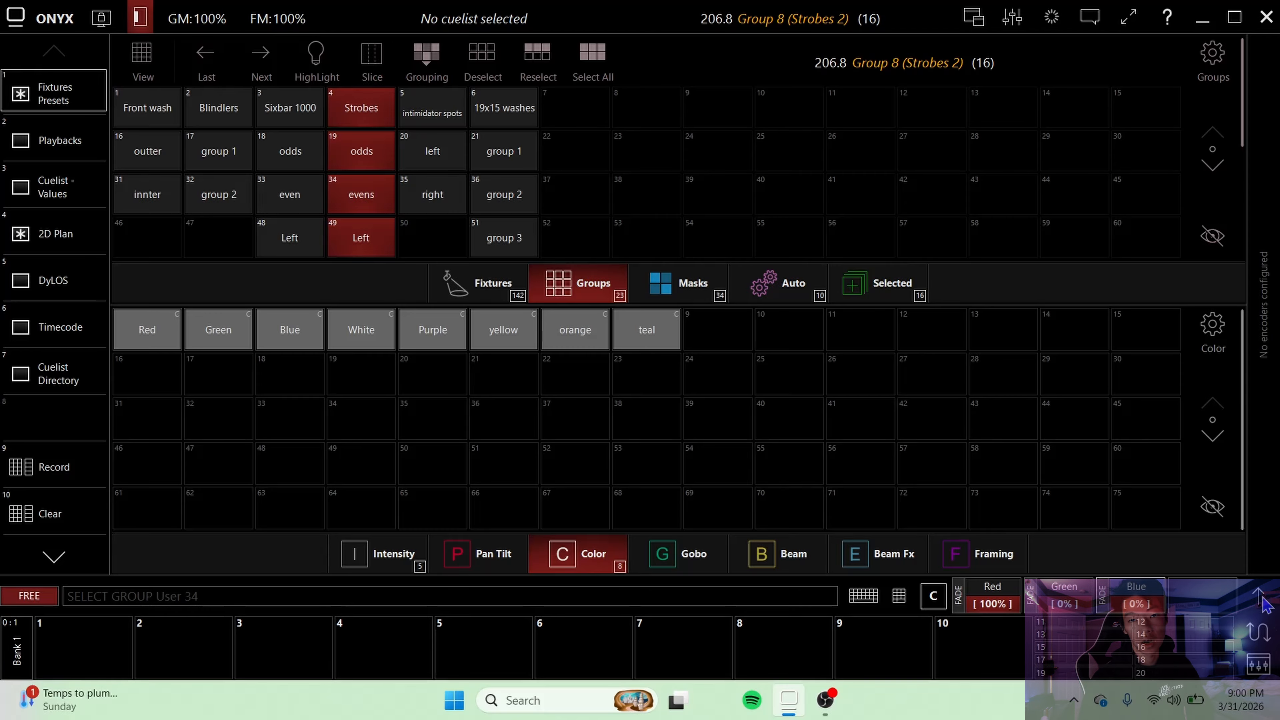
left_click(1262, 595)
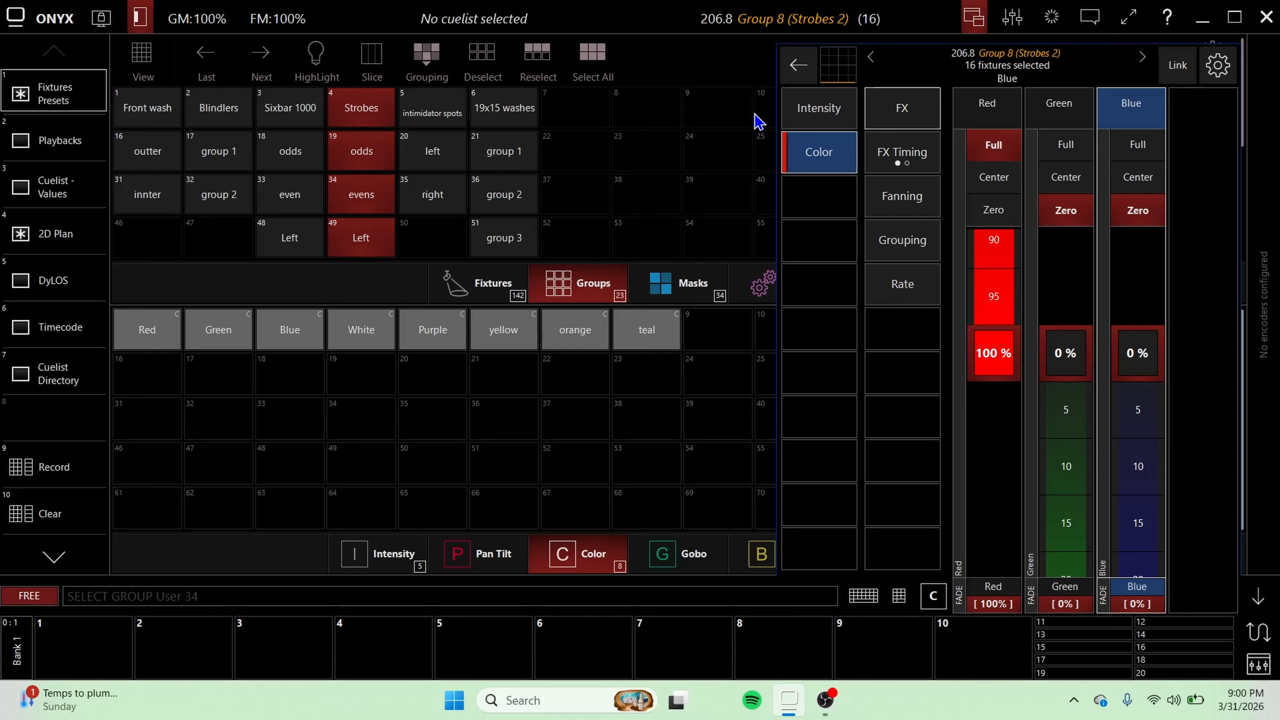
- Merge the Strobes' red into the Red preset, and their green, with red at 0% and green at 100%, into the Green preset
left_click(48, 466)
left_click(147, 330)
left_click(1055, 151)
left_click(994, 210)
left_click(48, 467)
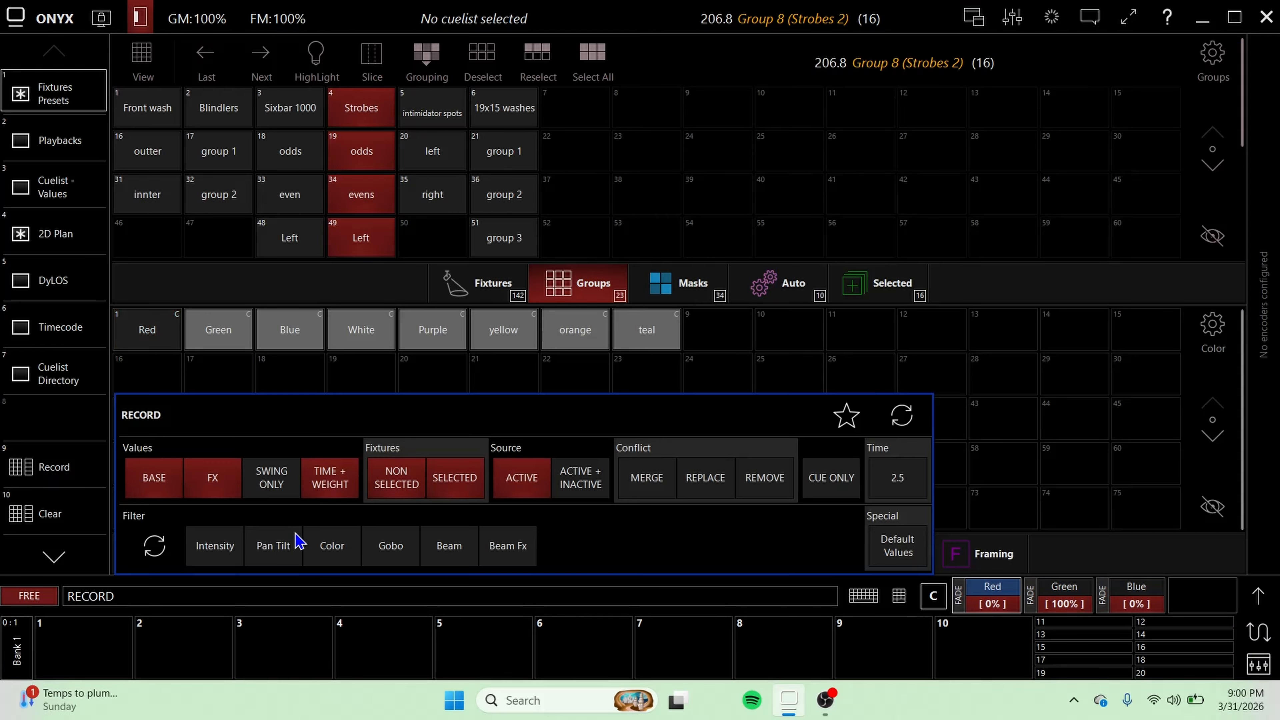
left_click(219, 329)
left_click(618, 240)
- Set the Strobes' blue to 100% and green to 0%, and merge the color into the Blue preset
left_click(289, 330)
left_click(1138, 145)
left_click(1058, 212)
left_click(52, 464)
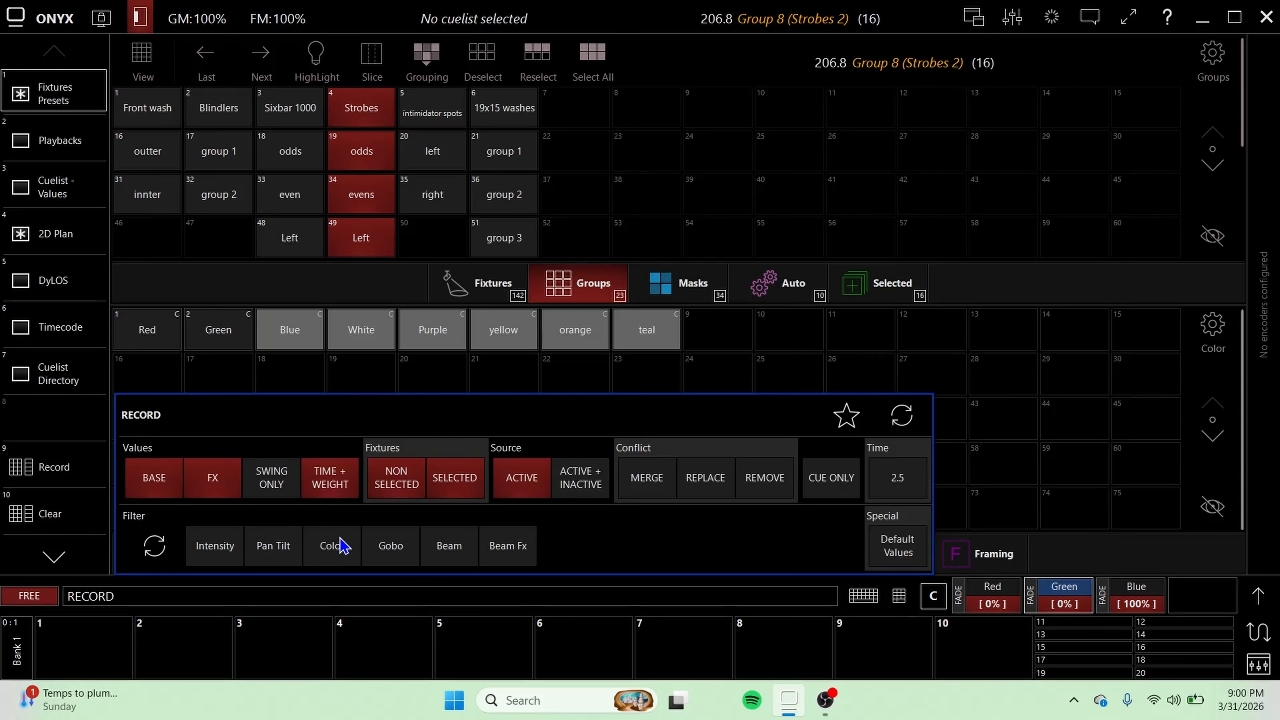
left_click(289, 329)
left_click(618, 237)
- Raise the Strobes' red and green to 100% and merge the color into the White preset using the Color filter
left_click(219, 330)
left_click(133, 333)
left_click(290, 329)
left_click(993, 144)
left_click(1066, 144)
left_click(52, 466)
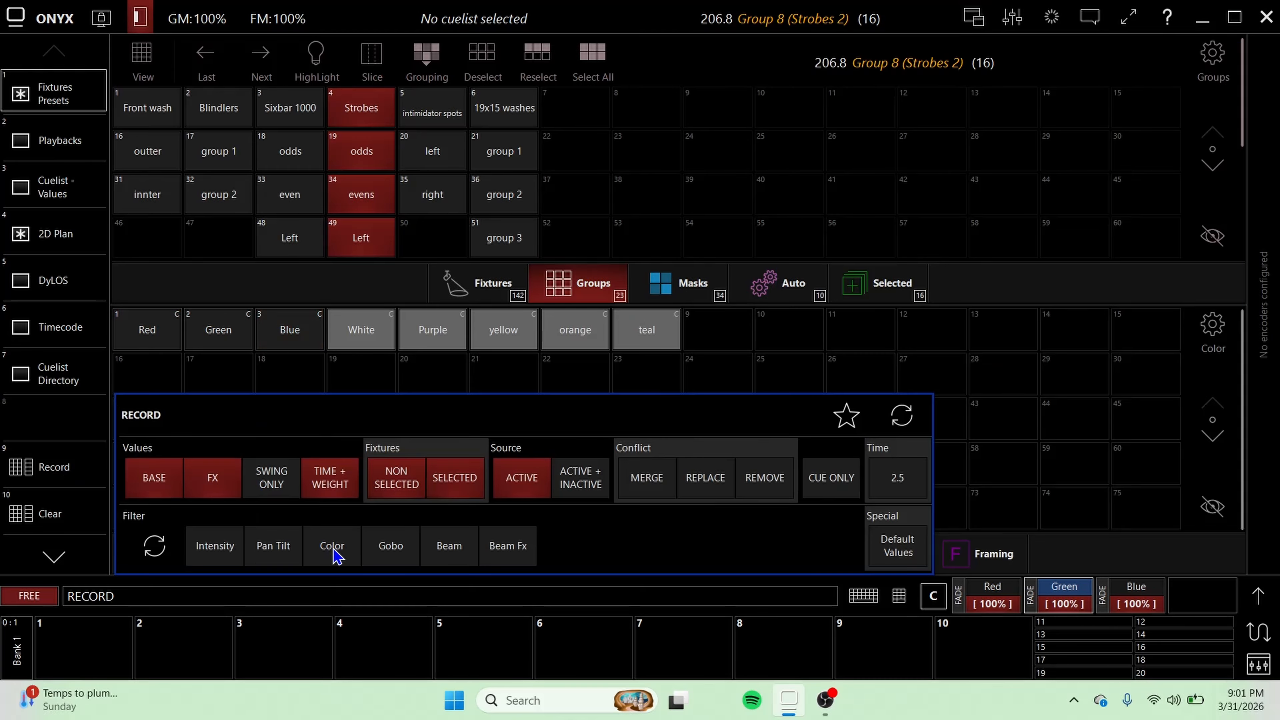
left_click(334, 548)
left_click(361, 333)
left_click(639, 240)
- Set the Strobes' green to 0% and merge the color into the Purple preset using the Color filter
left_click(1059, 212)
left_click(52, 466)
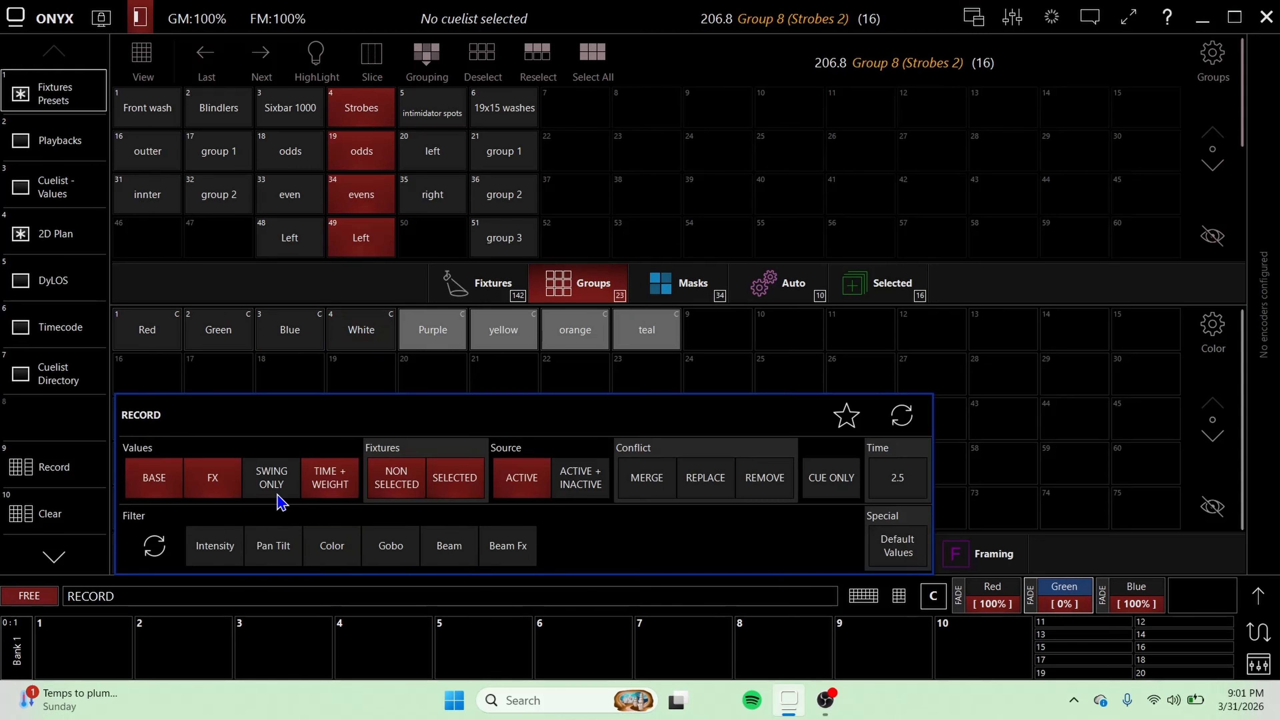
left_click(332, 546)
left_click(433, 330)
left_click(617, 237)
- Set the Strobes' green to 100% and blue to 0%, and merge the color into the yellow preset
left_click(1066, 144)
left_click(1137, 210)
left_click(52, 467)
left_click(504, 330)
left_click(656, 237)
- Adjust the Strobes' green from its center value for an orange mix and merge it into the orange preset using the Color filter
left_click(575, 330)
left_click(1079, 179)
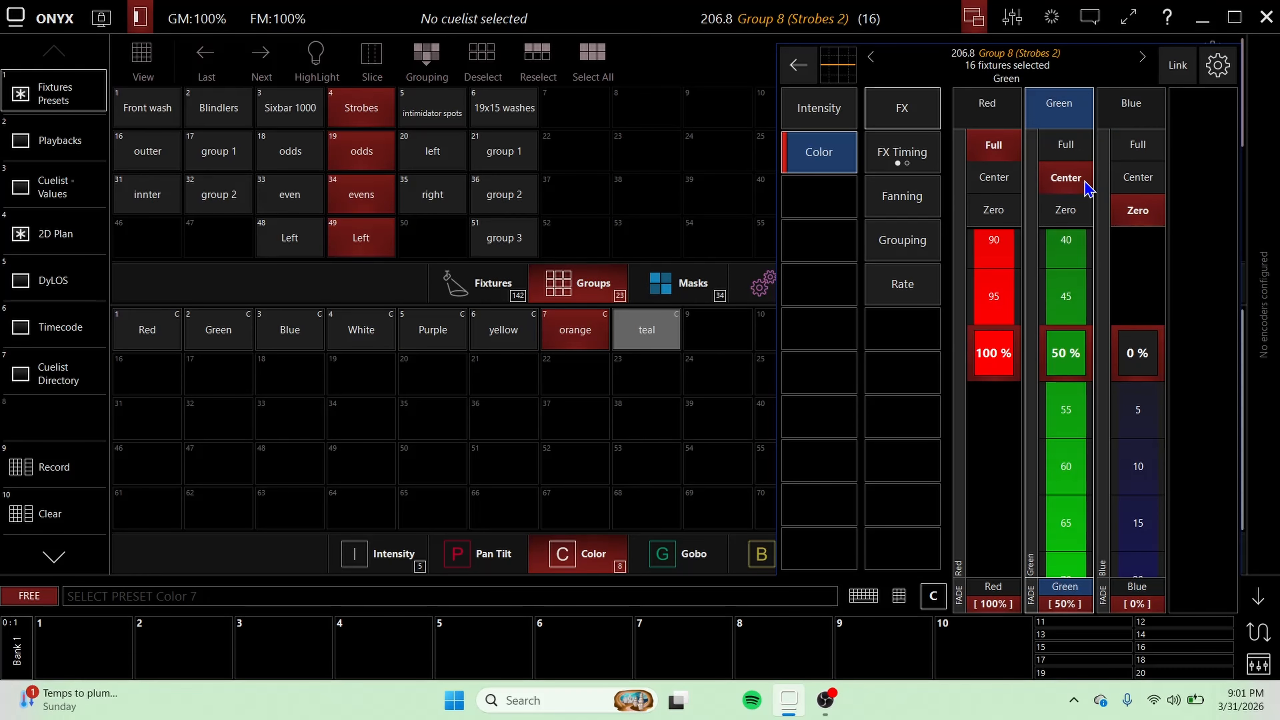
scroll(1062, 247, "up", 5)
left_click(52, 466)
left_click(337, 547)
left_click(575, 330)
- Set the Strobes to green 100%, blue 100% and red 0%, and merge the color into the teal preset using the Color filter
left_click(1065, 146)
left_click(993, 210)
left_click(1138, 145)
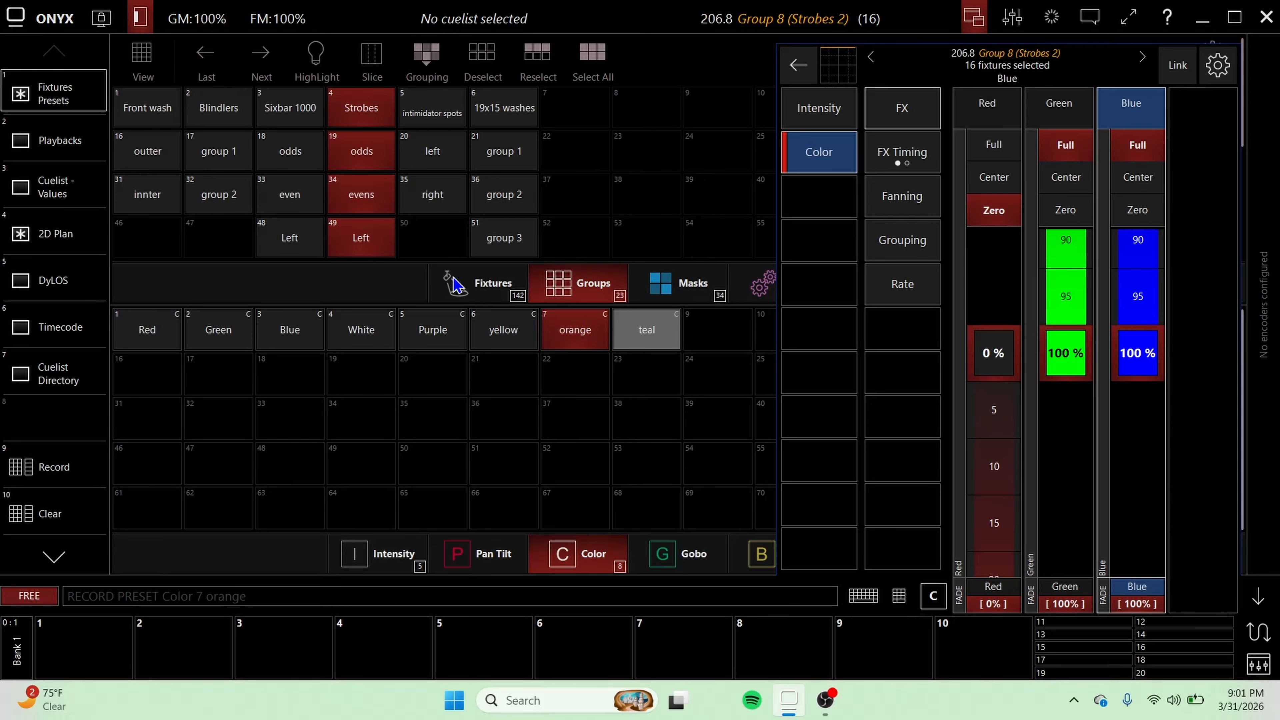
left_click(52, 467)
left_click(332, 545)
left_click(647, 327)
- Select the intimidator spots group and merge its Color 1 setting of 0% into the White preset using the Color filter
left_click(432, 113)
left_click(52, 466)
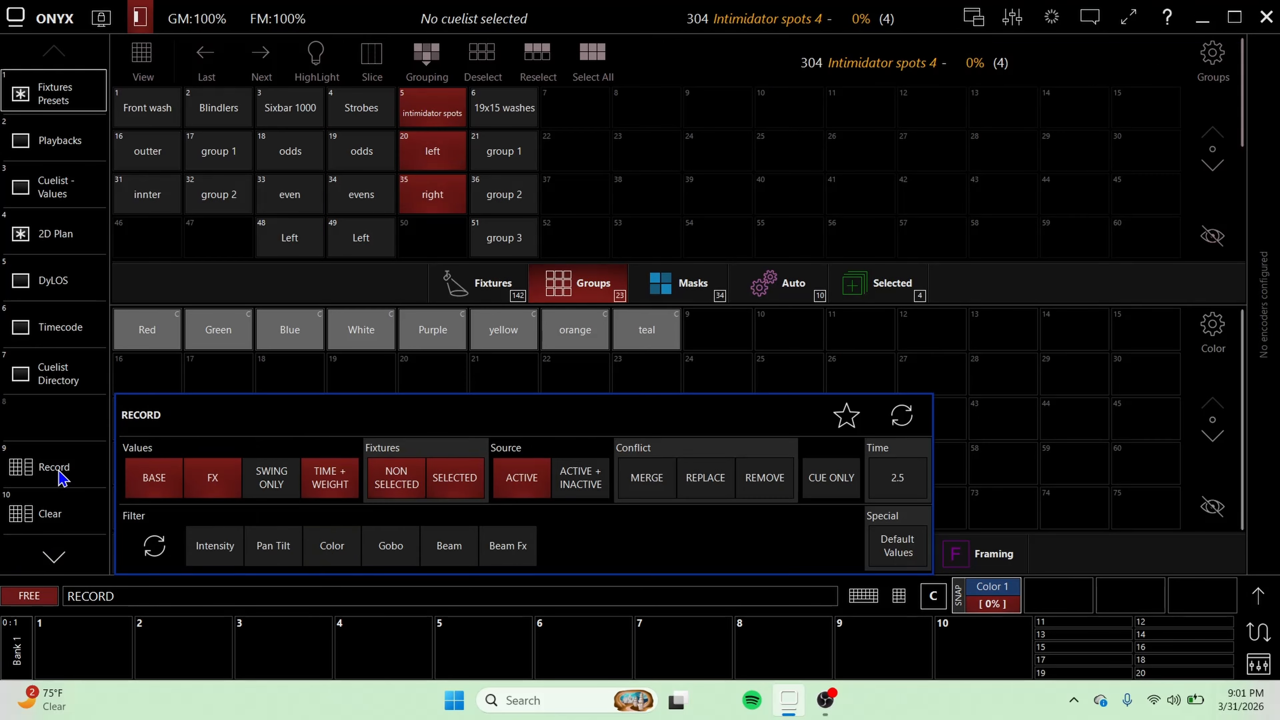
left_click(331, 546)
left_click(361, 330)
- Set the intimidator spots' color wheel to Blue and merge it into the Blue preset using the Color filter
left_click(999, 409)
left_click(52, 466)
left_click(332, 546)
left_click(290, 333)
left_click(654, 235)
- Set the intimidator spots' color wheel to Green and to Red, merging each into its matching preset using the Color filter
left_click(1000, 523)
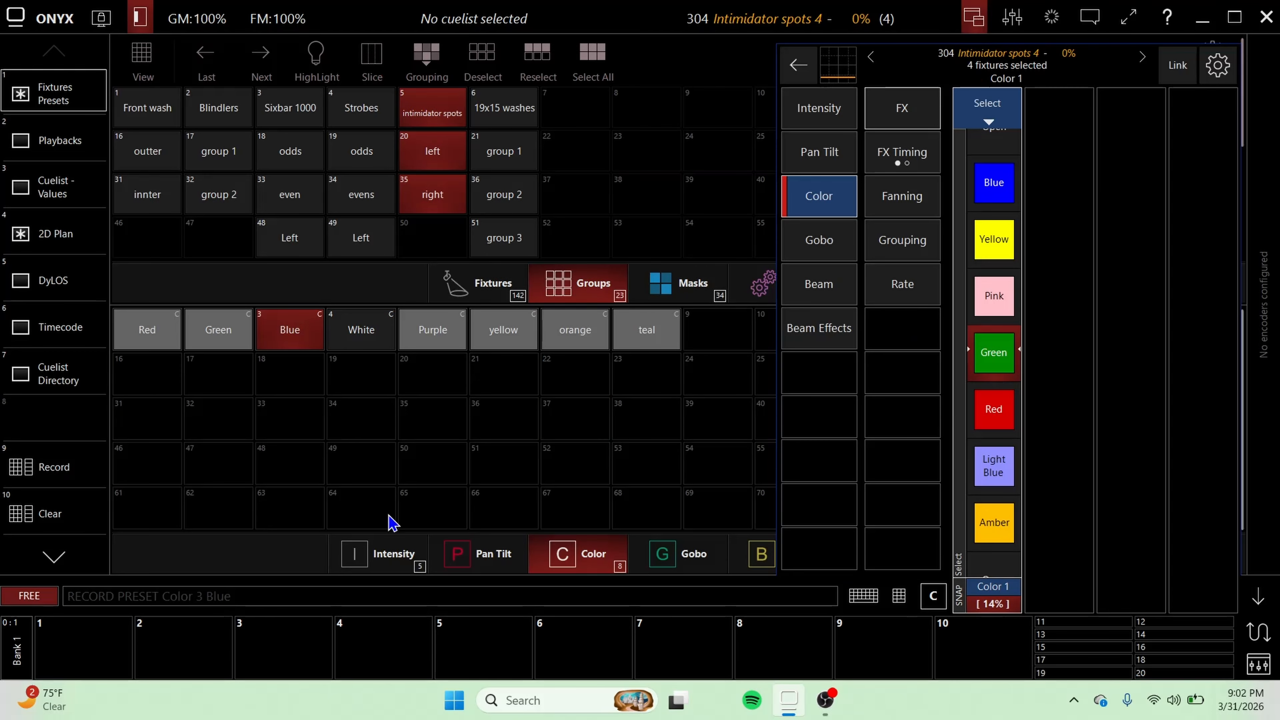
left_click(52, 466)
left_click(332, 546)
left_click(229, 347)
left_click(1002, 407)
left_click(52, 467)
left_click(332, 545)
left_click(147, 330)
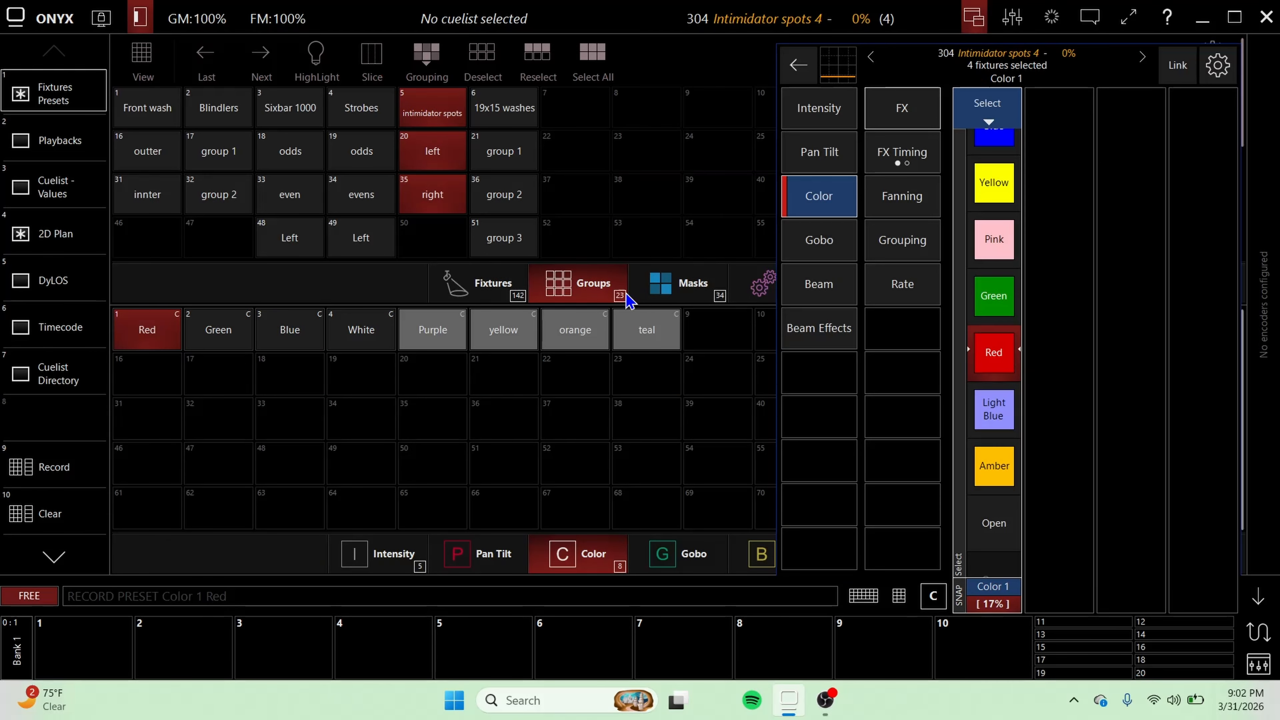
- Merge the intimidator spots' color into the Purple preset, and their Yellow wheel color into the yellow preset, using the Color filter
left_click(52, 466)
left_click(339, 552)
left_click(433, 330)
left_click(996, 295)
left_click(52, 467)
left_click(332, 550)
left_click(504, 329)
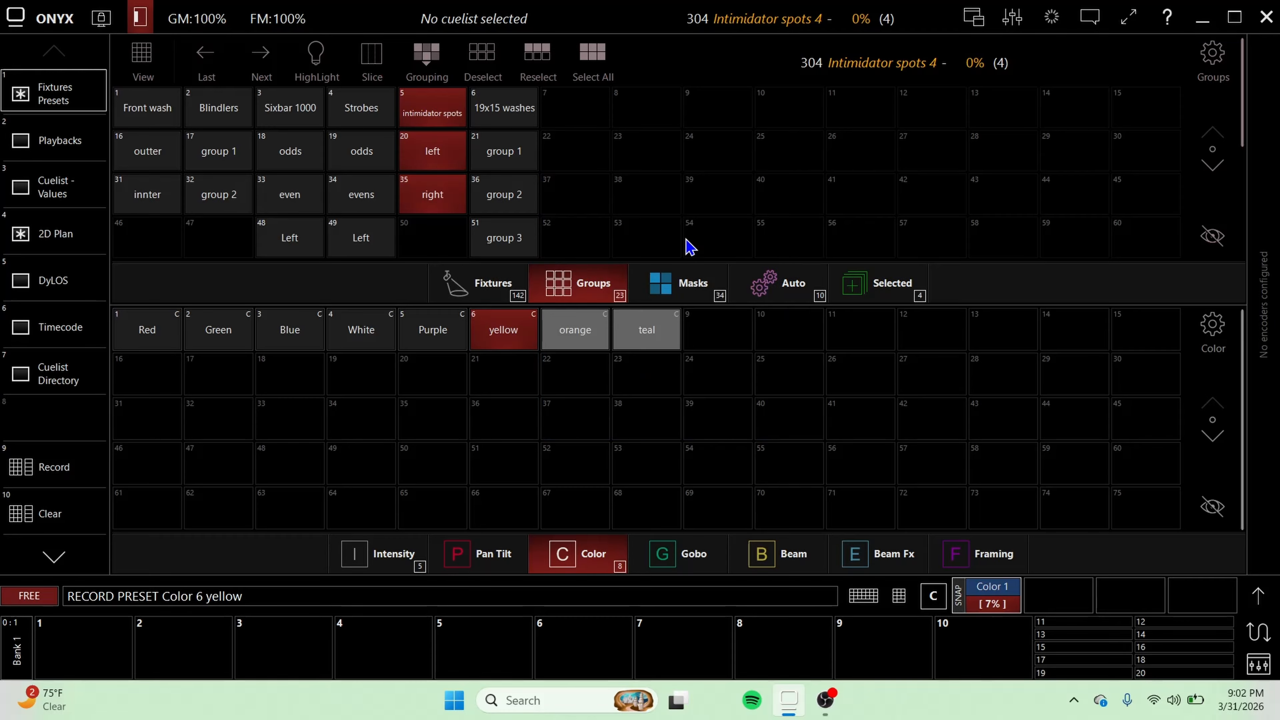
- Merge the intimidator spots' color into the orange preset, and their Light Blue wheel color into the teal preset
left_click(52, 467)
left_click(575, 329)
left_click(654, 233)
left_click(993, 295)
left_click(49, 457)
left_click(647, 330)
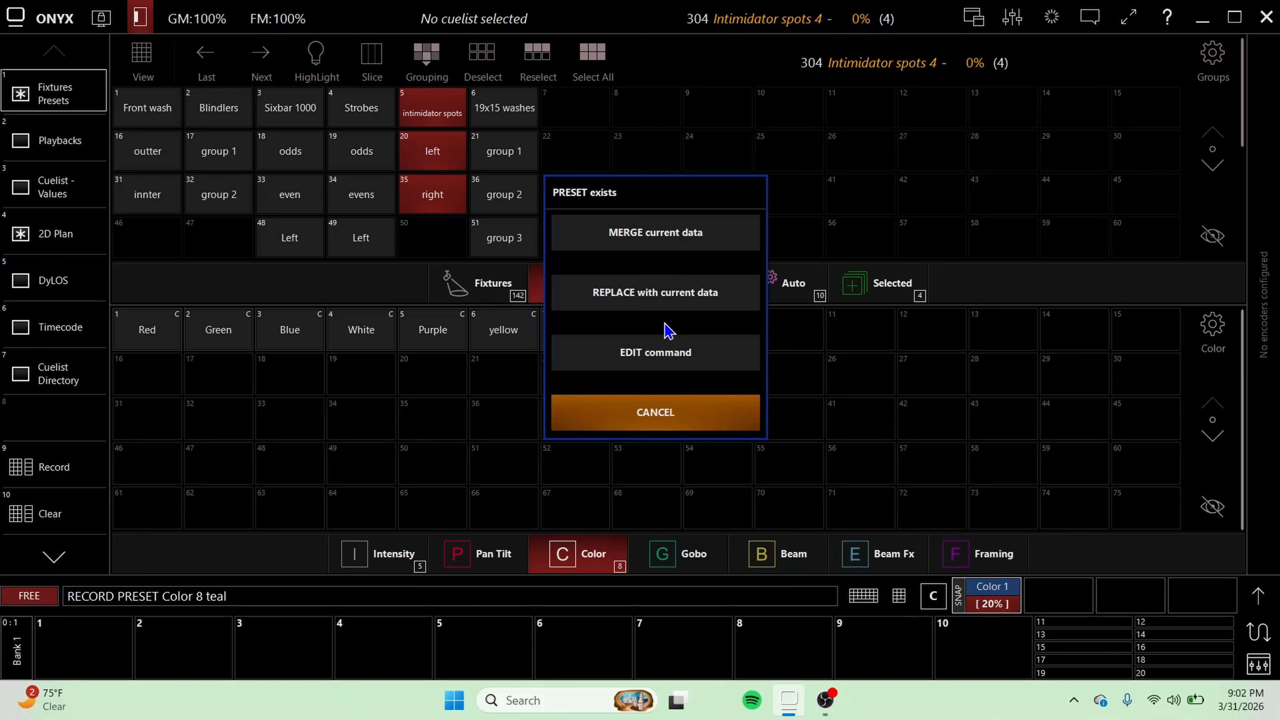
left_click(654, 233)
- Select groups 1, 2 and 3 of the 19x15 washes
left_click(486, 109)
left_click(504, 151)
left_click(504, 194)
left_click(512, 238)
- Set the 19x15 washes' green, blue and white to 0% and record the color into the Red preset using the Color filter
left_click(1066, 210)
left_click(1137, 209)
left_click(1209, 210)
left_click(52, 466)
left_click(334, 552)
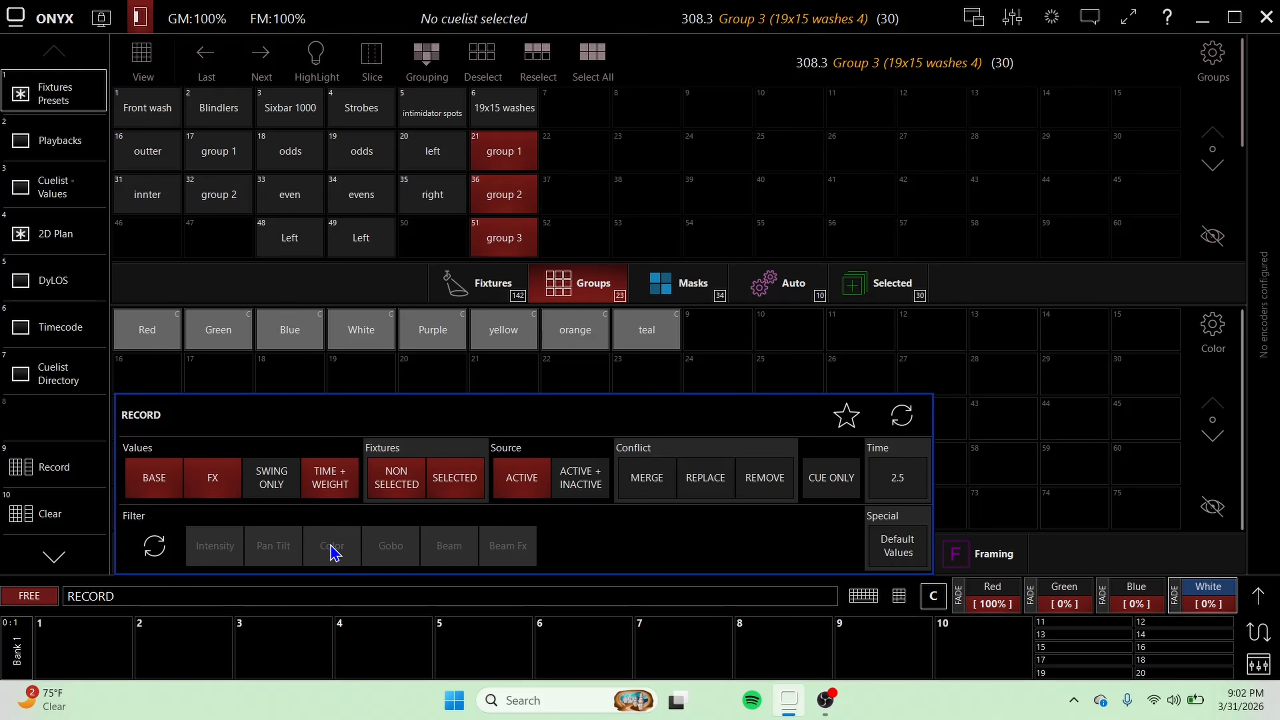
- Set the 19x15 washes' green to 100% and red to 0%, and merge the color into the Green preset using the Color filter
left_click(1066, 145)
left_click(994, 210)
left_click(52, 467)
left_click(334, 550)
left_click(229, 326)
left_click(646, 233)
- Set the 19x15 washes' blue to 100% and green to 0%, and merge the color into the Blue preset
left_click(1138, 144)
left_click(1066, 210)
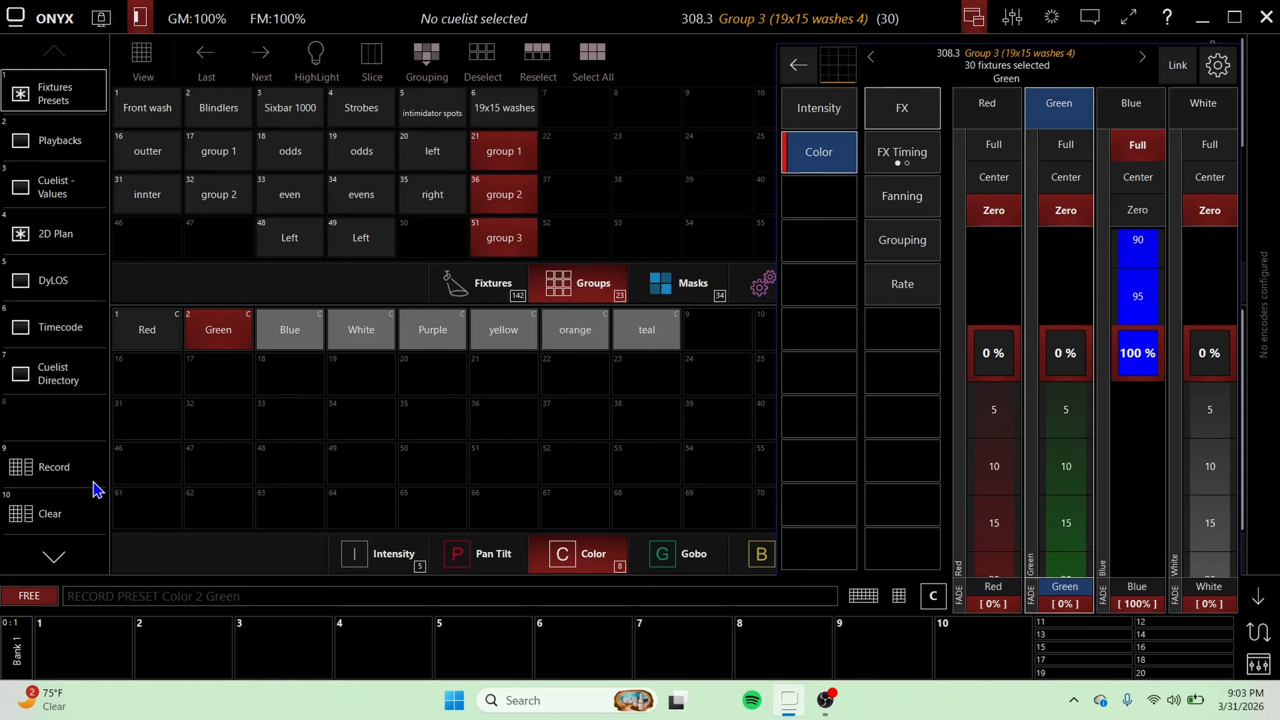
- Set the 19x15 washes to red 100%, green 50%, blue 0% and white 100%, and merge the color into the White preset
left_click(994, 145)
left_click(1048, 176)
left_click(1137, 209)
left_click(1228, 143)
left_click(52, 466)
left_click(361, 330)
left_click(620, 237)
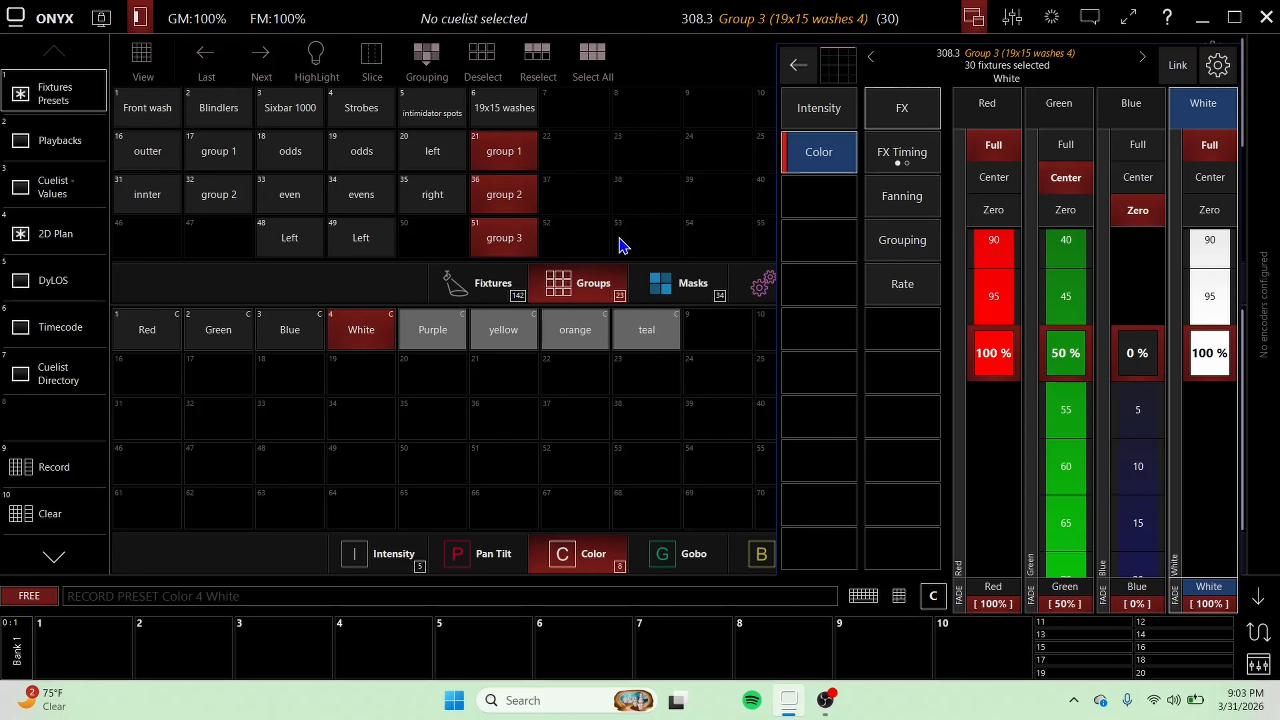
- Set the 19x15 washes' green and white to 0% and merge the color into the Purple preset using the Color filter
left_click(1065, 210)
left_click(1201, 207)
left_click(52, 466)
left_click(334, 550)
left_click(424, 335)
left_click(620, 237)
- Set the 19x15 washes' green to 100% and blue to 0%, and record the color into the yellow preset
left_click(1065, 145)
left_click(1137, 210)
left_click(52, 466)
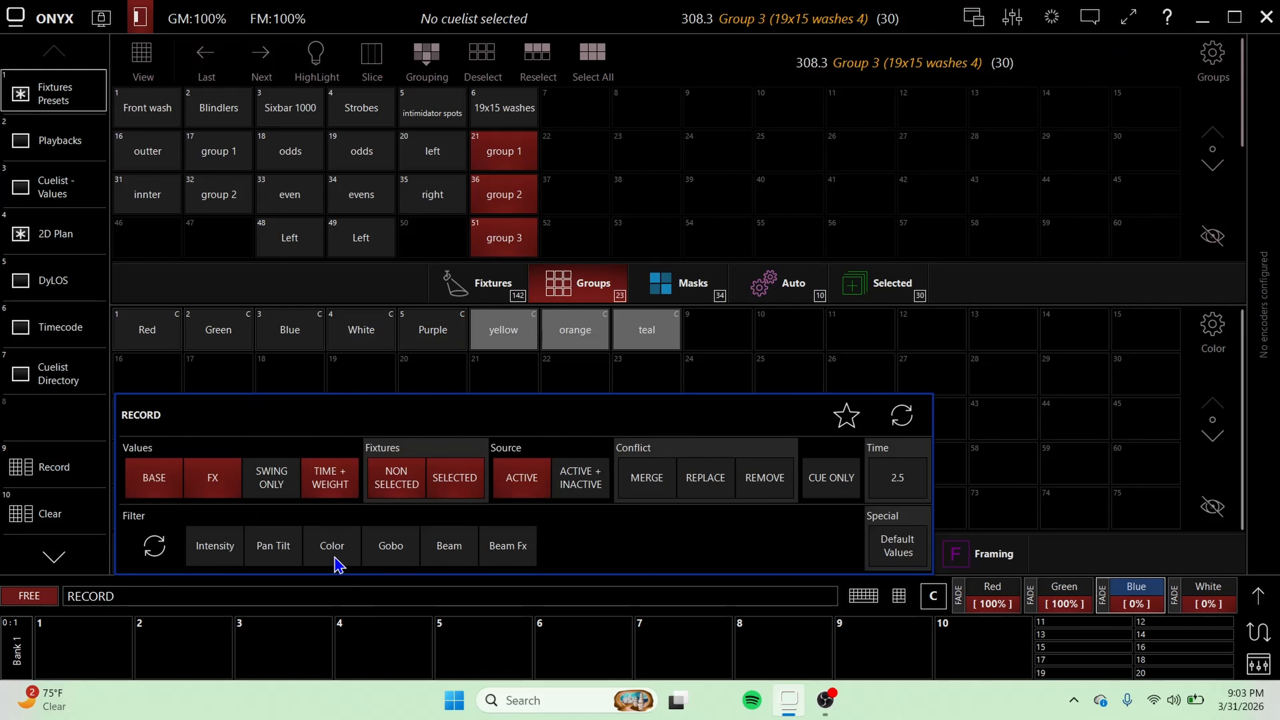
- Set the 19x15 washes' green to 25% and merge the color into the orange preset
left_click(1058, 507)
left_click(80, 474)
left_click(575, 329)
left_click(620, 237)
- Record the 19x15 washes at red 0%, green 100% and blue 100% into the teal preset, and clear the programmer
left_click(647, 330)
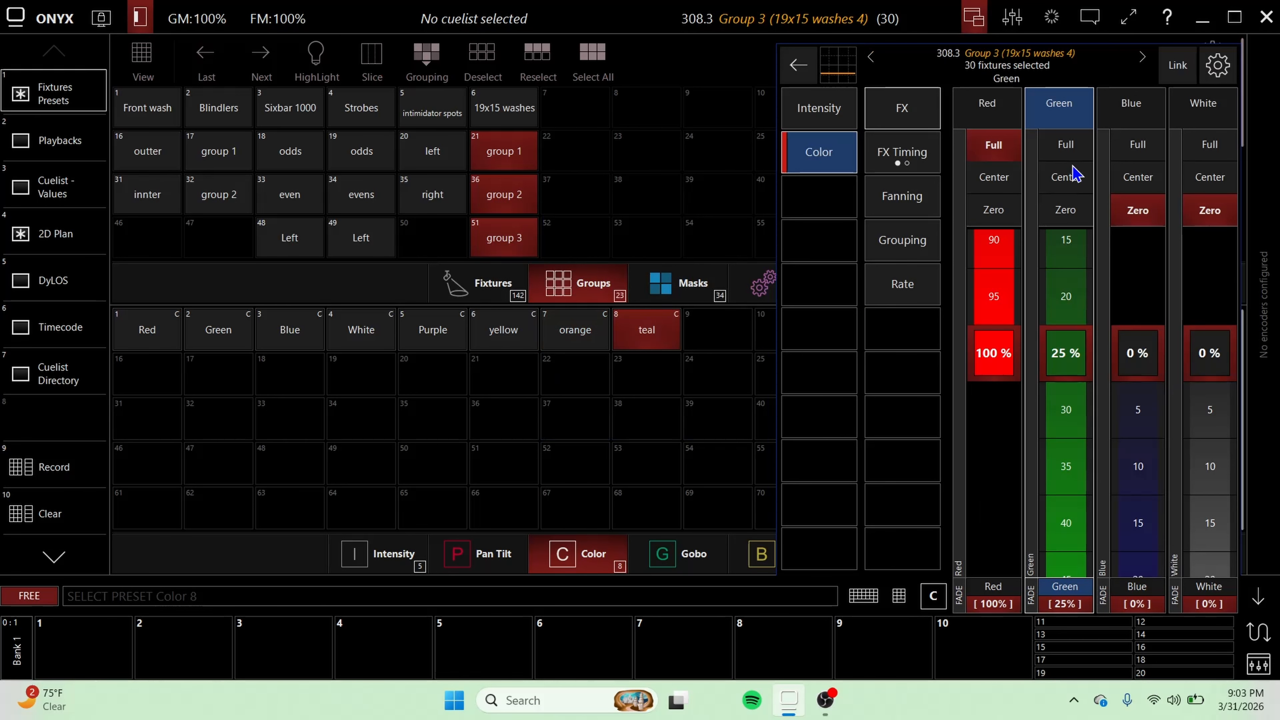
left_click(45, 448)
left_click(662, 344)
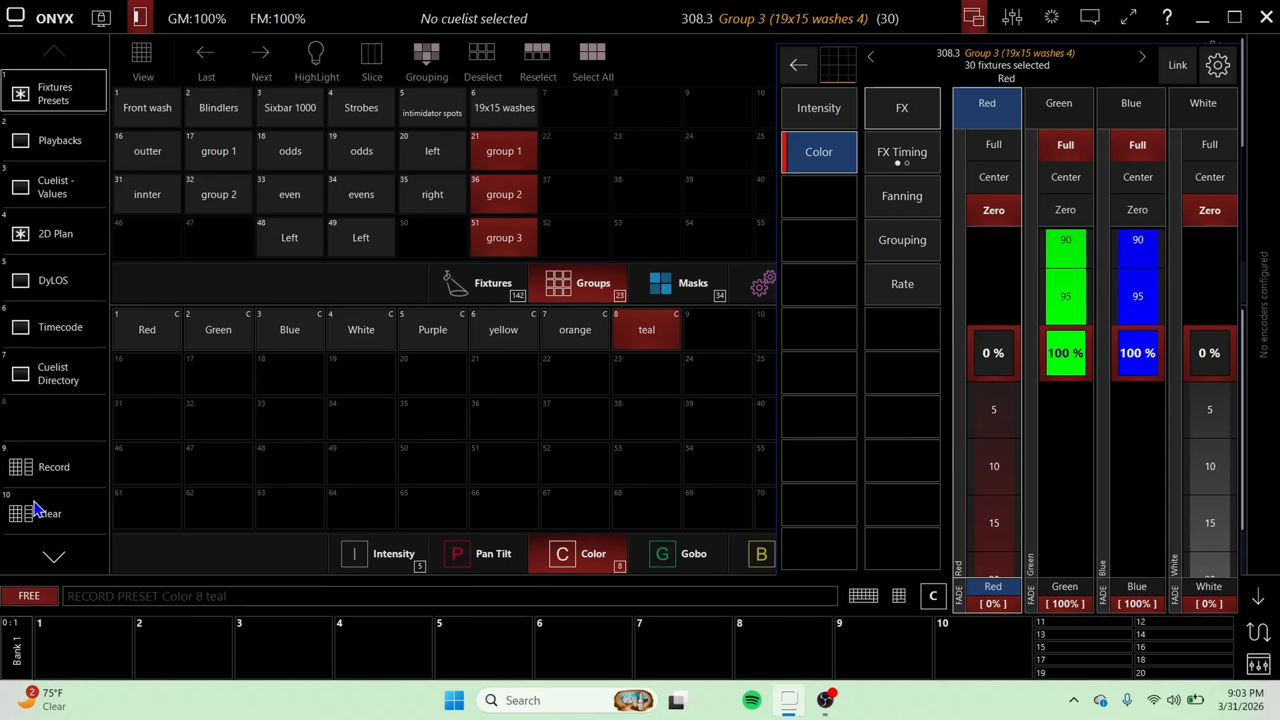
left_click(39, 511)
left_click(1258, 608)
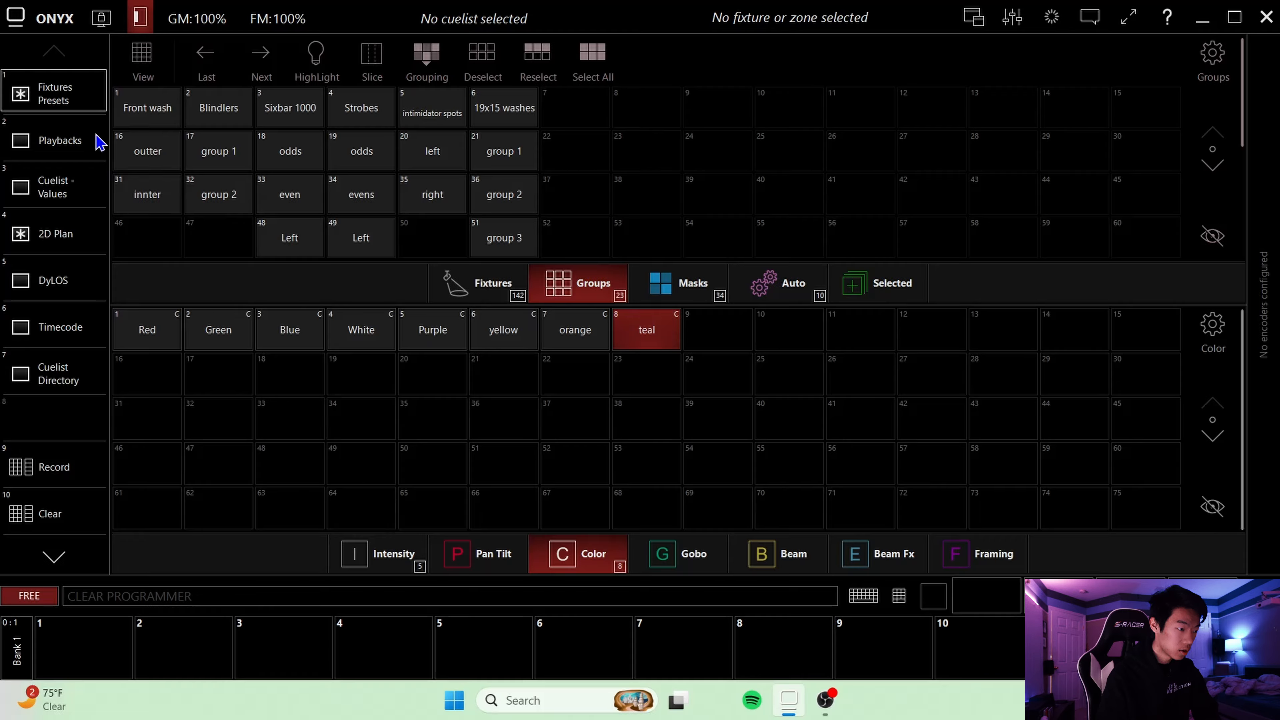
- Apply the 100% intensity preset and the Purple color preset to the Front wash and Sixbar 1000 groups
left_click(149, 103)
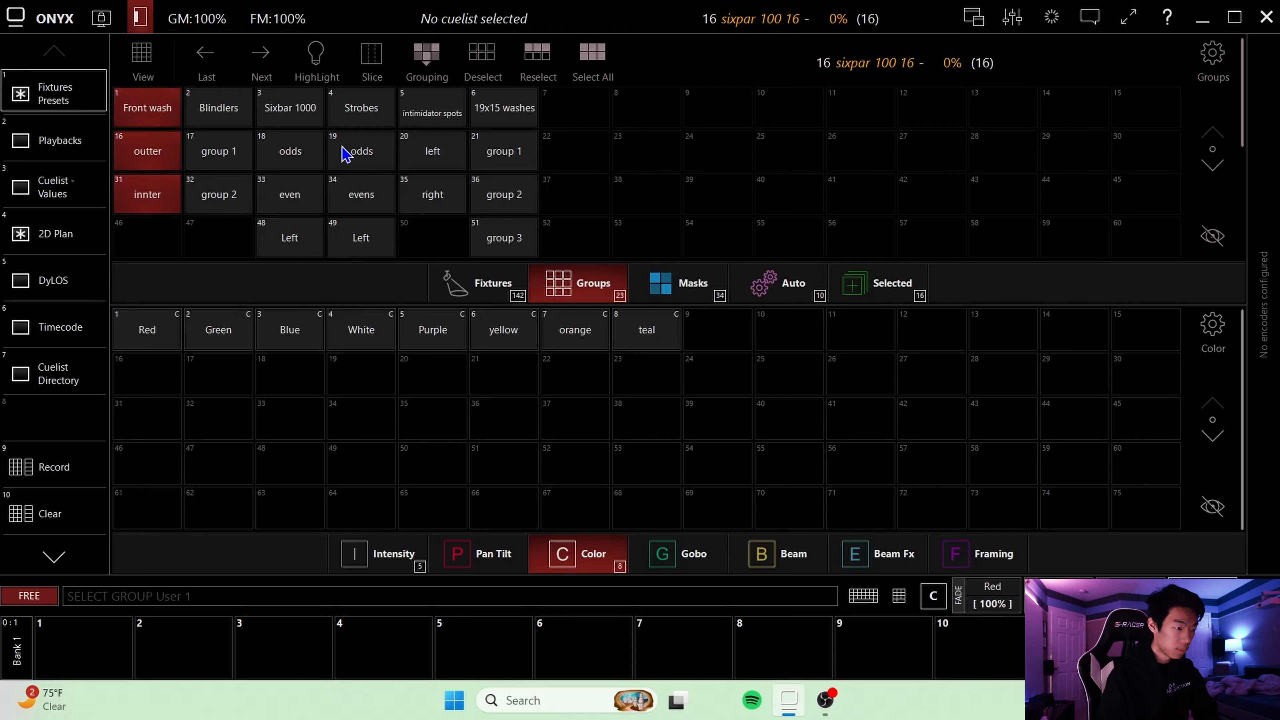
left_click(321, 112)
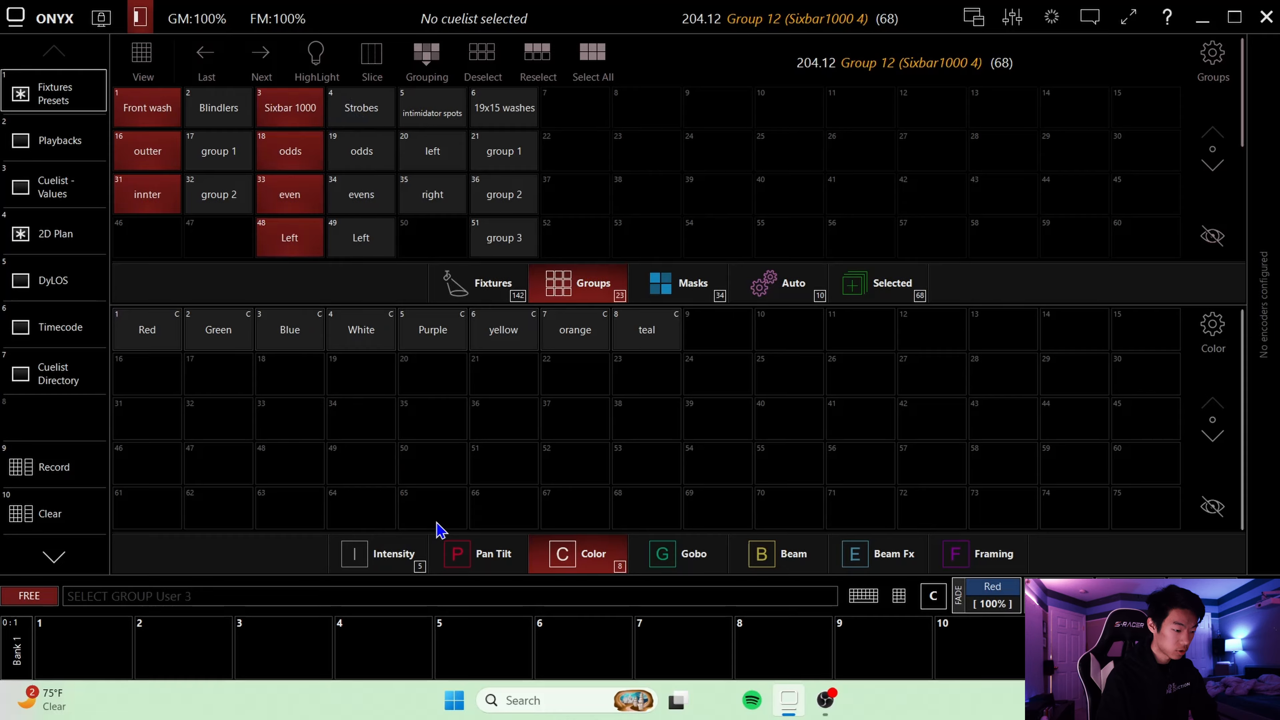
left_click(370, 569)
left_click(160, 327)
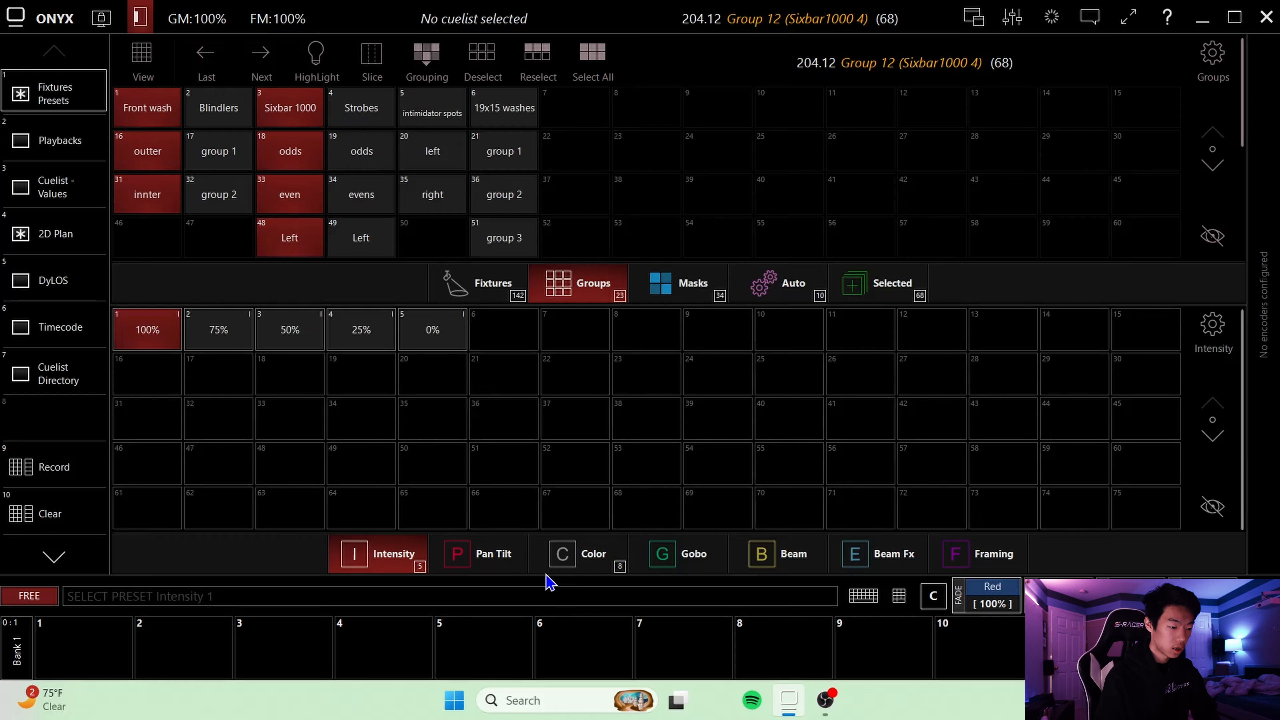
left_click(560, 568)
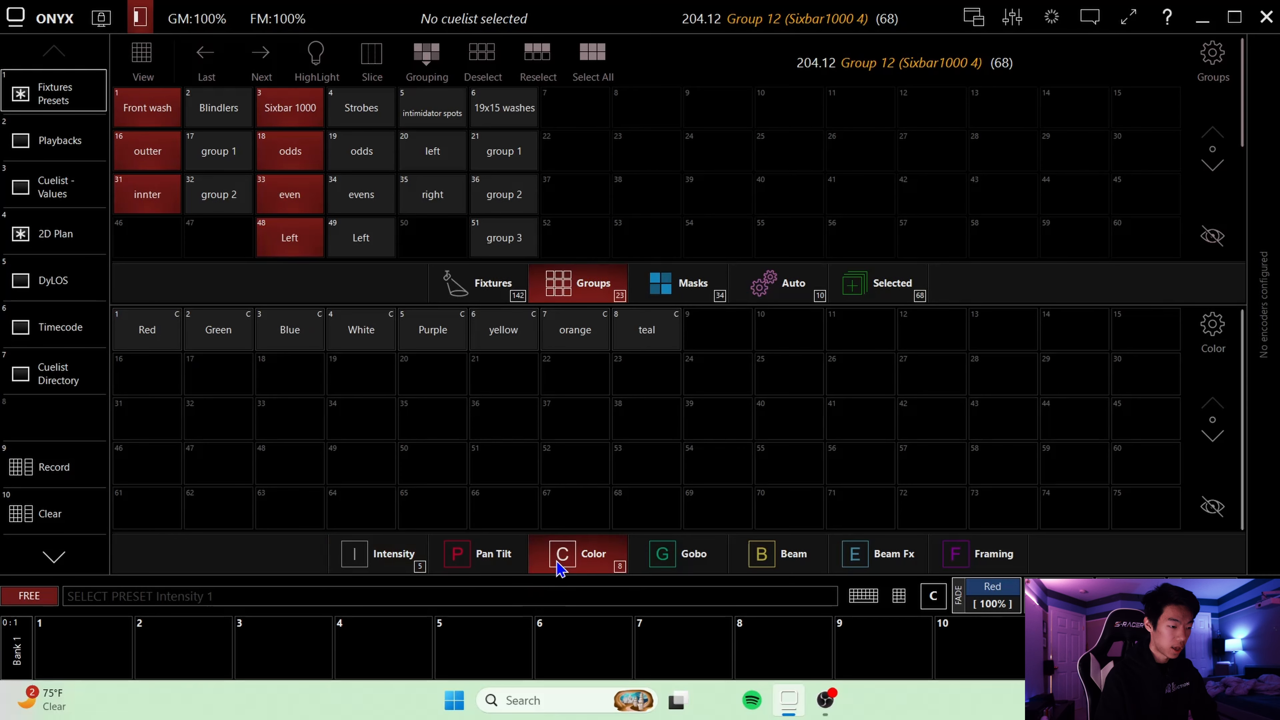
left_click(404, 344)
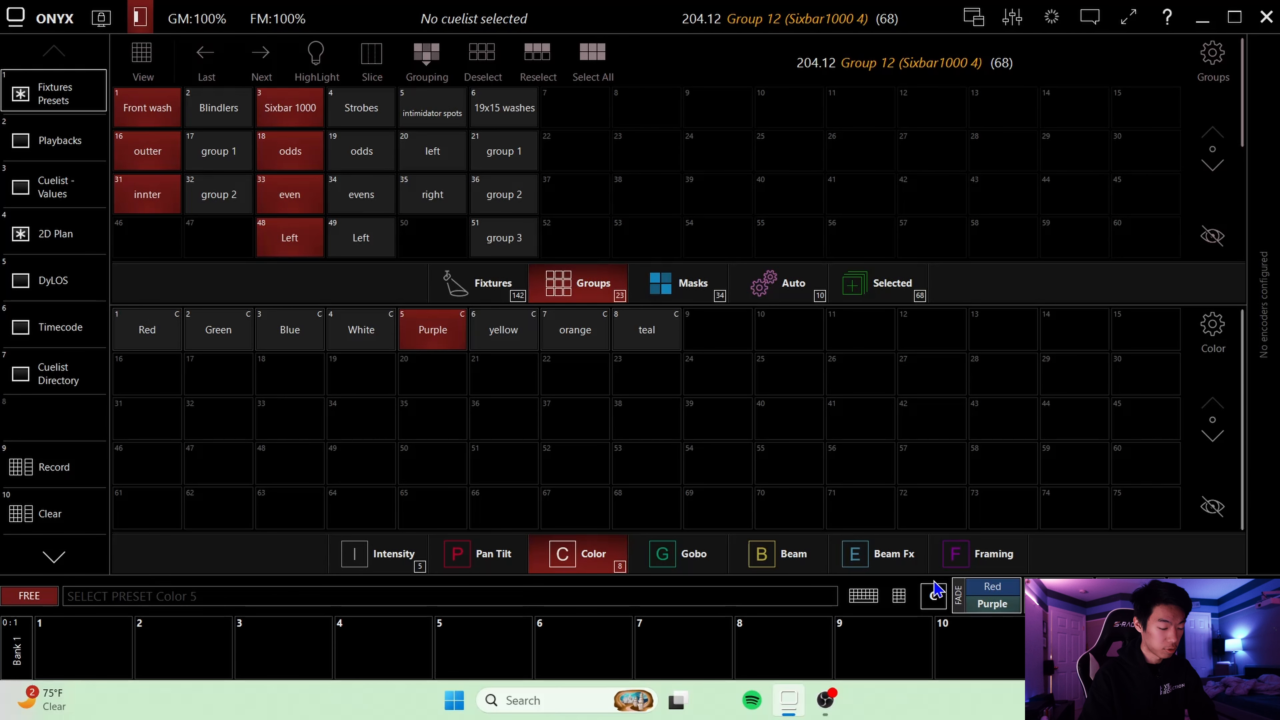
- Delete the chase cuelist from the first playback button
left_click(56, 132)
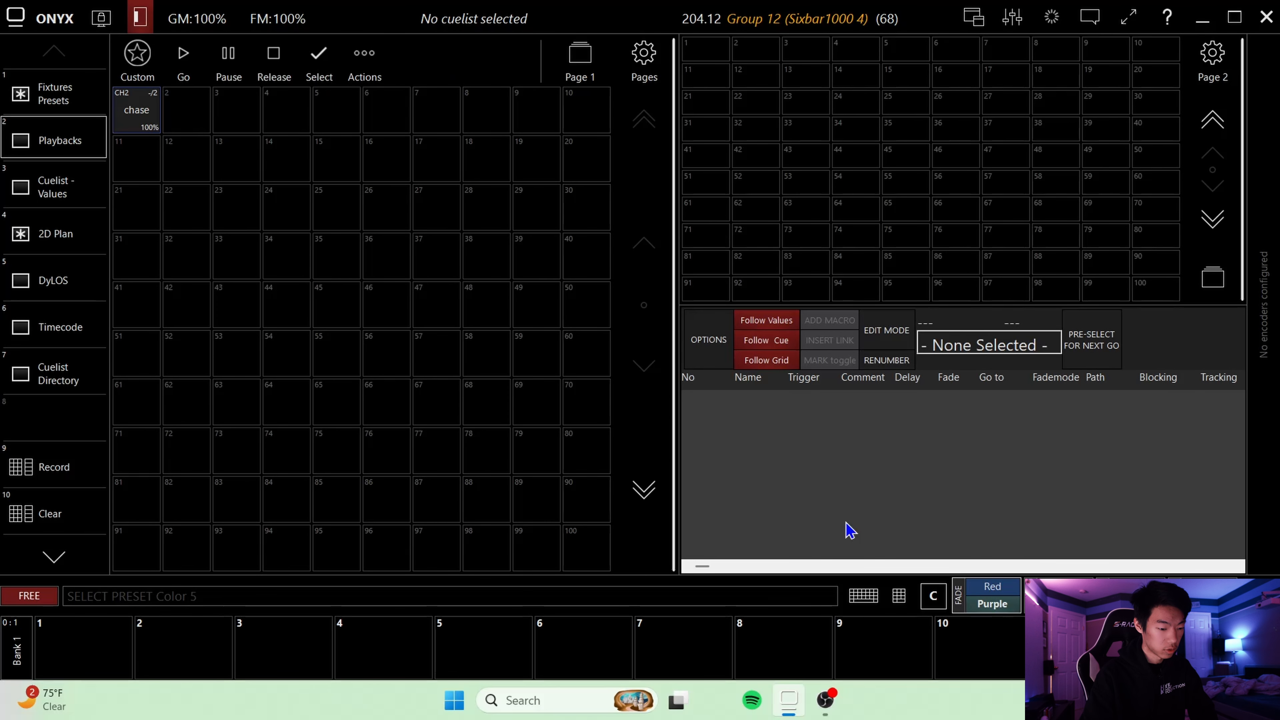
left_click(902, 595)
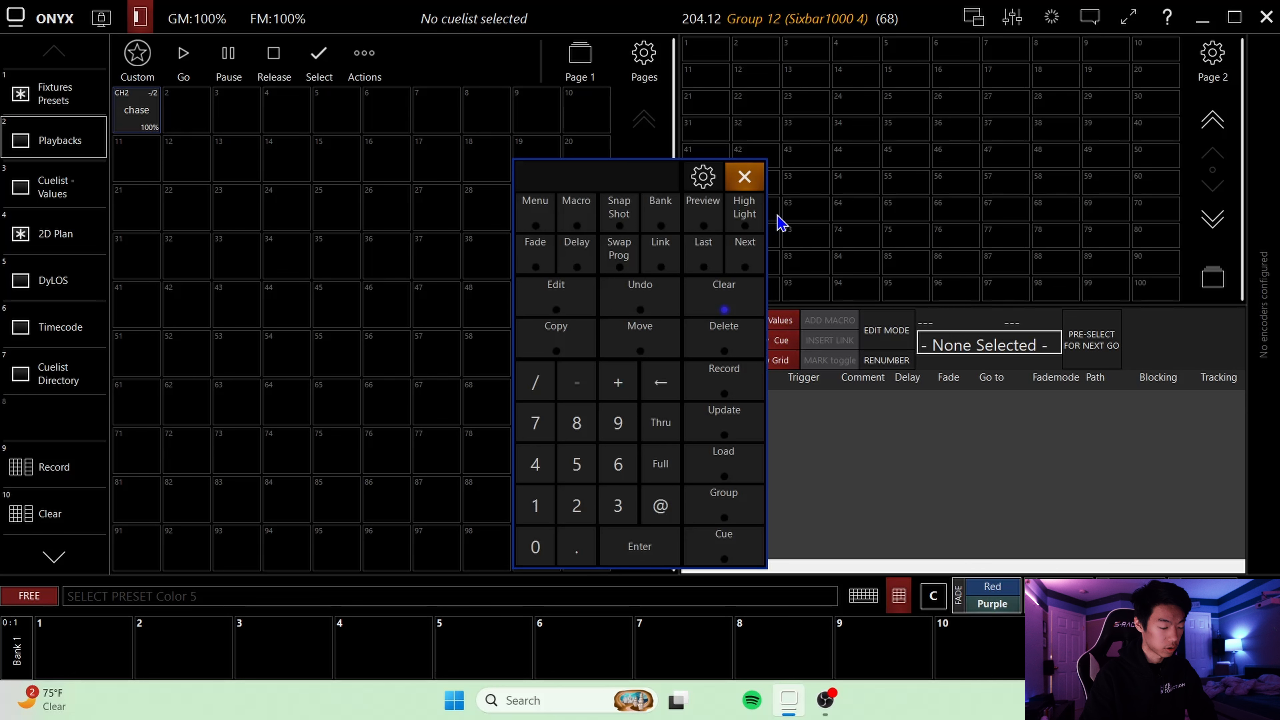
left_click(728, 354)
left_click(149, 114)
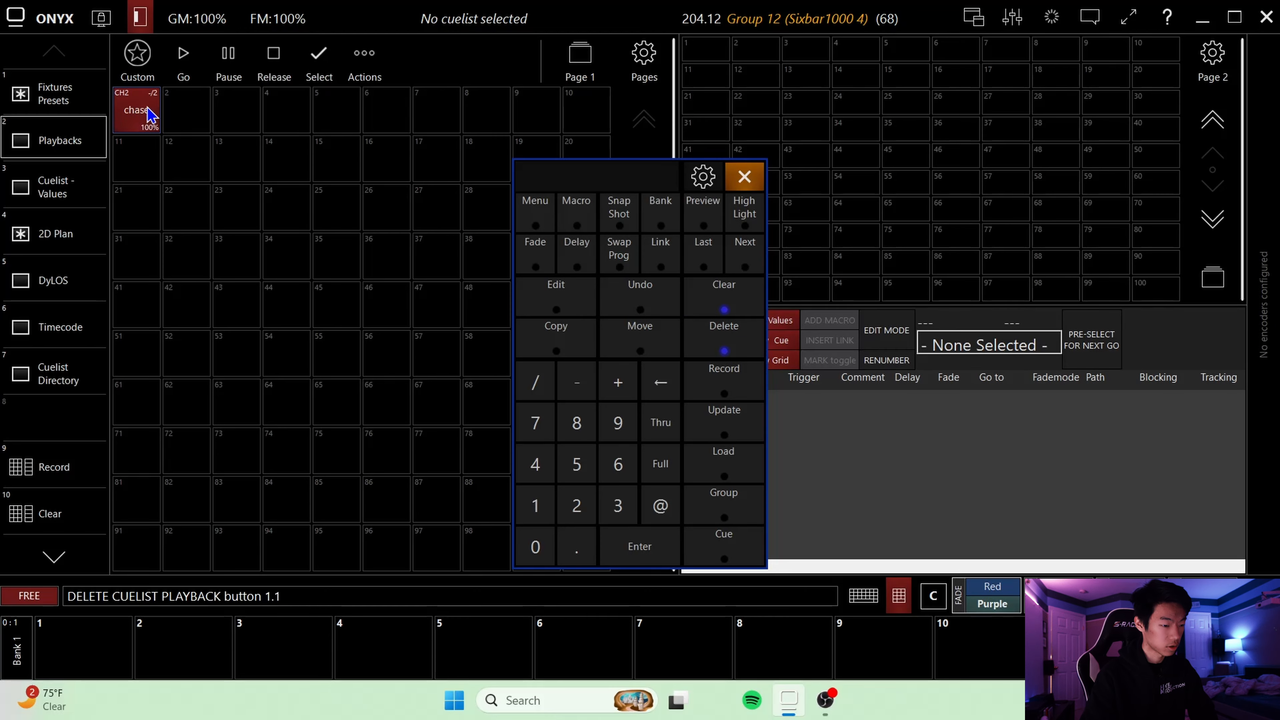
left_click(719, 342)
left_click(743, 177)
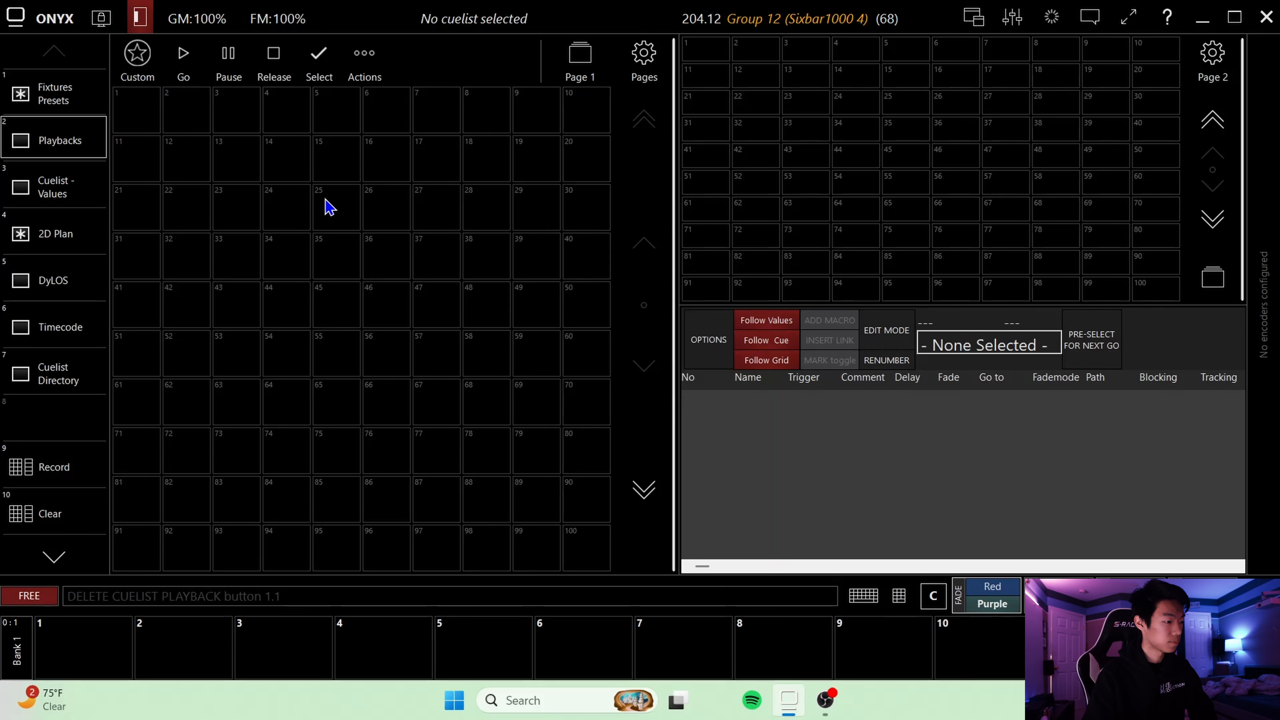
- Return to the fixture groups and presets, clear the programmer, and select the Front wash group
left_click(87, 90)
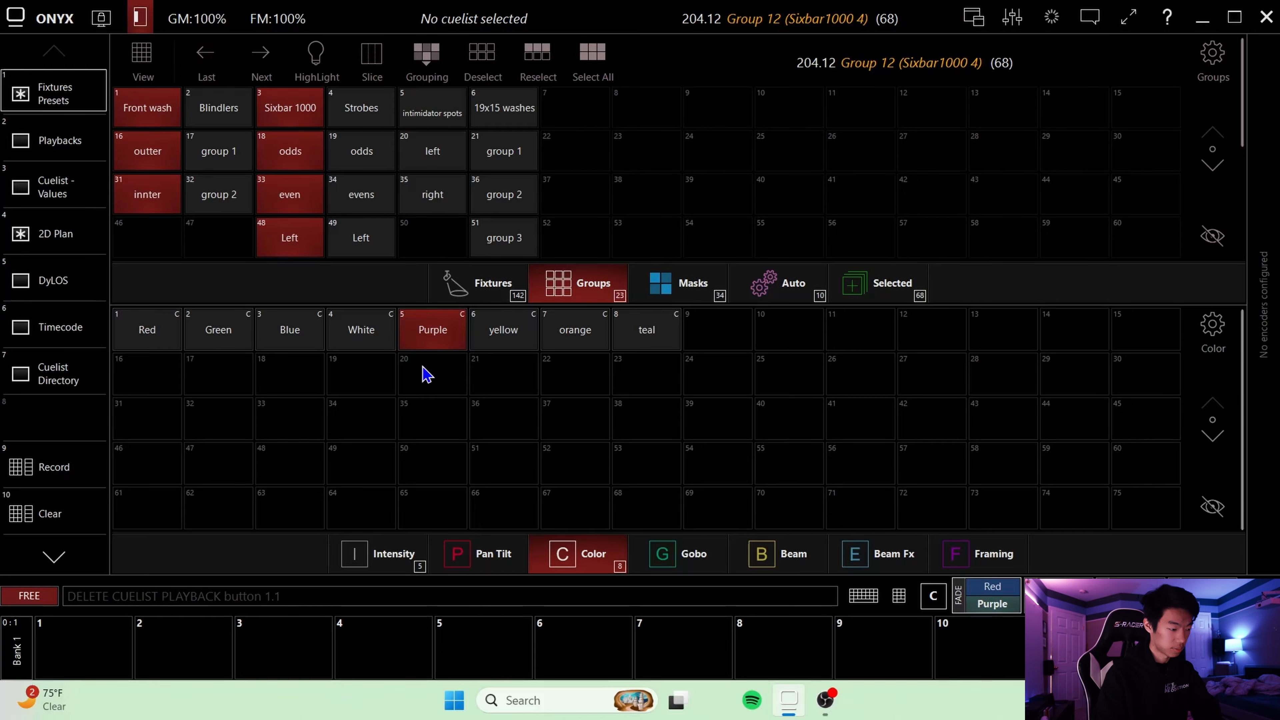
left_click(57, 511)
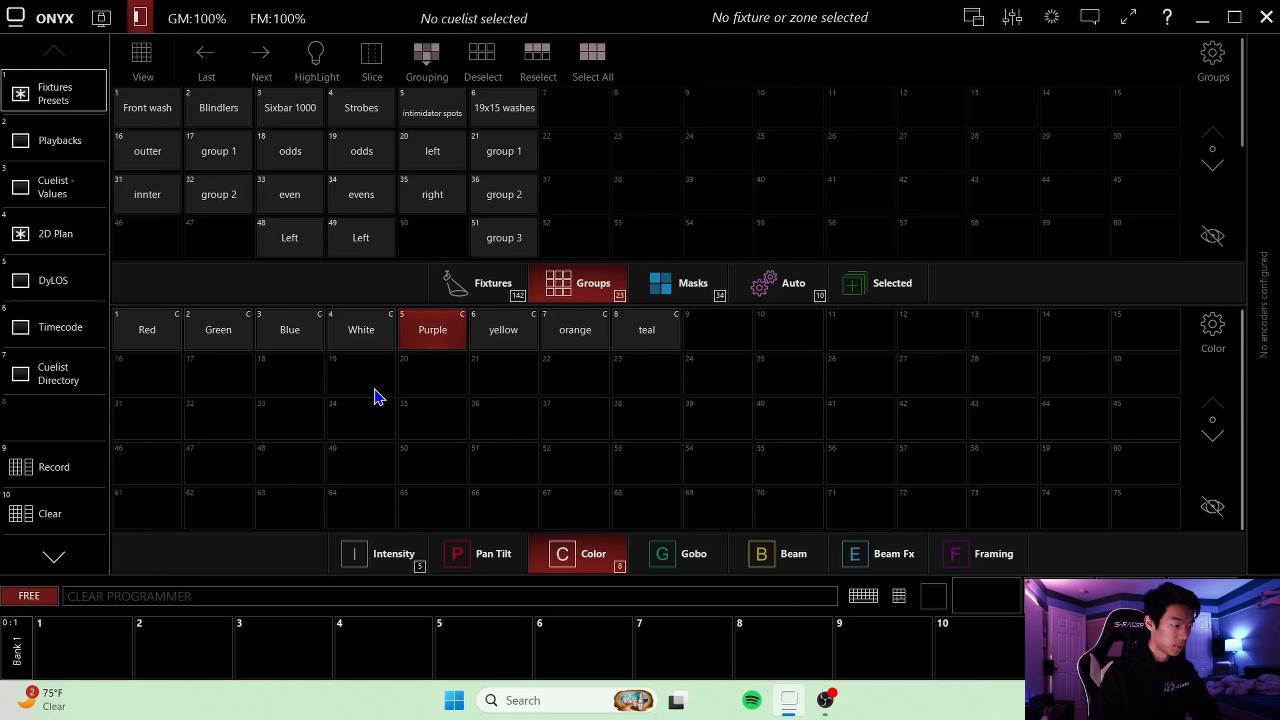
left_click(151, 117)
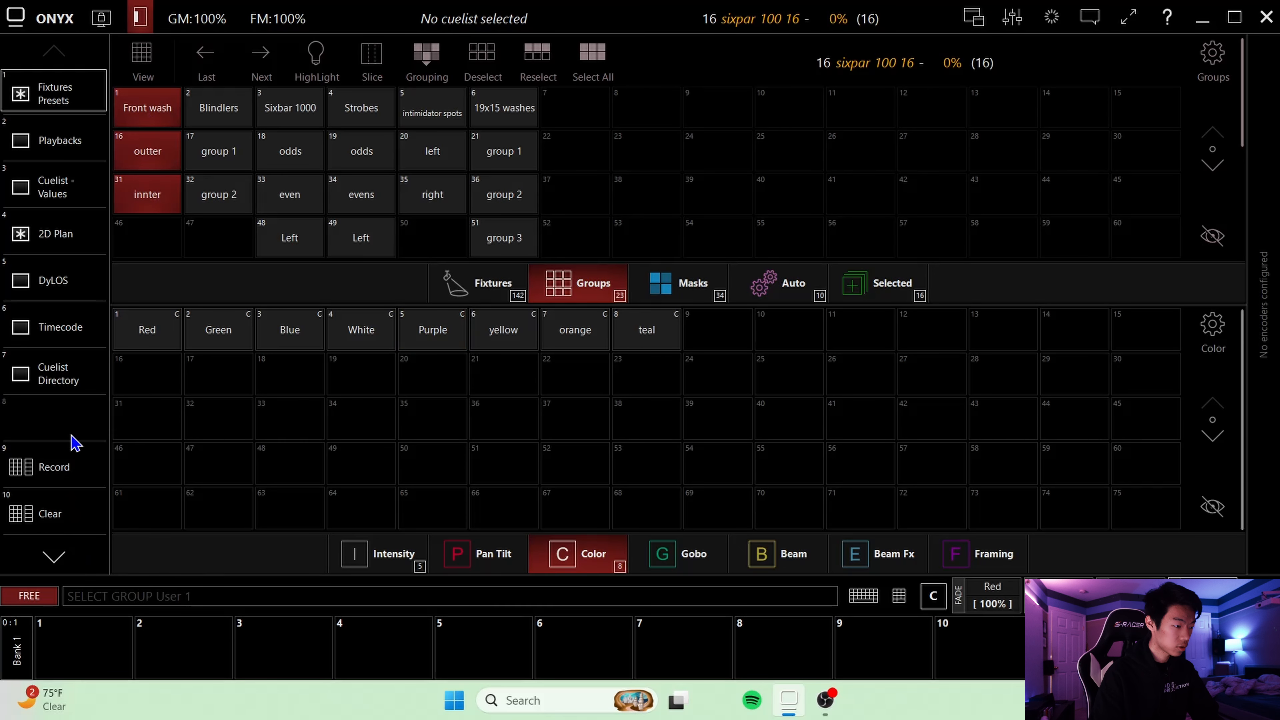
- Open the 2D Plan in edit mode and use Pan to reposition the grid
left_click(66, 236)
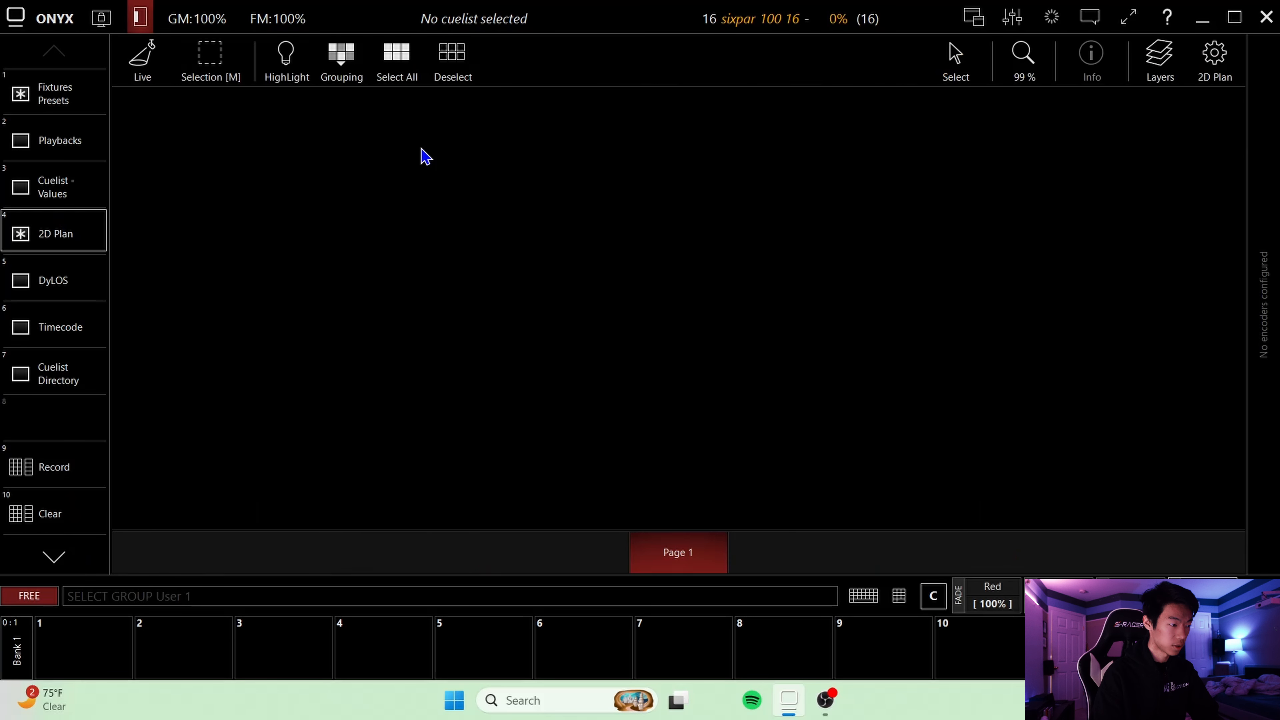
left_click(146, 64)
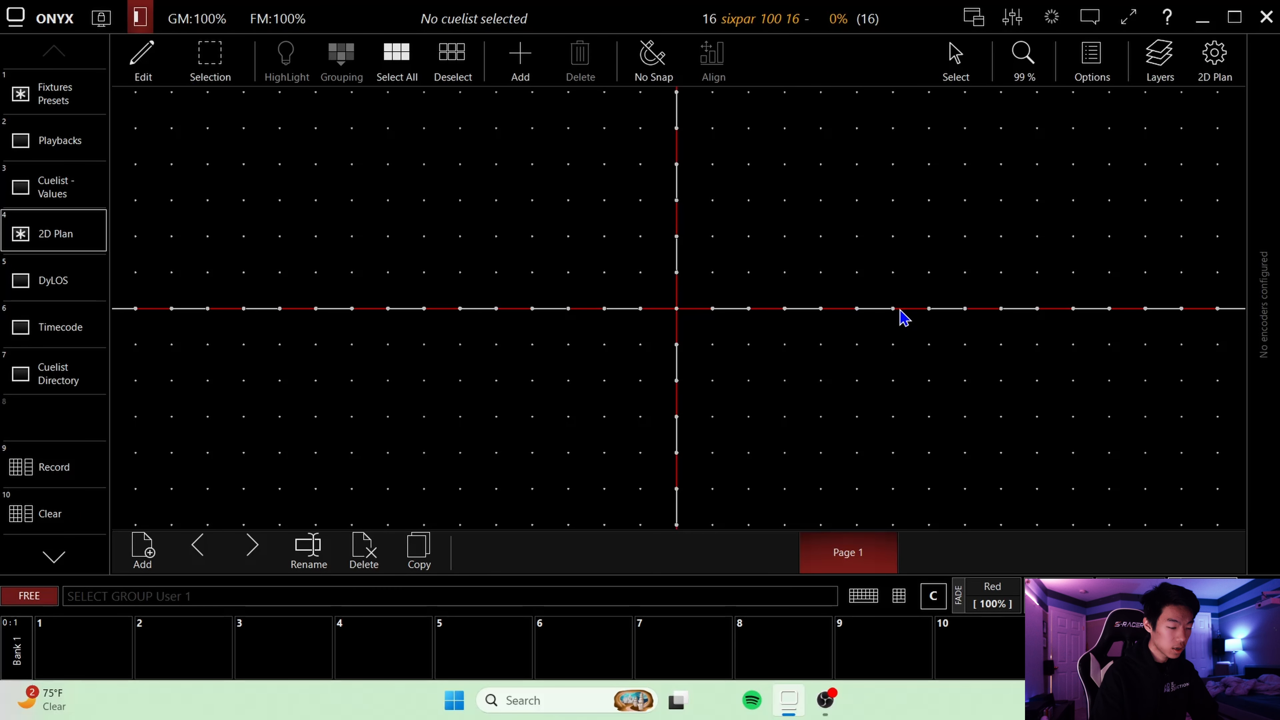
scroll(903, 316, "down", 2)
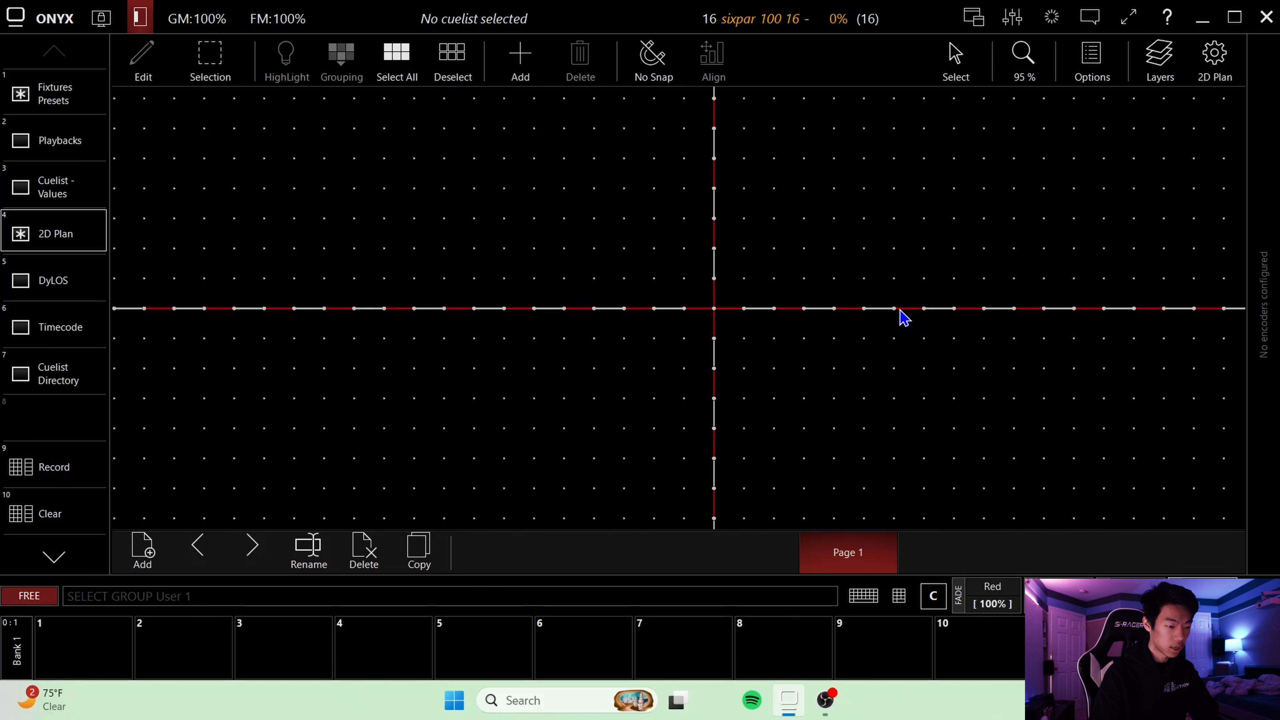
left_click_drag(676, 298, 515, 255)
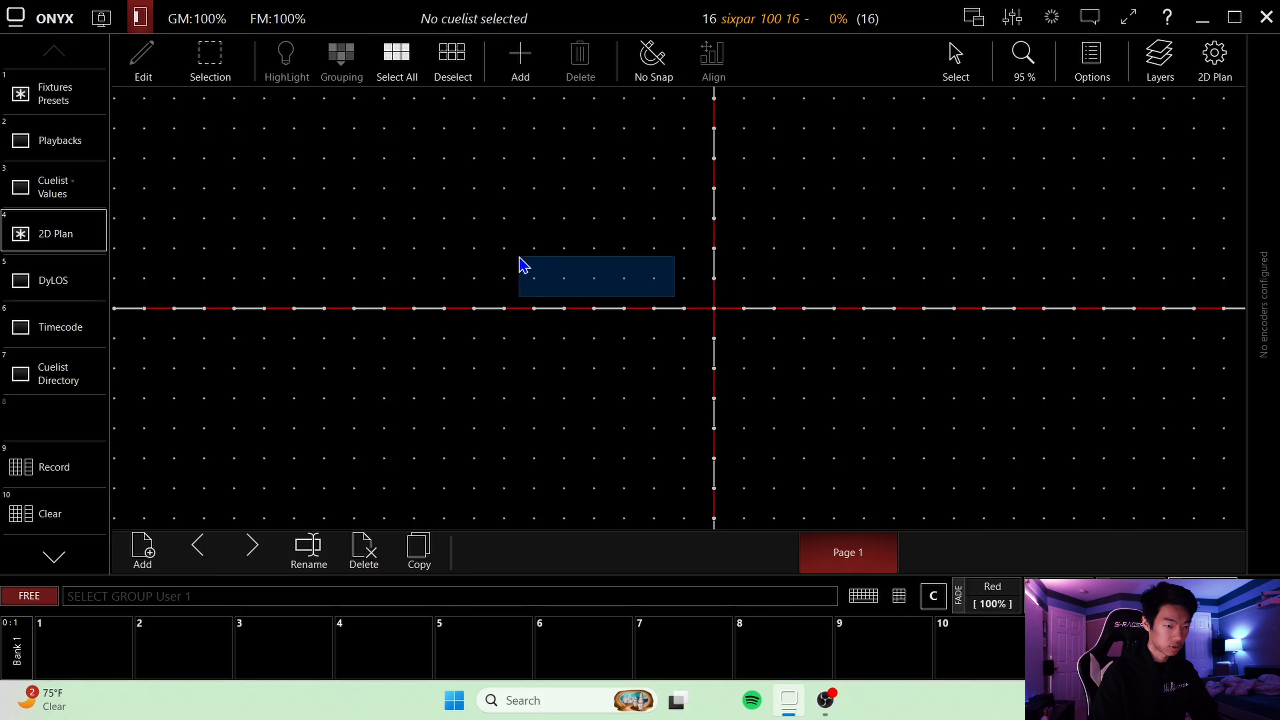
left_click(958, 53)
mouse_move(820, 297)
left_mouse_down()
mouse_move(760, 374)
mouse_move(817, 313)
left_mouse_up()
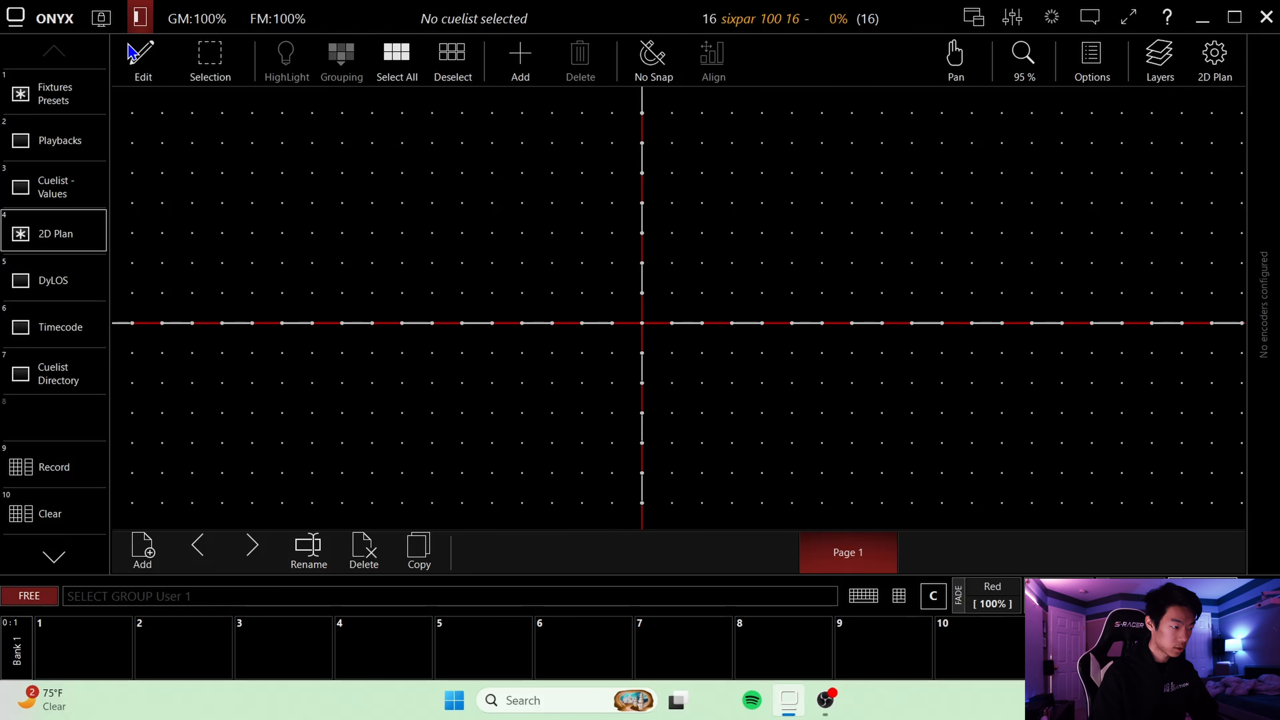
- Add the 16 selected Front wash fixtures to the 2D plan in a line along the horizontal axis, spanning most of the grid's width
left_click(515, 61)
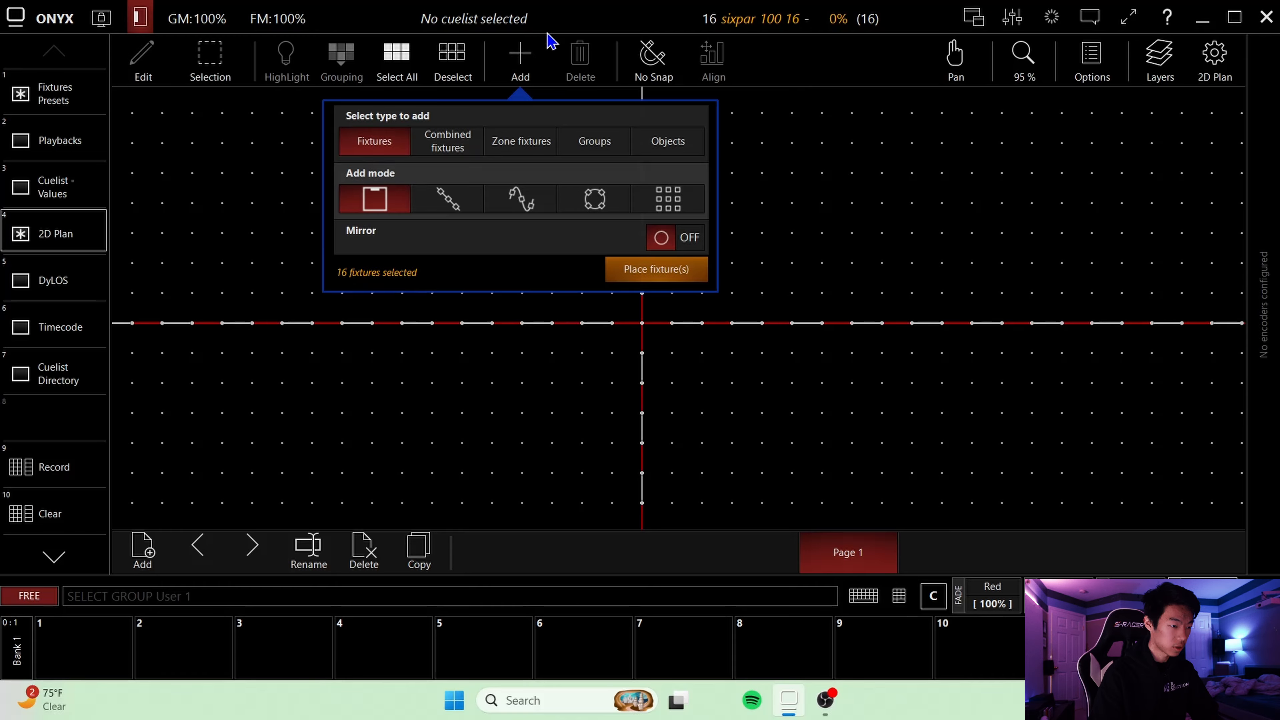
left_click(450, 205)
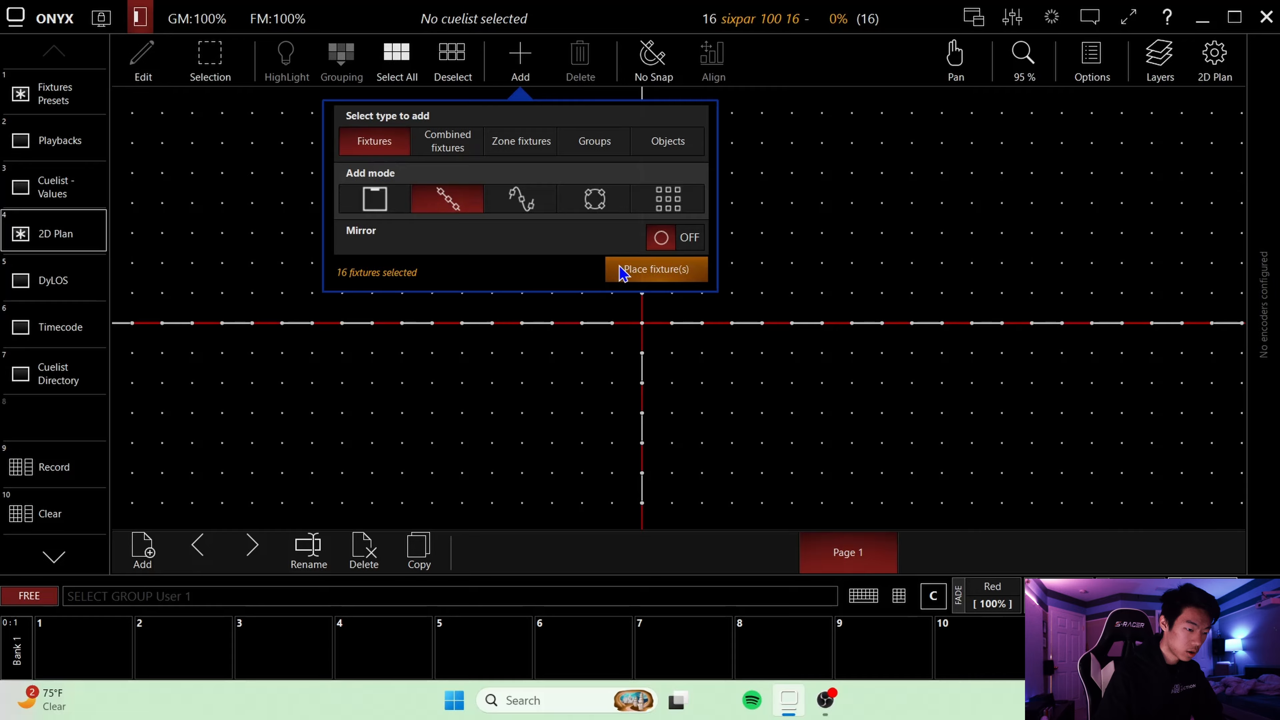
left_click(671, 270)
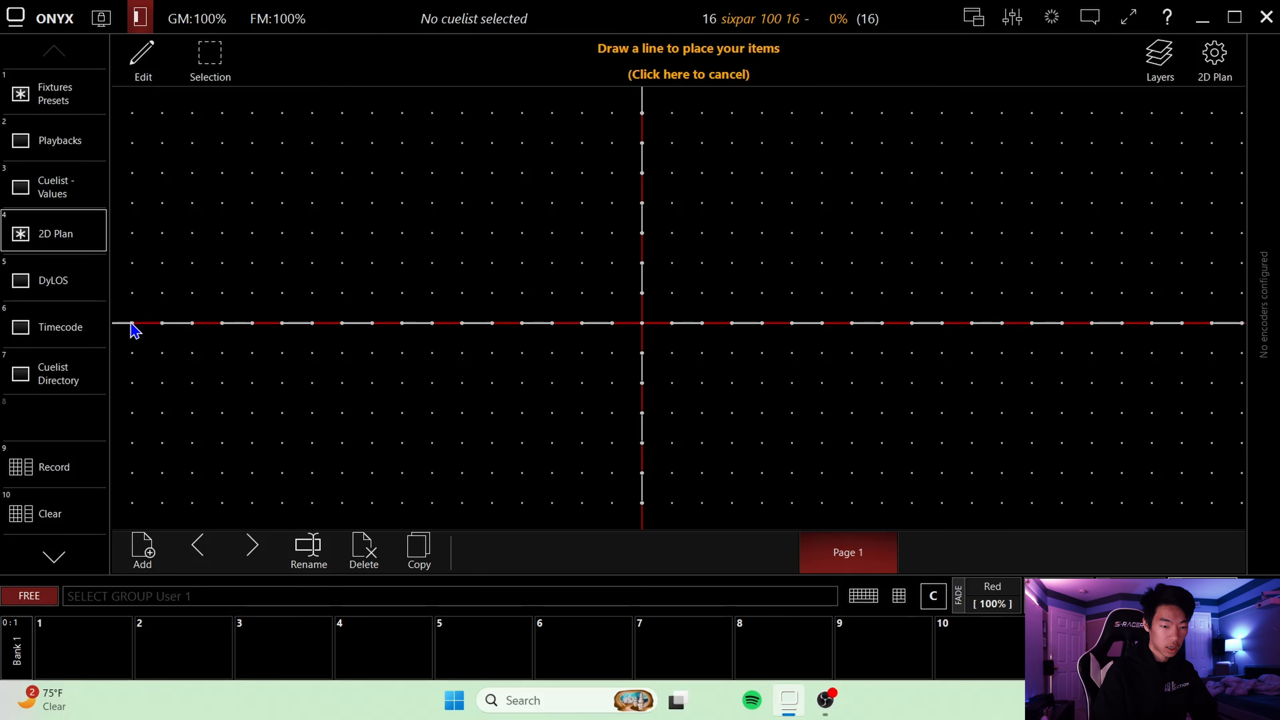
mouse_move(129, 328)
left_mouse_down()
mouse_move(1134, 362)
mouse_move(1227, 333)
mouse_move(1194, 336)
mouse_move(1212, 333)
left_mouse_up()
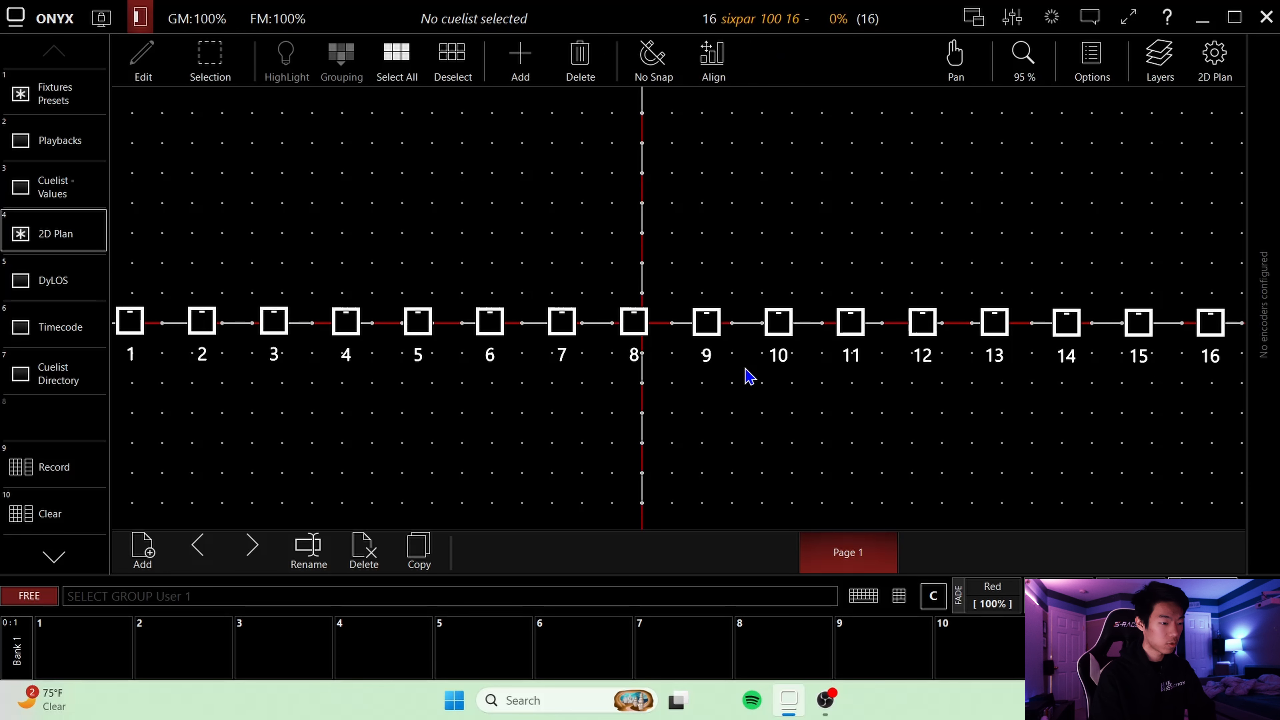
- Clear the programmer from the fixture groups view, and select and deselect the Blinders group
left_click(52, 100)
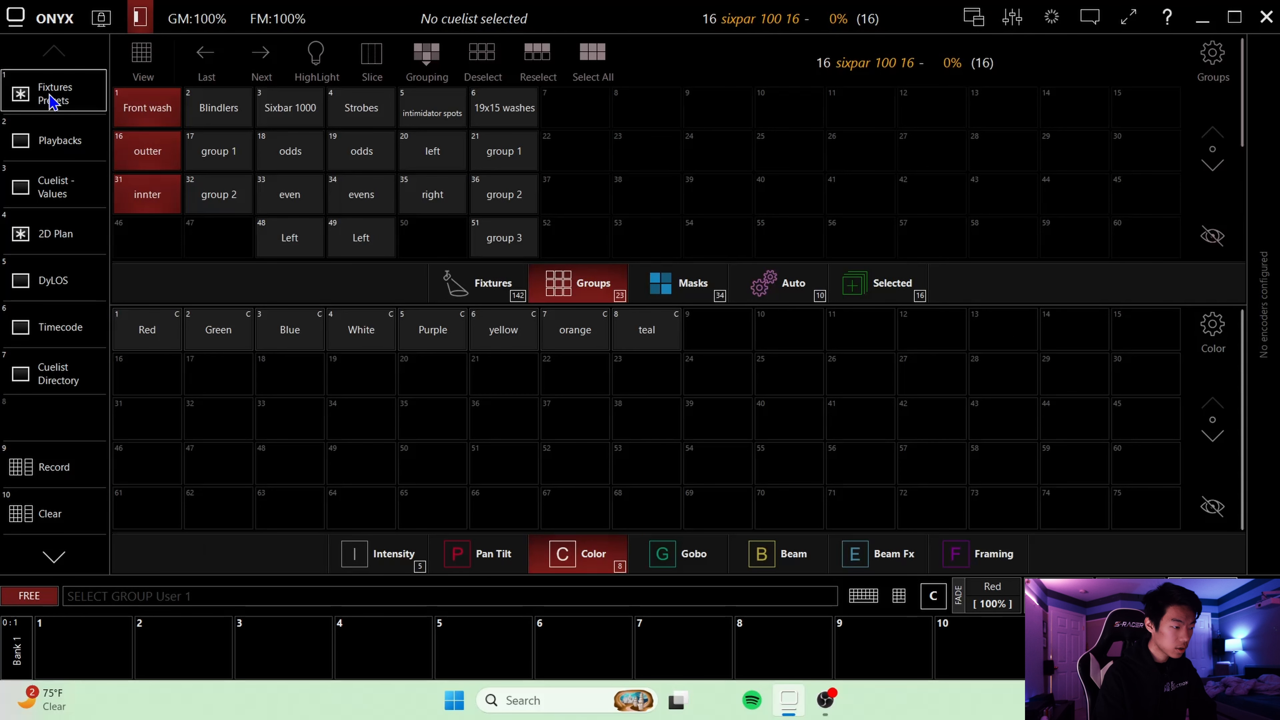
left_click(10, 514)
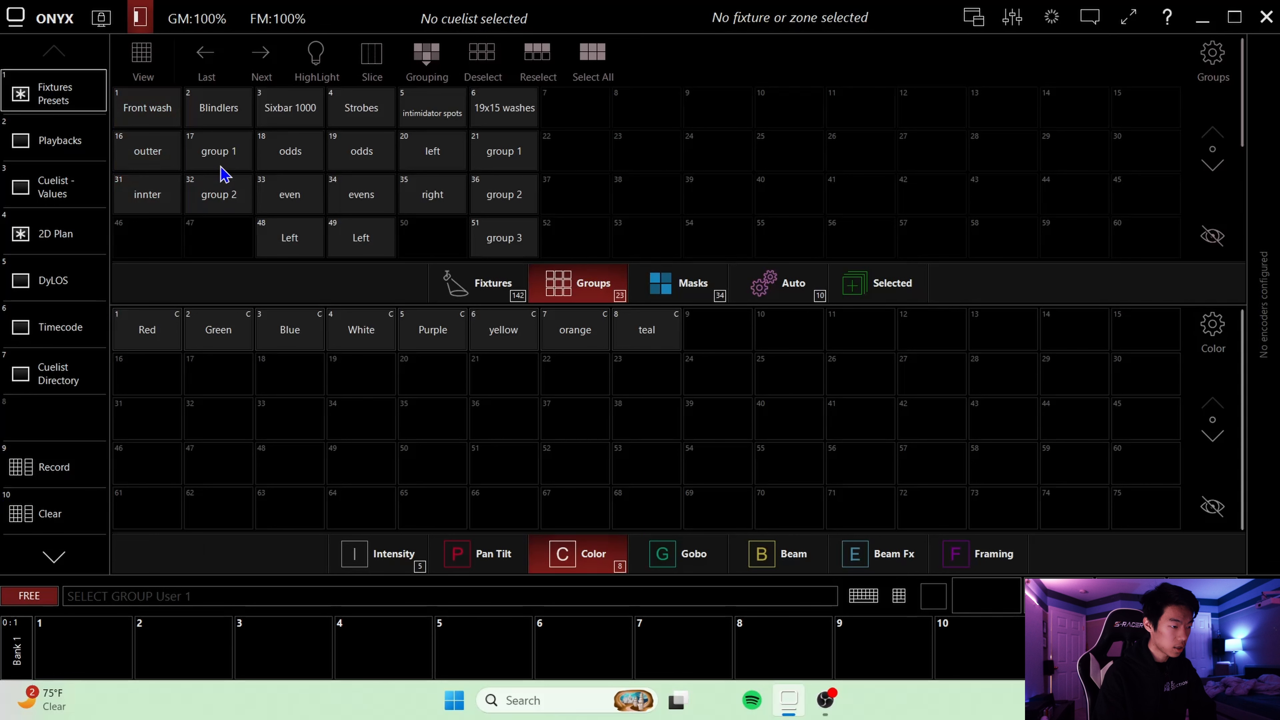
left_click(239, 104)
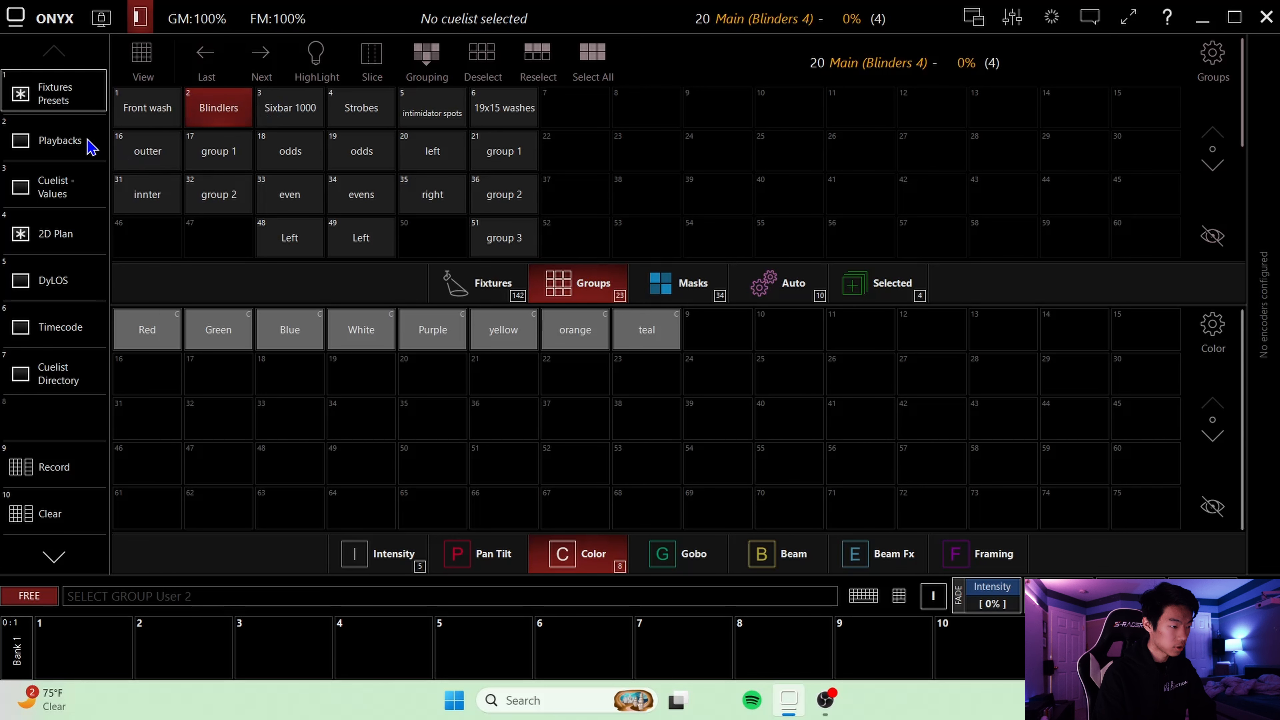
left_click(198, 97)
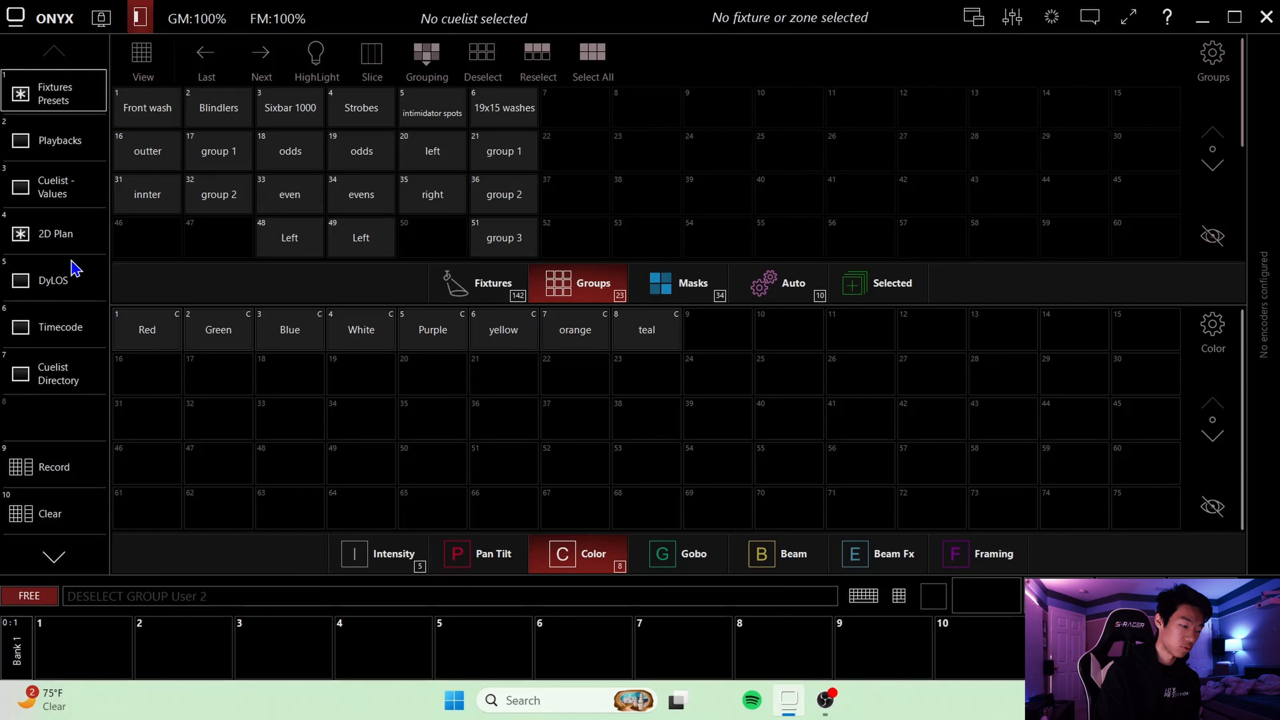
- Add the combined fixtures Blinders 1 to 4 to the 2D plan in a line just below the front wash row
left_click(58, 241)
left_click(519, 58)
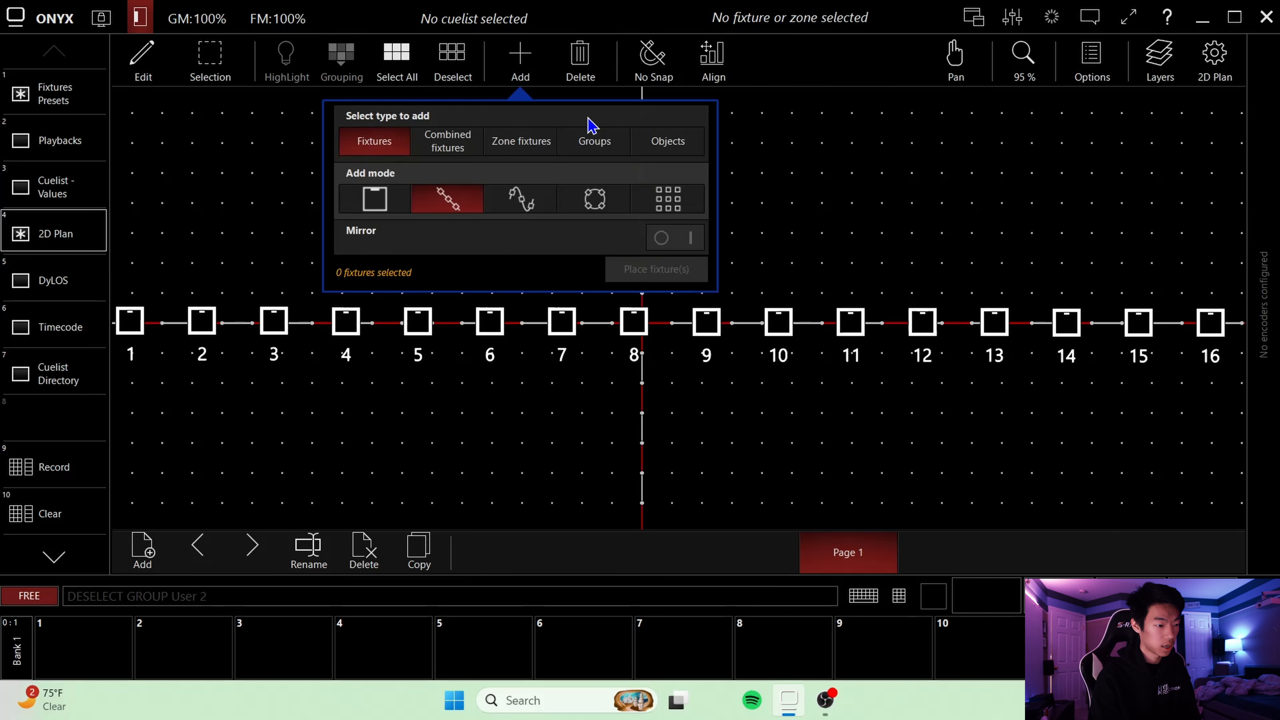
left_click(468, 151)
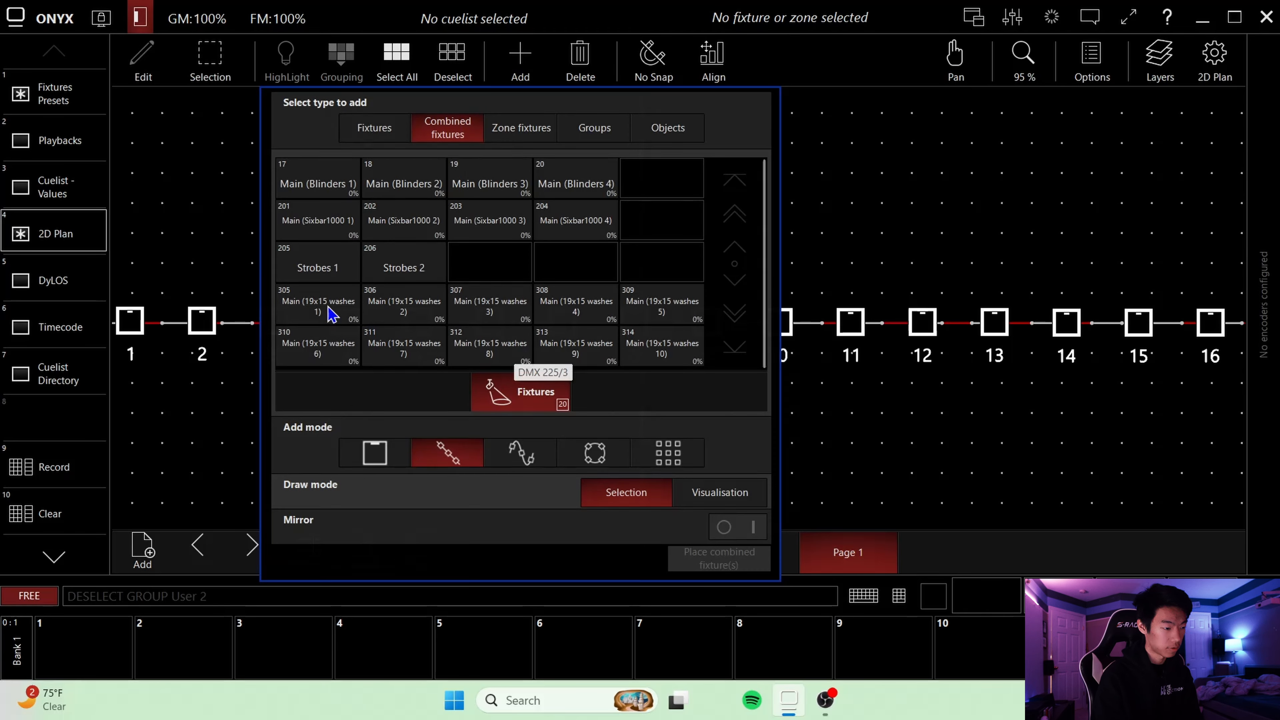
left_click(316, 273)
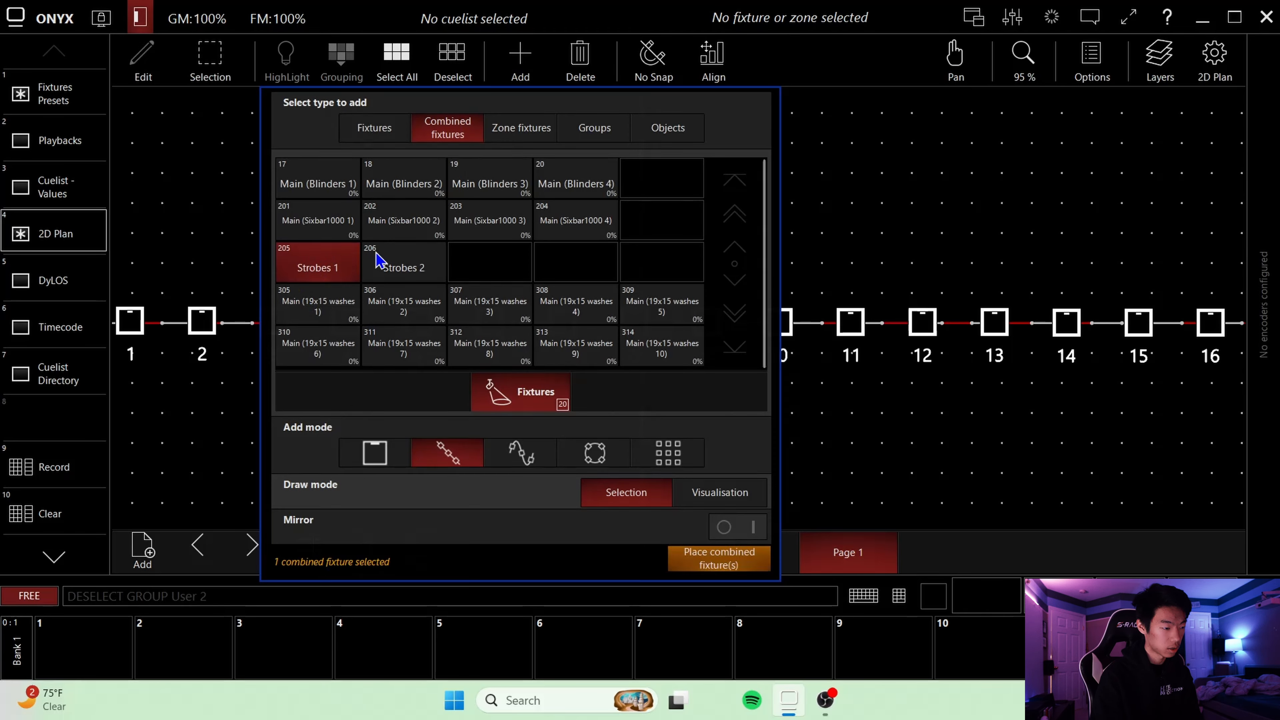
left_click(306, 179)
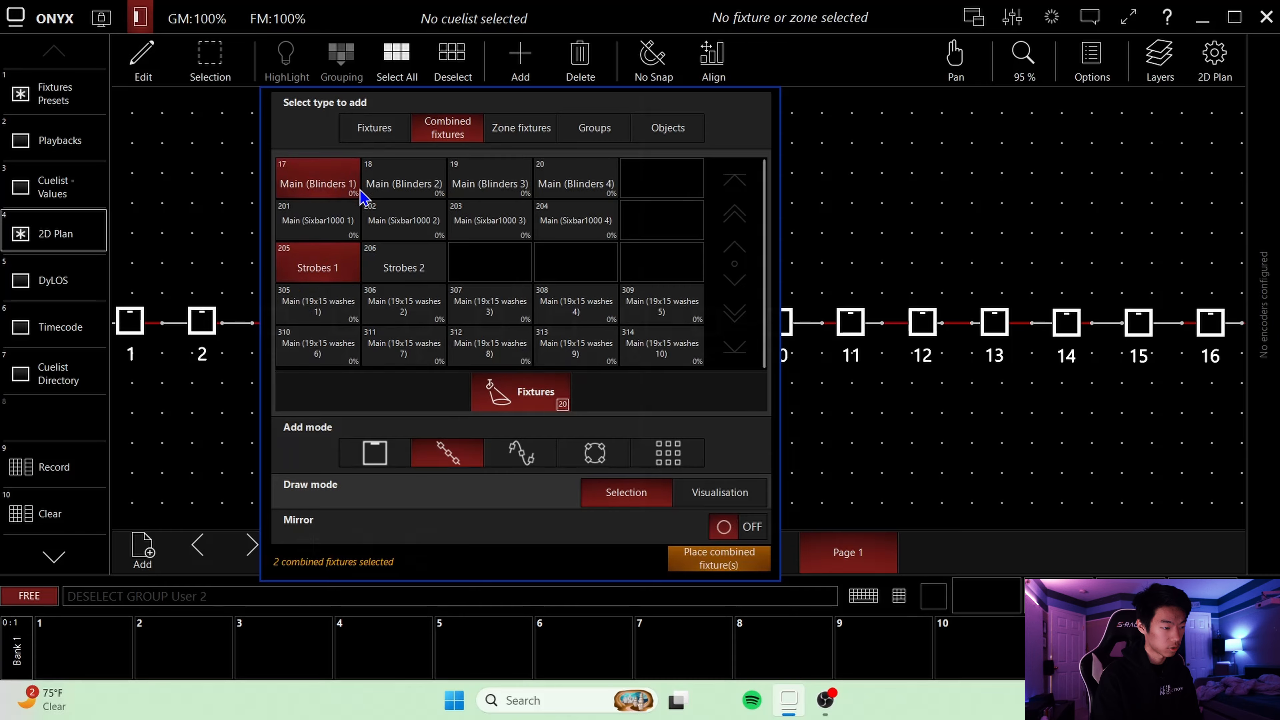
left_click(335, 272)
left_click(404, 183)
left_click(466, 183)
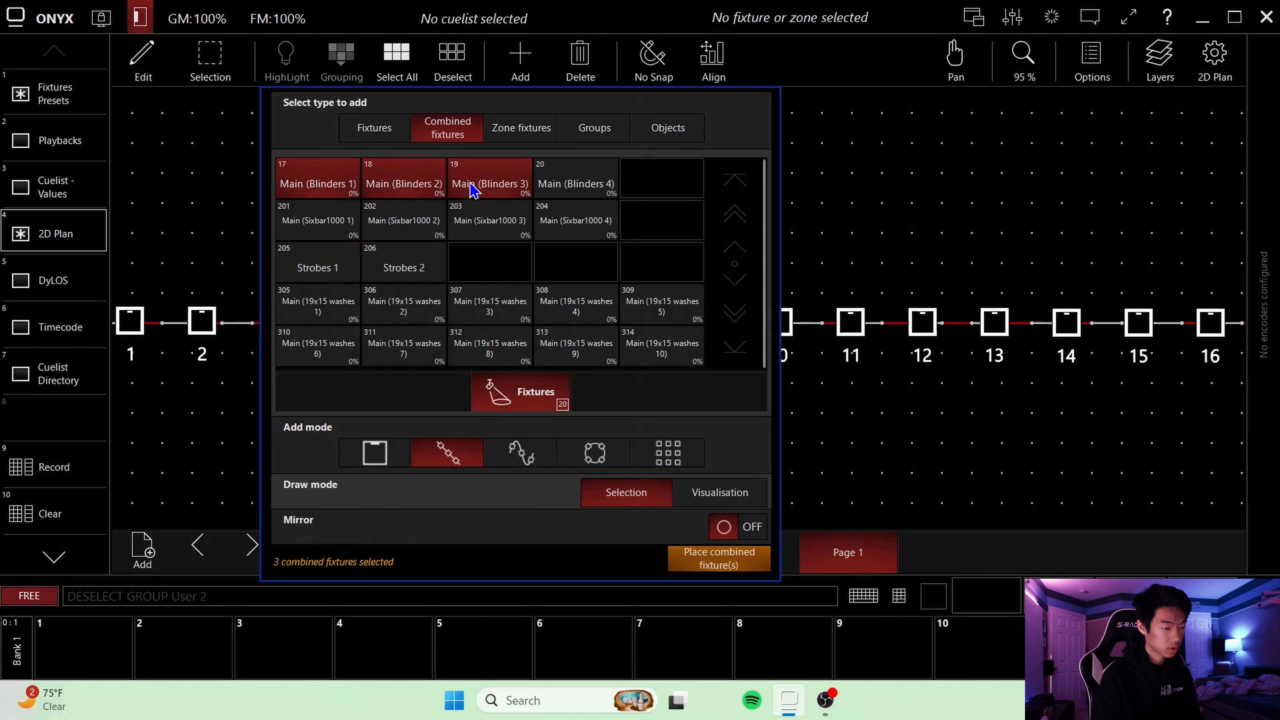
left_click(568, 185)
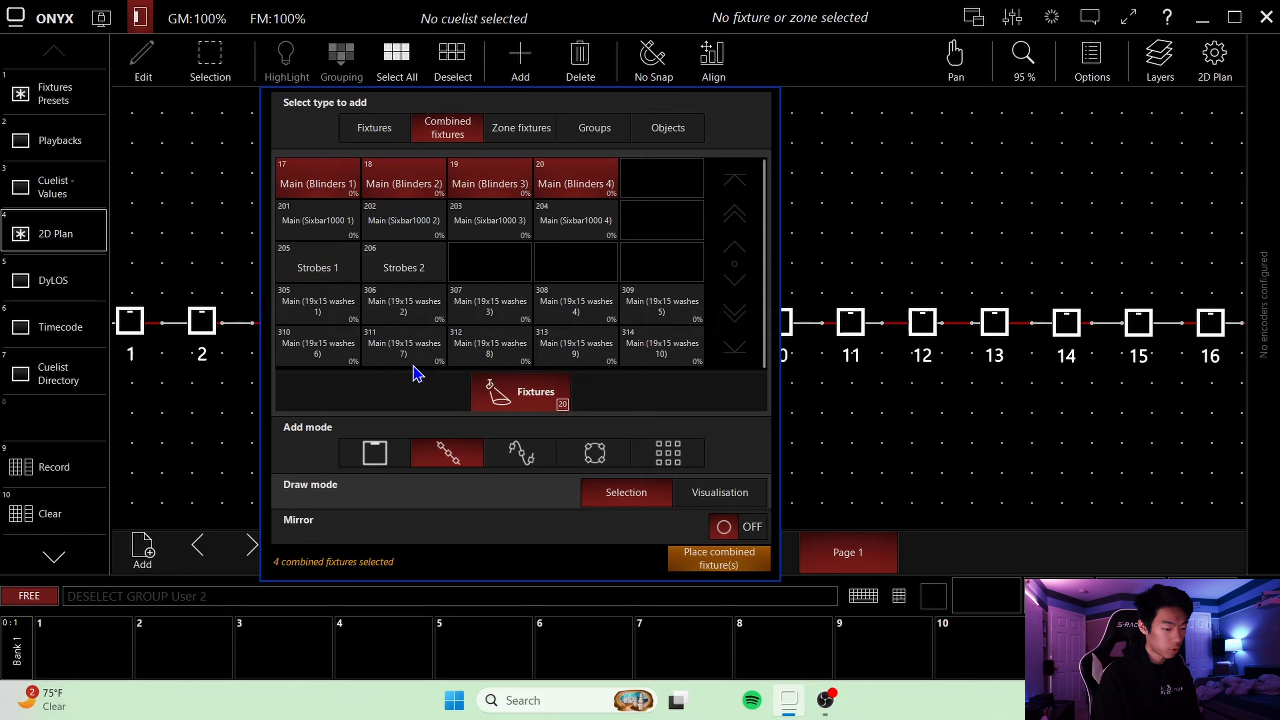
left_click(713, 554)
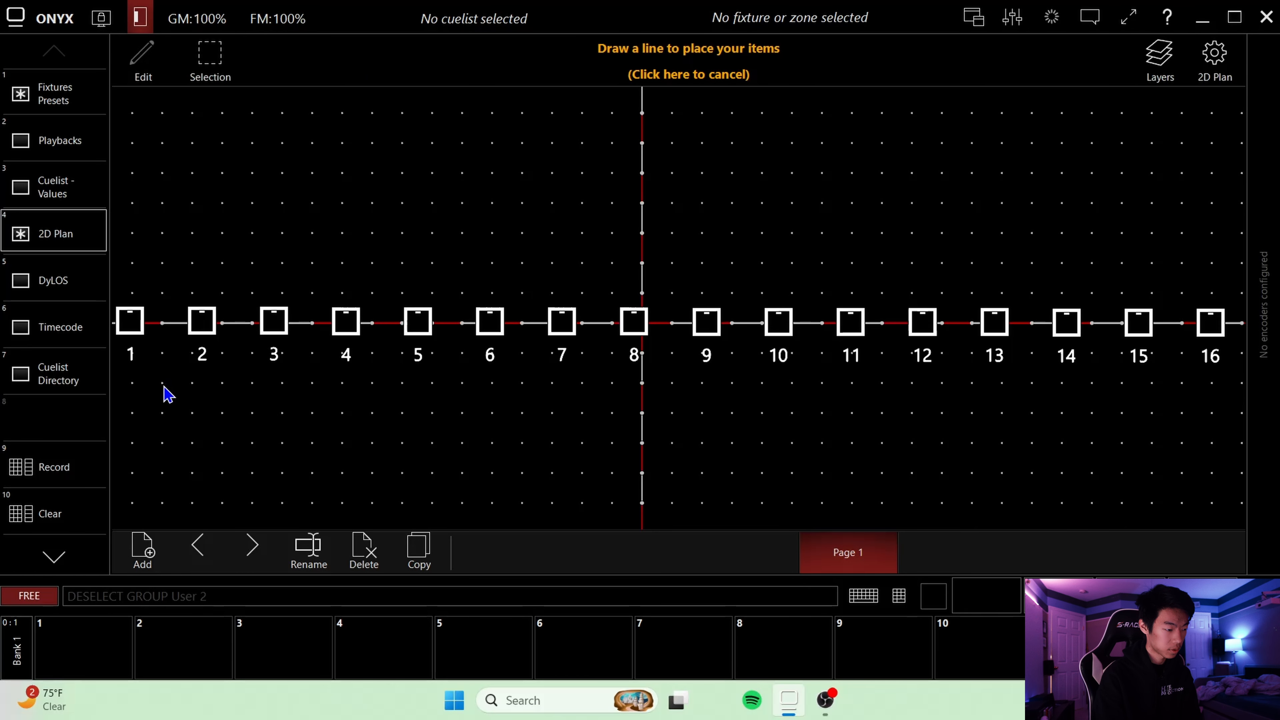
left_click_drag(162, 382, 1178, 396)
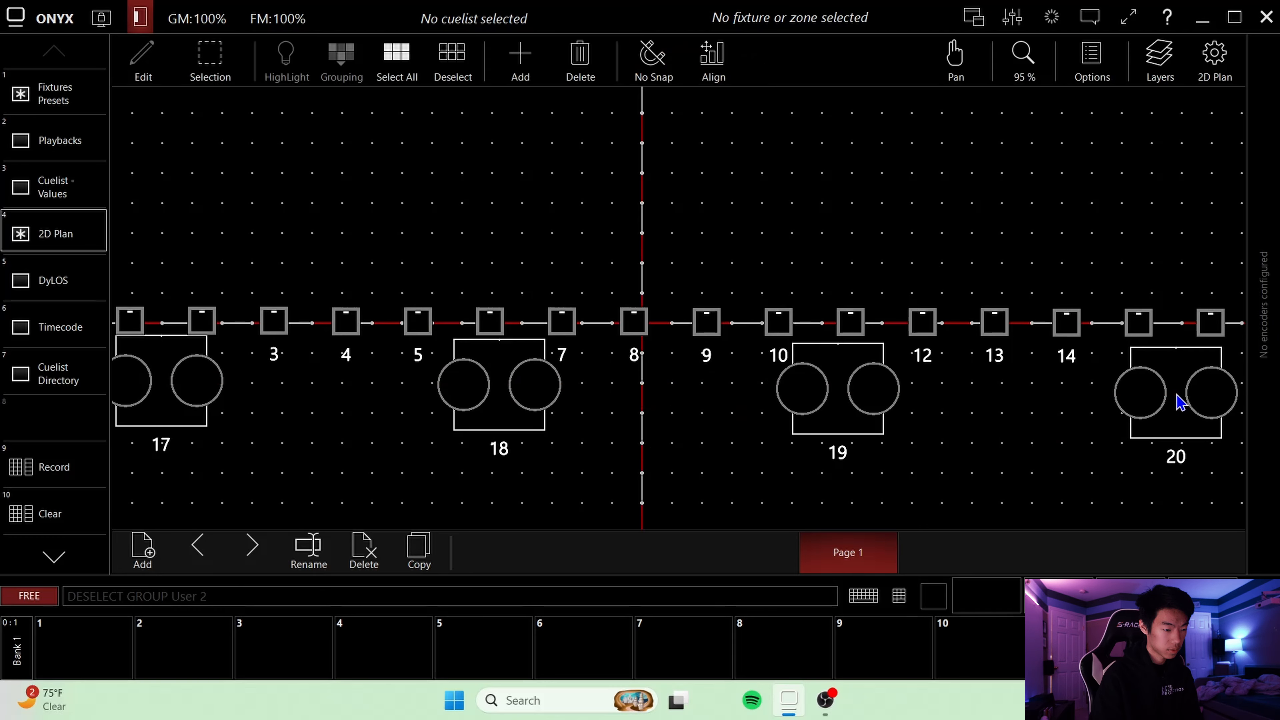
- Zoom out and pan the 2D plan to fit the front wash and blinder rows with free space above them
scroll(923, 489, "down", 3)
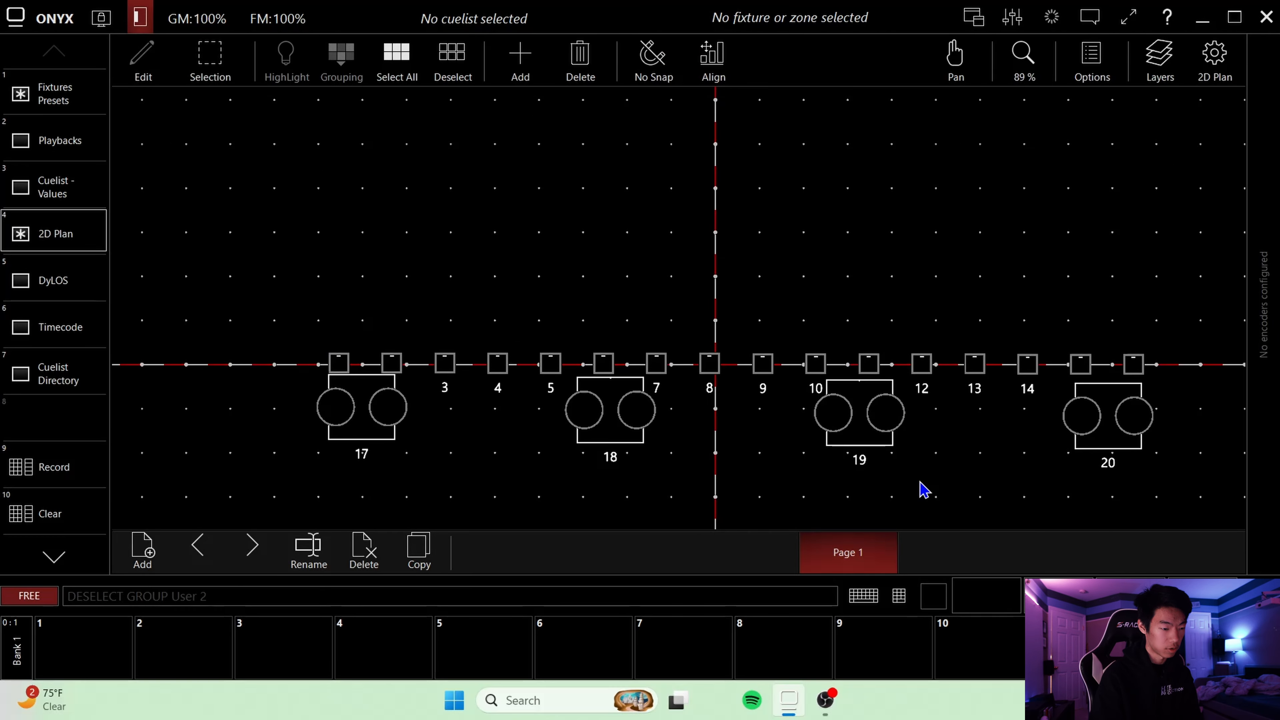
left_click(956, 58)
left_click_drag(992, 244, 902, 73)
left_click(957, 76)
left_click_drag(989, 197, 962, 178)
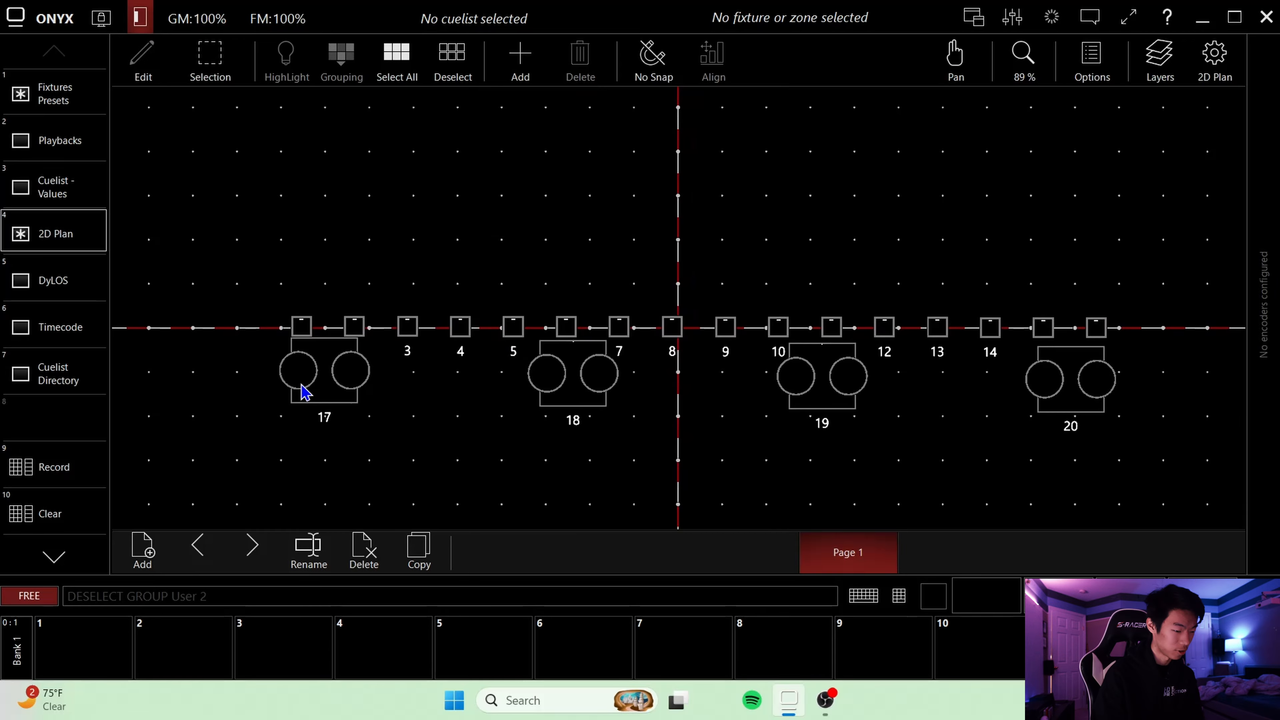
left_click(92, 103)
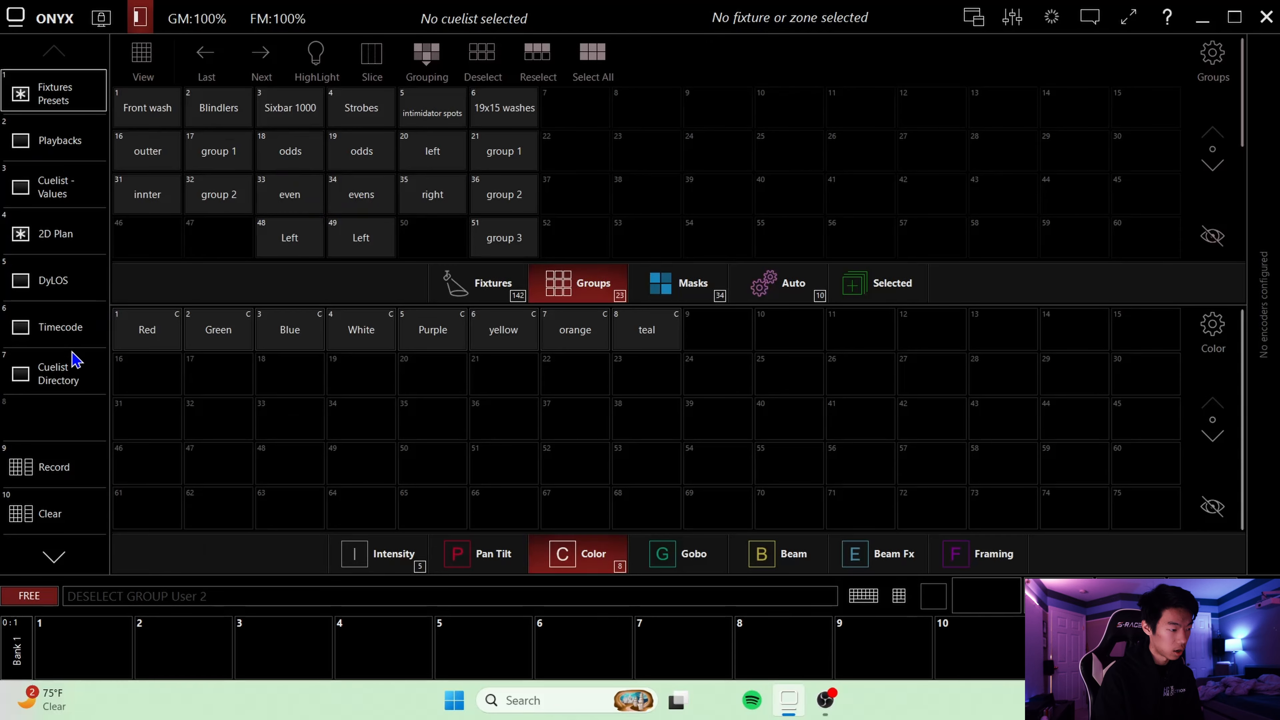
left_click(78, 198)
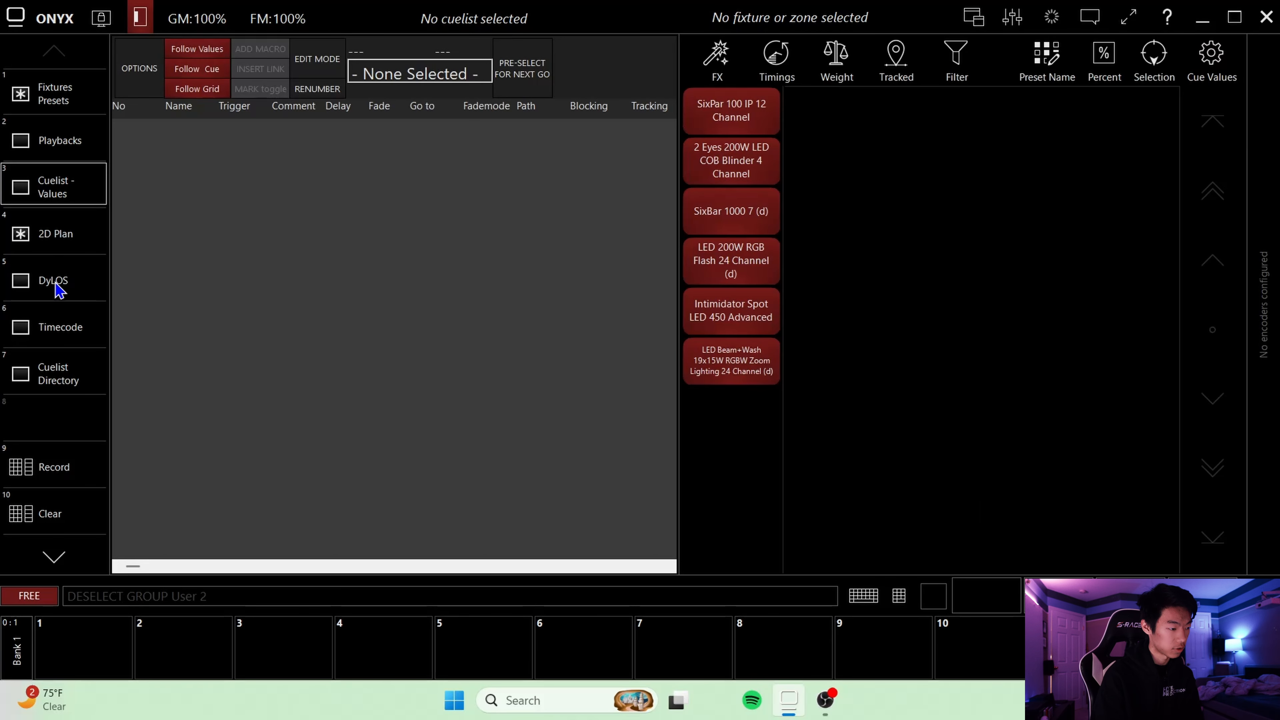
left_click(74, 232)
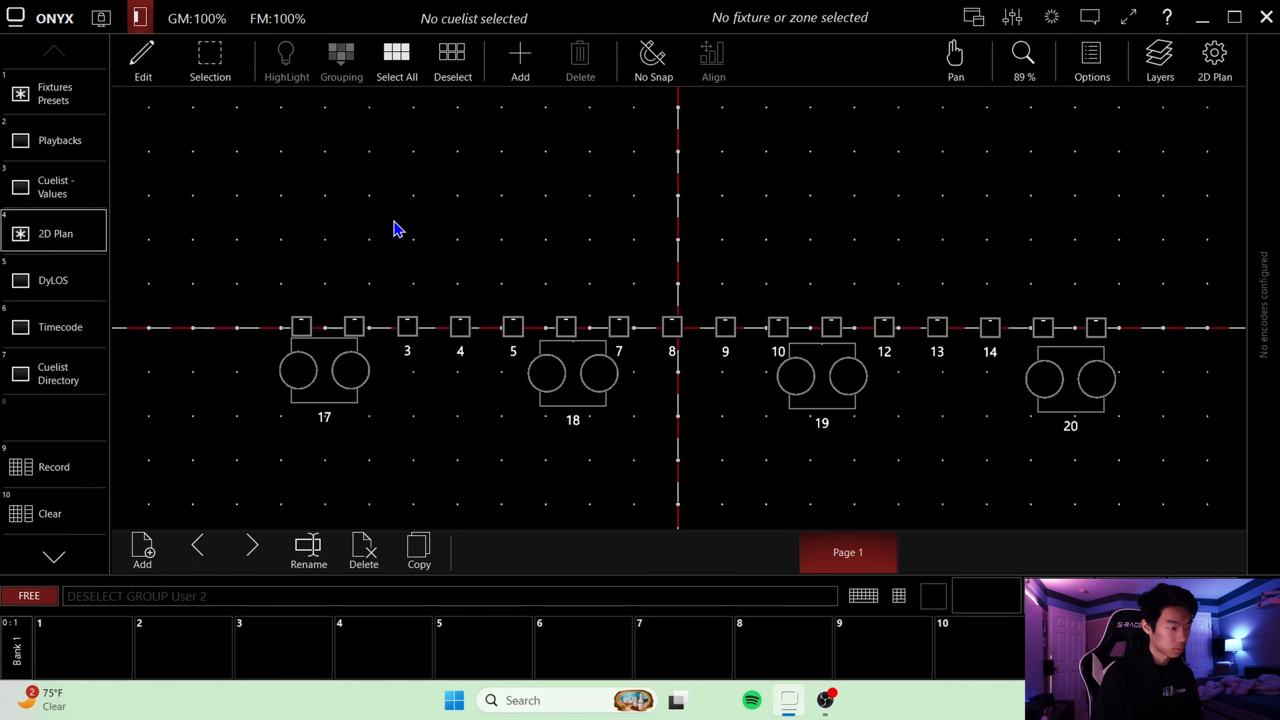
- Add the combined fixtures Sixbar1000 1 to 4 to the 2D plan in a line above the front wash row
left_click(524, 58)
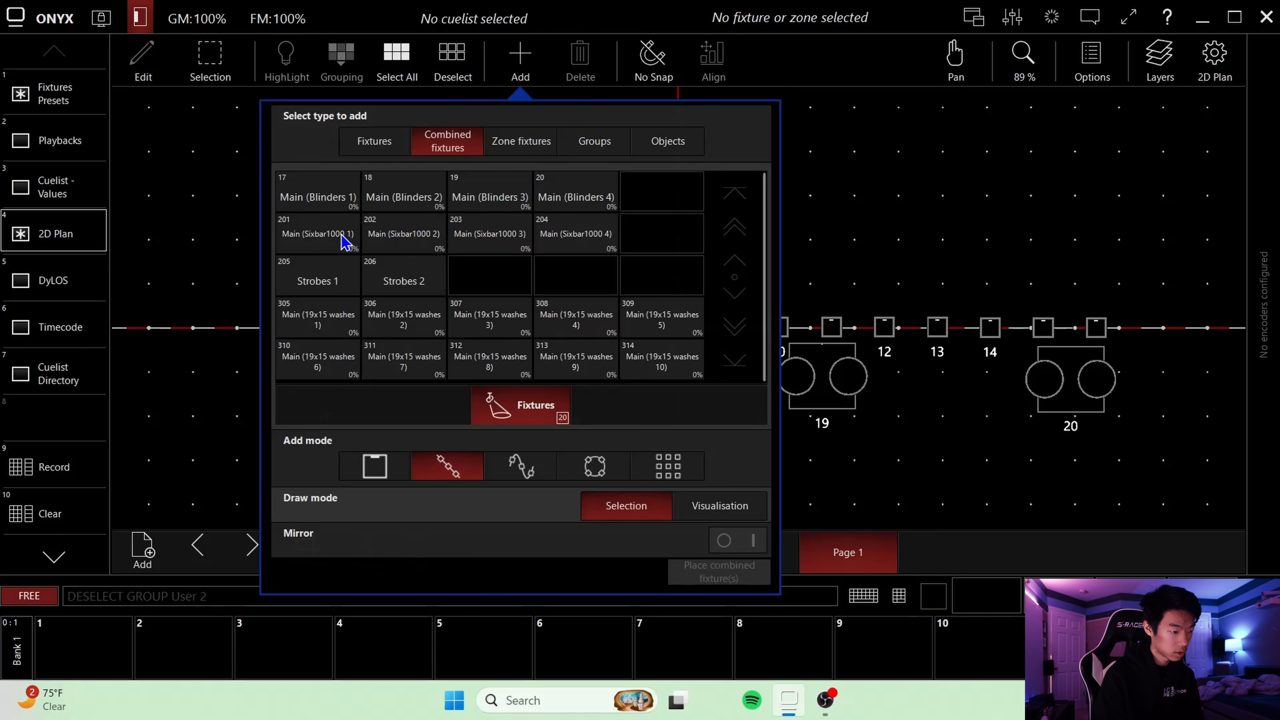
left_click(328, 236)
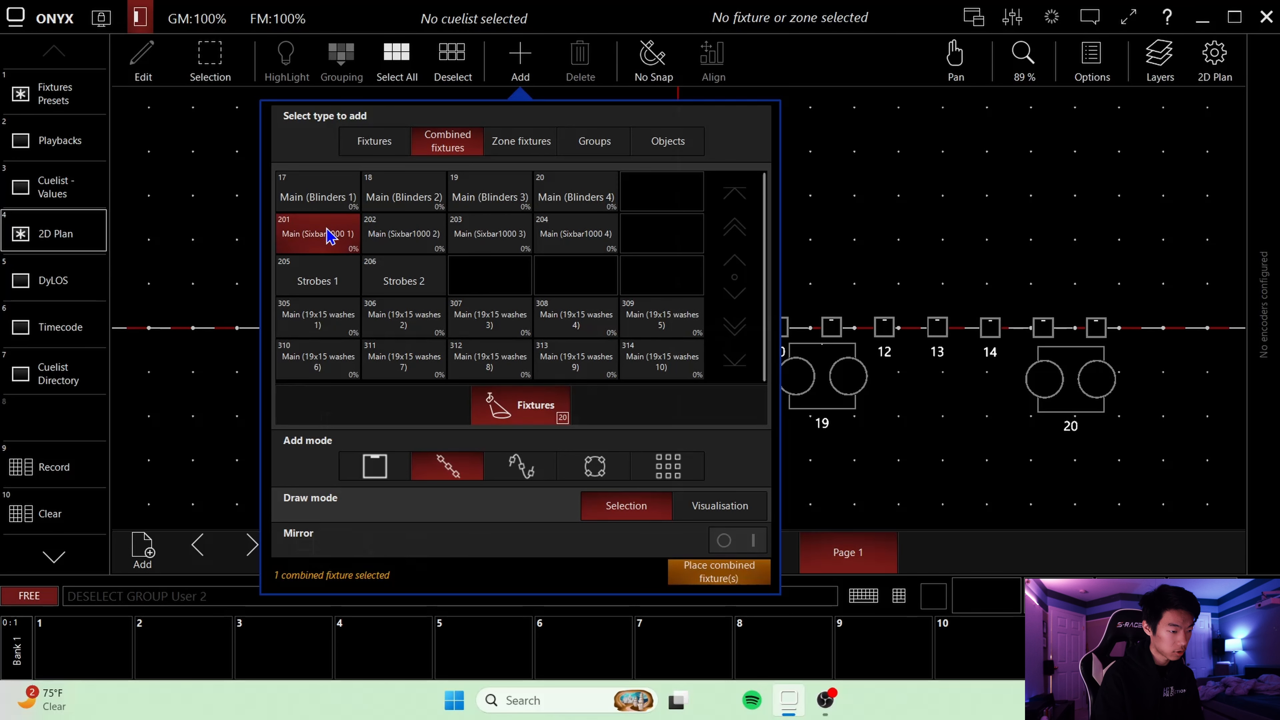
left_click(403, 241)
left_click(498, 240)
left_click(547, 241)
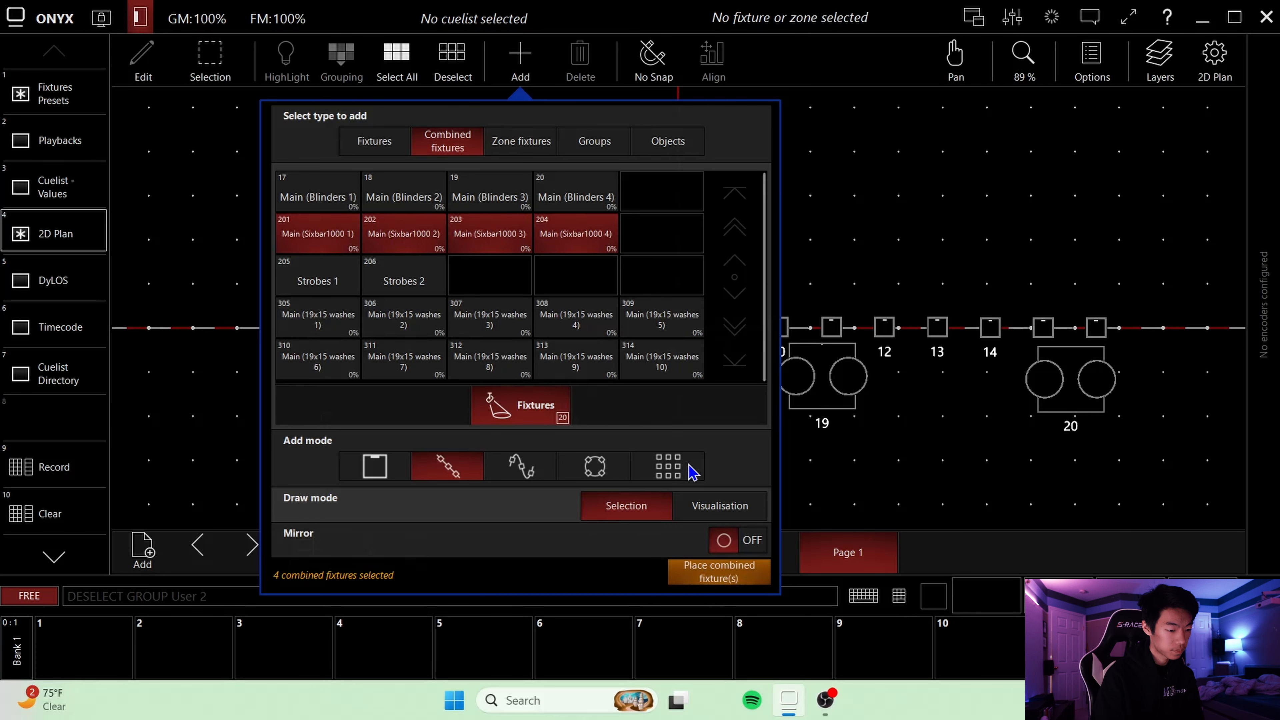
left_click(719, 575)
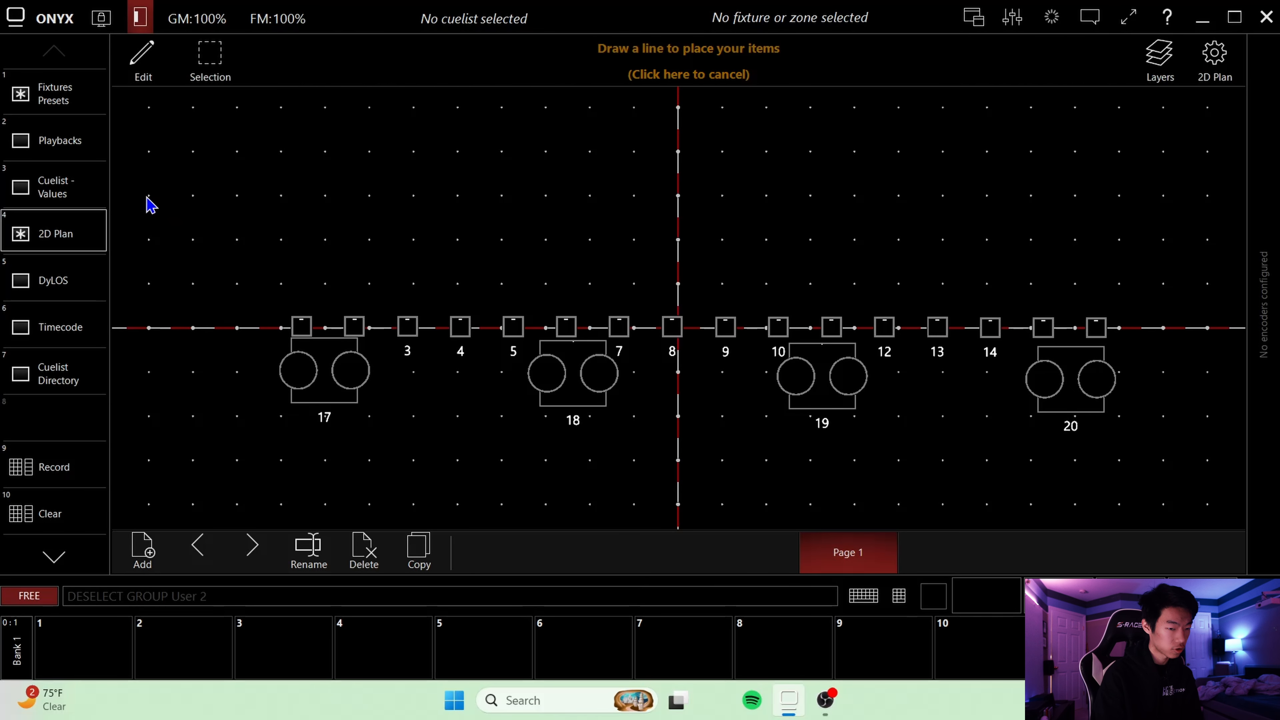
left_click_drag(147, 196, 1106, 207)
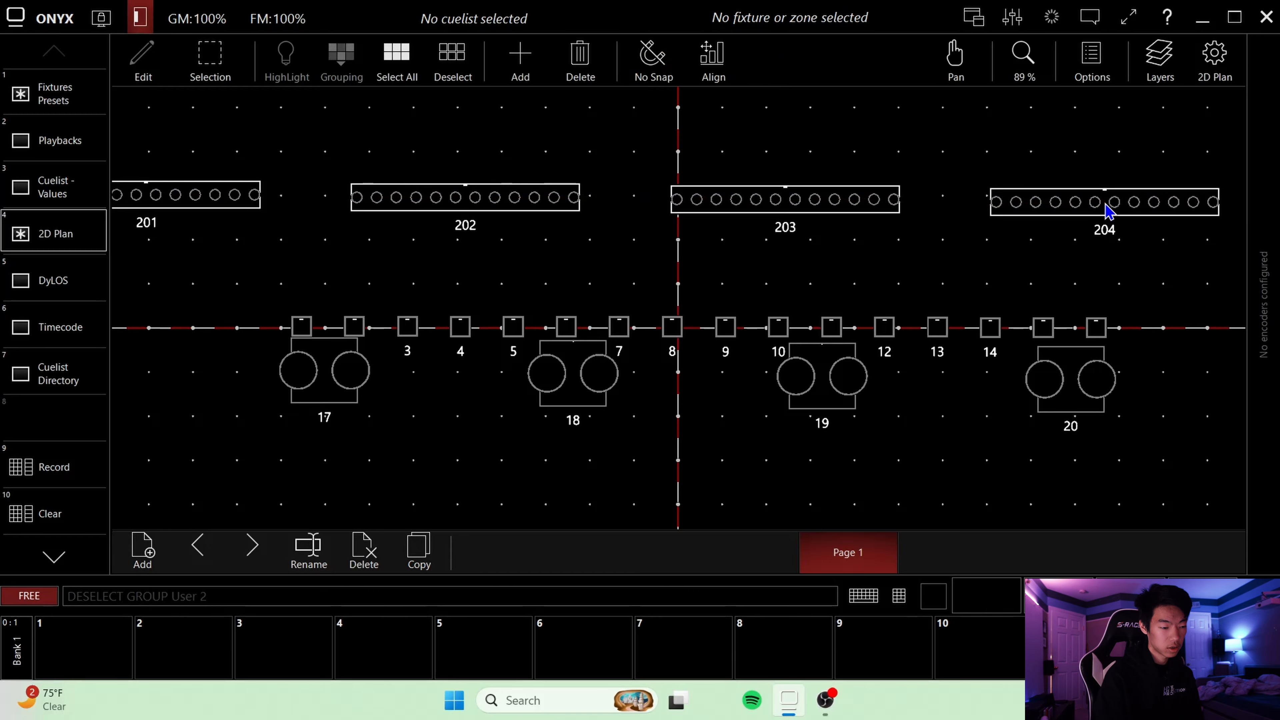
- Add the combined fixtures Strobes 1 and Strobes 2 in the Sixbar row, between bars 201 and 202 and between 203 and 204
scroll(997, 268, "down", 2)
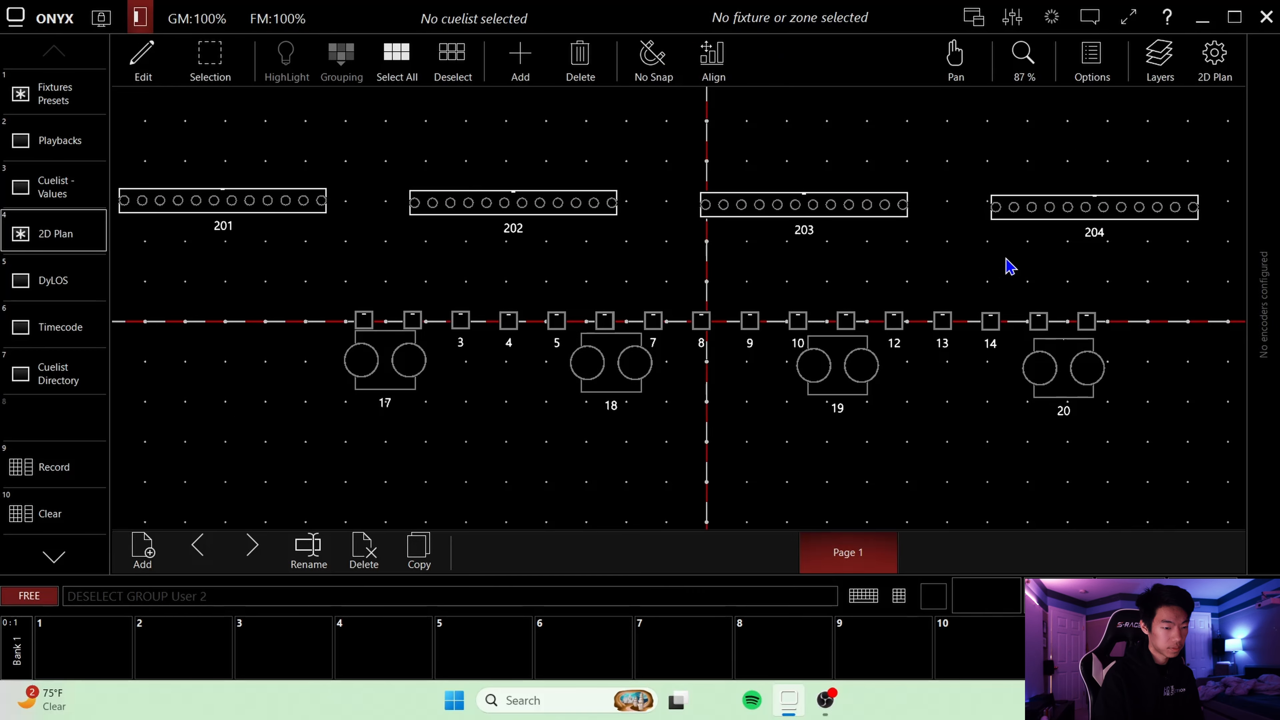
left_click_drag(1014, 260, 934, 340)
scroll(933, 340, "down", 3)
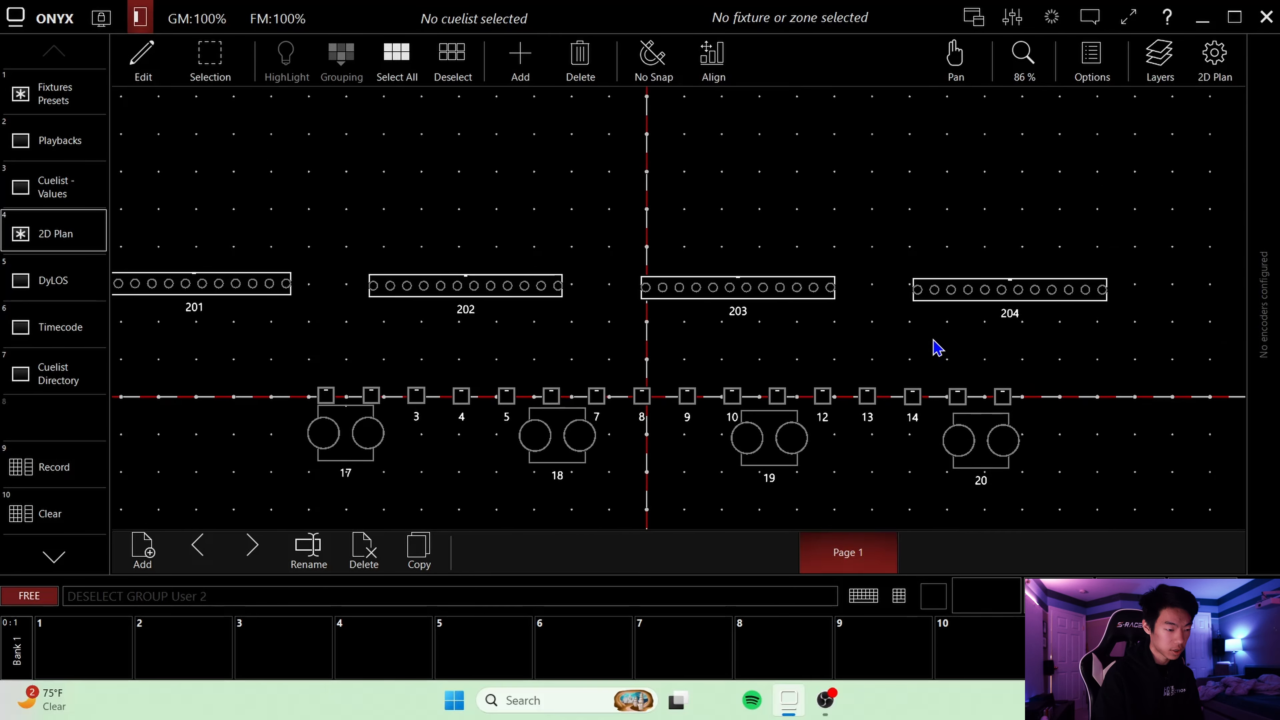
left_click_drag(693, 293, 737, 298)
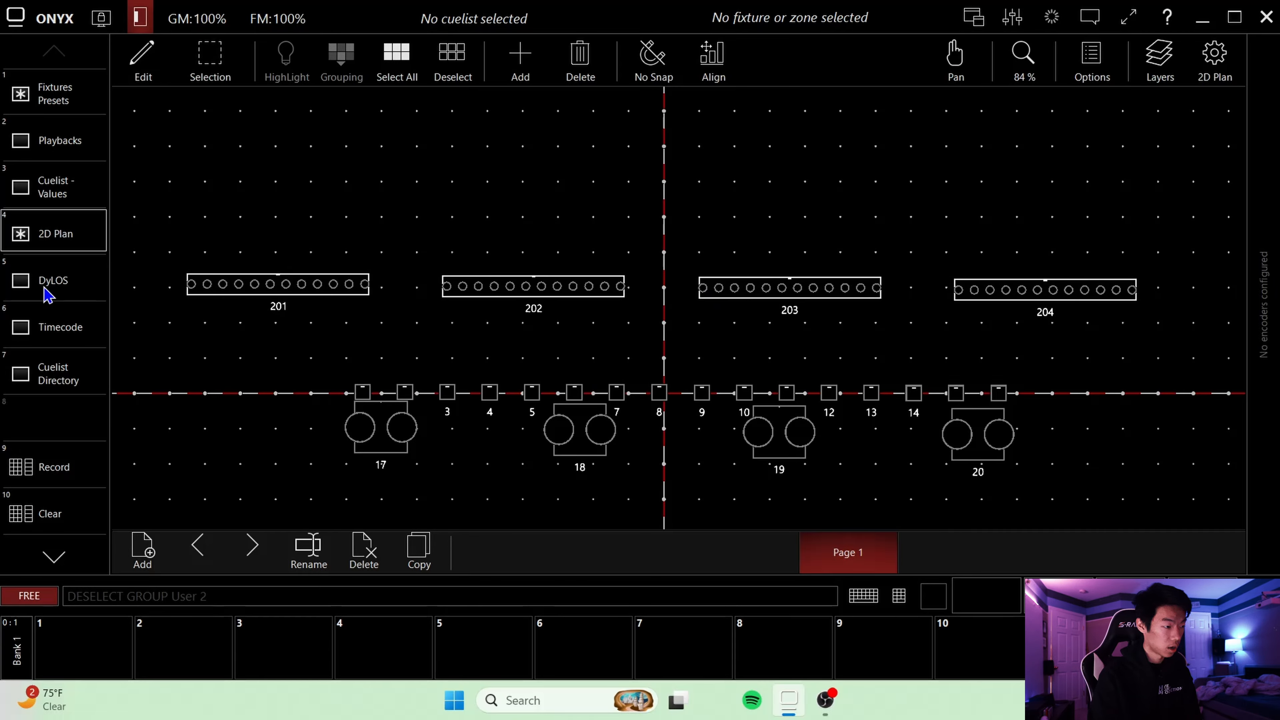
left_click(520, 56)
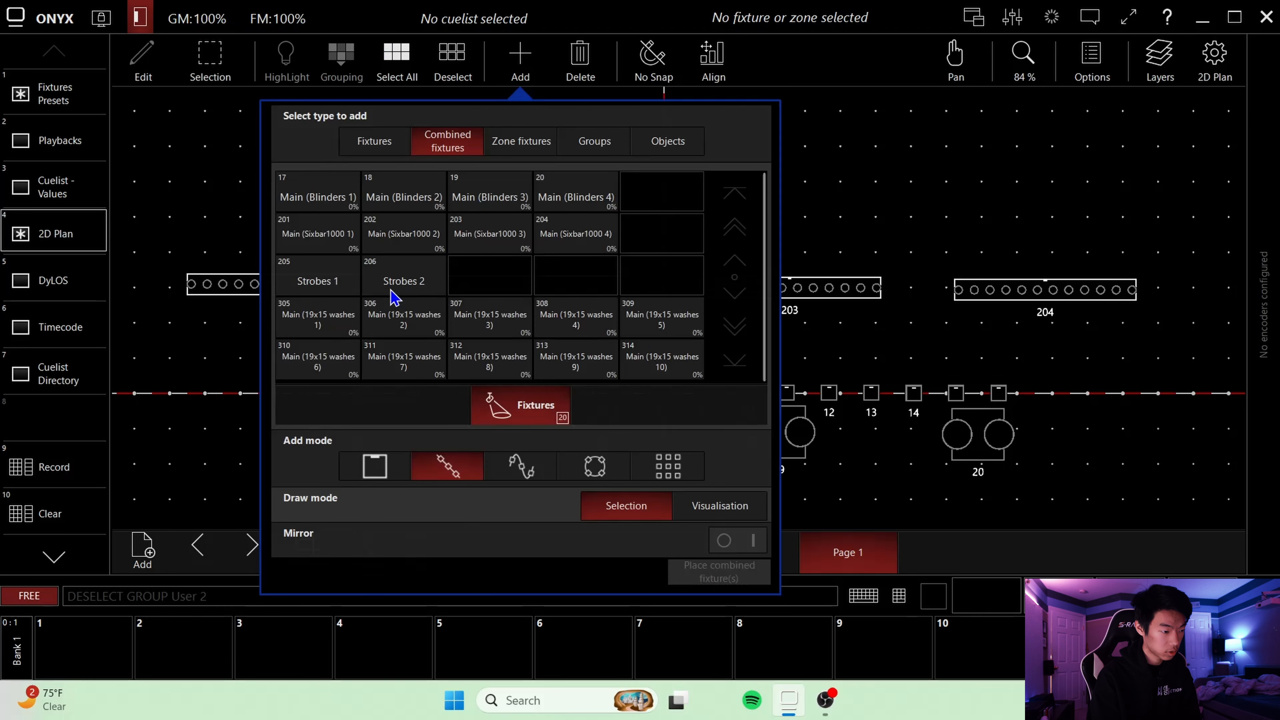
left_click(329, 282)
left_click(402, 282)
left_click(708, 576)
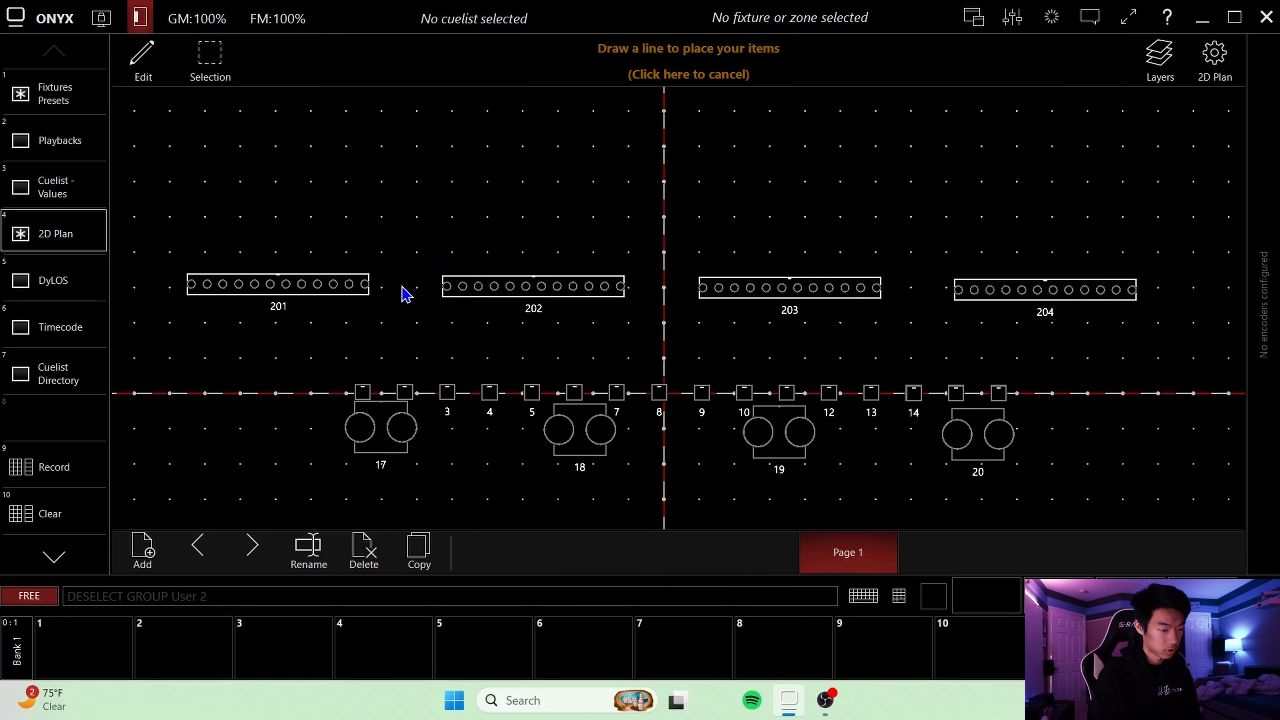
mouse_move(405, 289)
left_mouse_down()
mouse_move(1051, 289)
mouse_move(924, 297)
left_mouse_up()
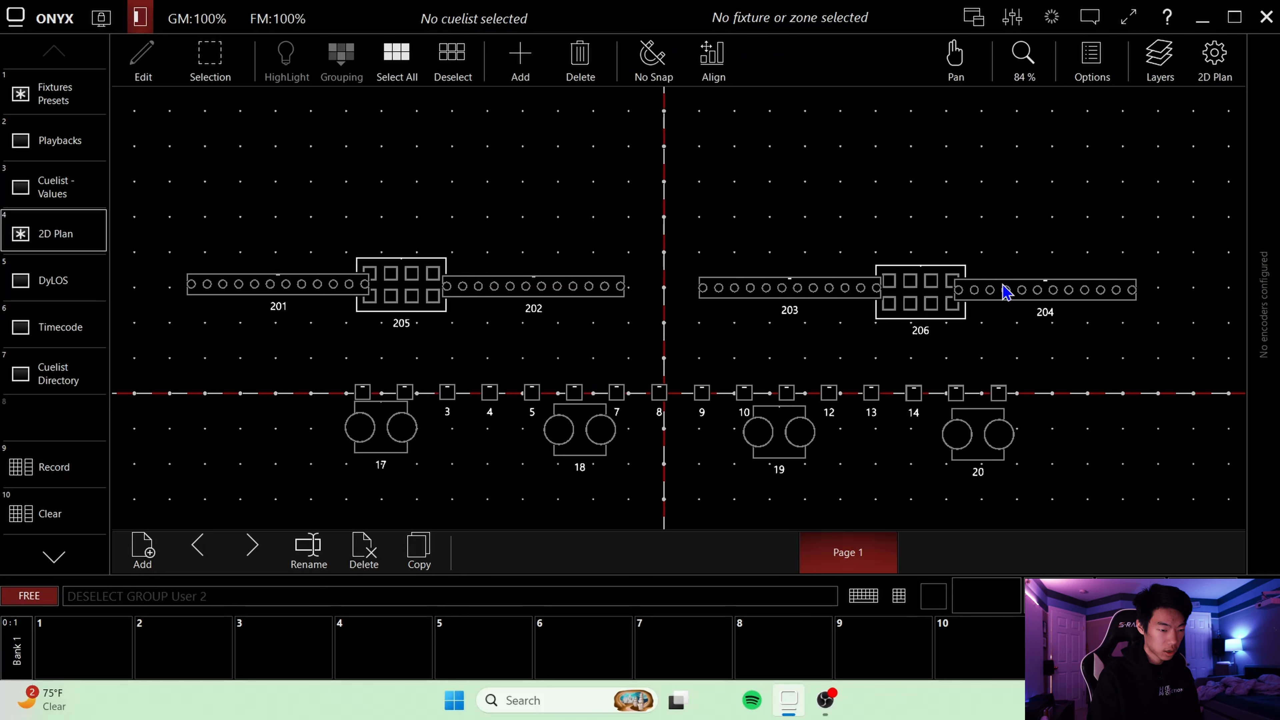
- Move Sixbars 201 to 204 outward on the 2D plan so none of them overlaps strobes 205 and 206
left_click_drag(1003, 291, 1063, 291)
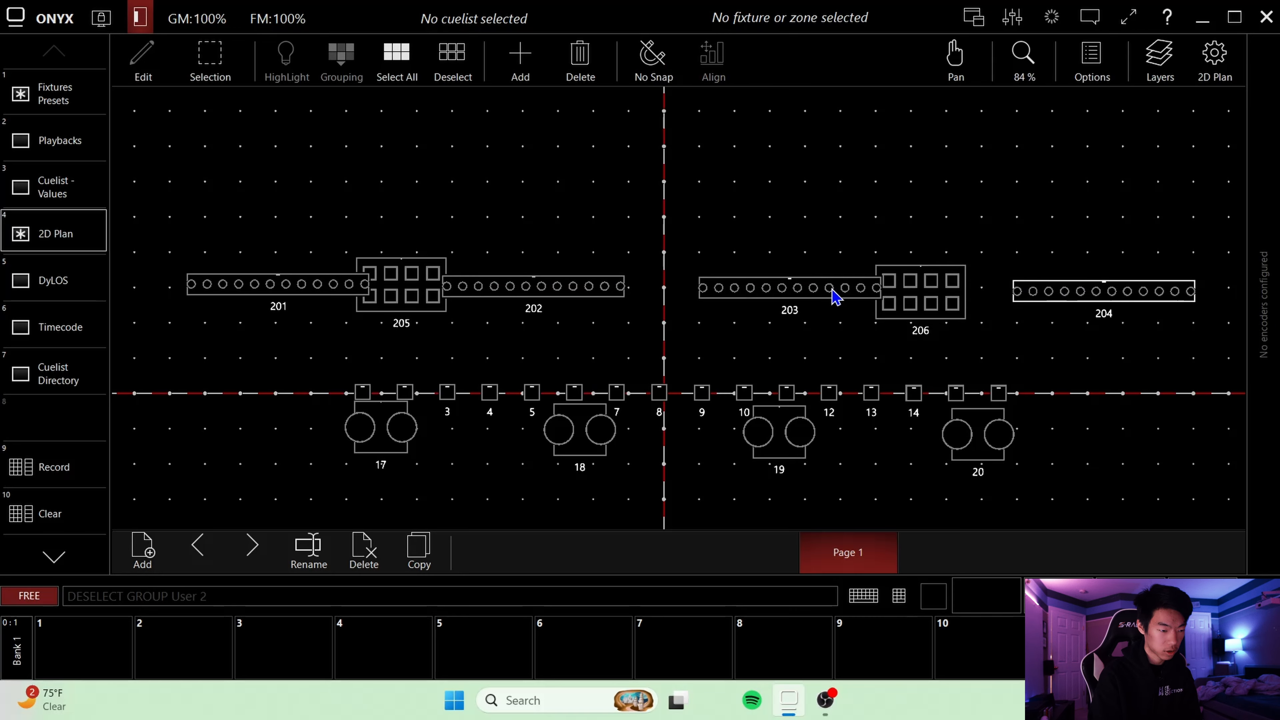
left_click_drag(818, 292, 801, 293)
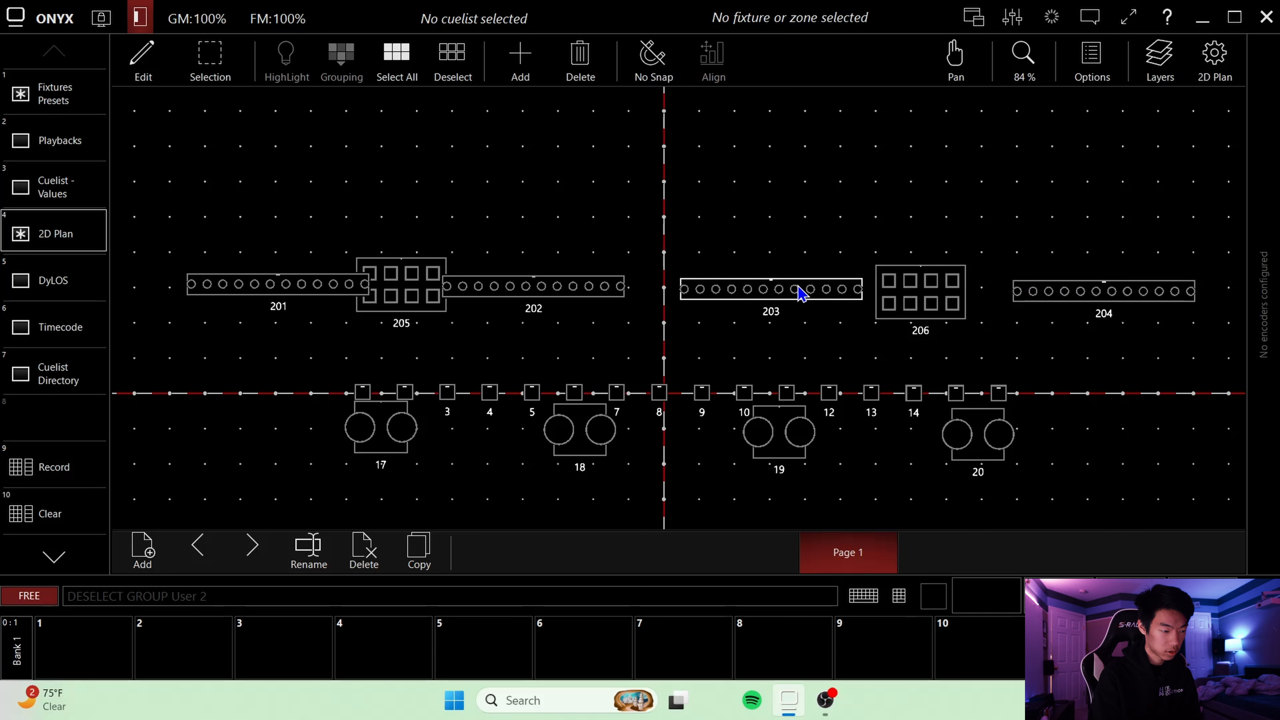
mouse_move(579, 288)
left_mouse_down()
mouse_move(611, 289)
mouse_move(600, 289)
left_mouse_up()
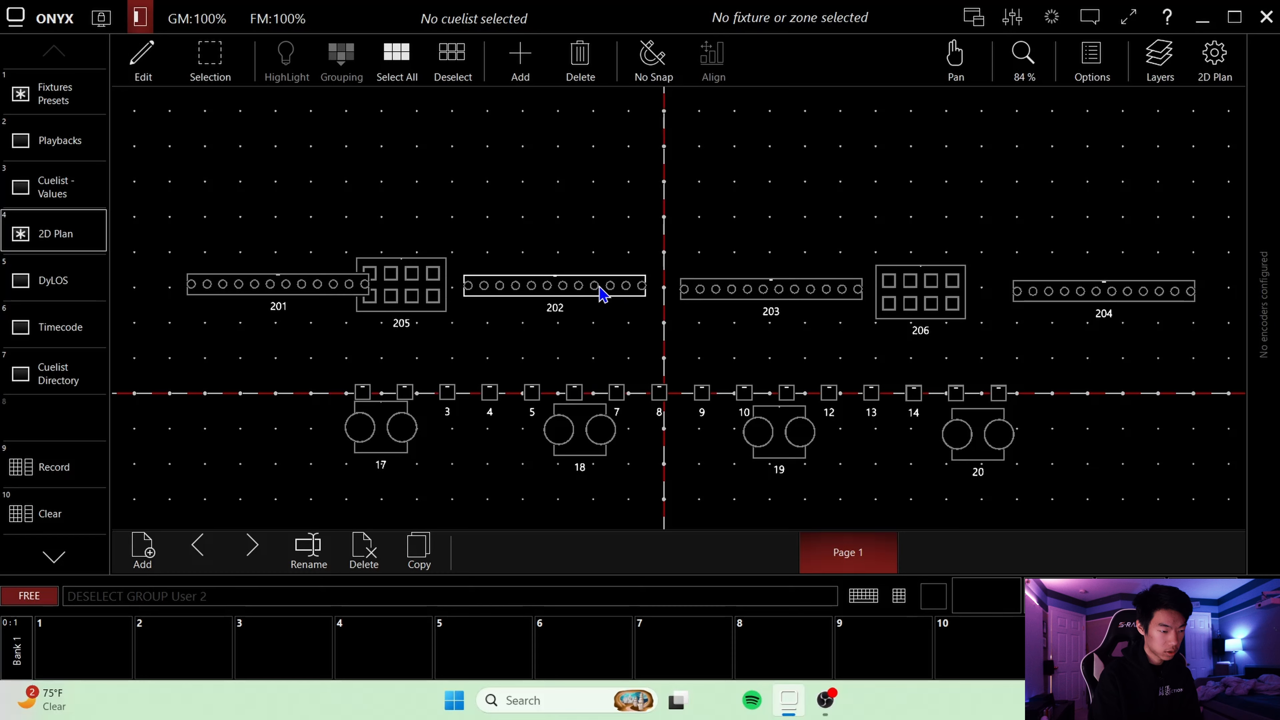
left_click_drag(280, 299, 266, 297)
left_click(277, 356)
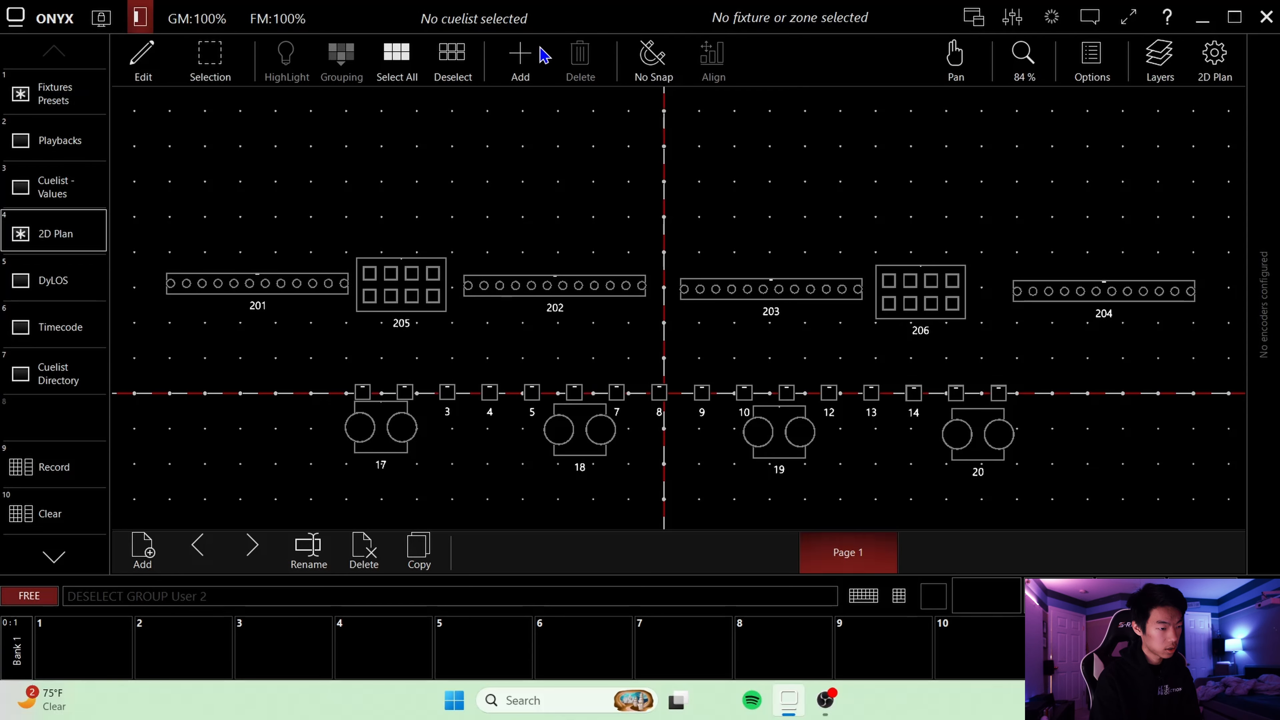
- Add the combined fixtures 19x15 washes 1 to 10 to the 2D plan in a line across the area above the Sixbar row
left_click(525, 59)
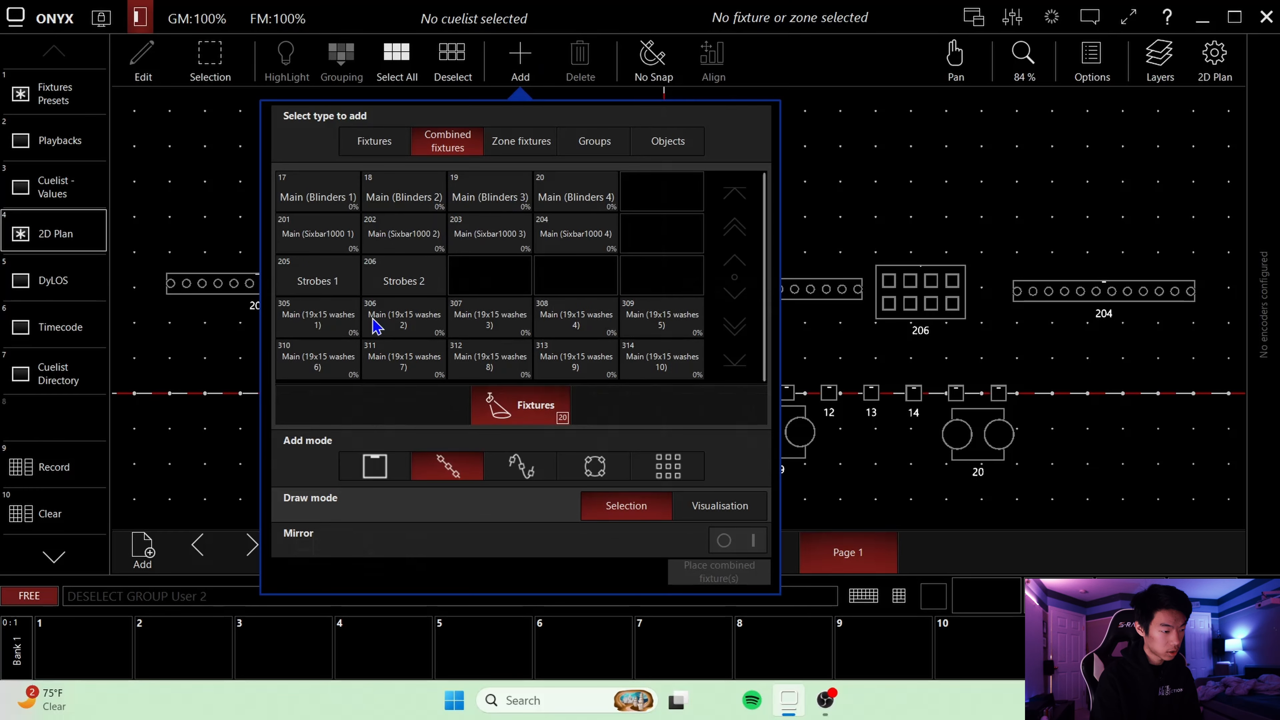
left_click(359, 322)
left_click(335, 315)
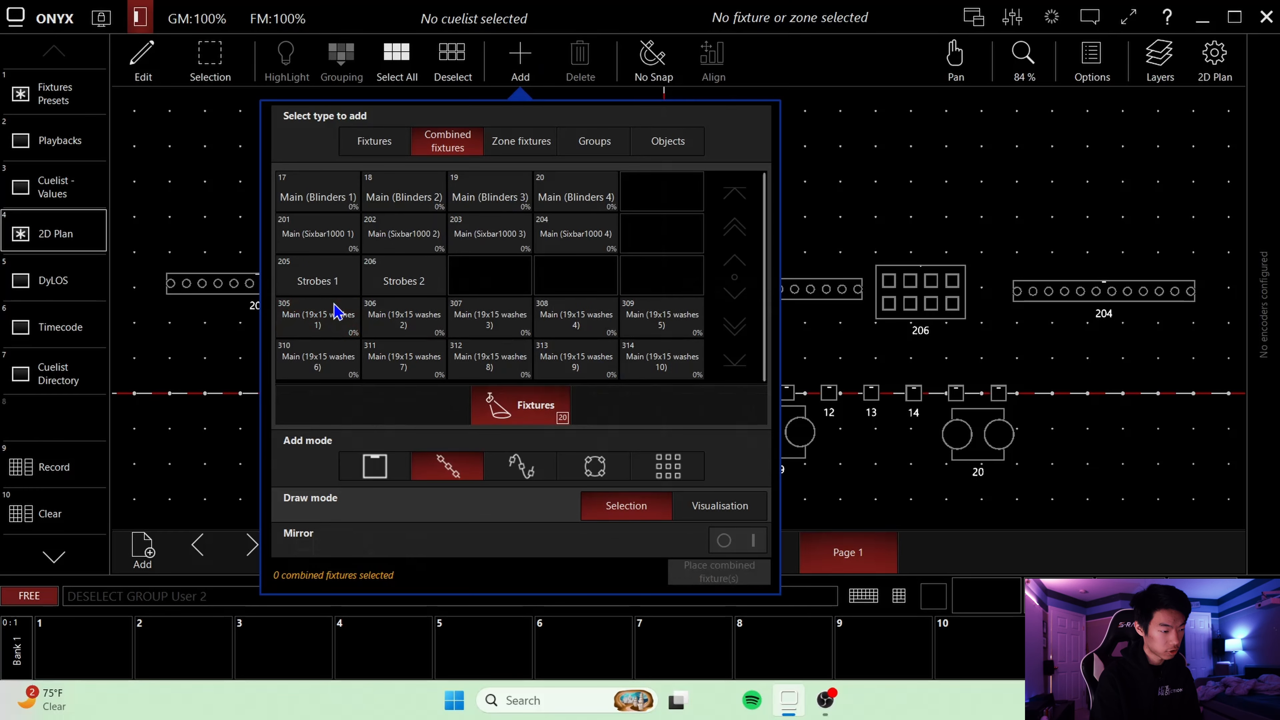
left_click(335, 327)
left_click(658, 362, "shift")
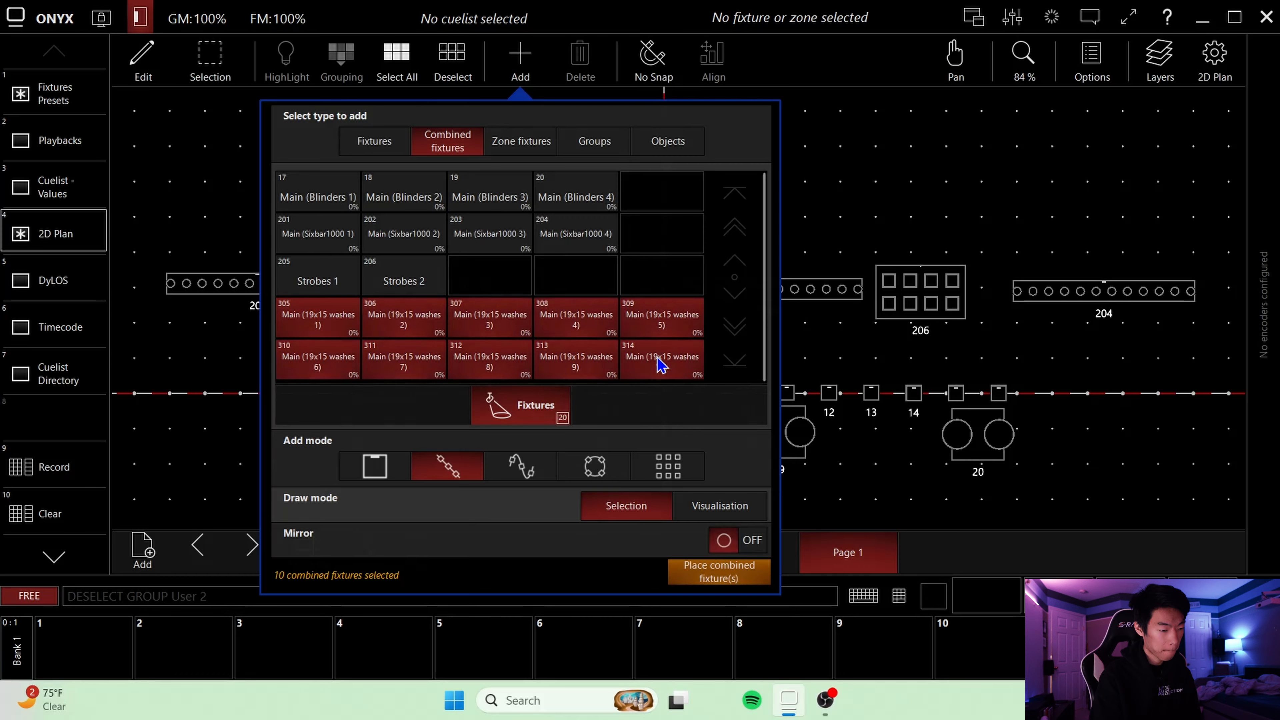
left_click(737, 574)
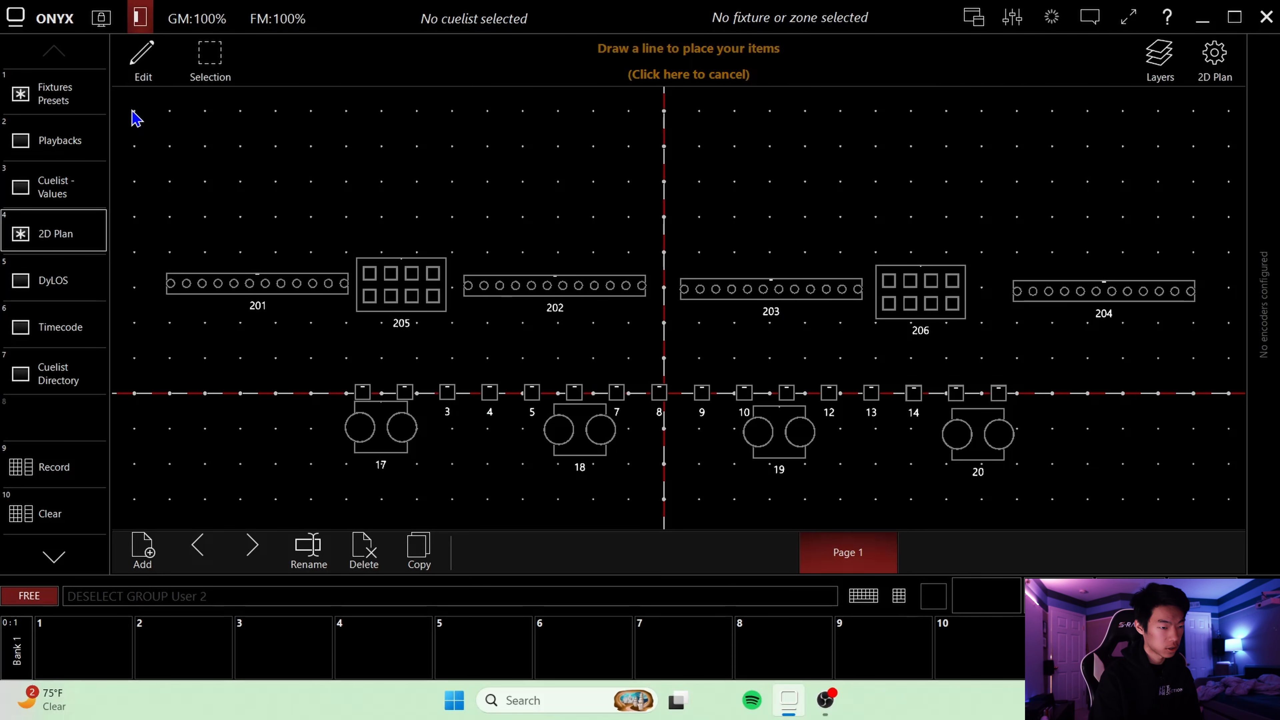
left_click_drag(133, 108, 1223, 118)
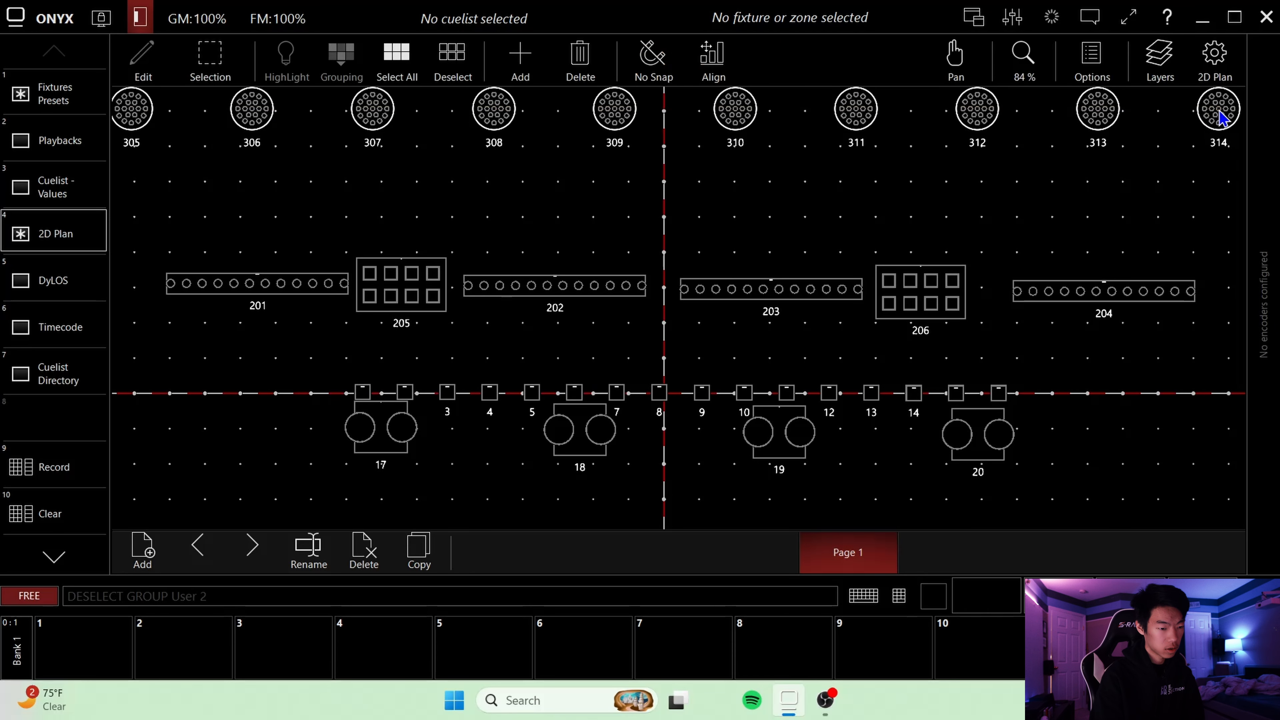
left_click(572, 206)
- Add the intimidator spots group's four fixtures to the 2D plan in a line between the wash and Sixbar rows, and leave edit mode
left_click(8, 88)
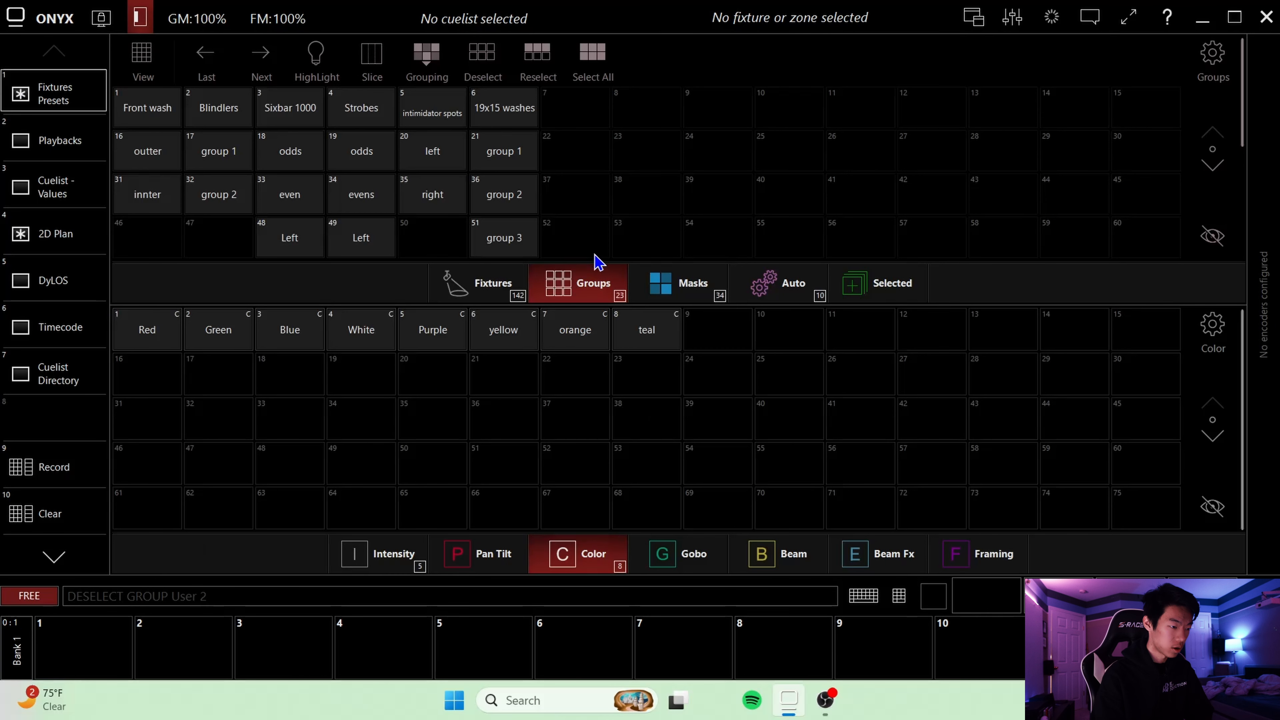
left_click(442, 123)
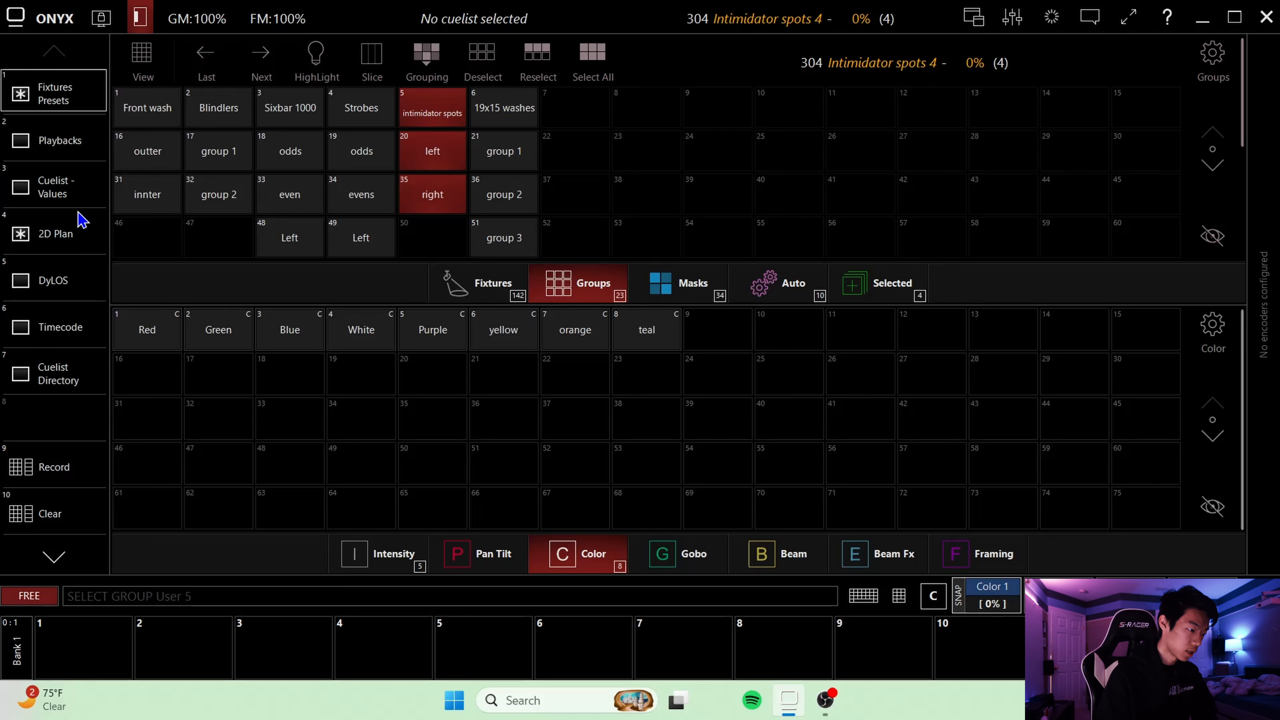
left_click(75, 234)
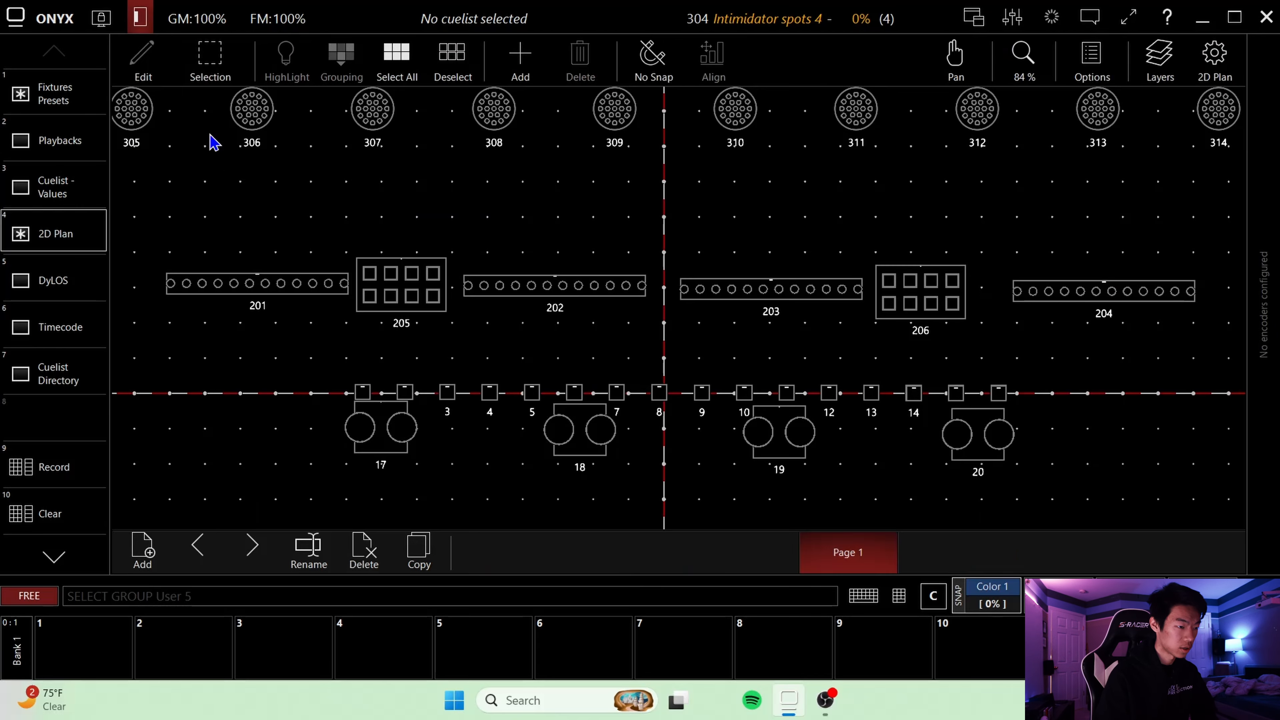
left_click(521, 56)
left_click(365, 144)
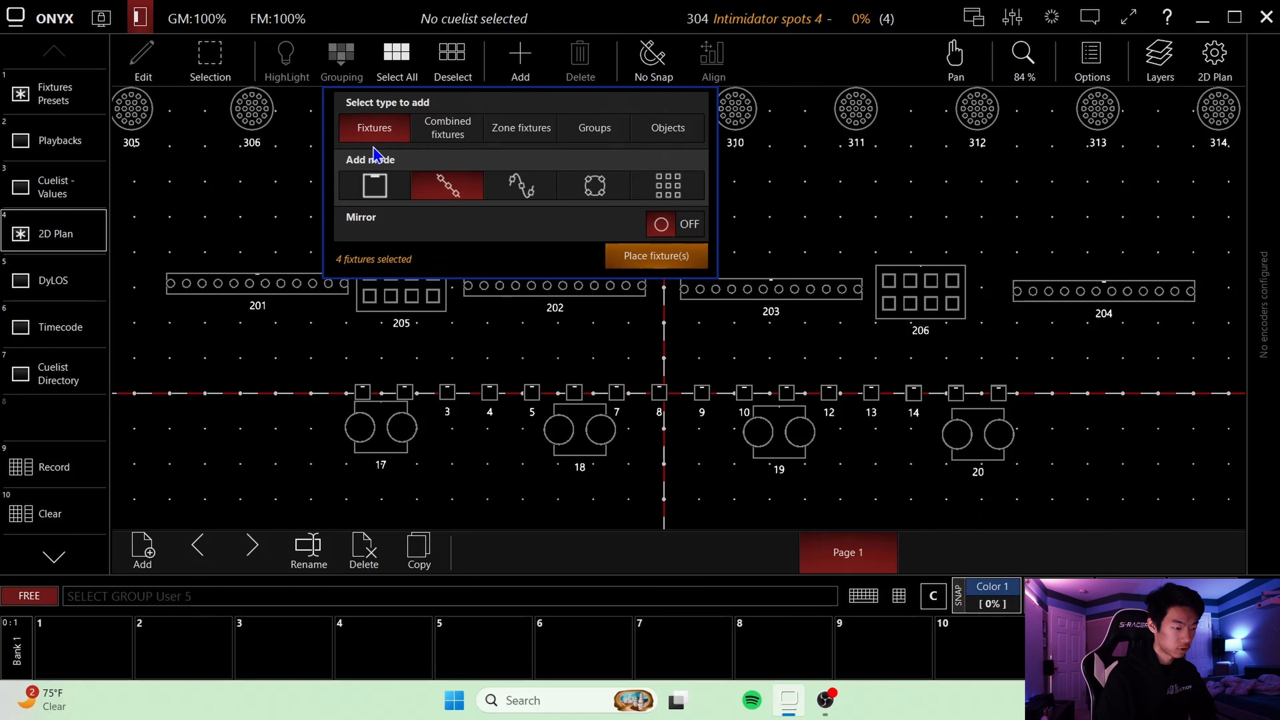
left_click(663, 256)
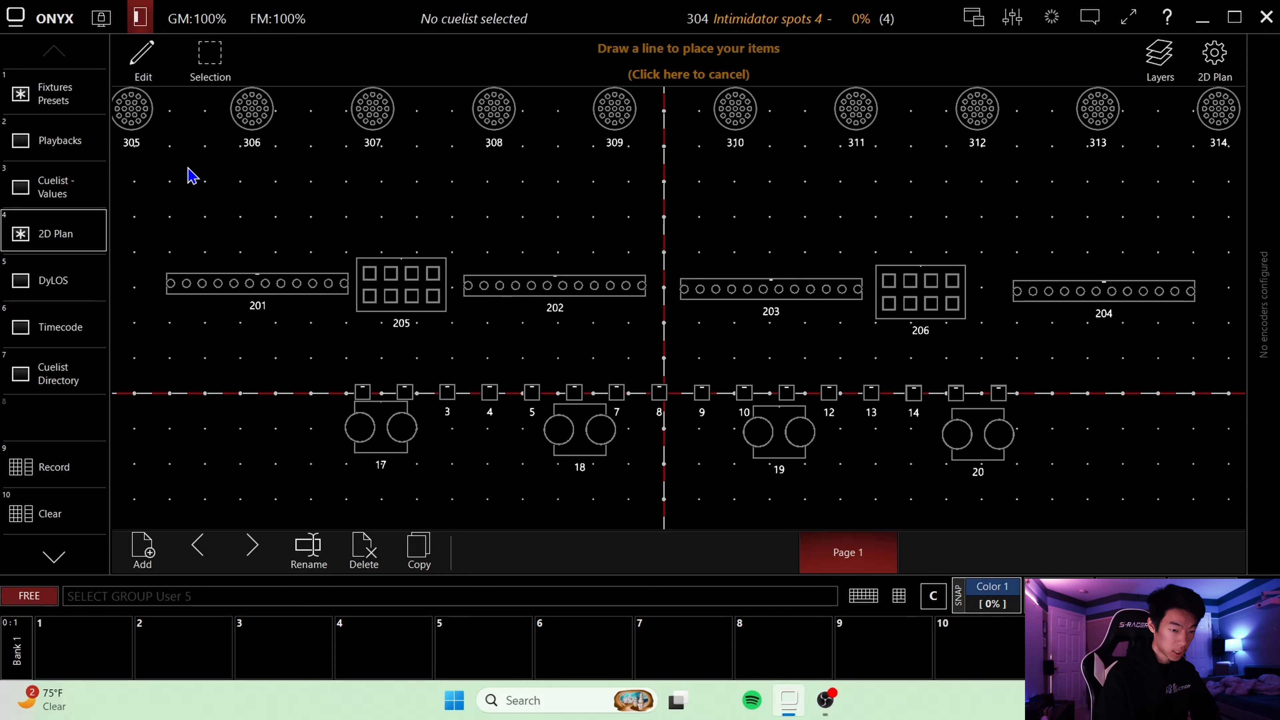
mouse_move(187, 166)
left_mouse_down()
mouse_move(1007, 196)
mouse_move(1178, 171)
left_mouse_up()
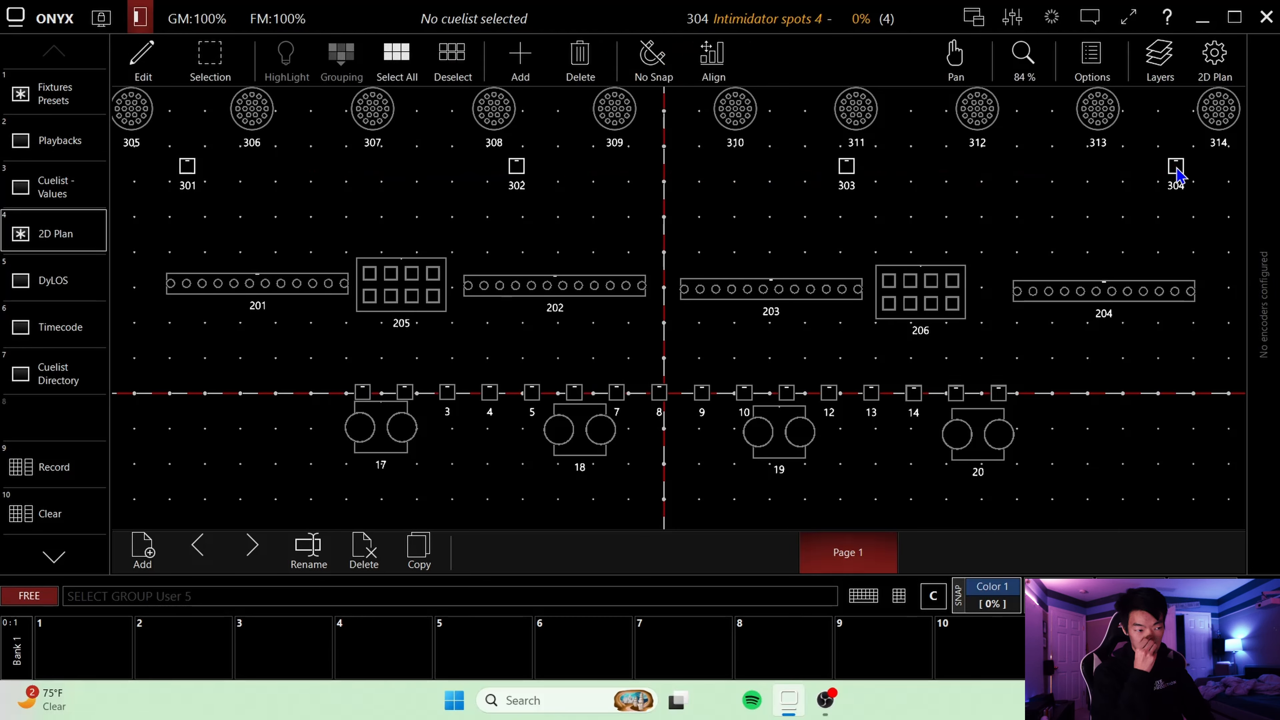
left_click(146, 70)
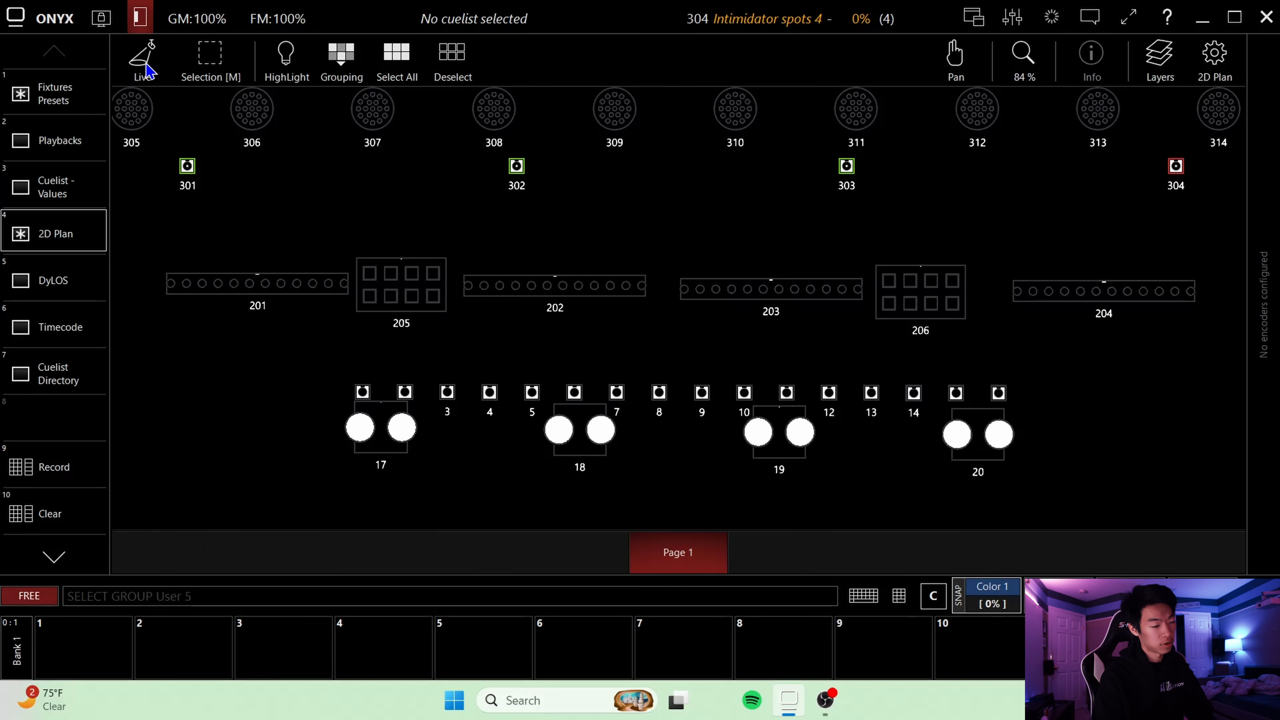